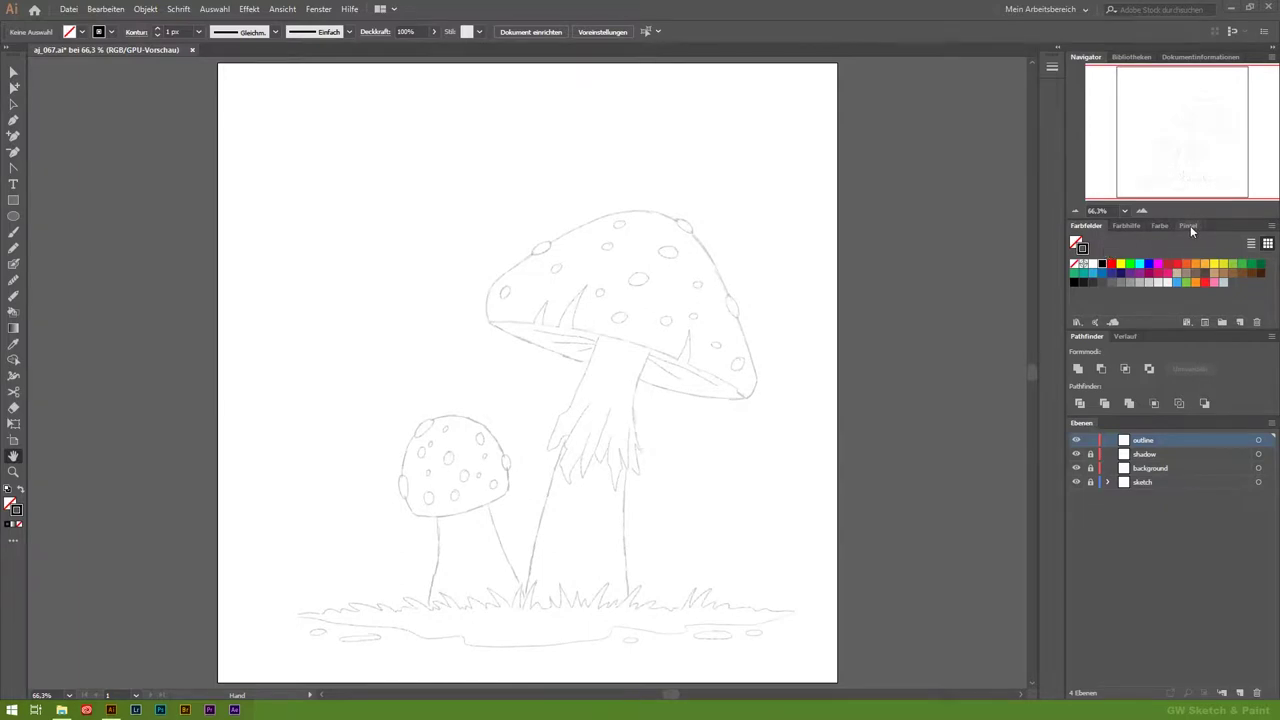
Step: Add the 3 Pt rund brush from the Calligraphic brush library to the document
left_click(1189, 226)
left_click(1271, 226)
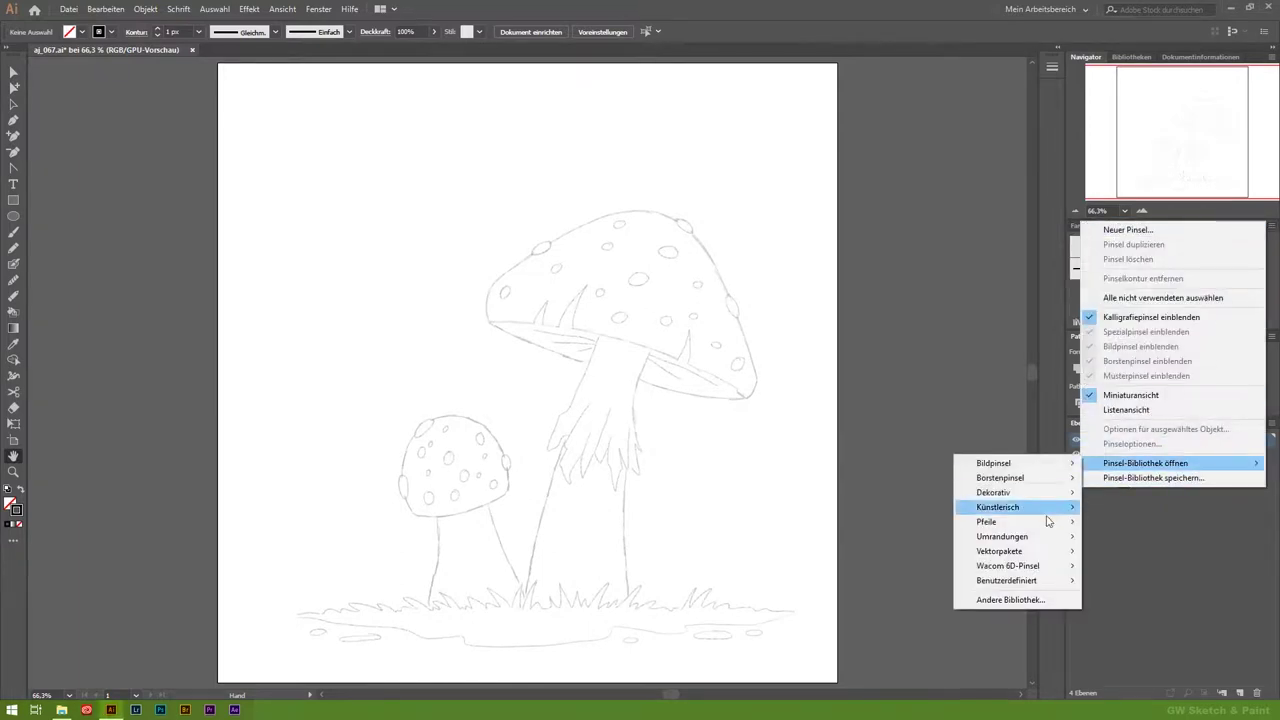
mouse_move(998, 507)
left_click(1168, 513)
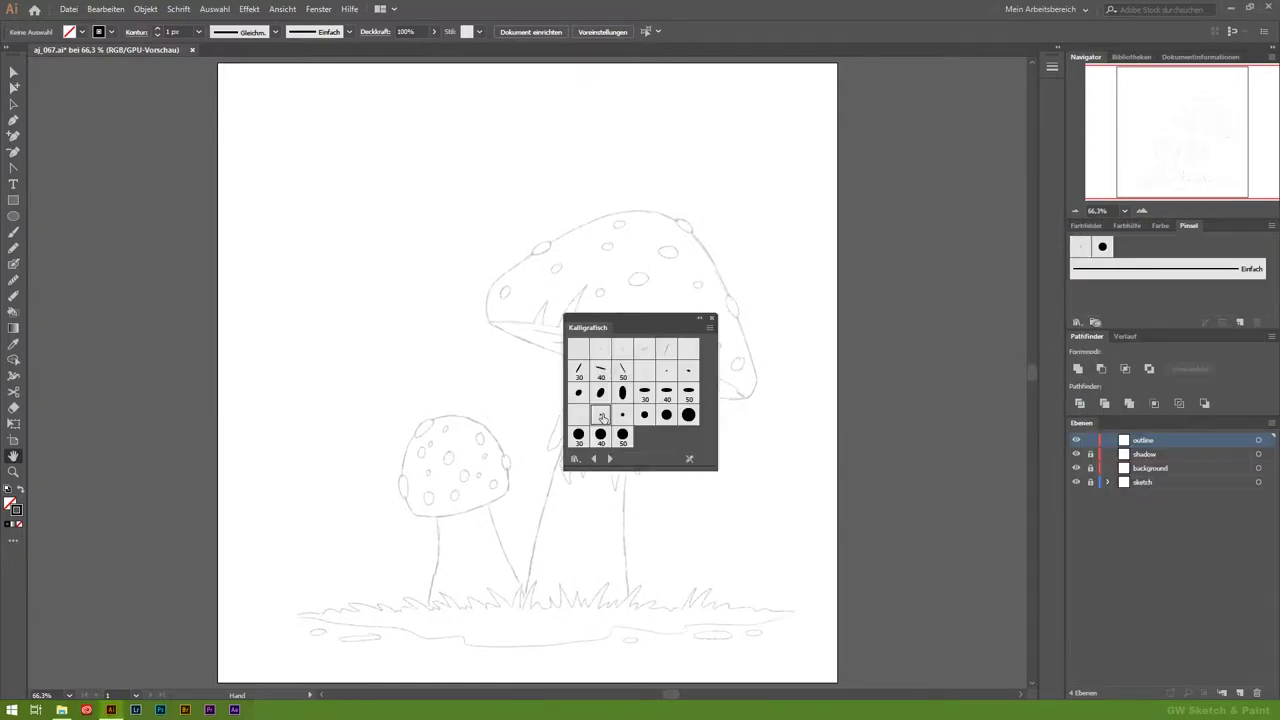
left_click(602, 416)
Step: Set the 3 Pt rund brush's Size to vary with Pressure
left_click(712, 320)
double_click(1124, 246)
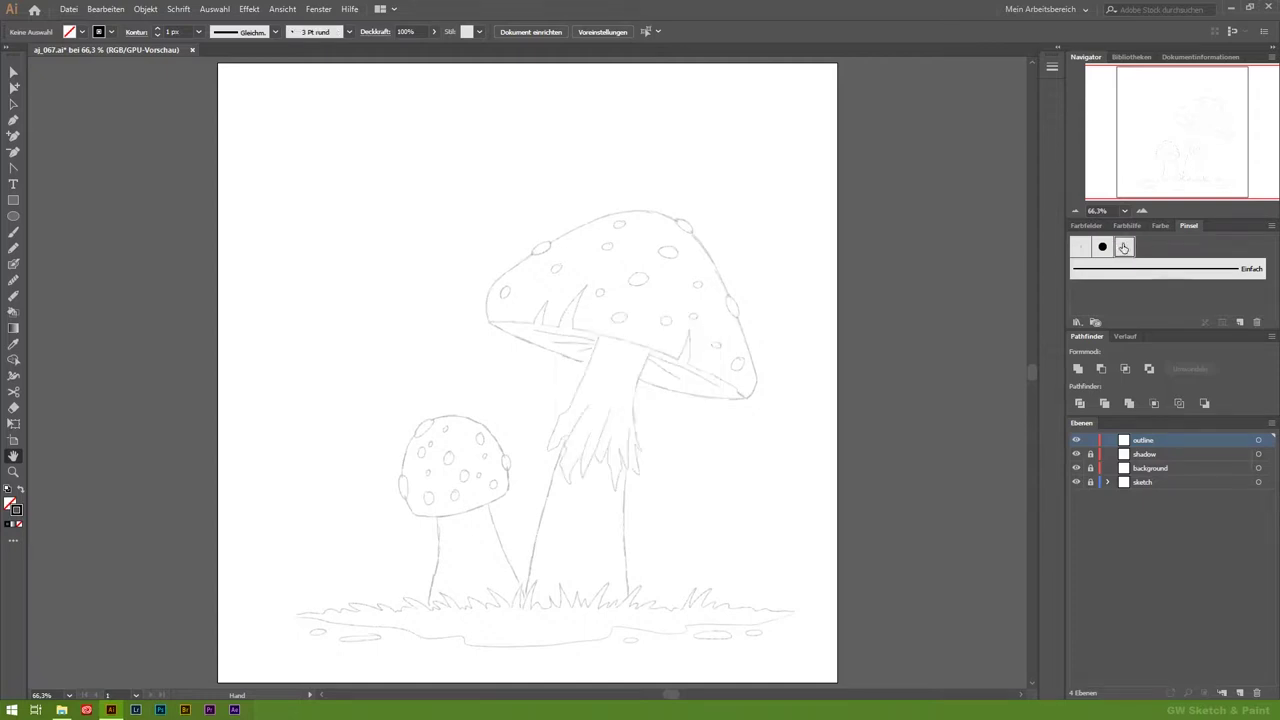
left_click(674, 437)
left_click(665, 481)
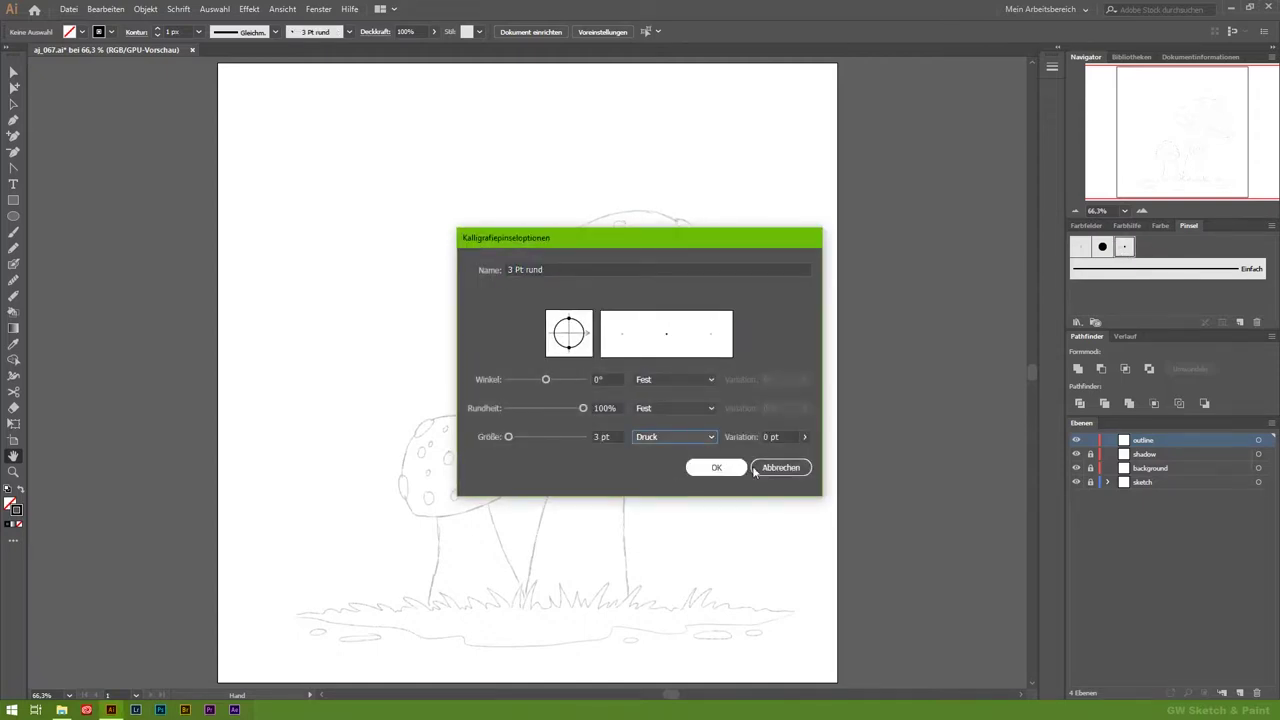
left_click(785, 465)
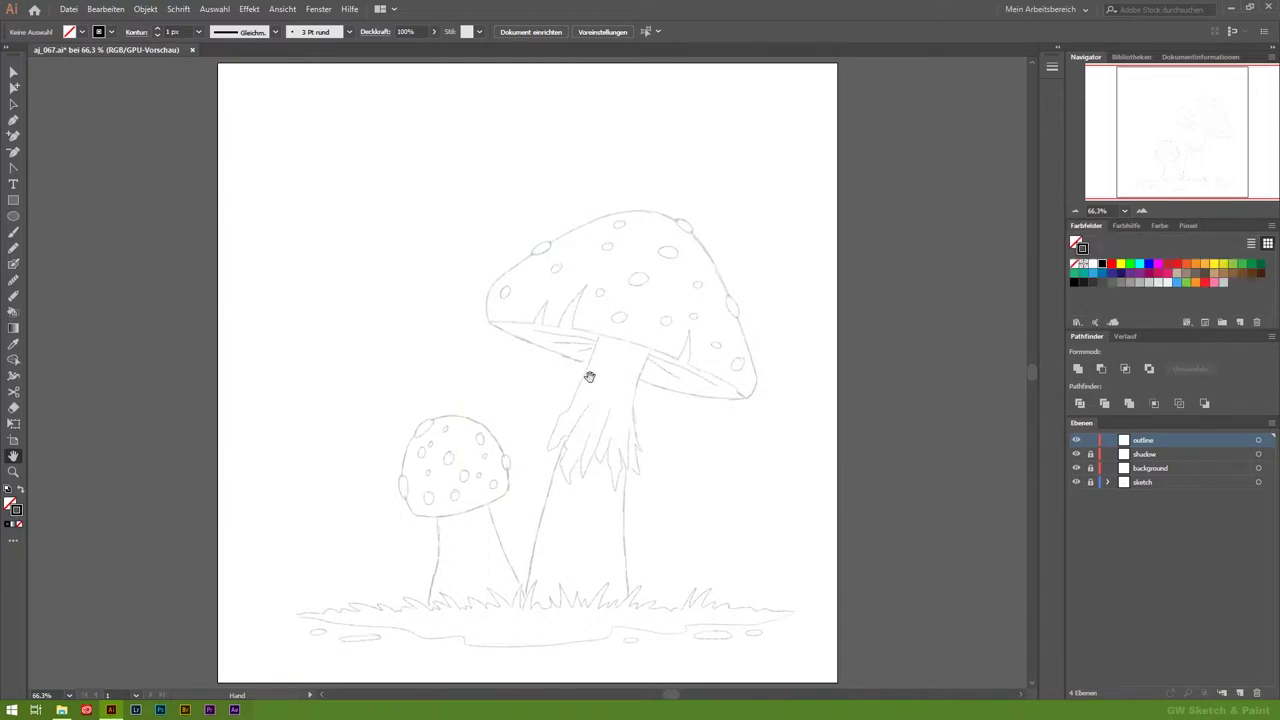
left_click_drag(560, 302, 737, 320)
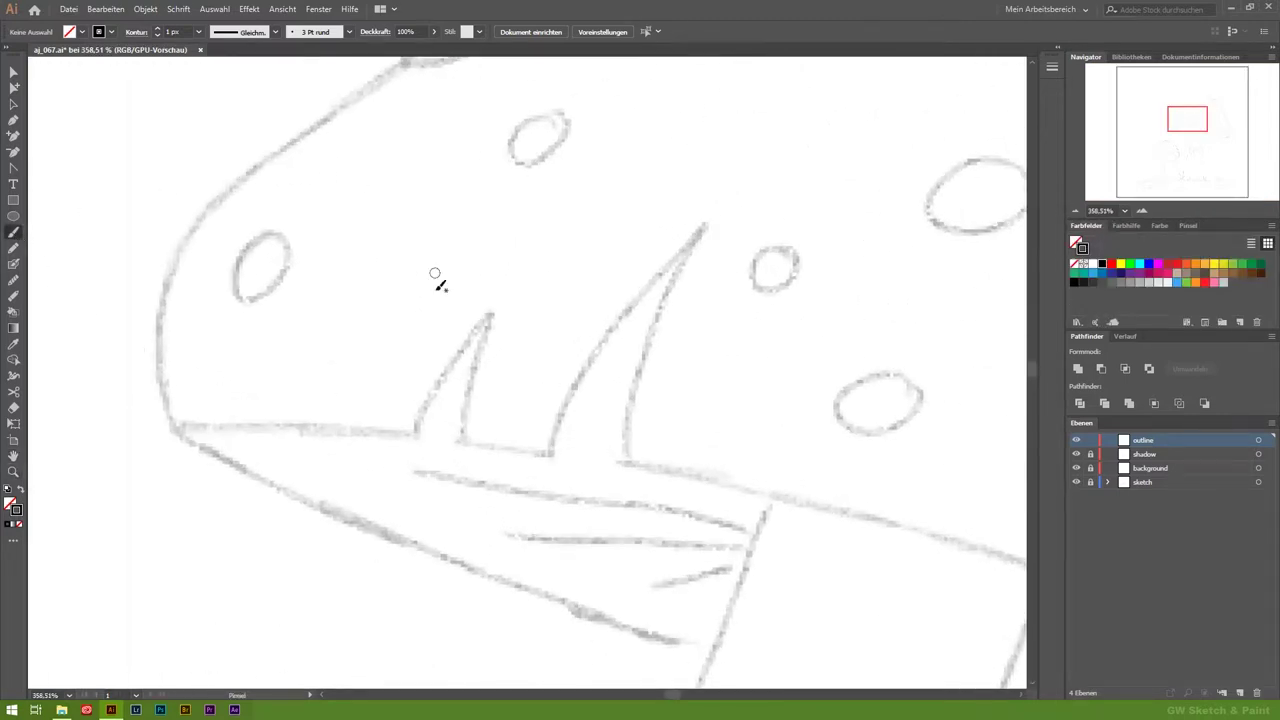
mouse_move(414, 432)
left_mouse_down()
mouse_move(498, 310)
mouse_move(462, 437)
left_mouse_up()
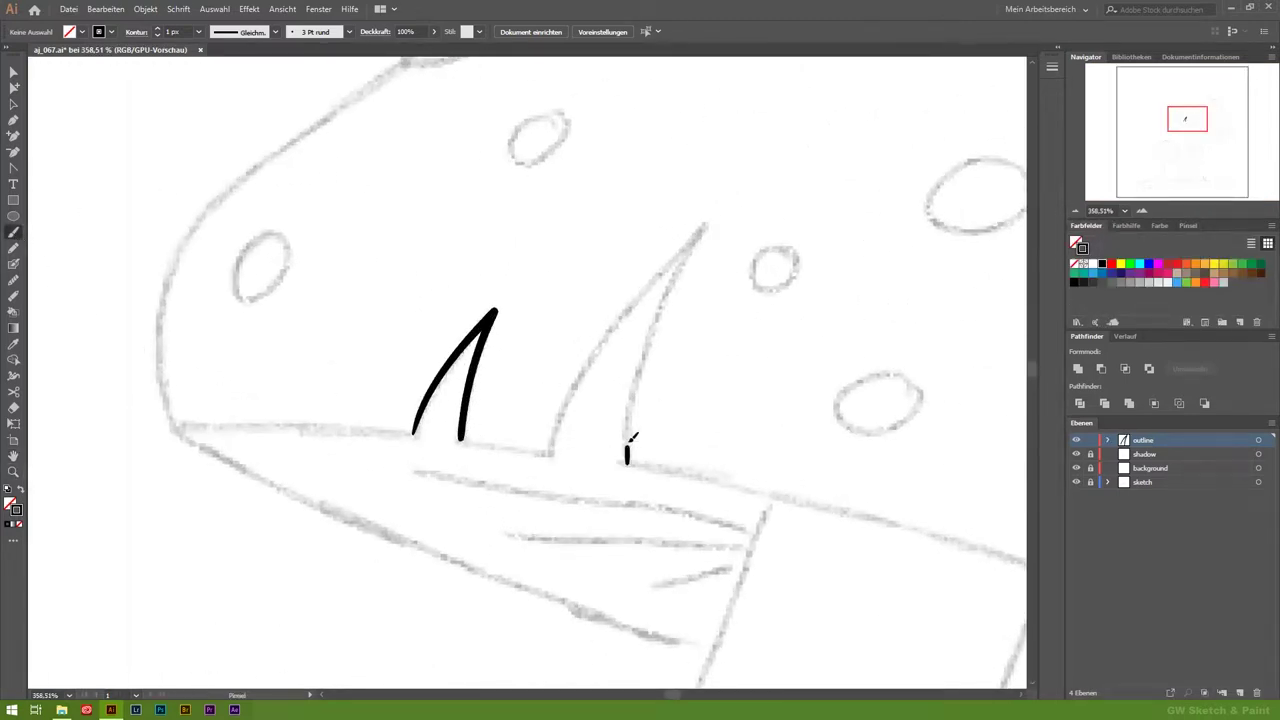
left_click_drag(630, 440, 546, 453)
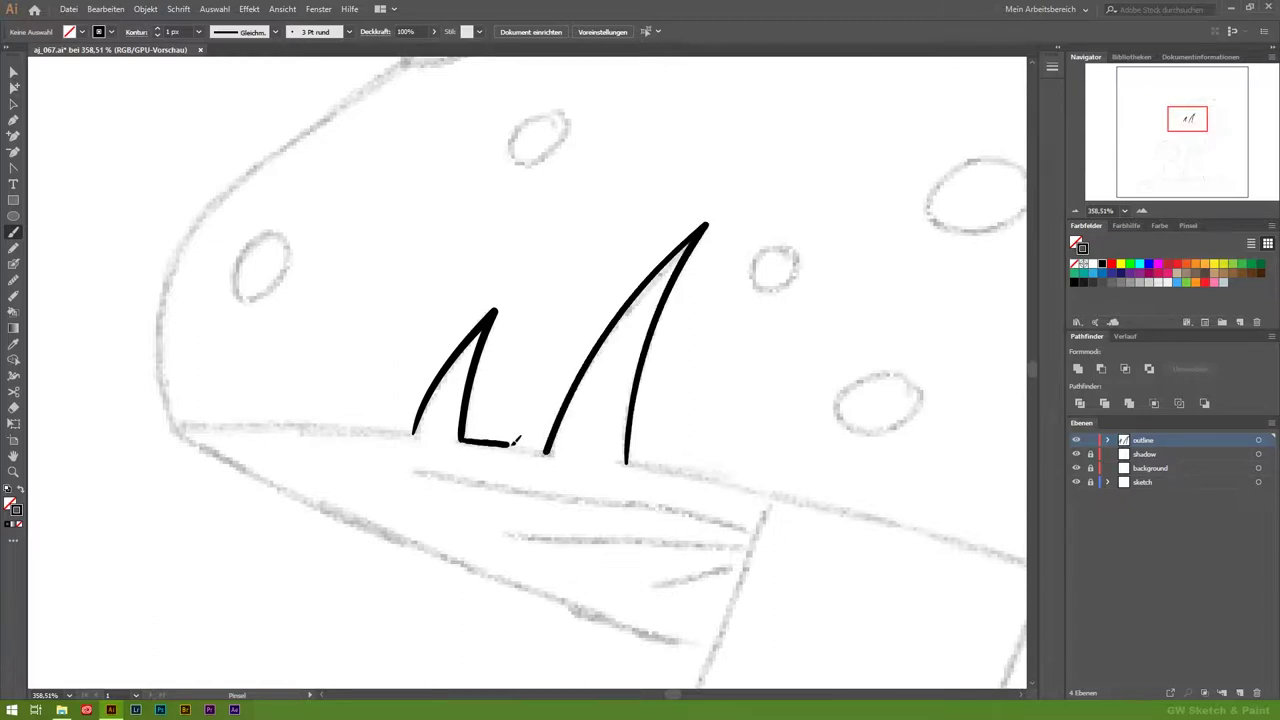
left_click(14, 104)
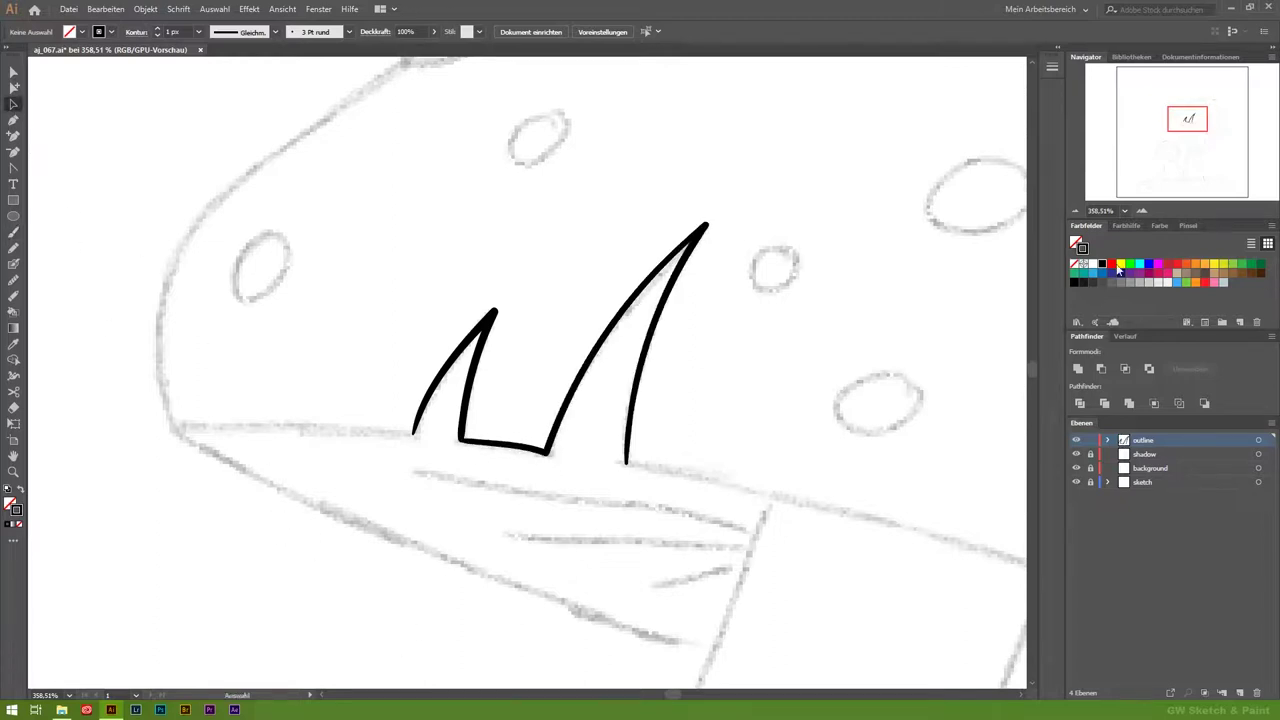
left_click(14, 231)
left_click_drag(424, 211, 718, 515)
left_click_drag(660, 340, 406, 517)
key("ctrl+z")
left_click_drag(790, 210, 342, 589)
left_click(14, 471)
left_click_drag(483, 562, 91, 171)
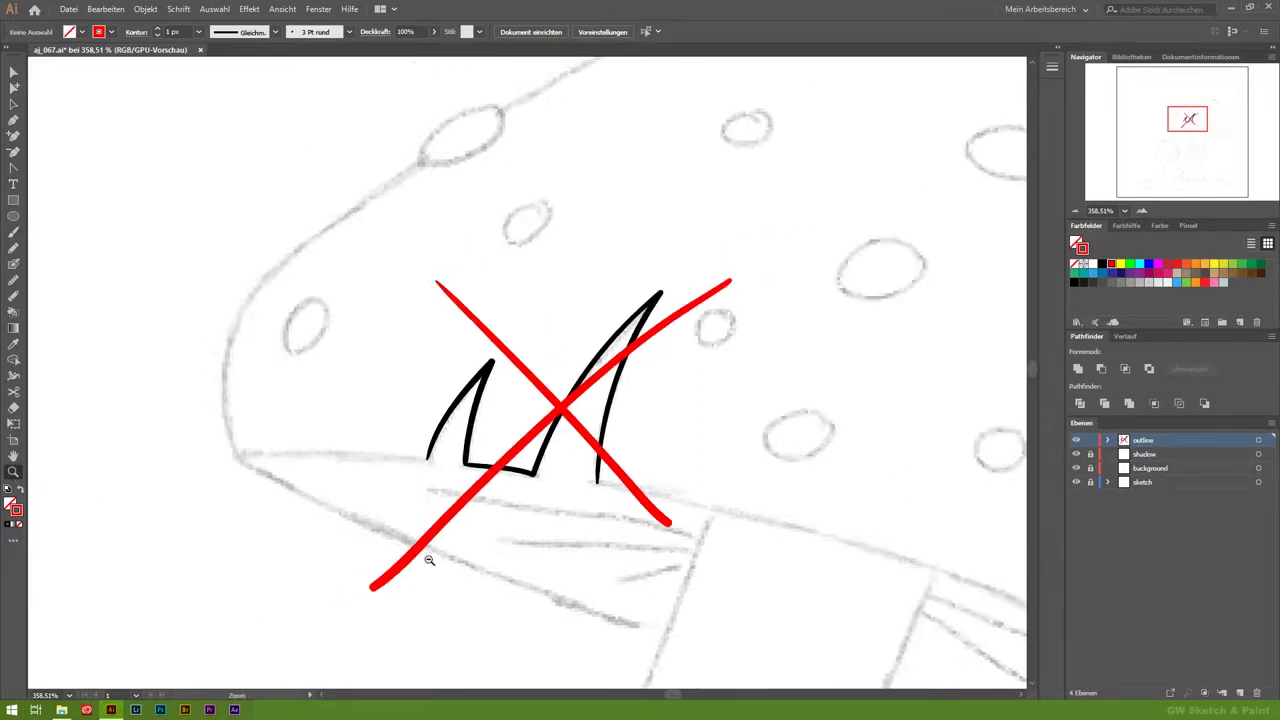
left_click(13, 184)
left_click(265, 276)
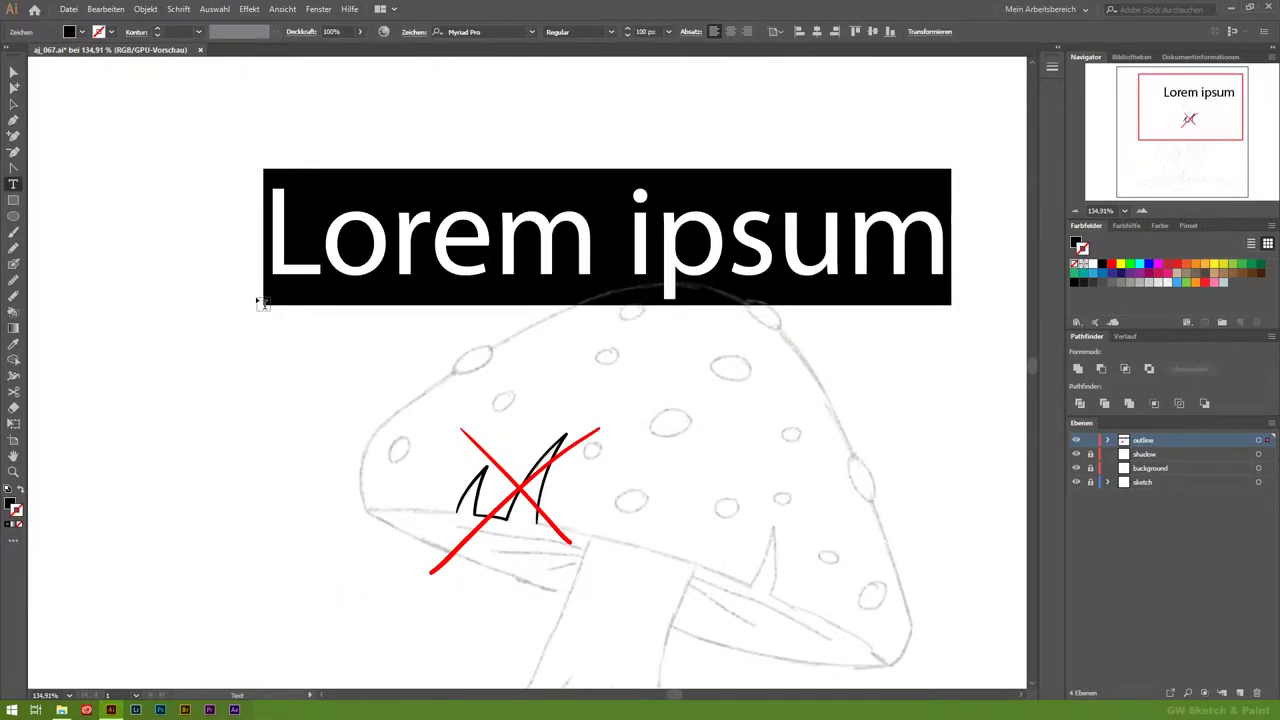
type("not for ")
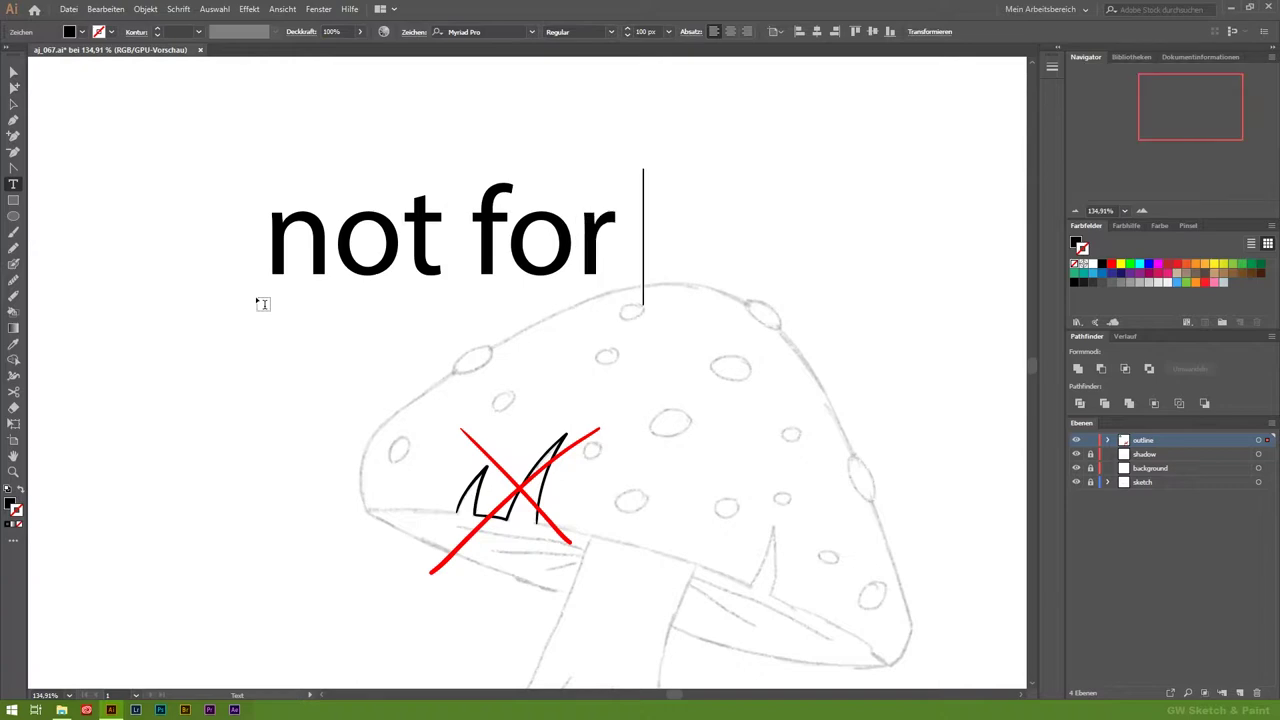
type("doodles")
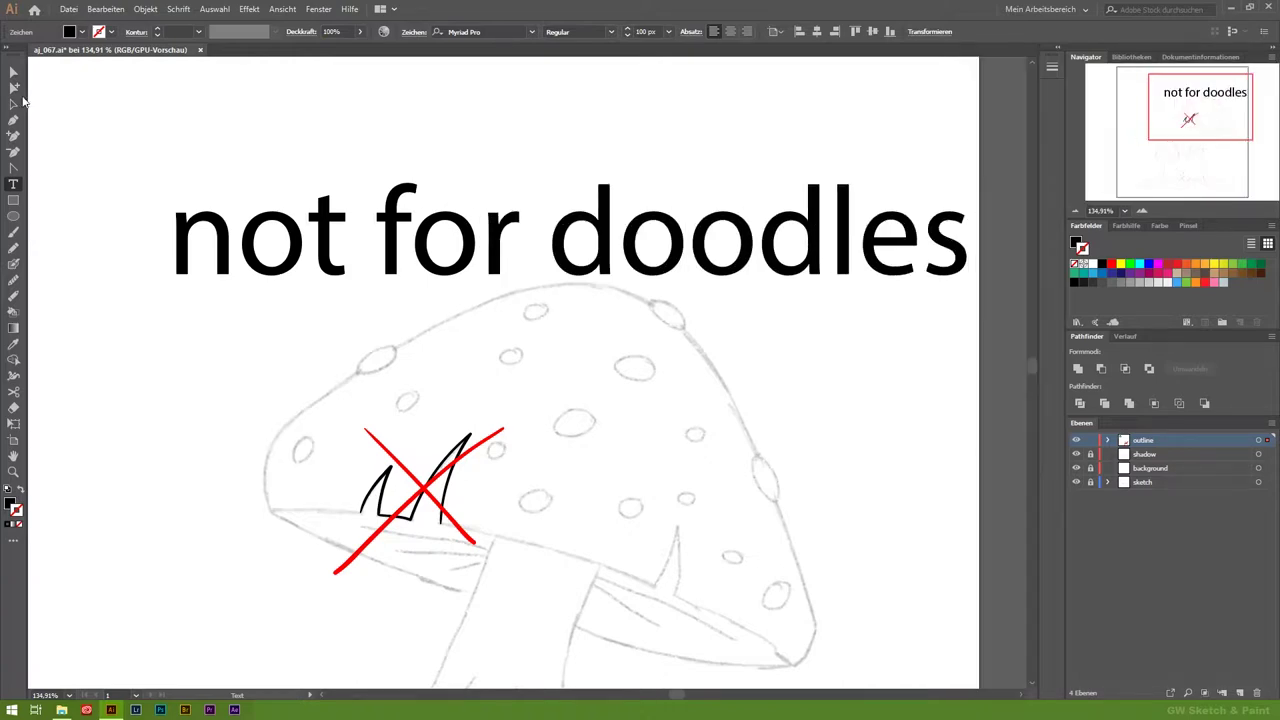
key("Escape")
left_click_drag(796, 256, 694, 336)
key("ctrl+shift+a")
mouse_move(48, 128)
left_mouse_down()
mouse_move(721, 546)
mouse_move(837, 591)
left_mouse_up()
key("Delete")
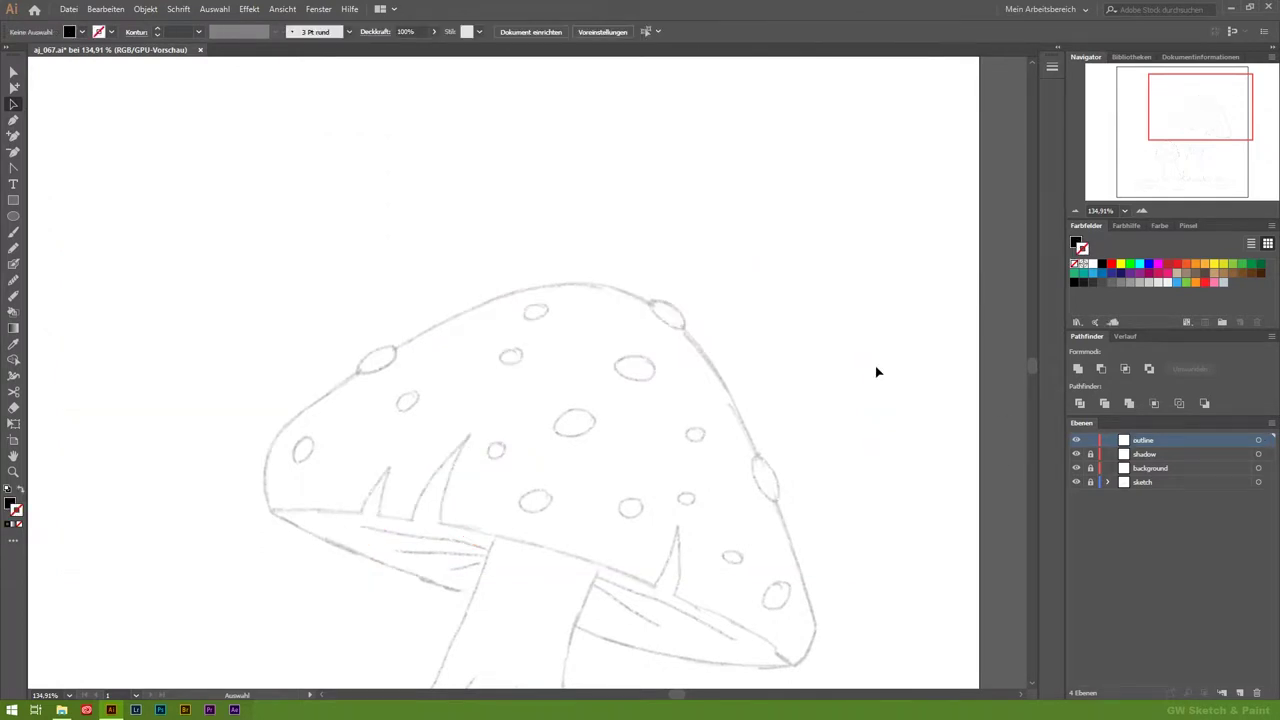
Step: Switch to a black stroke with no fill and set Paintbrush fidelity to Accurate
left_click(13, 471)
mouse_move(402, 523)
left_mouse_down()
mouse_move(517, 517)
mouse_move(697, 460)
left_mouse_up()
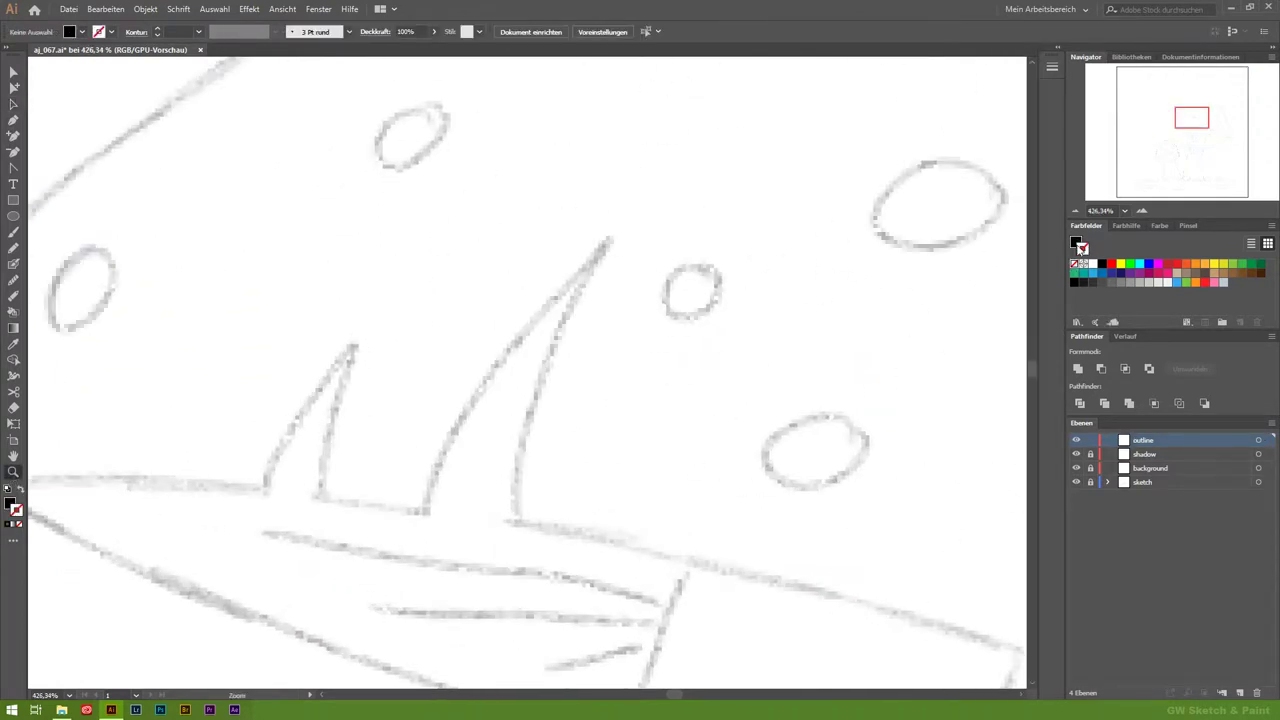
key("shift+x")
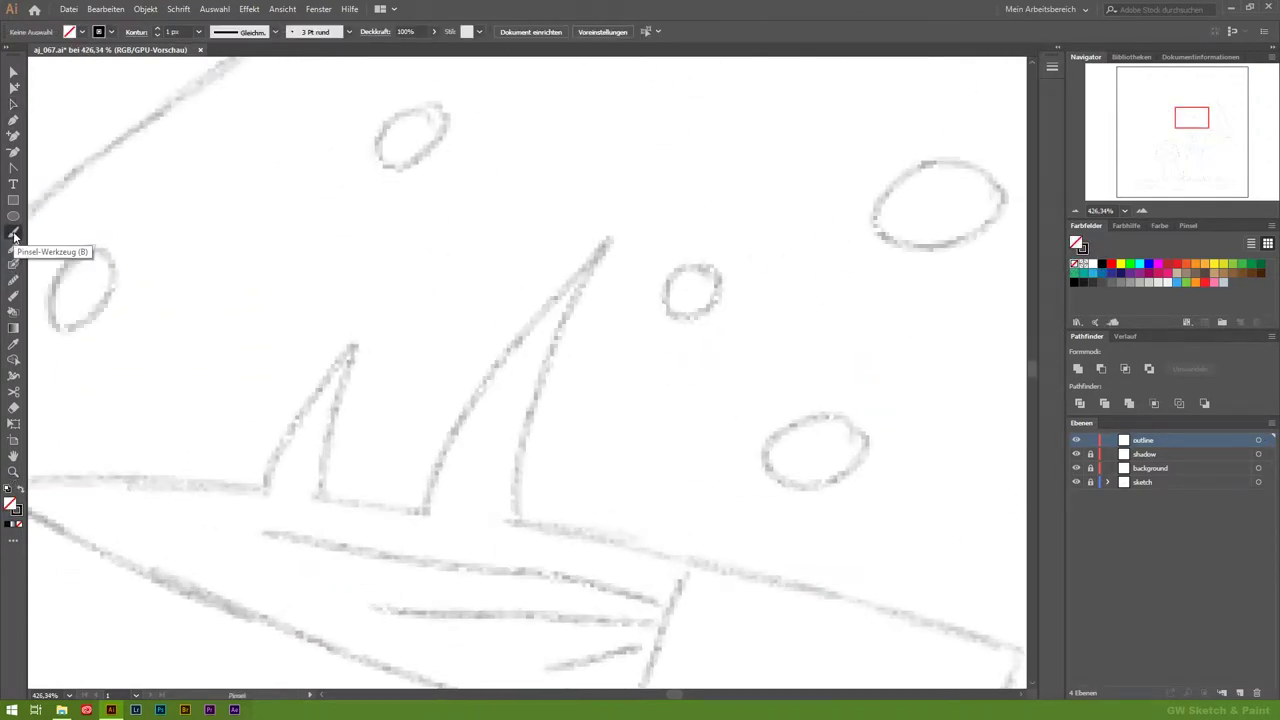
double_click(13, 234)
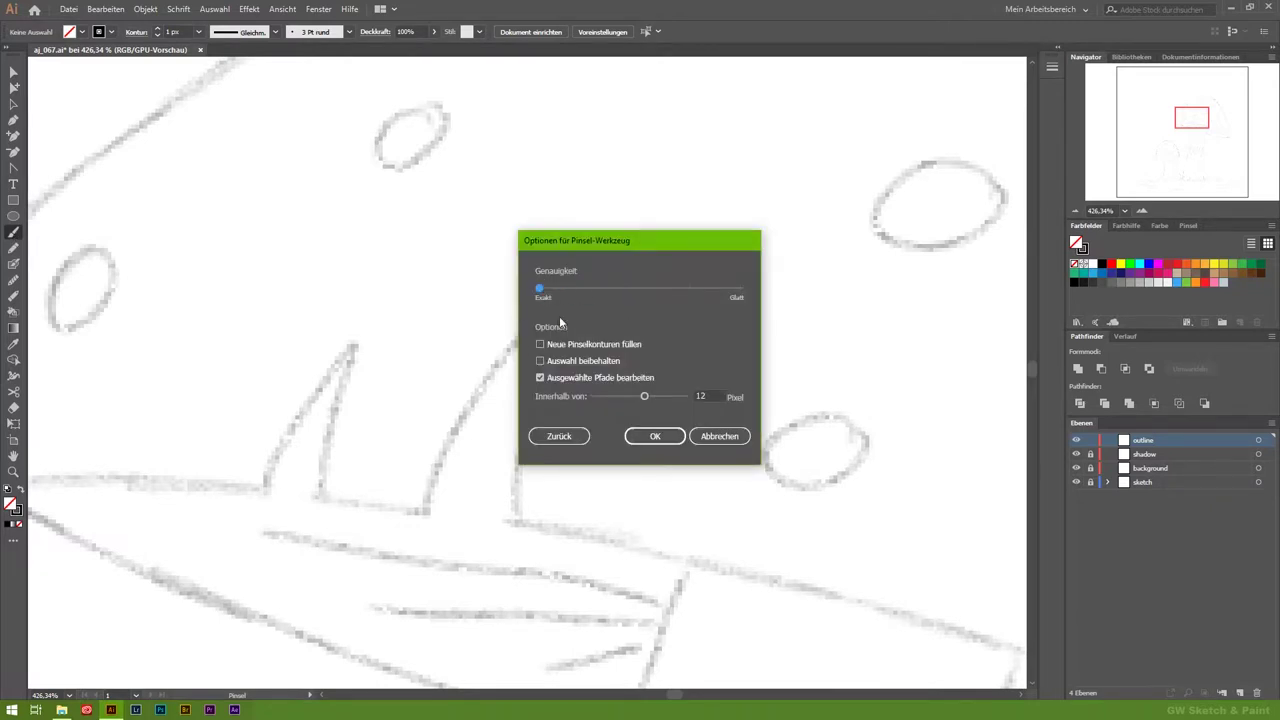
left_click(648, 437)
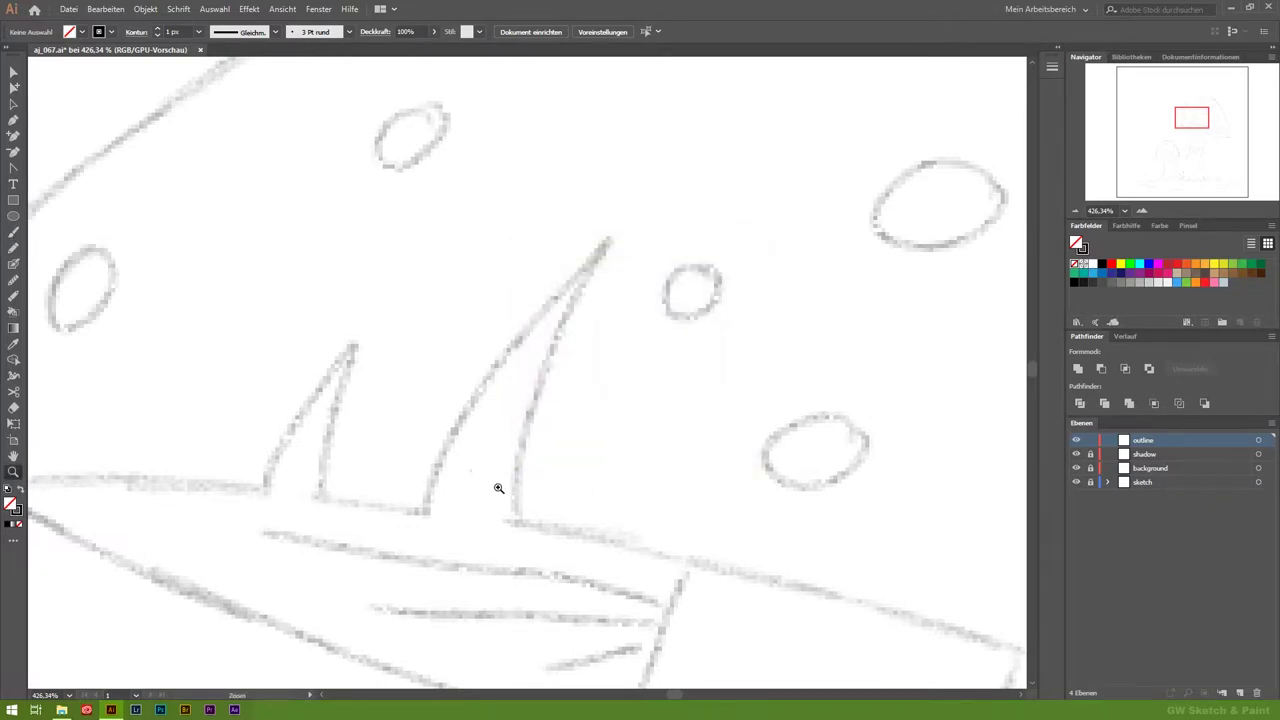
scroll(469, 487, "down", 3)
scroll(449, 500, "up", 4)
Step: Ink both sides of the small gill spike, undoing a misplaced base stroke
mouse_move(322, 458)
left_mouse_down()
mouse_move(441, 275)
mouse_move(399, 470)
left_mouse_up()
scroll(600, 500, "up", 2)
mouse_move(647, 588)
left_mouse_down()
mouse_move(714, 286)
mouse_move(777, 186)
mouse_move(623, 357)
mouse_move(528, 528)
mouse_move(519, 574)
left_mouse_up()
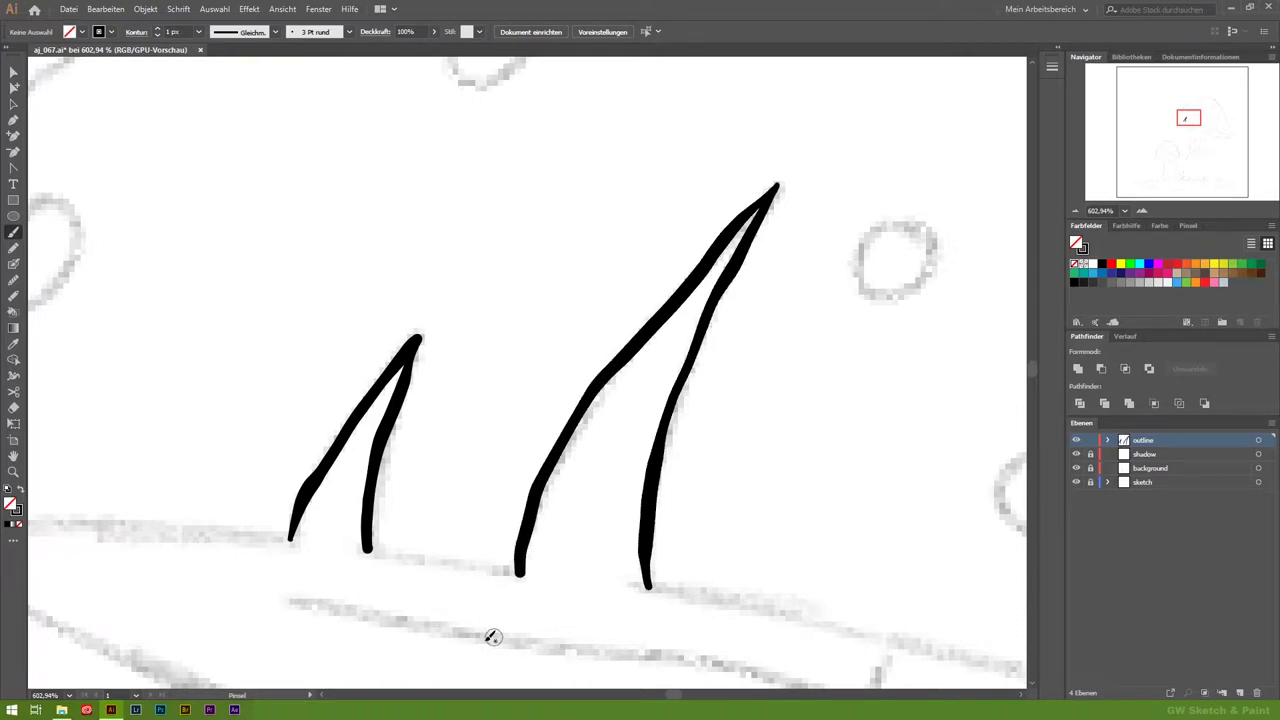
left_click_drag(368, 548, 522, 570)
key("ctrl+z")
Step: Ink the cap's lower edge toward the next gill spike, and that spike
left_click_drag(660, 514, 123, 537)
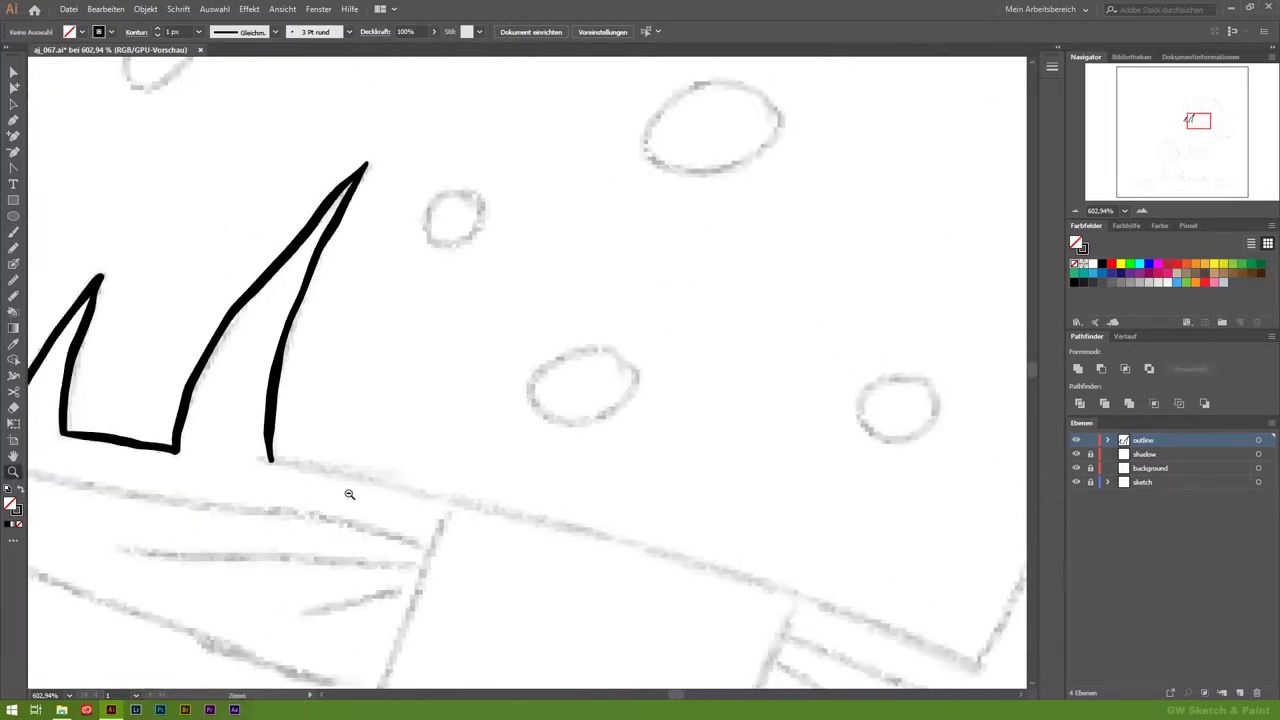
scroll(349, 491, "down", 3)
left_click_drag(558, 524, 514, 476)
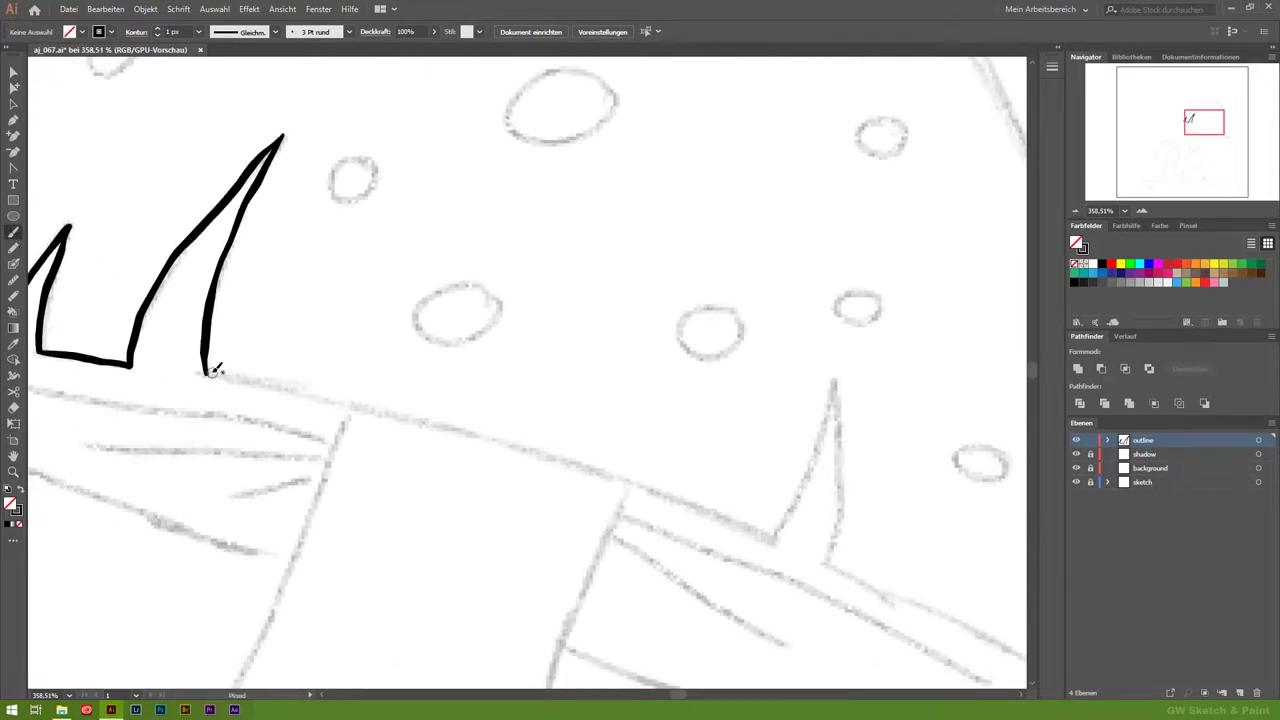
mouse_move(212, 370)
left_mouse_down()
mouse_move(534, 443)
mouse_move(776, 538)
mouse_move(629, 463)
left_mouse_up()
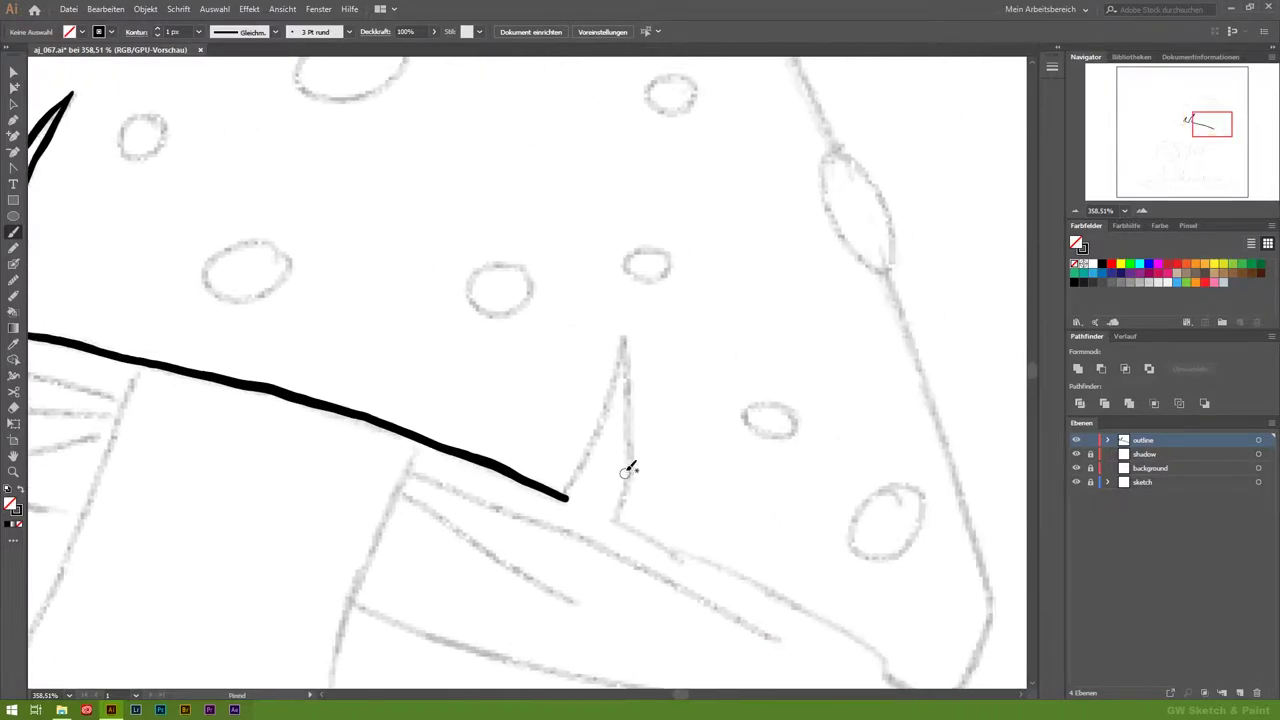
scroll(629, 463, "up", 2)
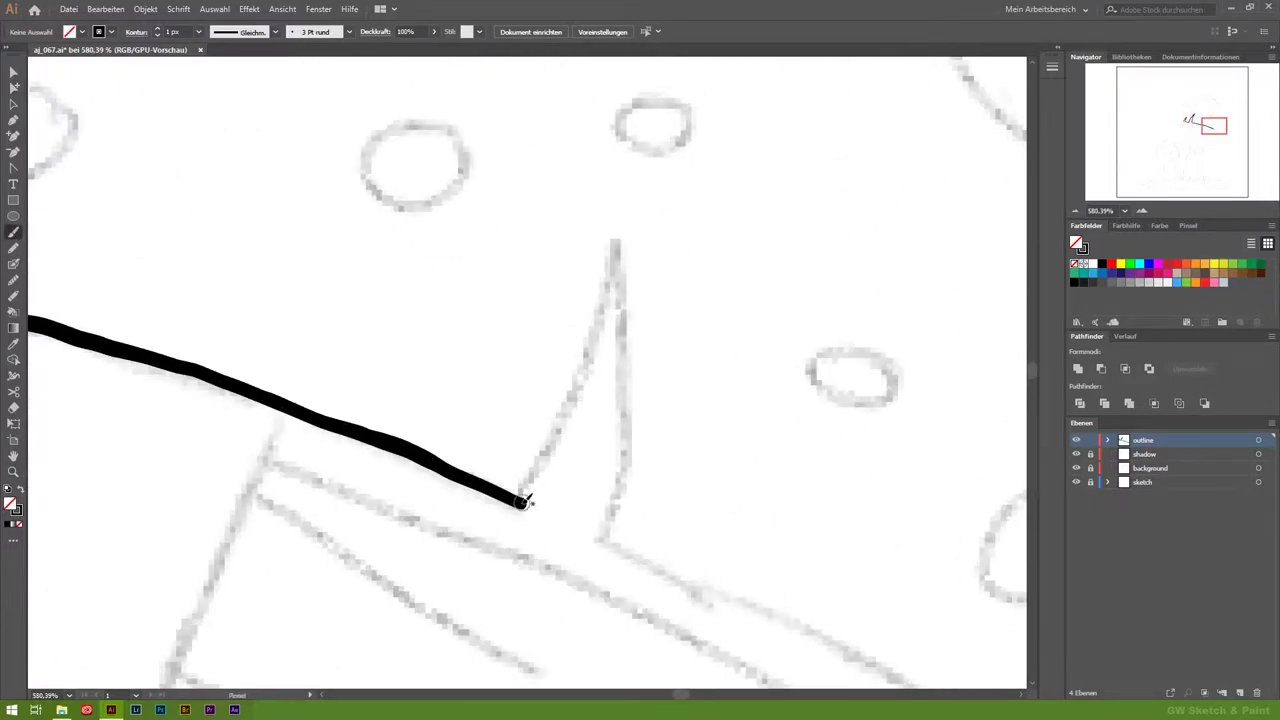
mouse_move(522, 502)
left_mouse_down()
mouse_move(563, 420)
mouse_move(609, 229)
mouse_move(634, 443)
mouse_move(603, 537)
left_mouse_up()
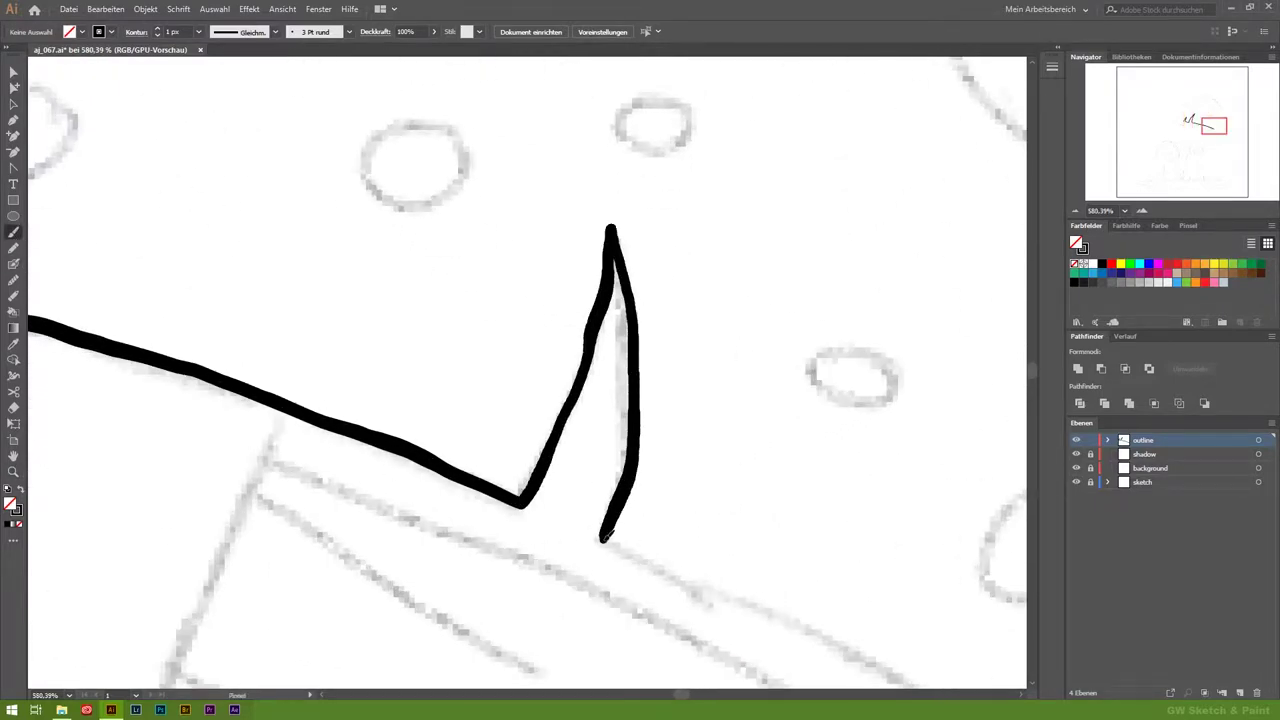
Step: Continue the cap edge to its right tip and outline a cap spot
left_click_drag(750, 531, 406, 385)
left_click_drag(510, 345, 480, 296)
mouse_move(213, 306)
left_mouse_down()
mouse_move(423, 391)
mouse_move(722, 605)
left_mouse_up()
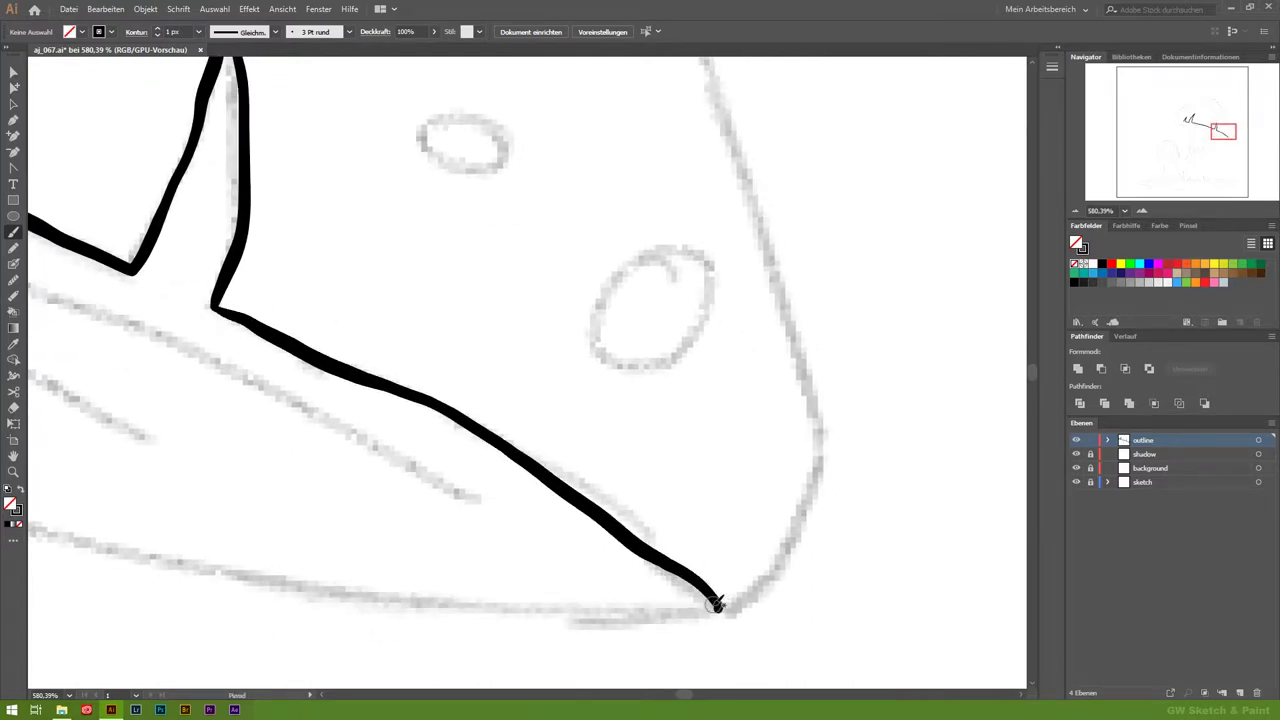
left_click_drag(650, 253, 592, 292)
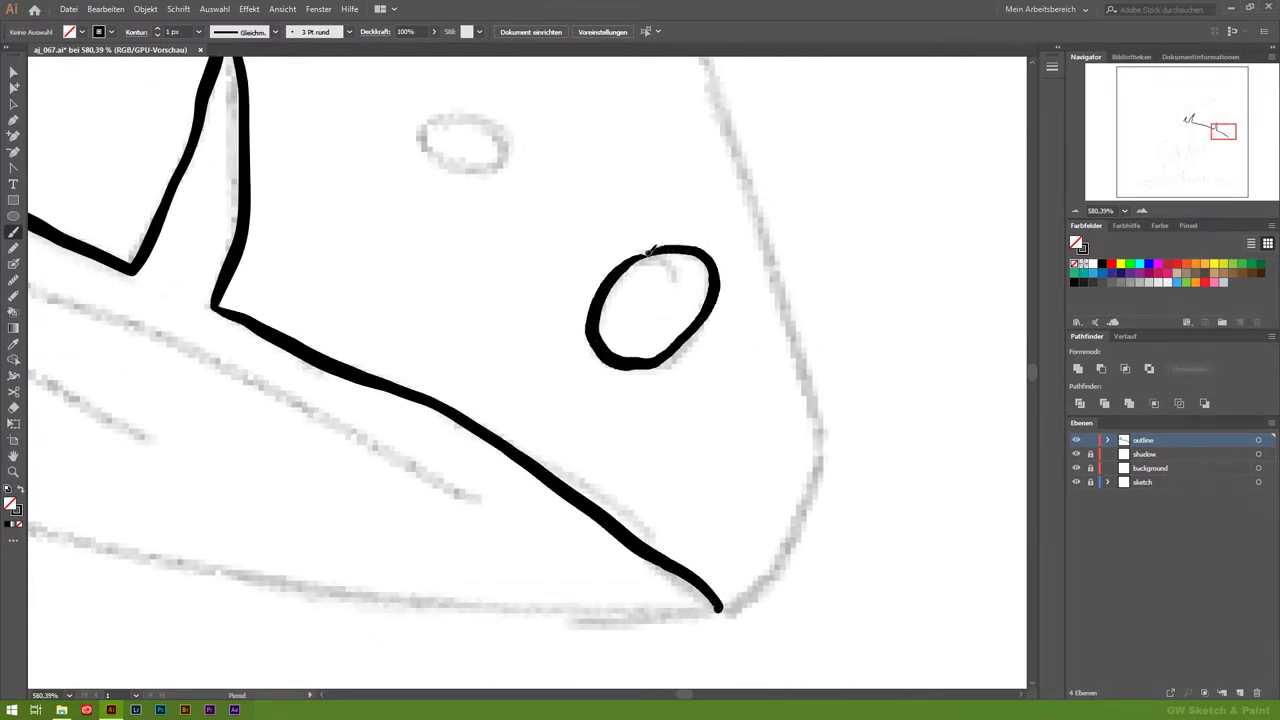
Step: Outline the next cap spot and the left cap spot in black
left_click_drag(500, 277, 635, 490)
left_click_drag(614, 331, 549, 356)
left_click_drag(650, 360, 618, 330)
left_click_drag(554, 139, 728, 300)
mouse_move(538, 253)
left_mouse_down()
mouse_move(612, 268)
mouse_move(575, 240)
left_mouse_up()
left_click_drag(297, 275, 389, 316)
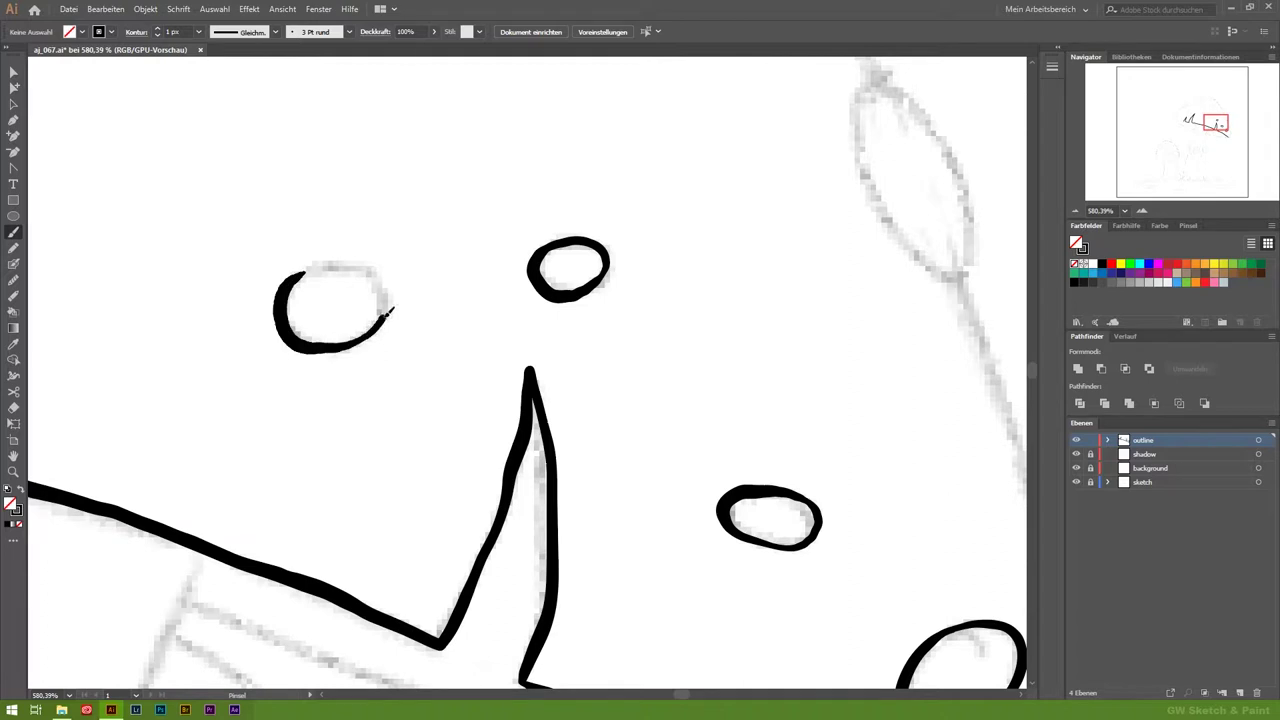
left_click_drag(343, 261, 282, 293)
Step: Ink the spot on the cap edge, the upper spot and two more cap spots
left_click_drag(750, 325, 641, 193)
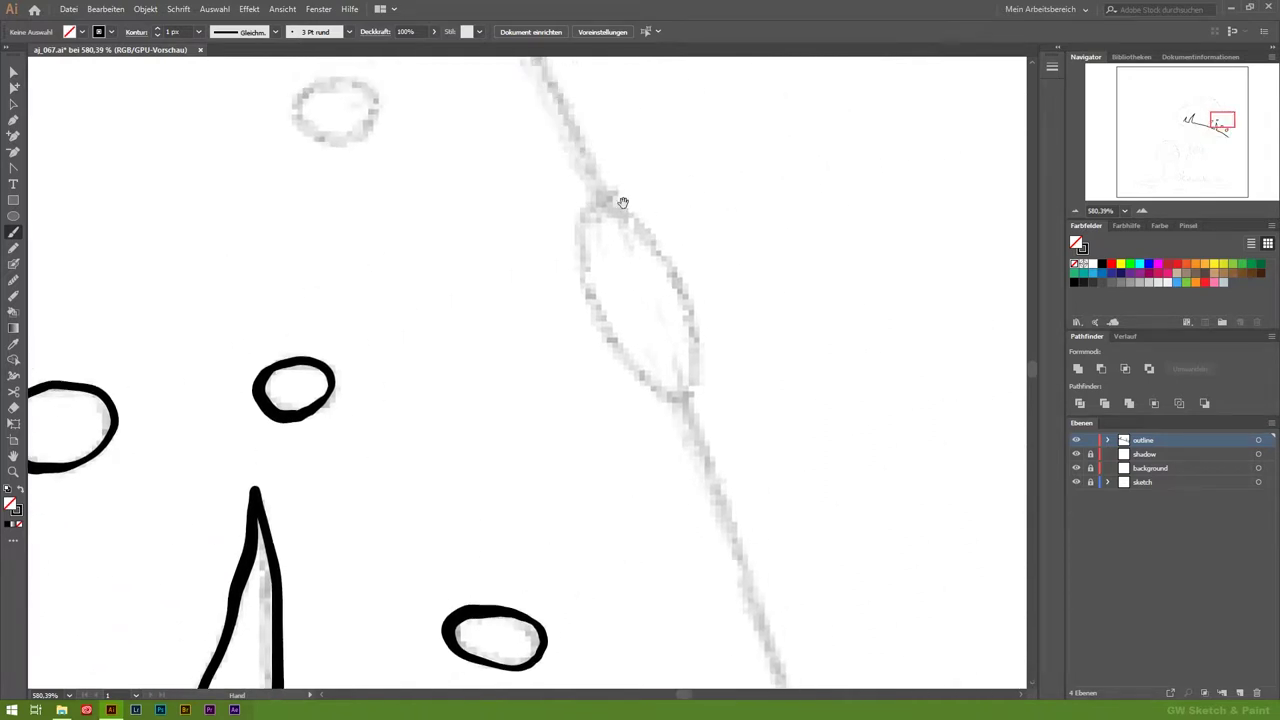
mouse_move(584, 232)
left_mouse_down()
mouse_move(623, 357)
mouse_move(694, 357)
mouse_move(617, 197)
left_mouse_up()
mouse_move(315, 119)
left_mouse_down()
mouse_move(443, 271)
mouse_move(452, 232)
left_mouse_up()
left_click_drag(503, 268, 440, 290)
left_click_drag(423, 366, 748, 380)
left_click_drag(177, 474, 400, 356)
mouse_move(203, 171)
left_mouse_down()
mouse_move(488, 300)
mouse_move(440, 245)
mouse_move(426, 268)
left_mouse_up()
left_click_drag(637, 249, 550, 356)
Step: Outline two more sketched cap spots in black
mouse_move(713, 205)
left_mouse_down()
mouse_move(622, 296)
mouse_move(788, 283)
left_mouse_up()
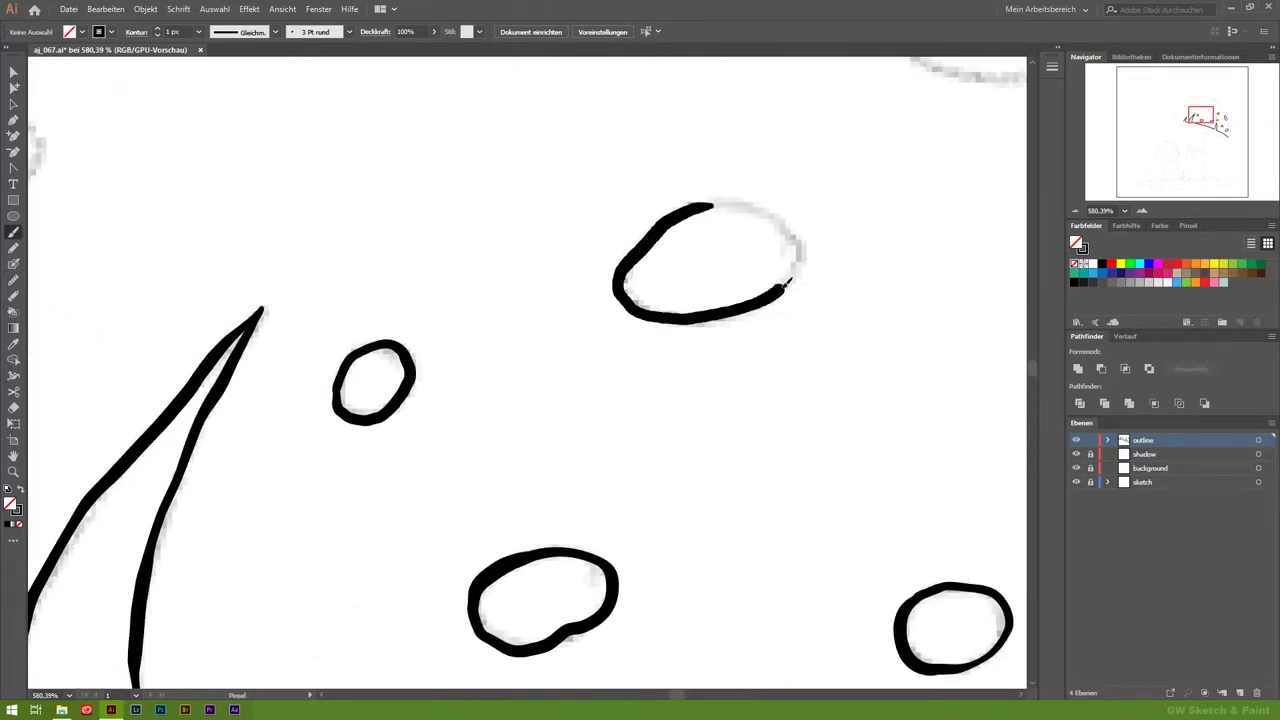
left_click_drag(757, 207, 700, 204)
scroll(480, 323, "left", 5)
scroll(505, 214, "up", 1)
mouse_move(505, 218)
left_mouse_down()
mouse_move(503, 288)
mouse_move(505, 219)
left_mouse_up()
scroll(460, 300, "left", 5)
scroll(460, 300, "down", 3)
mouse_move(468, 278)
left_mouse_down()
mouse_move(432, 334)
mouse_move(414, 251)
mouse_move(469, 282)
left_mouse_up()
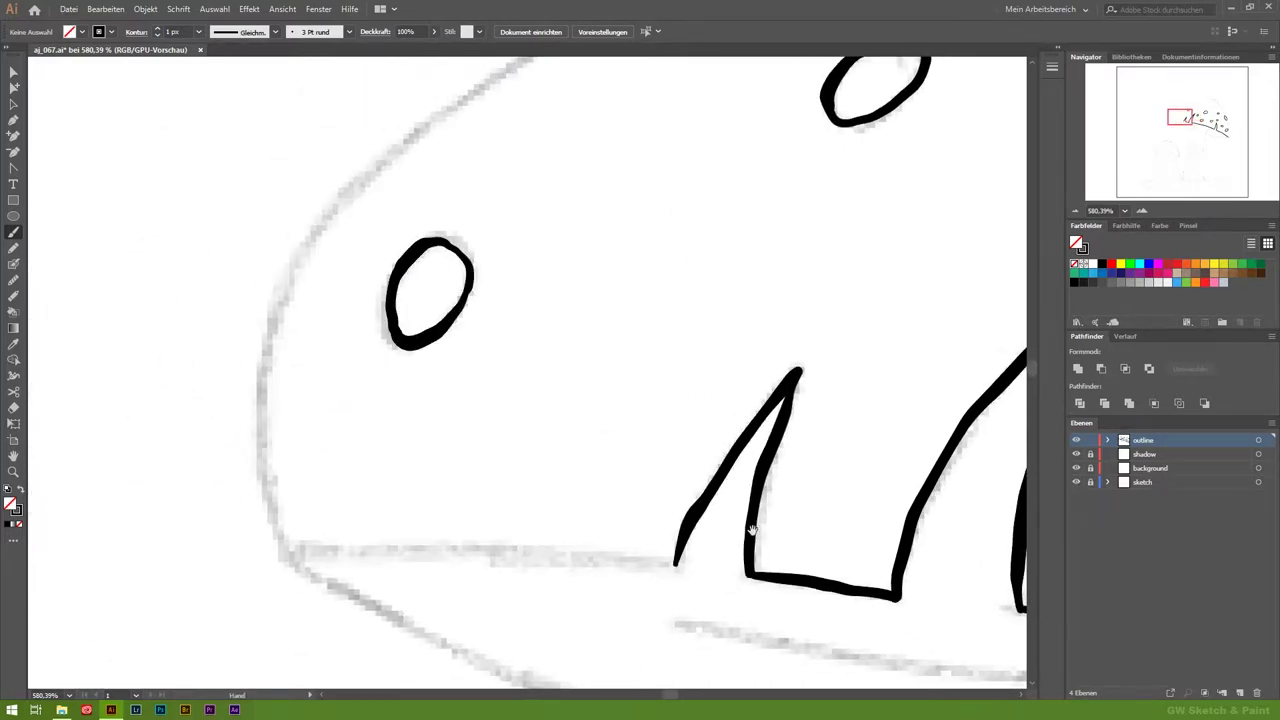
scroll(469, 282, "down", 2)
scroll(469, 282, "left", 1)
Step: Trace the cap's lower edge leftward and ink another sketched spot
left_click_drag(700, 457, 309, 443)
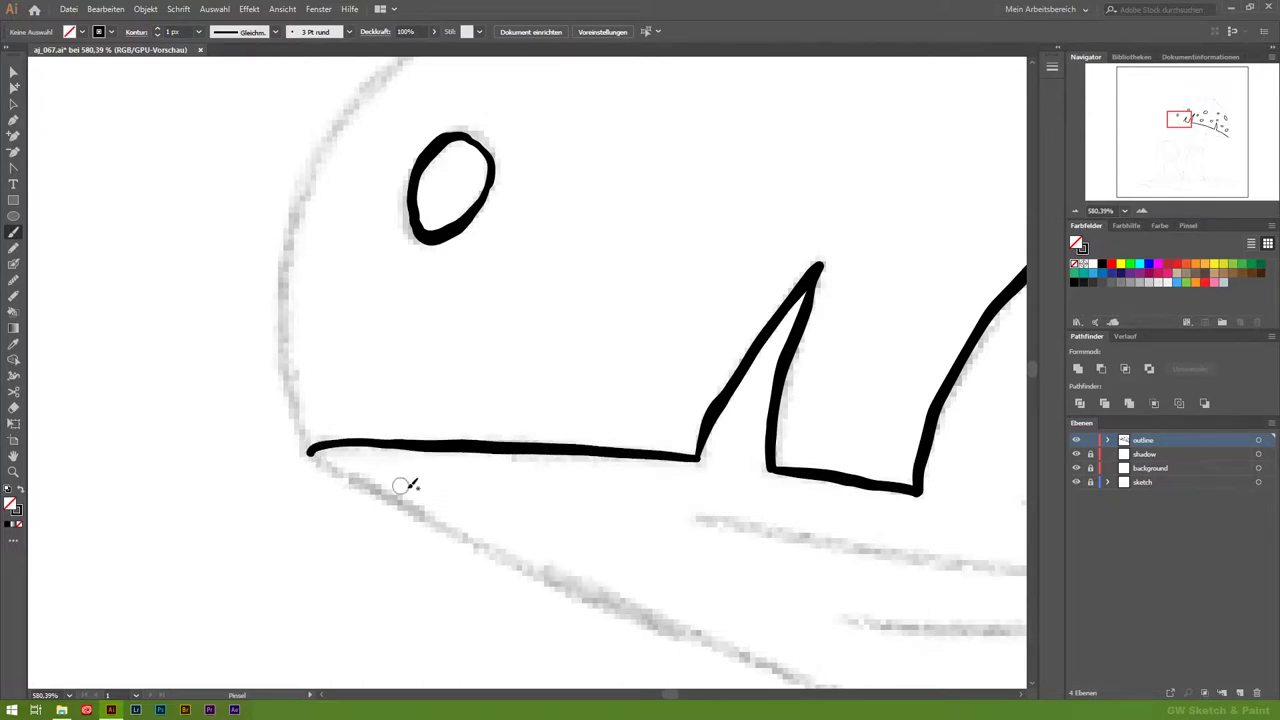
scroll(400, 503, "up", 2)
scroll(400, 503, "right", 2)
scroll(583, 380, "up", 1)
scroll(500, 348, "up", 3)
scroll(500, 348, "right", 2)
mouse_move(493, 353)
left_mouse_down()
mouse_move(600, 242)
mouse_move(662, 280)
mouse_move(505, 365)
mouse_move(488, 352)
left_mouse_up()
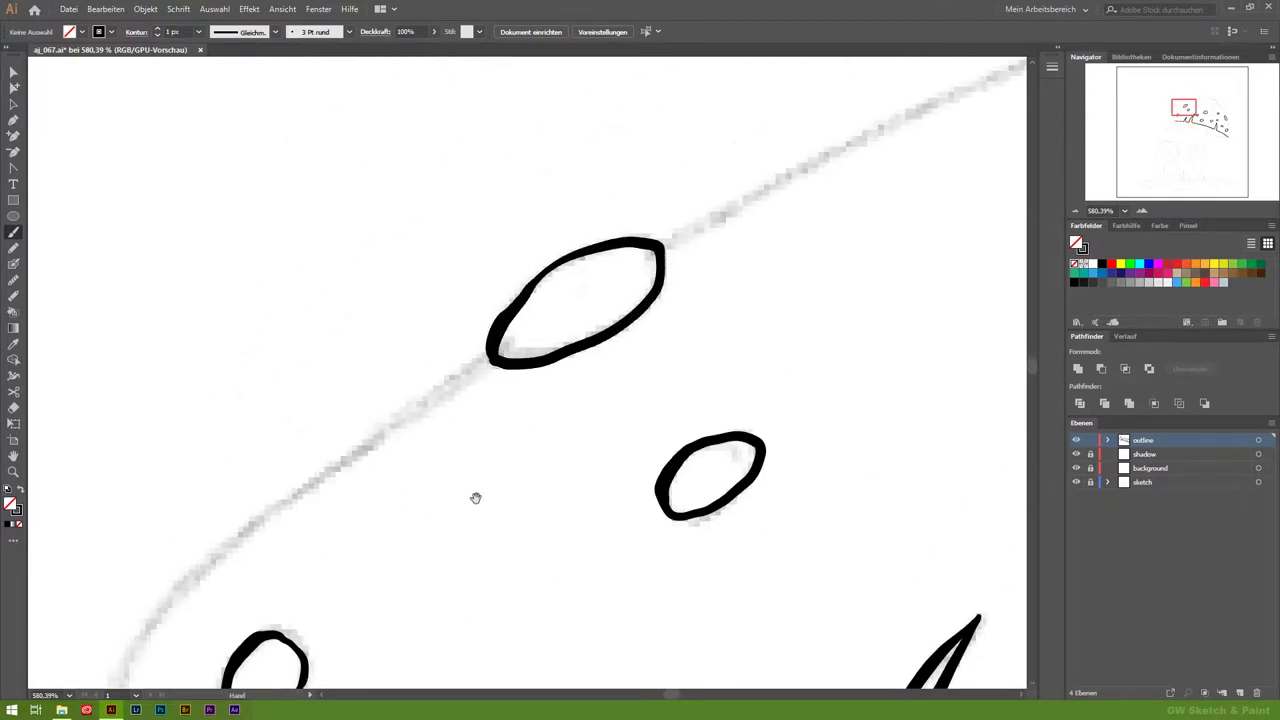
scroll(458, 505, "down", 3)
scroll(77, 306, "down", 1)
scroll(540, 291, "down", 1)
scroll(540, 291, "left", 1)
Step: Trace the cap's outer outline down its left side, redoing a misplaced stroke
left_click_drag(662, 112, 515, 205)
key("ctrl+z")
mouse_move(662, 113)
left_mouse_down()
mouse_move(417, 291)
mouse_move(343, 624)
left_mouse_up()
left_click_drag(733, 292, 593, 420)
scroll(520, 435, "up", 3)
scroll(520, 435, "right", 5)
Step: Finish the small spot and fully outline the lower spot
left_click_drag(640, 256, 728, 262)
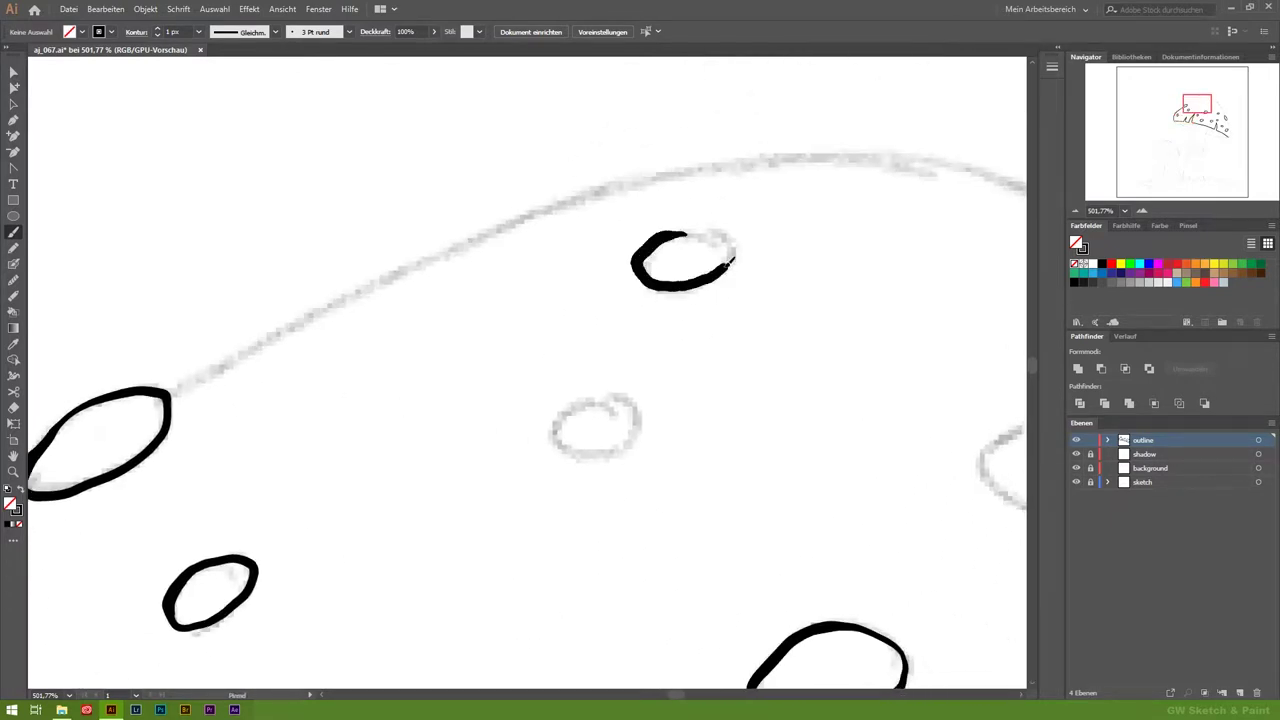
left_click_drag(595, 455, 550, 424)
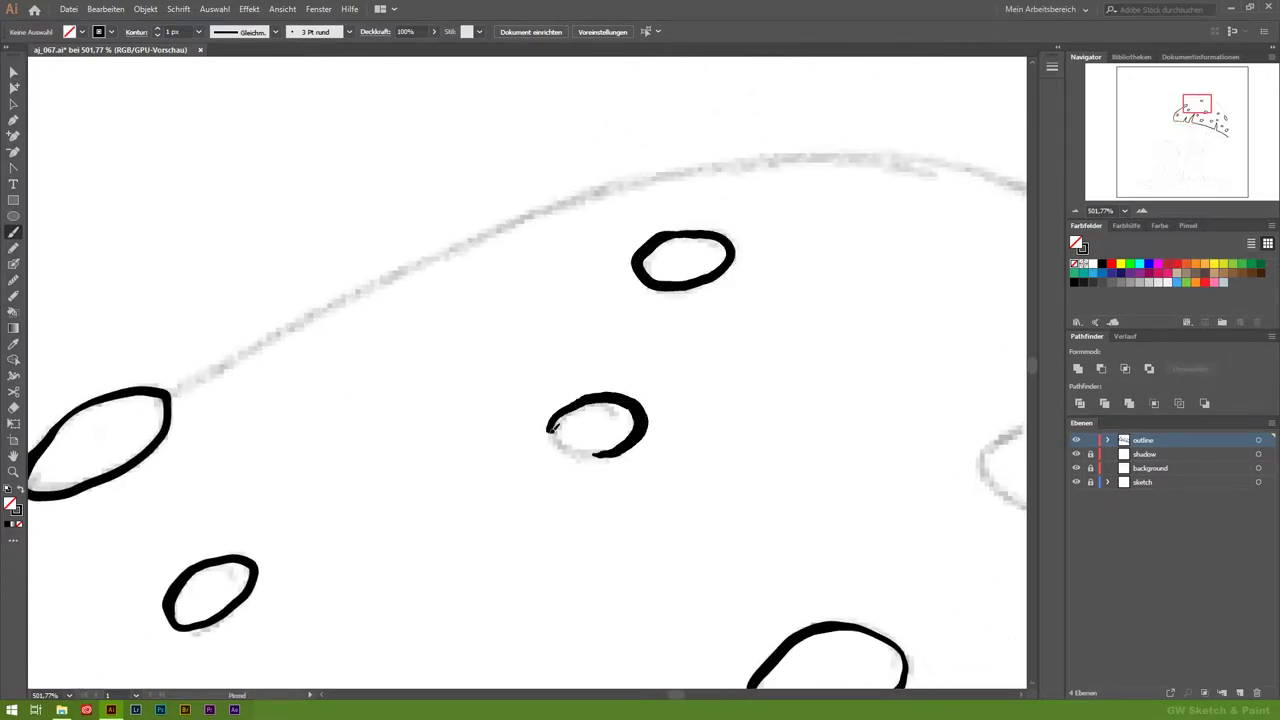
scroll(598, 452, "down", 1)
scroll(598, 452, "right", 2)
scroll(620, 455, "right", 2)
mouse_move(663, 420)
left_mouse_down()
mouse_move(642, 340)
mouse_move(742, 372)
left_mouse_up()
left_click_drag(678, 421, 660, 418)
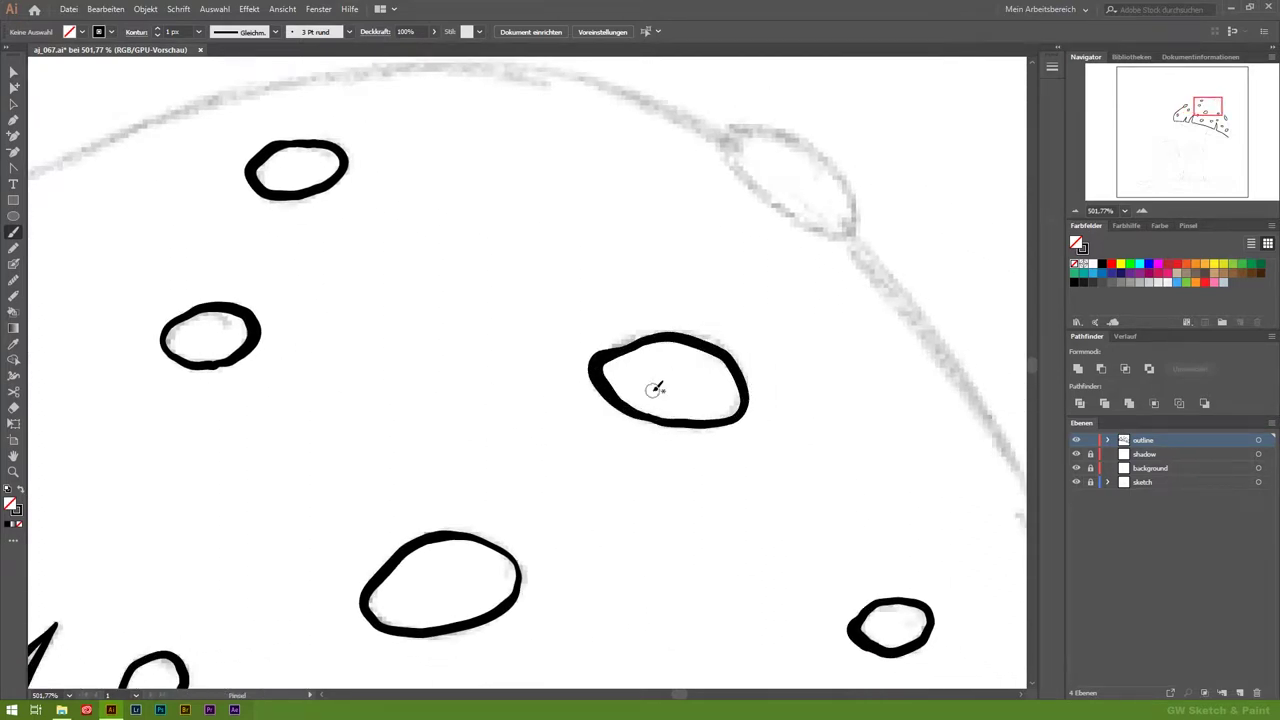
scroll(720, 283, "up", 1)
scroll(720, 283, "right", 2)
Step: Outline the oval on the cap edge and trace the edge between the two ovals
mouse_move(722, 256)
left_mouse_down()
mouse_move(609, 197)
mouse_move(648, 282)
left_mouse_up()
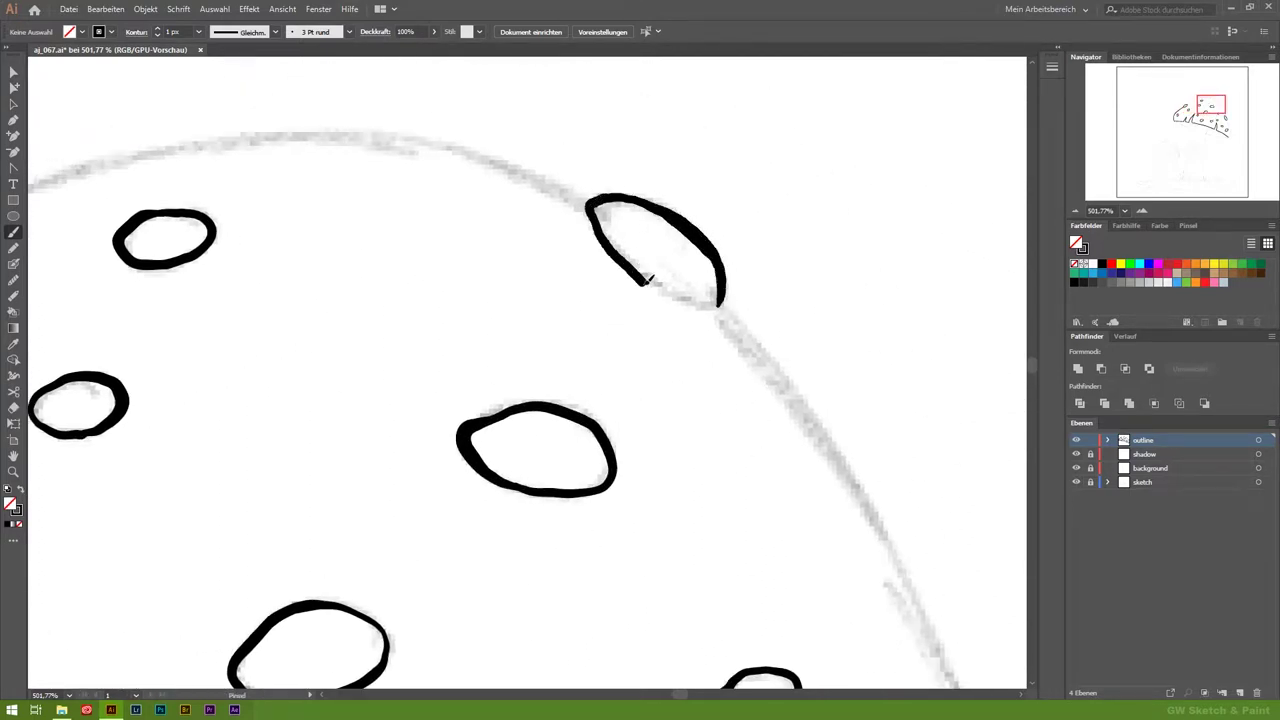
left_click_drag(718, 302, 722, 300)
scroll(481, 183, "down", 2)
scroll(481, 183, "right", 3)
mouse_move(478, 143)
left_mouse_down()
mouse_move(594, 300)
mouse_move(737, 600)
left_mouse_up()
Step: Redraw the cap's right edge along the sketch down to its bottom tip
key("ctrl+z")
mouse_move(466, 138)
left_mouse_down()
mouse_move(623, 360)
mouse_move(740, 597)
left_mouse_up()
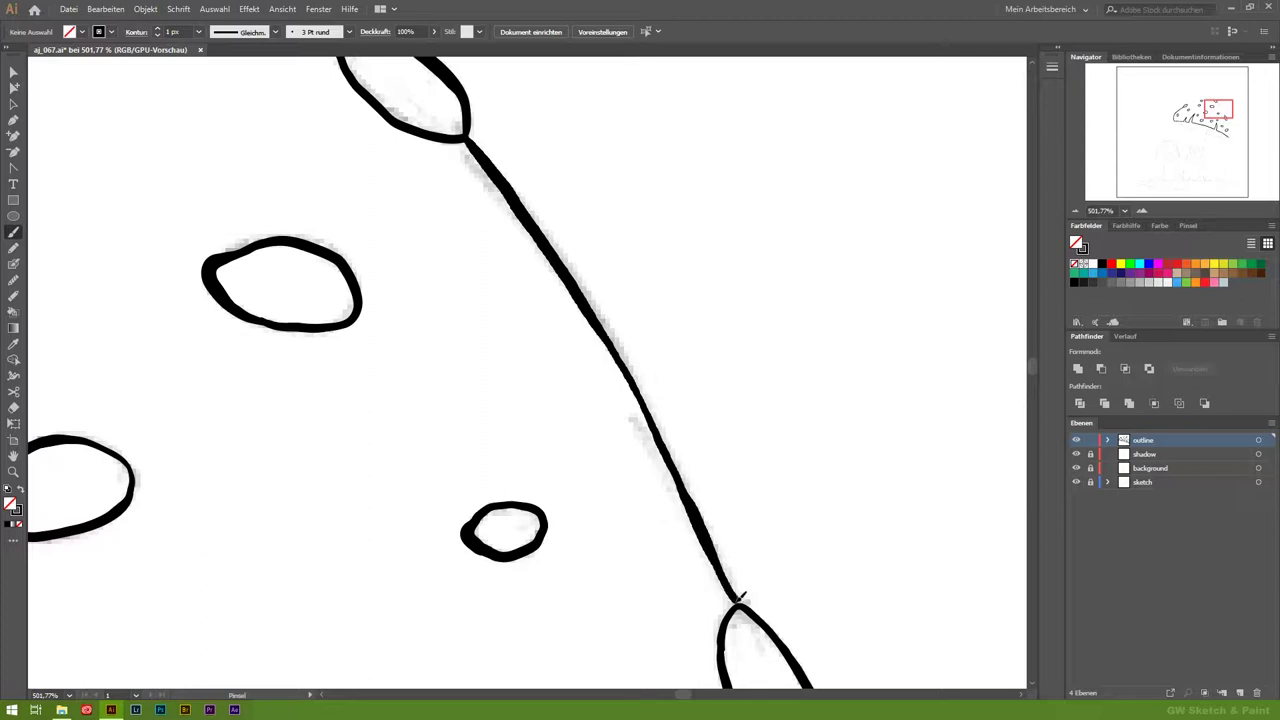
scroll(760, 374, "down", 5)
scroll(760, 374, "right", 2)
scroll(723, 271, "down", 5)
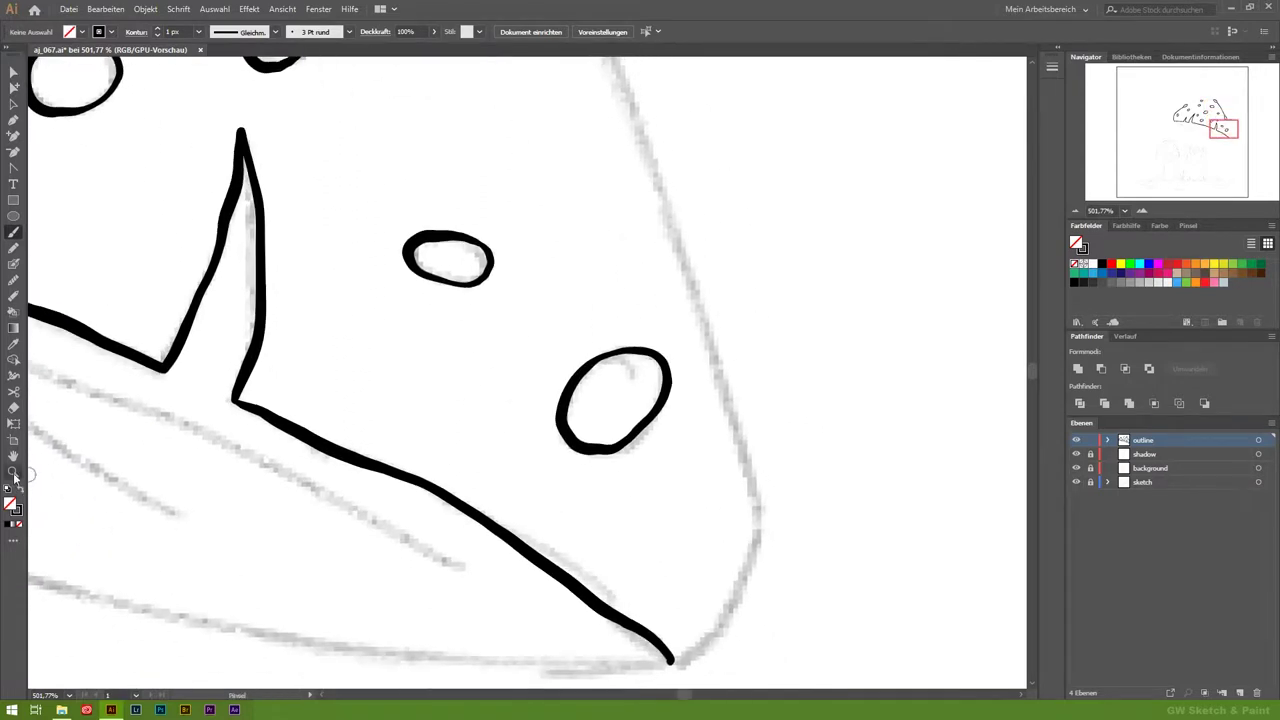
left_click(14, 476)
left_click_drag(190, 407, 61, 271)
left_click_drag(517, 134, 633, 510)
left_click_drag(591, 590, 566, 604)
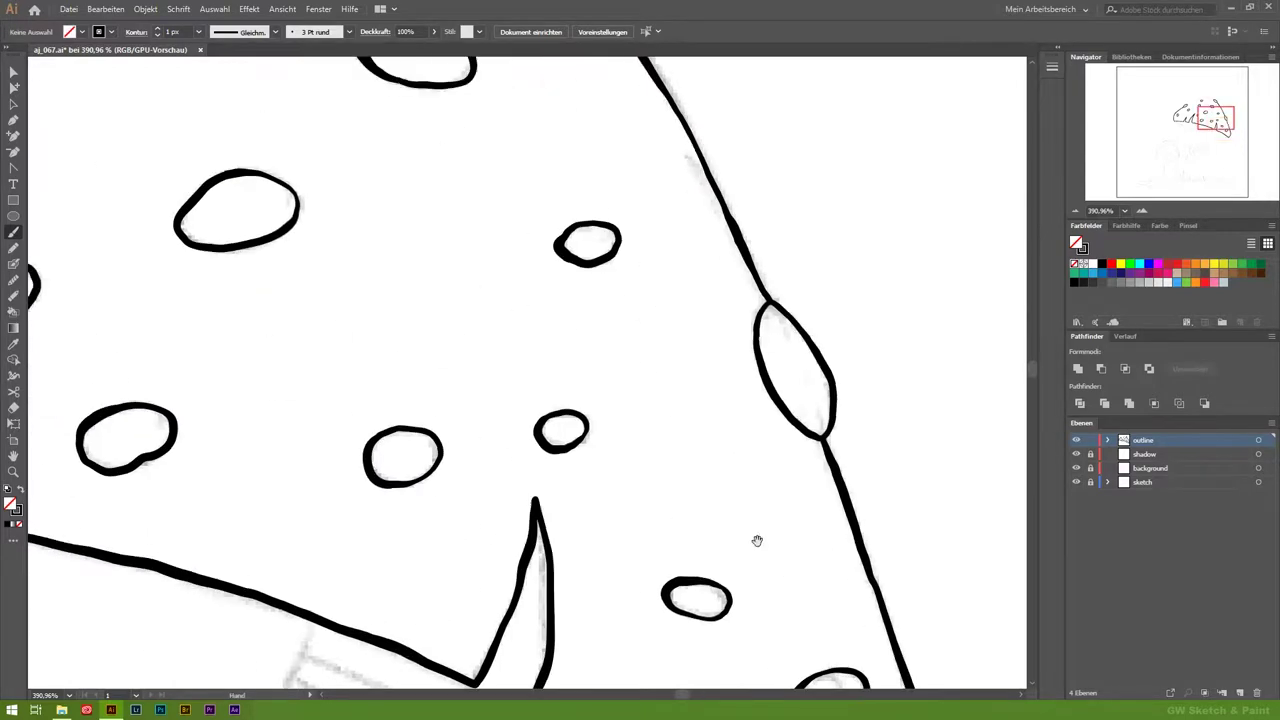
Step: Trace the cap's top arc to the left oval and start the jagged stem base spikes
left_click_drag(577, 334, 833, 243)
mouse_move(899, 207)
left_mouse_down()
mouse_move(786, 163)
mouse_move(586, 161)
mouse_move(409, 209)
mouse_move(162, 338)
left_mouse_up()
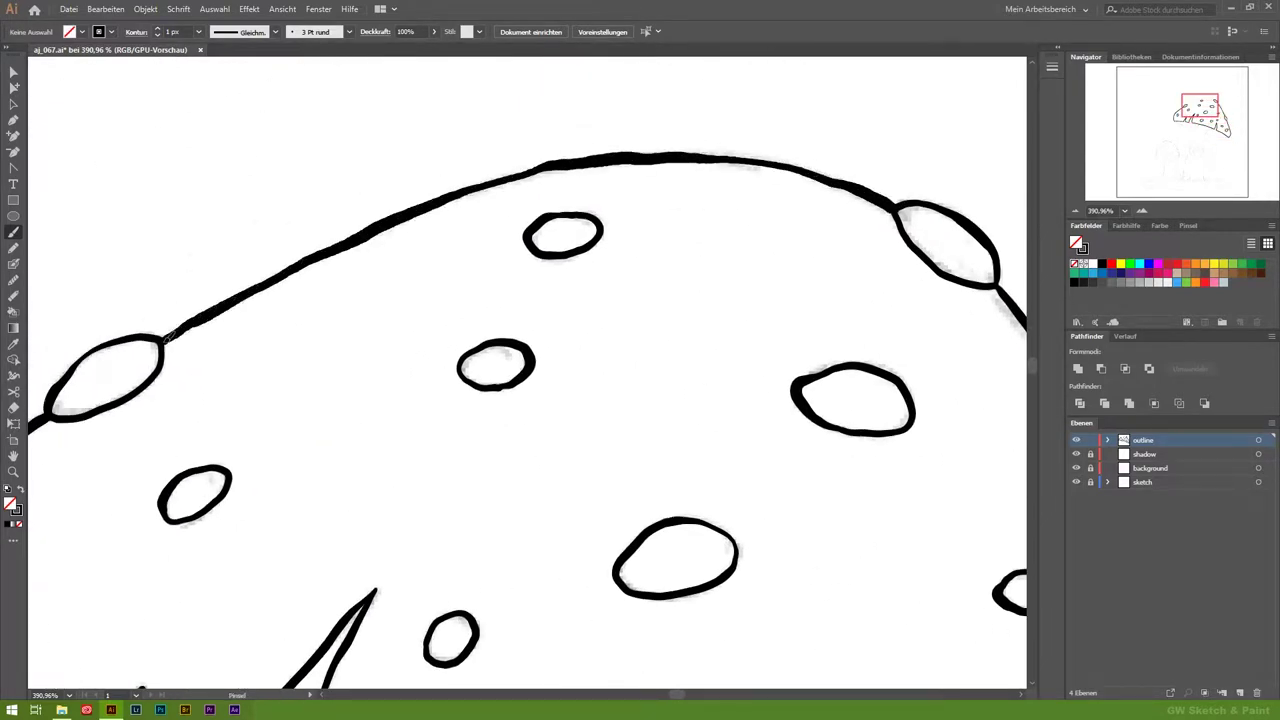
mouse_move(463, 549)
left_mouse_down()
mouse_move(609, 466)
mouse_move(713, 224)
mouse_move(617, 163)
mouse_move(617, 135)
left_mouse_up()
mouse_move(716, 128)
left_mouse_down()
mouse_move(550, 533)
mouse_move(548, 345)
mouse_move(595, 256)
left_mouse_up()
mouse_move(591, 100)
left_mouse_down()
mouse_move(443, 330)
mouse_move(428, 424)
mouse_move(472, 558)
mouse_move(552, 378)
left_mouse_up()
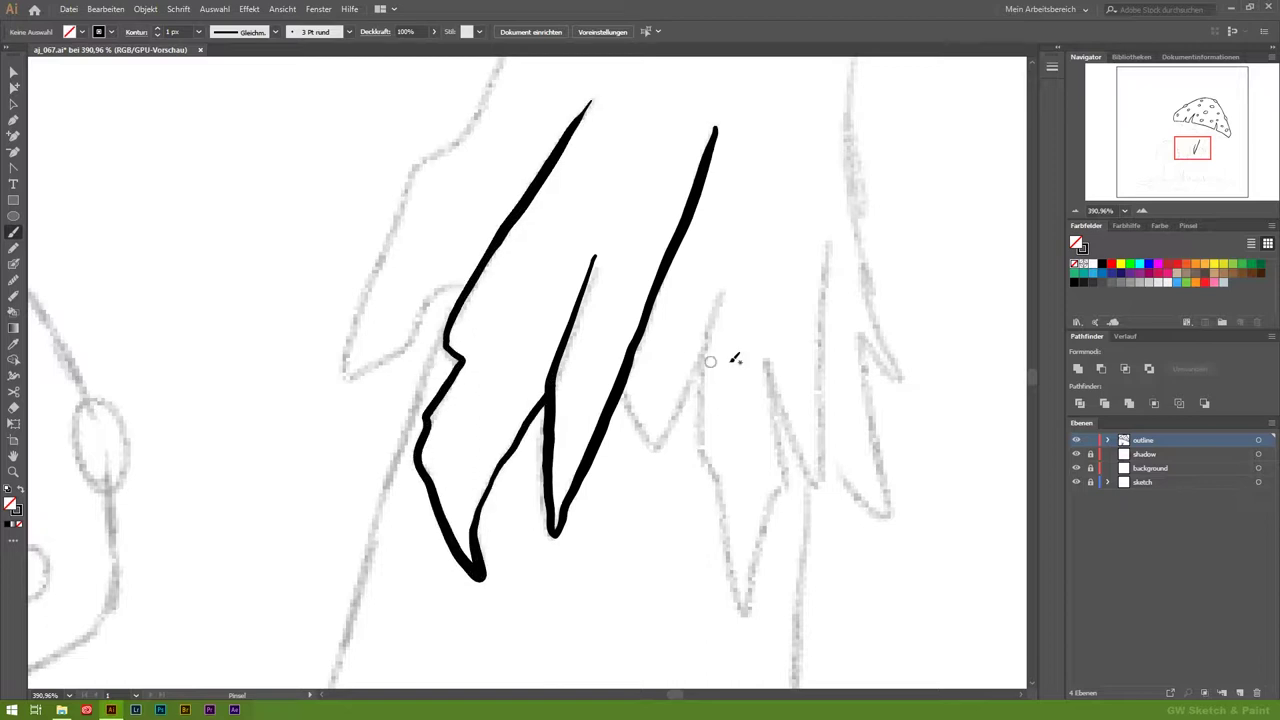
Step: Add more spikes and a vertical stroke to the jagged stem base
mouse_move(722, 285)
left_mouse_down()
mouse_move(693, 445)
mouse_move(730, 575)
mouse_move(785, 488)
mouse_move(772, 357)
mouse_move(681, 400)
left_mouse_up()
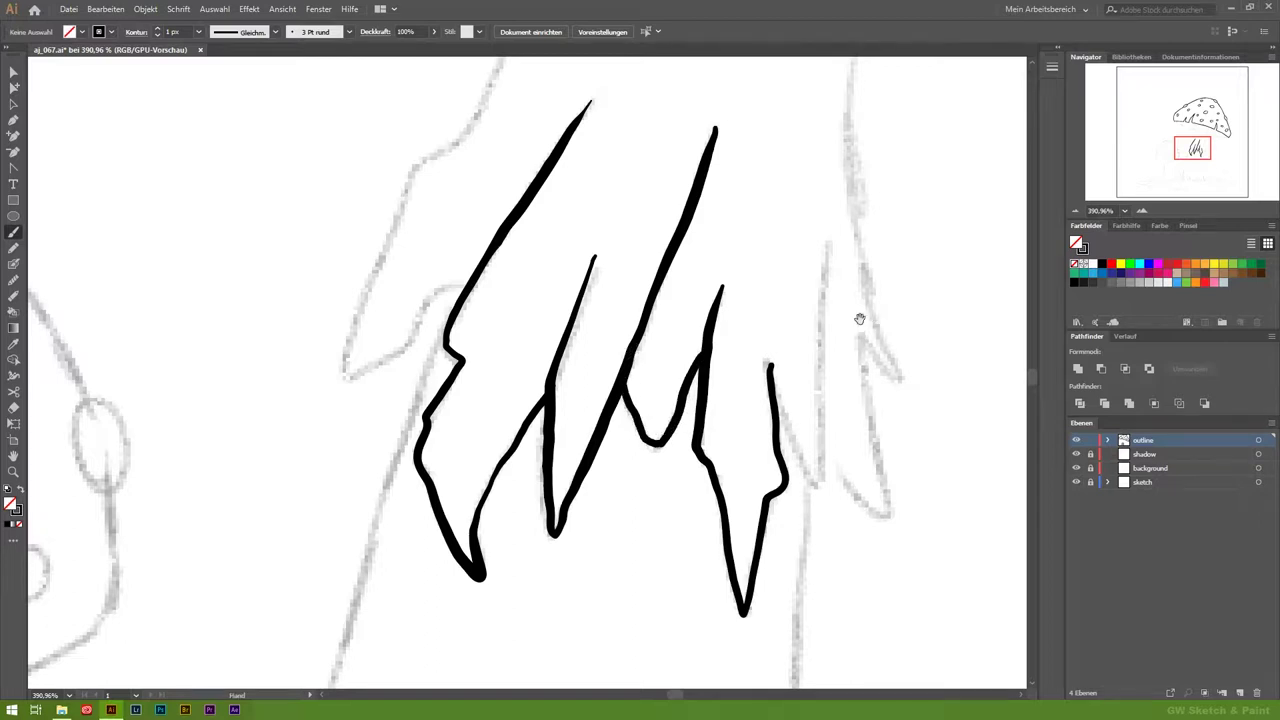
left_click_drag(860, 318, 693, 291)
left_click_drag(473, 382, 458, 360)
left_click_drag(660, 213, 657, 452)
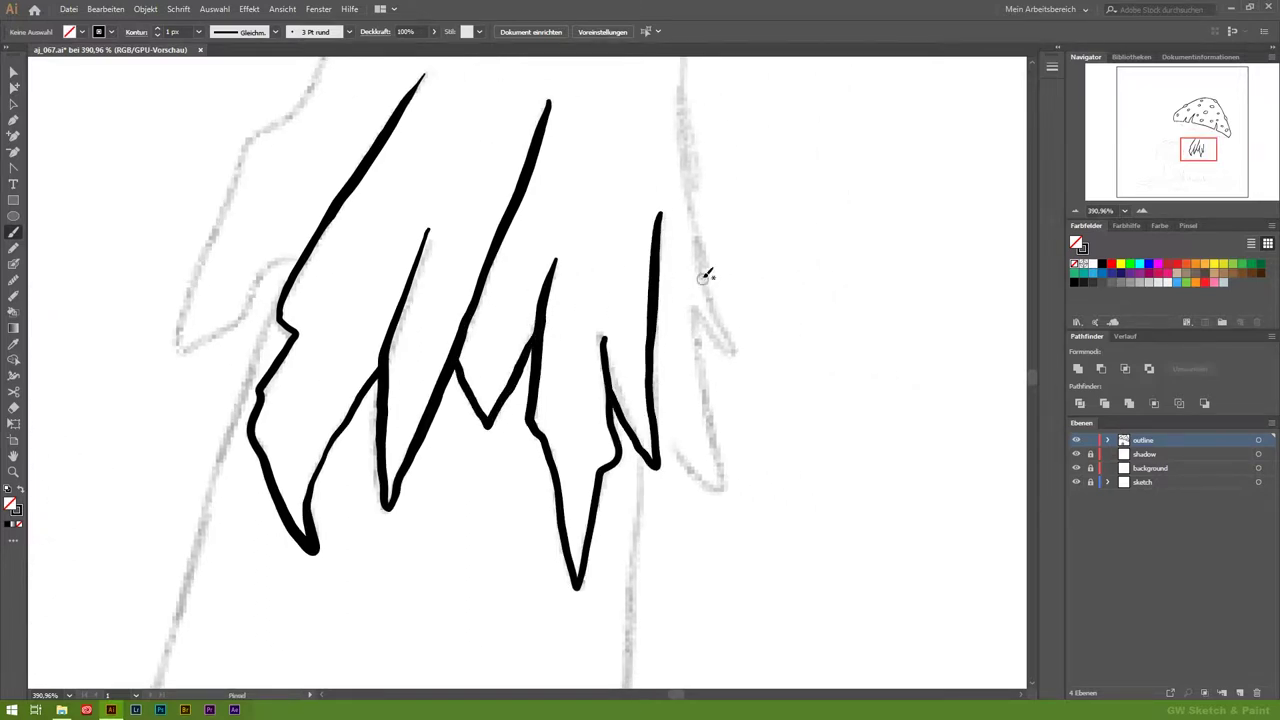
left_click_drag(706, 271, 757, 457)
Step: Ink both sides of the stem down to its base
left_click(13, 471)
left_click(450, 320, "alt")
left_click_drag(450, 320, 637, 271)
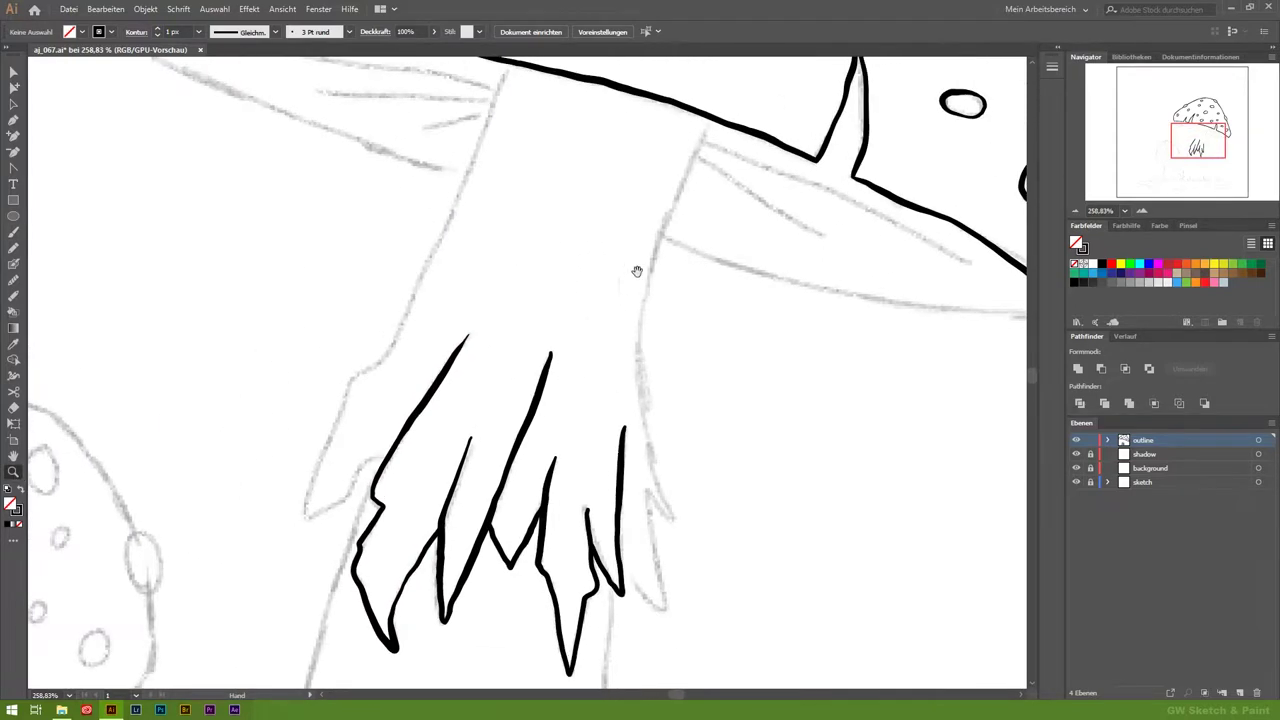
left_click(13, 232)
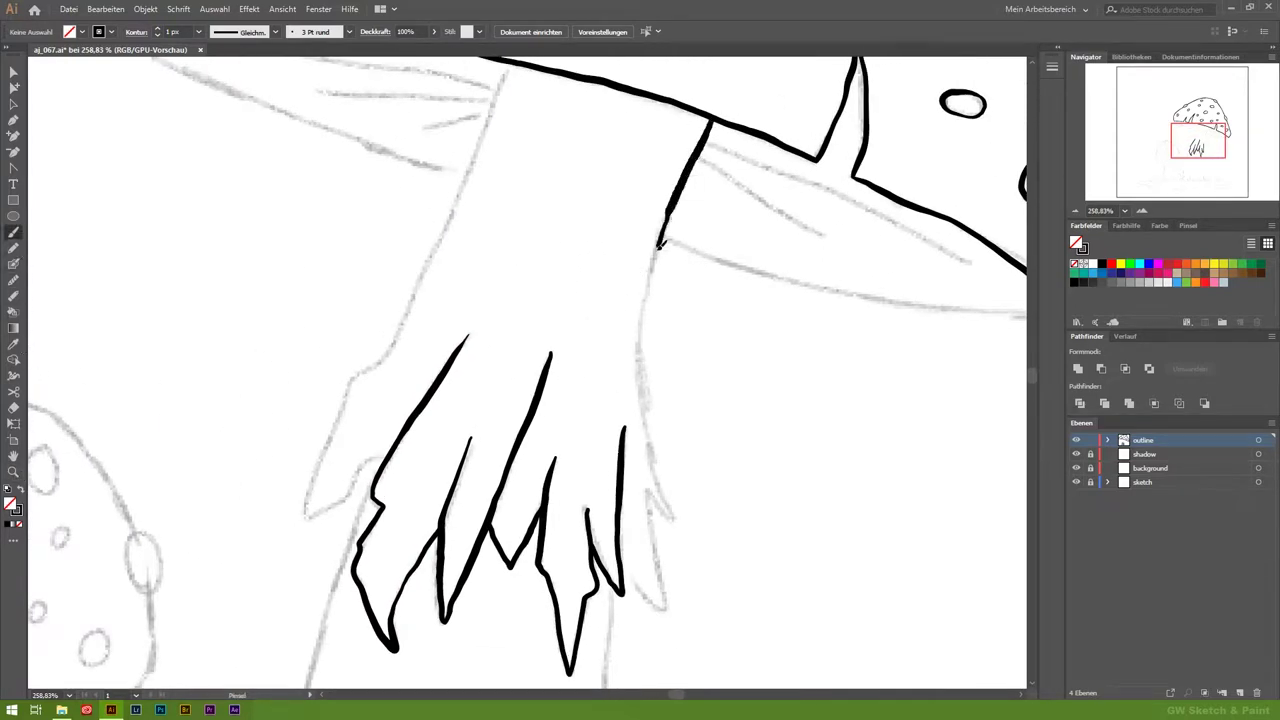
left_click_drag(660, 243, 641, 372)
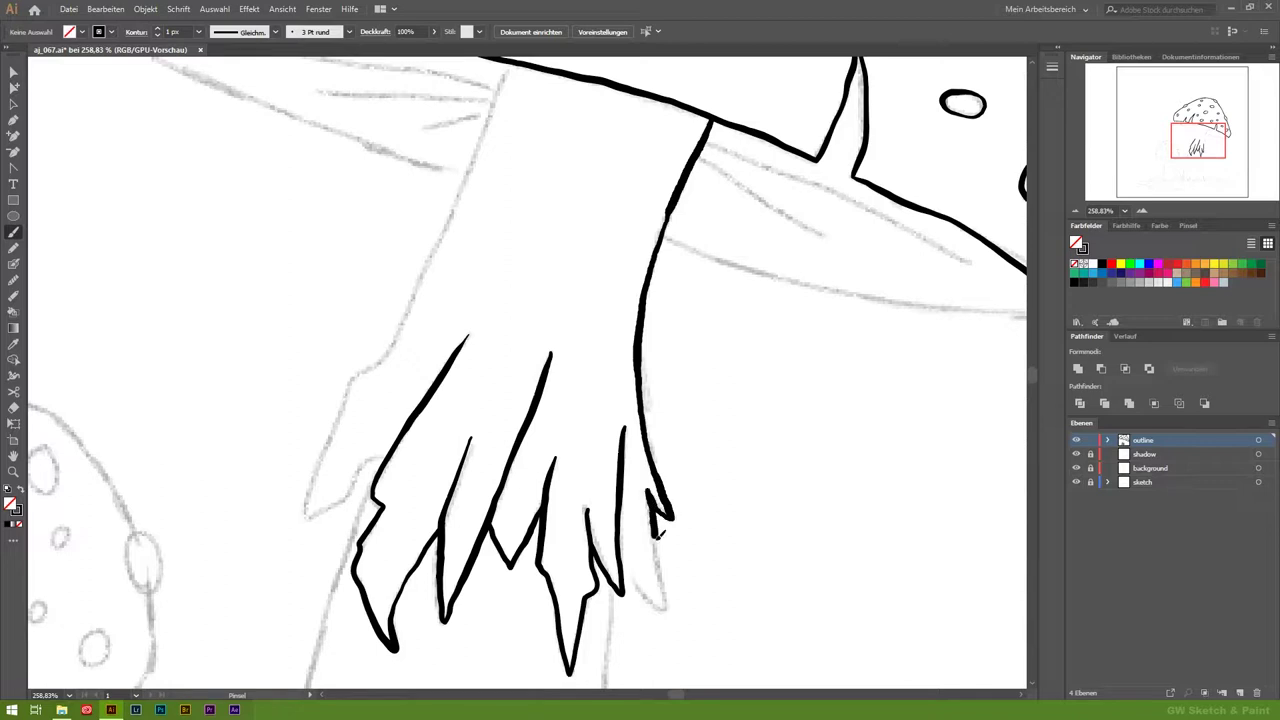
mouse_move(492, 115)
left_mouse_down()
mouse_move(430, 270)
mouse_move(362, 368)
mouse_move(316, 485)
left_mouse_up()
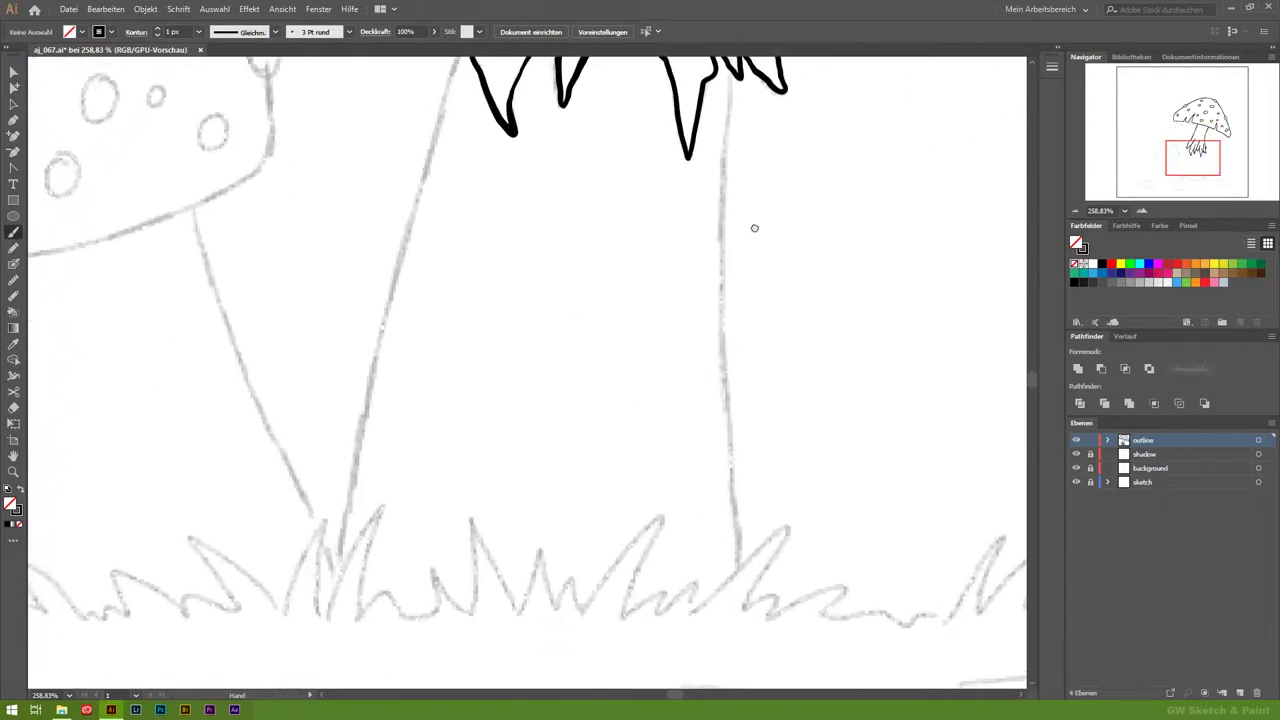
mouse_move(443, 581)
left_mouse_down()
mouse_move(547, 468)
mouse_move(720, 434)
mouse_move(760, 498)
left_mouse_up()
Step: Ink the cap underside edges and a long gill line under its right side
left_click_drag(116, 211, 497, 373)
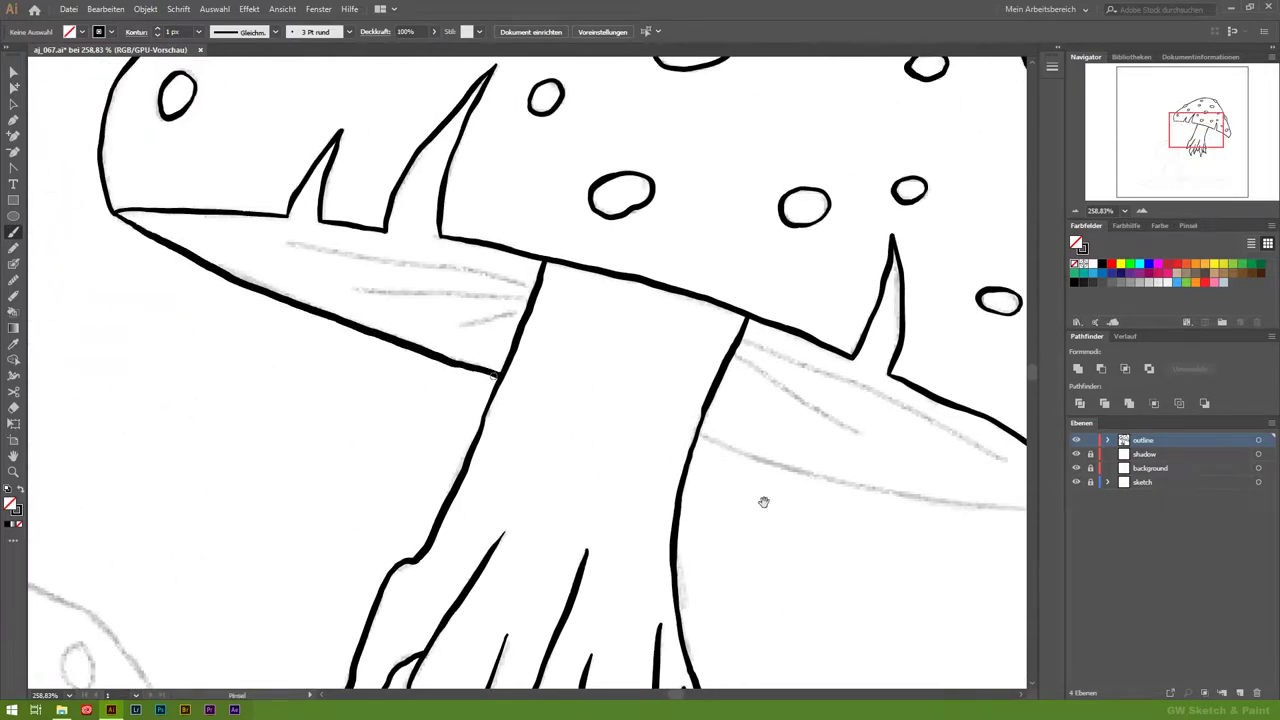
left_click_drag(976, 513, 741, 405)
left_click_drag(875, 397, 549, 357)
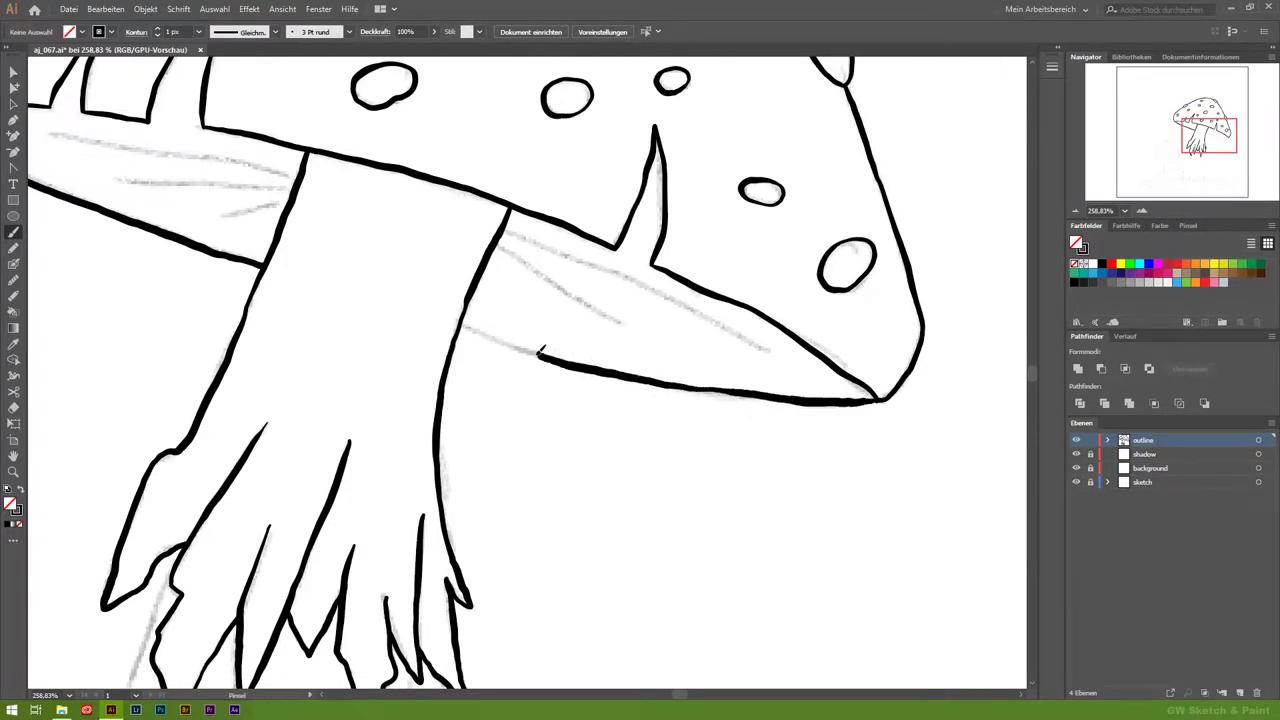
left_click_drag(569, 451, 557, 523)
left_click_drag(580, 370, 488, 318)
left_click_drag(757, 422, 553, 316)
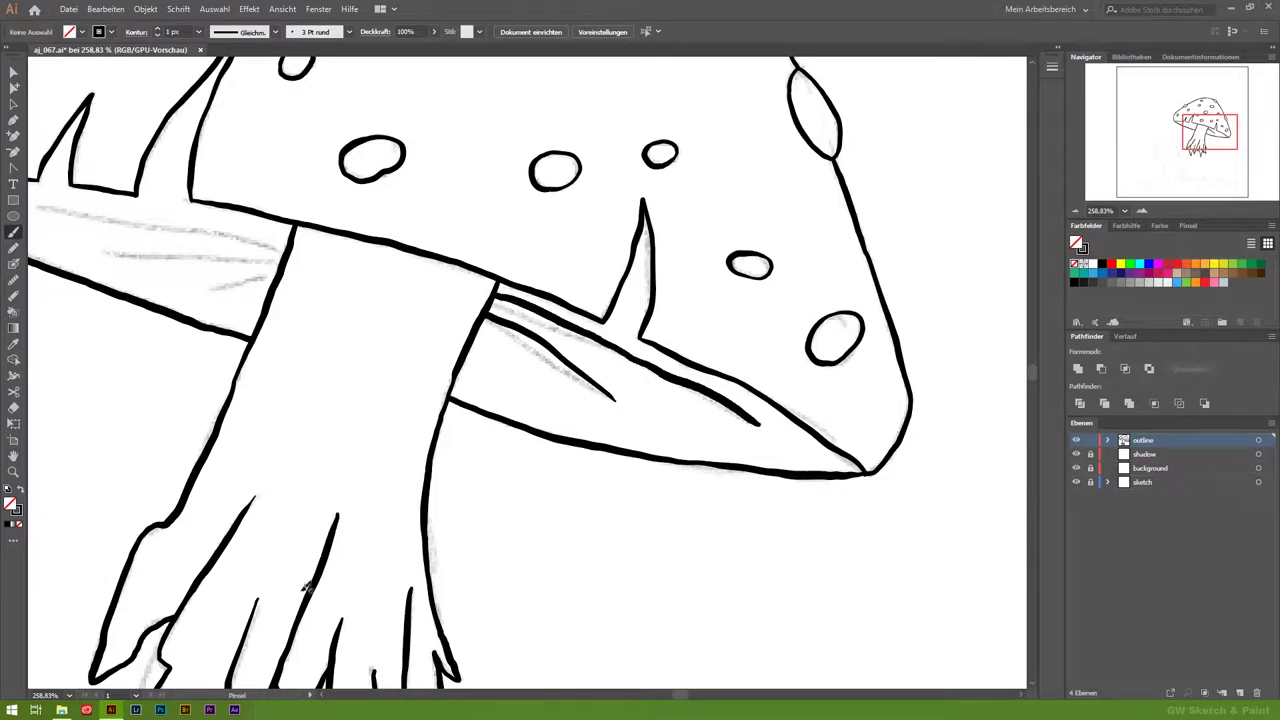
Step: Add two short gill lines under the cap's left side
scroll(338, 553, "up", 2)
scroll(558, 369, "left", 4)
left_click_drag(384, 308, 576, 332)
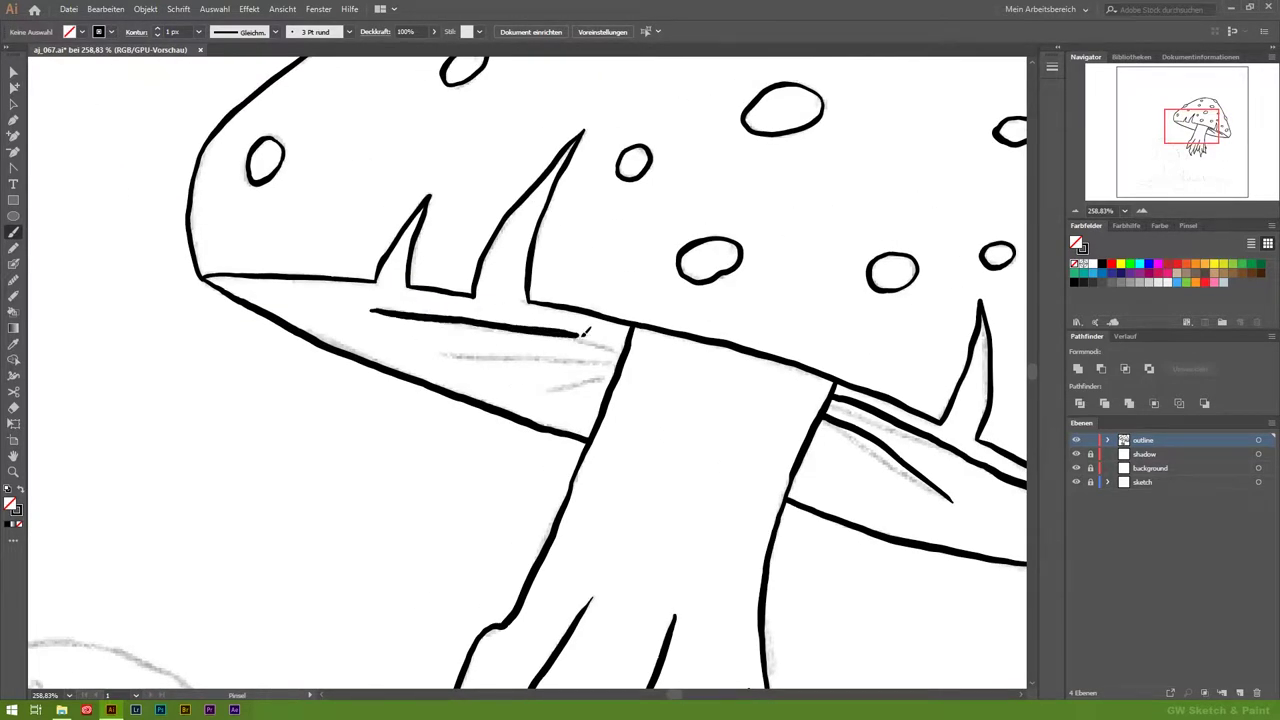
left_click_drag(450, 357, 553, 354)
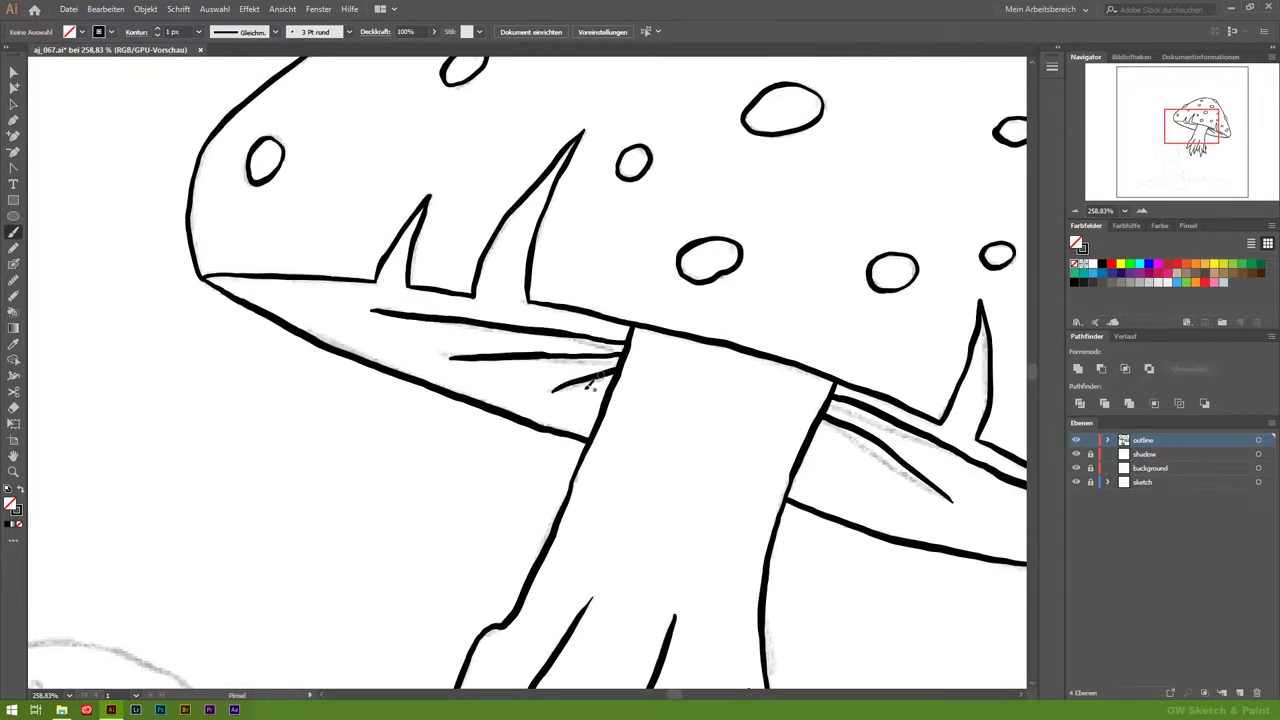
scroll(700, 290, "down", 5)
scroll(631, 437, "left", 3)
key("z")
left_click(182, 400)
Step: Ink the small cap's left edge oval and all its sketched spots with the Paintbrush
key("b")
mouse_move(212, 305)
left_mouse_down()
mouse_move(232, 445)
mouse_move(288, 340)
mouse_move(238, 268)
mouse_move(215, 325)
left_mouse_up()
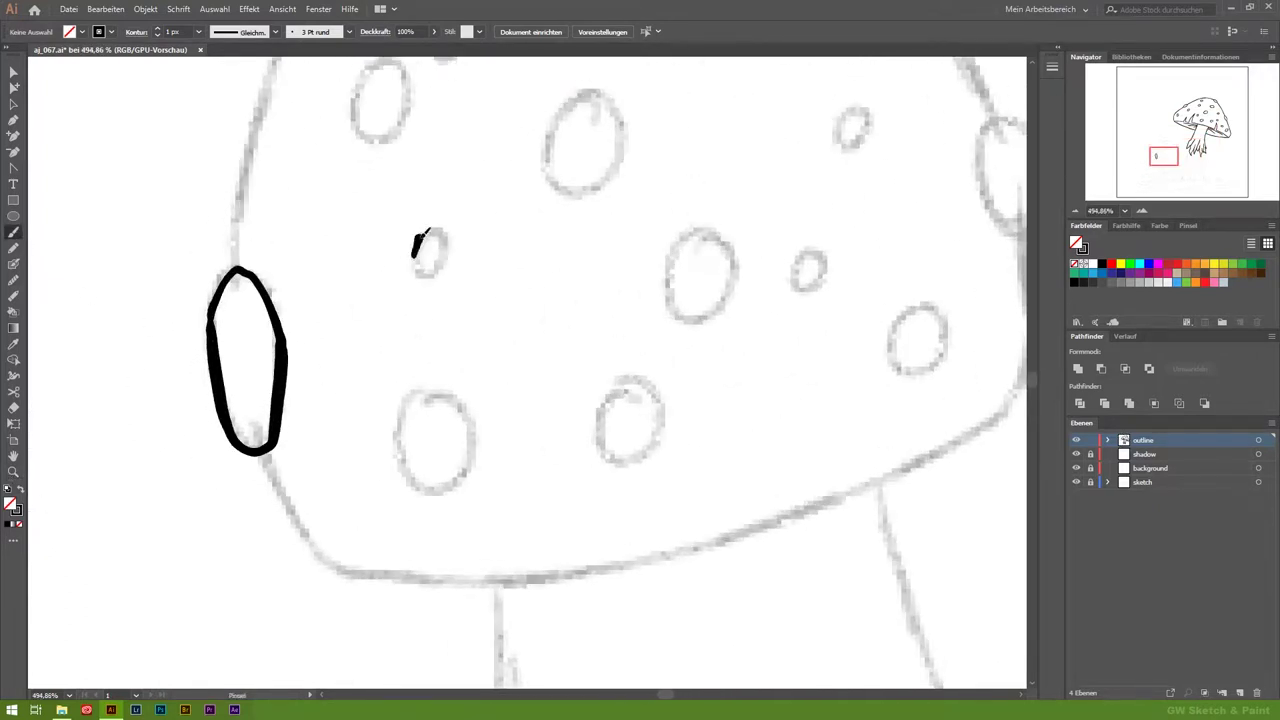
left_click_drag(426, 276, 414, 245)
mouse_move(440, 390)
left_mouse_down()
mouse_move(396, 440)
mouse_move(472, 455)
mouse_move(438, 389)
left_mouse_up()
left_click_drag(630, 380, 630, 457)
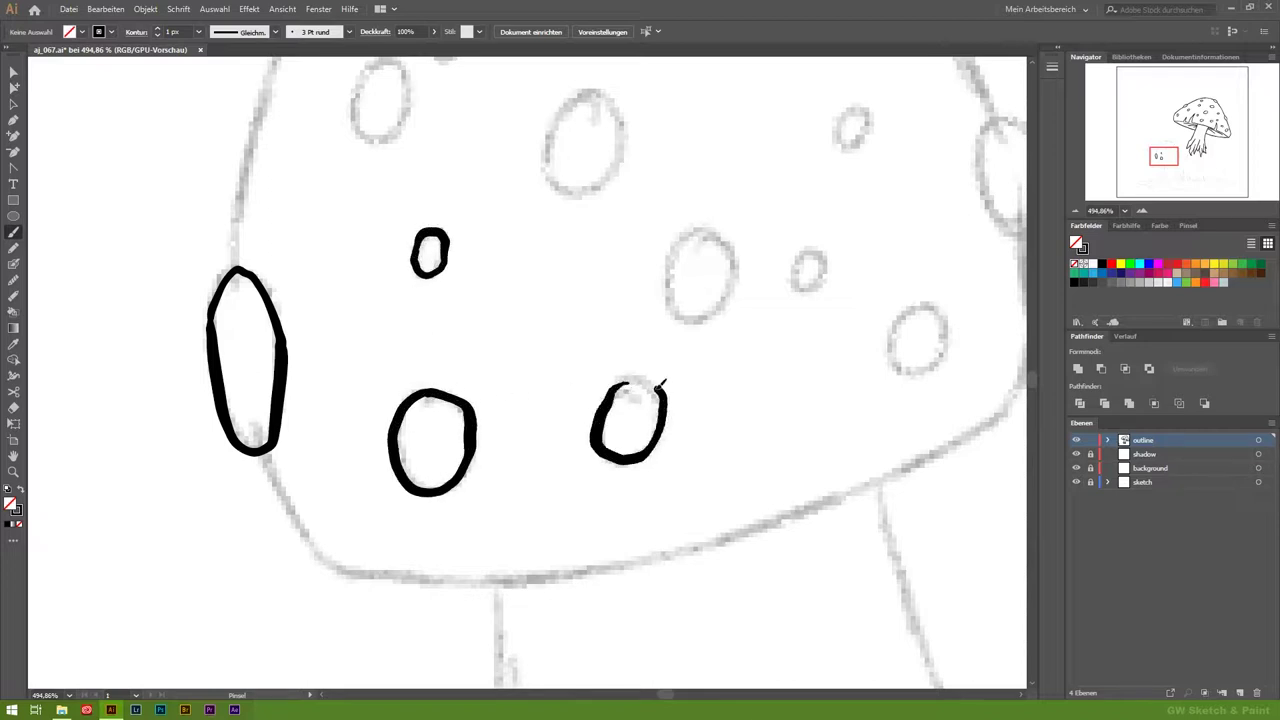
mouse_move(686, 314)
left_mouse_down()
mouse_move(673, 242)
mouse_move(728, 300)
left_mouse_up()
mouse_move(801, 256)
left_mouse_down()
mouse_move(822, 256)
mouse_move(600, 313)
left_mouse_up()
left_click_drag(686, 360, 695, 408)
left_click_drag(770, 170, 757, 168)
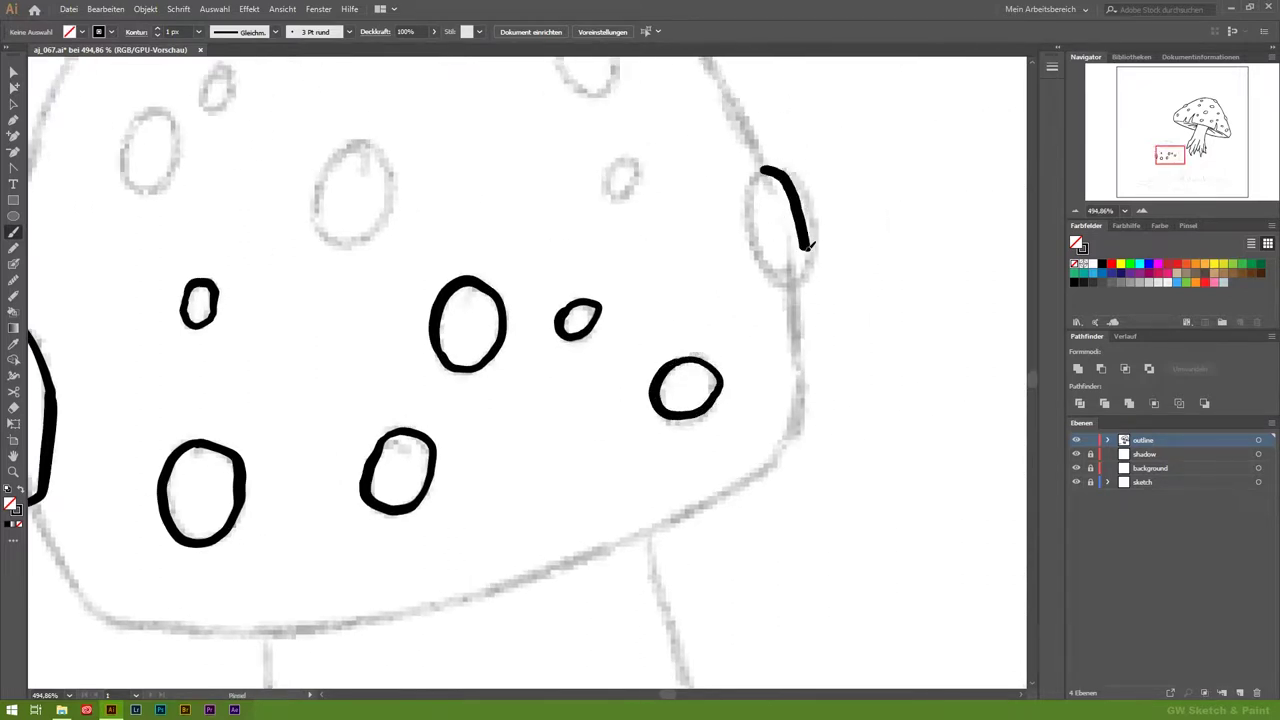
left_click_drag(638, 178, 626, 160)
left_click_drag(345, 150, 339, 241)
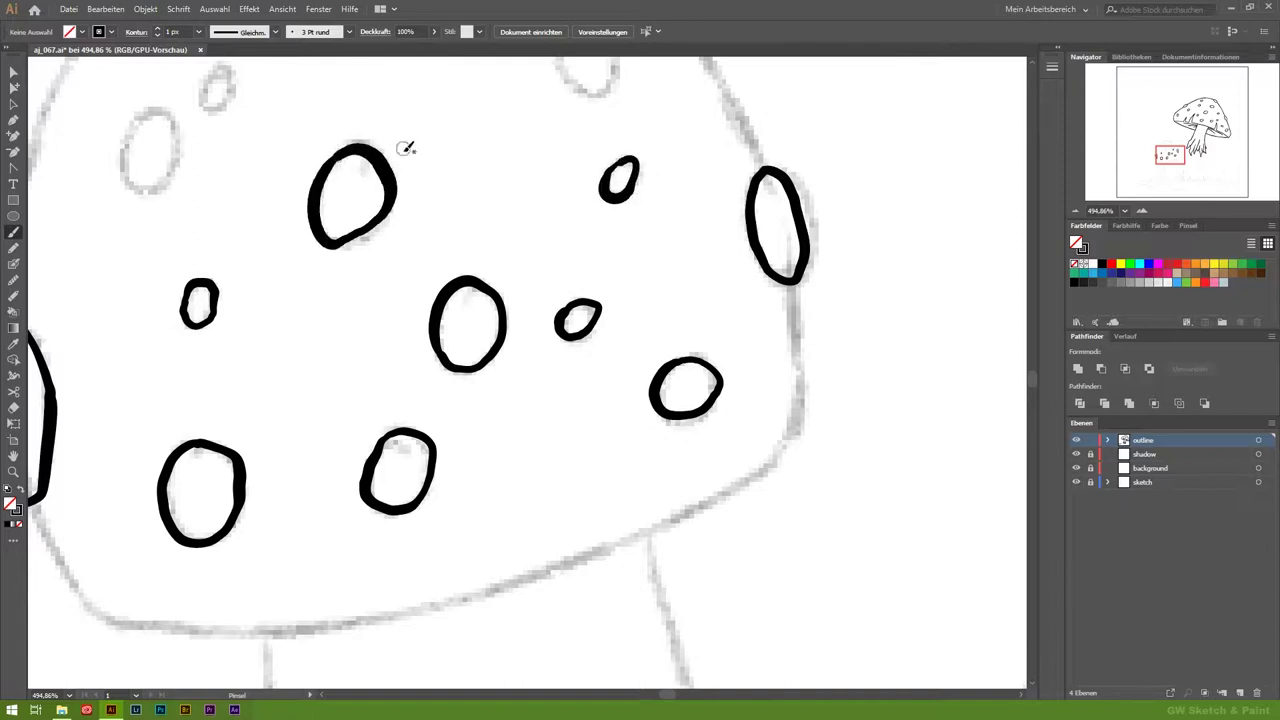
Step: Ink the small cap's right edge, its bottom edge, and the upper-left edge oval
left_click_drag(737, 434, 814, 348)
left_click_drag(877, 190, 888, 292)
mouse_move(803, 400)
left_mouse_down()
mouse_move(563, 486)
mouse_move(320, 529)
mouse_move(157, 480)
mouse_move(124, 392)
left_mouse_up()
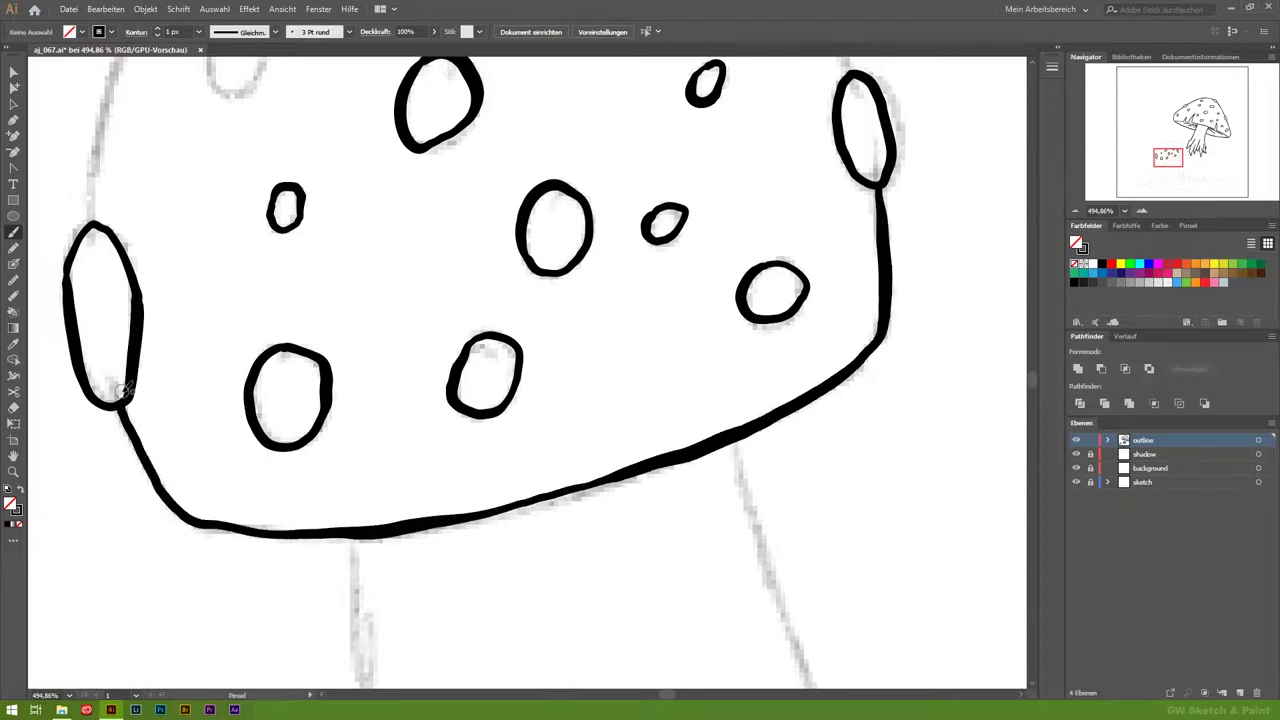
scroll(124, 392, "up", 5)
scroll(260, 200, "up", 1)
scroll(286, 263, "left", 1)
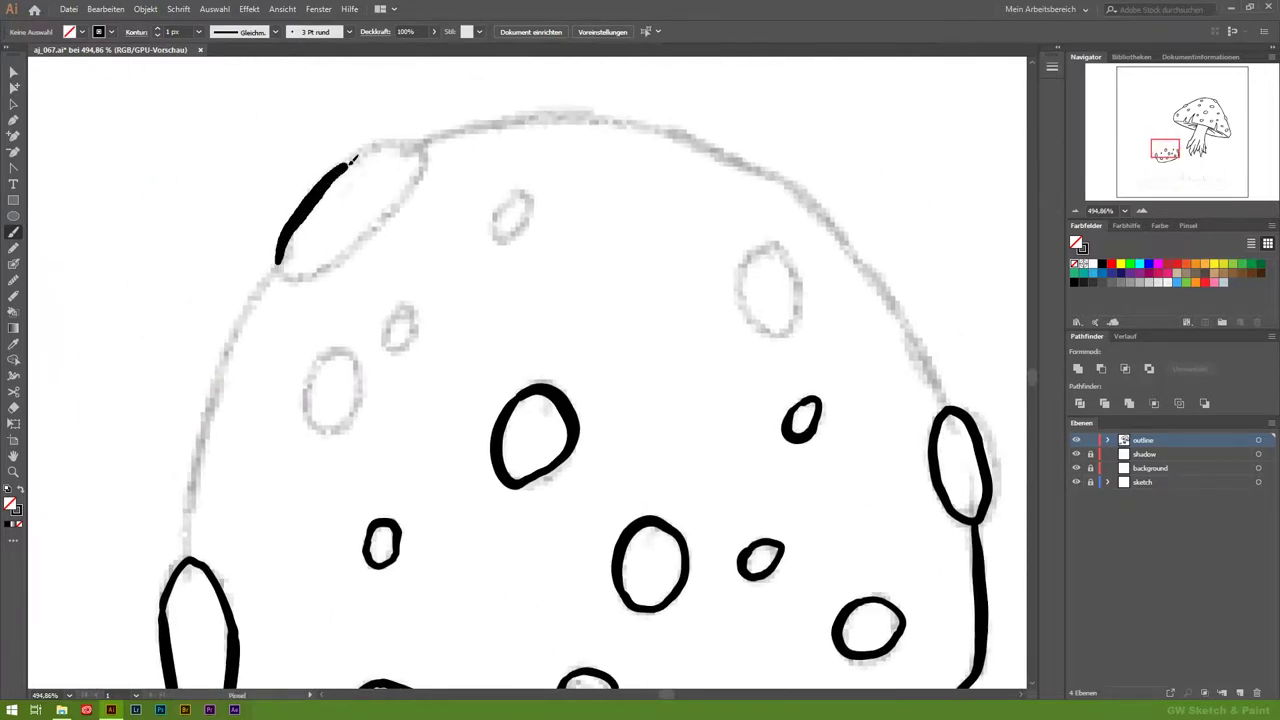
left_click_drag(426, 157, 316, 267)
scroll(284, 257, "down", 1)
scroll(284, 257, "left", 1)
Step: Ink the remaining cap outline and the top edge between both ovals, then check the result
mouse_move(355, 200)
left_mouse_down()
mouse_move(298, 300)
mouse_move(268, 460)
left_mouse_up()
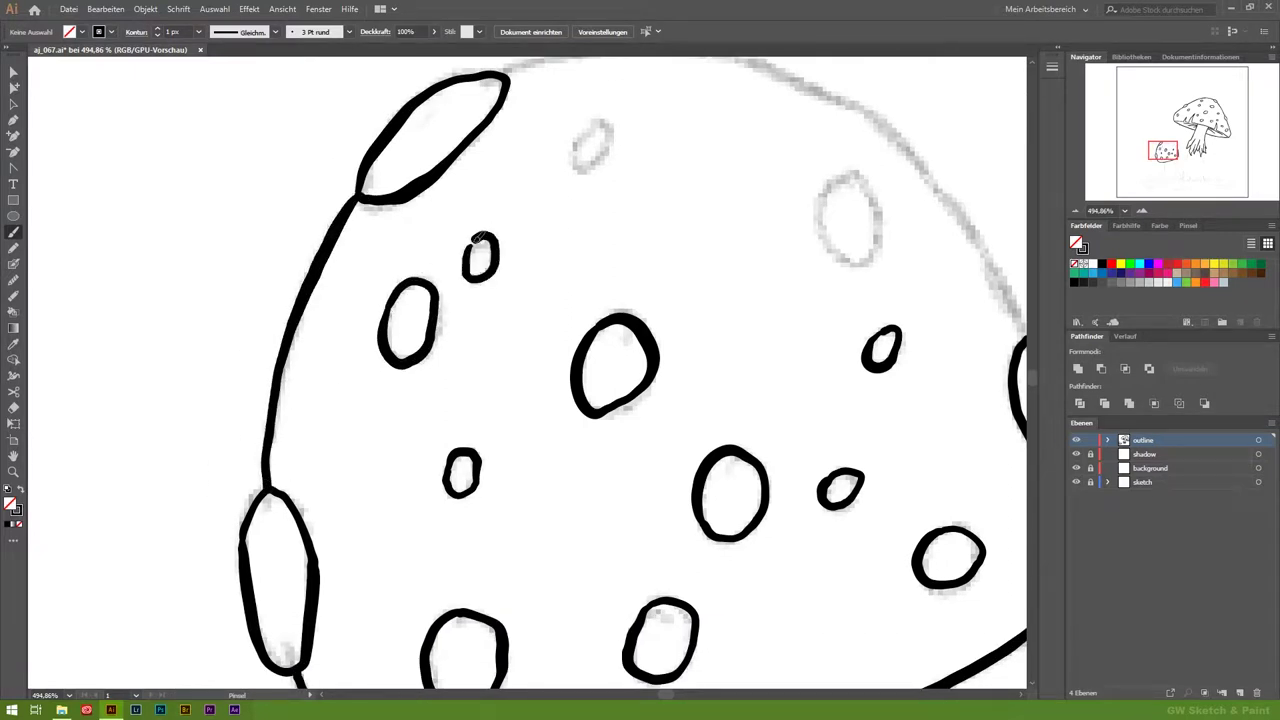
scroll(885, 270, "right", 3)
scroll(700, 255, "up", 1)
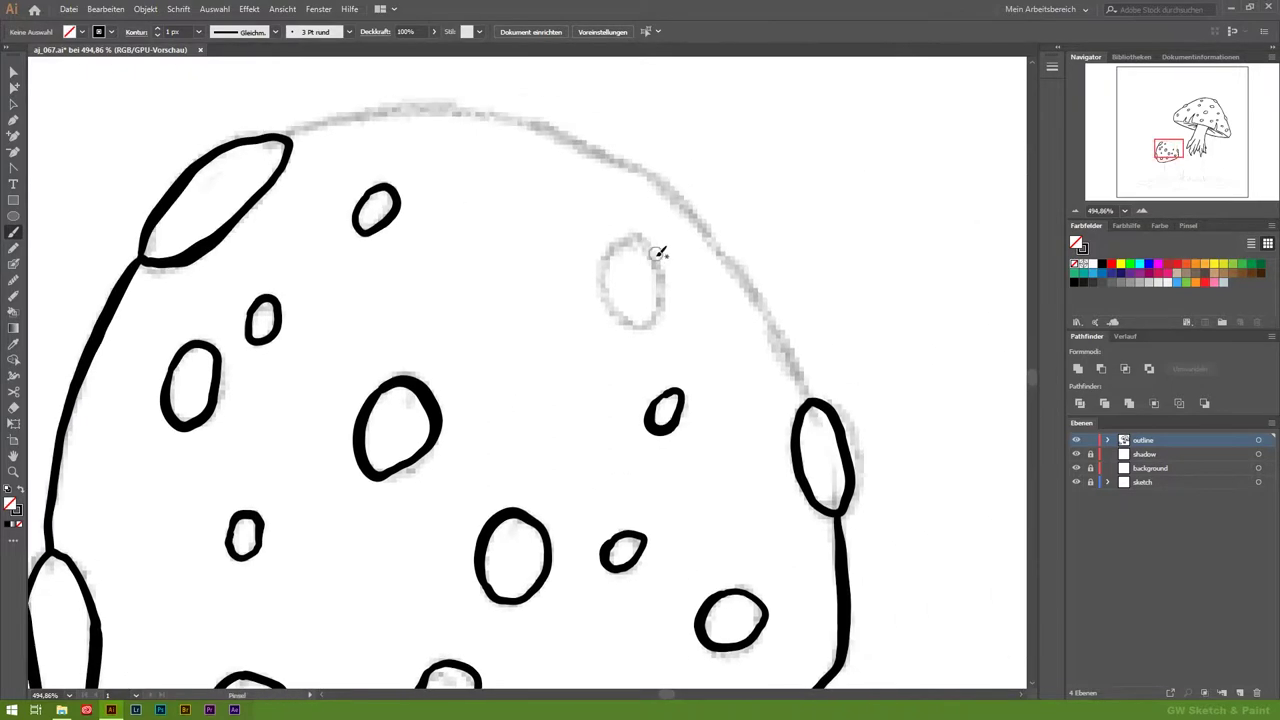
mouse_move(810, 397)
left_mouse_down()
mouse_move(697, 217)
mouse_move(537, 123)
mouse_move(312, 118)
mouse_move(287, 140)
left_mouse_up()
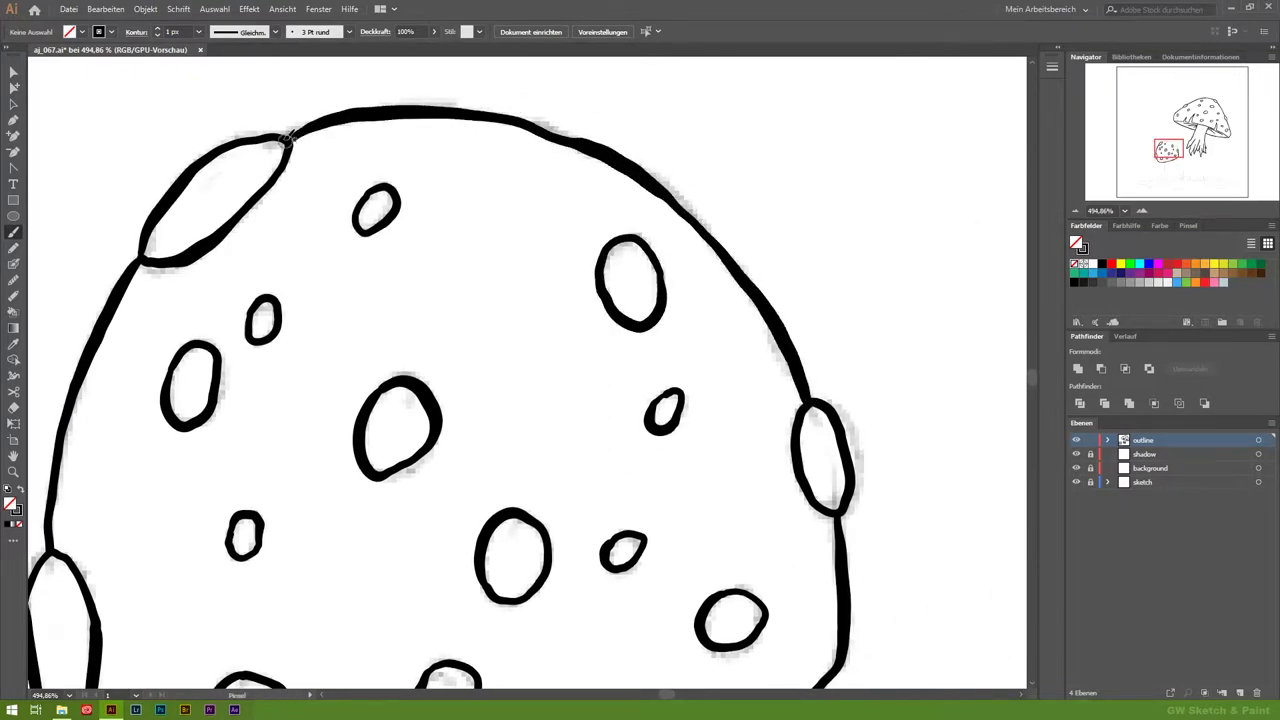
scroll(749, 291, "down", 5)
scroll(674, 494, "down", 5)
scroll(674, 494, "down", 5)
scroll(561, 375, "down", 5)
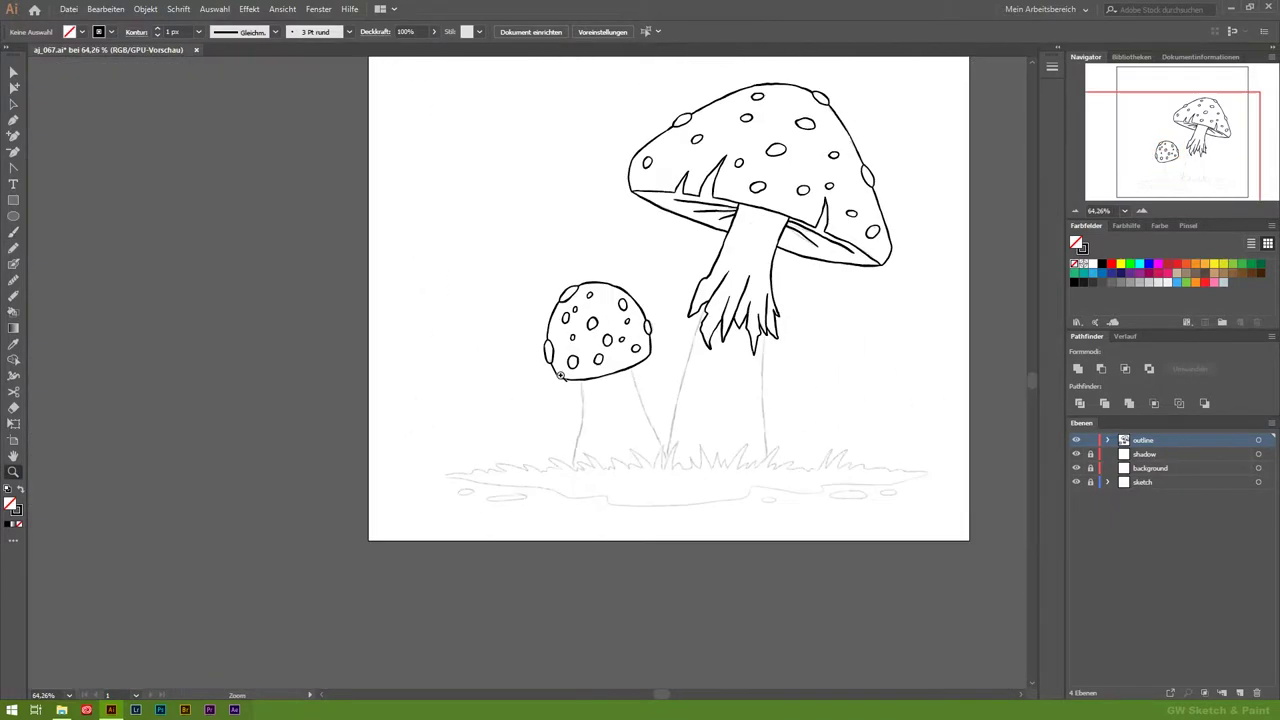
scroll(620, 430, "right", 3)
scroll(620, 430, "up", 2)
scroll(560, 480, "down", 3)
Step: Zoom in on the grass sketch and ink the first zigzag grass clumps
left_click_drag(443, 480, 740, 451)
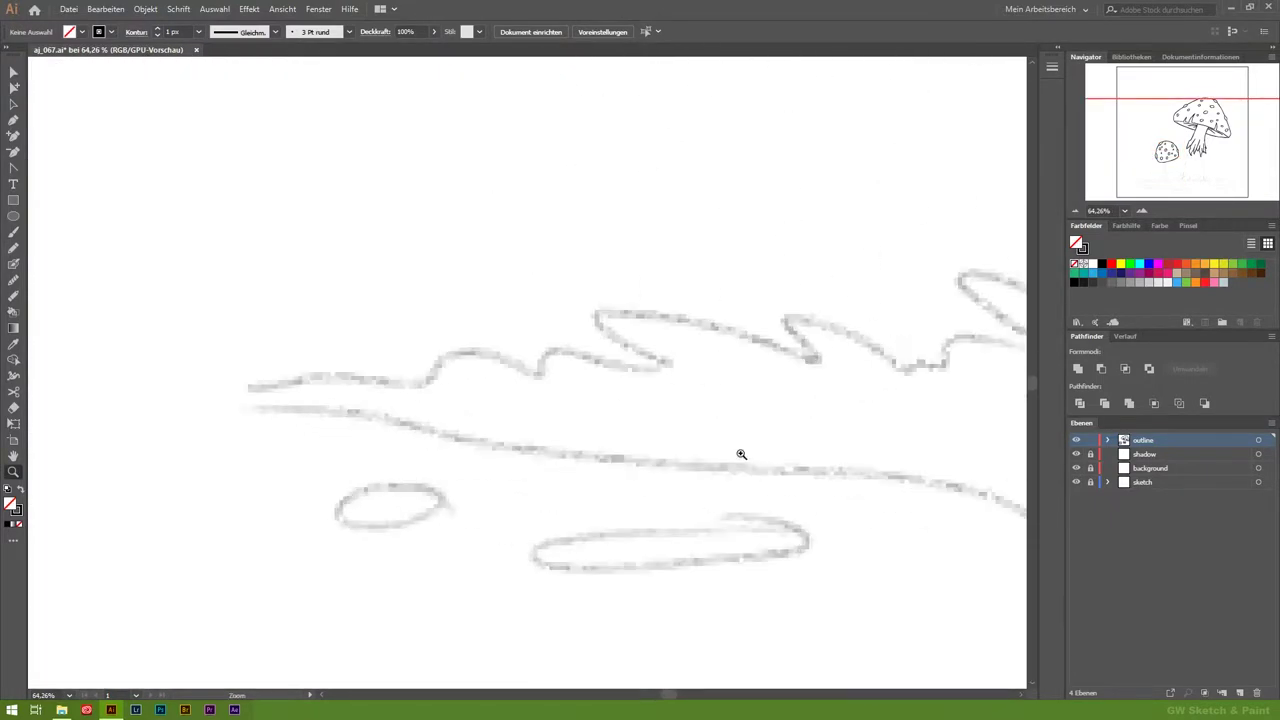
left_click(14, 234)
mouse_move(224, 399)
left_mouse_down()
mouse_move(437, 364)
mouse_move(810, 358)
left_mouse_up()
left_click_drag(836, 416, 474, 506)
mouse_move(449, 450)
left_mouse_down()
mouse_move(586, 451)
mouse_move(660, 420)
mouse_move(900, 434)
mouse_move(980, 460)
left_mouse_up()
left_click_drag(980, 460, 392, 523)
mouse_move(420, 462)
left_mouse_down()
mouse_move(757, 443)
mouse_move(849, 300)
mouse_move(829, 397)
left_mouse_up()
Step: Redraw the undone grass blades and extend the grass line with dips, tall peaks and a hook
key("ctrl+z")
mouse_move(766, 430)
left_mouse_down()
mouse_move(850, 452)
mouse_move(894, 357)
mouse_move(910, 462)
left_mouse_up()
left_click_drag(889, 516, 363, 571)
key("ctrl+z")
left_click_drag(314, 440, 386, 360)
key("ctrl+z")
mouse_move(326, 413)
left_mouse_down()
mouse_move(386, 357)
mouse_move(389, 509)
mouse_move(556, 507)
left_mouse_up()
mouse_move(467, 515)
left_mouse_down()
mouse_move(574, 440)
mouse_move(632, 492)
mouse_move(715, 492)
mouse_move(871, 357)
mouse_move(891, 470)
mouse_move(930, 468)
left_mouse_up()
mouse_move(897, 537)
left_mouse_down()
mouse_move(283, 521)
mouse_move(445, 397)
mouse_move(458, 514)
mouse_move(683, 538)
mouse_move(777, 451)
mouse_move(855, 528)
mouse_move(366, 514)
mouse_move(430, 490)
mouse_move(957, 557)
left_mouse_up()
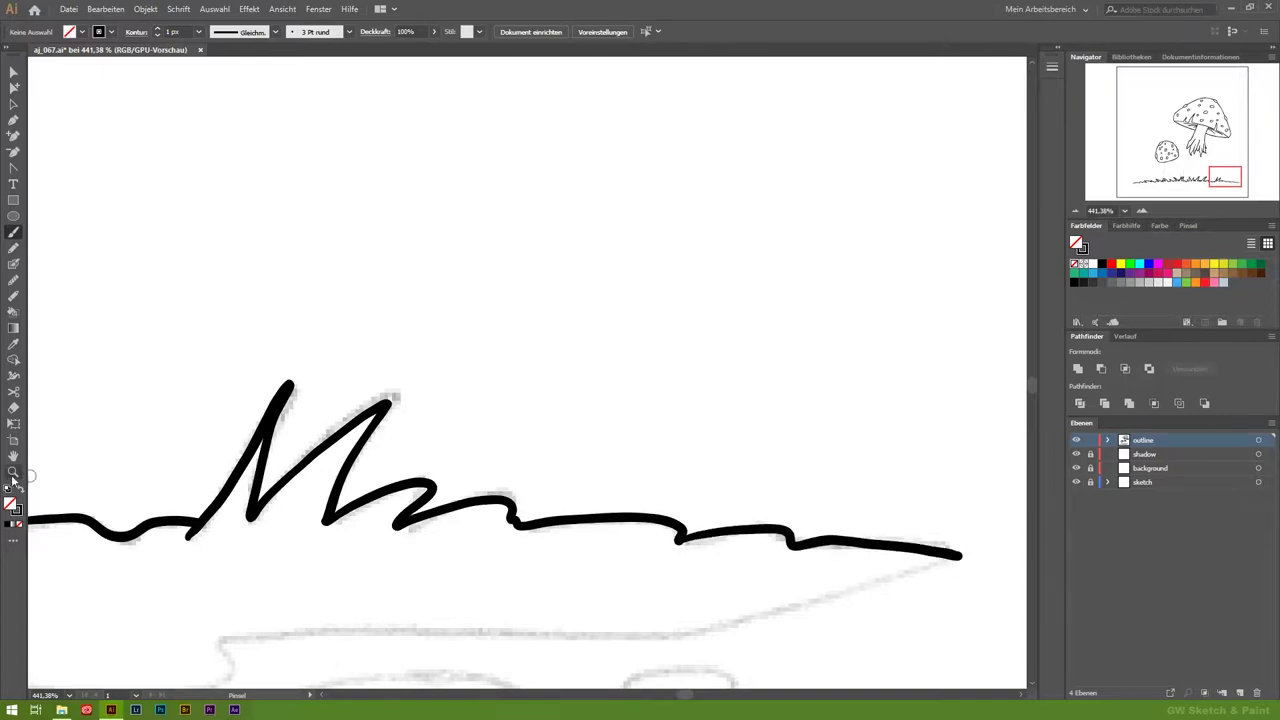
Step: Ink the small toadstool's left and right stem edges
key("z")
mouse_move(640, 430)
left_mouse_down()
mouse_move(379, 426)
mouse_move(477, 357)
left_mouse_up()
key("b")
mouse_move(356, 174)
left_mouse_down()
mouse_move(344, 400)
mouse_move(303, 563)
left_mouse_up()
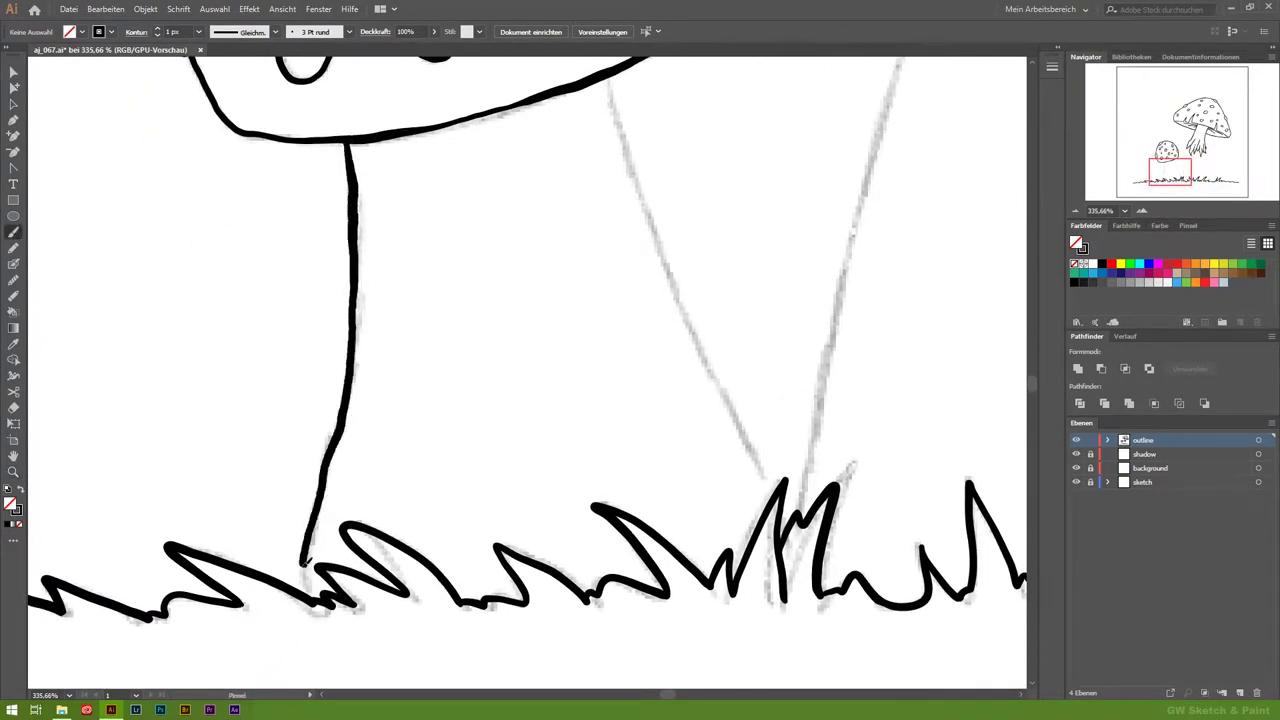
left_click_drag(552, 394, 407, 474)
mouse_move(463, 152)
left_mouse_down()
mouse_move(523, 349)
mouse_move(613, 536)
left_mouse_up()
scroll(632, 578, "down", 2)
Step: Ink the large toadstool's stem lines down to the grass and fit the artboard in the window
key("z")
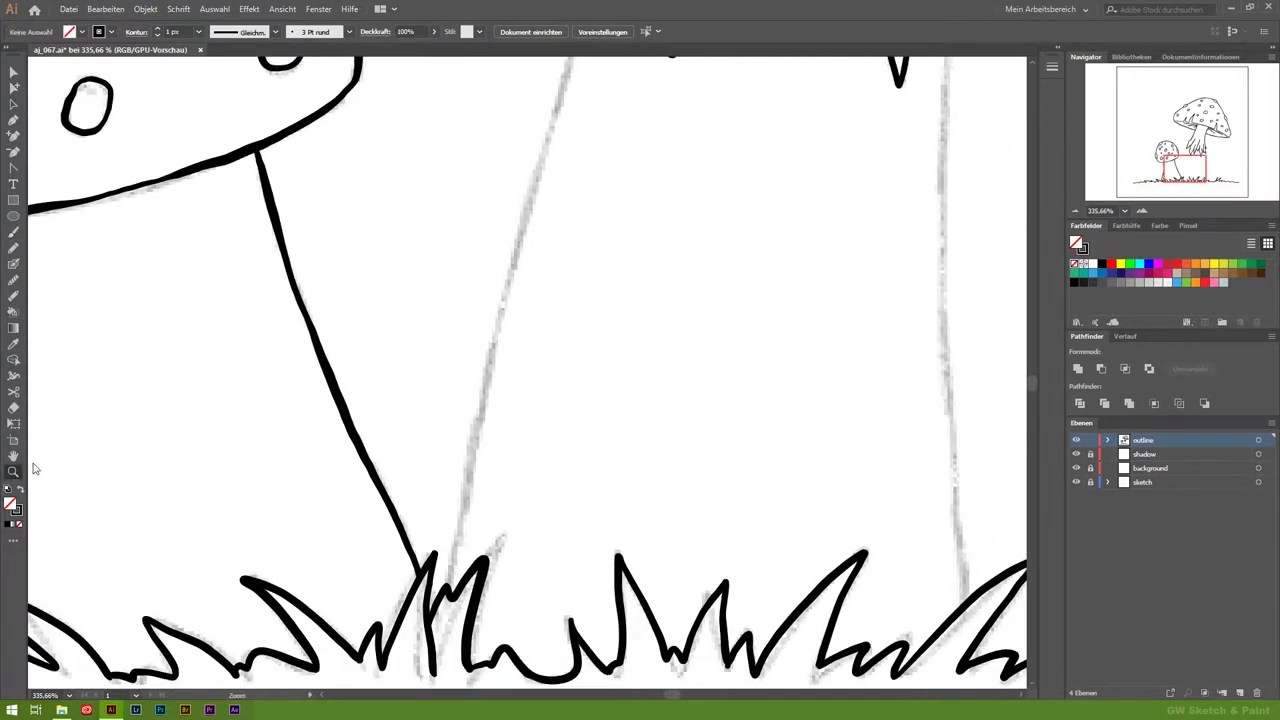
left_click(14, 231)
scroll(626, 198, "up", 2)
mouse_move(660, 246)
left_mouse_down()
mouse_move(549, 563)
mouse_move(605, 95)
mouse_move(526, 330)
left_mouse_up()
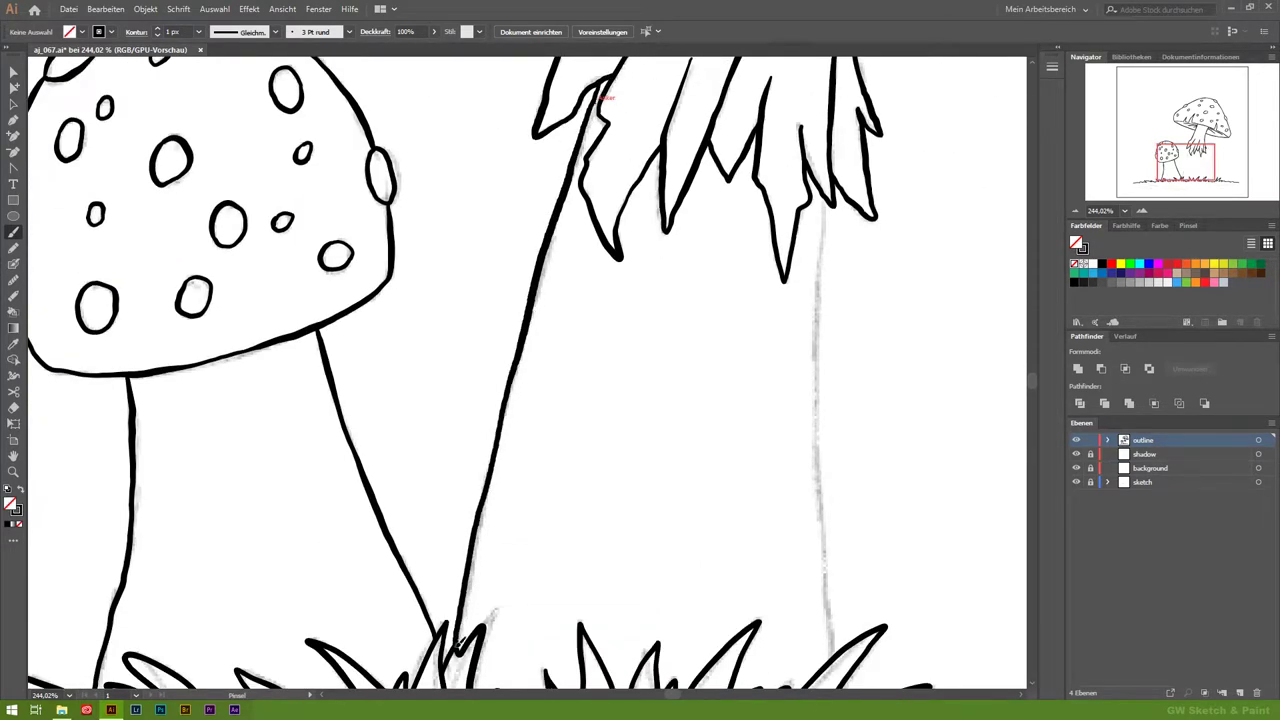
left_click_drag(680, 477, 457, 429)
left_click_drag(604, 148, 600, 487)
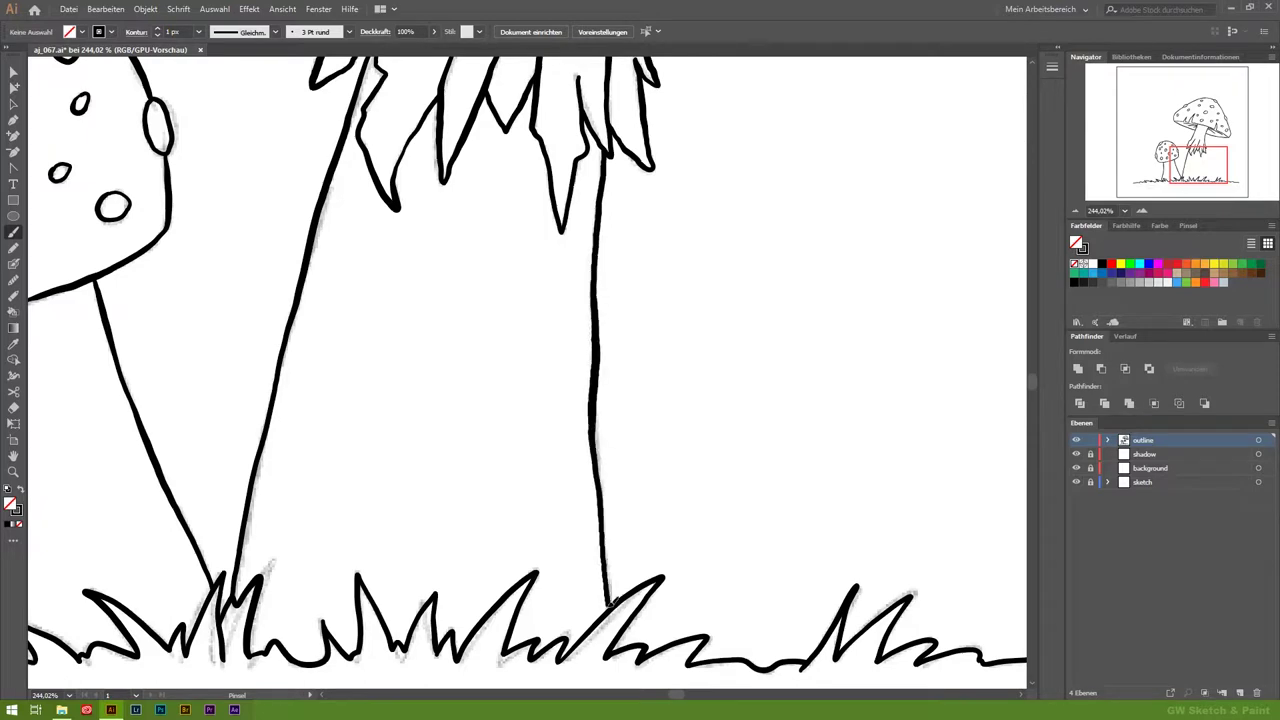
key("ctrl+0")
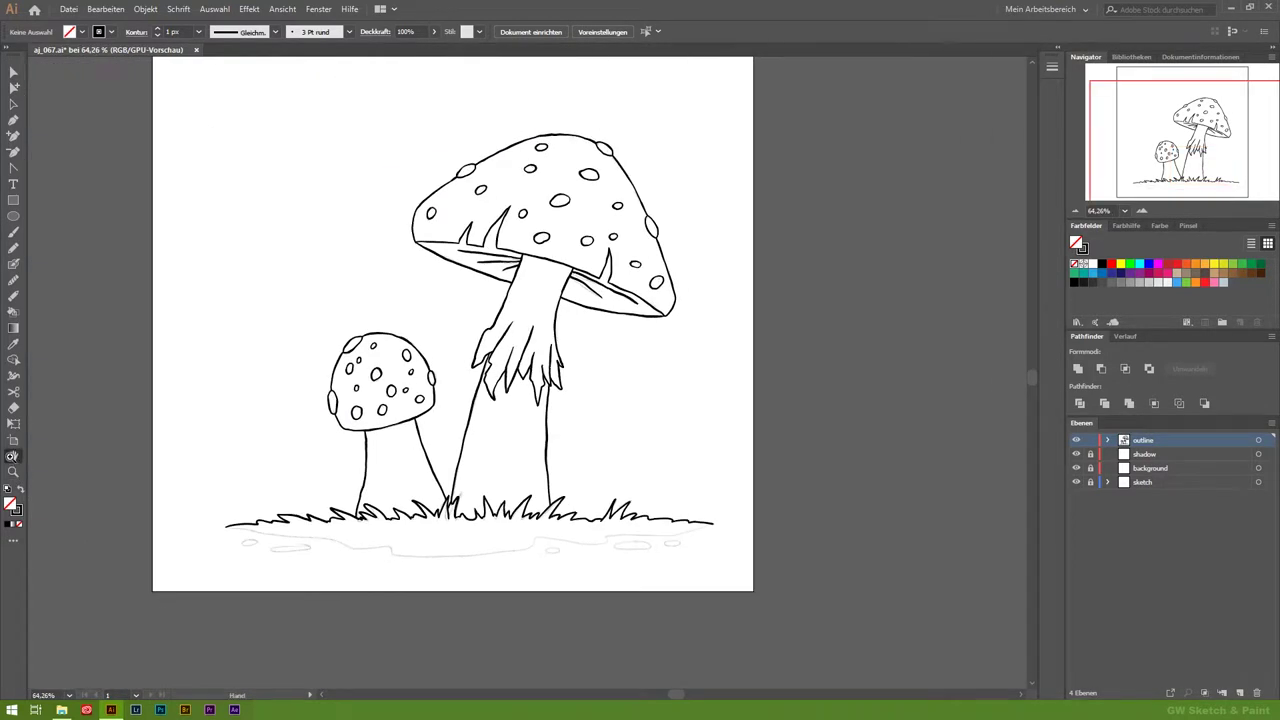
Step: Set stroke to None and fill to light grey, unlock the background layer, and set the Blob Brush to 3 pt
scroll(948, 507, "up", 1)
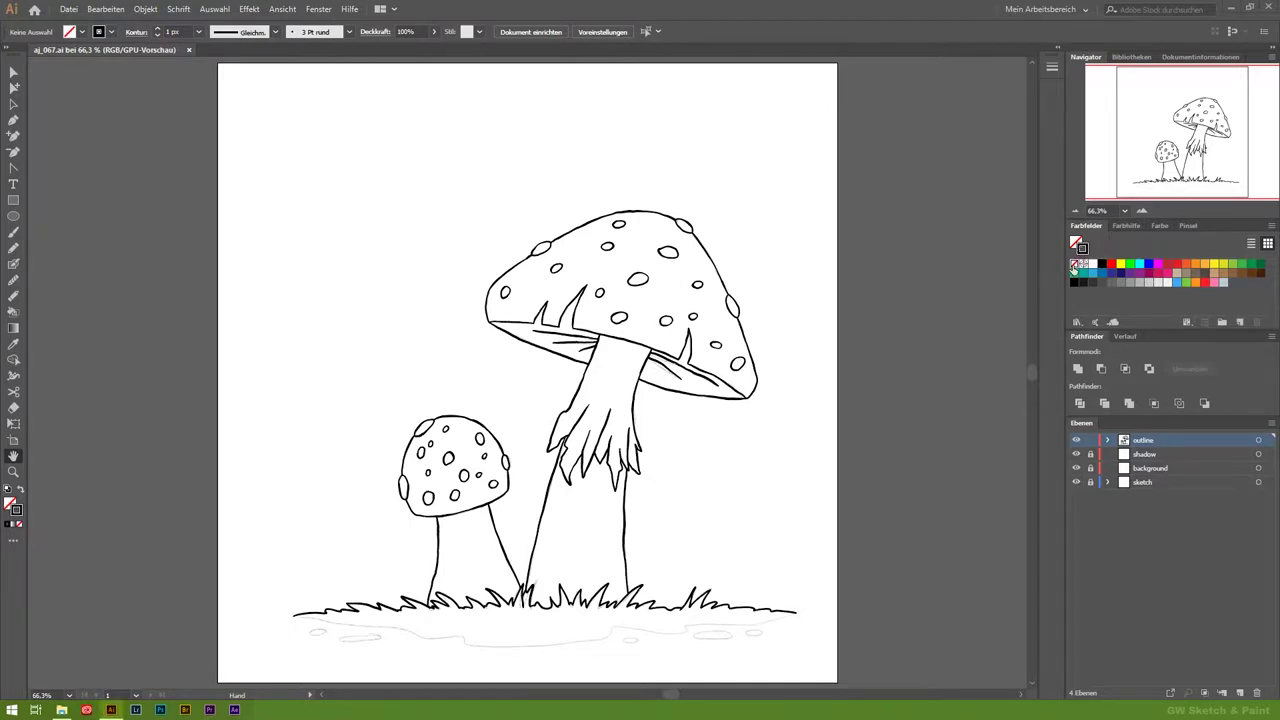
left_click(1074, 264)
left_click(1157, 283)
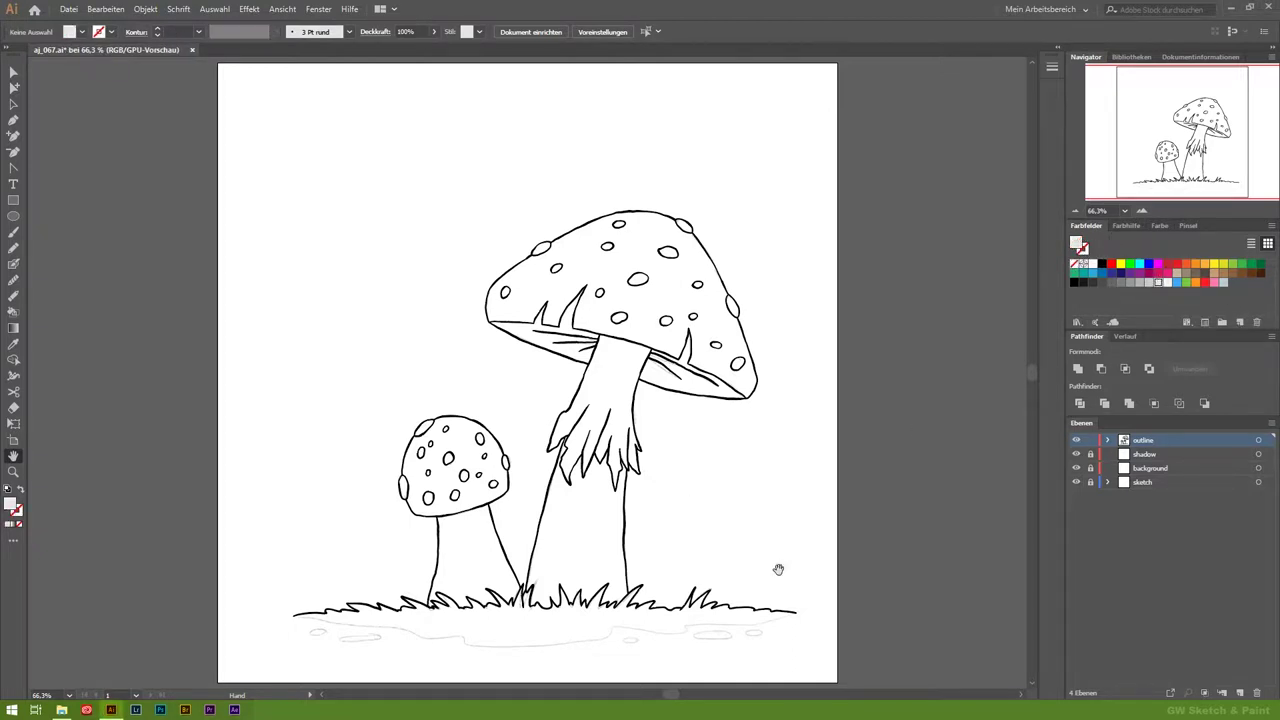
left_click(1090, 468)
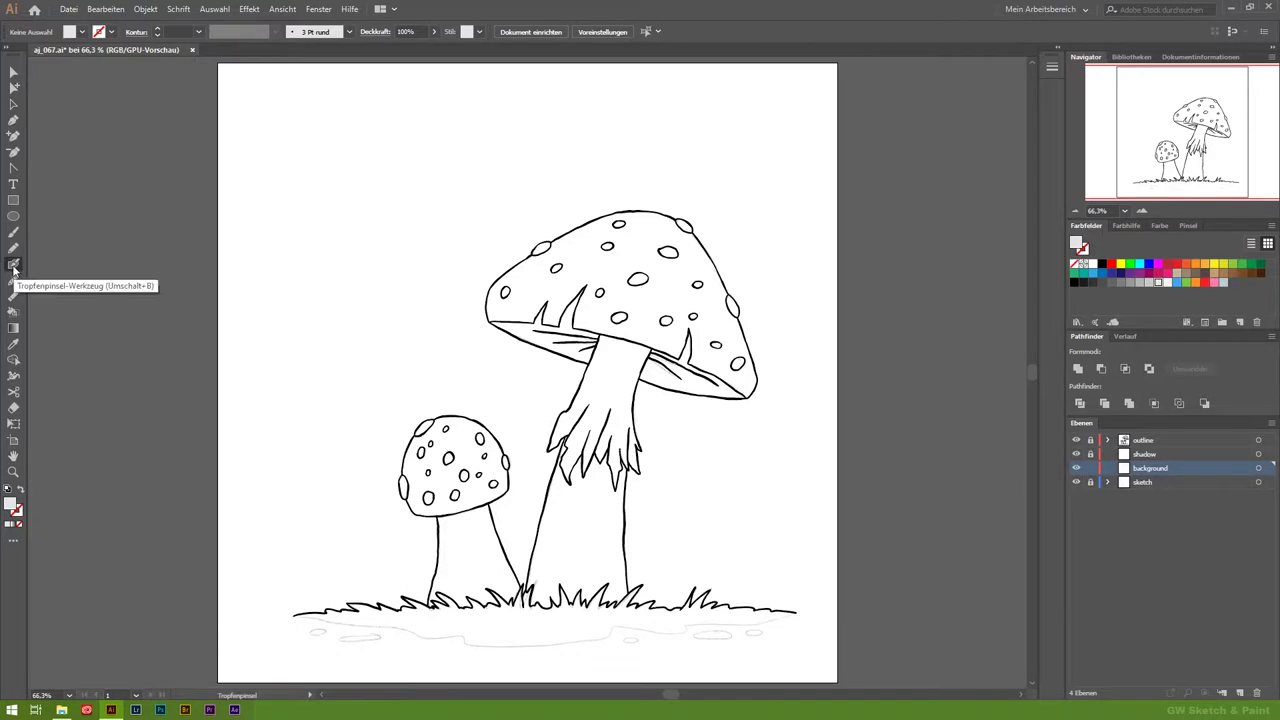
double_click(13, 264)
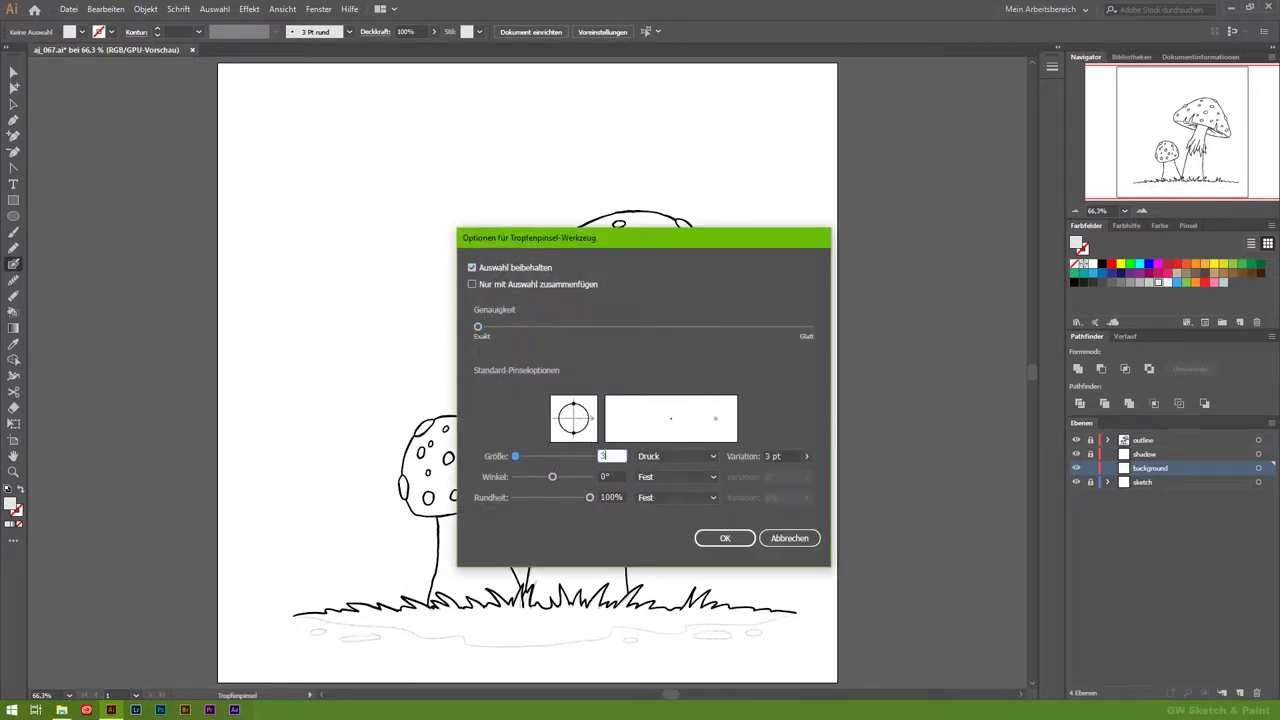
left_click(737, 539)
key("z")
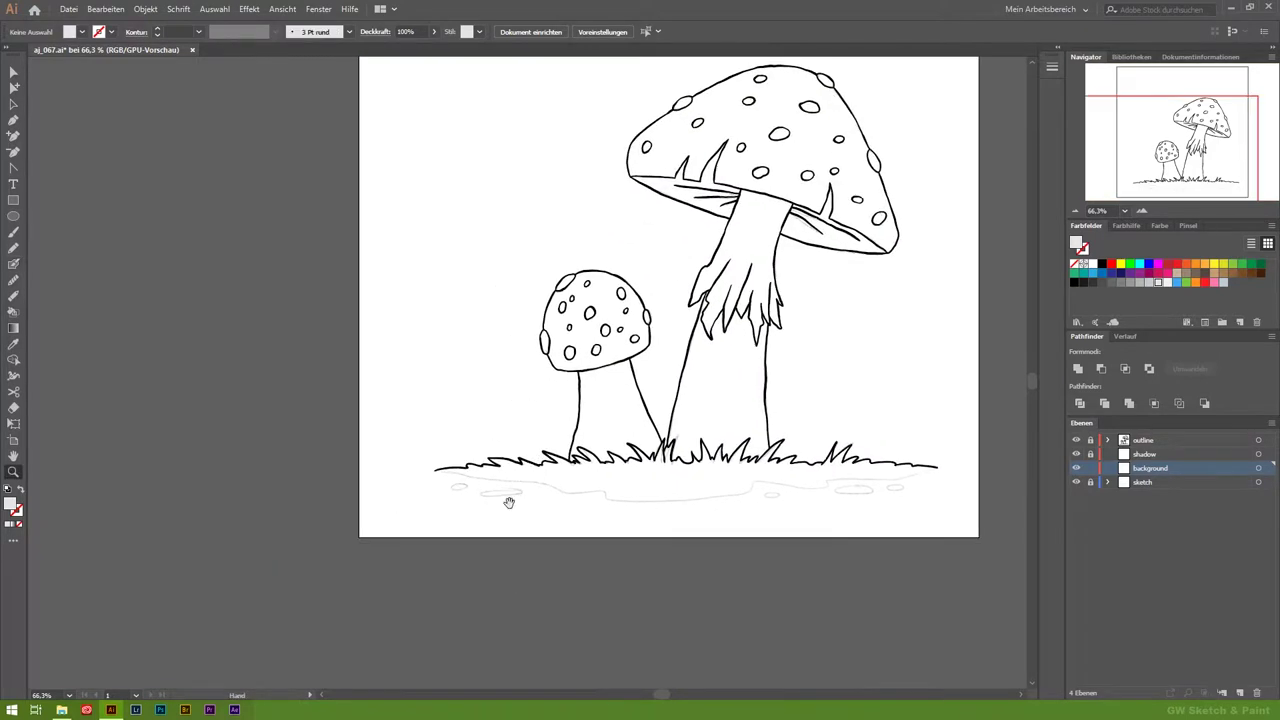
left_click(676, 514)
left_click_drag(676, 514, 390, 520)
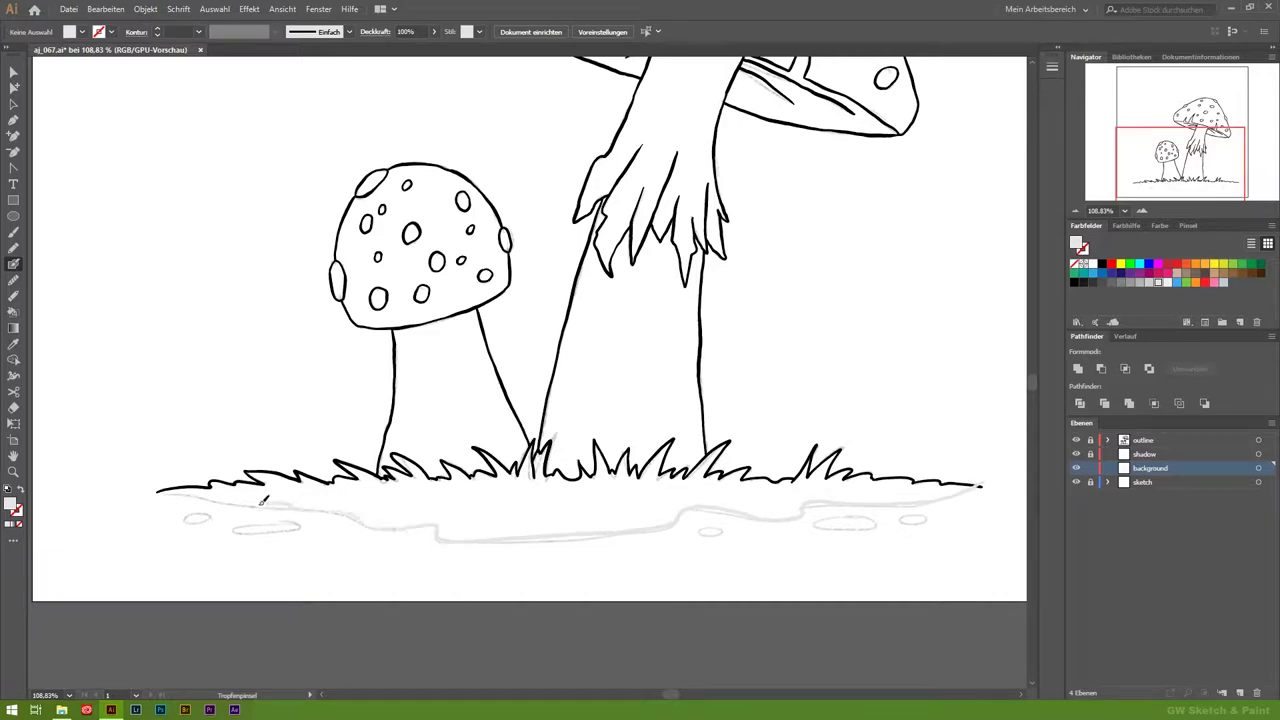
Step: Hide the sketch layer, paint grey shadow along the ground line, and erase its stray tip
key("z")
left_click_drag(163, 520, 237, 374)
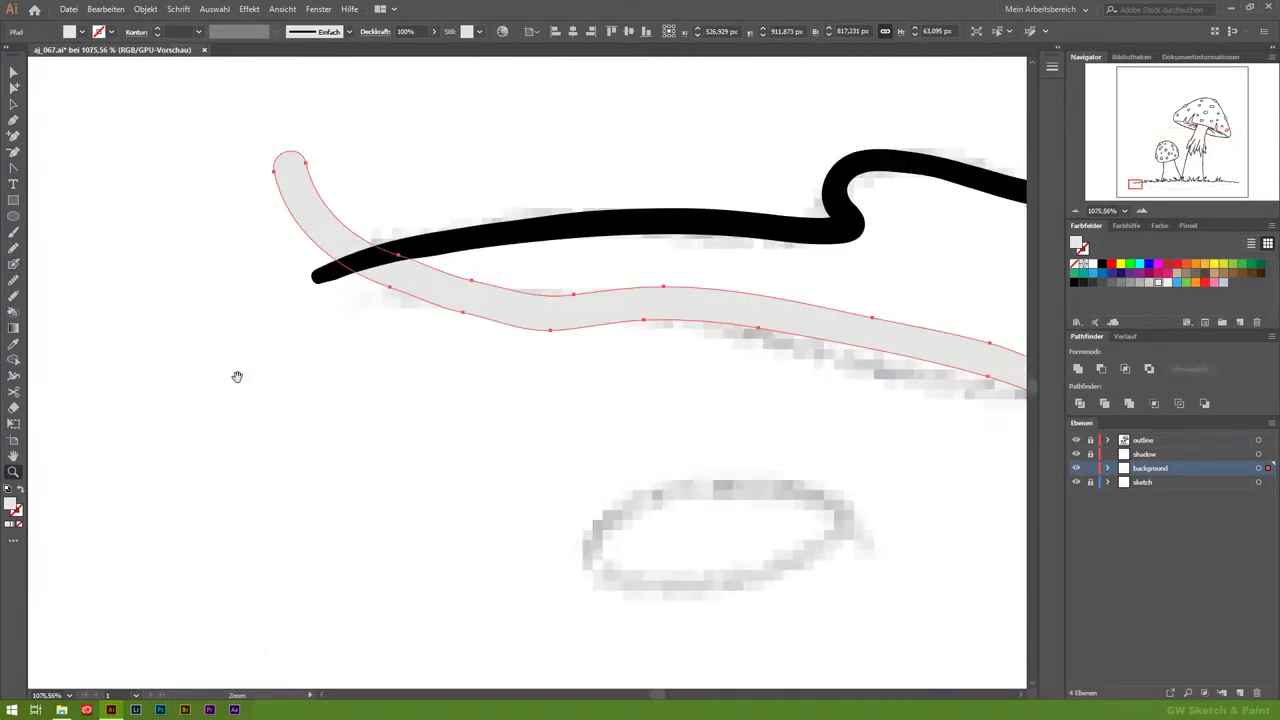
left_click(1076, 482)
mouse_move(474, 446)
left_mouse_down()
mouse_move(910, 438)
mouse_move(838, 551)
left_mouse_up()
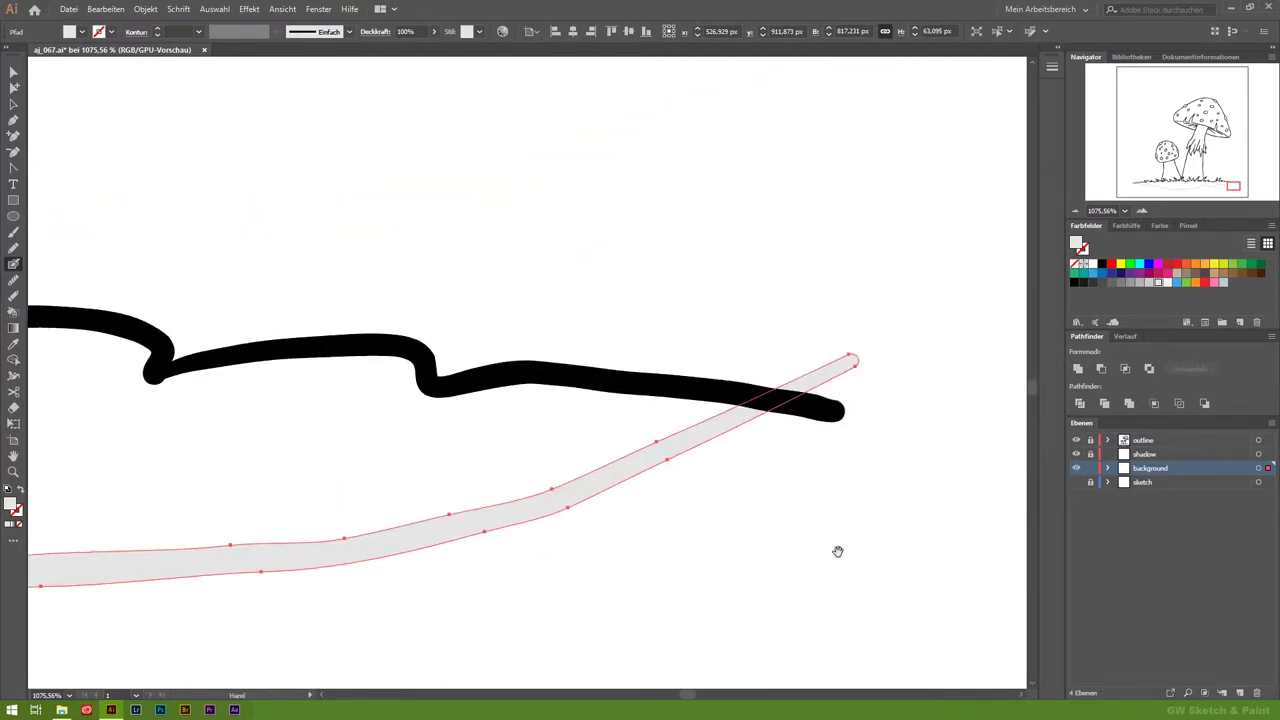
left_click_drag(707, 395, 392, 408)
left_click(13, 407)
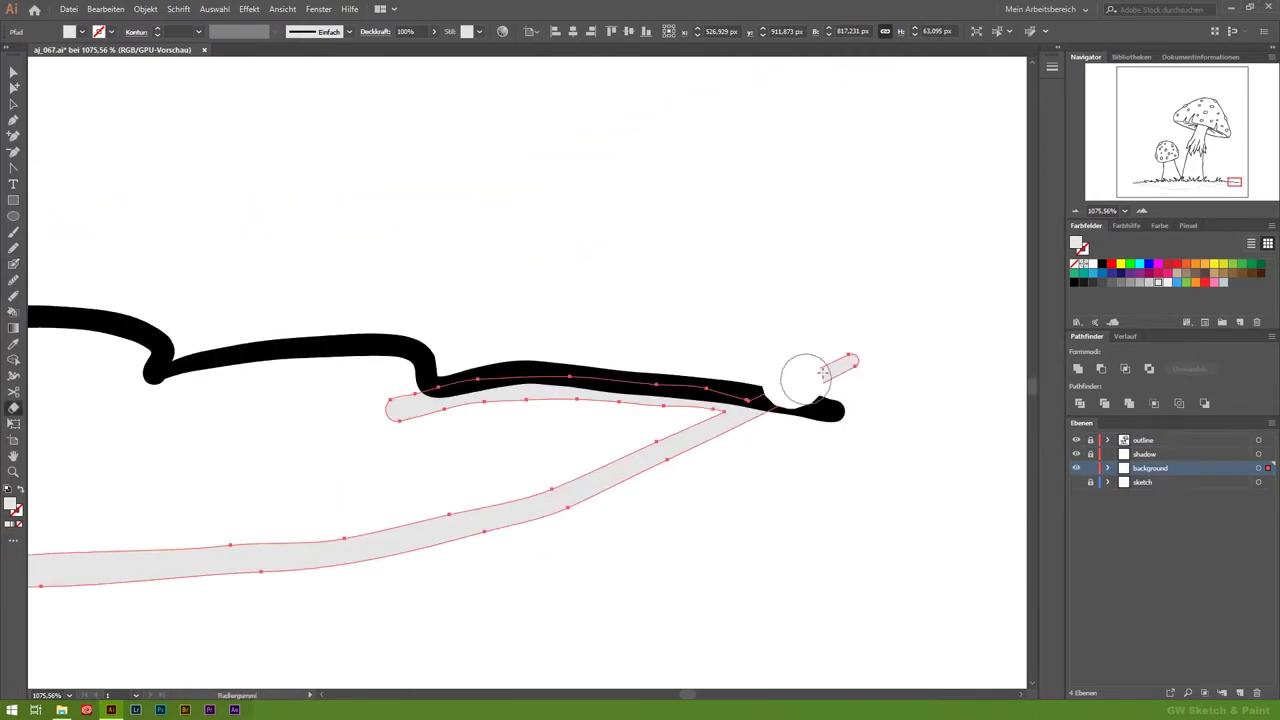
scroll(1008, 276, "left", 10)
scroll(566, 346, "up", 3)
mouse_move(271, 266)
left_mouse_down()
mouse_move(334, 337)
mouse_move(390, 320)
left_mouse_up()
Step: Paint a grey band under the grass, merging the strokes into one shape
key("z")
scroll(349, 529, "down", 10)
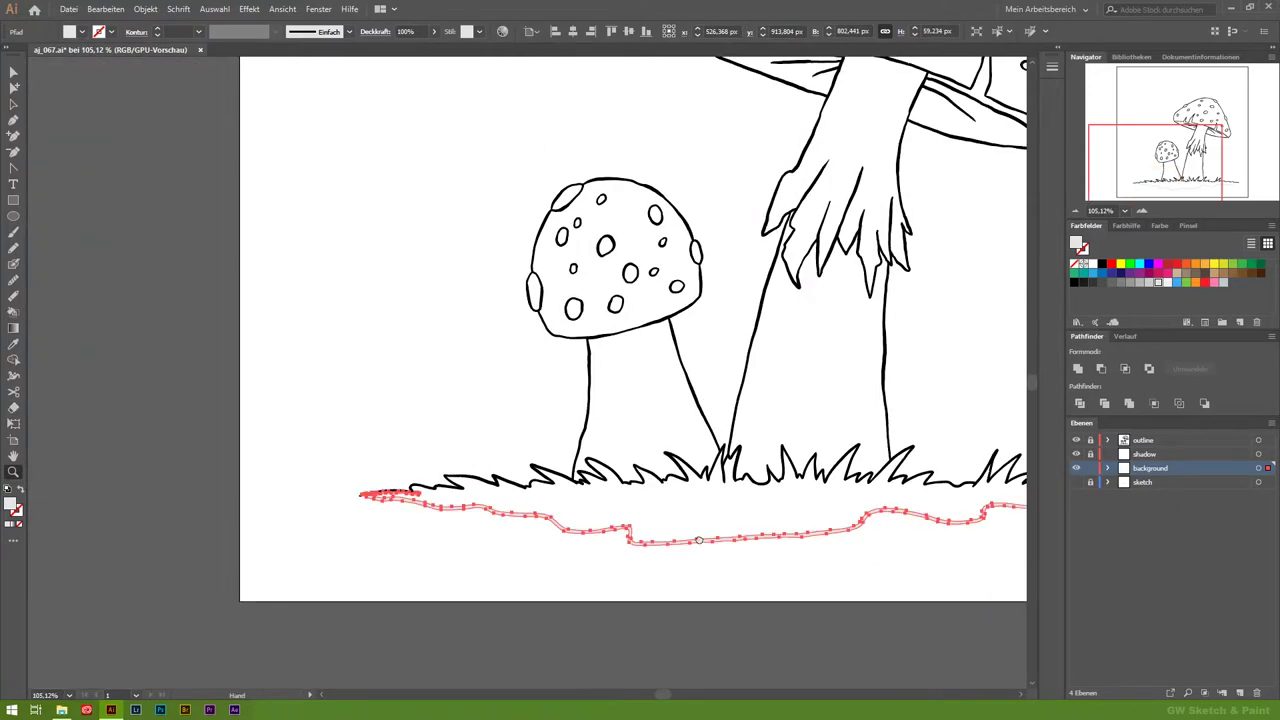
left_click_drag(634, 454, 334, 458)
mouse_move(207, 461)
left_mouse_down()
mouse_move(190, 462)
mouse_move(446, 514)
left_mouse_up()
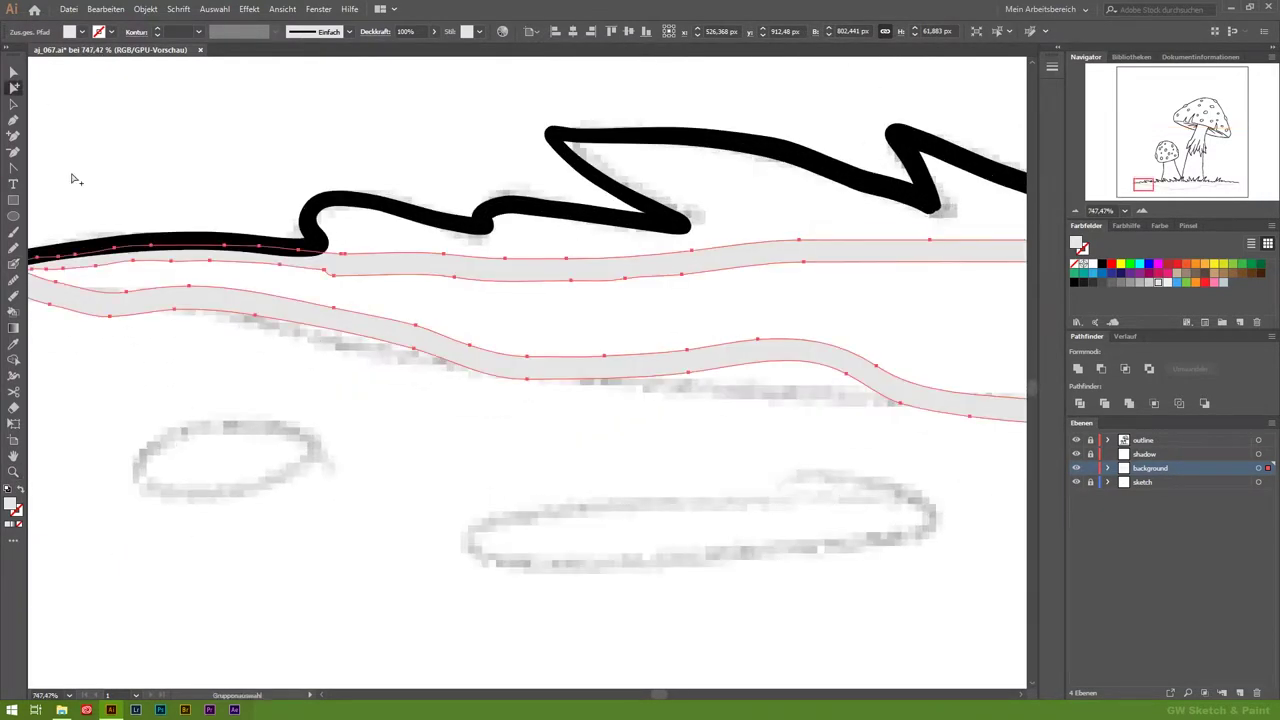
left_click_drag(790, 345, 657, 463)
Step: Fill the left, lower and small puddle ellipses with grey using the Blob Brush
left_click(13, 264)
mouse_move(175, 433)
left_mouse_down()
mouse_move(274, 477)
mouse_move(217, 426)
mouse_move(172, 436)
left_mouse_up()
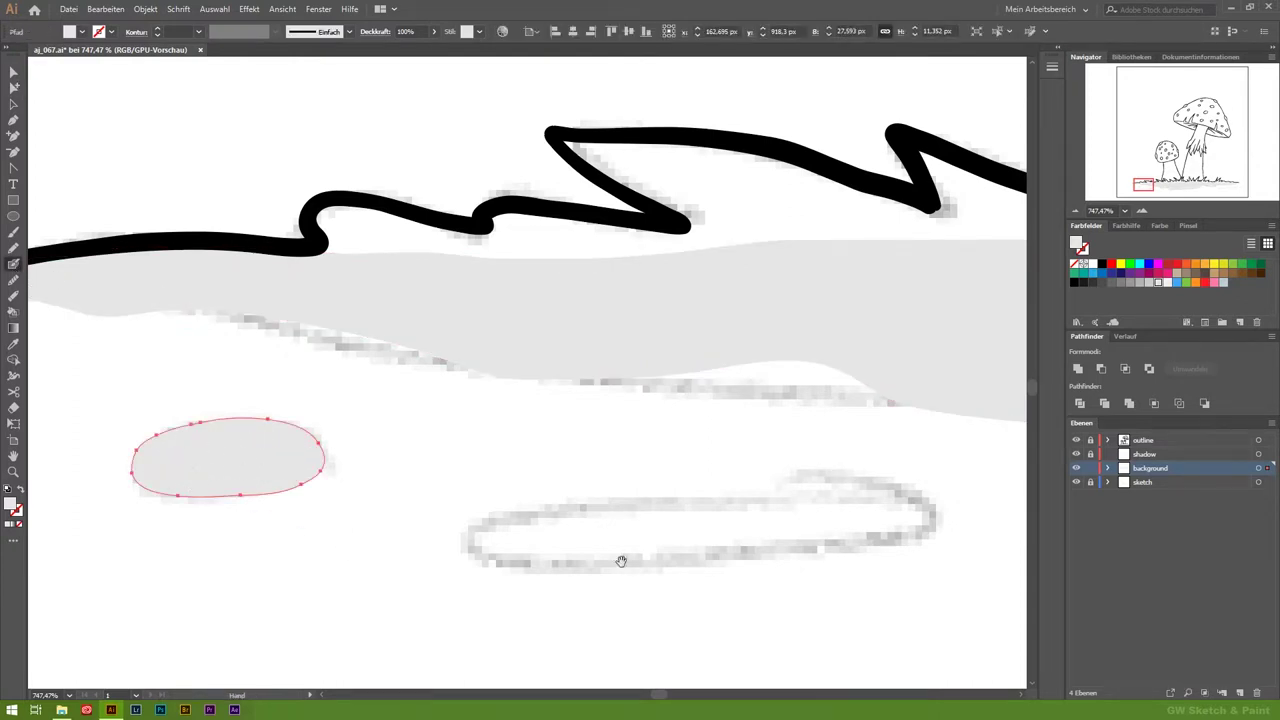
left_click_drag(535, 557, 417, 498)
mouse_move(674, 420)
left_mouse_down()
mouse_move(394, 437)
mouse_move(606, 491)
mouse_move(725, 418)
mouse_move(437, 443)
left_mouse_up()
key("a")
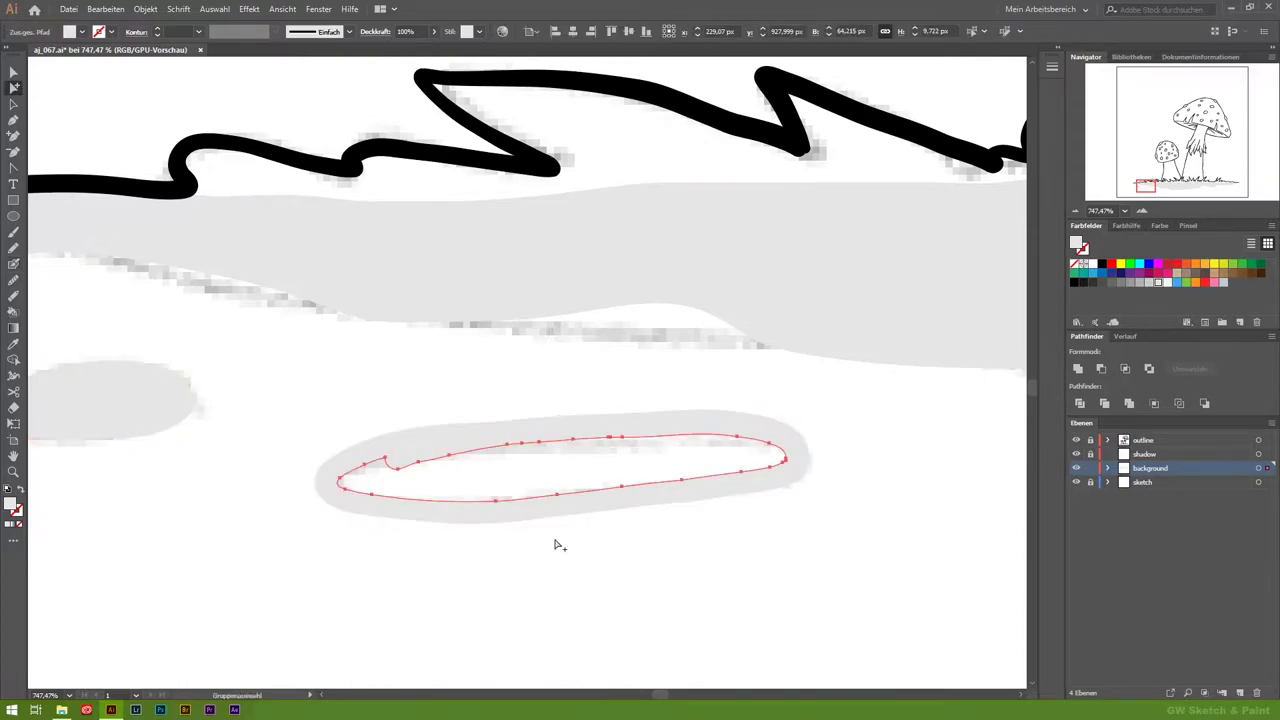
left_click(591, 523)
scroll(663, 557, "down", 5)
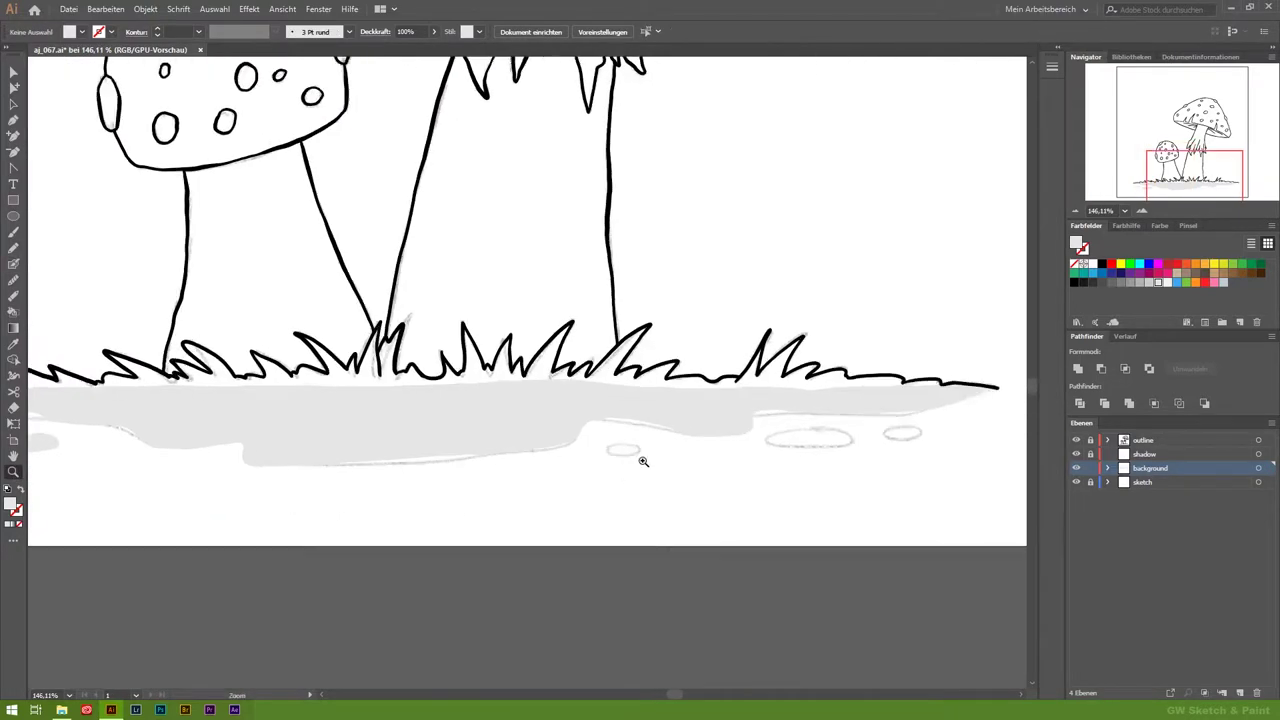
scroll(794, 457, "up", 8)
key("shift+b")
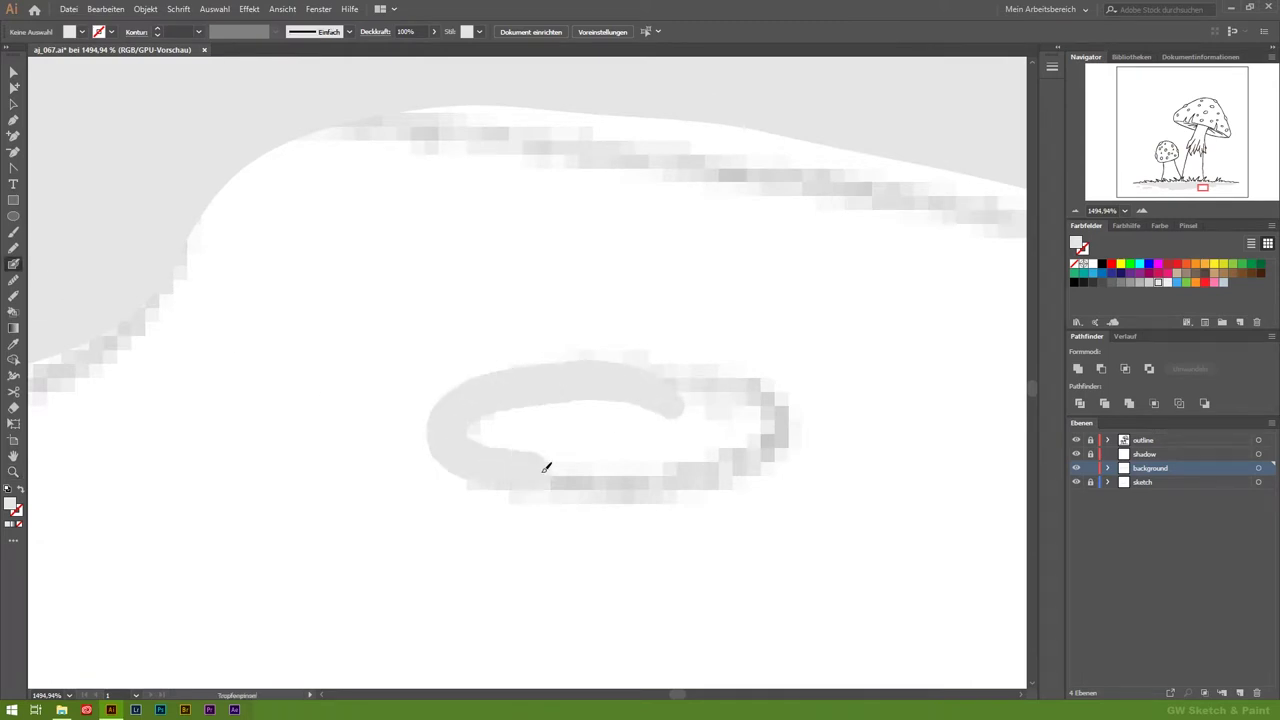
left_click_drag(659, 390, 667, 527)
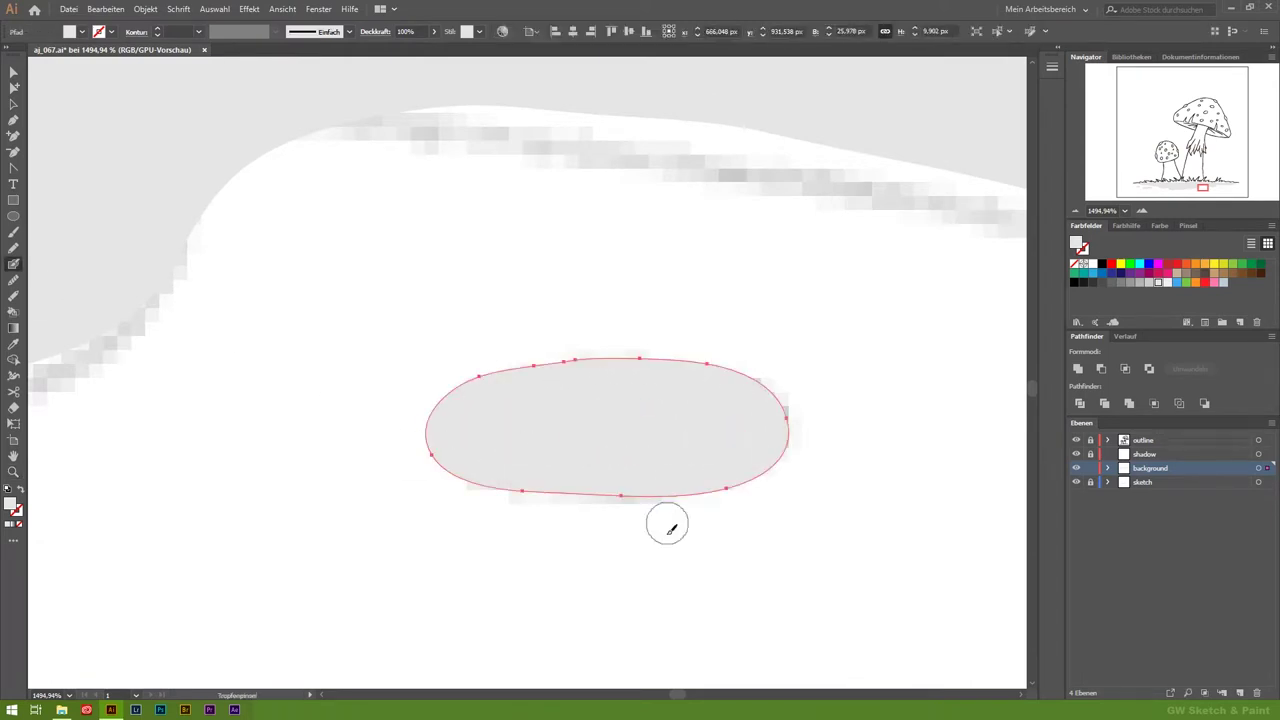
Step: Paint the wide puddle ellipse solid grey by deleting its inner hole, and fill the small ground ellipse
scroll(517, 457, "right", 10)
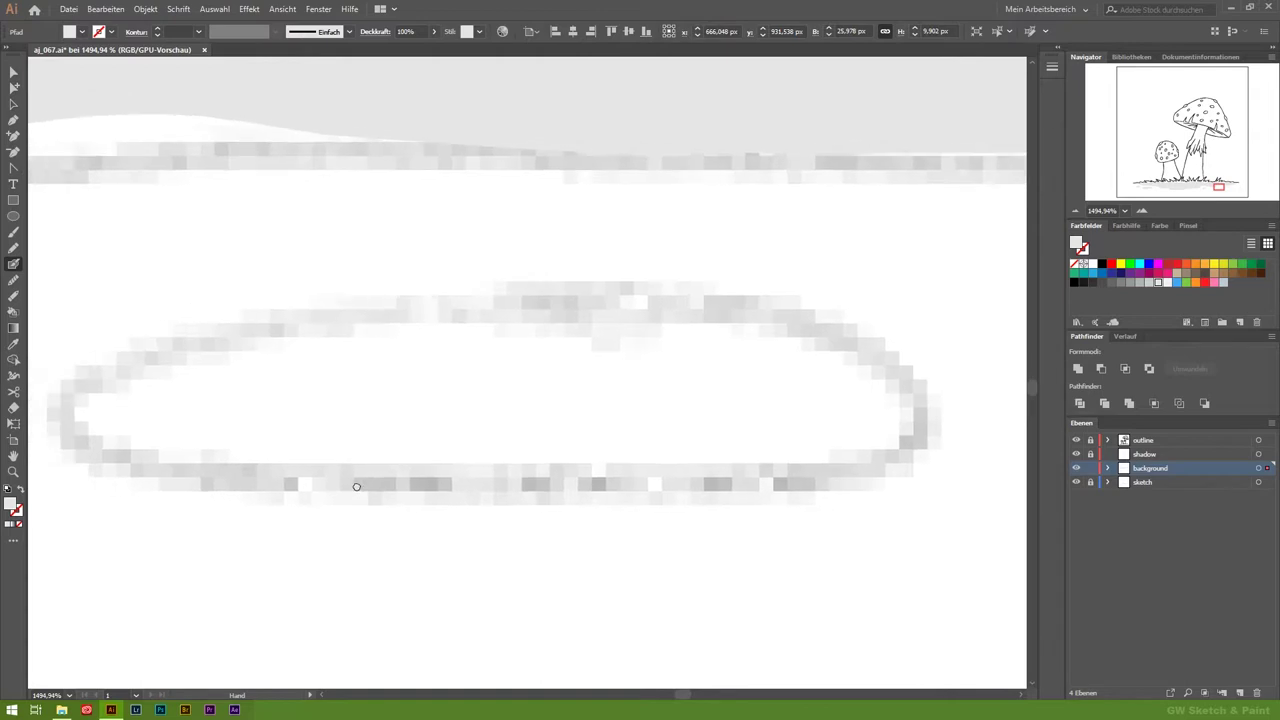
key("i")
mouse_move(622, 322)
left_mouse_down()
mouse_move(114, 408)
mouse_move(700, 448)
mouse_move(783, 326)
mouse_move(279, 392)
mouse_move(290, 388)
left_mouse_up()
left_click(14, 88)
left_click(651, 351)
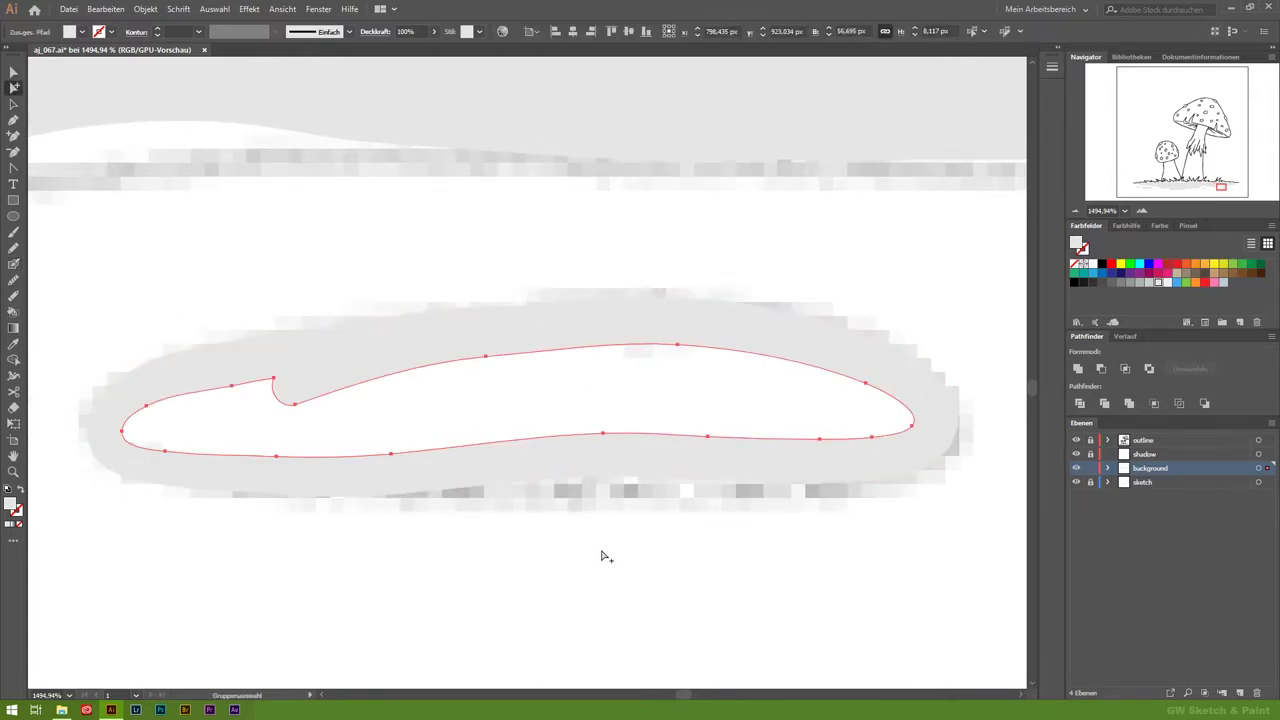
key("Delete")
scroll(731, 491, "down", 5)
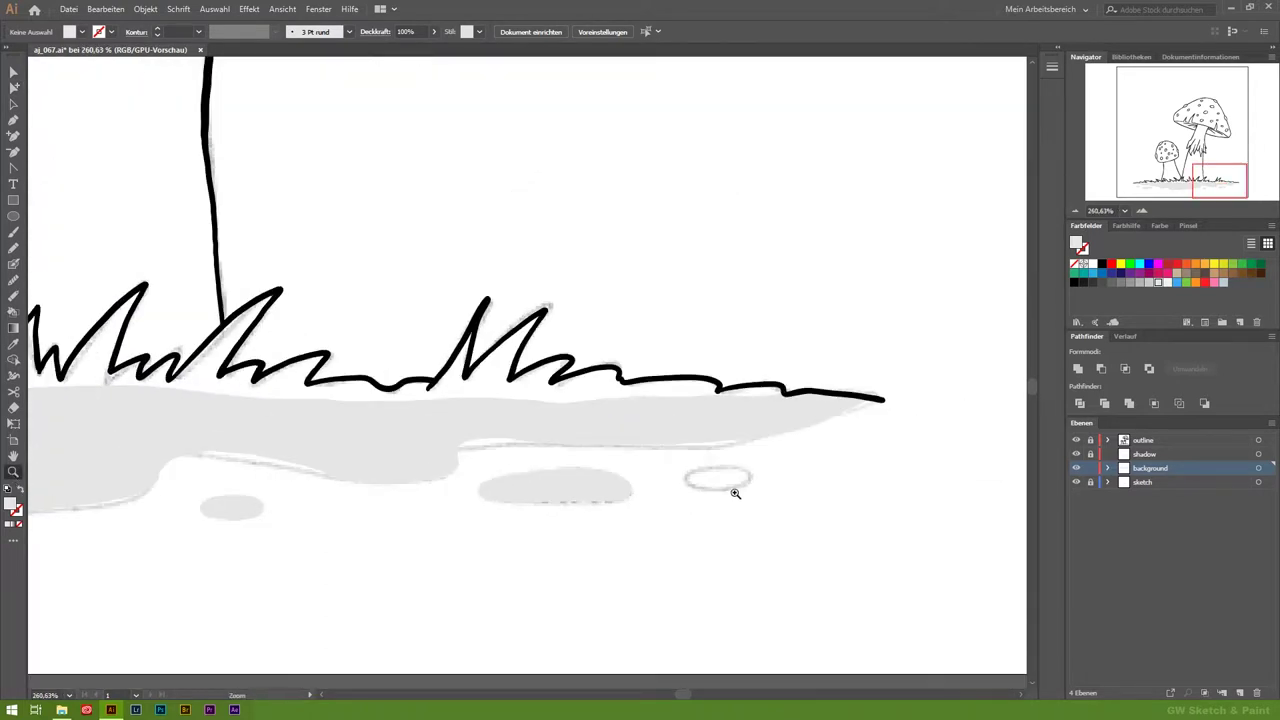
scroll(794, 466, "up", 5)
key("shift+b")
mouse_move(722, 446)
left_mouse_down()
mouse_move(601, 405)
mouse_move(608, 506)
mouse_move(708, 400)
mouse_move(680, 437)
mouse_move(700, 465)
left_mouse_up()
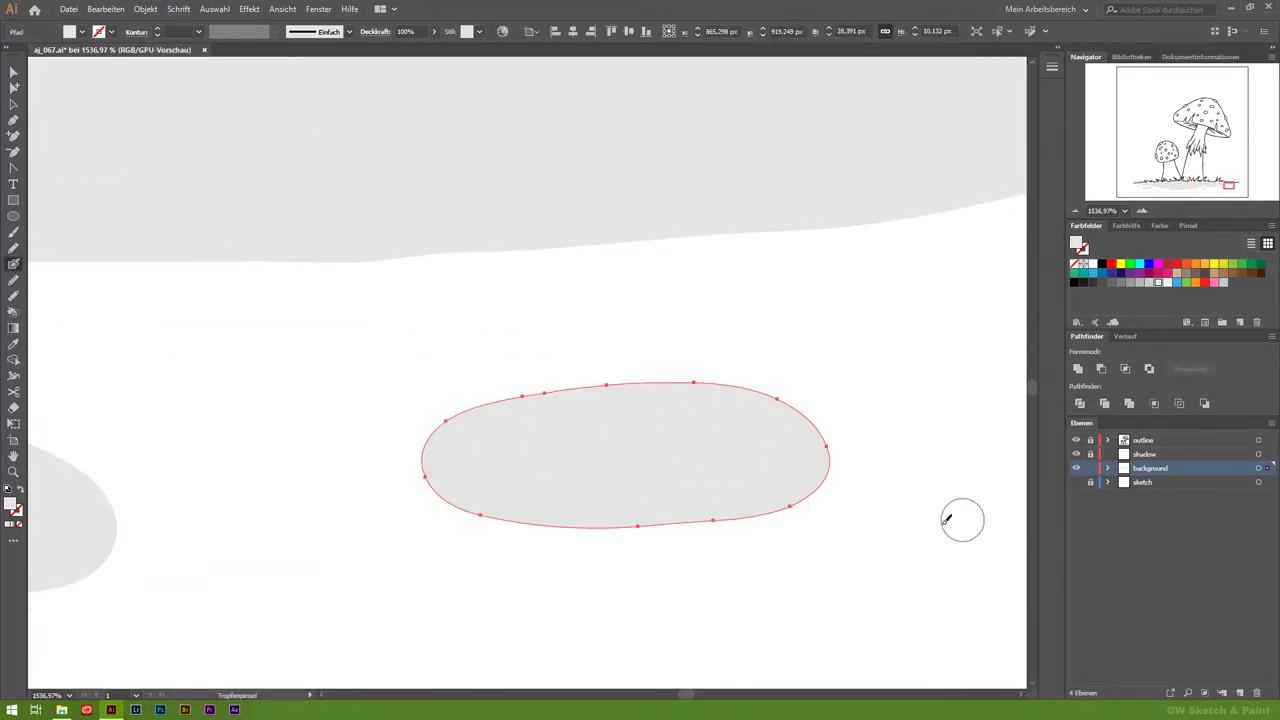
key("ctrl+0")
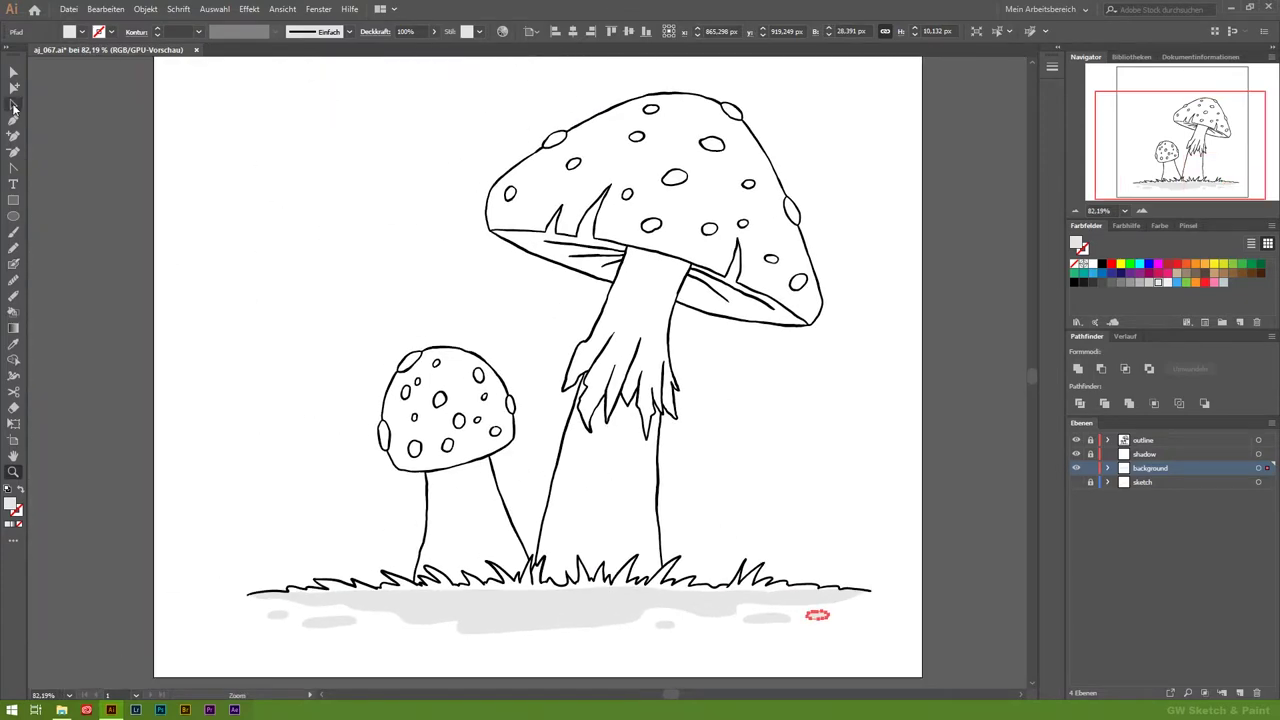
Step: Draw the angular light-grey backdrop polygon around both toadstools with the Pen tool, closing the path and deselecting it
key("ctrl+shift+a")
left_click(13, 120)
left_click(878, 602)
left_click(911, 172)
scroll(914, 134, "up", 2)
left_click(810, 104)
left_click(352, 188)
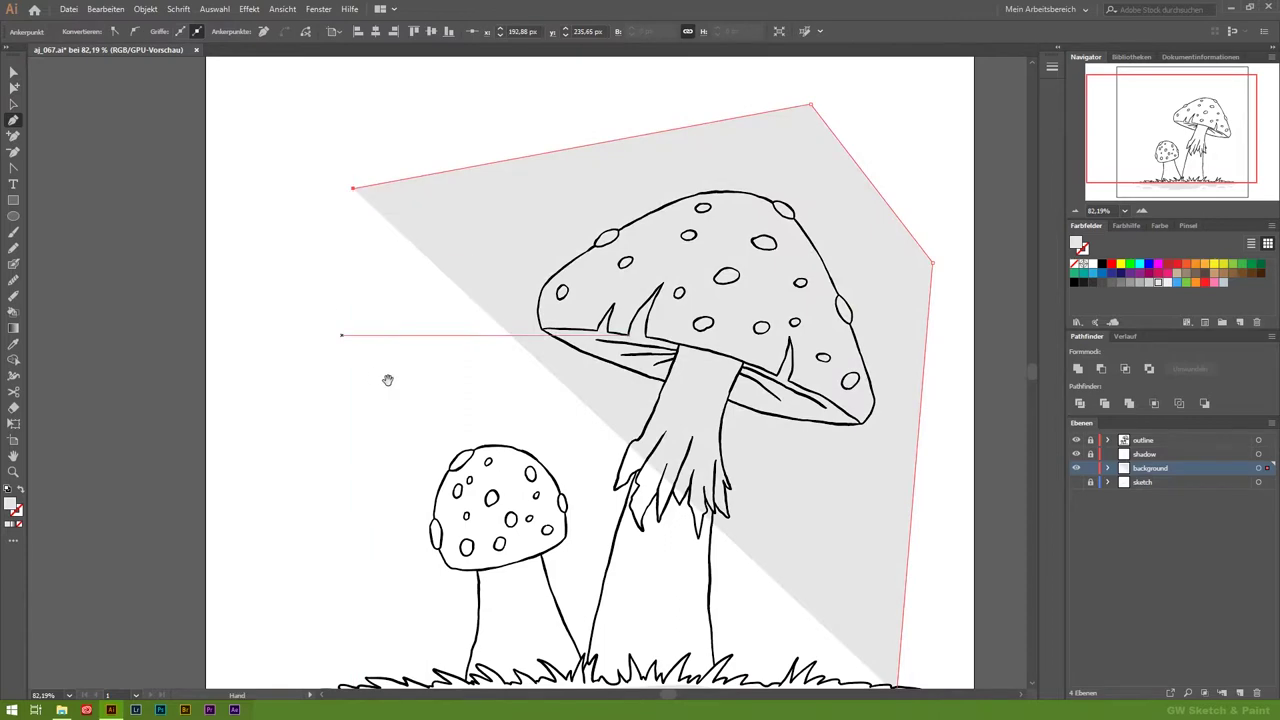
left_click_drag(374, 376, 462, 144)
left_click(415, 453)
left_click(562, 465)
left_click(983, 460)
key("ctrl+shift+a")
scroll(508, 529, "up", 3)
scroll(672, 484, "right", 3)
Step: Make the shadow layer active and zoom in on the big toadstool's cap
scroll(672, 484, "down", 1)
scroll(672, 484, "left", 1)
left_click(1158, 457)
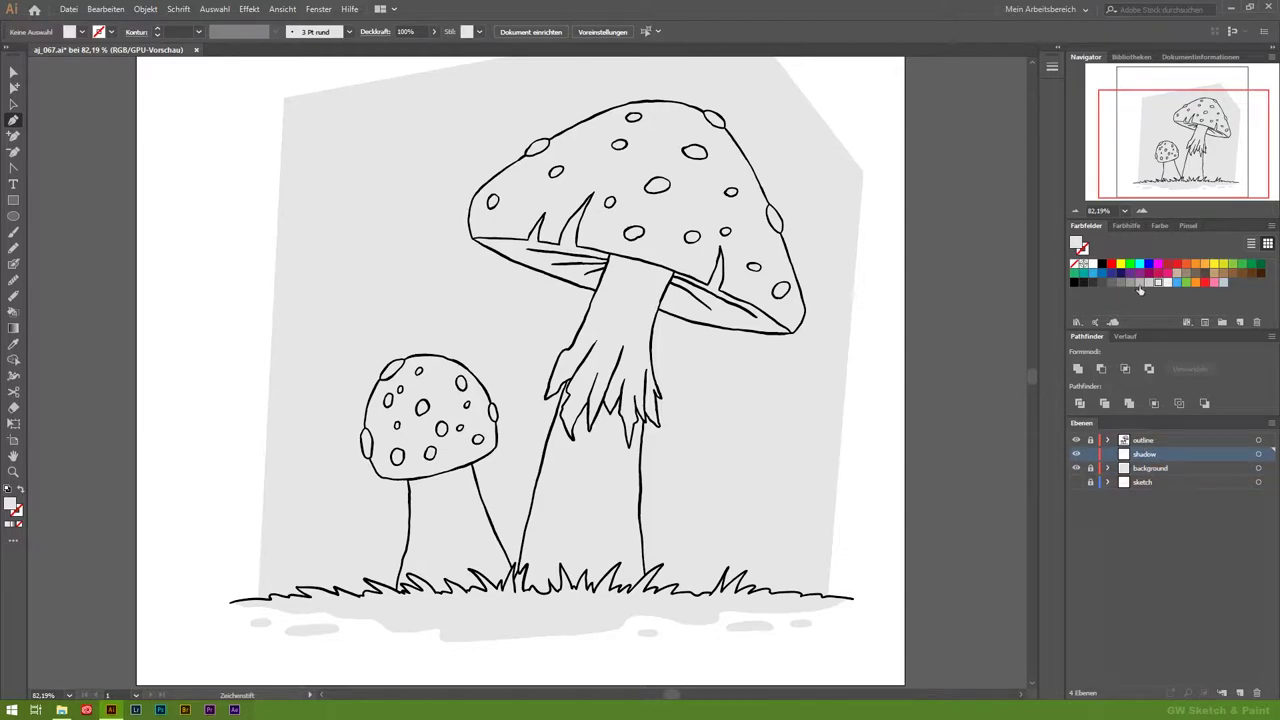
left_click(13, 471)
left_click_drag(817, 477, 449, 371)
left_click(13, 265)
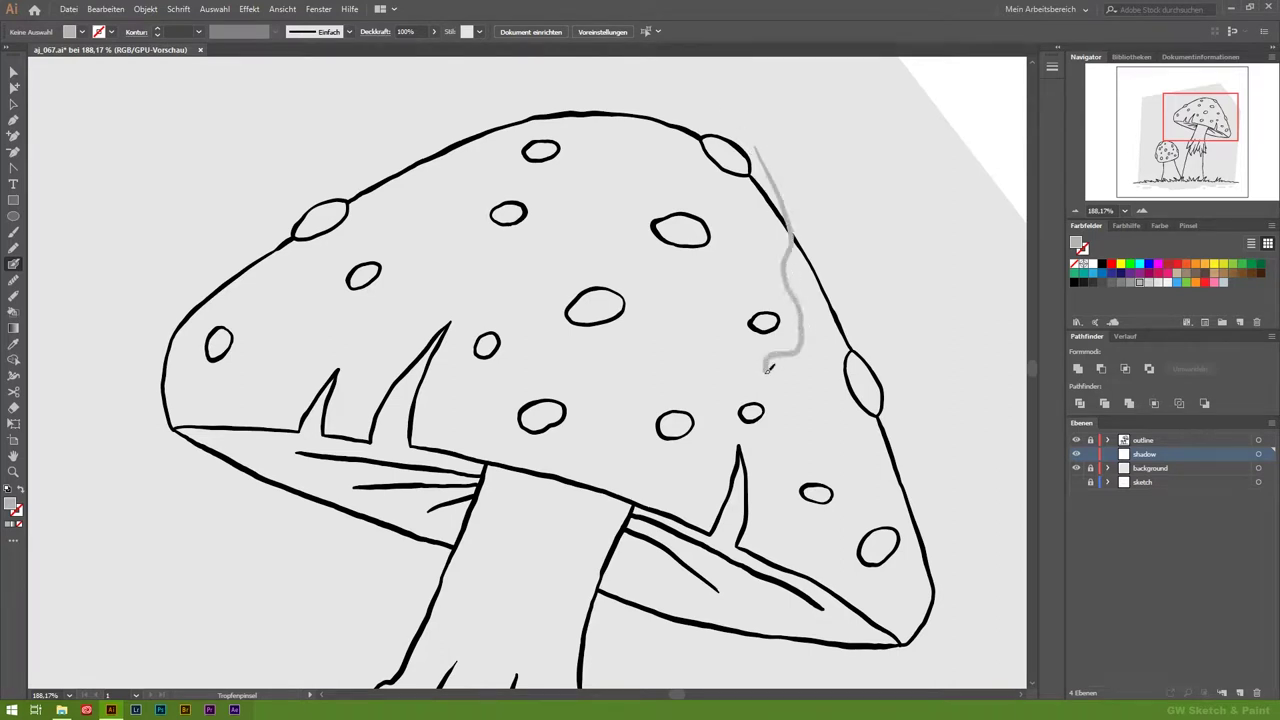
Step: Paint grey Blob Brush shadows under the cap spots and along the cap's left and right edges
left_click_drag(450, 322, 449, 324)
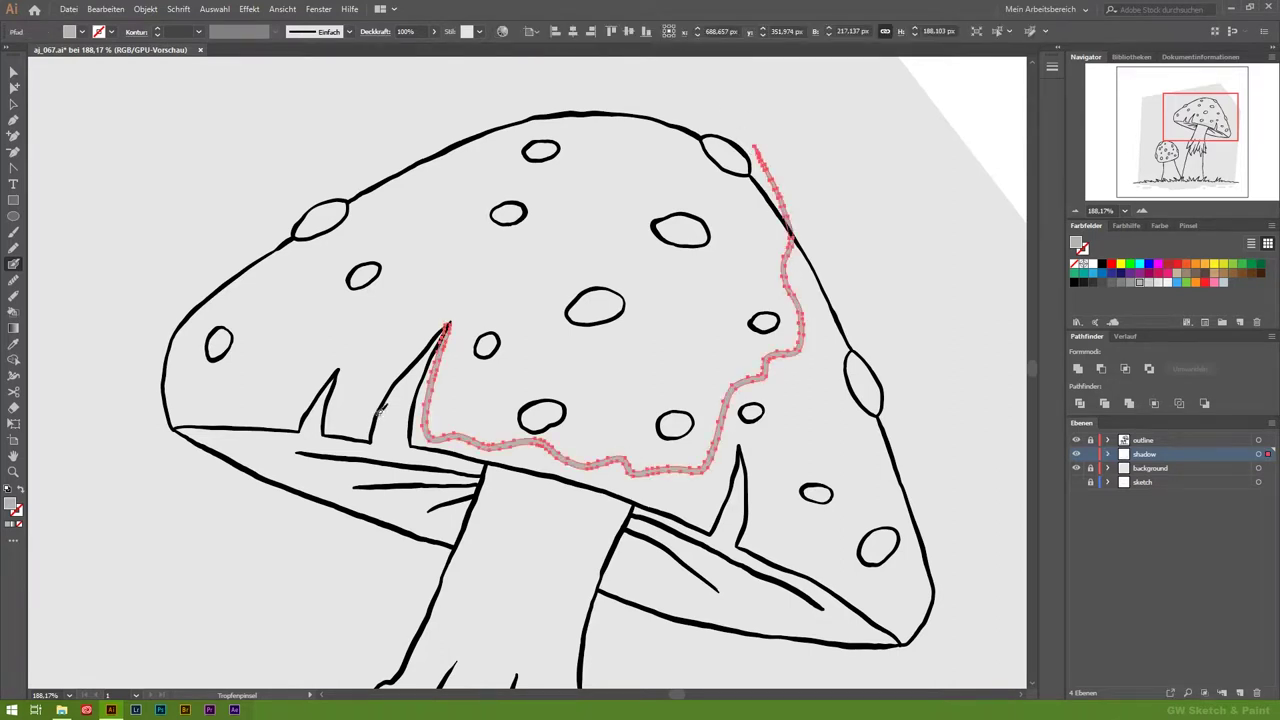
mouse_move(396, 380)
left_mouse_down()
mouse_move(326, 410)
mouse_move(153, 394)
left_mouse_up()
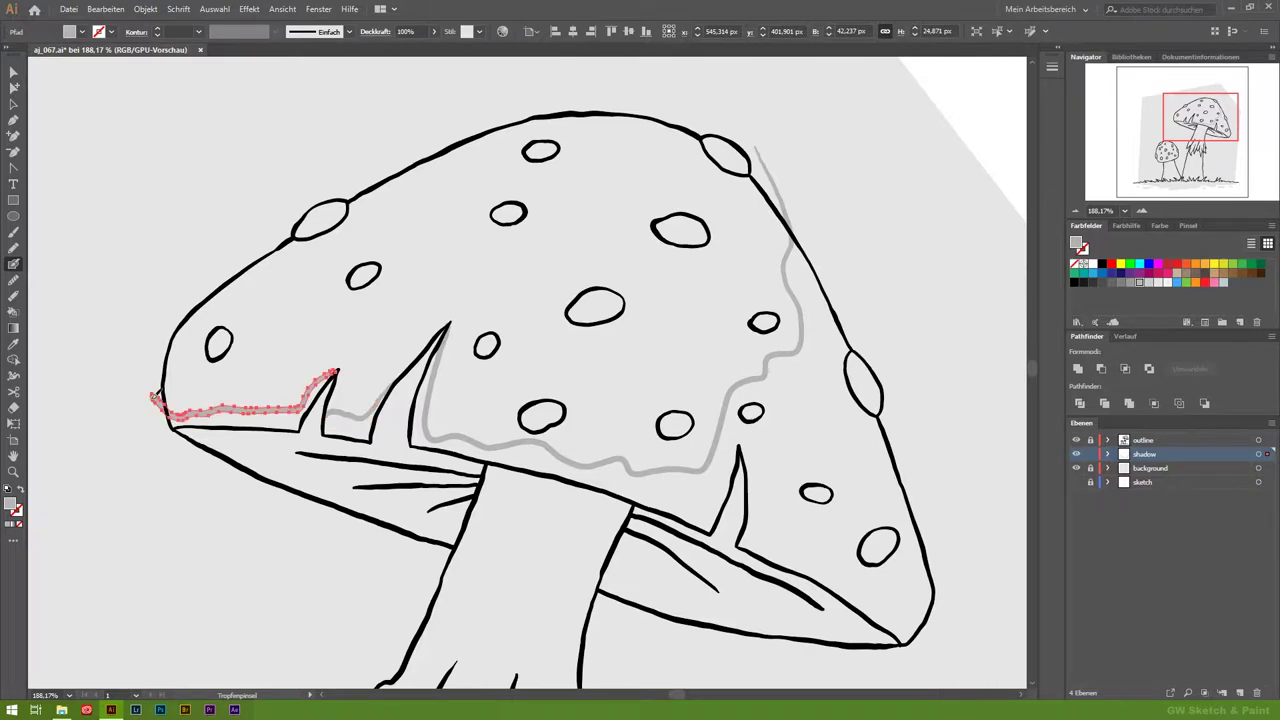
left_click_drag(843, 487, 728, 454)
left_click_drag(671, 114, 508, 509)
mouse_move(541, 447)
left_mouse_down()
mouse_move(669, 465)
mouse_move(634, 466)
left_mouse_up()
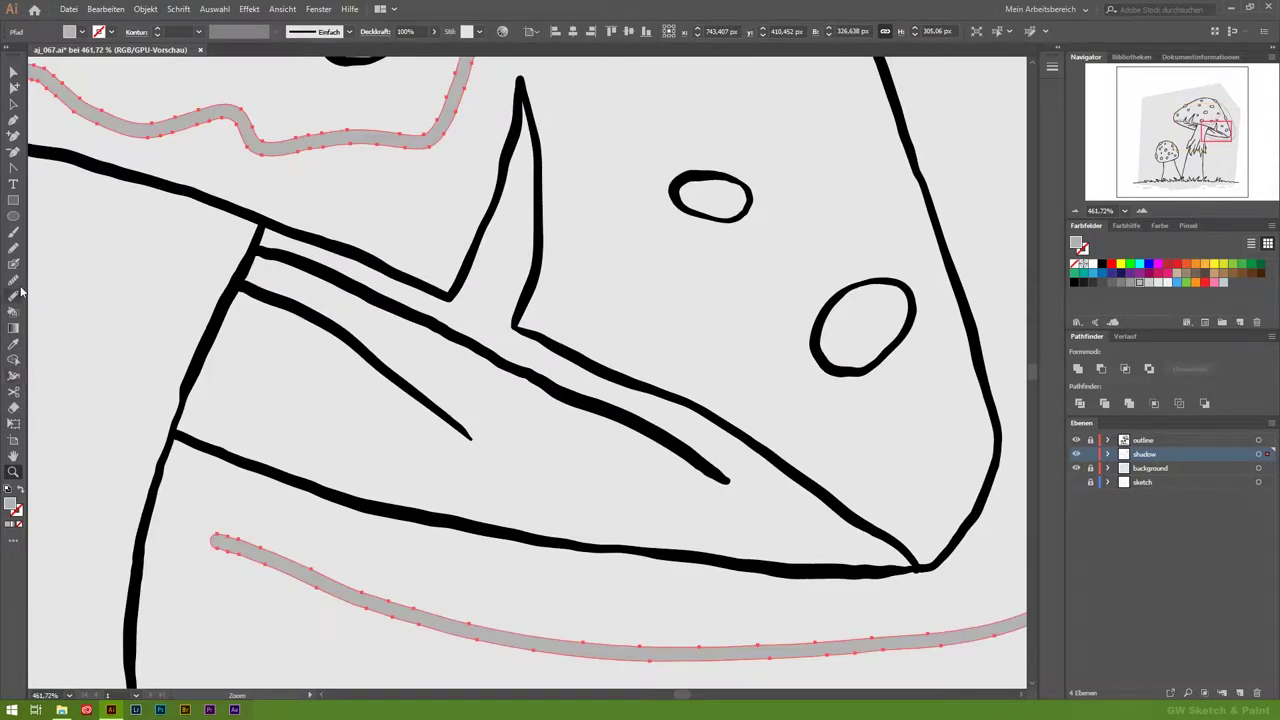
Step: Shade the gill spike up to its tip, then along the gill outline to the lines' junction
left_click_drag(613, 212, 649, 311)
left_click_drag(540, 342, 559, 163)
left_click_drag(587, 297, 578, 390)
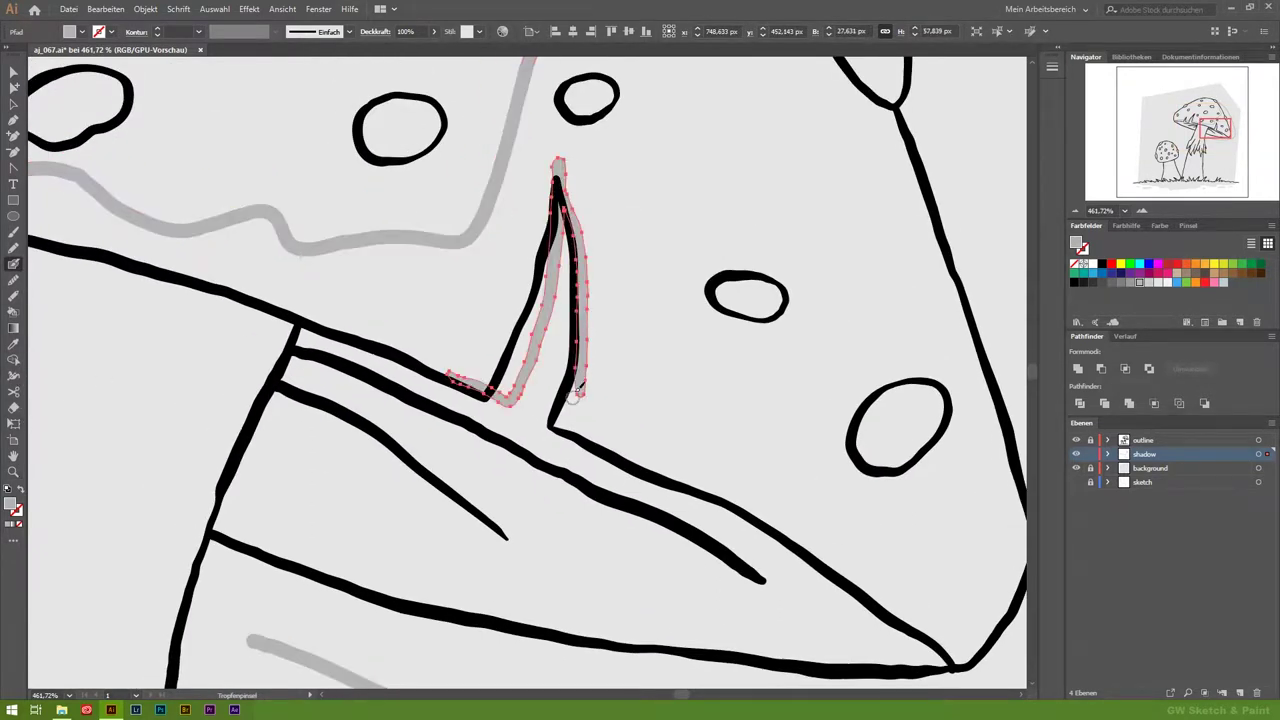
left_click_drag(641, 455, 716, 488)
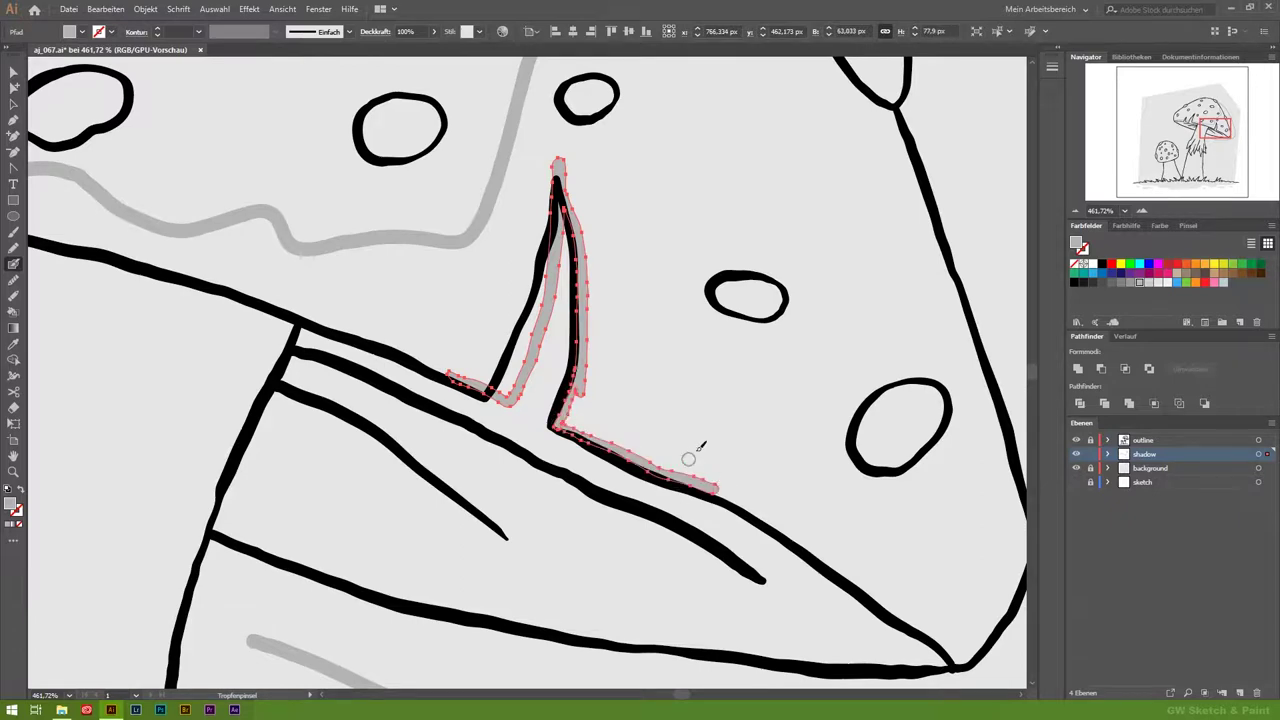
left_click_drag(791, 499, 421, 398)
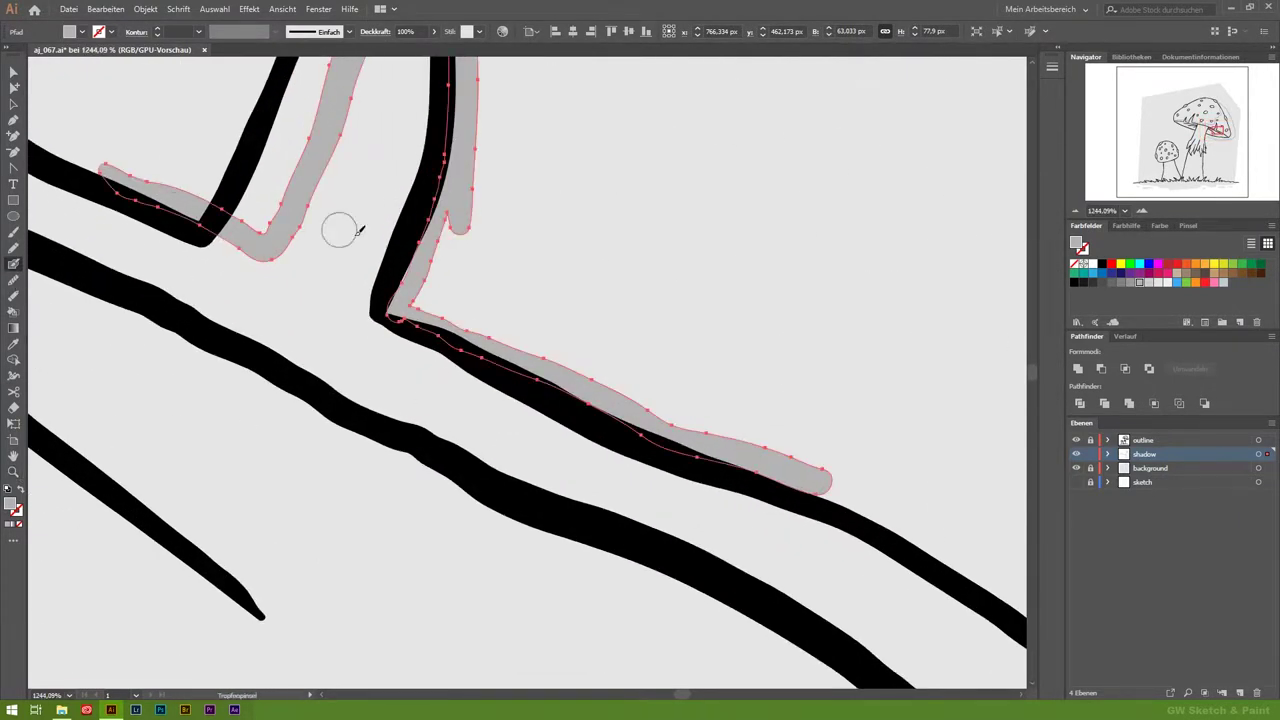
left_click_drag(811, 394, 311, 174)
mouse_move(177, 208)
left_mouse_down()
mouse_move(405, 315)
mouse_move(737, 543)
mouse_move(363, 325)
left_mouse_up()
left_click_drag(414, 366, 478, 432)
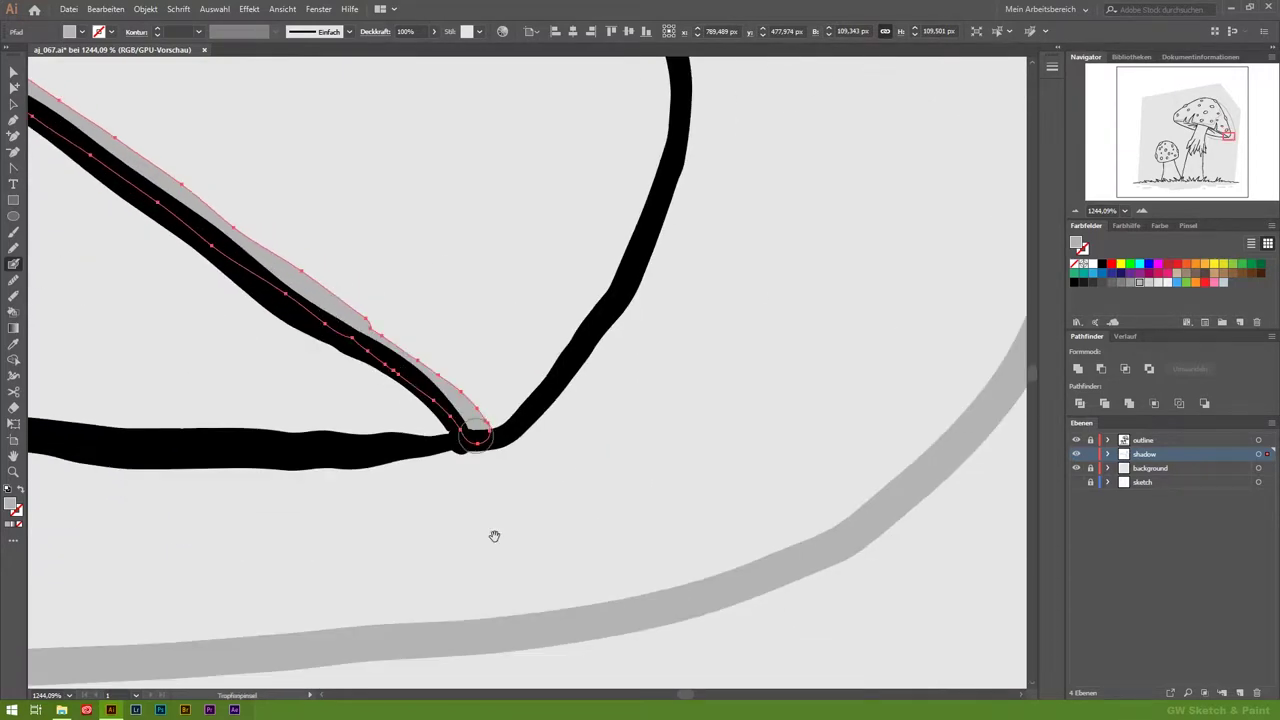
Step: Paint grey shadow along the black gill line and cap underside, joined to the existing stroke
left_click_drag(574, 460, 982, 428)
scroll(598, 497, "down", 5)
scroll(437, 517, "up", 2)
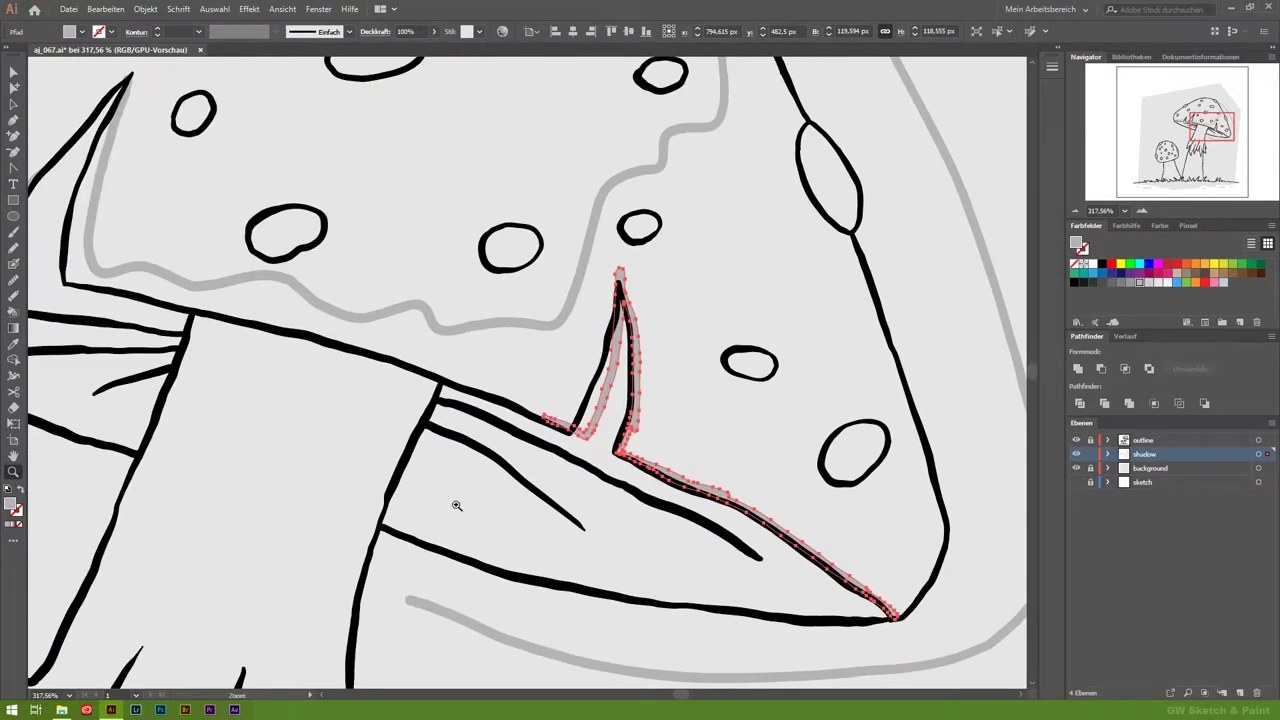
scroll(440, 420, "up", 2)
left_click_drag(378, 300, 737, 445)
left_click_drag(617, 337, 804, 409)
left_click_drag(268, 289, 580, 378)
left_click_drag(437, 260, 778, 345)
left_click_drag(280, 306, 615, 393)
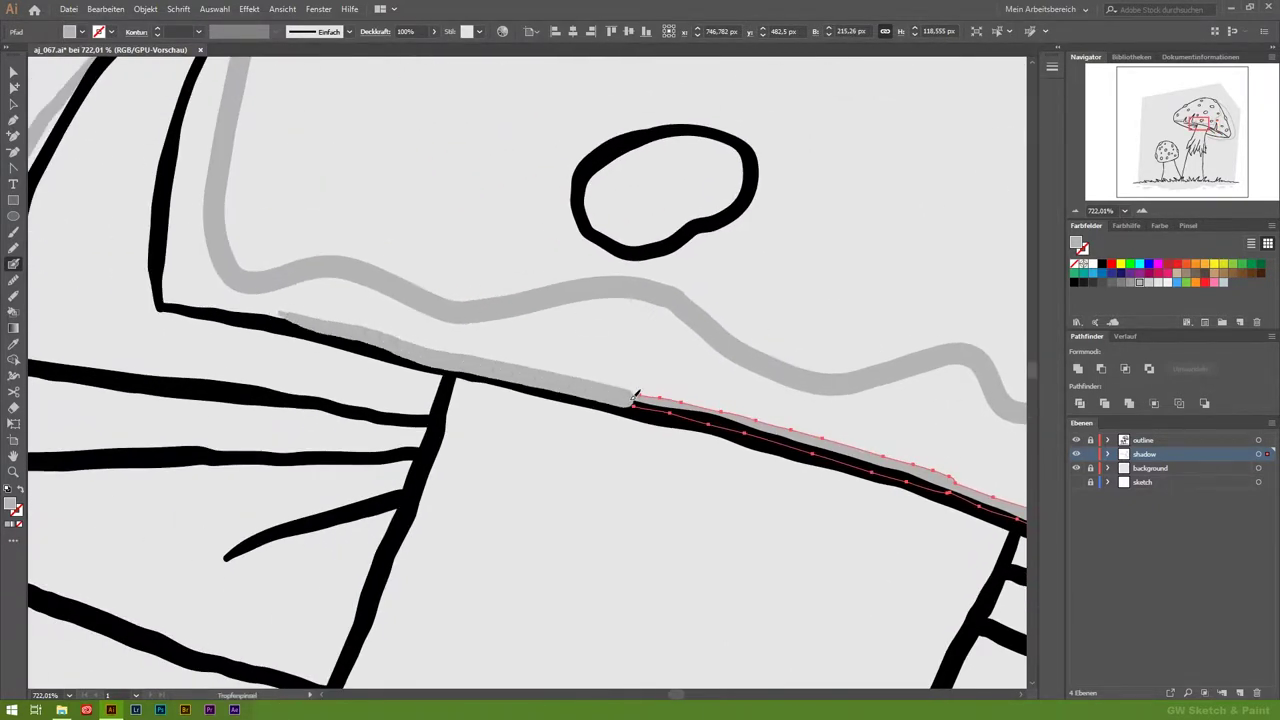
left_click_drag(341, 227, 556, 297)
Step: Shadow the next spike's line up to its tip and erase the excess at the tip
left_click_drag(453, 374, 495, 382)
left_click_drag(571, 214, 701, 346)
mouse_move(500, 505)
left_mouse_down()
mouse_move(543, 286)
mouse_move(575, 215)
left_mouse_up()
mouse_move(665, 161)
left_mouse_down()
mouse_move(670, 283)
mouse_move(578, 357)
left_mouse_up()
left_click_drag(639, 156, 700, 156)
key("shift+e")
mouse_move(610, 125)
left_mouse_down()
mouse_move(617, 171)
mouse_move(602, 218)
left_mouse_up()
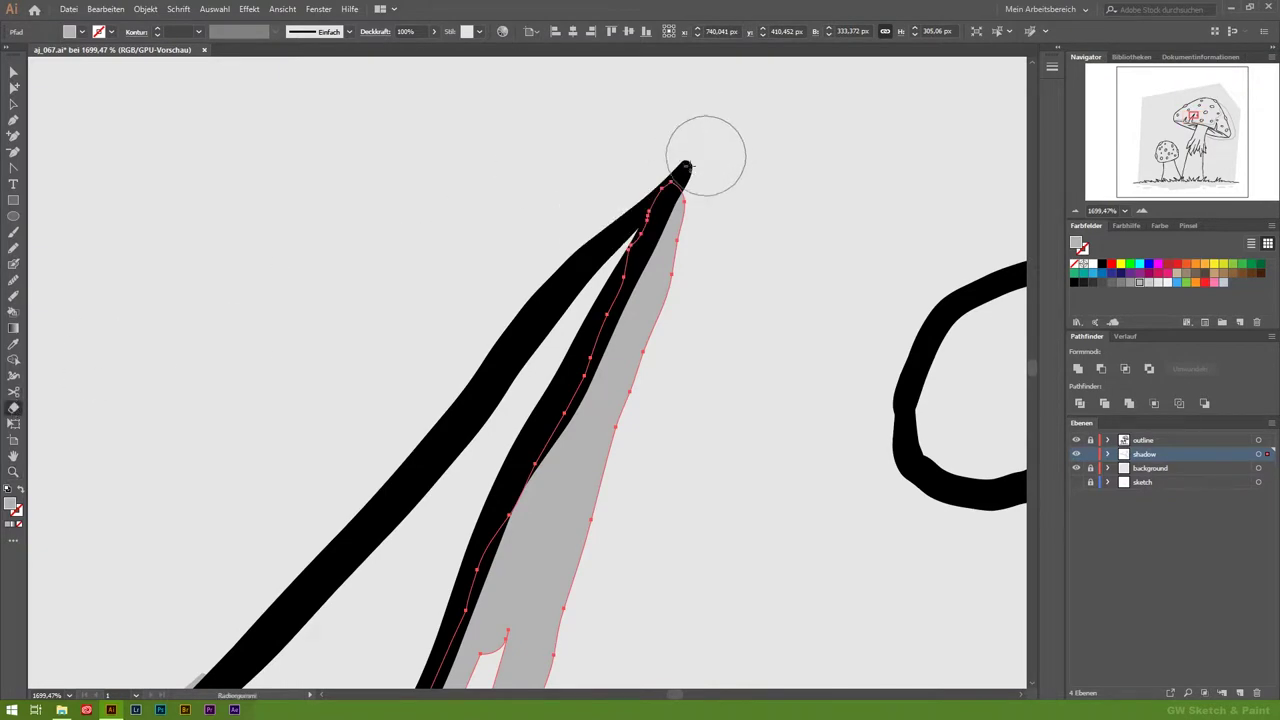
Step: Shade down the diagonal gill spike line and deselect the finished shape
left_click(13, 471)
scroll(635, 530, "down", 5)
left_click_drag(635, 530, 737, 406)
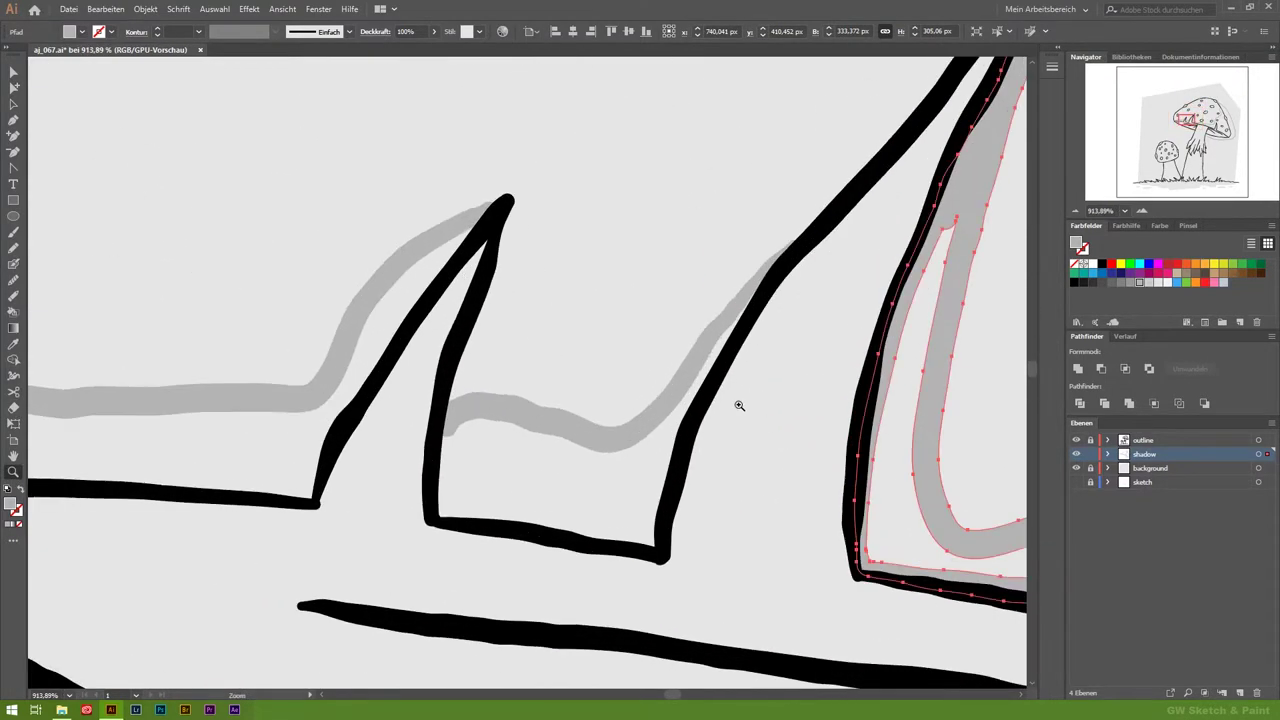
mouse_move(800, 210)
left_mouse_down()
mouse_move(632, 588)
mouse_move(345, 548)
mouse_move(352, 432)
left_mouse_up()
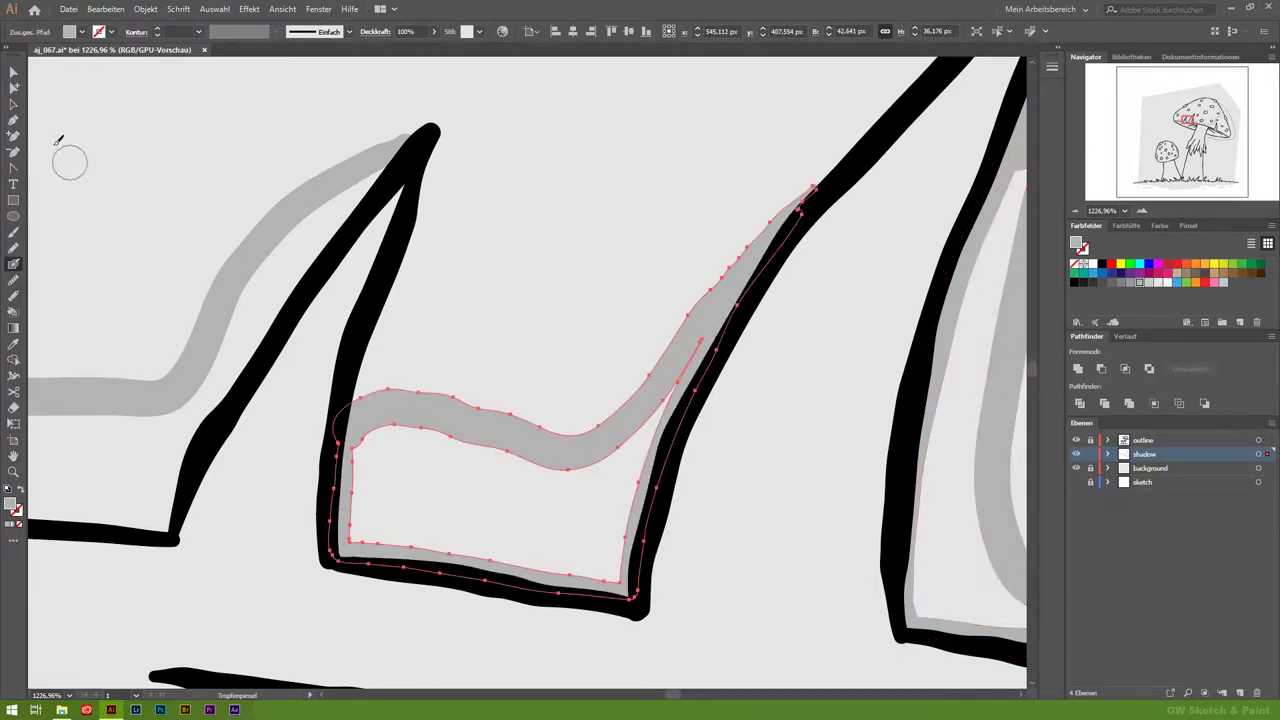
key("Delete")
Step: Shadow the left spike and the horizontal and lower black lines, then zoom out to the whole cap
left_click_drag(184, 484, 594, 494)
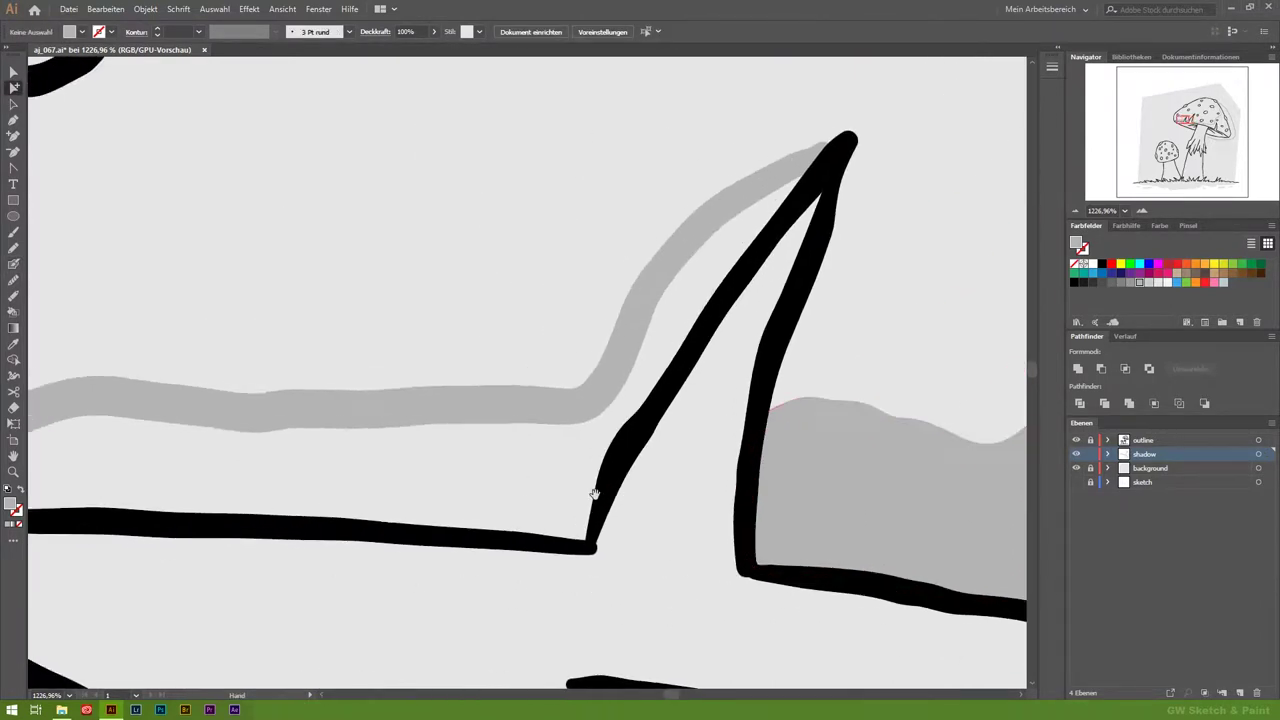
left_click_drag(810, 165, 588, 540)
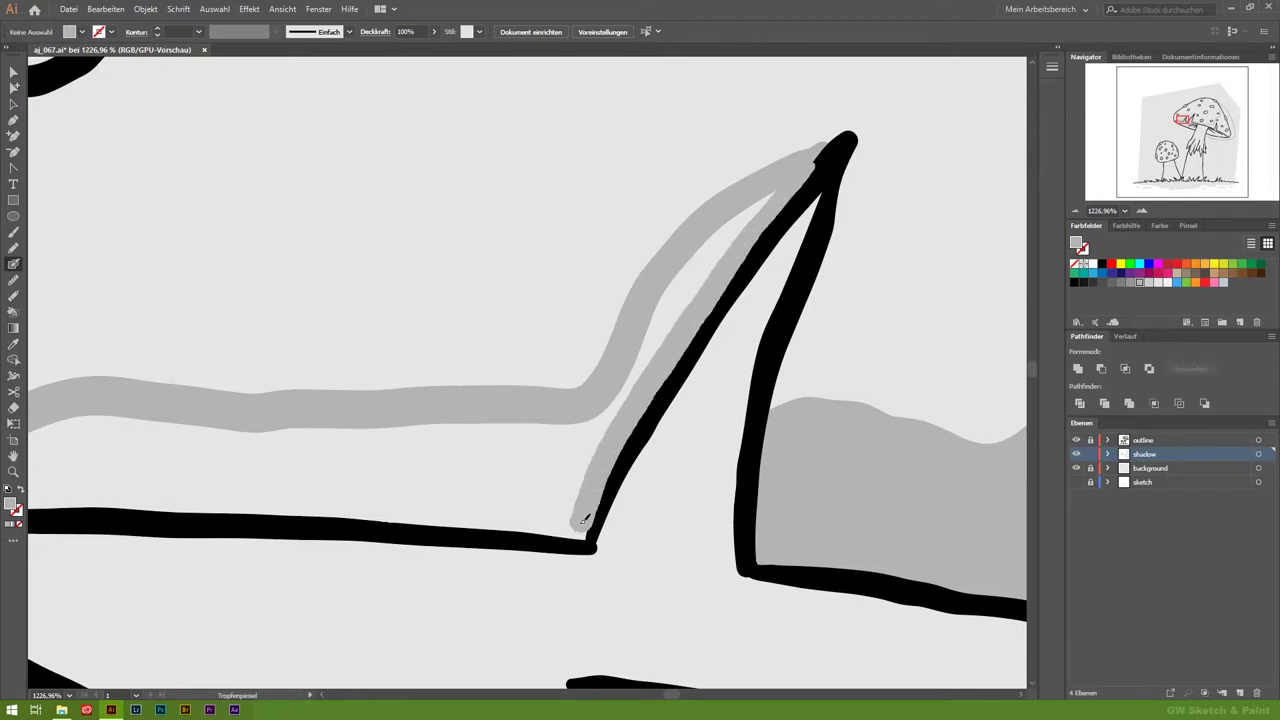
mouse_move(566, 586)
left_mouse_down()
mouse_move(788, 474)
mouse_move(423, 440)
left_mouse_up()
left_click_drag(115, 450, 430, 448)
left_click_drag(343, 286, 689, 290)
left_click_drag(391, 438, 393, 440)
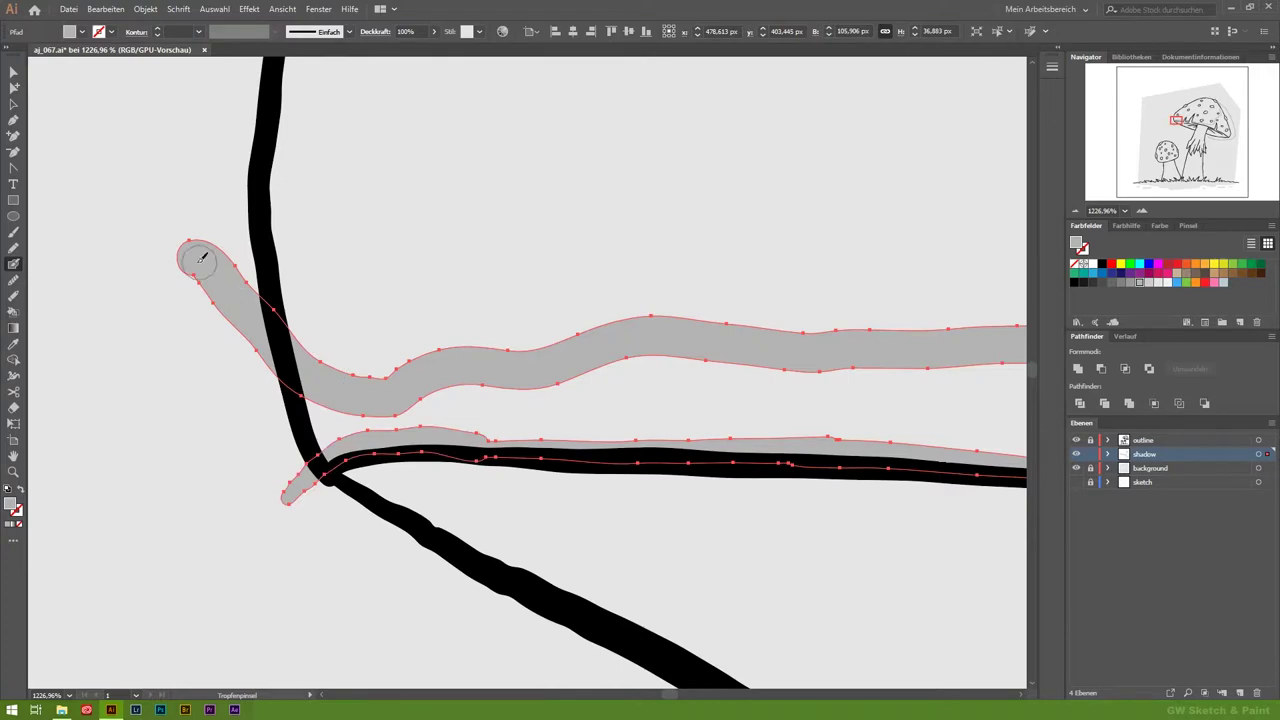
left_click_drag(212, 265, 298, 505)
left_click(643, 457)
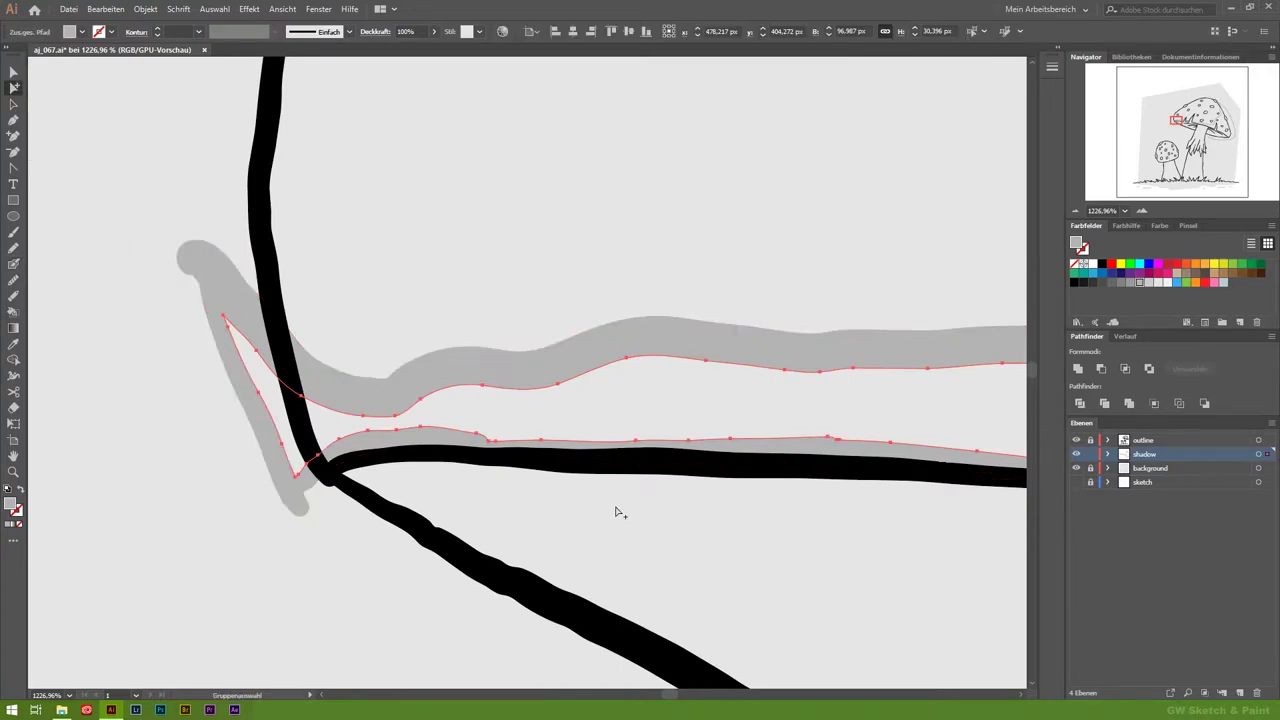
left_click(13, 471)
mouse_move(330, 496)
left_mouse_down()
mouse_move(189, 496)
mouse_move(565, 547)
left_mouse_up()
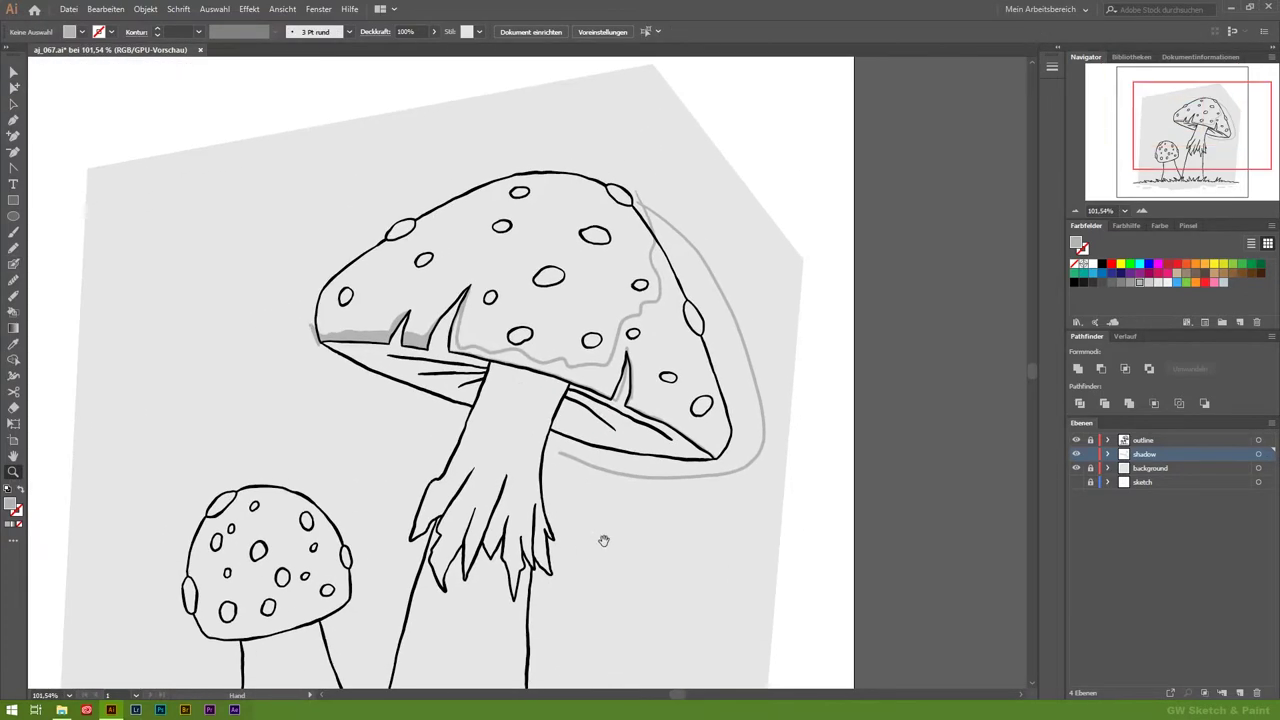
Step: Paint shadow at the cap's right tip from the junction down to the shadow line
left_click(717, 499)
left_click(674, 420)
left_click_drag(604, 418, 640, 532)
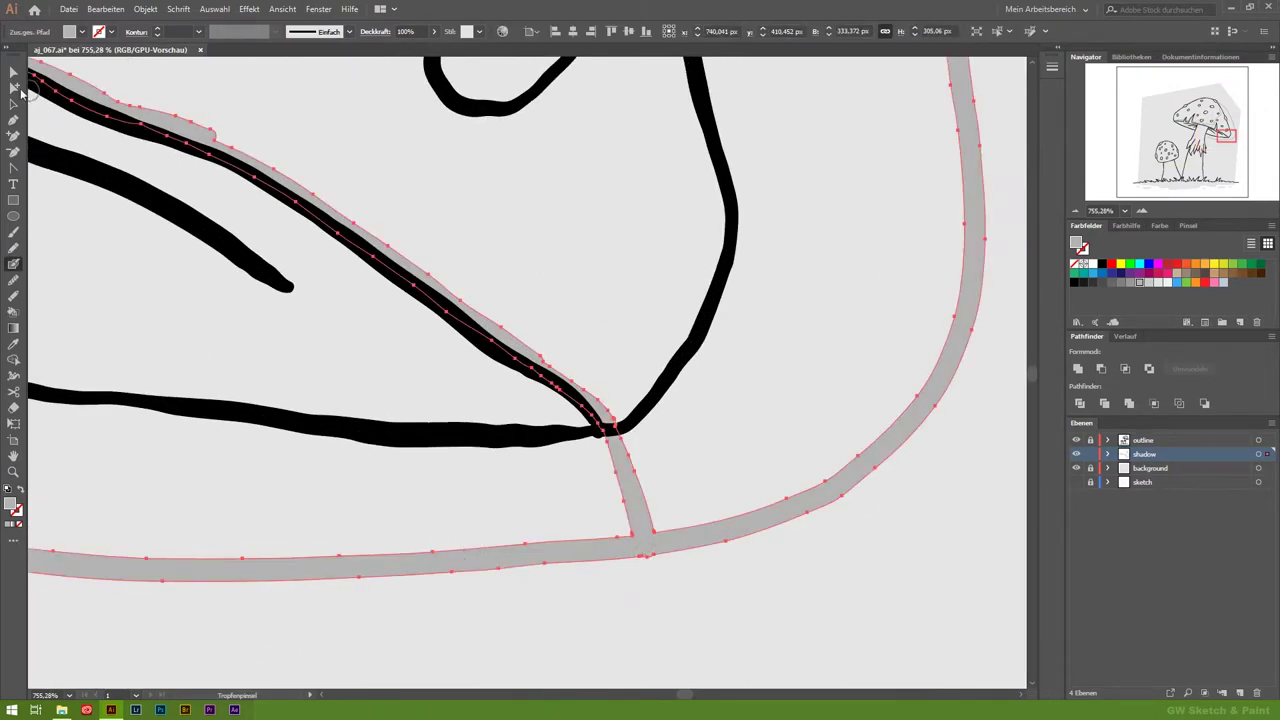
left_click(741, 463)
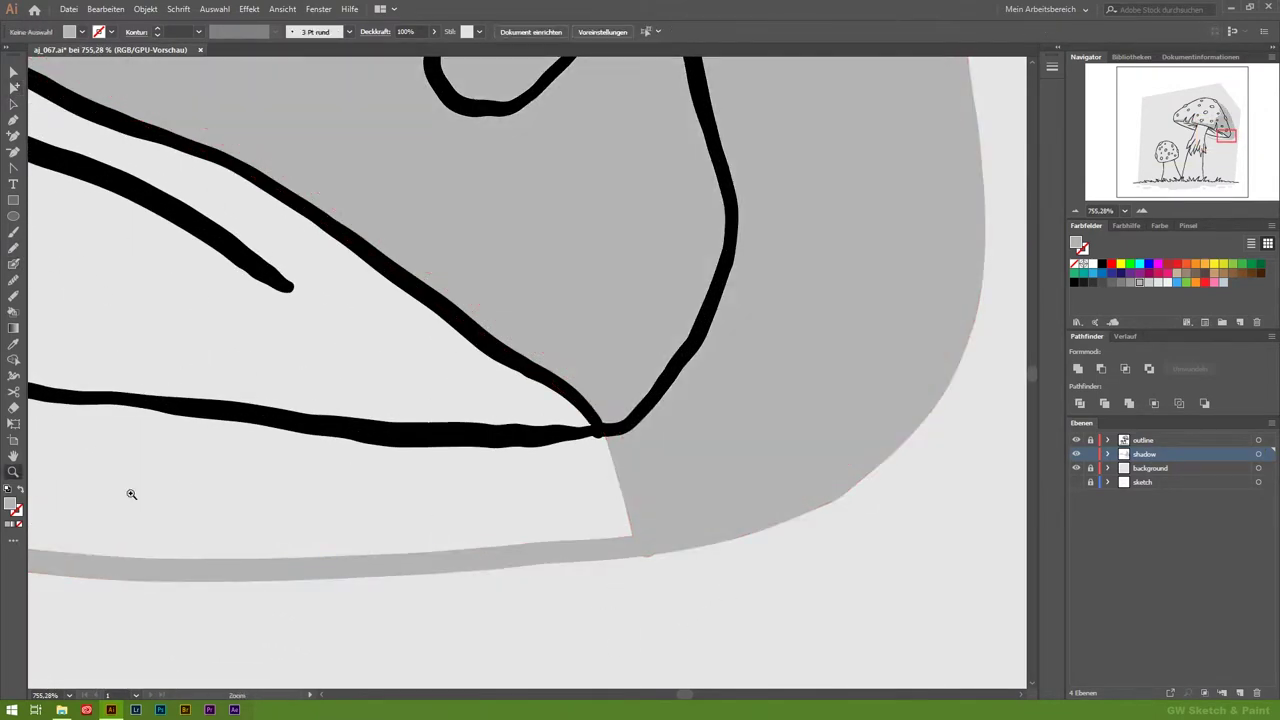
Step: Fill the cap's top right edge with grey shadow, merged into the existing shadow shape
scroll(434, 514, "down", 10)
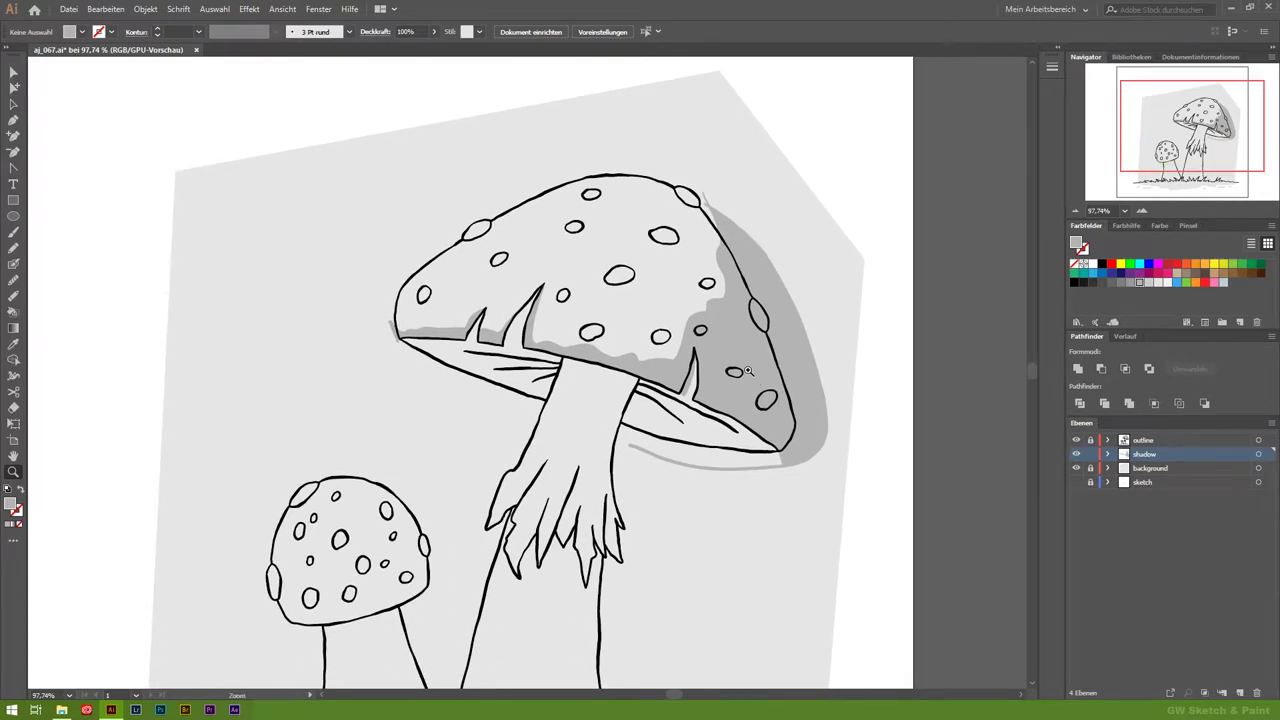
left_click(701, 221)
left_click(14, 265)
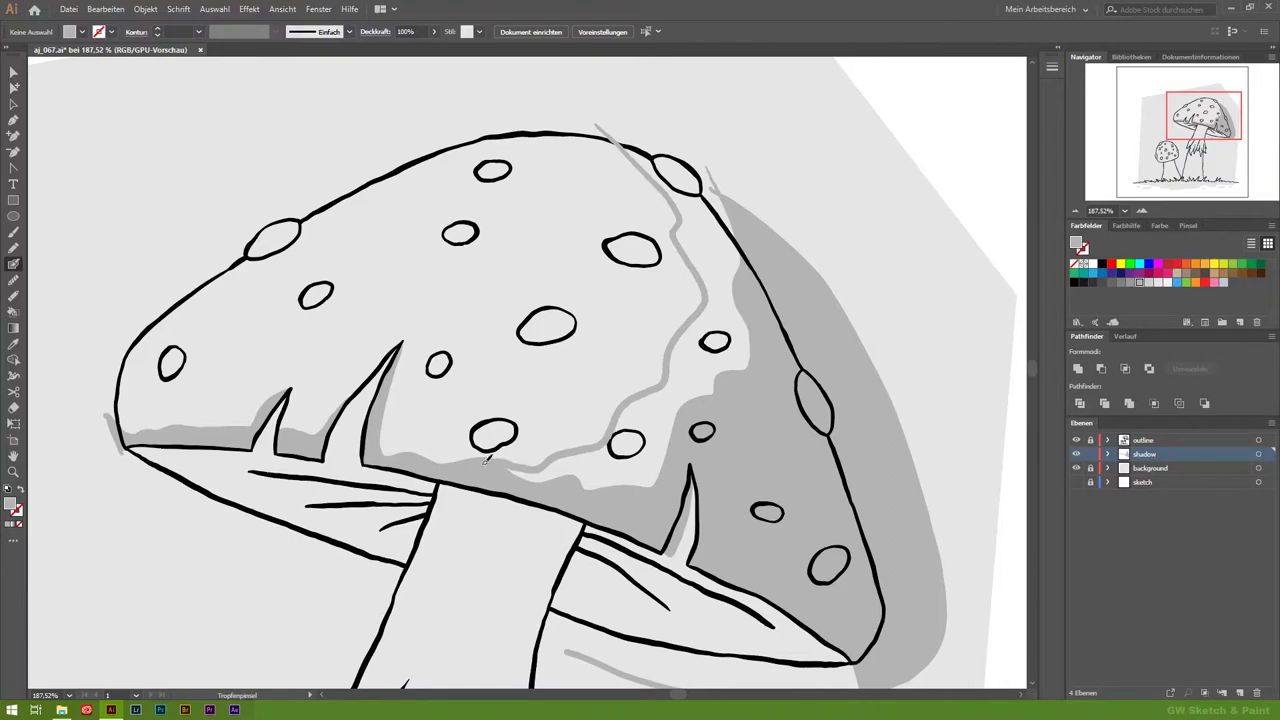
left_click(492, 457, "ctrl")
left_click_drag(706, 162, 730, 182)
key("a")
left_click(700, 258)
left_click(700, 258, "alt")
key("ctrl+shift+a")
Step: Paint a grey shadow along the cap spot's inner edge and around its outer right side
key("z")
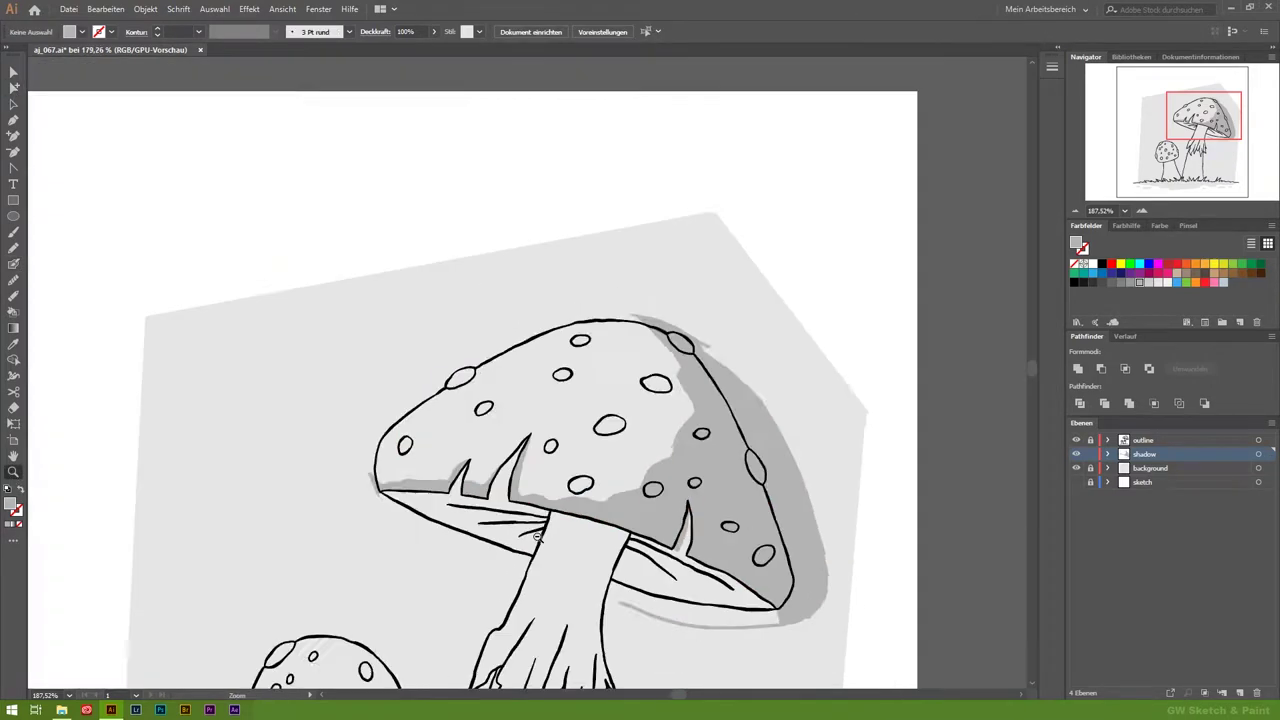
left_click_drag(689, 493, 600, 470)
scroll(652, 457, "up", 2)
scroll(652, 457, "down", 4)
scroll(757, 560, "down", 3)
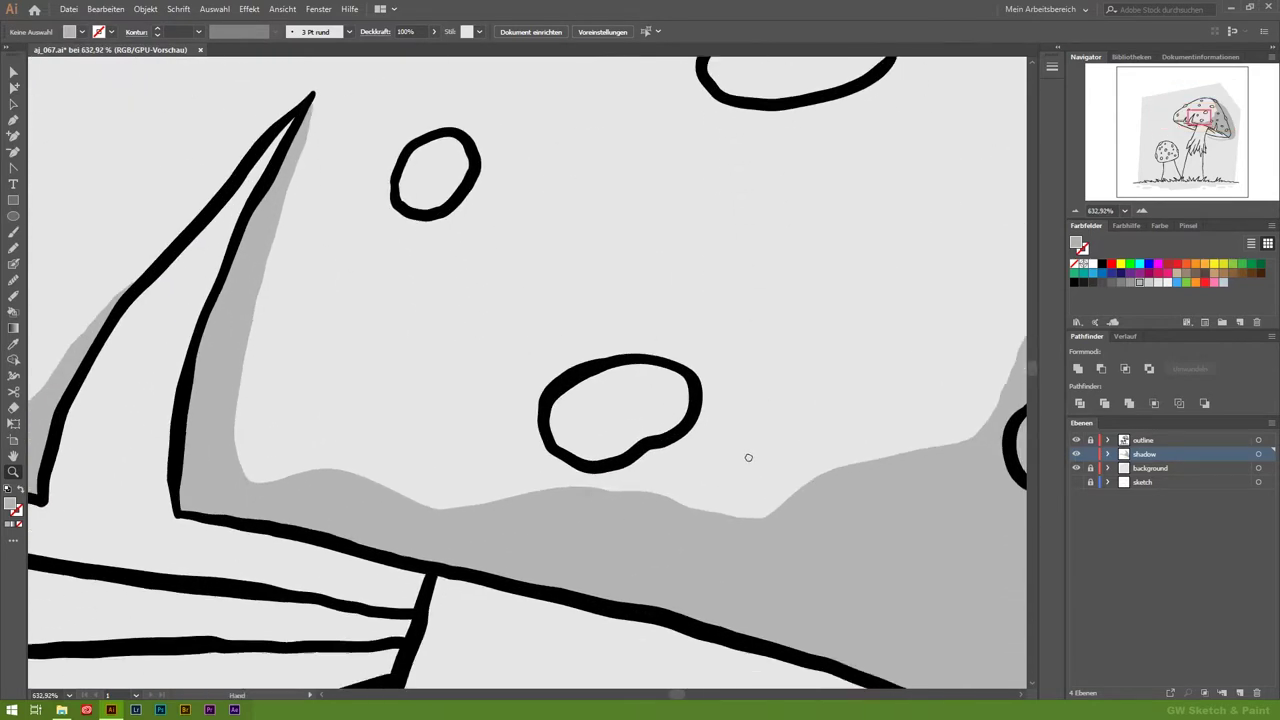
scroll(746, 457, "down", 2)
mouse_move(640, 298)
left_mouse_down()
mouse_move(620, 400)
mouse_move(486, 423)
mouse_move(510, 495)
left_mouse_up()
mouse_move(687, 313)
left_mouse_down()
mouse_move(640, 300)
mouse_move(737, 366)
mouse_move(654, 477)
mouse_move(529, 506)
left_mouse_up()
Step: Paint a grey shadow around the next cap spot
left_click(13, 88)
left_click(760, 229)
left_click_drag(107, 118, 252, 428)
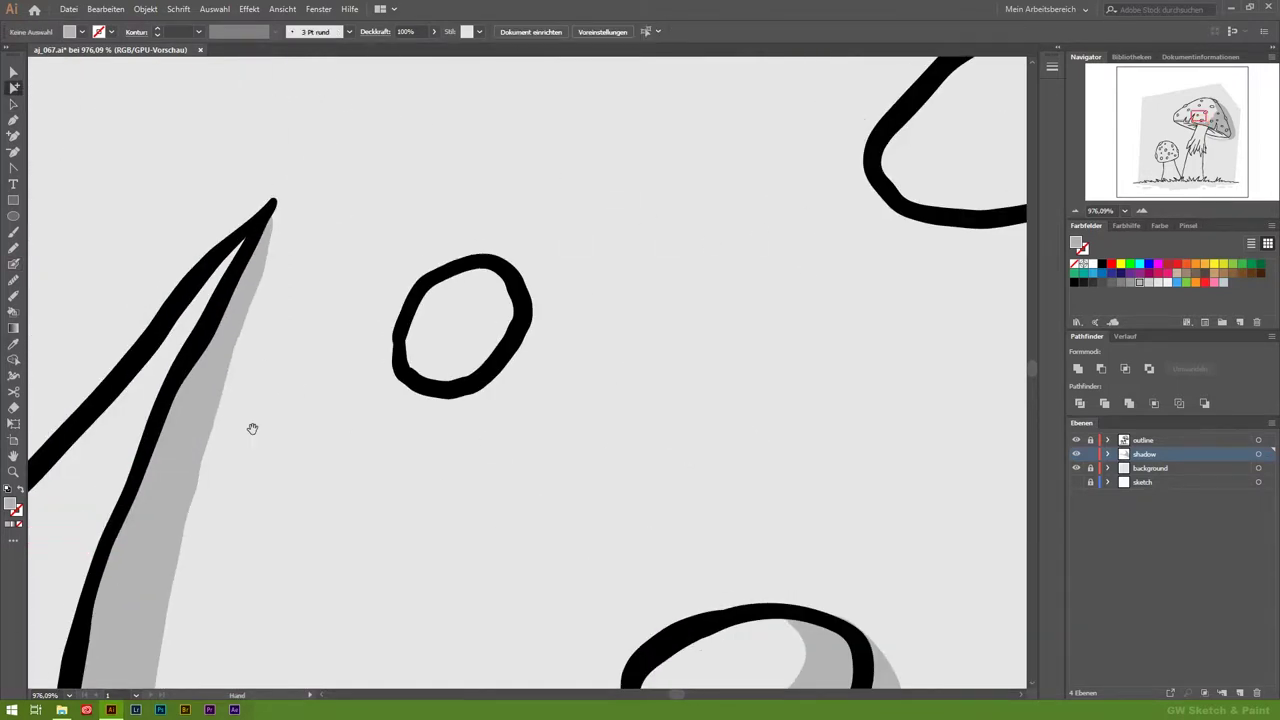
left_click(399, 309)
mouse_move(505, 241)
left_mouse_down()
mouse_move(535, 310)
mouse_move(386, 400)
mouse_move(571, 423)
mouse_move(538, 256)
left_mouse_up()
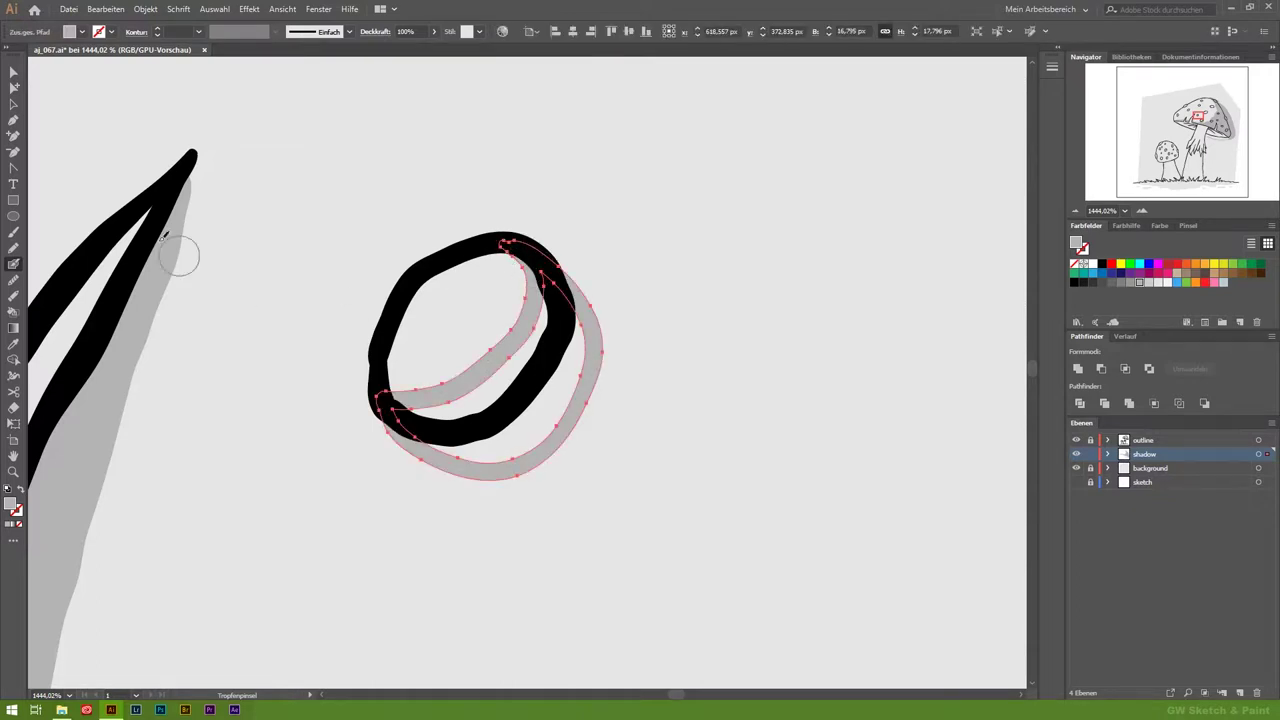
left_click(622, 294)
Step: Add a grey shadow ring around the larger cap spot
left_click_drag(697, 354, 382, 456)
key("shift+b")
mouse_move(614, 155)
left_mouse_down()
mouse_move(594, 337)
mouse_move(323, 357)
mouse_move(674, 460)
mouse_move(762, 228)
mouse_move(614, 158)
left_mouse_up()
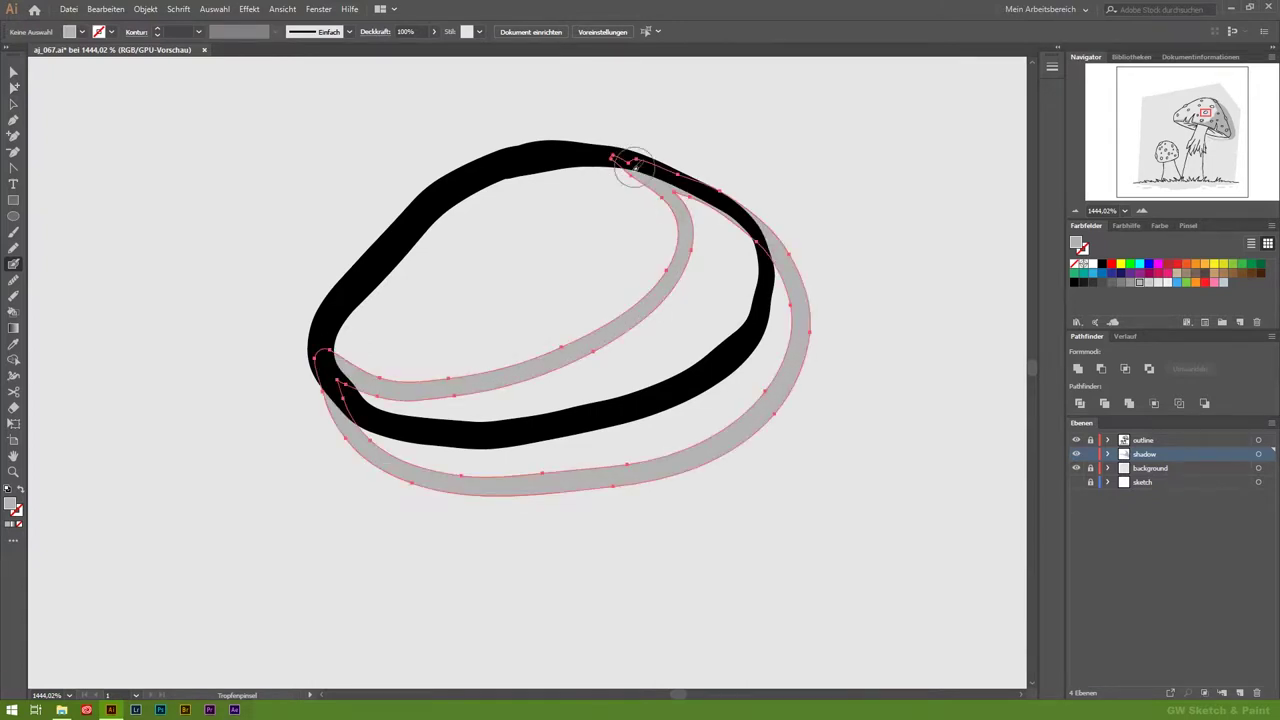
left_click(674, 432, "alt")
Step: Shadow another spot, redoing a misplaced stroke and adding shade on its left side
key("Delete")
mouse_move(677, 457)
left_mouse_down()
mouse_move(451, 489)
mouse_move(641, 410)
left_mouse_up()
key("shift+b")
mouse_move(622, 232)
left_mouse_down()
mouse_move(471, 380)
mouse_move(343, 384)
left_mouse_up()
key("ctrl+z")
mouse_move(600, 226)
left_mouse_down()
mouse_move(674, 287)
mouse_move(652, 243)
left_mouse_up()
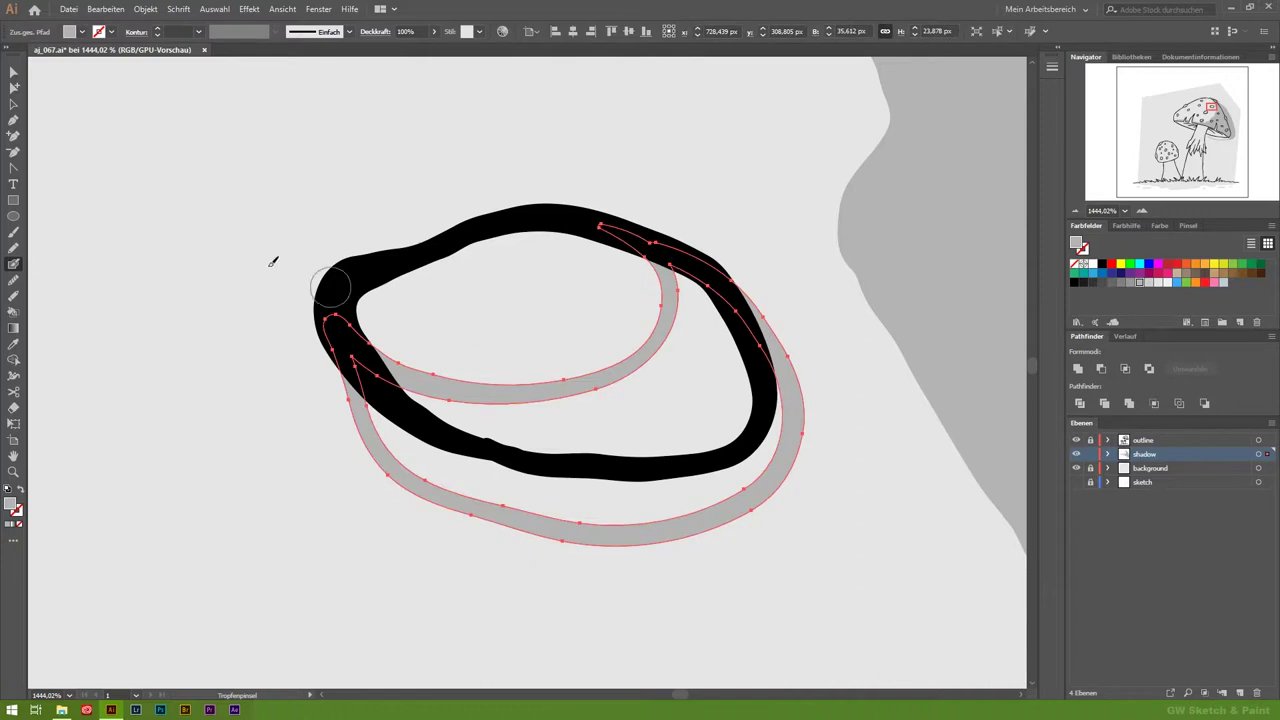
left_click(615, 560)
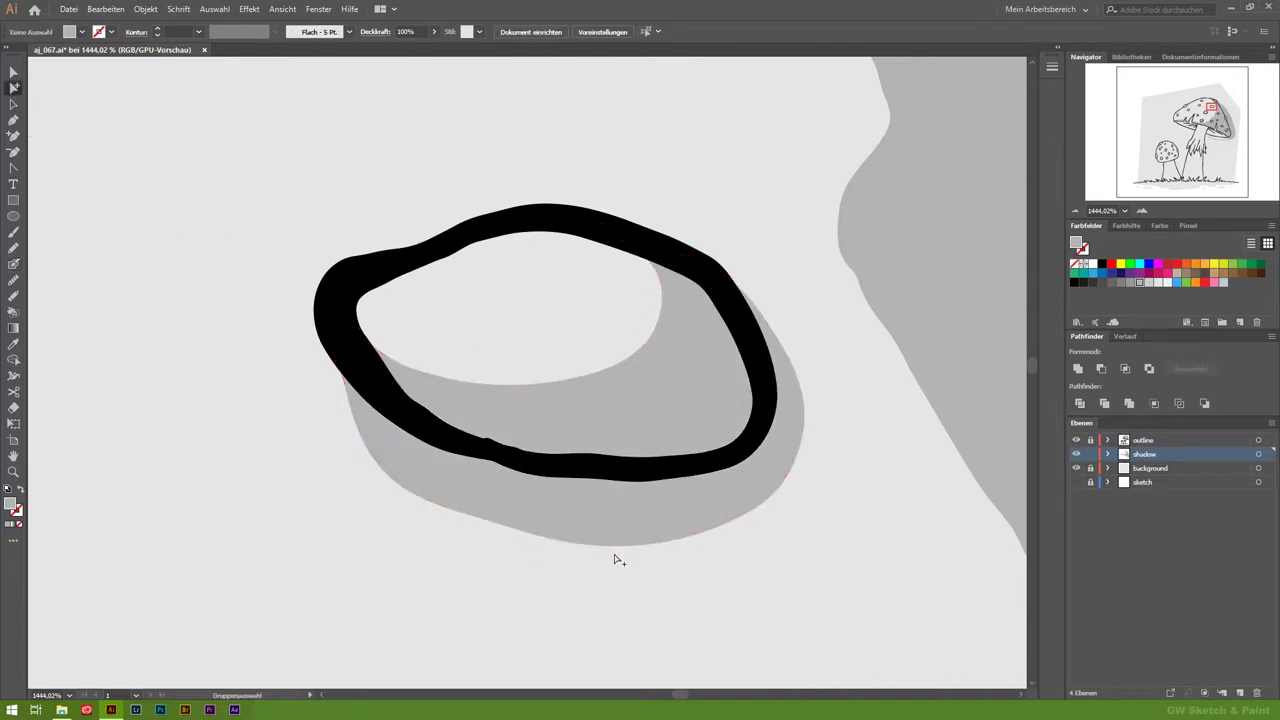
left_click_drag(325, 295, 350, 410)
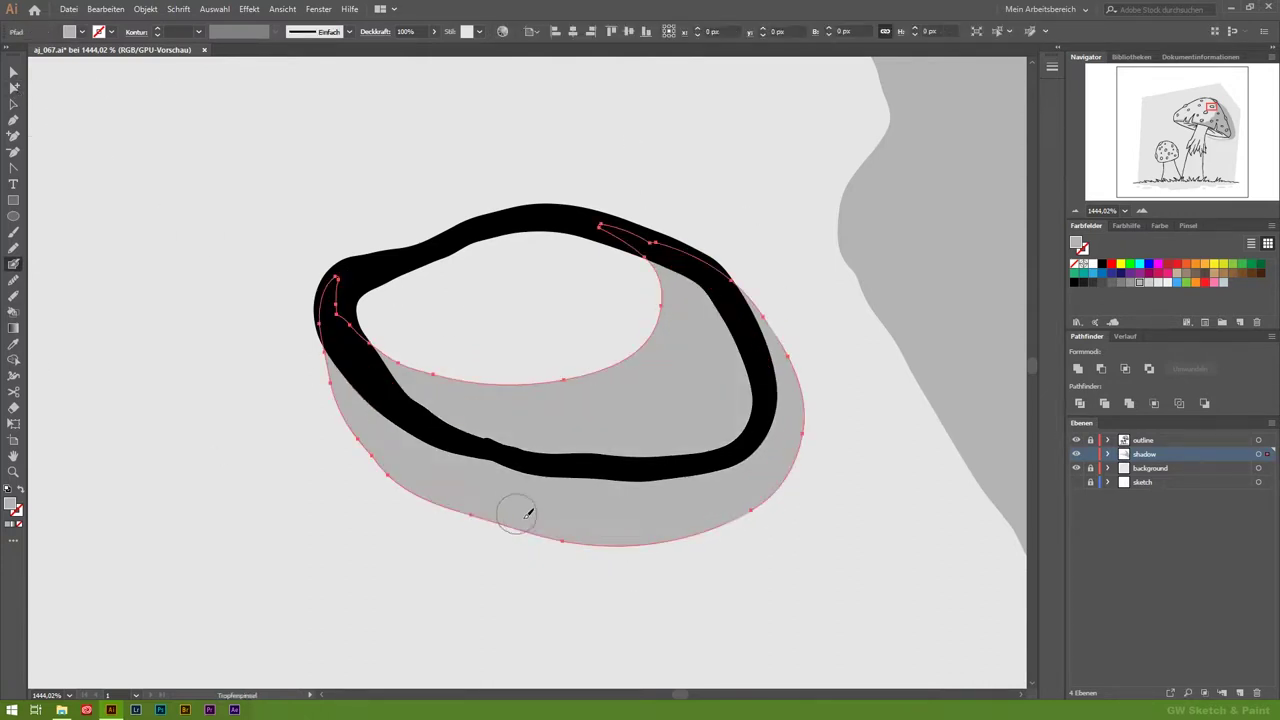
Step: Paint filled shadow rings below two more spots and under the oval spot
left_click_drag(677, 354, 886, 460)
mouse_move(594, 277)
left_mouse_down()
mouse_move(606, 343)
mouse_move(406, 371)
mouse_move(509, 463)
mouse_move(670, 305)
left_mouse_up()
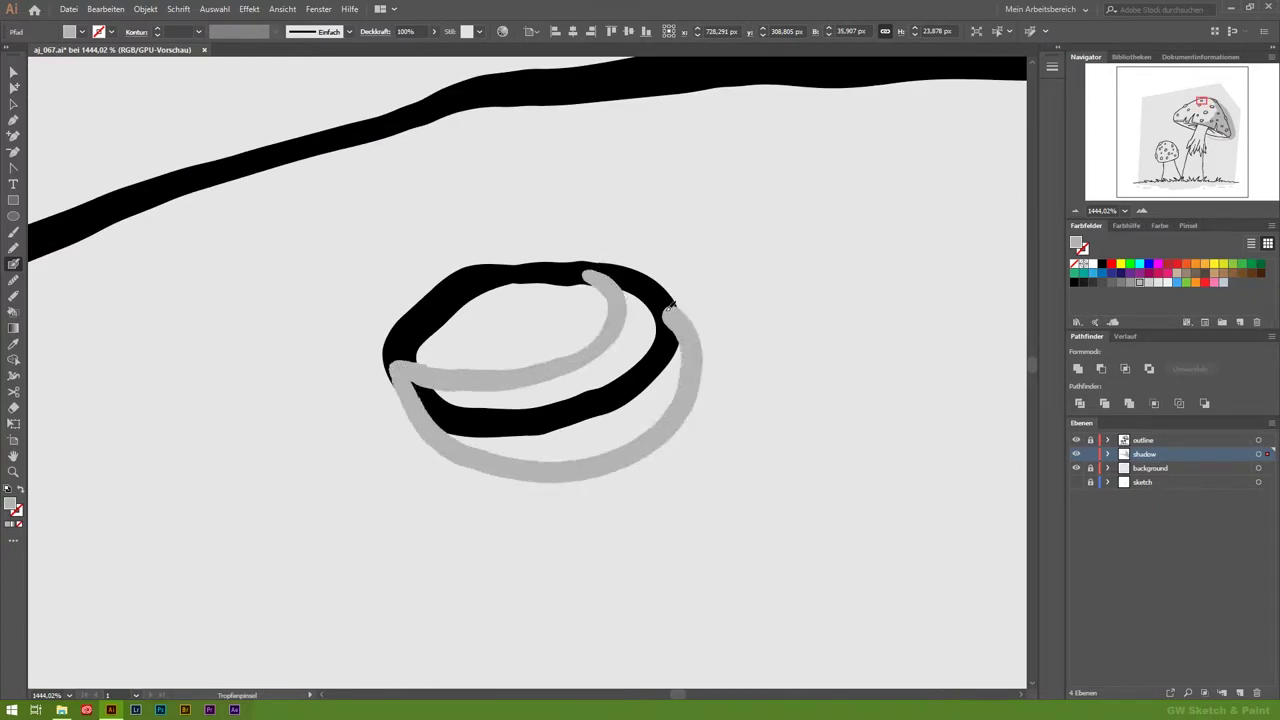
mouse_move(643, 378)
left_mouse_down()
mouse_move(646, 457)
mouse_move(843, 360)
left_mouse_up()
mouse_move(714, 336)
left_mouse_down()
mouse_move(655, 333)
mouse_move(443, 429)
mouse_move(623, 520)
mouse_move(657, 314)
mouse_move(610, 310)
left_mouse_up()
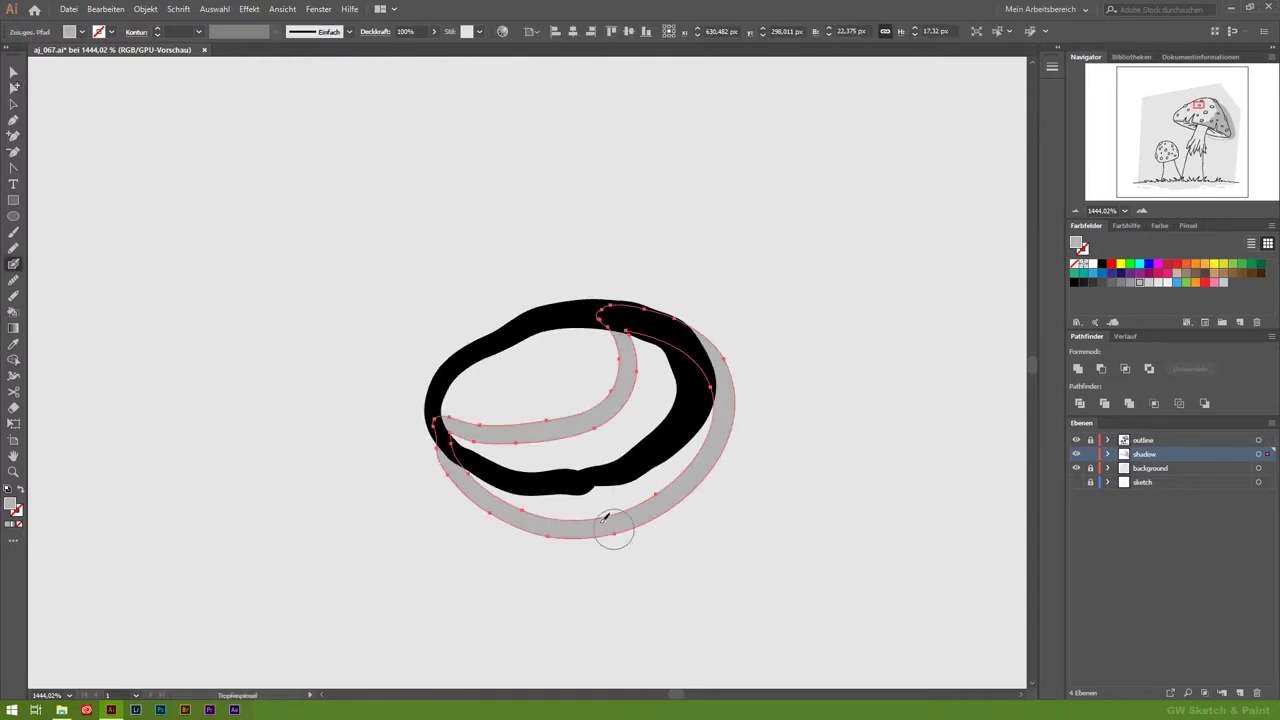
mouse_move(766, 389)
left_mouse_down()
mouse_move(280, 523)
mouse_move(747, 144)
mouse_move(991, 44)
left_mouse_up()
mouse_move(645, 225)
left_mouse_down()
mouse_move(486, 357)
mouse_move(686, 414)
mouse_move(657, 223)
left_mouse_up()
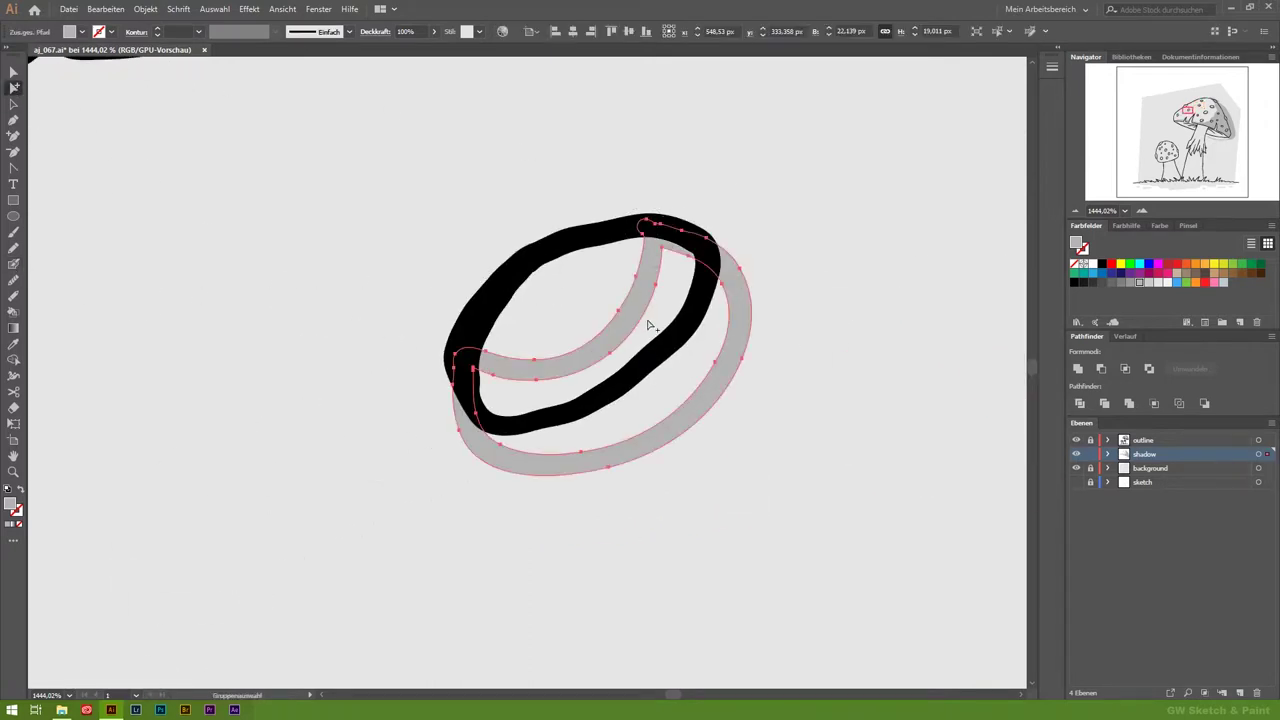
mouse_move(700, 417)
left_mouse_down()
mouse_move(540, 483)
mouse_move(640, 374)
mouse_move(323, 373)
left_mouse_up()
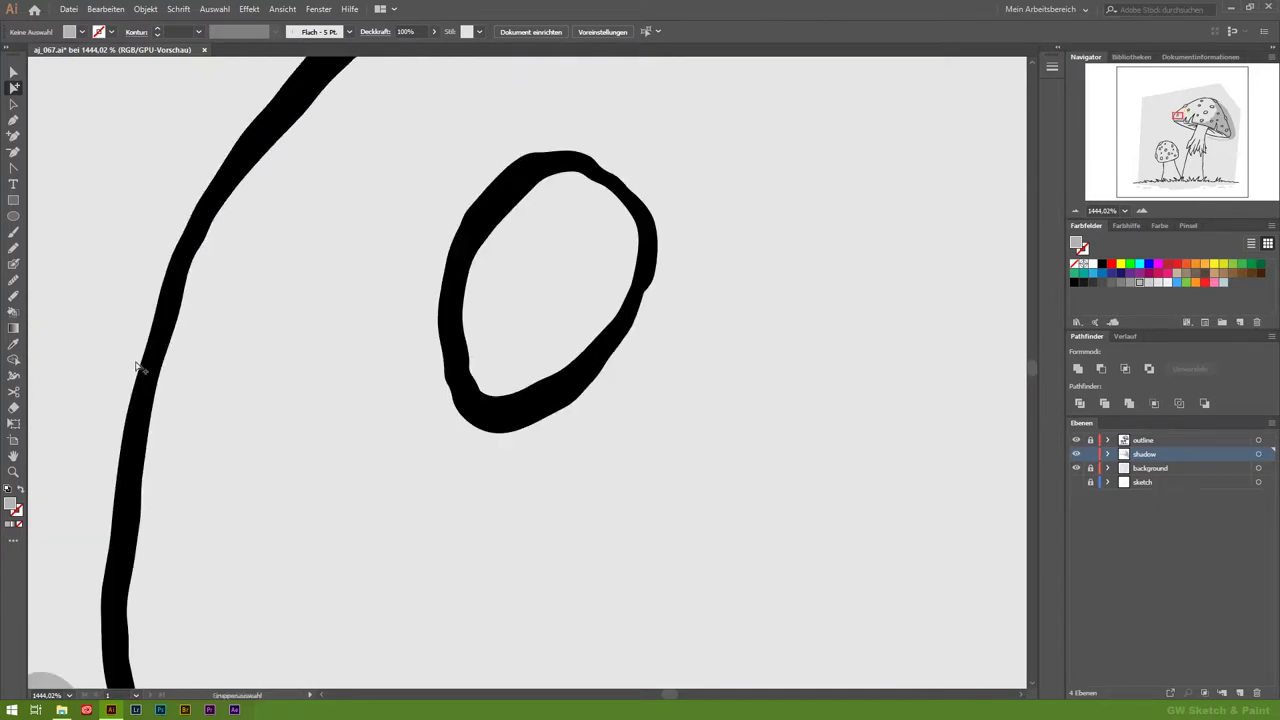
mouse_move(575, 165)
left_mouse_down()
mouse_move(526, 343)
mouse_move(623, 449)
mouse_move(608, 180)
mouse_move(568, 163)
left_mouse_up()
left_click(690, 285)
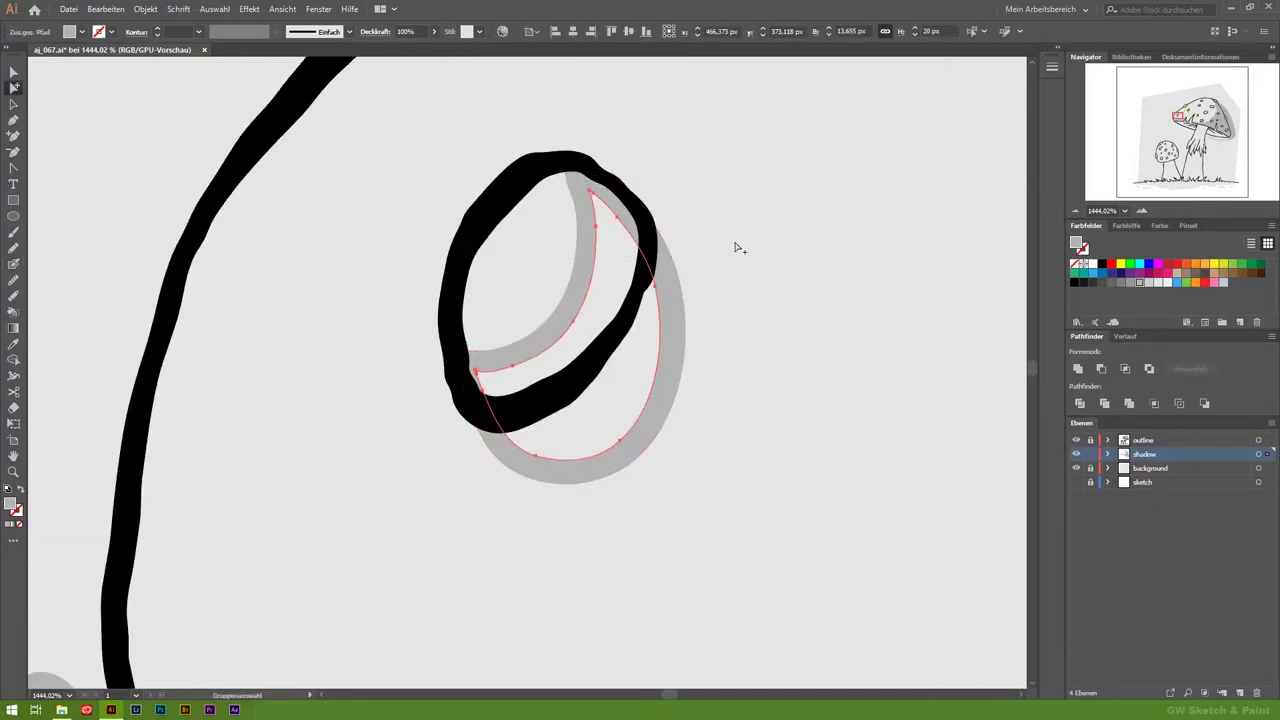
Step: Paint and fill a shadow ring inside the elongated spot, then move to the gills
key("z")
left_click(421, 473, "alt")
scroll(421, 473, "down", 5, "alt")
scroll(571, 403, "up", 4, "alt")
scroll(263, 351, "up", 3, "alt")
key("shift+b")
mouse_move(692, 167)
left_mouse_down()
mouse_move(586, 394)
mouse_move(271, 488)
mouse_move(686, 509)
mouse_move(732, 181)
mouse_move(690, 170)
left_mouse_up()
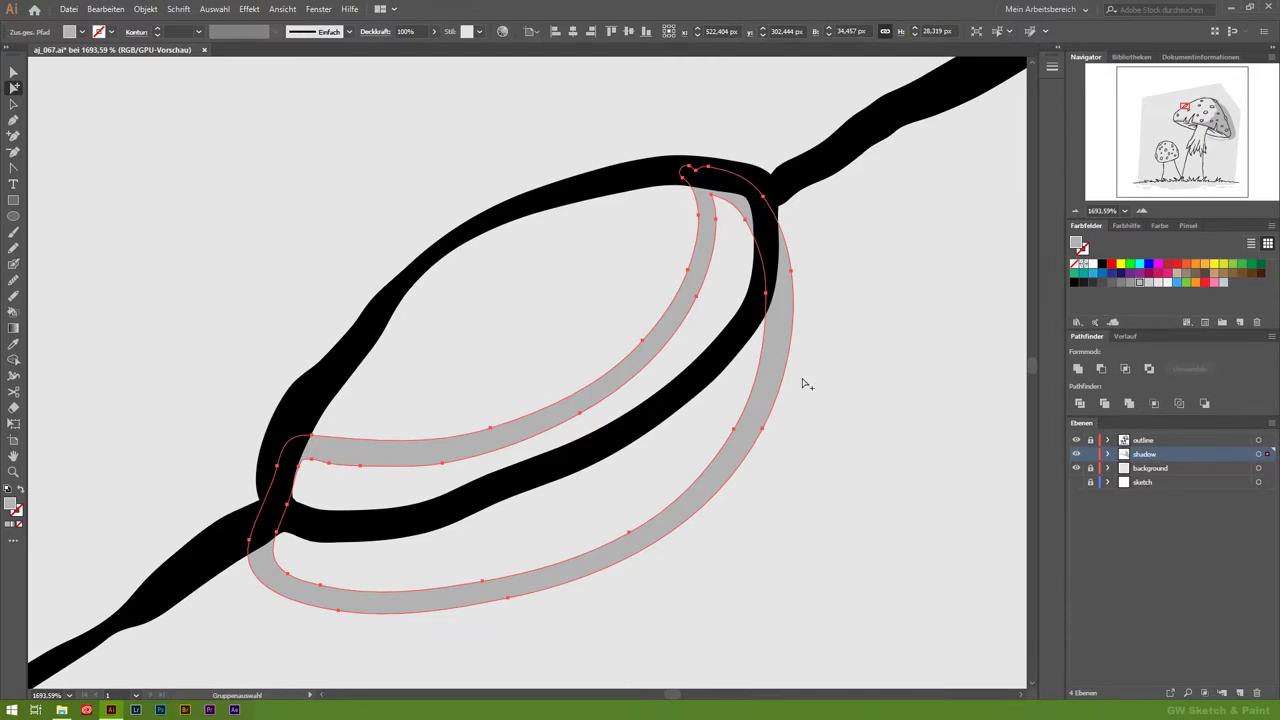
left_click_drag(646, 563, 575, 602)
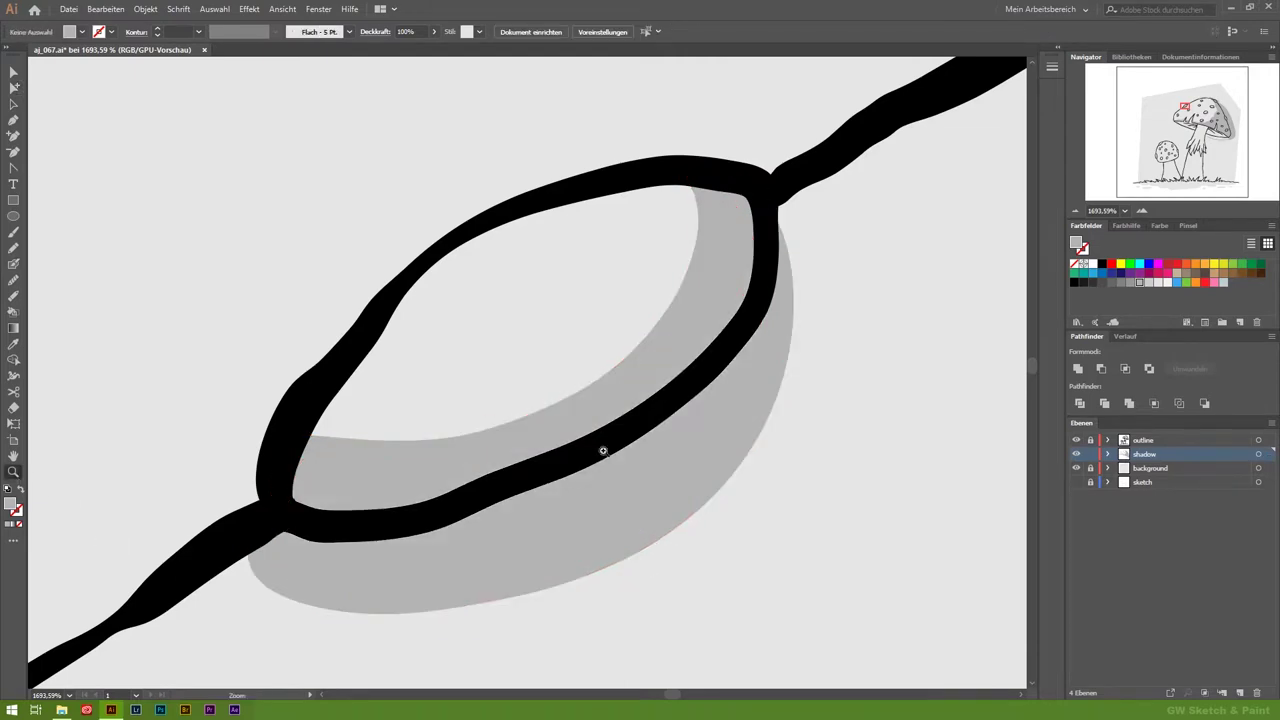
scroll(491, 421, "down", 10)
mouse_move(691, 591)
left_mouse_down()
mouse_move(602, 461)
mouse_move(371, 651)
mouse_move(663, 486)
mouse_move(408, 428)
mouse_move(500, 426)
left_mouse_up()
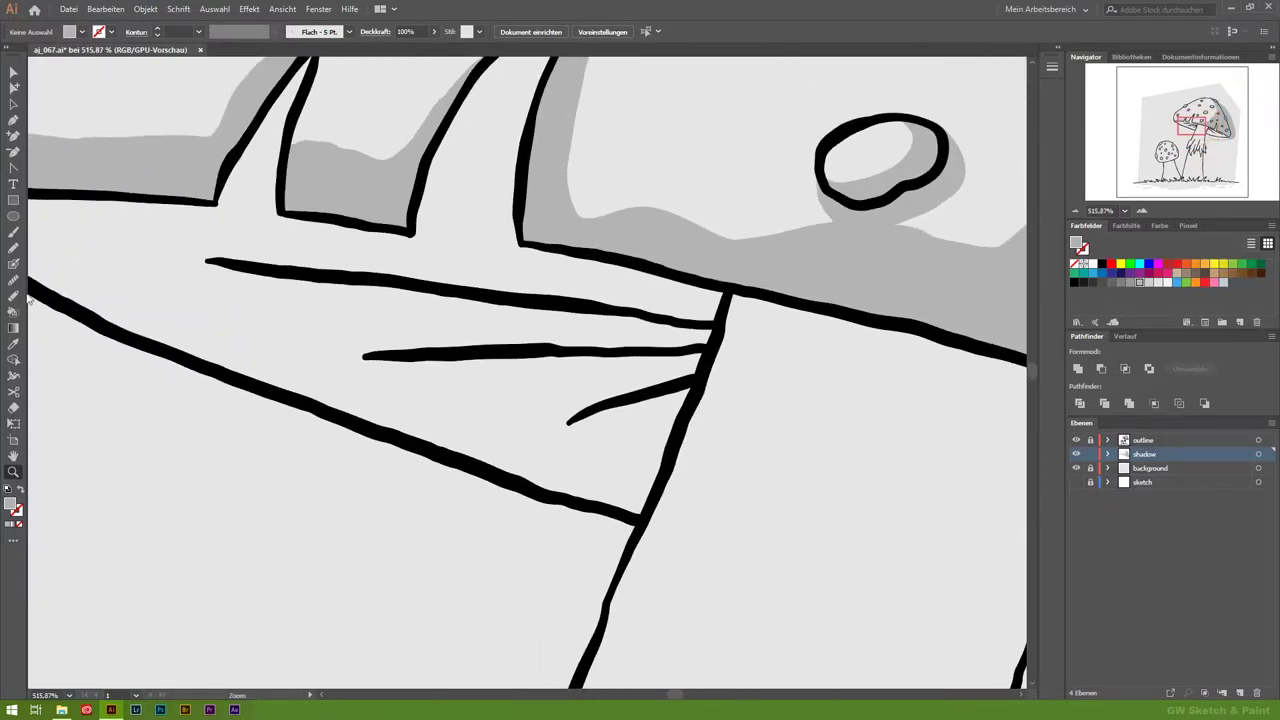
Step: Shade the short lower gill line and widen the shadow along the middle gill
mouse_move(686, 388)
left_mouse_down()
mouse_move(532, 452)
mouse_move(668, 388)
mouse_move(676, 370)
left_mouse_up()
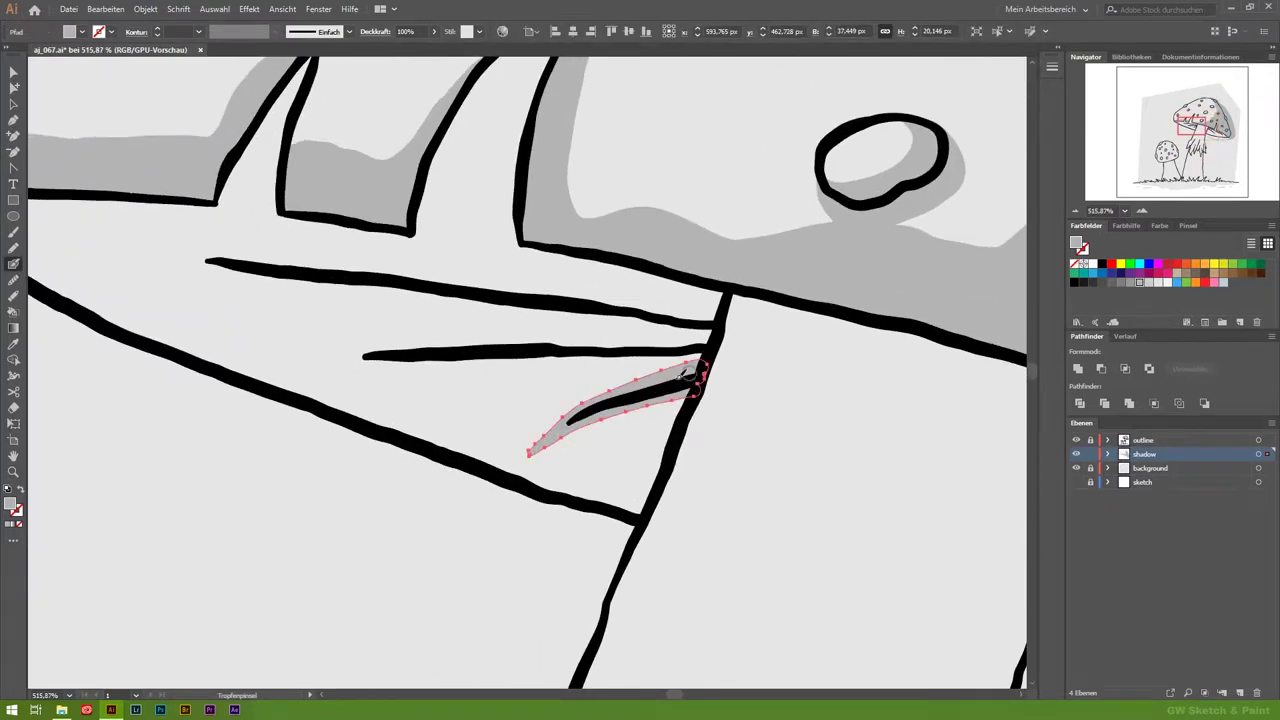
left_click_drag(310, 358, 708, 350)
left_click_drag(312, 356, 705, 332)
left_click_drag(396, 356, 704, 344)
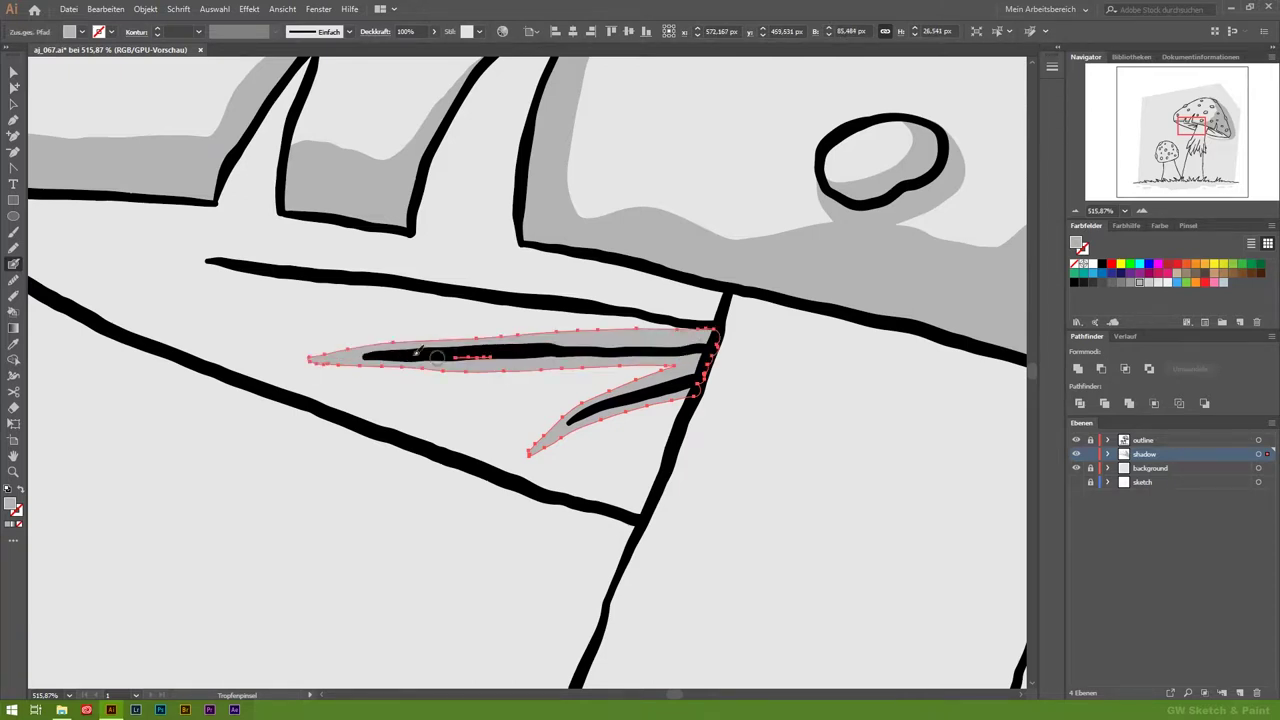
Step: Repaint the top gill line's shadow clear of the line and merge it with the others
left_click_drag(263, 265, 542, 298)
key("ctrl+z")
left_click_drag(140, 256, 312, 282)
key("ctrl+z")
left_click_drag(143, 262, 708, 326)
left_click_drag(215, 258, 714, 320)
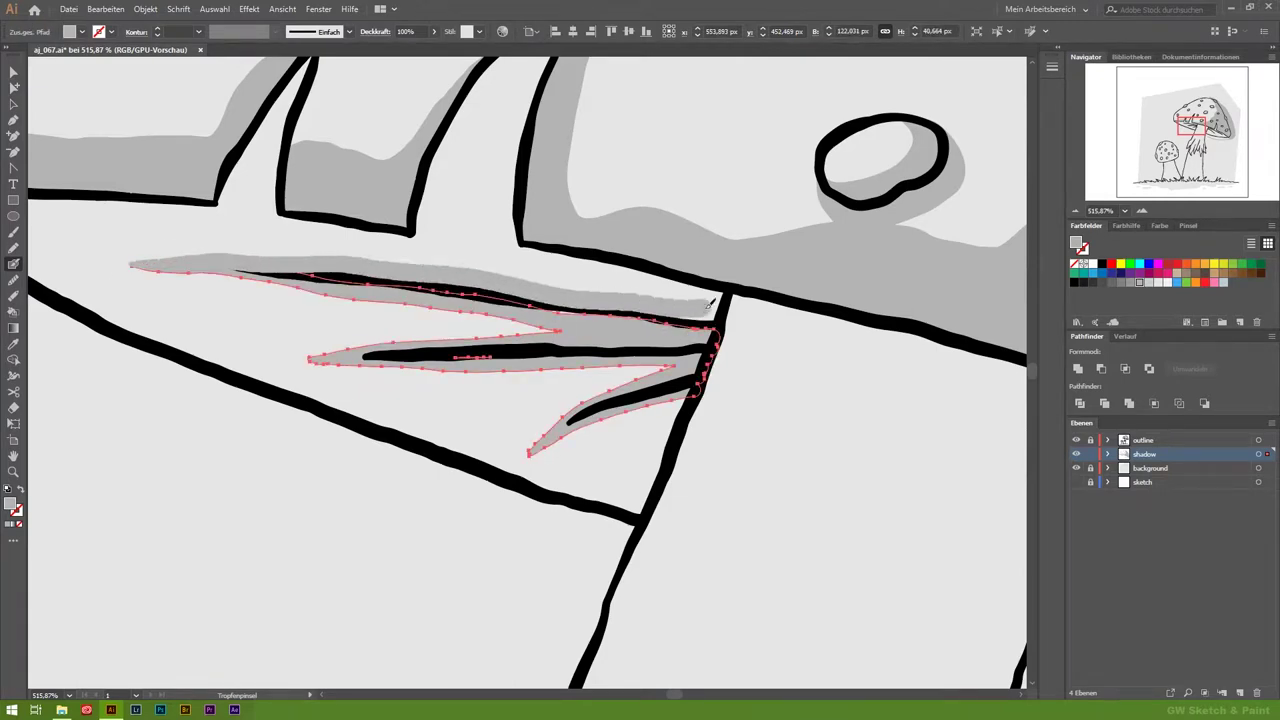
left_click_drag(550, 305, 612, 303)
left_click_drag(710, 322, 714, 320)
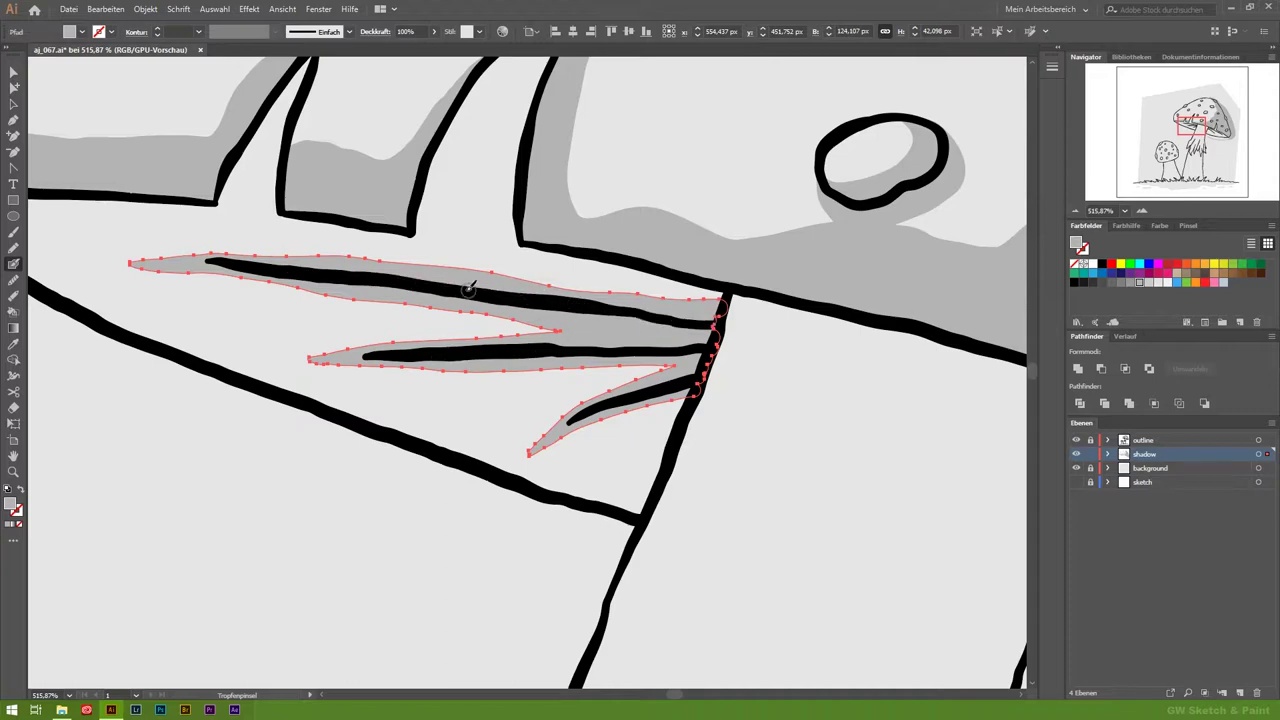
Step: Shade both sides of the first gill right of the stem
left_click_drag(739, 456, 428, 420)
mouse_move(1001, 579)
left_mouse_down()
mouse_move(718, 502)
mouse_move(450, 340)
left_mouse_up()
mouse_move(738, 540)
left_mouse_down()
mouse_move(465, 314)
mouse_move(457, 322)
left_mouse_up()
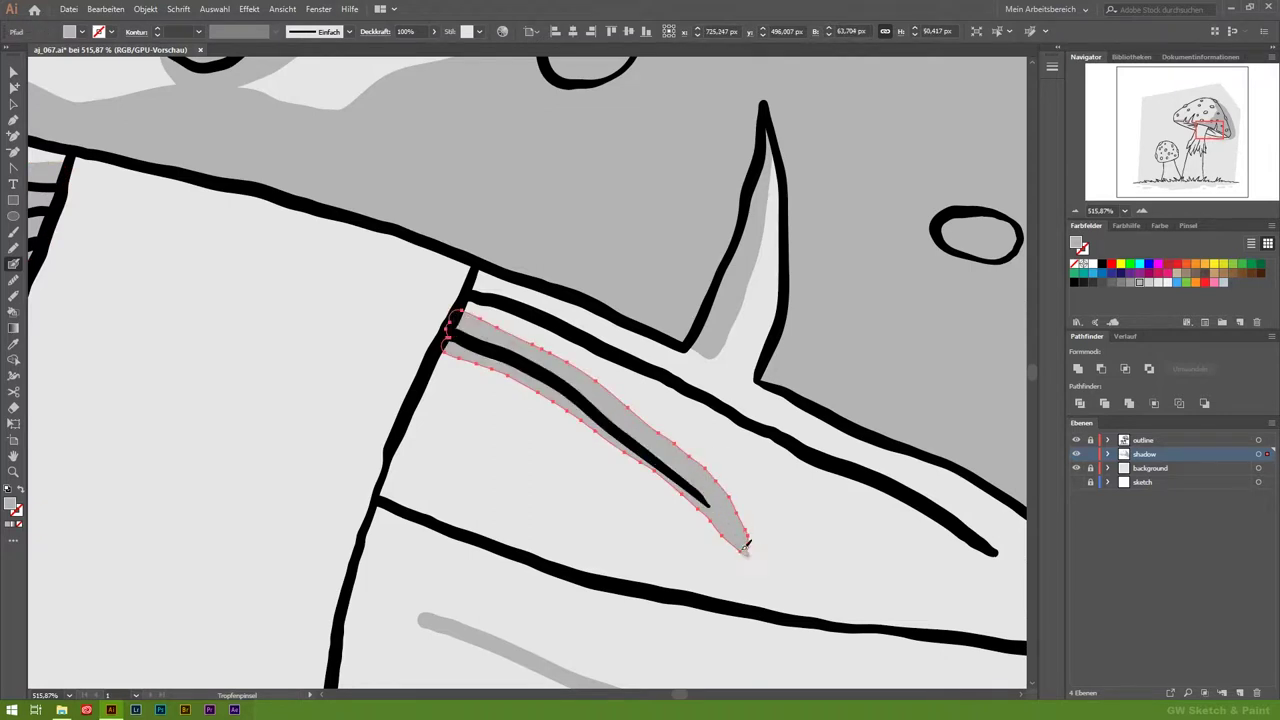
left_click_drag(748, 553, 505, 370)
left_click_drag(457, 320, 457, 320)
Step: Shade and smooth a grey shadow around the long gill line right of the stem
left_click_drag(729, 623, 569, 577)
left_click_drag(893, 543, 450, 308)
left_click_drag(306, 254, 903, 537)
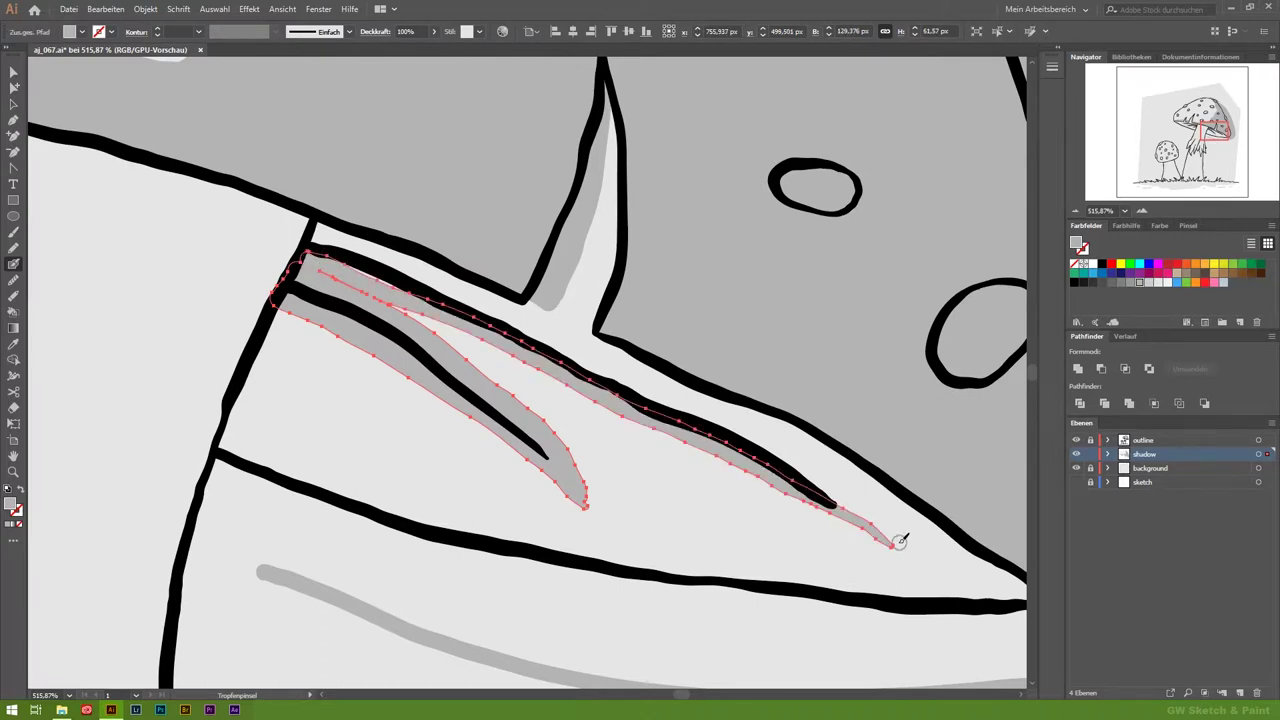
mouse_move(335, 228)
left_mouse_down()
mouse_move(320, 237)
mouse_move(484, 319)
left_mouse_up()
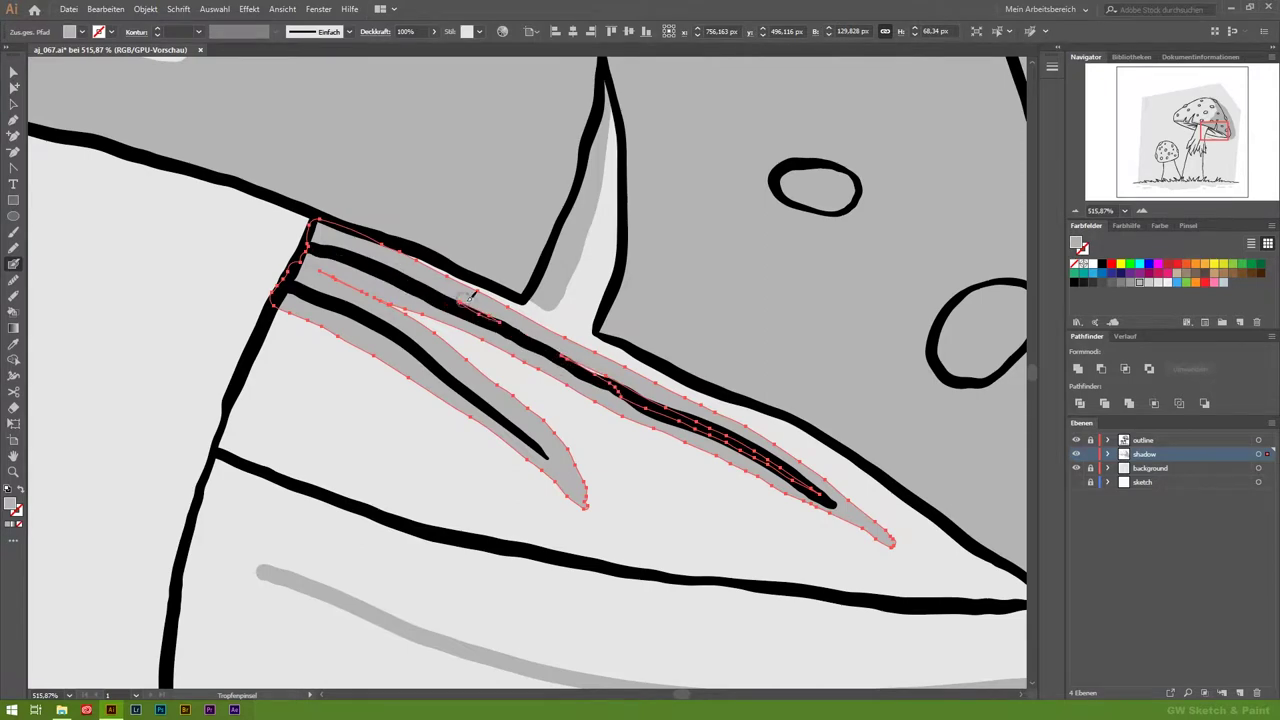
left_click_drag(625, 376, 697, 428)
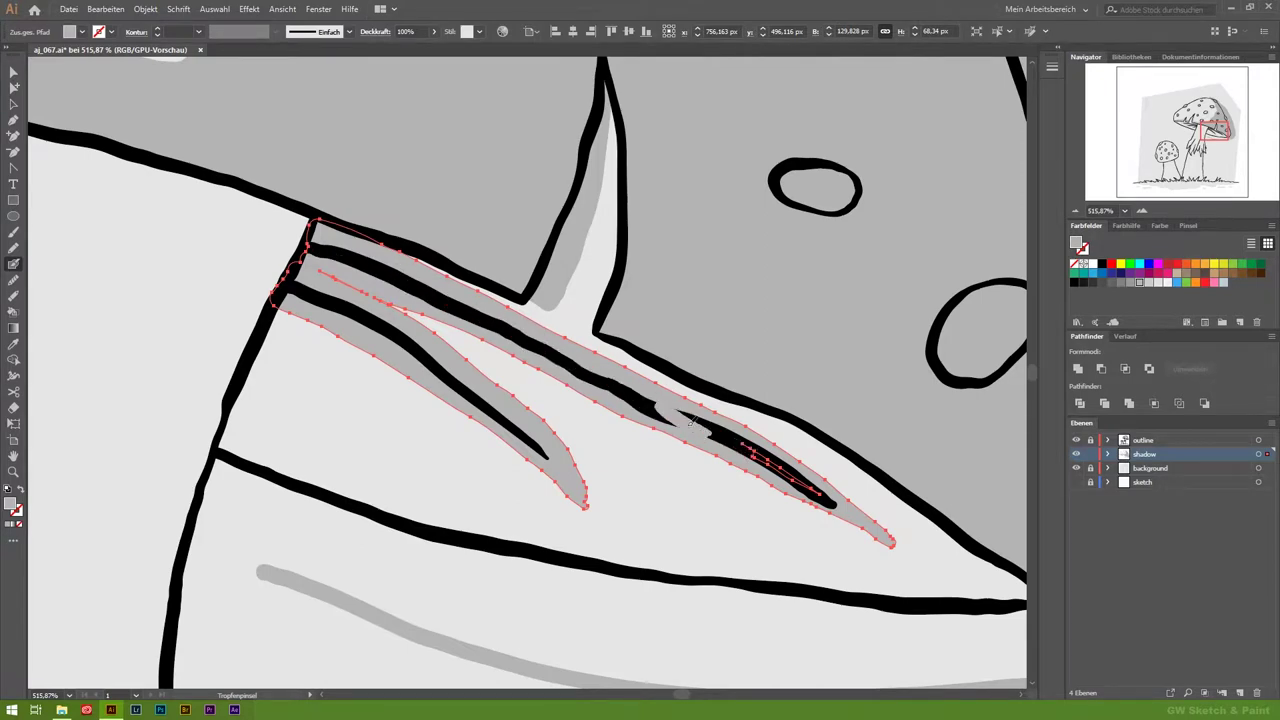
left_click_drag(787, 469, 792, 472)
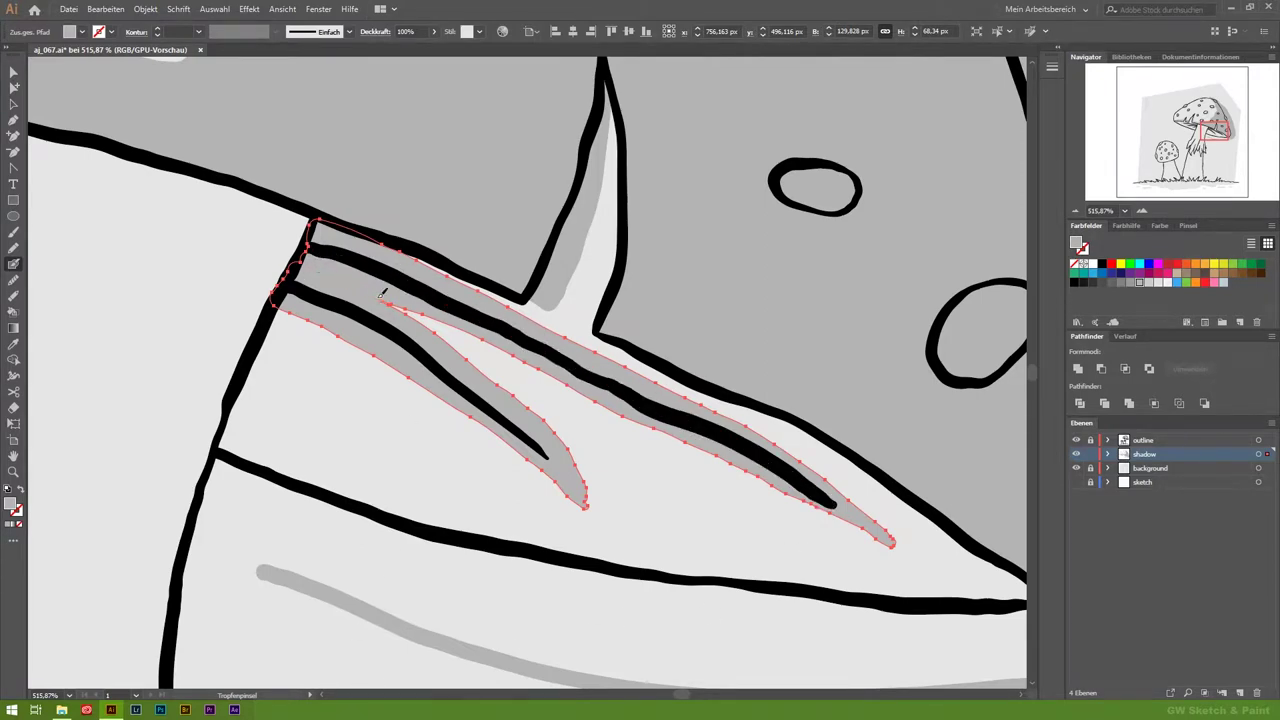
scroll(729, 553, "down", 5)
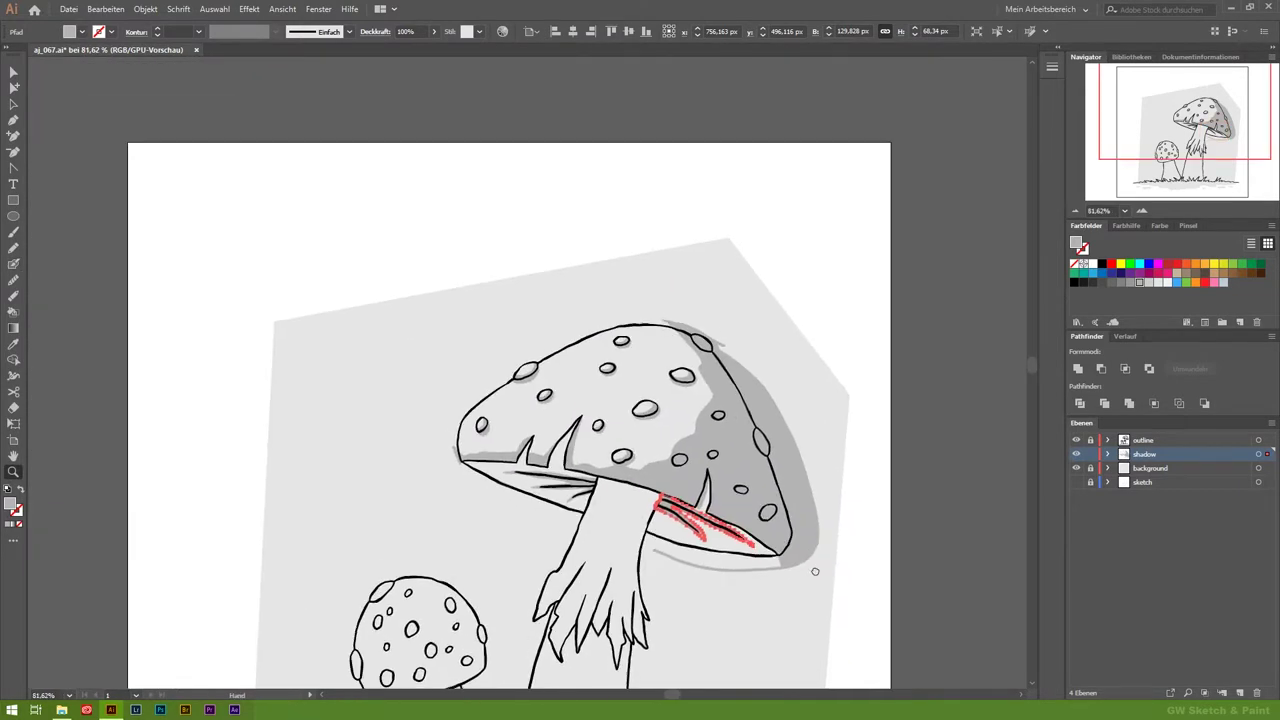
Step: Paint grey Blob Brush shadows down the big stem's right edge and along three root strands, then fill the root shadow
scroll(49, 251, "up", 4)
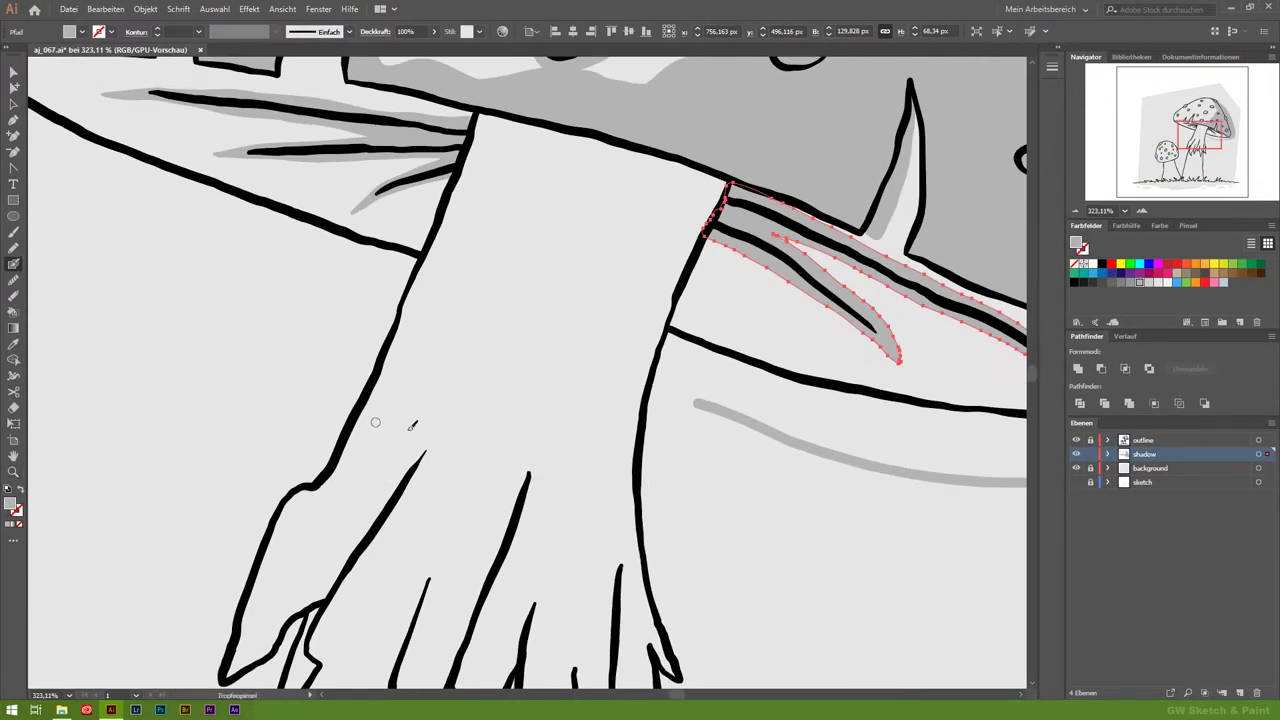
mouse_move(524, 242)
left_mouse_down()
mouse_move(586, 436)
mouse_move(660, 197)
left_mouse_up()
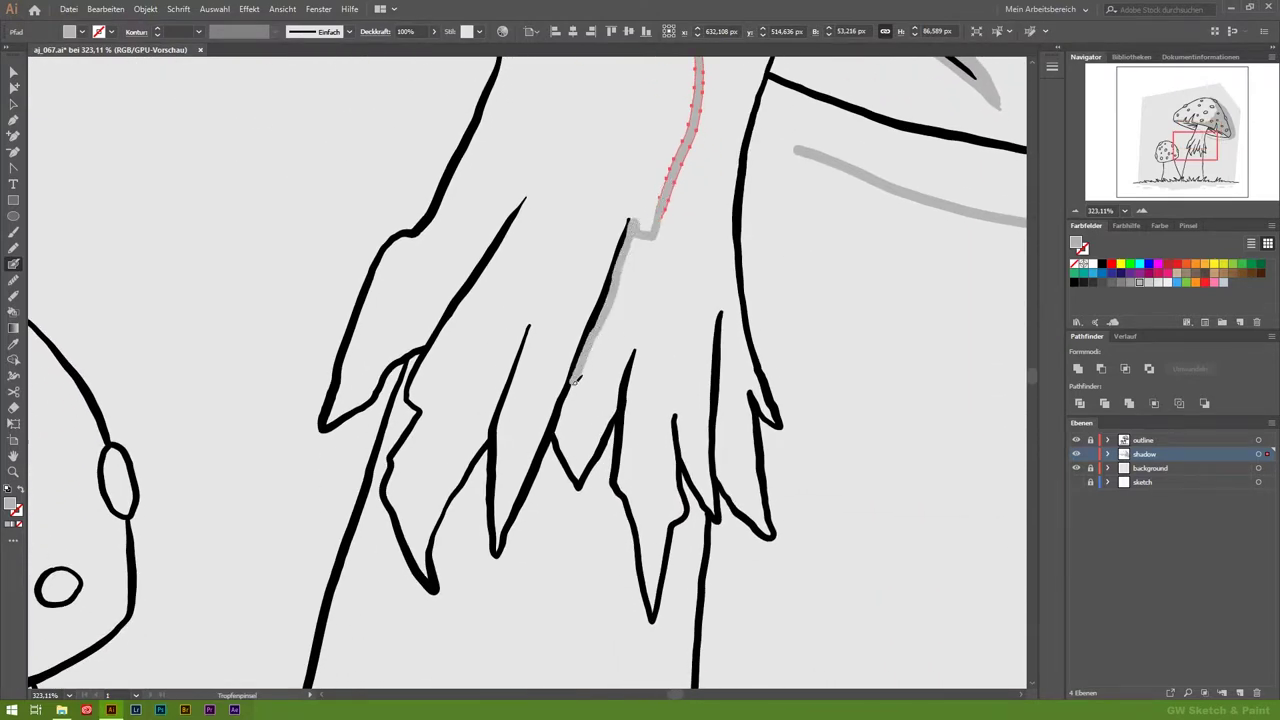
left_click_drag(634, 373, 652, 605)
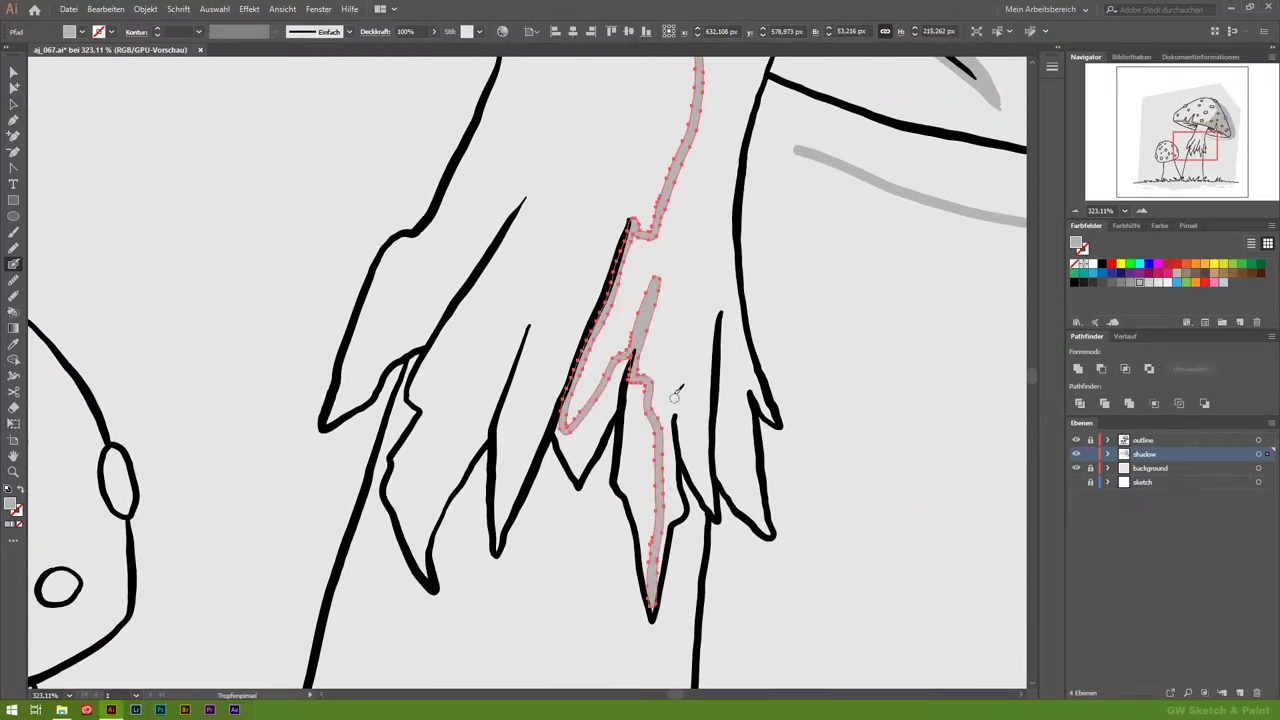
left_click_drag(580, 296, 497, 548)
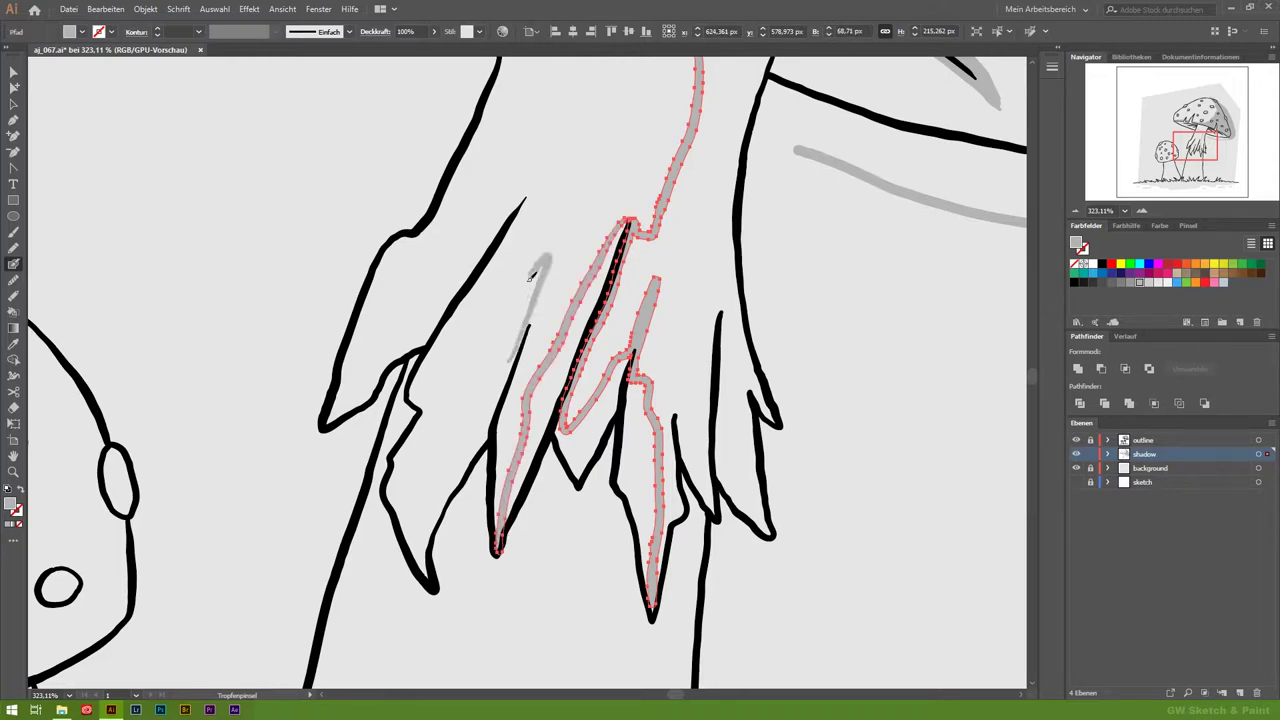
left_click_drag(433, 470, 427, 576)
mouse_move(515, 168)
left_mouse_down()
mouse_move(400, 340)
mouse_move(326, 420)
mouse_move(420, 398)
left_mouse_up()
left_click(13, 471)
mouse_move(307, 465)
left_mouse_down()
mouse_move(614, 200)
mouse_move(545, 390)
mouse_move(686, 200)
mouse_move(536, 425)
left_mouse_up()
left_click(670, 236)
Step: Fill the gap between skirt shadows and extend grey shadow down the black lines to their tips
left_click_drag(627, 634, 623, 278)
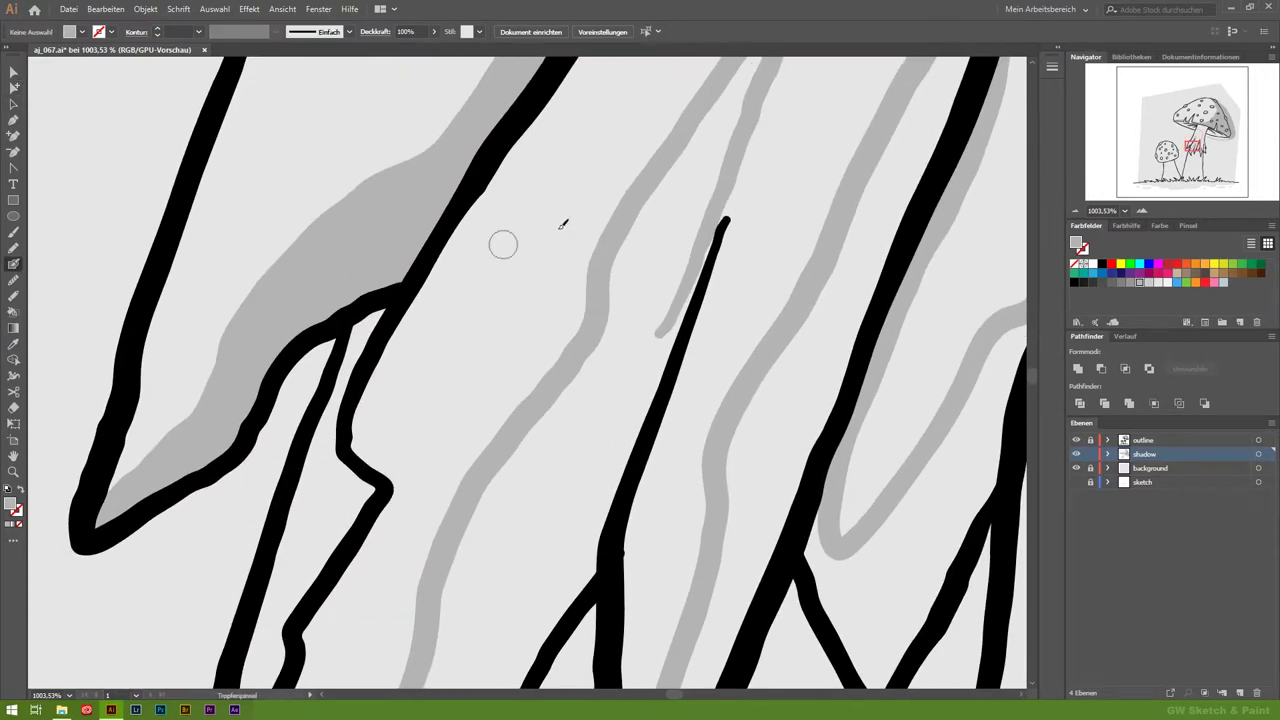
mouse_move(672, 345)
left_mouse_down()
mouse_move(606, 557)
mouse_move(686, 266)
mouse_move(540, 490)
left_mouse_up()
left_click_drag(614, 567, 656, 362)
mouse_move(600, 280)
left_mouse_down()
mouse_move(528, 470)
mouse_move(552, 535)
left_mouse_up()
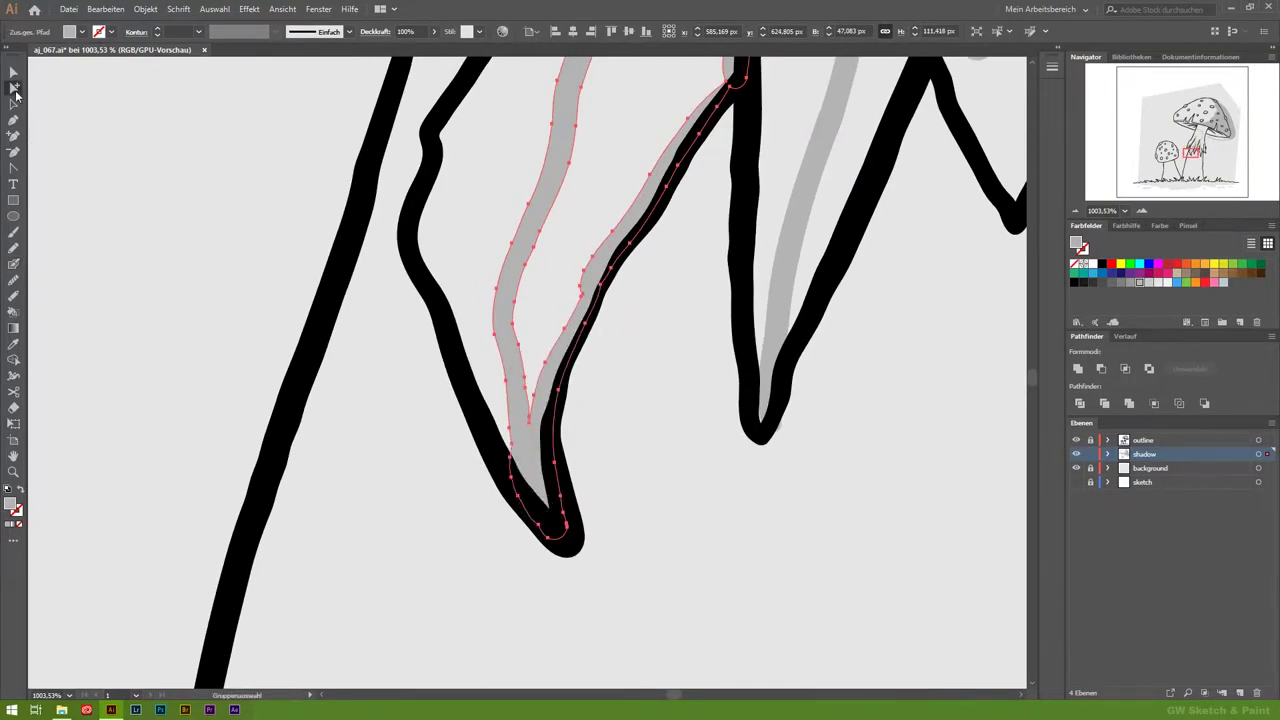
left_click(565, 570)
Step: Paint grey shadow up along another skirt line, extending it past the shape's top
mouse_move(563, 571)
left_mouse_down()
mouse_move(635, 519)
mouse_move(609, 545)
left_mouse_up()
left_click_drag(531, 562, 670, 255)
mouse_move(683, 350)
left_mouse_down()
mouse_move(763, 310)
mouse_move(668, 640)
left_mouse_up()
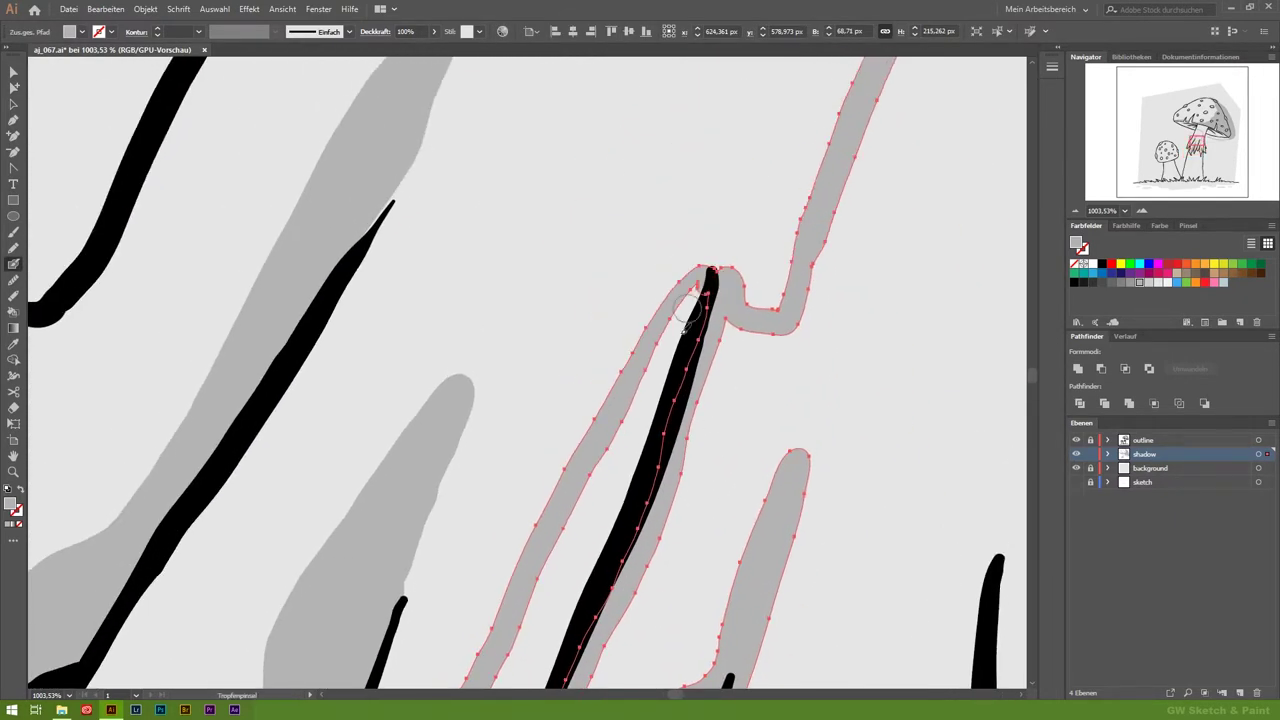
left_click_drag(682, 300, 733, 192)
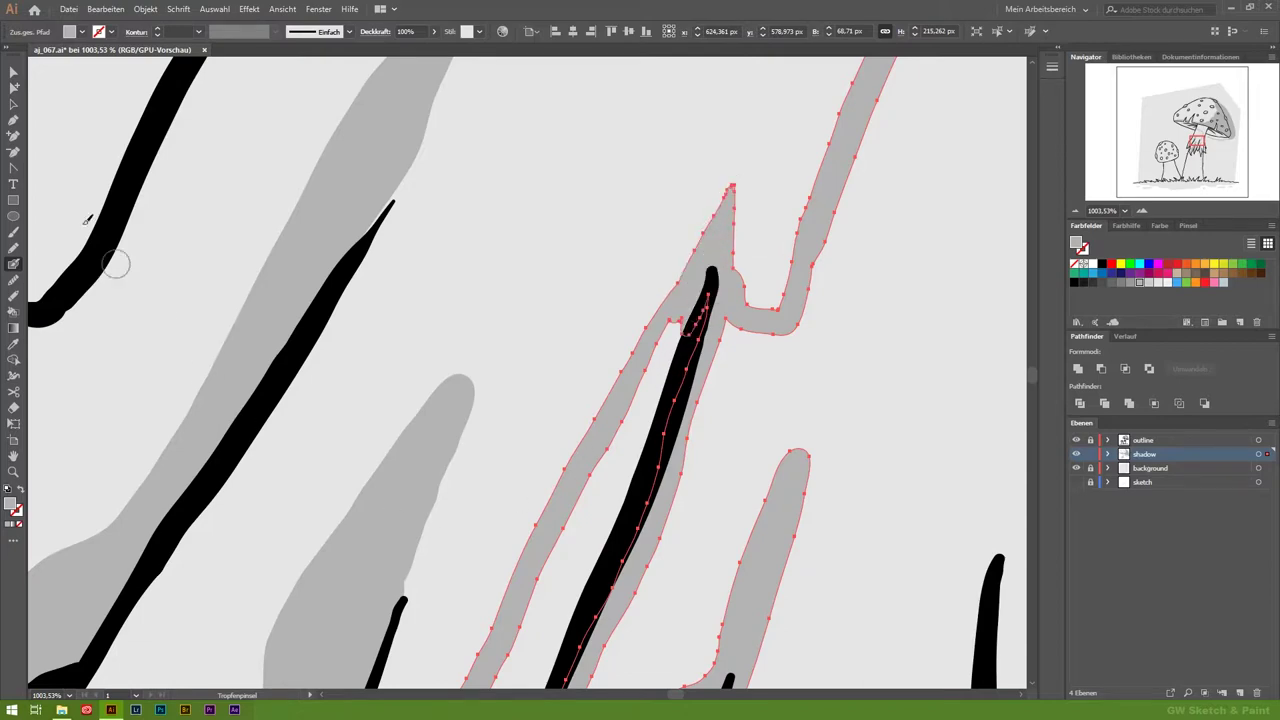
left_click(800, 345)
Step: Extend the shadow along the outlines' lower ends and paint shadow down the stem to the wavy stroke
left_click_drag(800, 345, 780, 94)
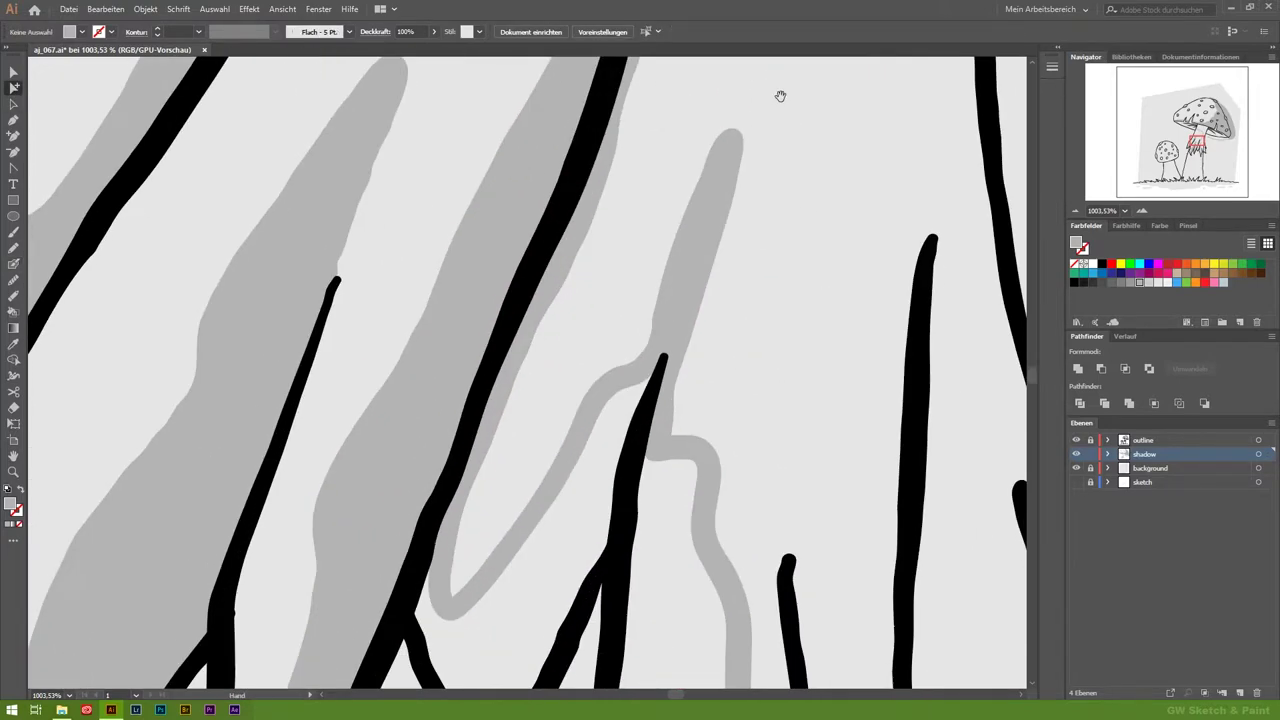
left_click_drag(740, 430, 643, 188)
mouse_move(690, 480)
left_mouse_down()
mouse_move(691, 360)
mouse_move(731, 167)
left_mouse_up()
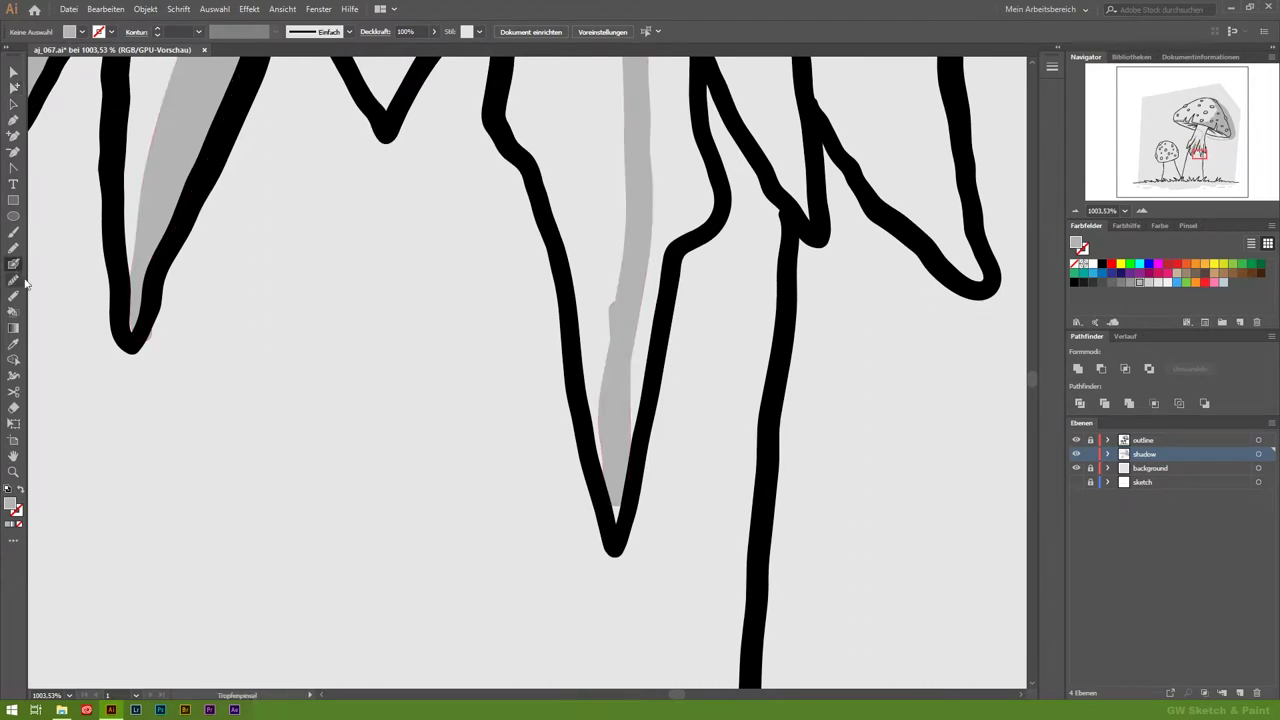
mouse_move(619, 519)
left_mouse_down()
mouse_move(666, 220)
mouse_move(588, 512)
mouse_move(612, 440)
mouse_move(606, 322)
mouse_move(720, 485)
mouse_move(905, 638)
left_mouse_up()
scroll(700, 363, "down", 5)
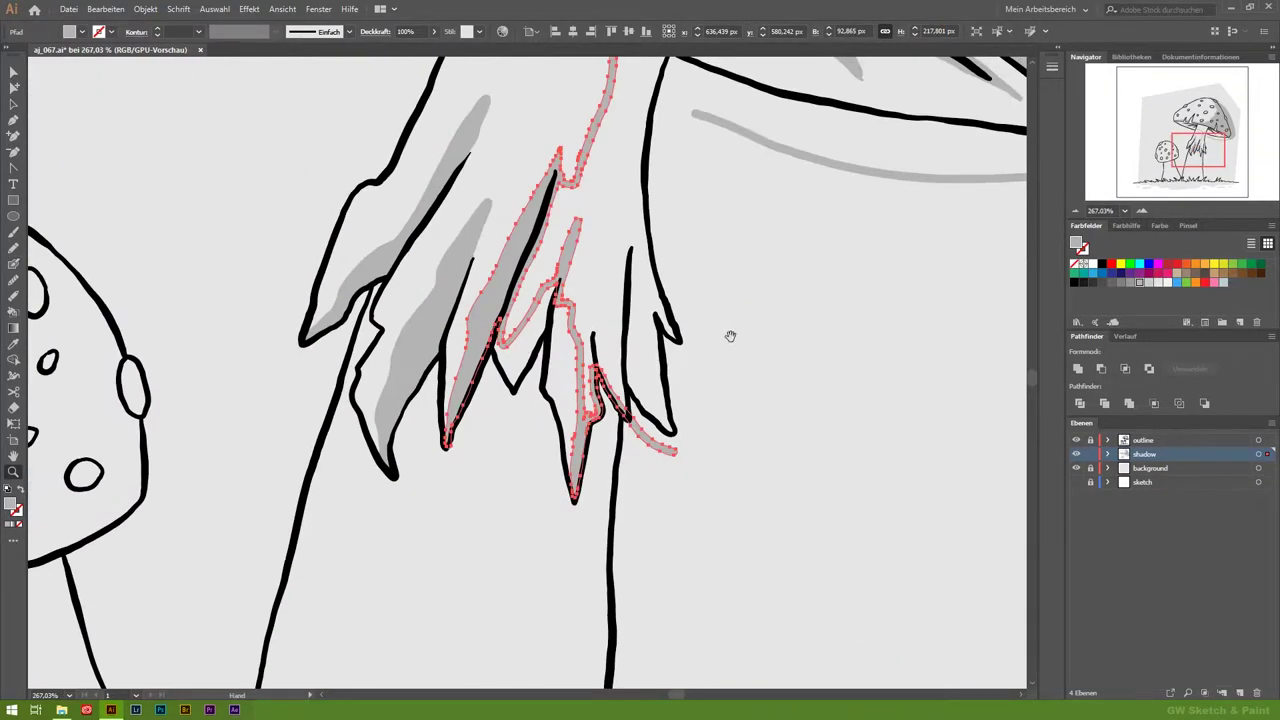
scroll(686, 357, "up", 2)
scroll(528, 374, "up", 2)
left_click_drag(559, 91, 470, 393)
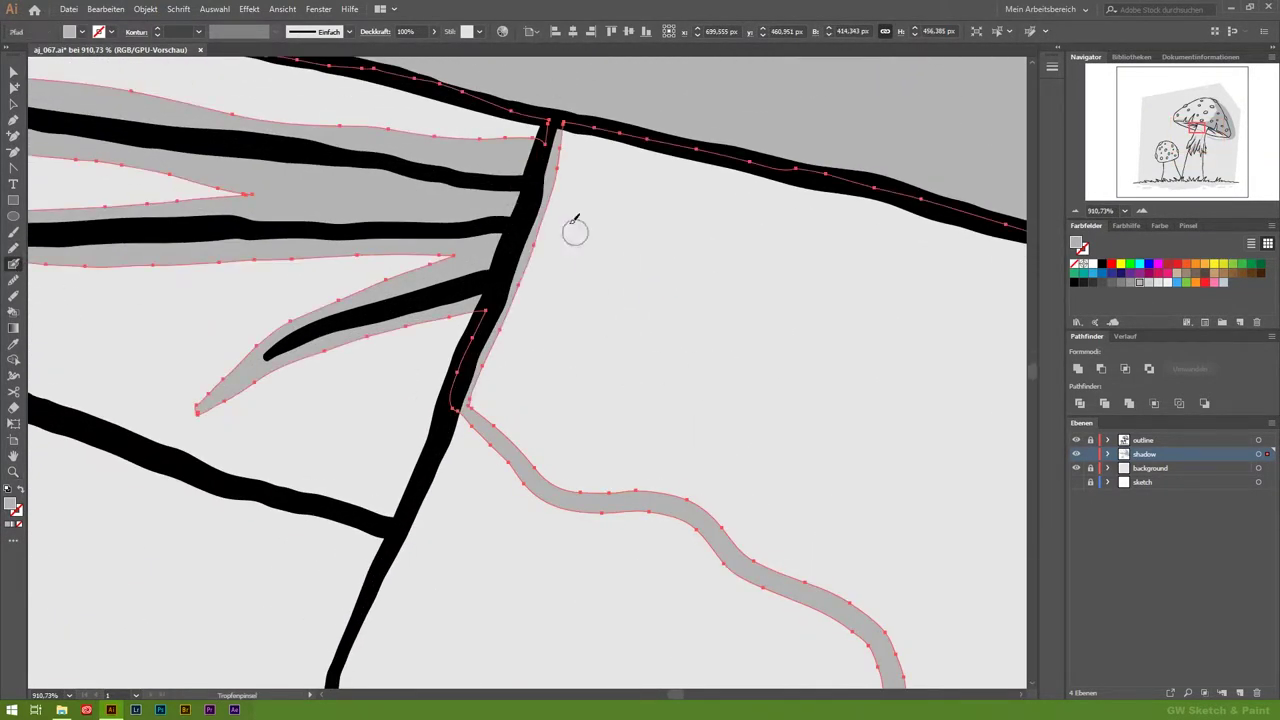
Step: Shade the stem's left edge and paint a long grey shadow down its right side
scroll(595, 275, "down", 3)
scroll(600, 300, "right", 3)
left_click_drag(795, 200, 715, 352)
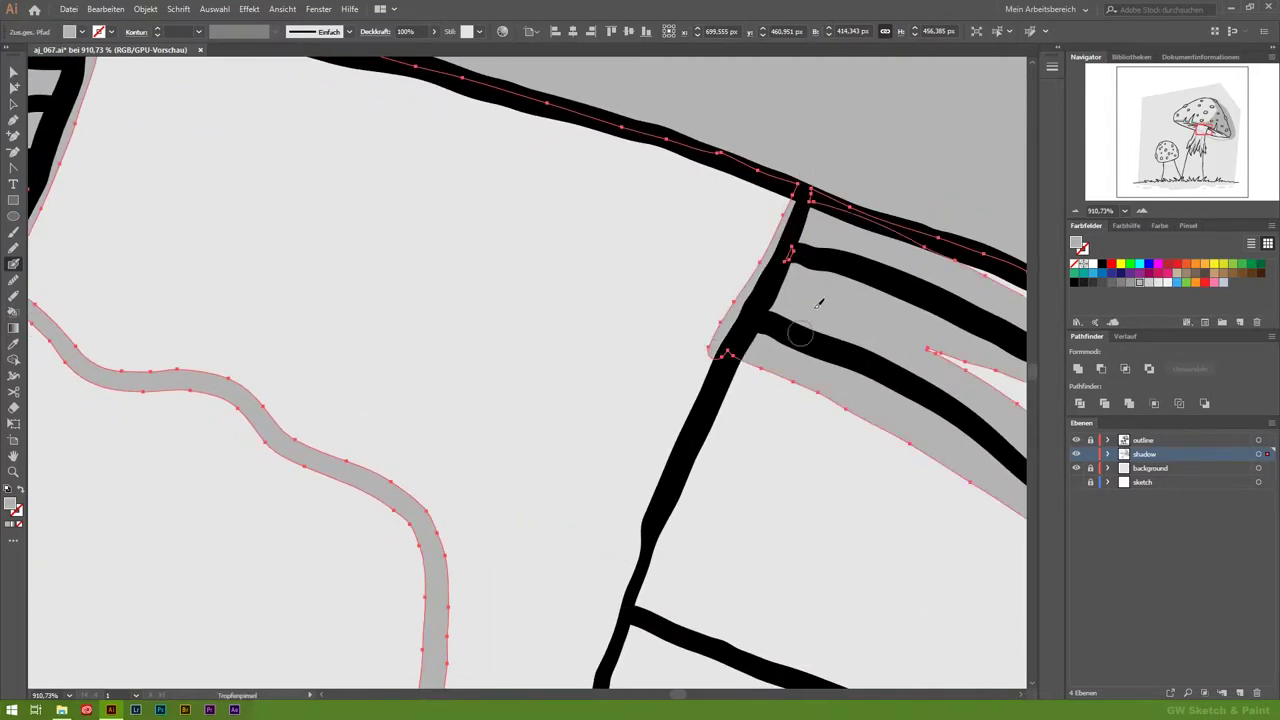
left_click_drag(743, 524, 790, 320)
mouse_move(795, 115)
left_mouse_down()
mouse_move(686, 345)
mouse_move(668, 512)
left_mouse_up()
left_click_drag(714, 557, 664, 360)
scroll(663, 362, "down", 5)
scroll(700, 400, "down", 3)
left_click_drag(663, 60, 766, 594)
scroll(809, 594, "down", 5)
mouse_move(675, 152)
left_mouse_down()
mouse_move(703, 286)
mouse_move(594, 636)
left_mouse_up()
left_click(791, 386)
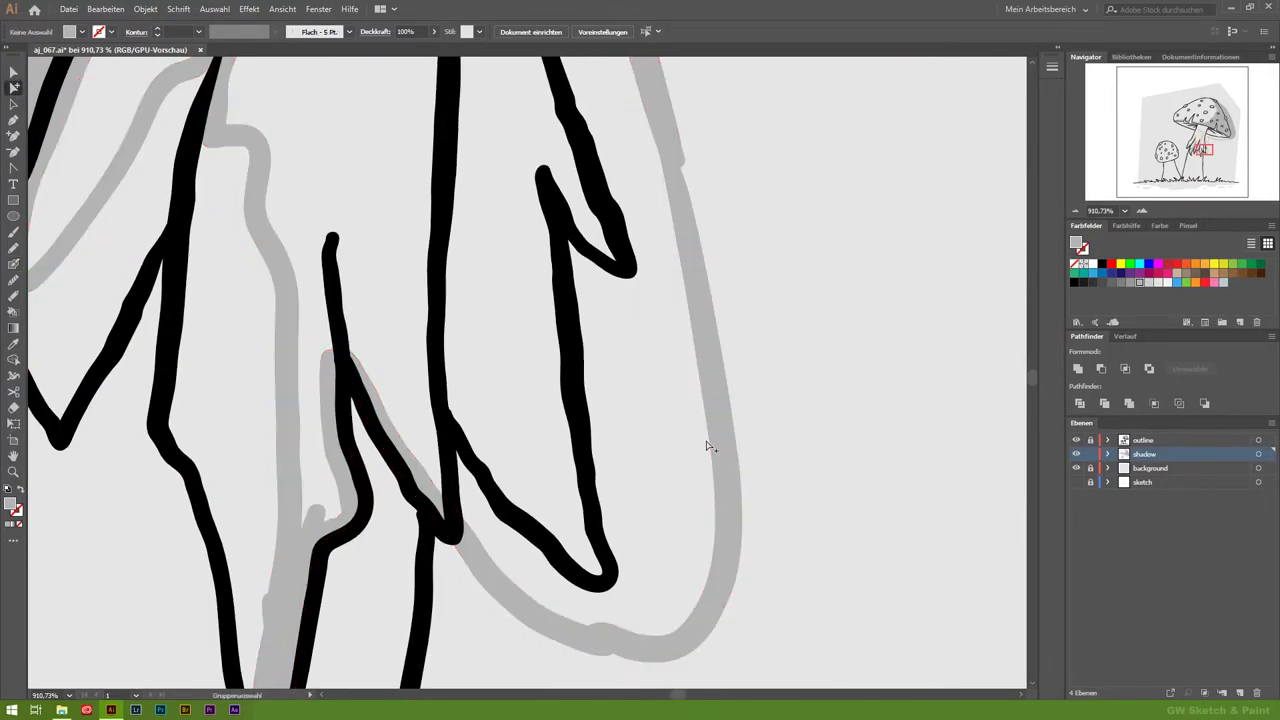
Step: Select the merged shadow shapes to check them, then deselect
left_click(708, 455)
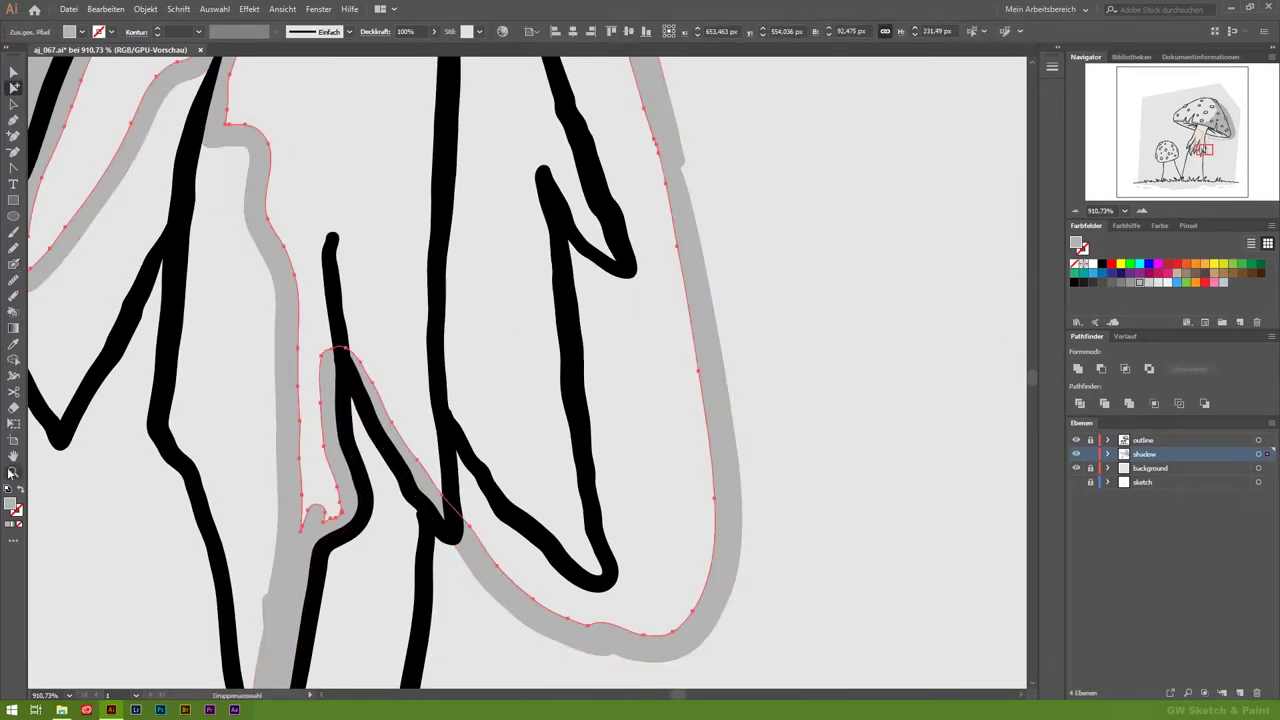
scroll(465, 505, "down", 5)
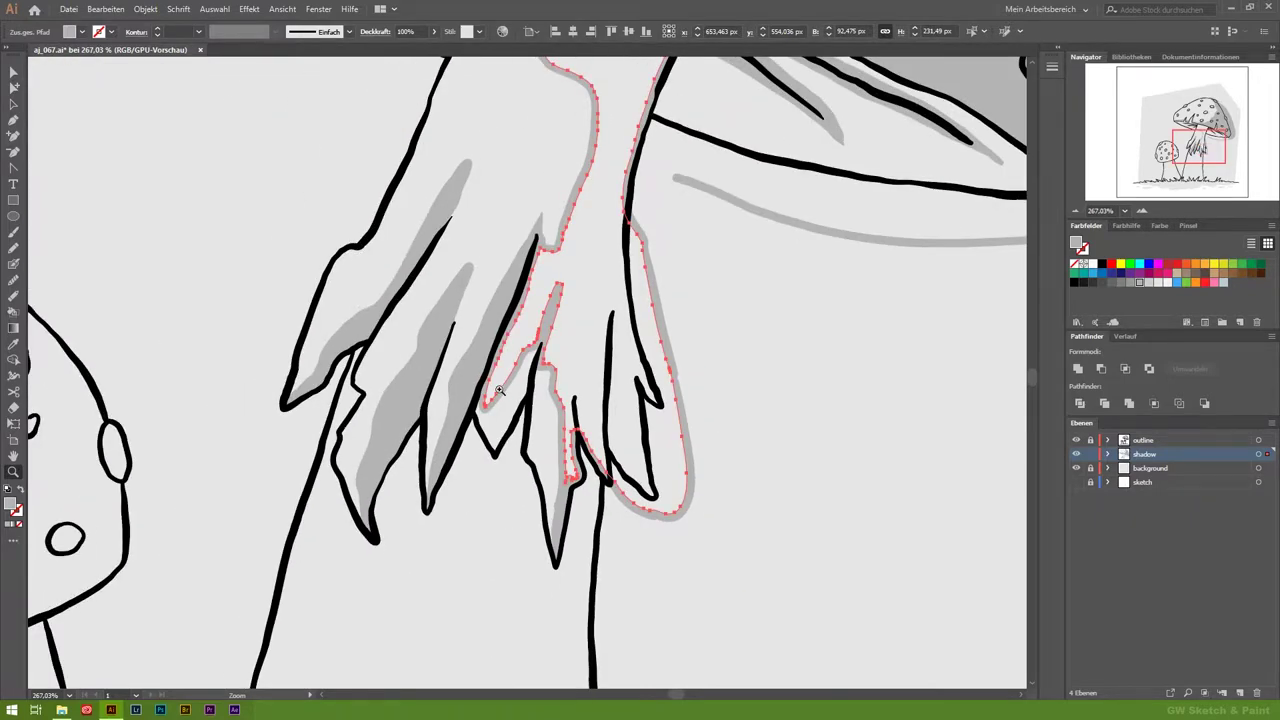
scroll(499, 390, "down", 2)
scroll(600, 431, "up", 3)
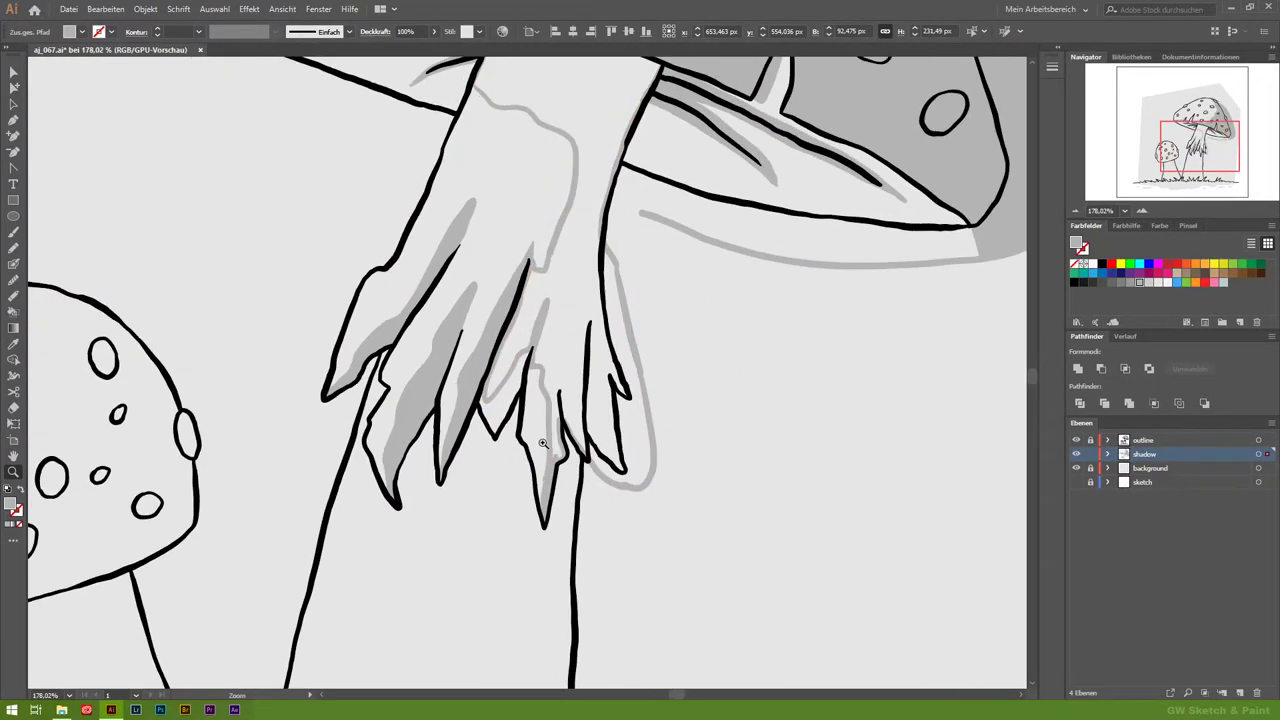
scroll(675, 398, "up", 3)
left_click(20, 490)
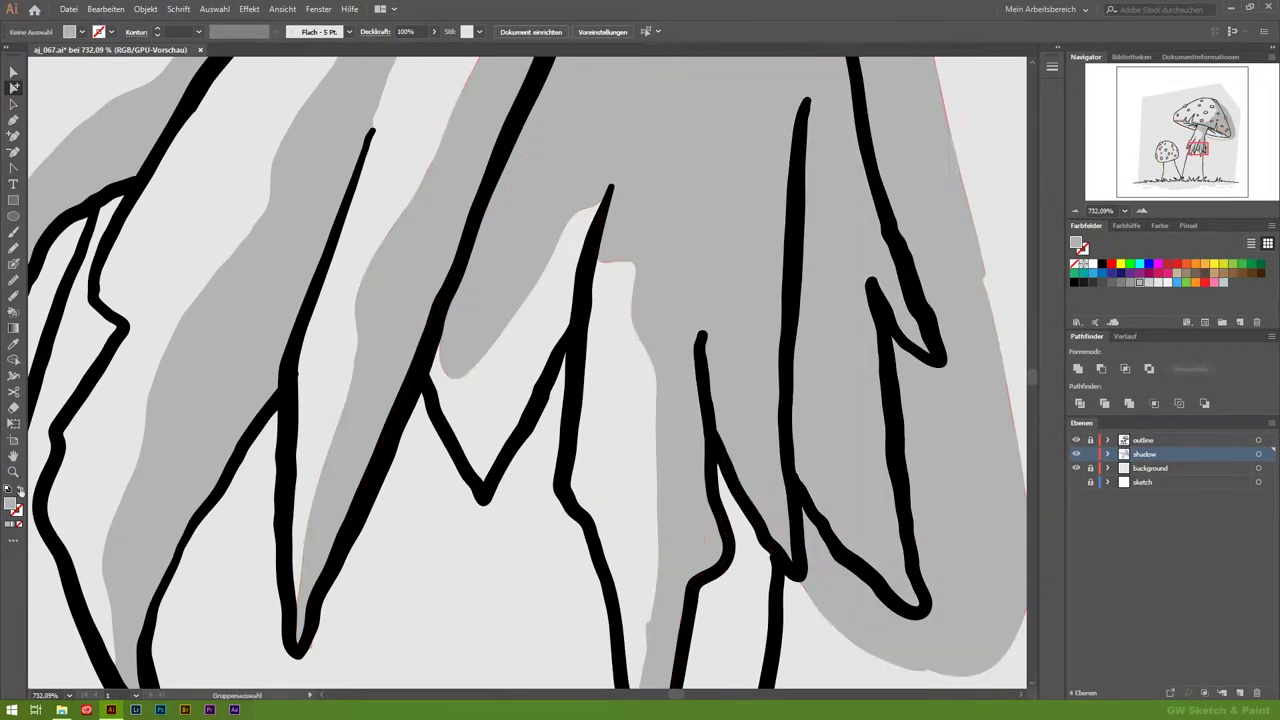
scroll(706, 570, "down", 7)
scroll(800, 566, "down", 2)
scroll(700, 480, "up", 2)
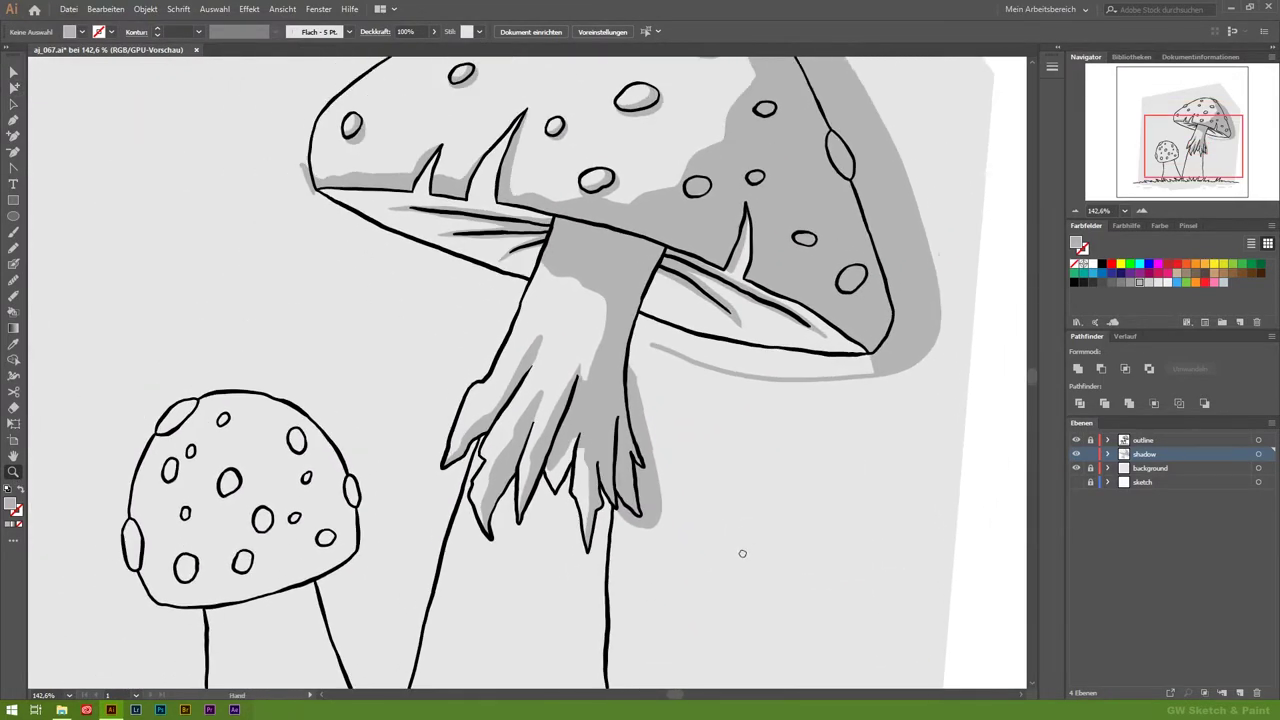
Step: Zoom to the big stem's base and shade four grass blades with grey shadow strokes
scroll(743, 551, "down", 1)
scroll(772, 458, "down", 2)
scroll(743, 491, "down", 4)
scroll(743, 491, "left", 1)
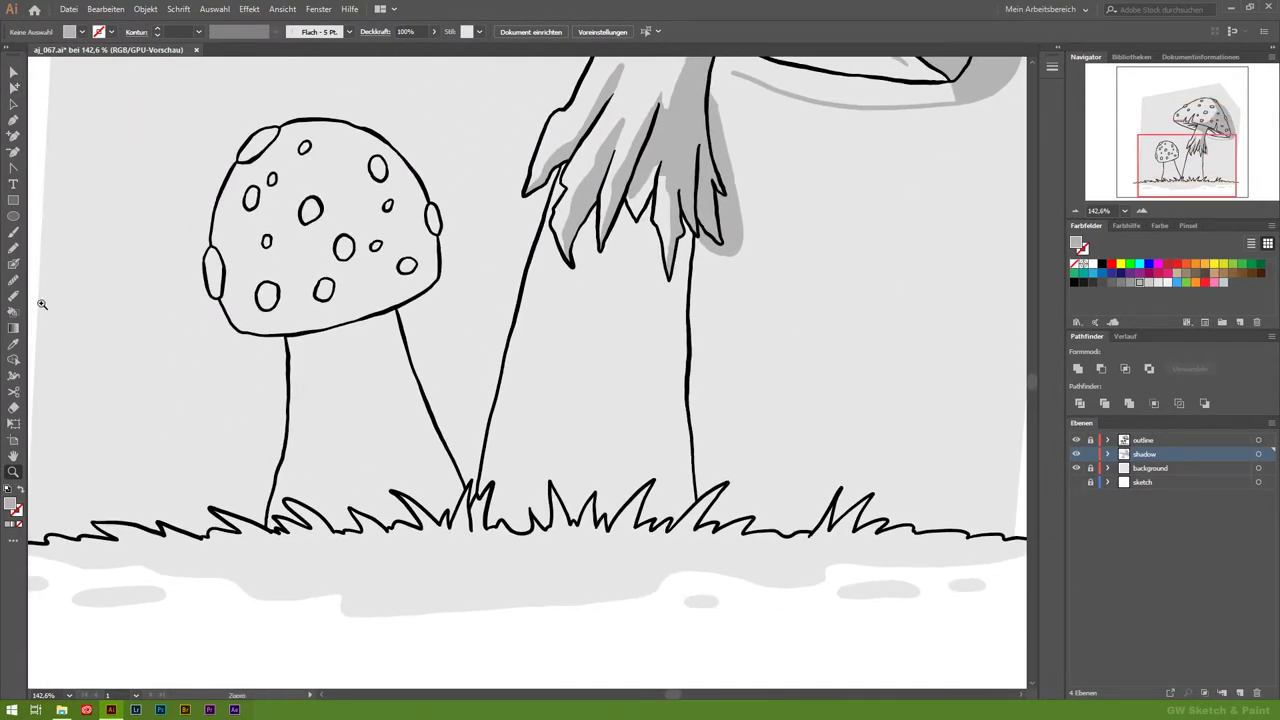
scroll(577, 284, "up", 3)
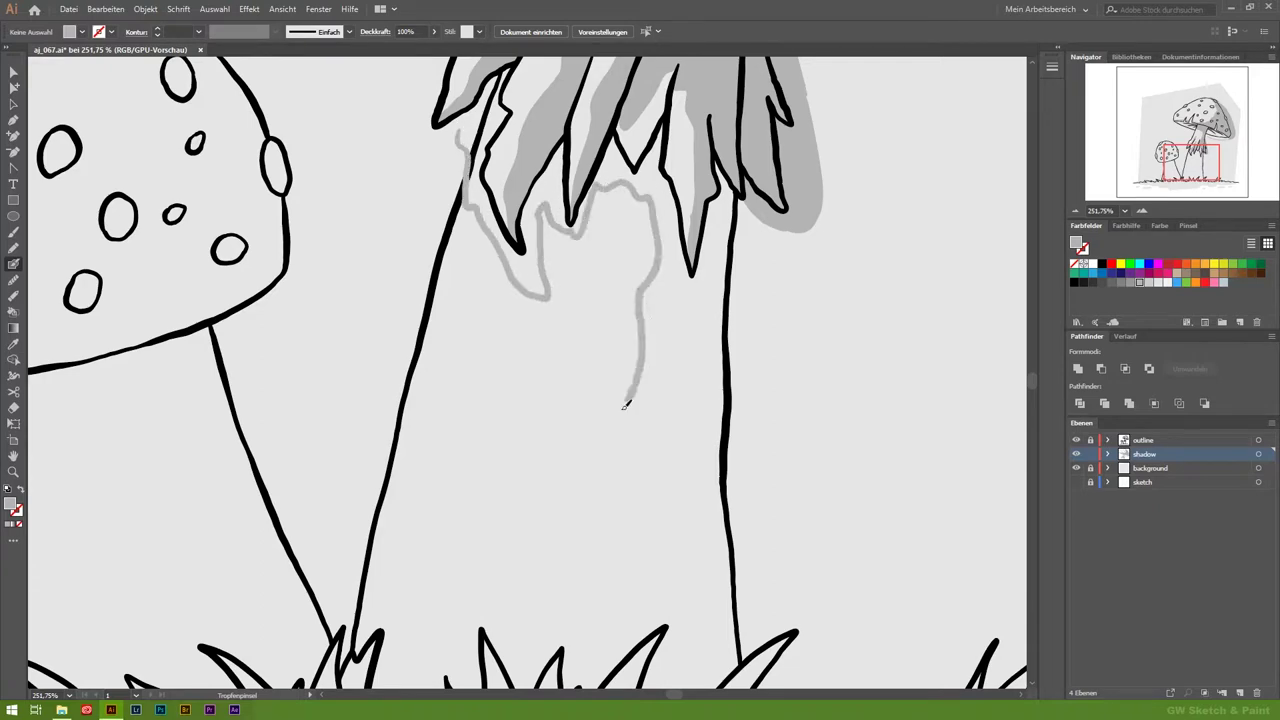
left_click_drag(533, 660, 528, 665)
scroll(450, 660, "down", 4)
scroll(392, 672, "down", 1)
left_click(13, 471)
left_click_drag(504, 432, 640, 445)
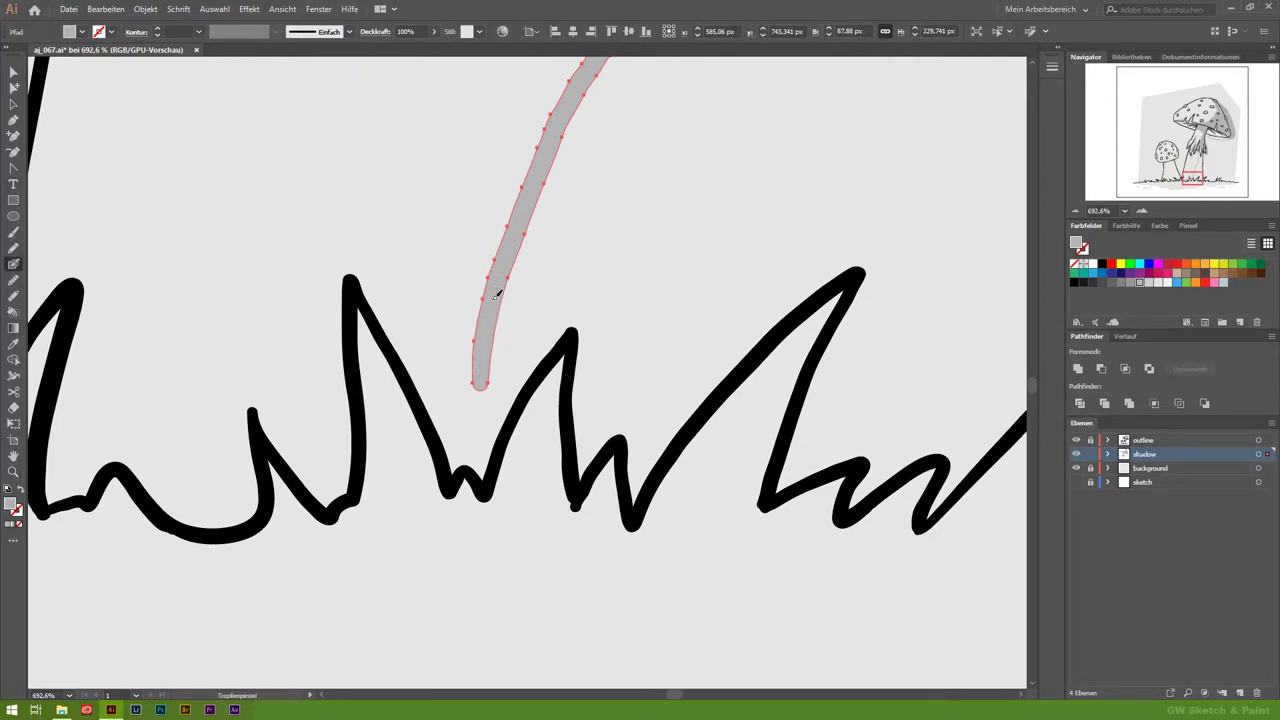
left_click_drag(513, 400, 604, 300)
left_click_drag(598, 443, 649, 401)
mouse_move(637, 497)
left_mouse_down()
mouse_move(858, 272)
mouse_move(930, 218)
left_mouse_up()
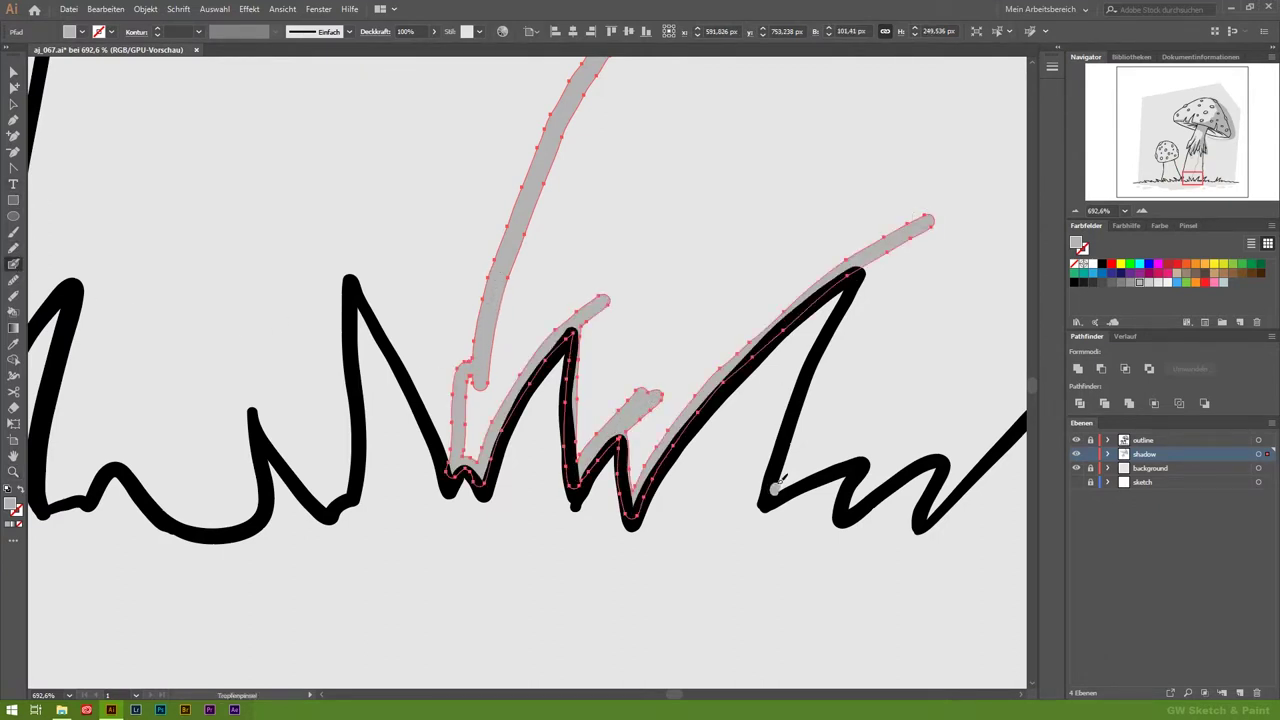
left_click_drag(775, 490, 800, 422)
mouse_move(776, 490)
left_mouse_down()
mouse_move(908, 440)
mouse_move(444, 412)
mouse_move(500, 382)
left_mouse_up()
Step: Paint grey shadow beside a skirt black line, extending it down to the V tip
scroll(749, 137, "up", 5)
mouse_move(757, 586)
left_mouse_down()
mouse_move(686, 250)
mouse_move(765, 158)
mouse_move(797, 548)
mouse_move(798, 252)
left_mouse_up()
scroll(766, 283, "up", 4)
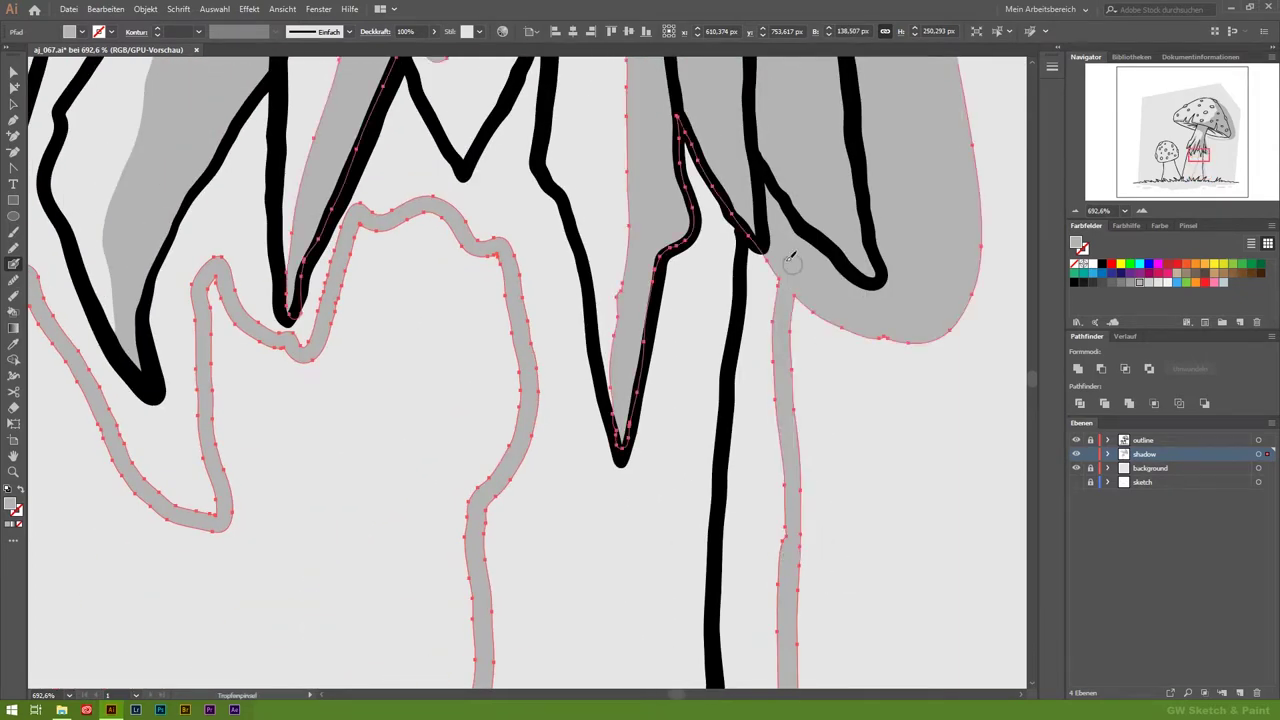
left_click_drag(706, 392, 726, 469)
left_click_drag(607, 430, 640, 515)
scroll(650, 275, "up", 4)
scroll(650, 275, "left", 2)
left_click_drag(612, 372, 572, 445)
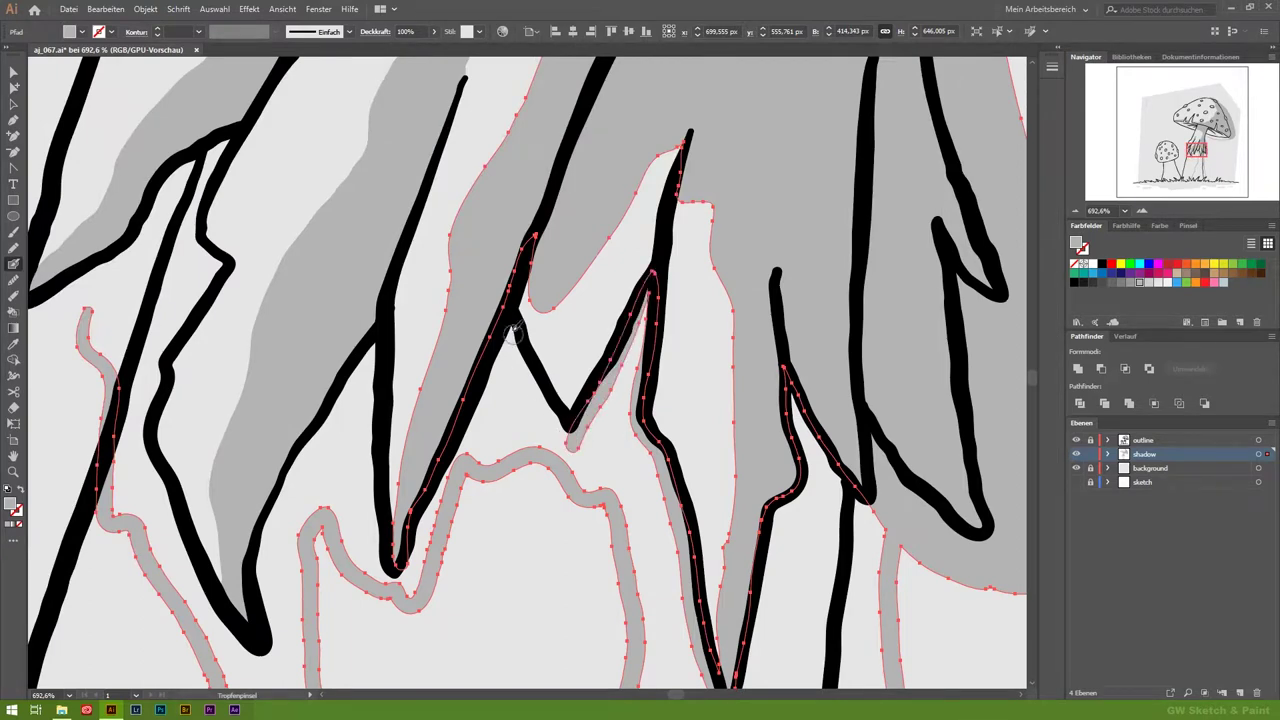
left_click_drag(522, 340, 566, 436)
left_click_drag(374, 487, 366, 520)
Step: Shade along the next inked line and between two black lines, then clear the selection
left_click_drag(501, 549, 758, 497)
left_click_drag(488, 553, 410, 394)
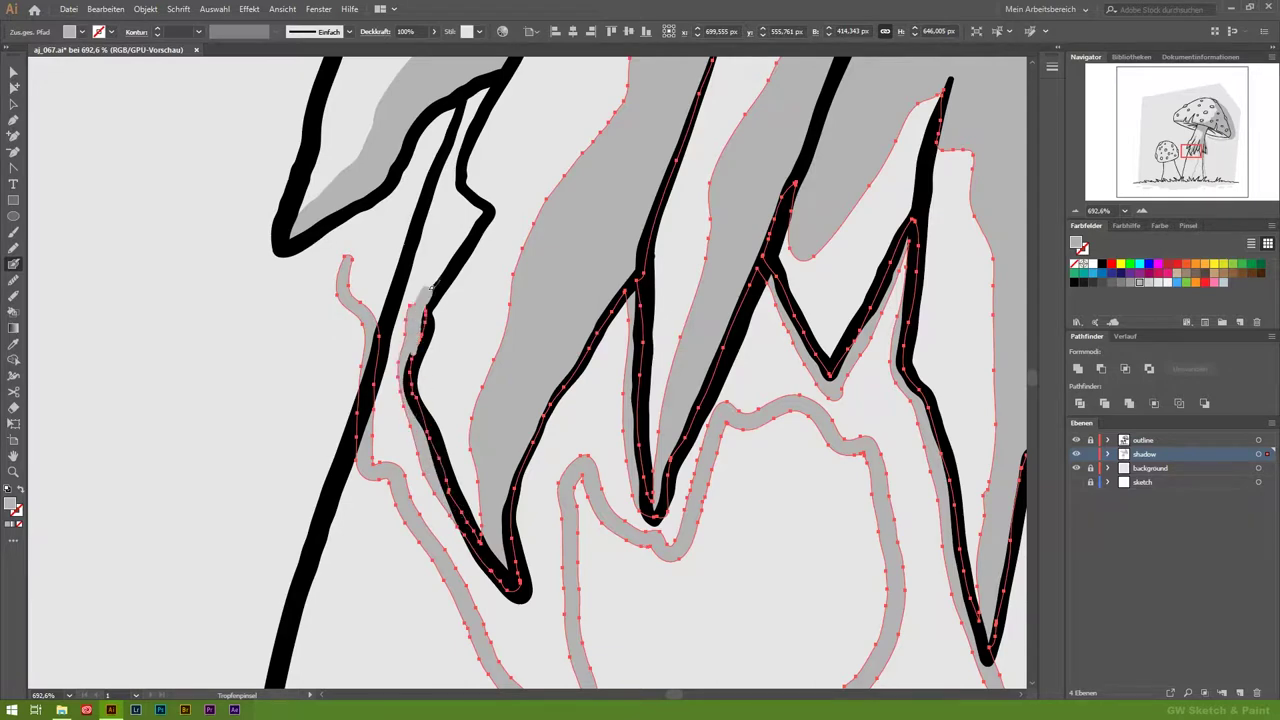
left_click_drag(496, 167, 531, 242)
left_click_drag(461, 265, 537, 140)
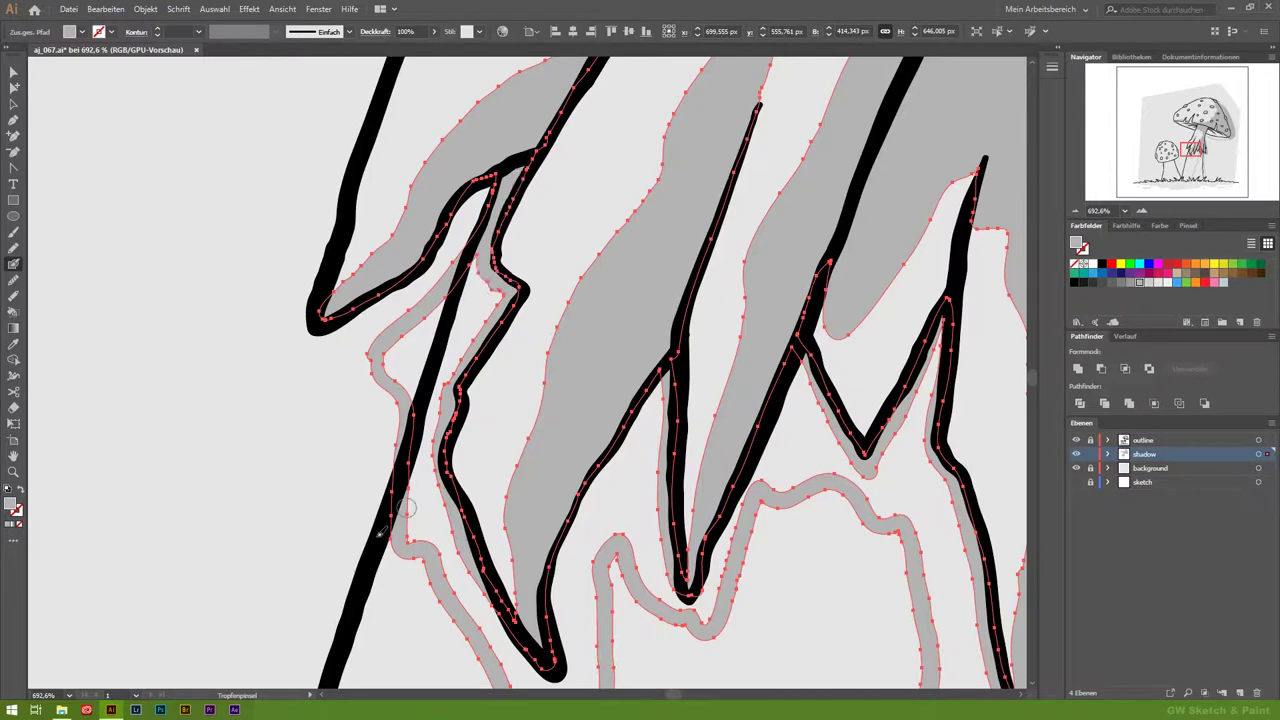
left_click(504, 364)
left_click(497, 293)
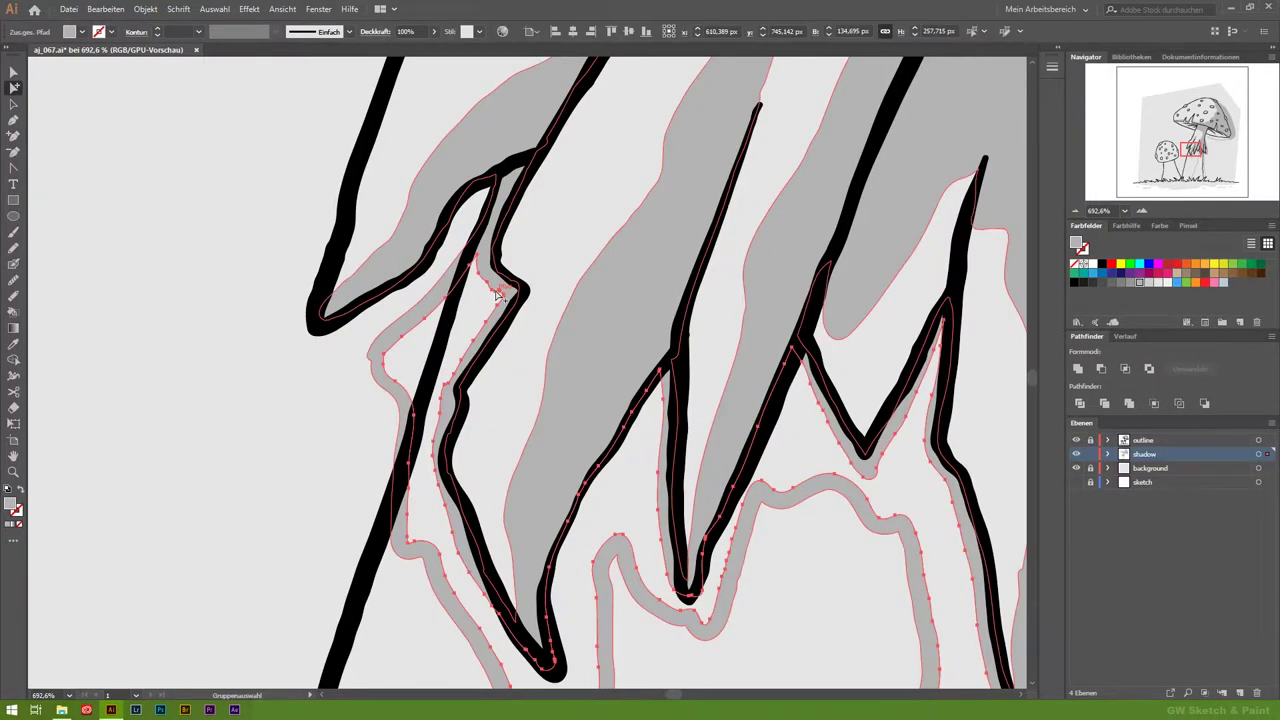
key("ctrl+shift+a")
key("z")
key("ctrl+0")
Step: Zoom to the spikes under the big cap and shade two spikes up to their tips
left_click_drag(590, 471, 619, 471)
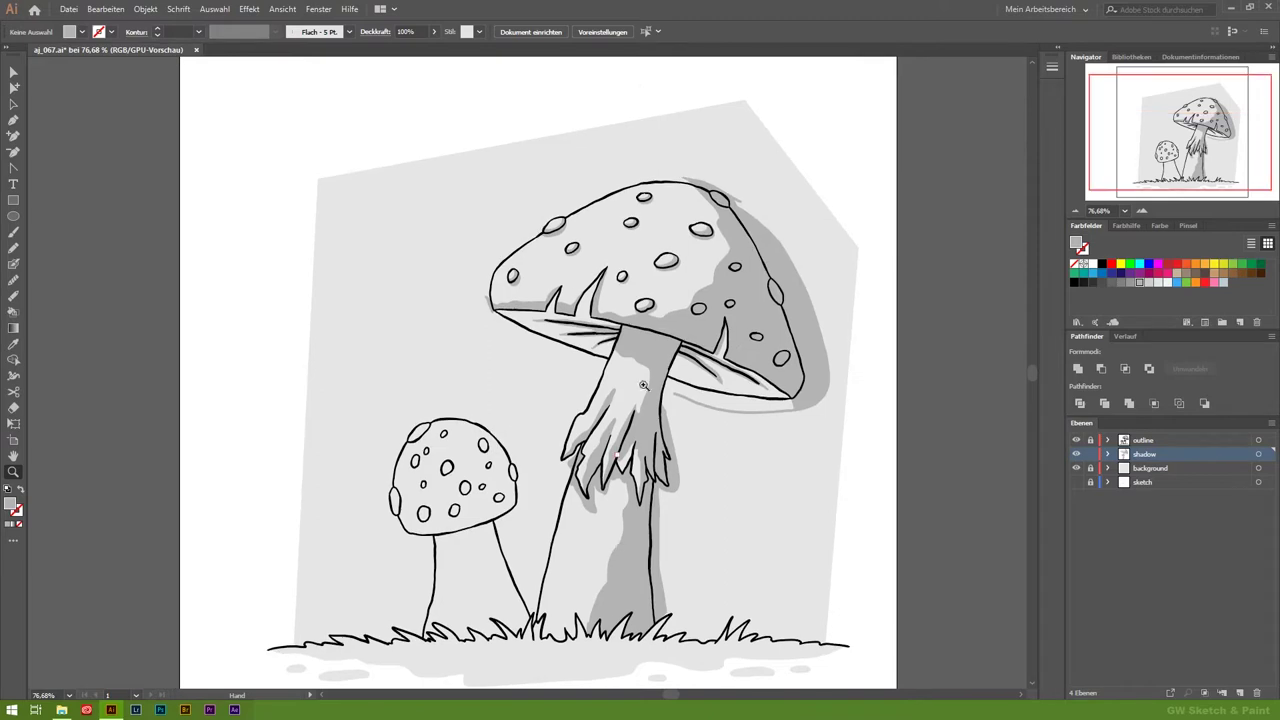
left_click_drag(360, 400, 430, 397)
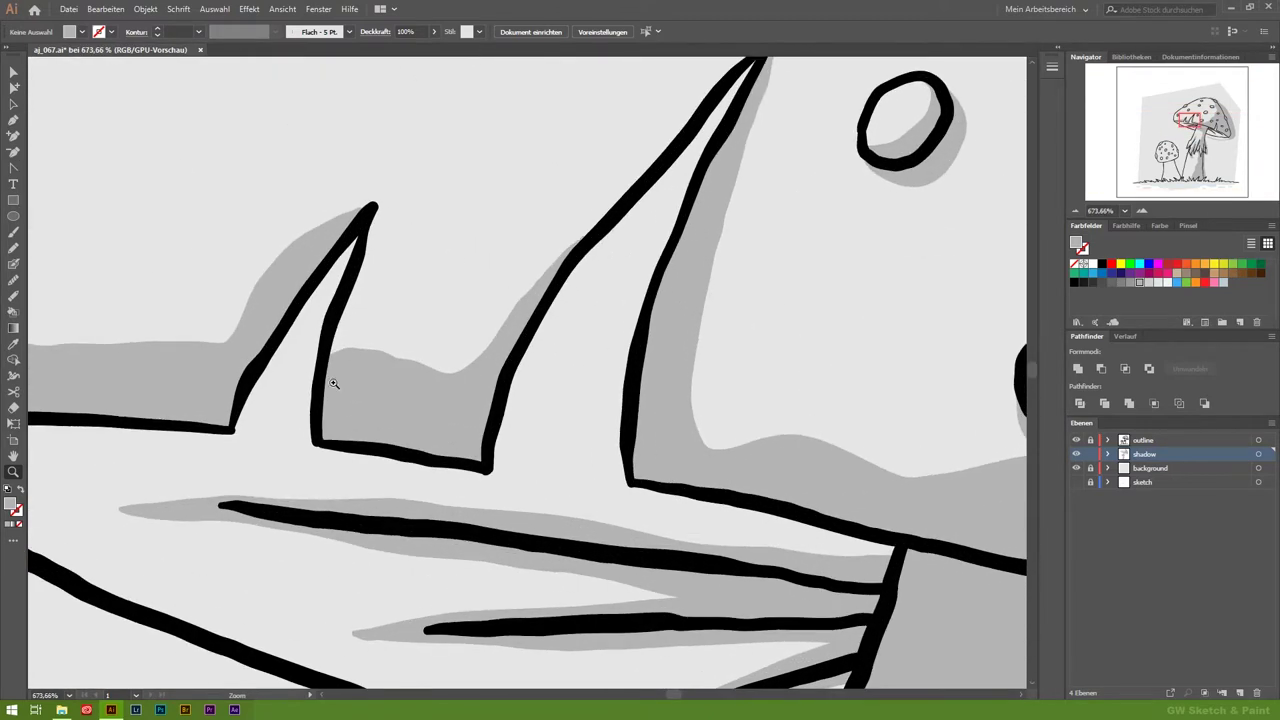
scroll(111, 261, "up", 2)
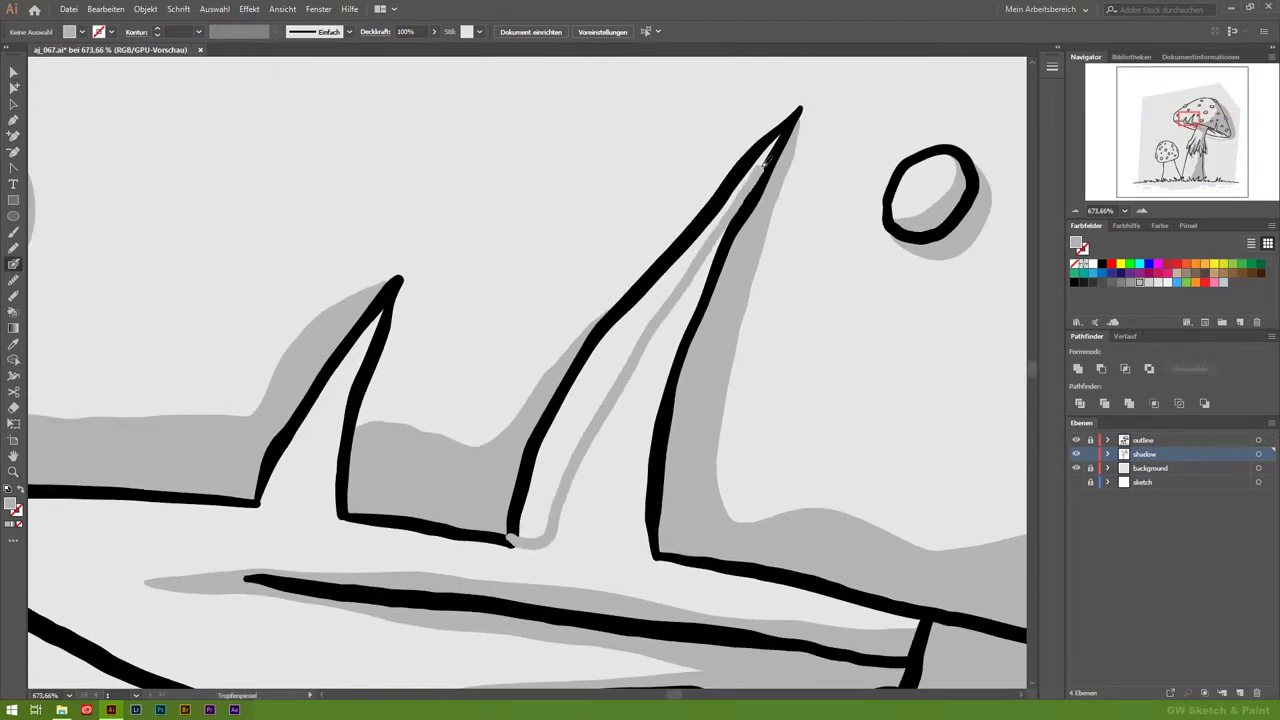
left_click_drag(598, 421, 786, 124)
left_click_drag(603, 330, 570, 372)
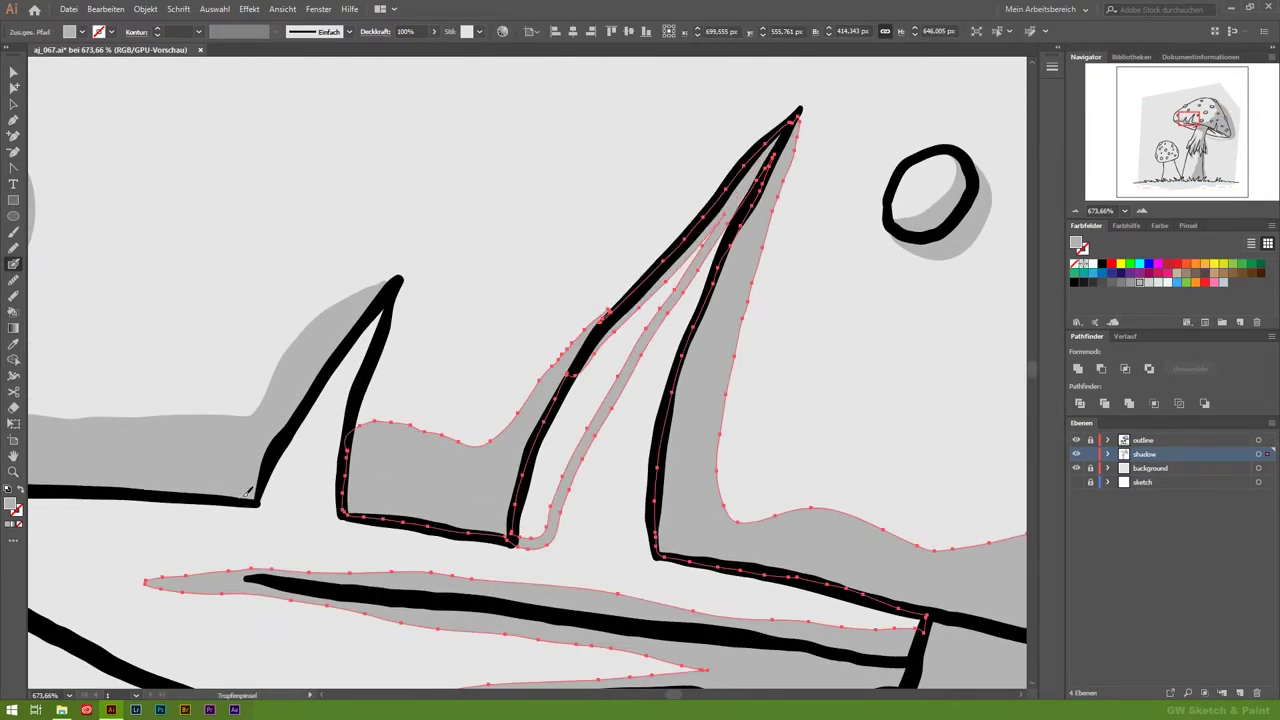
left_click_drag(339, 395, 391, 312)
left_click(95, 90)
Step: Zoom out and select the spike's grey shadow shape with Group Selection, then deselect
key("z")
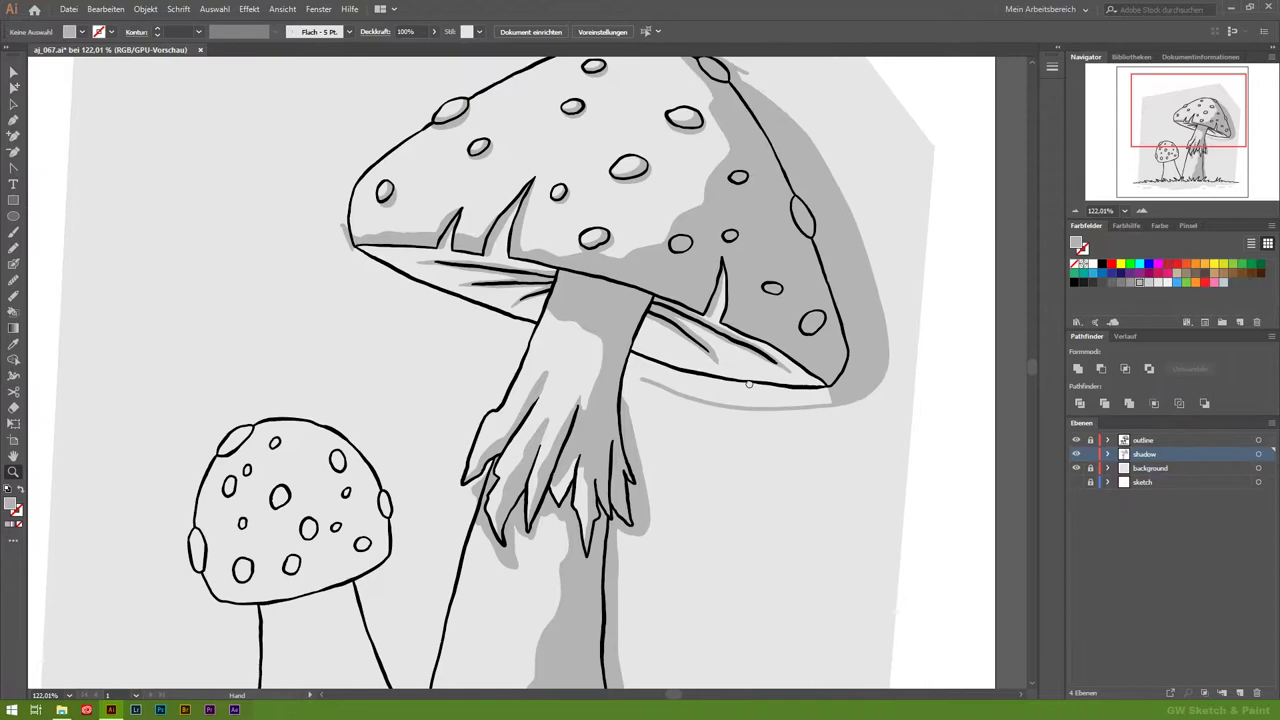
mouse_move(194, 457)
left_mouse_down()
mouse_move(729, 250)
mouse_move(769, 318)
left_mouse_up()
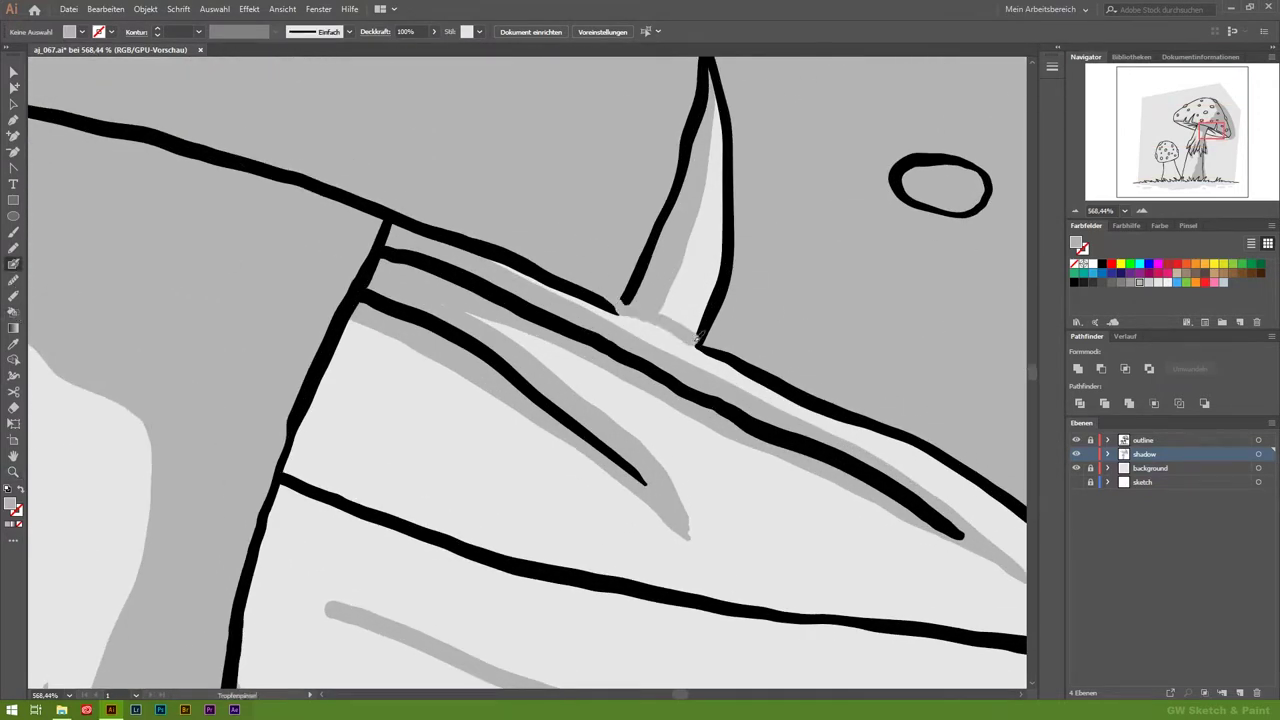
scroll(786, 237, "up", 3)
left_click(13, 88)
left_click(671, 337)
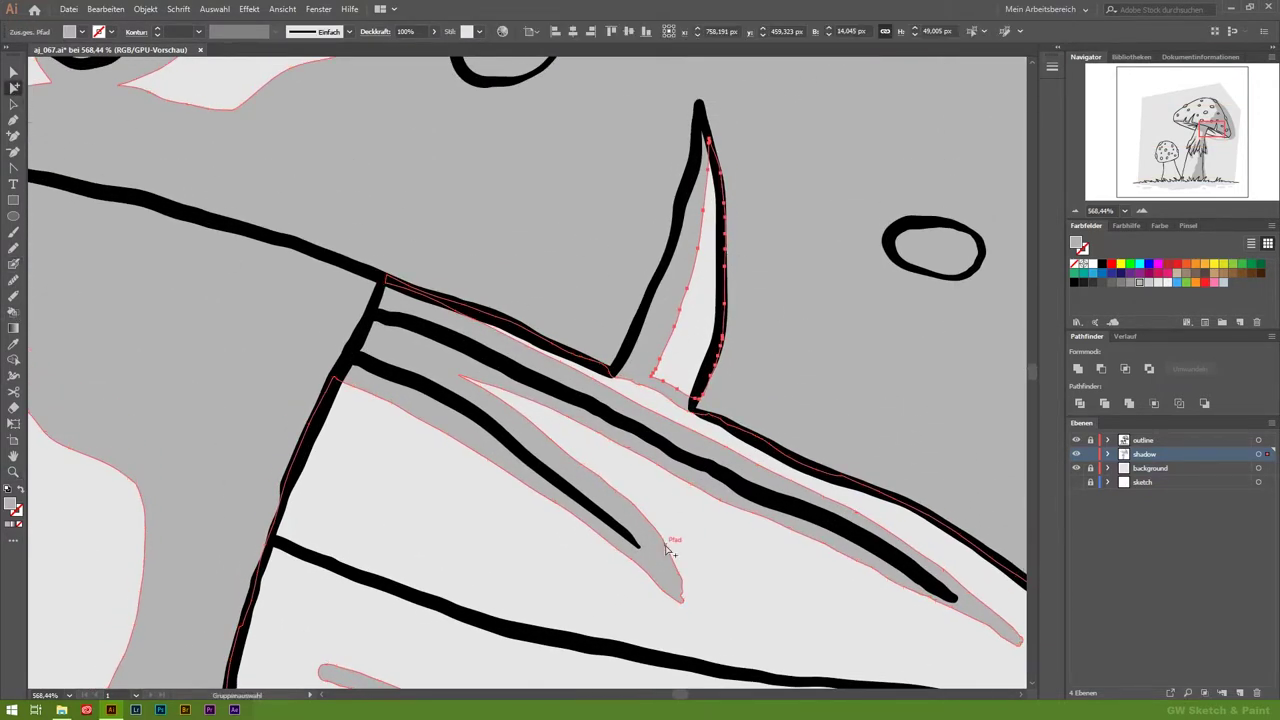
key("ctrl+shift+a")
key("z")
mouse_move(780, 400)
left_mouse_down()
mouse_move(560, 397)
mouse_move(685, 440)
left_mouse_up()
Step: Draw grey shadow lines down the small cap's right side and from under the cap to the grass
left_click_drag(513, 124, 506, 77)
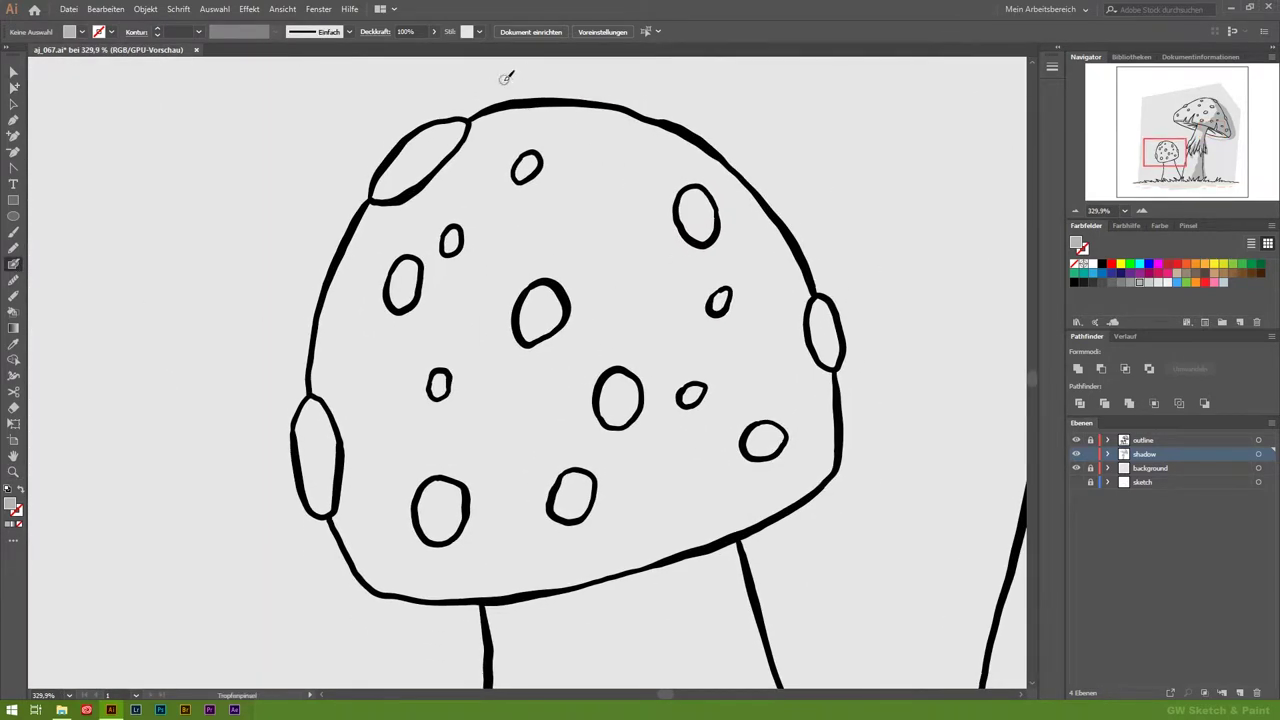
left_click_drag(630, 207, 327, 600)
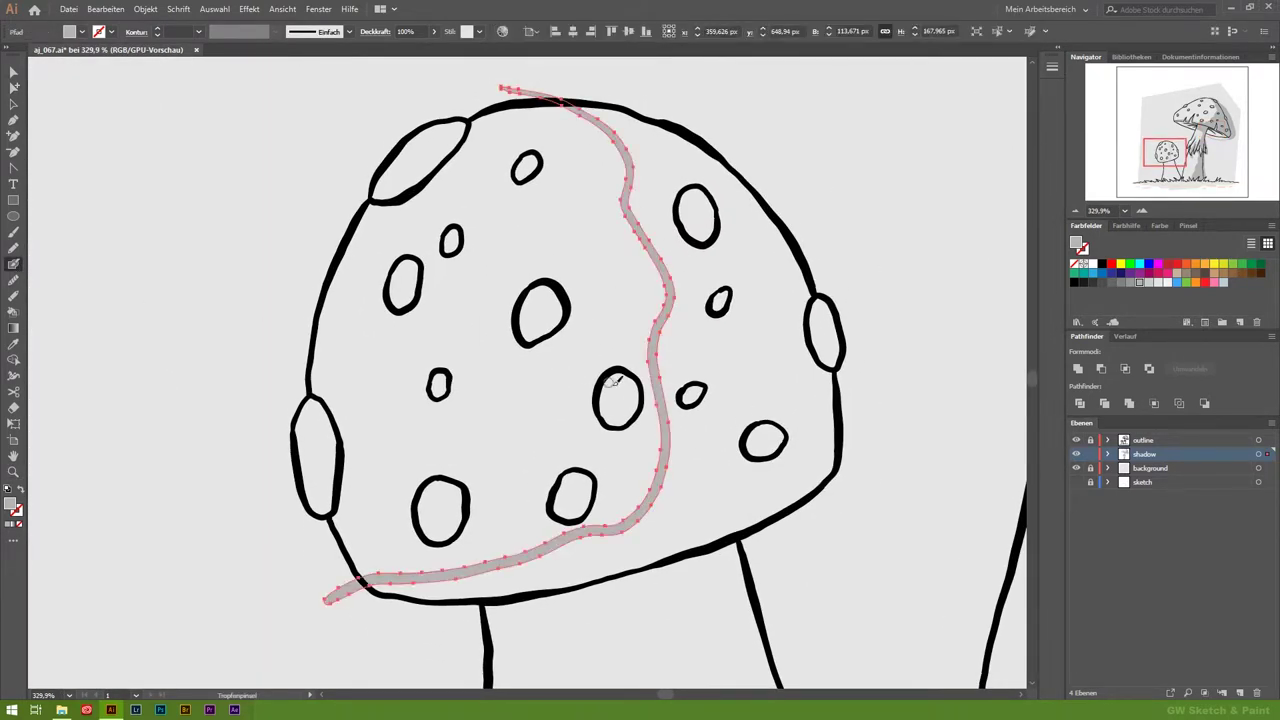
left_click_drag(808, 526, 544, 201)
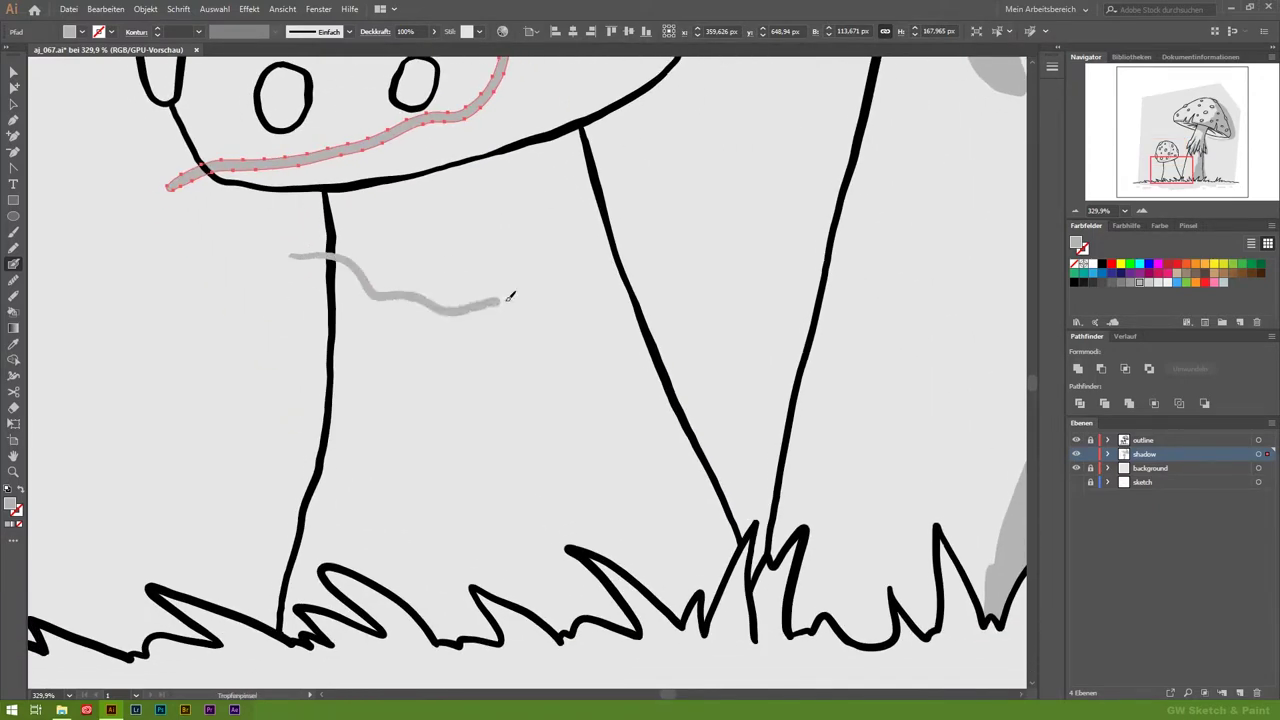
left_click_drag(509, 296, 656, 494)
key("ctrl+z")
left_click_drag(274, 252, 622, 487)
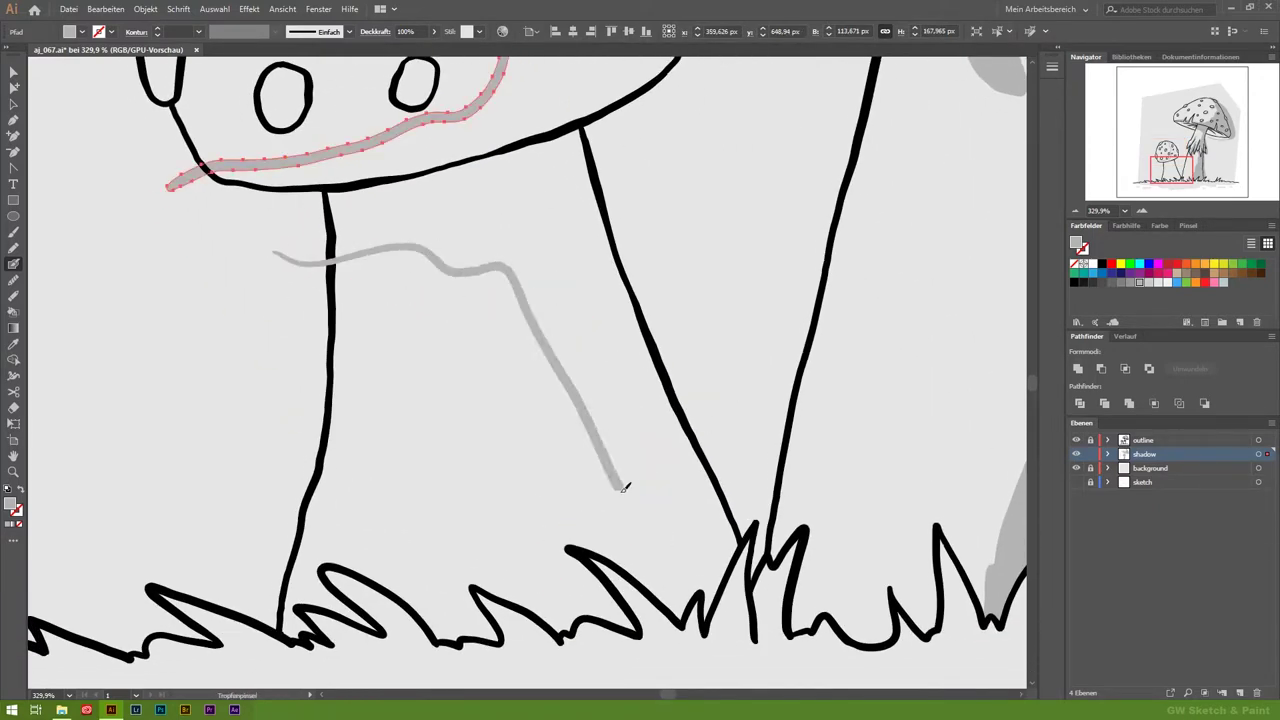
left_click_drag(522, 594, 515, 600)
left_click_drag(280, 262, 155, 167)
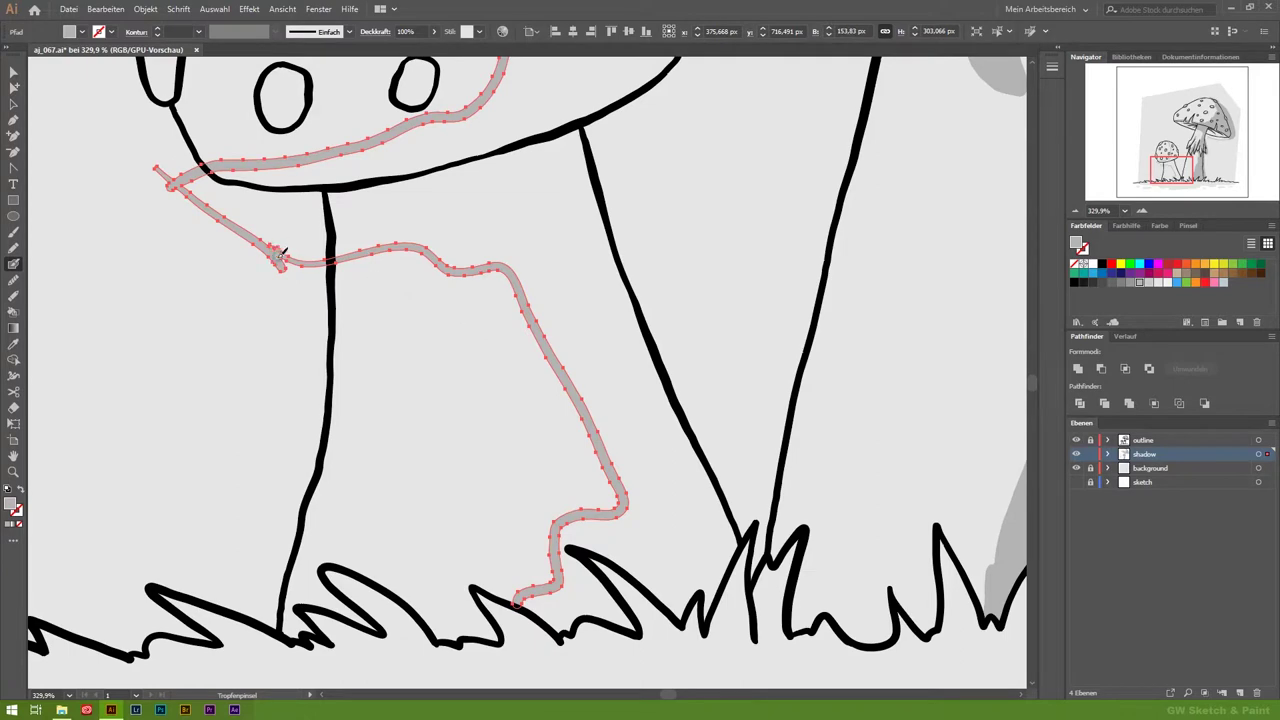
scroll(282, 253, "down", 2)
Step: Trace grey shadow along the small toadstool's grass blades and up the stem's right edge
key("z")
left_click(103, 407)
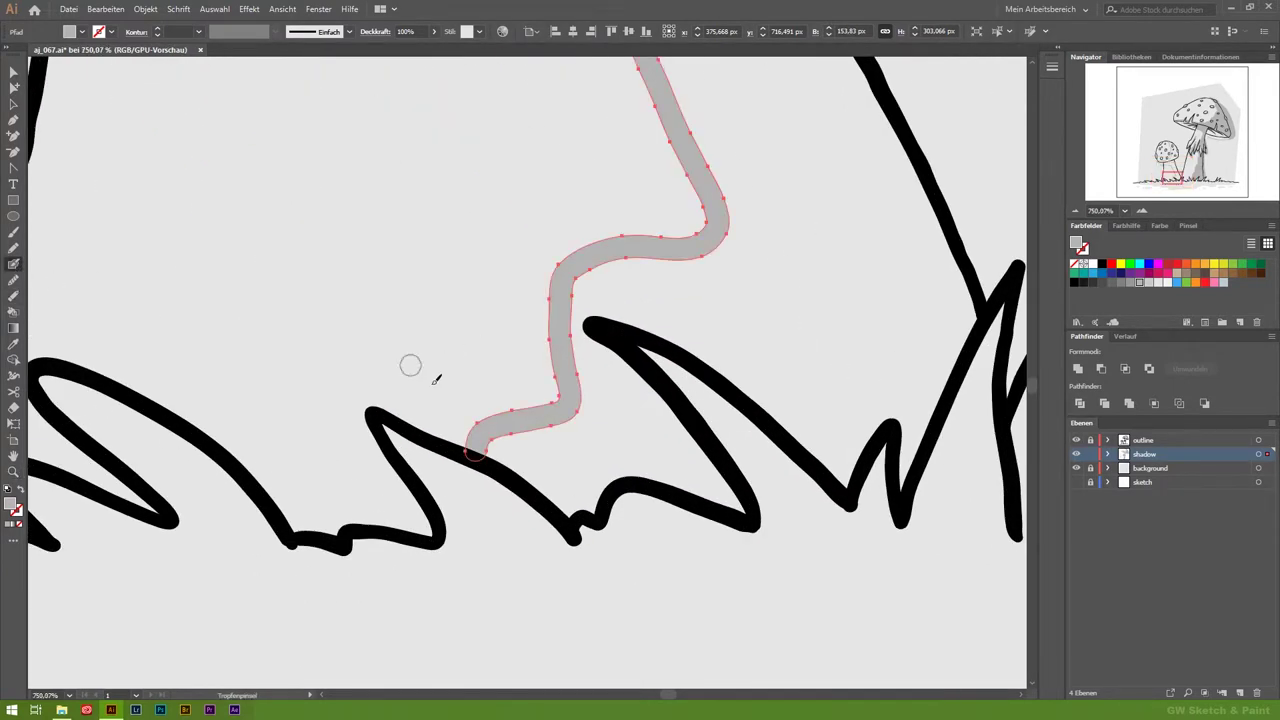
left_click_drag(533, 482, 568, 520)
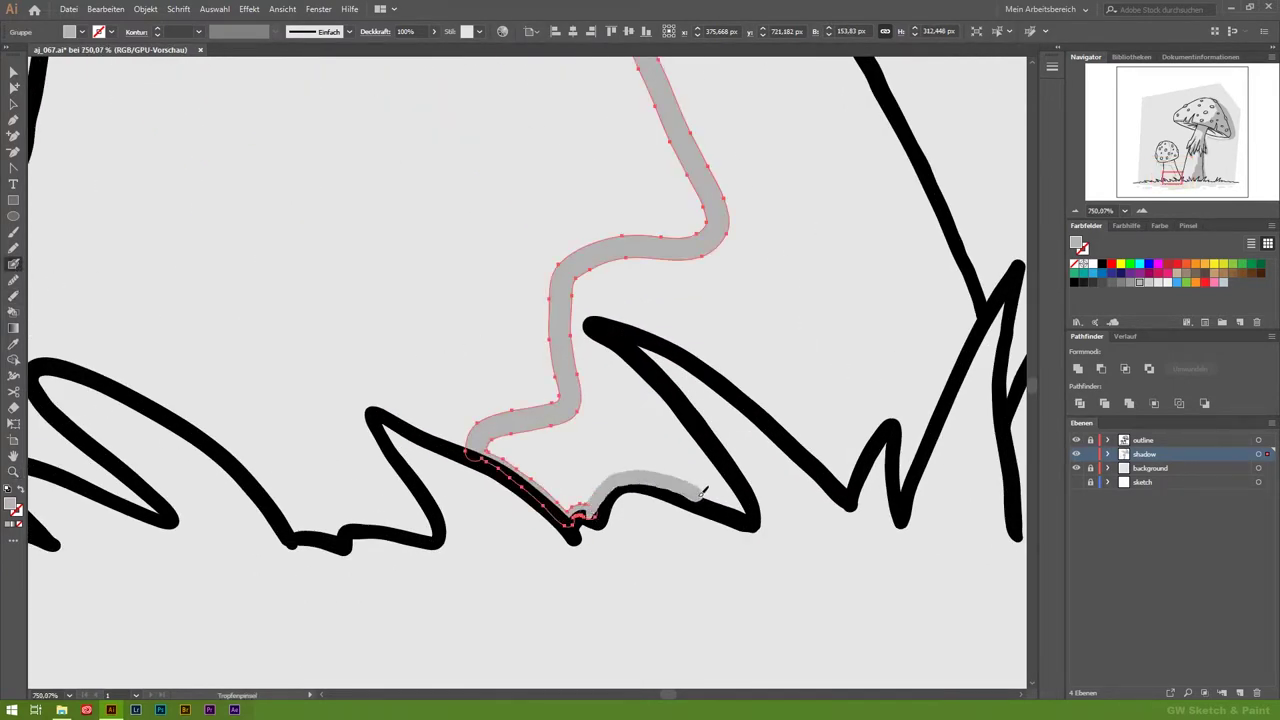
left_click_drag(703, 490, 594, 312)
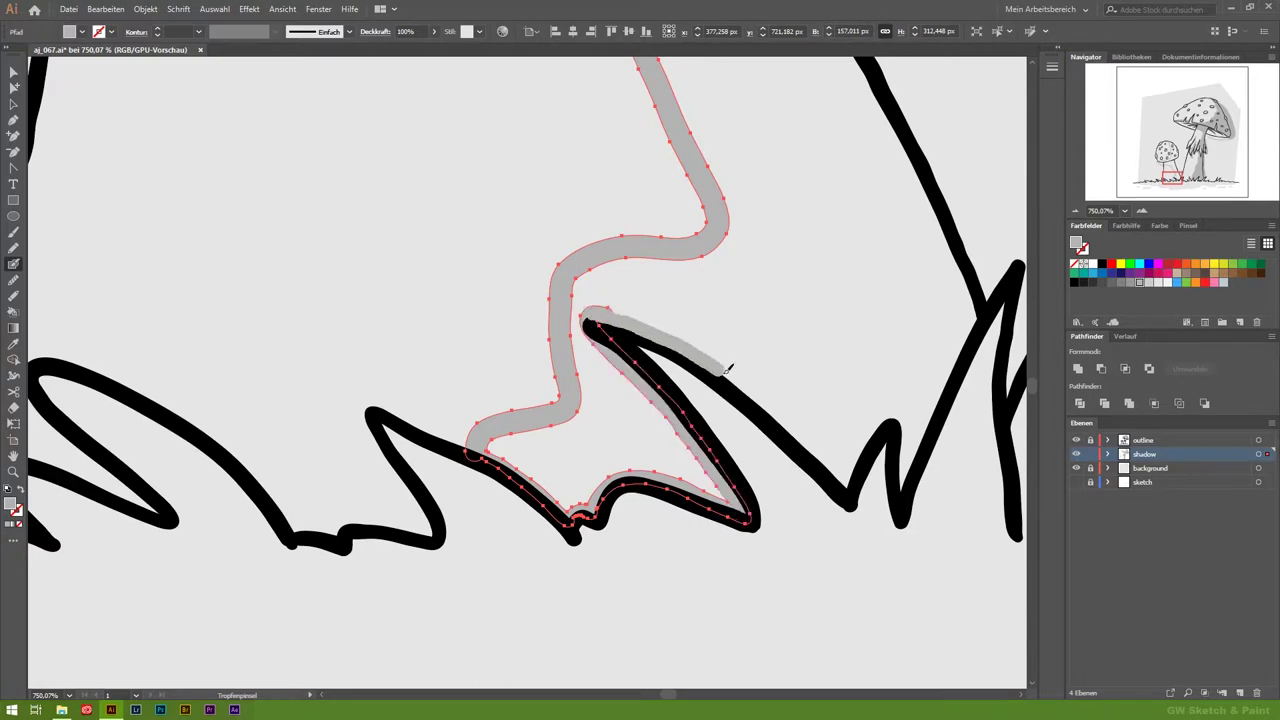
left_click_drag(843, 478, 849, 488)
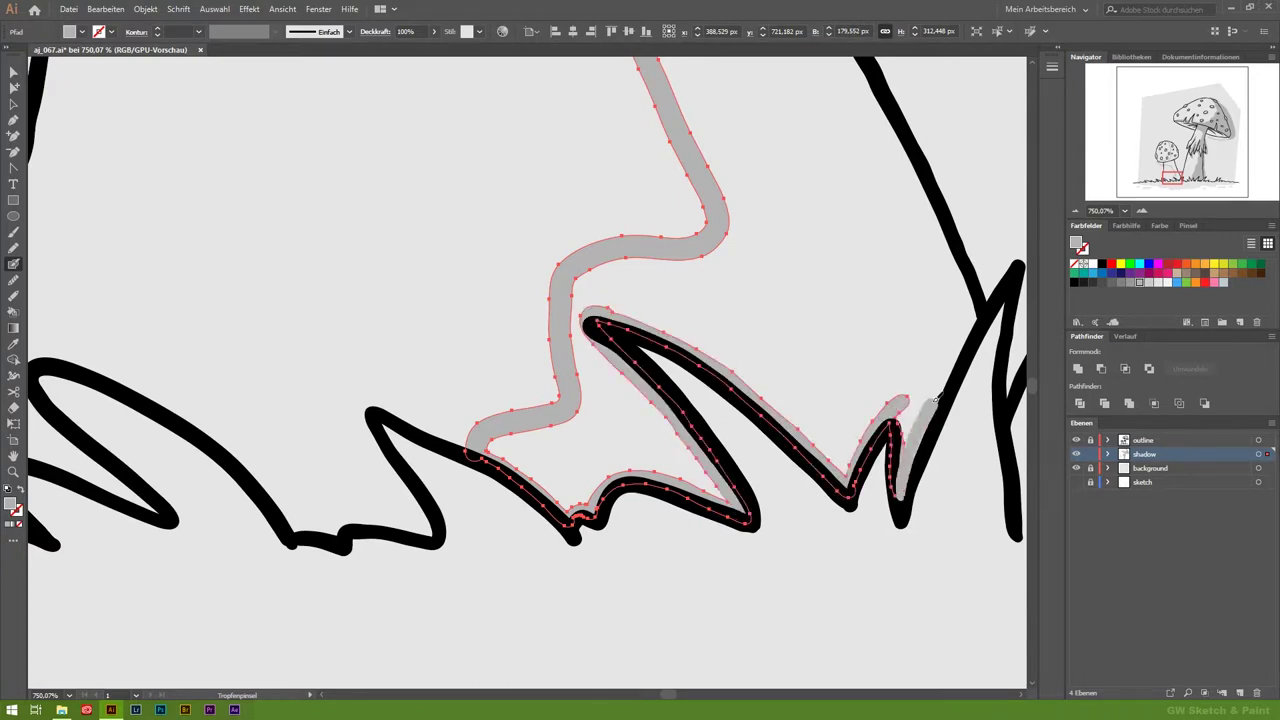
left_click_drag(930, 410, 460, 571)
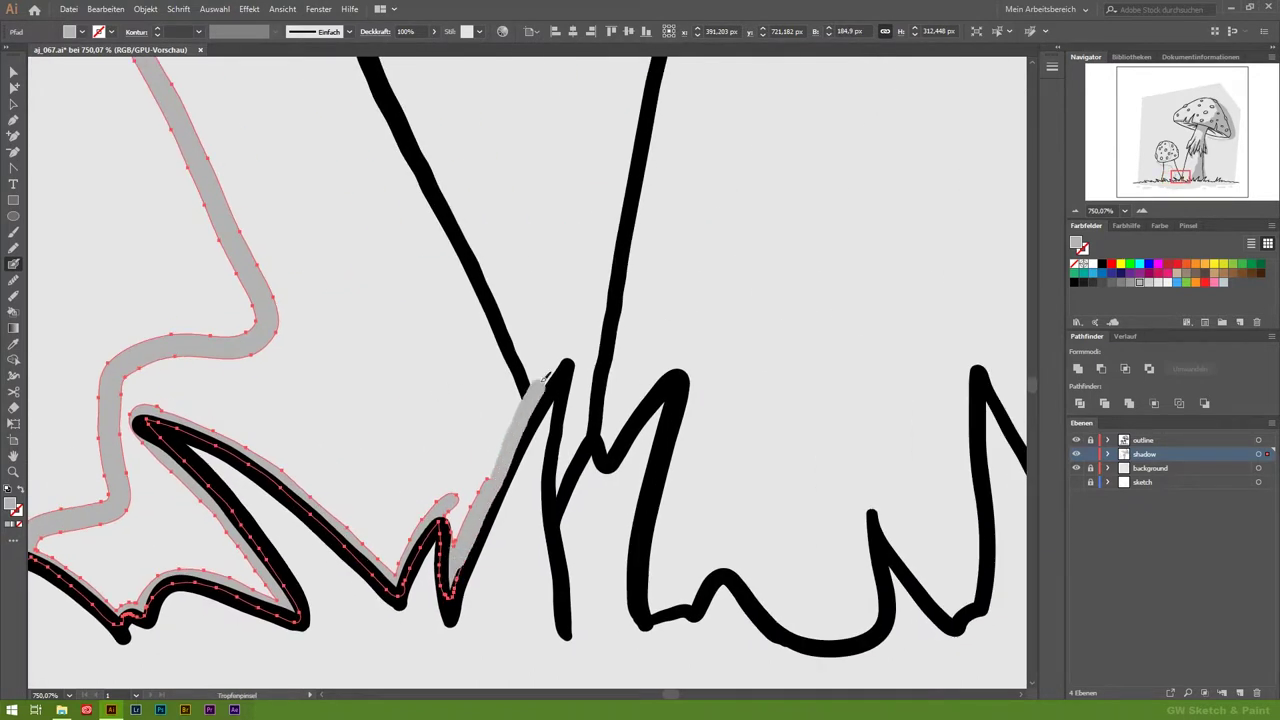
left_click_drag(686, 560, 571, 223)
Step: Close the small stem's shadow outline down its right side
key("z")
scroll(683, 392, "down", 5)
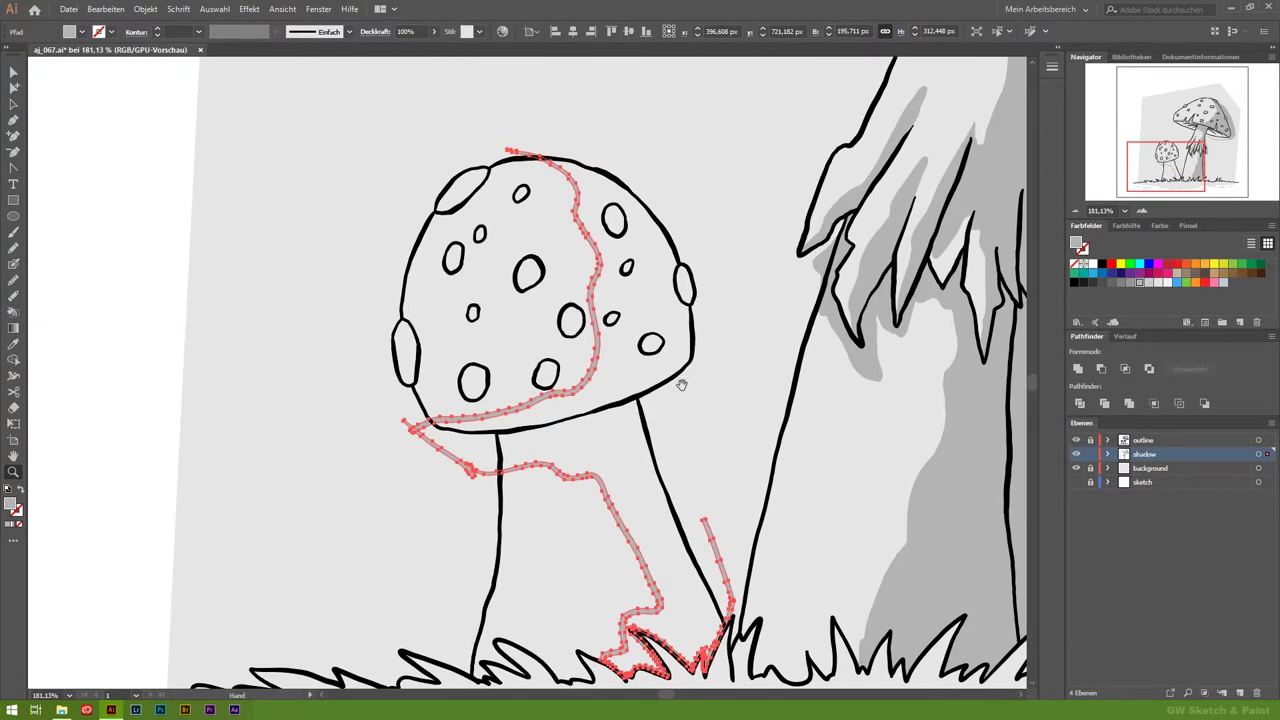
left_click_drag(553, 126, 706, 520)
left_click_drag(411, 413, 661, 572)
Step: Paint a grey shadow crescent inside the small cap's left spot
key("a")
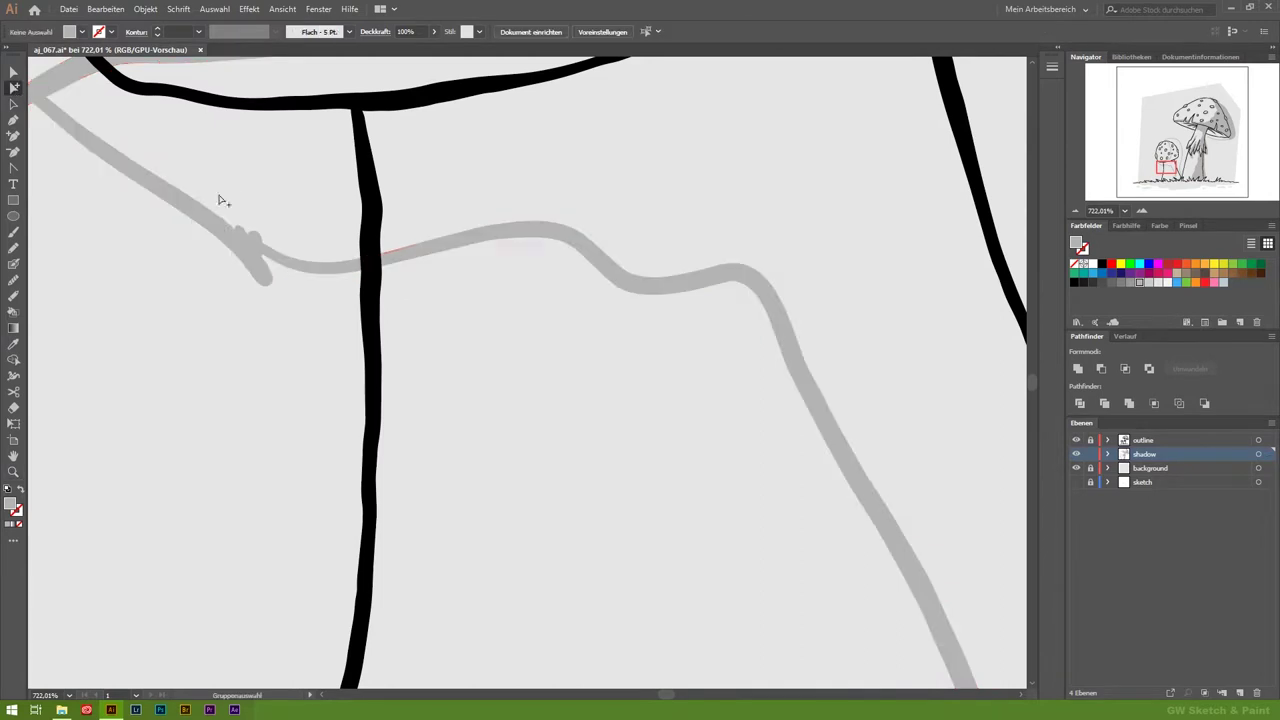
scroll(475, 463, "up", 5)
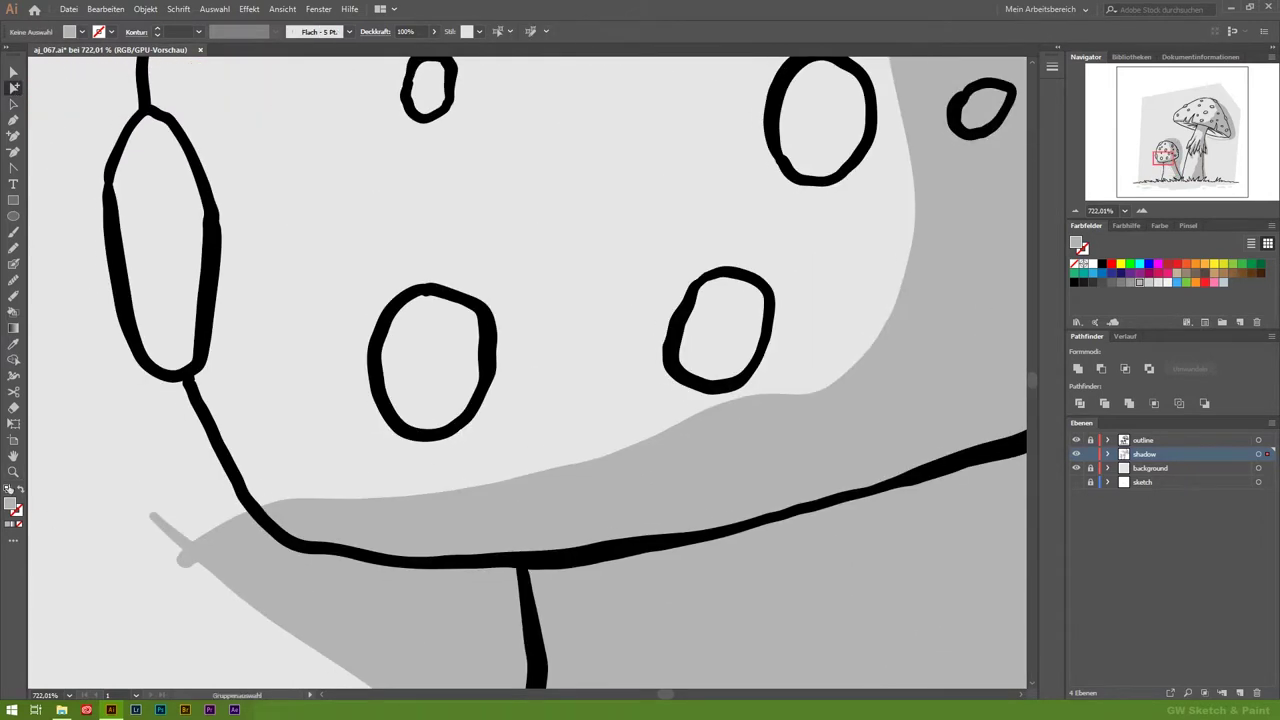
key("shift+b")
scroll(494, 443, "up", 2)
left_click_drag(481, 256, 472, 233)
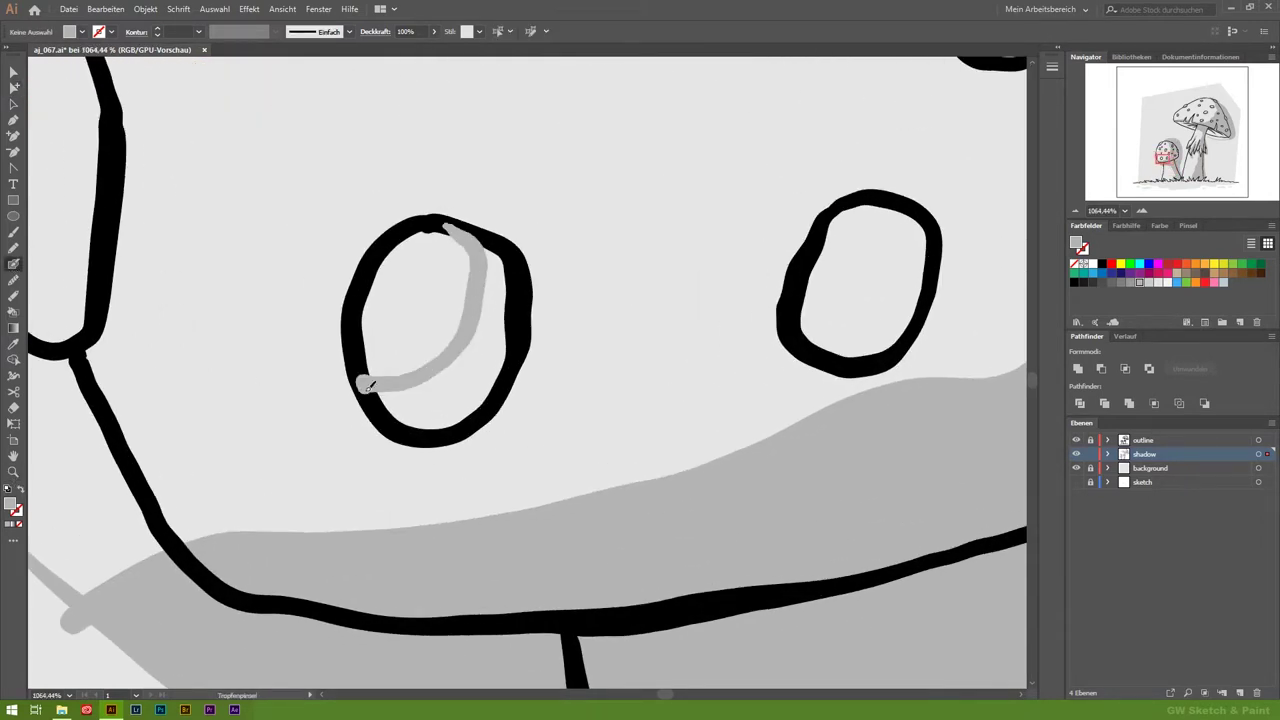
Step: Paint a grey shadow inside the right cap spot and merge it into the cap shadow
key("a")
key("ctrl+shift+a")
scroll(645, 425, "right", 4)
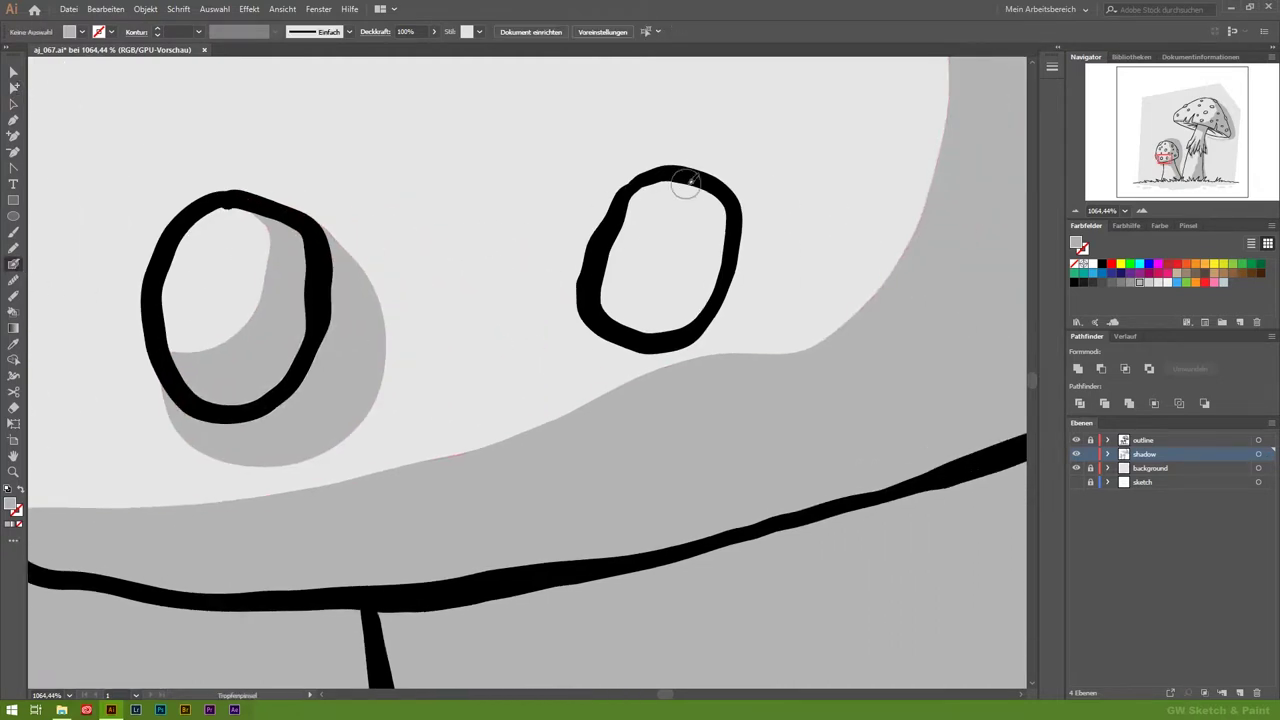
left_click_drag(686, 184, 674, 288)
left_click_drag(656, 374, 690, 180)
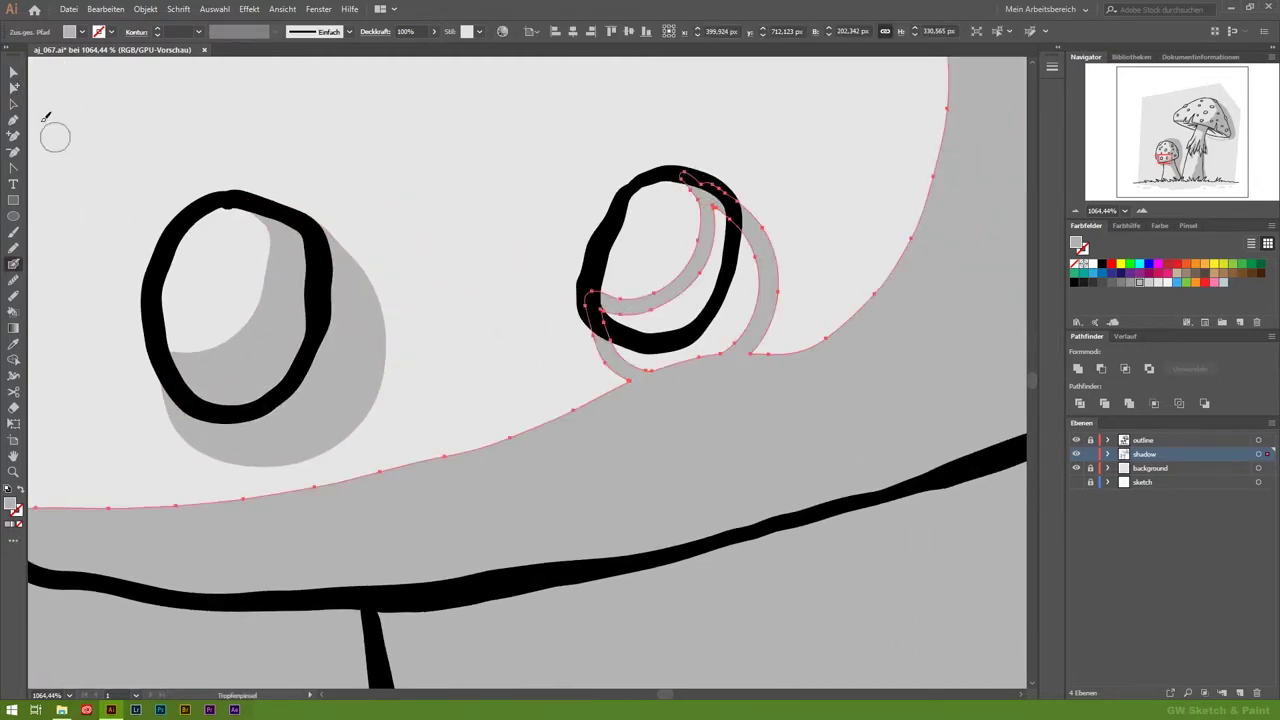
key("ctrl+shift+a")
Step: Paint a grey Blob Brush crescent around the next cap spot
scroll(600, 370, "up", 5)
scroll(600, 370, "right", 3)
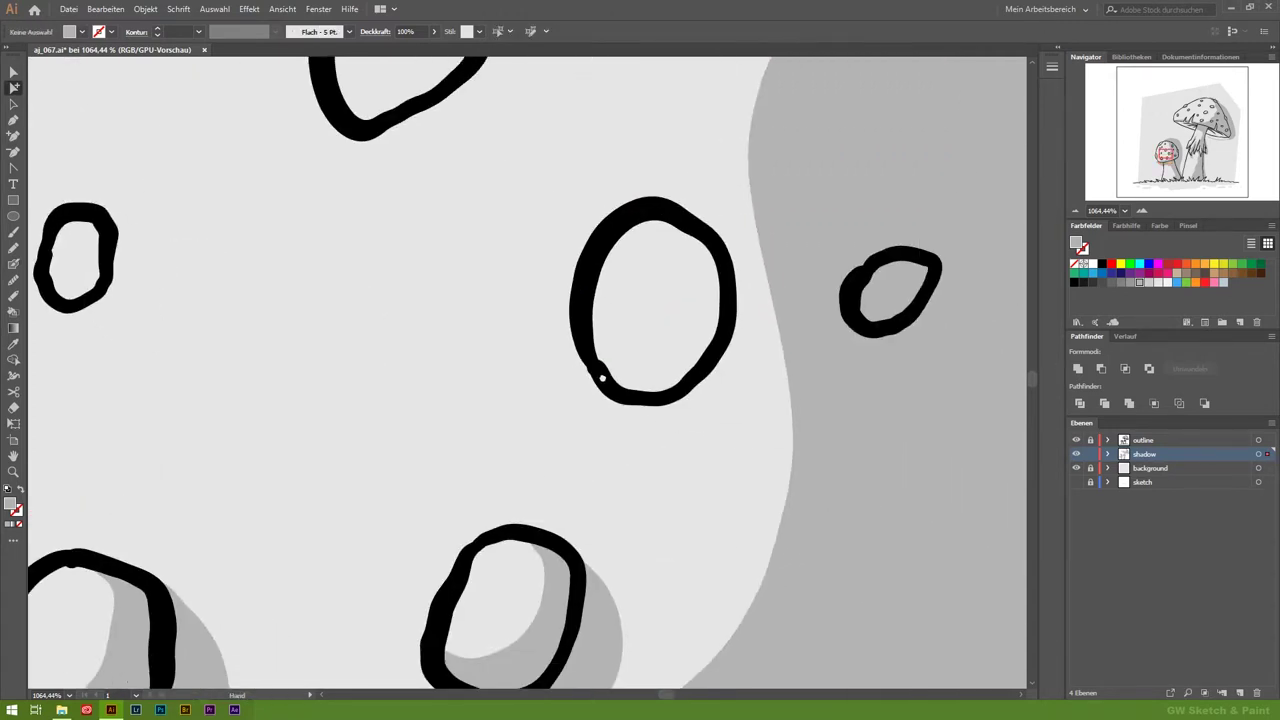
scroll(74, 270, "right", 2)
key("shift+b")
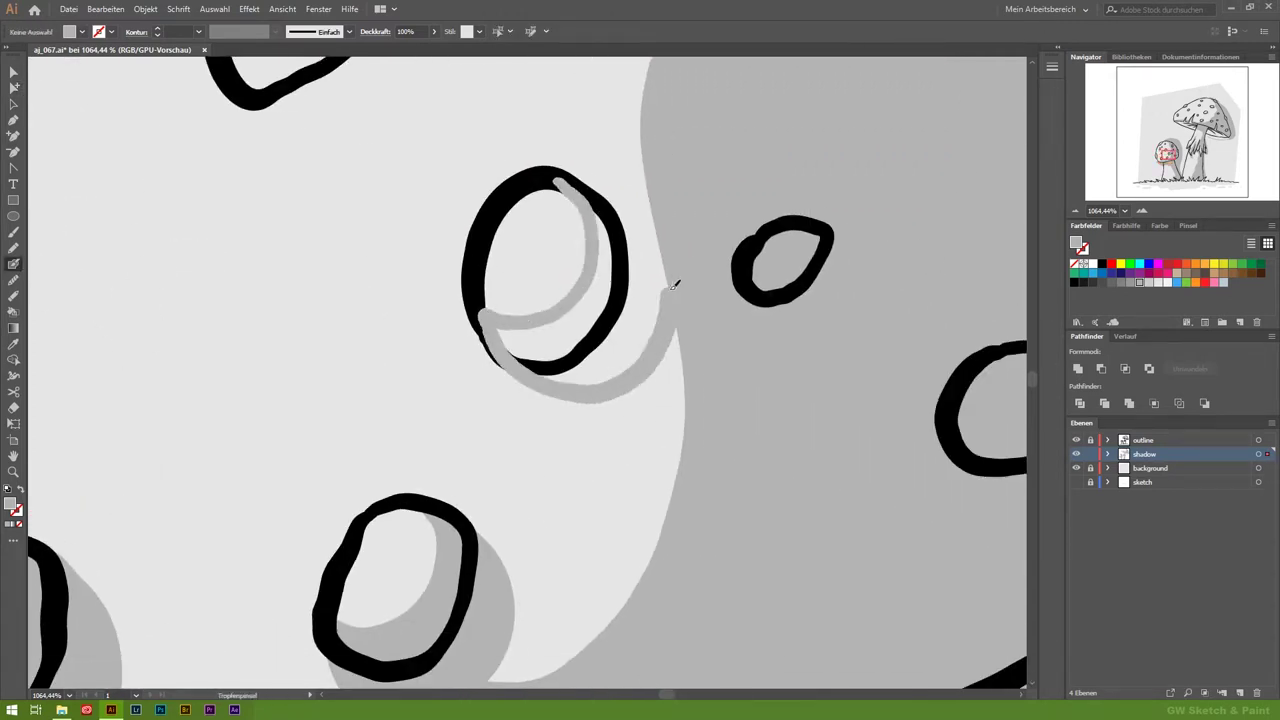
left_click_drag(588, 200, 675, 322)
key("ctrl+shift+a")
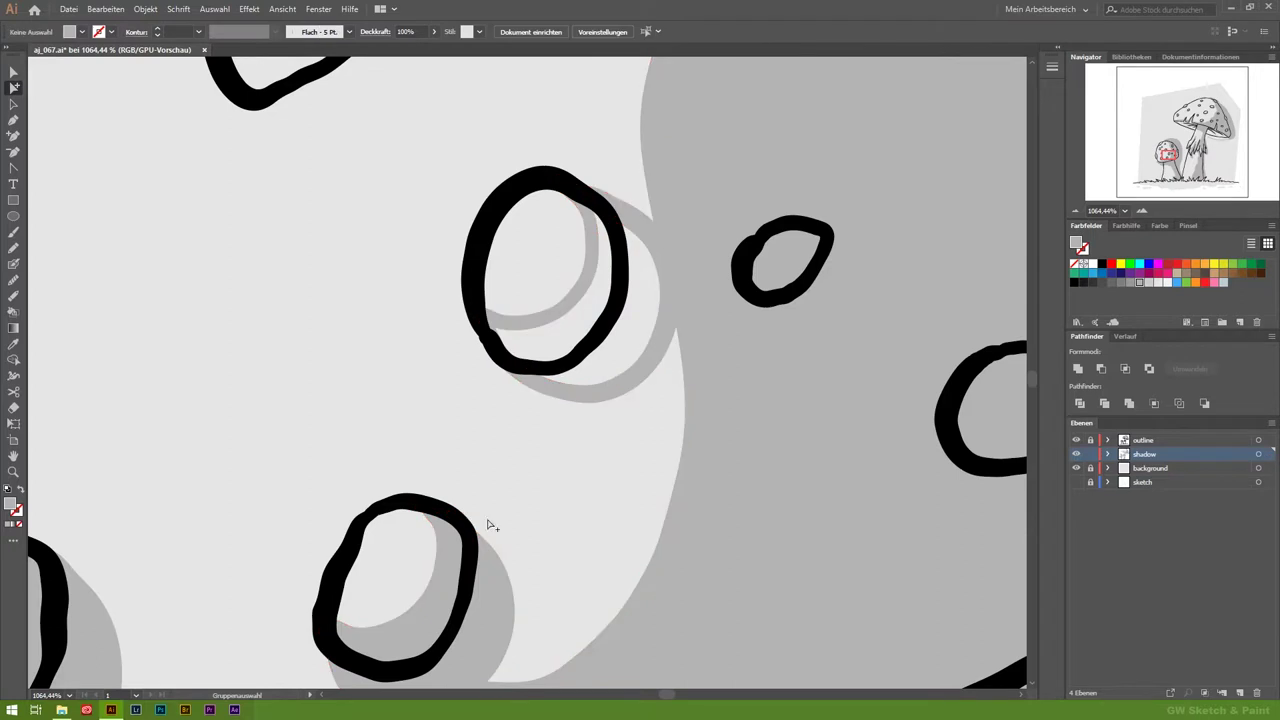
Step: Add grey shadow loops around the small cap spot and the centre spot
mouse_move(417, 366)
left_mouse_down()
mouse_move(211, 459)
mouse_move(381, 342)
left_mouse_up()
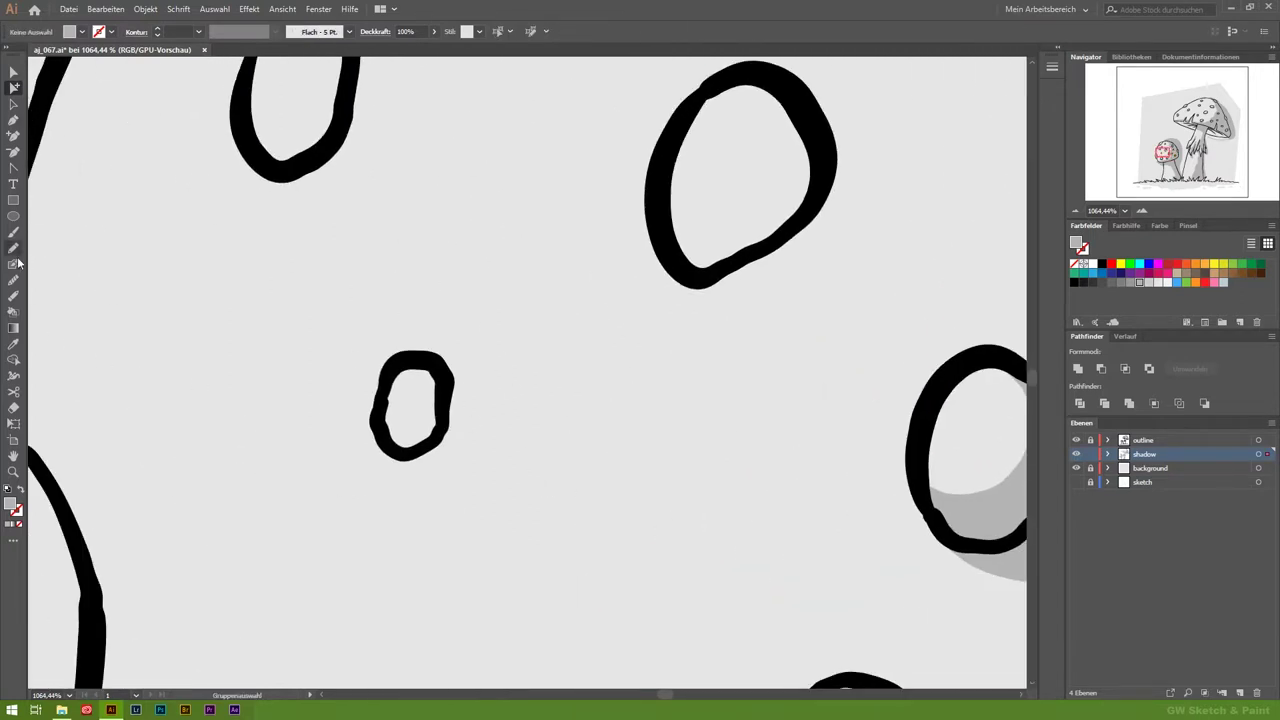
left_click_drag(448, 376, 448, 376)
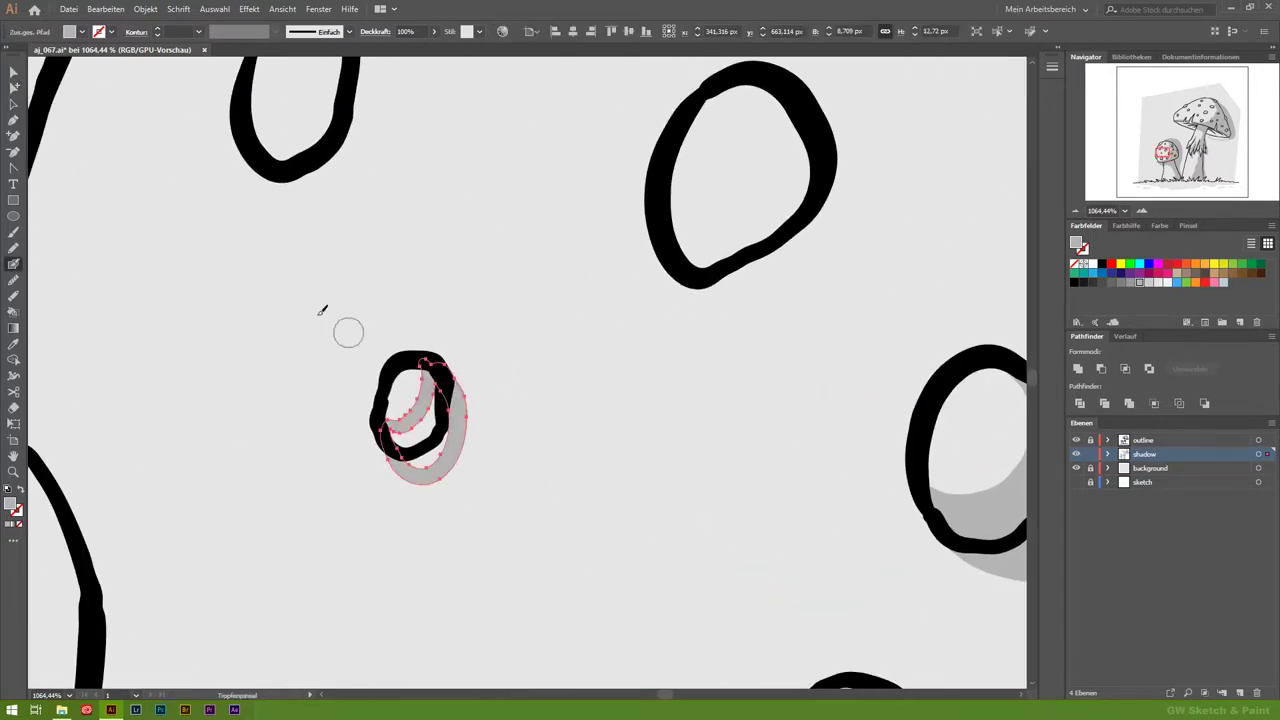
key("ctrl+shift+a")
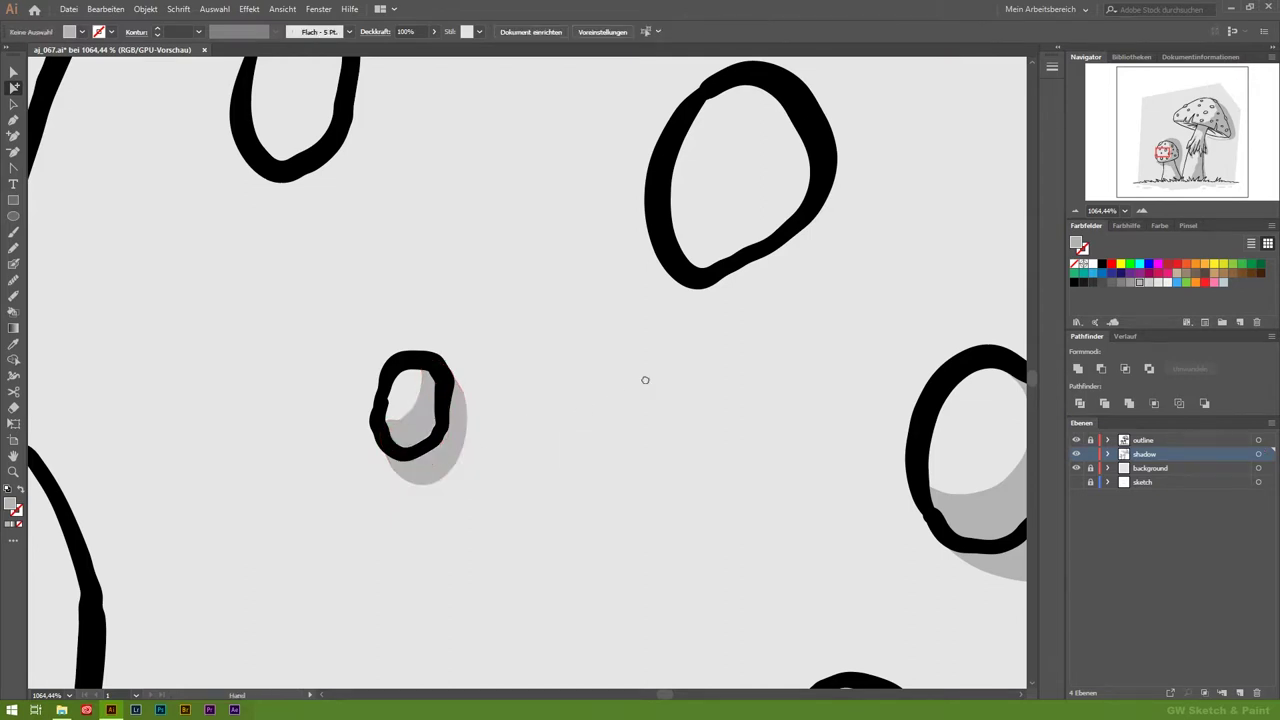
left_click_drag(643, 380, 551, 510)
mouse_move(673, 211)
left_mouse_down()
mouse_move(575, 360)
mouse_move(745, 265)
mouse_move(680, 213)
left_mouse_up()
left_click(477, 531)
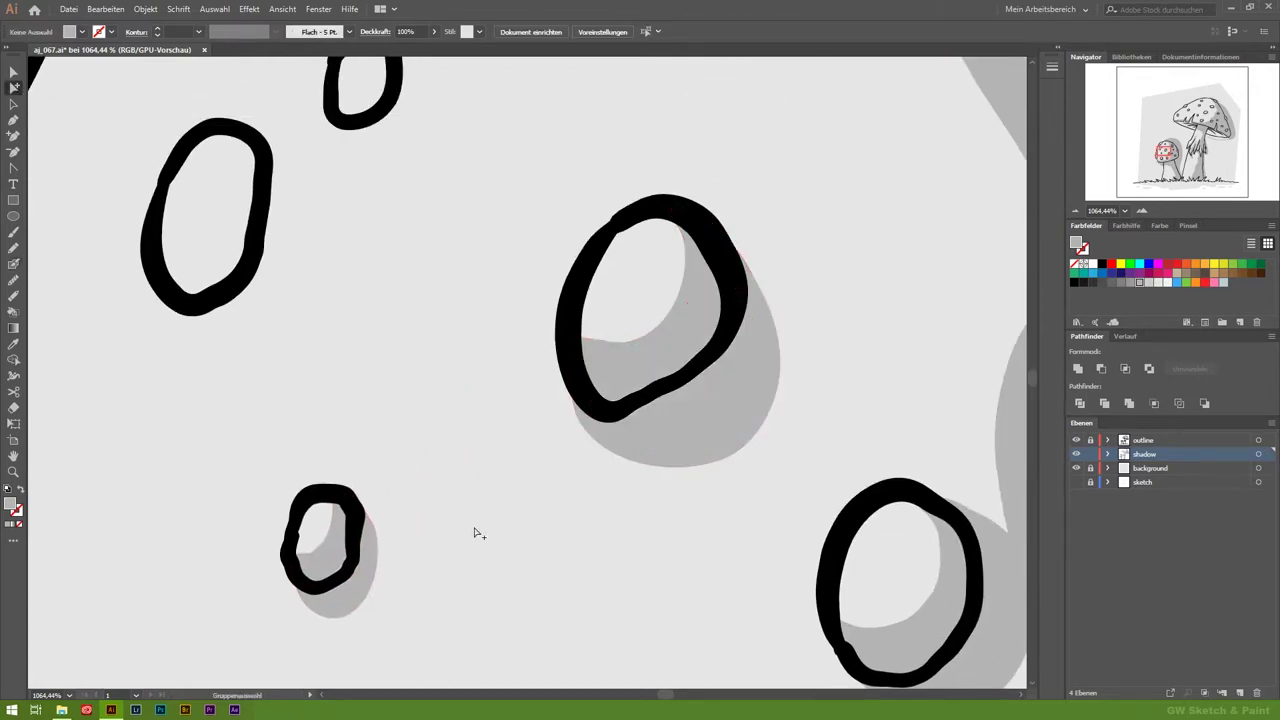
Step: Shade another centre spot and the top cap spot with grey loops
scroll(258, 380, "up", 2)
scroll(258, 380, "left", 5)
mouse_move(540, 218)
left_mouse_down()
mouse_move(457, 320)
mouse_move(590, 279)
mouse_move(548, 213)
left_mouse_up()
left_click_drag(648, 176, 695, 125)
left_click(13, 87)
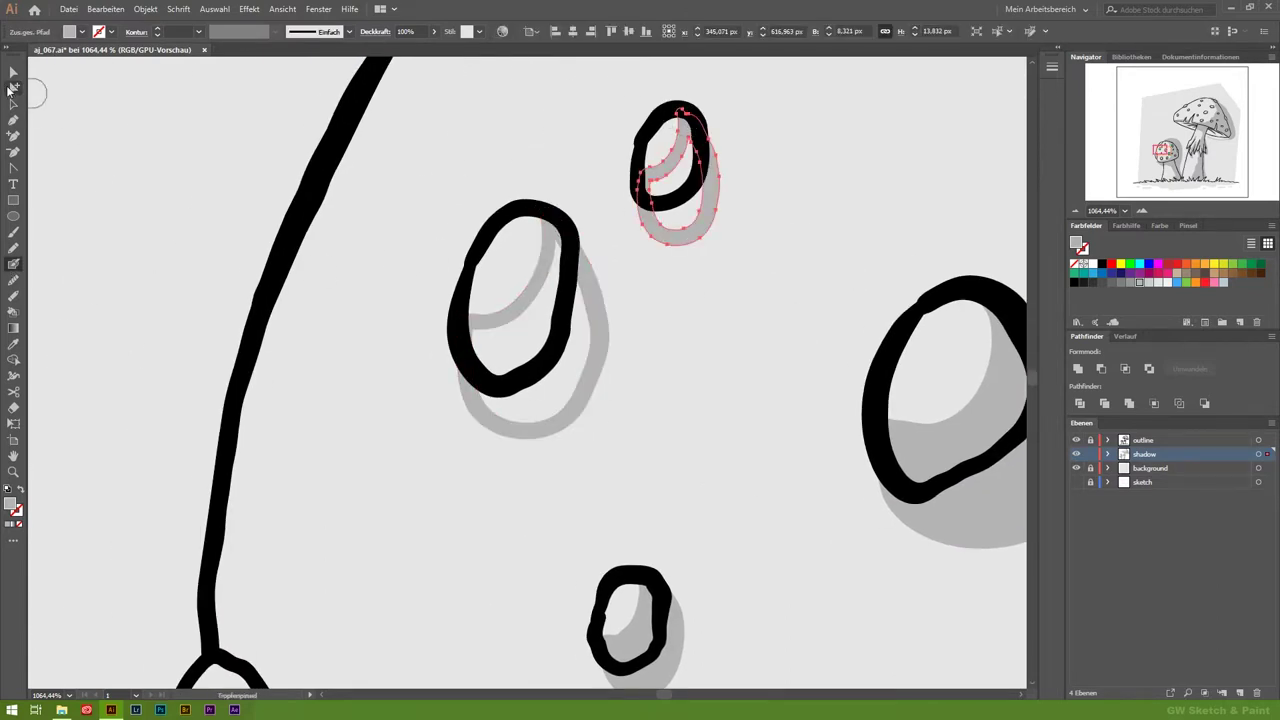
left_click(652, 281)
Step: Fill the oval on the cap's left edge with a grey shadow shape
scroll(557, 157, "down", 3)
scroll(557, 157, "left", 3)
left_click_drag(435, 147, 373, 383)
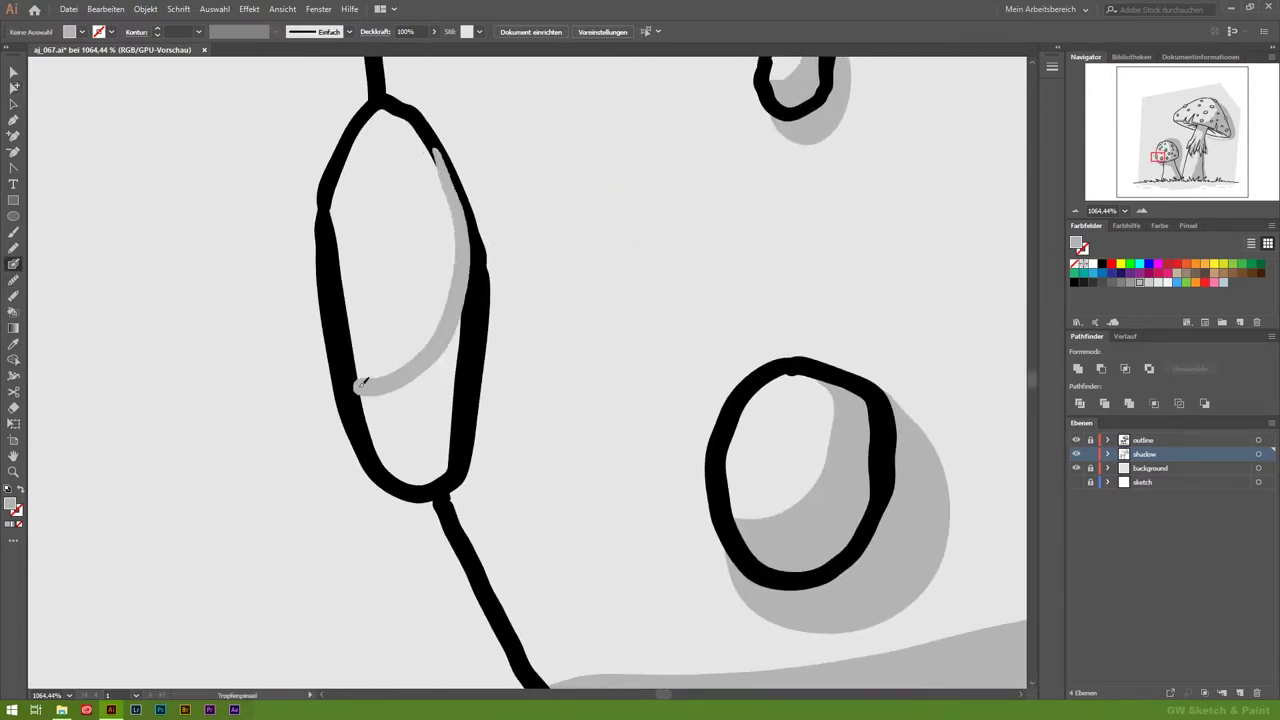
left_click_drag(409, 486, 437, 152)
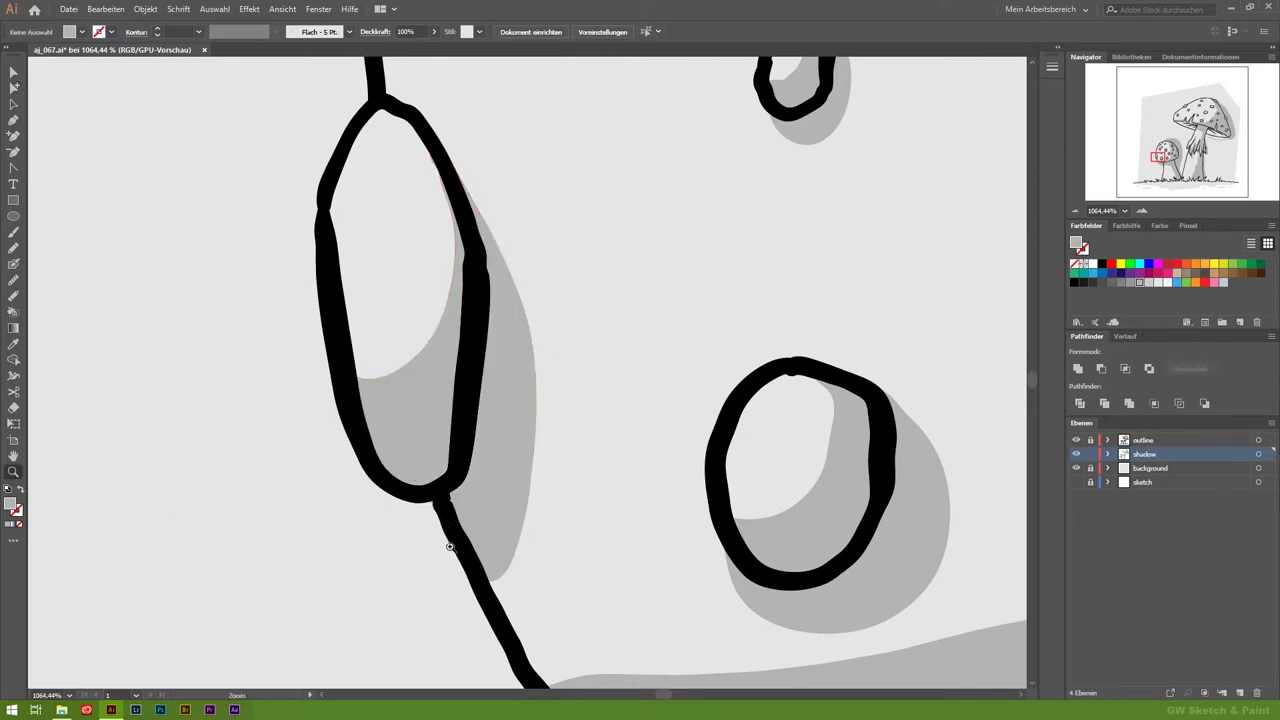
scroll(434, 528, "down", 2)
scroll(600, 300, "up", 1)
scroll(500, 277, "up", 10)
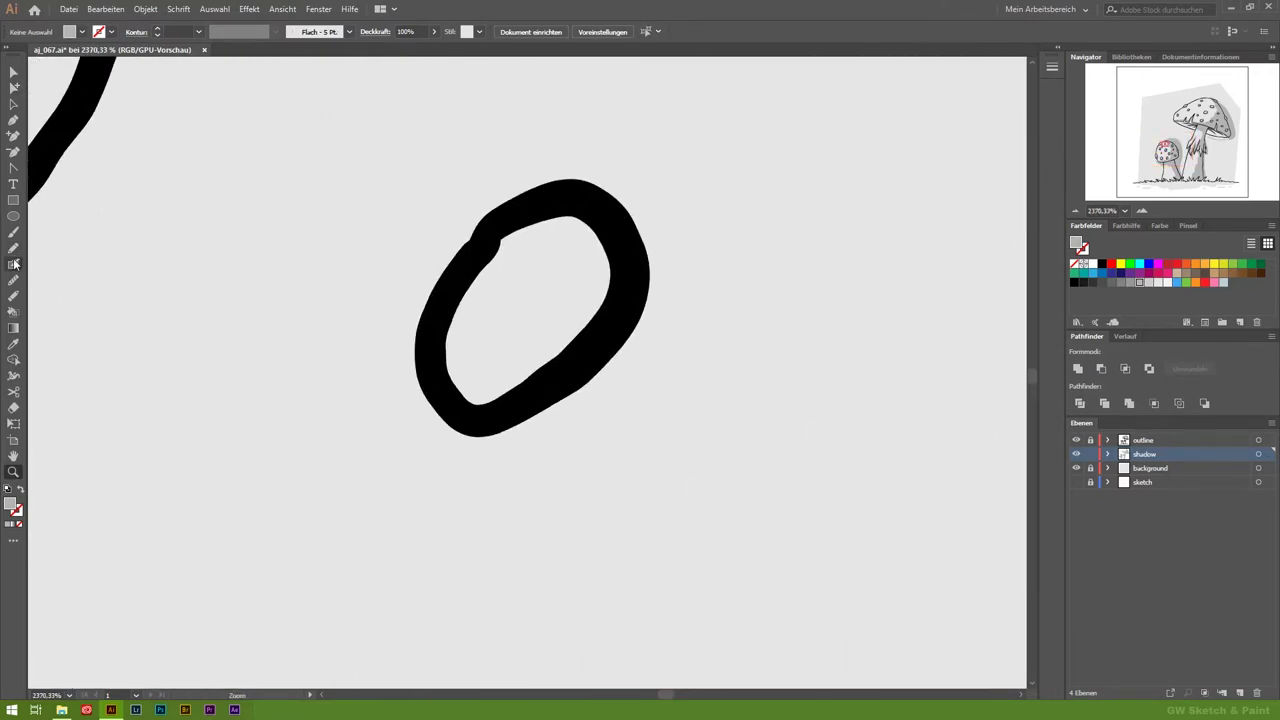
Step: Shade the tiny cap spot and the cap oval with grey loops, then zoom out
left_click_drag(585, 203, 645, 273)
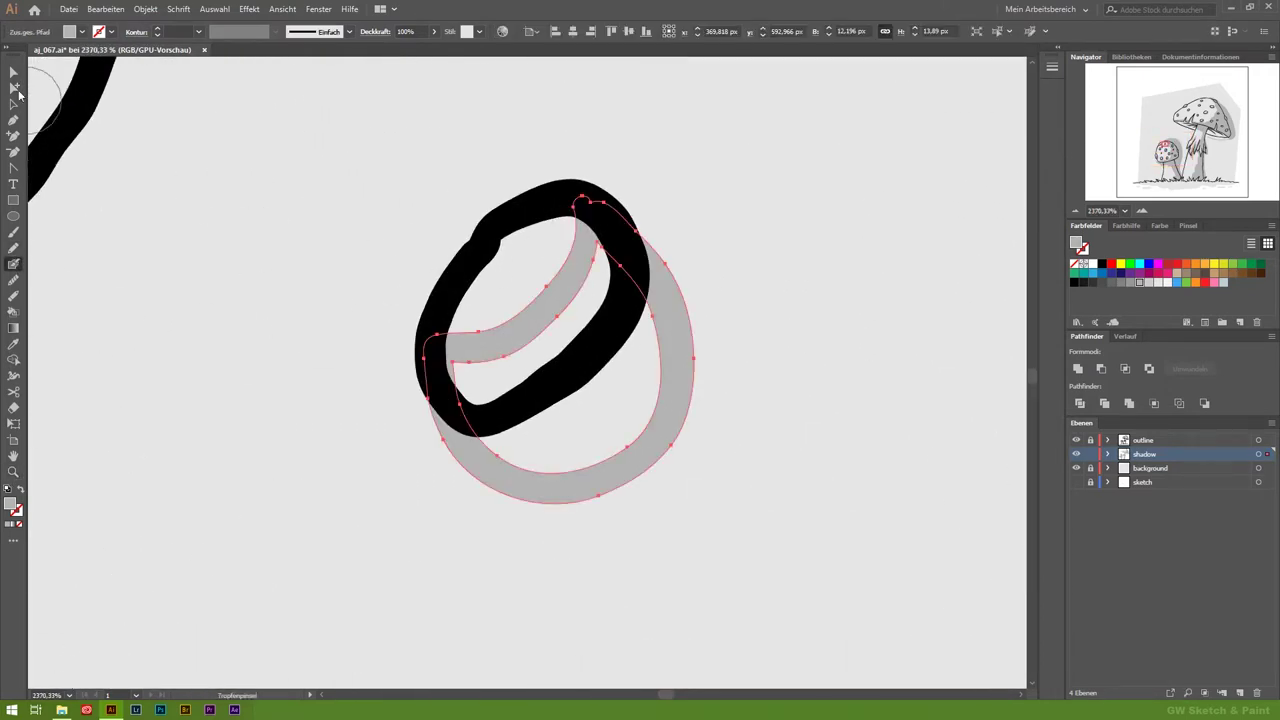
scroll(446, 408, "down", 2)
scroll(631, 471, "down", 4)
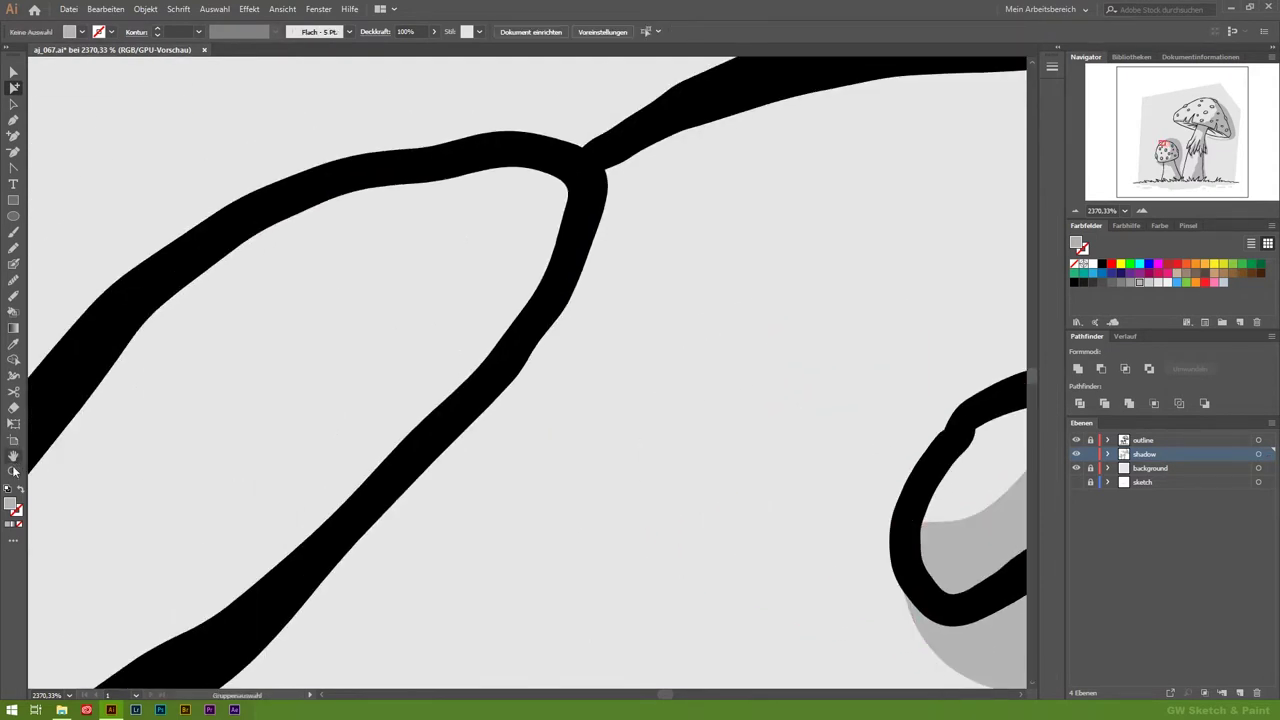
scroll(631, 471, "up", 3)
scroll(623, 371, "up", 1)
key("shift+b")
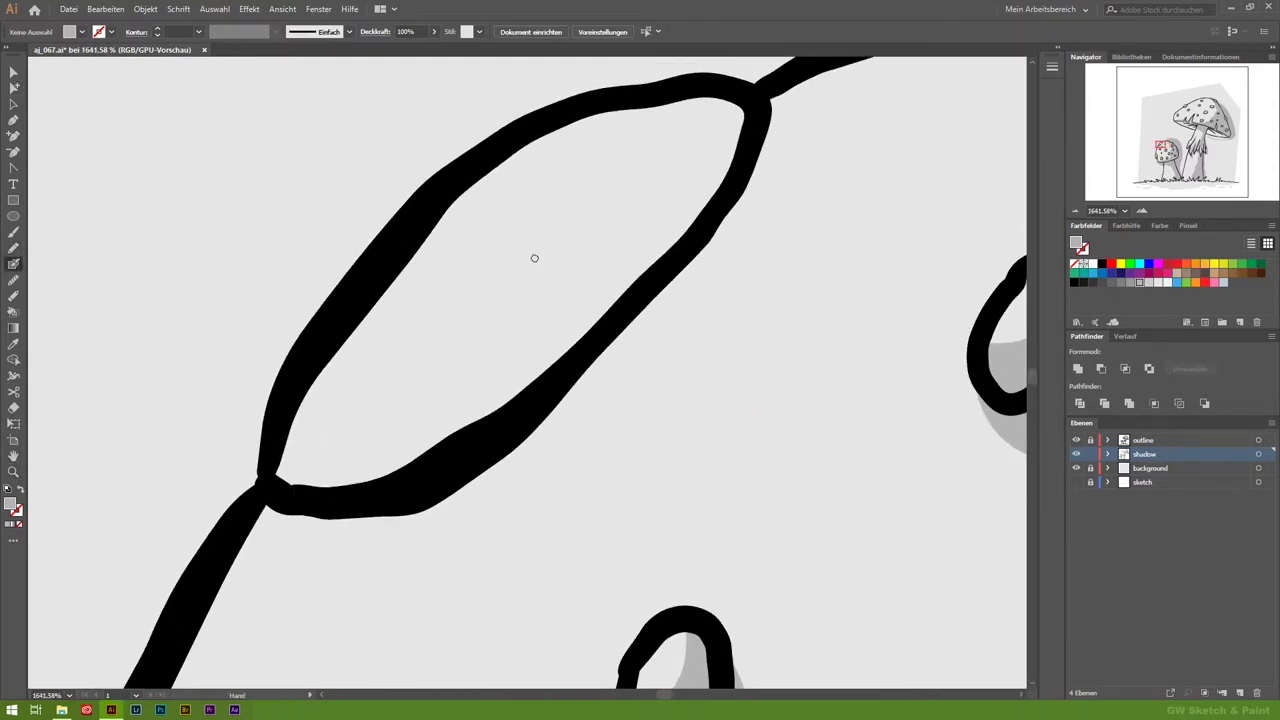
scroll(531, 257, "up", 1)
left_click_drag(761, 120, 759, 125)
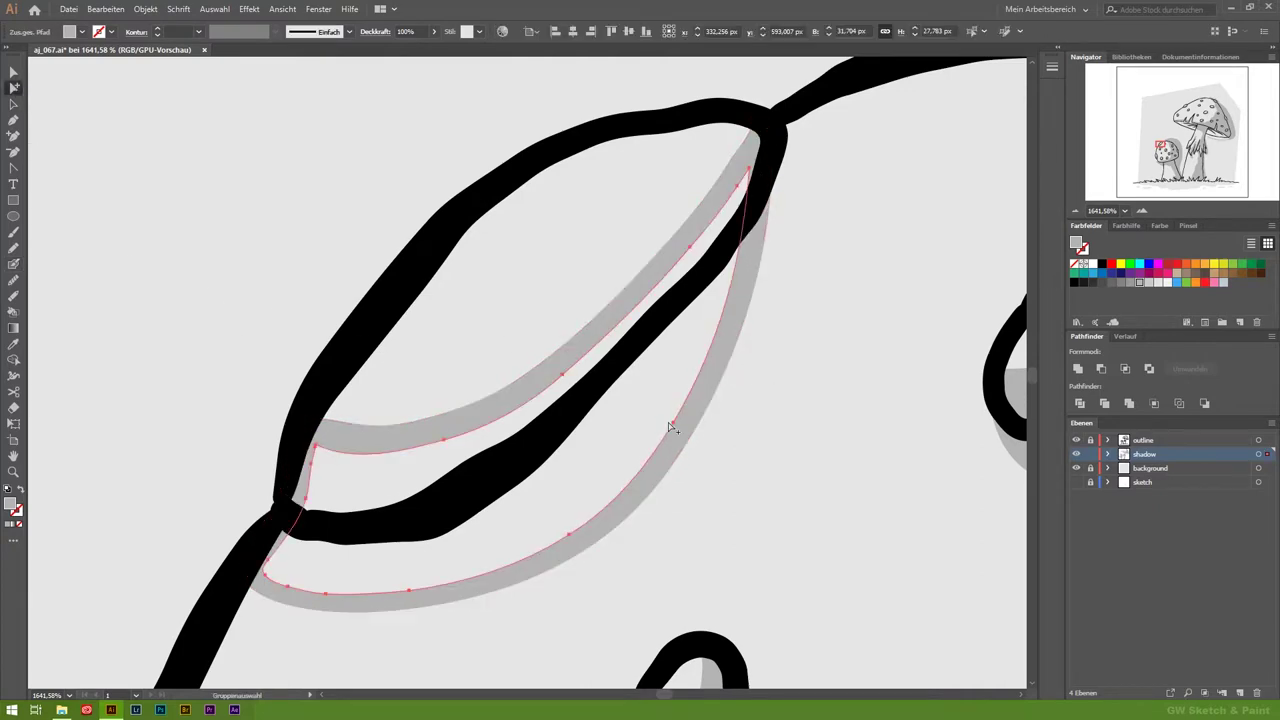
scroll(156, 450, "down", 3)
scroll(300, 440, "down", 2)
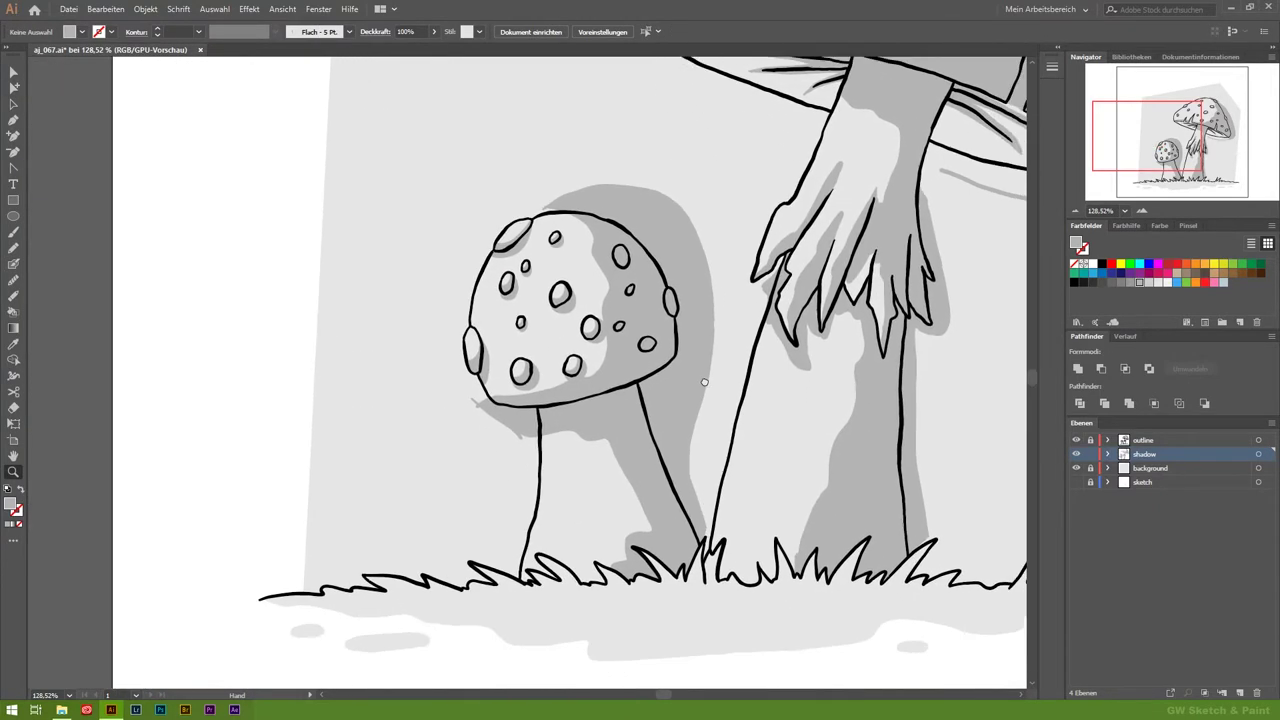
Step: Select every shape on the shadow layer and unite them with Pathfinder
scroll(500, 423, "down", 2)
scroll(587, 513, "down", 2)
scroll(587, 513, "down", 1)
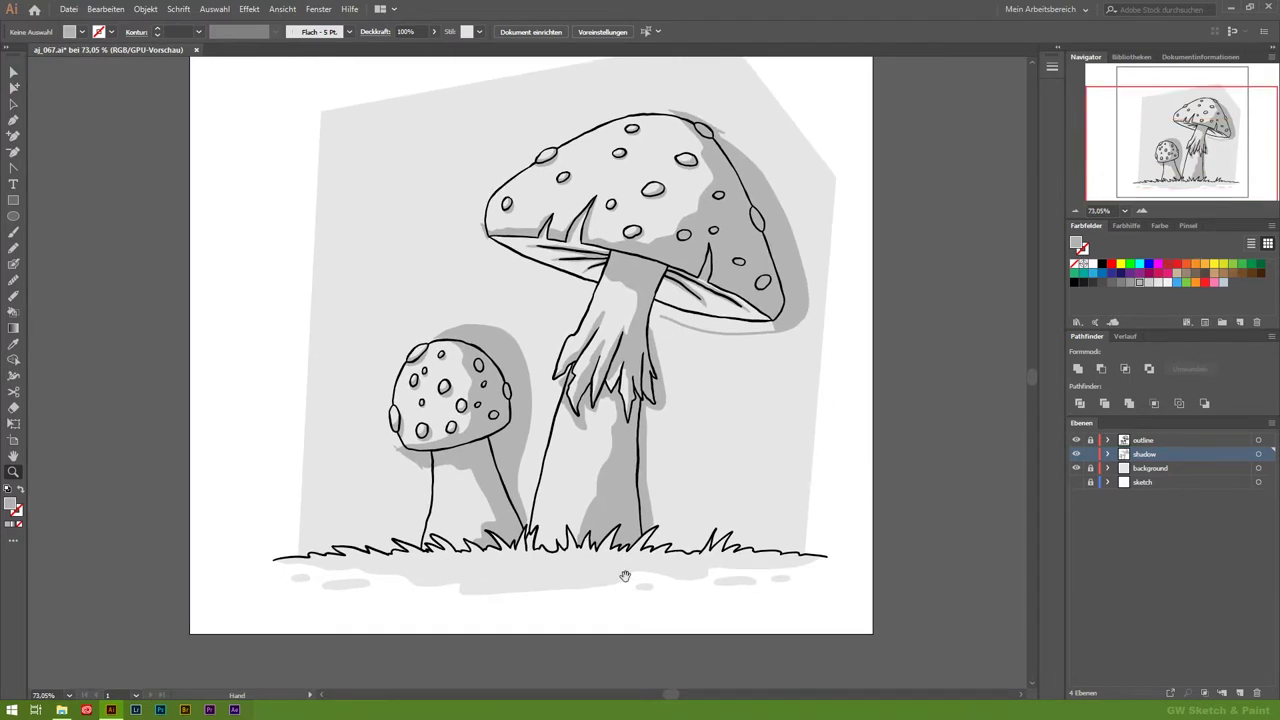
left_click(1107, 455)
left_click_drag(438, 288, 872, 638)
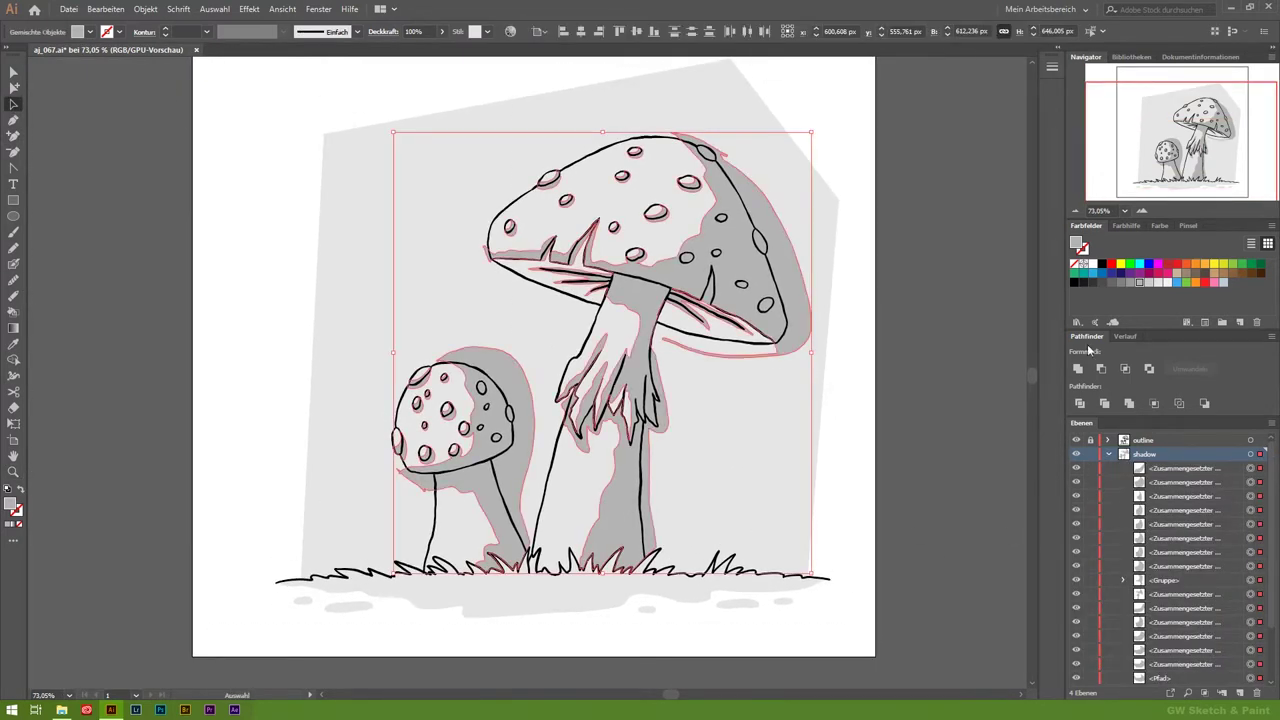
left_click(1077, 369)
left_click(800, 565)
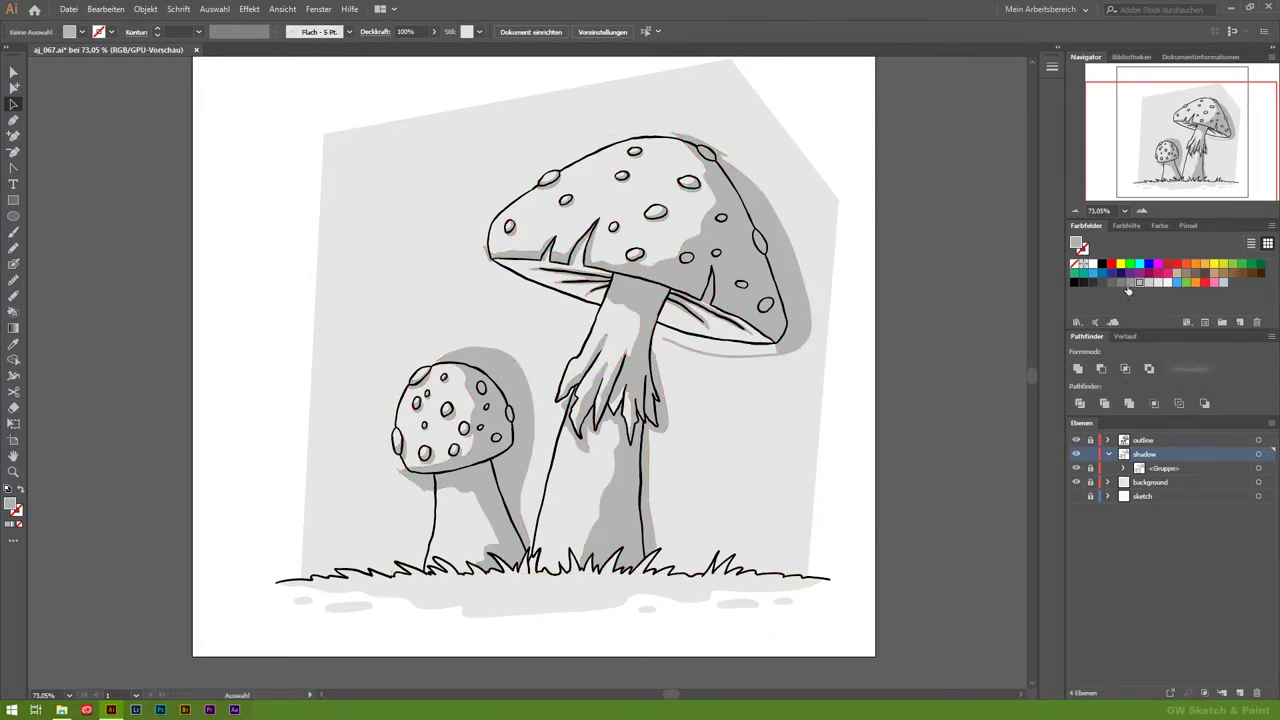
Step: Zoom into the small toadstool's cap and begin a shadow loop in a spot
left_click(13, 471)
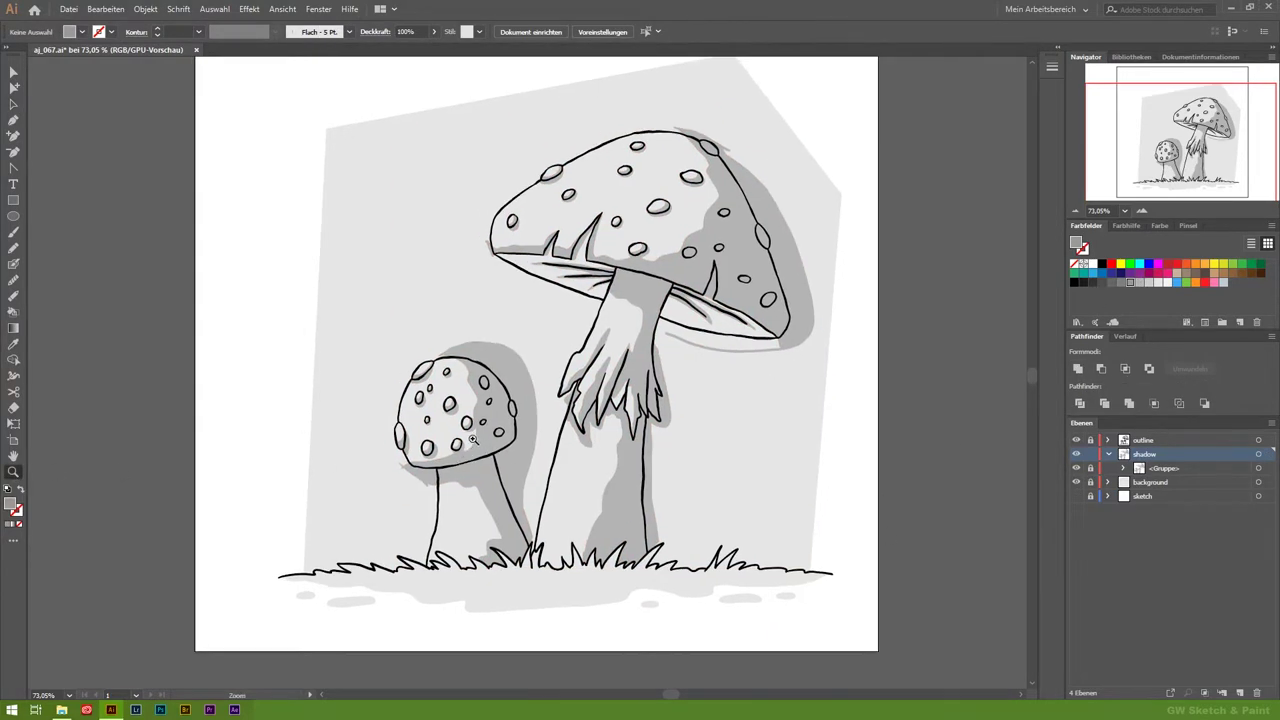
left_click_drag(475, 444, 846, 443)
mouse_move(622, 343)
left_mouse_down()
mouse_move(557, 523)
mouse_move(665, 385)
mouse_move(610, 345)
left_mouse_up()
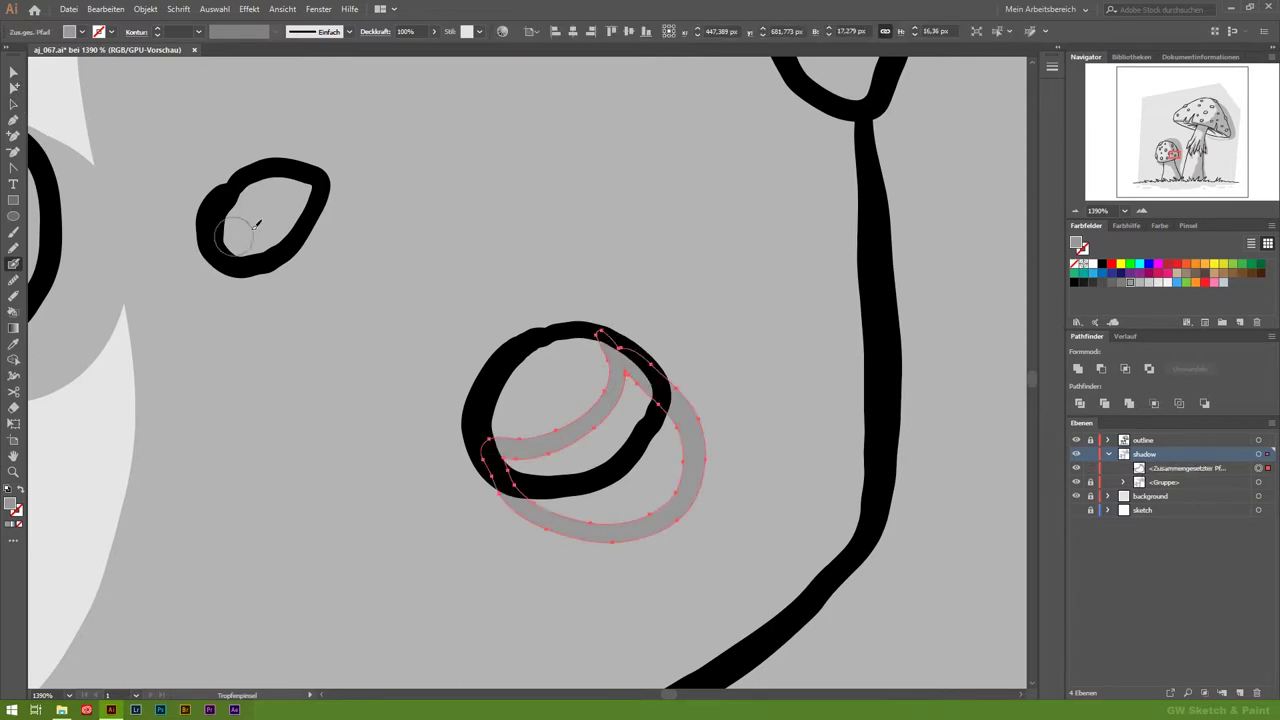
Step: Finish the grey shadow loop around the small cap spot
mouse_move(256, 226)
left_mouse_down()
mouse_move(346, 214)
mouse_move(296, 172)
left_mouse_up()
left_click(683, 453)
key("Delete")
left_click(340, 240)
key("Delete")
key("ctrl+shift+a")
Step: Paint a grey shadow loop around the upper cap spot
left_click_drag(693, 235, 593, 333)
scroll(590, 370, "up", 5)
left_click(13, 263)
mouse_move(706, 153)
left_mouse_down()
mouse_move(666, 346)
mouse_move(757, 537)
mouse_move(766, 137)
mouse_move(706, 150)
left_mouse_up()
left_click(13, 88)
key("ctrl+shift+a")
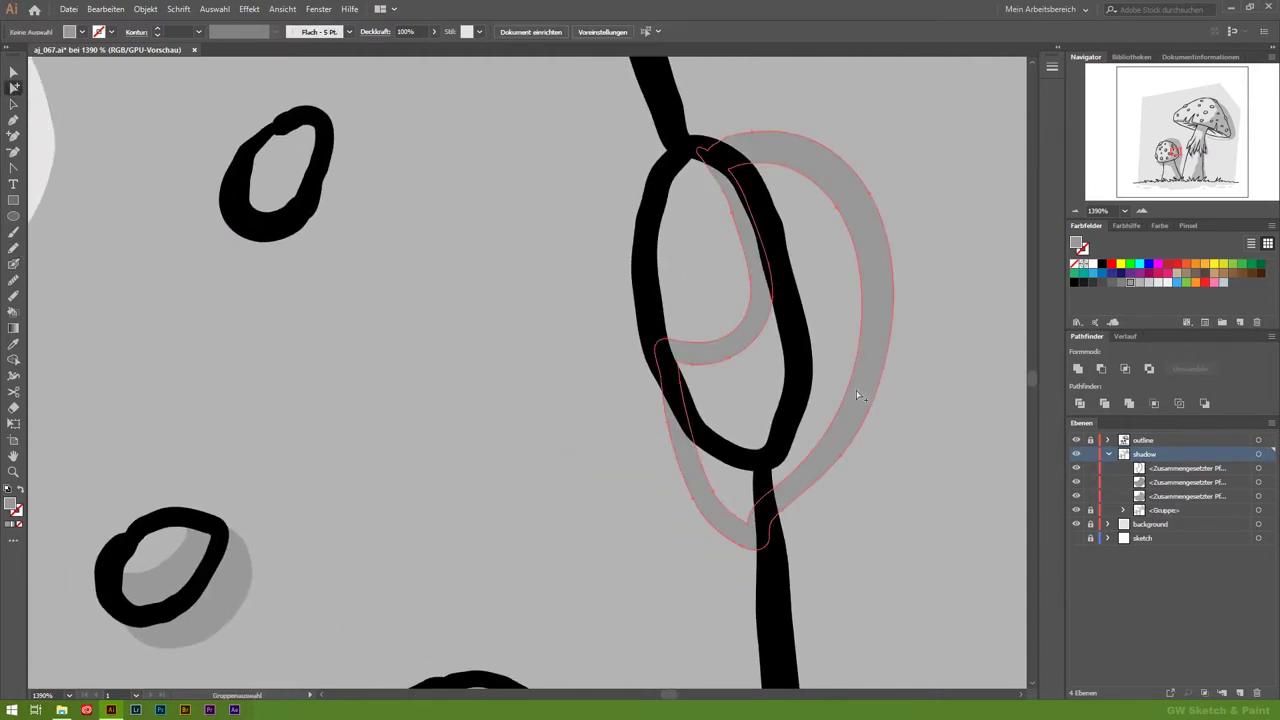
Step: Add grey shadow loops inside two more small-cap spots
scroll(491, 354, "up", 3)
scroll(491, 354, "left", 5)
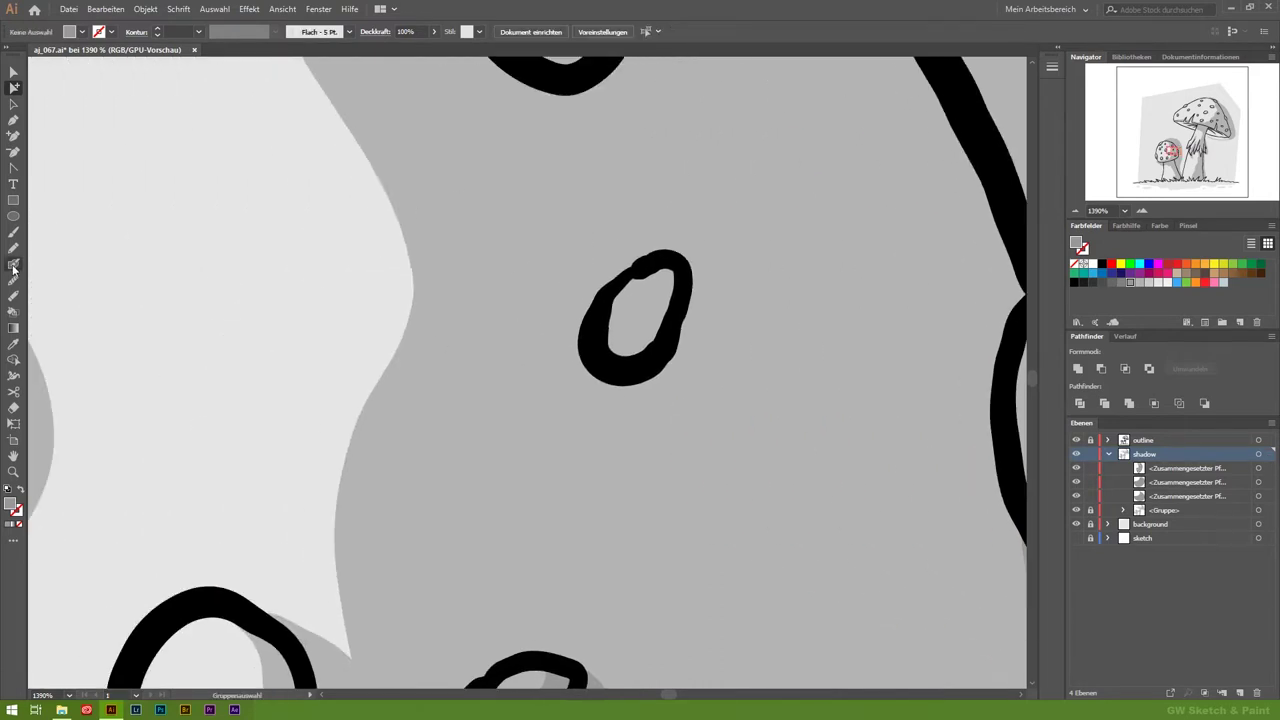
mouse_move(668, 262)
left_mouse_down()
mouse_move(677, 397)
mouse_move(634, 348)
left_mouse_up()
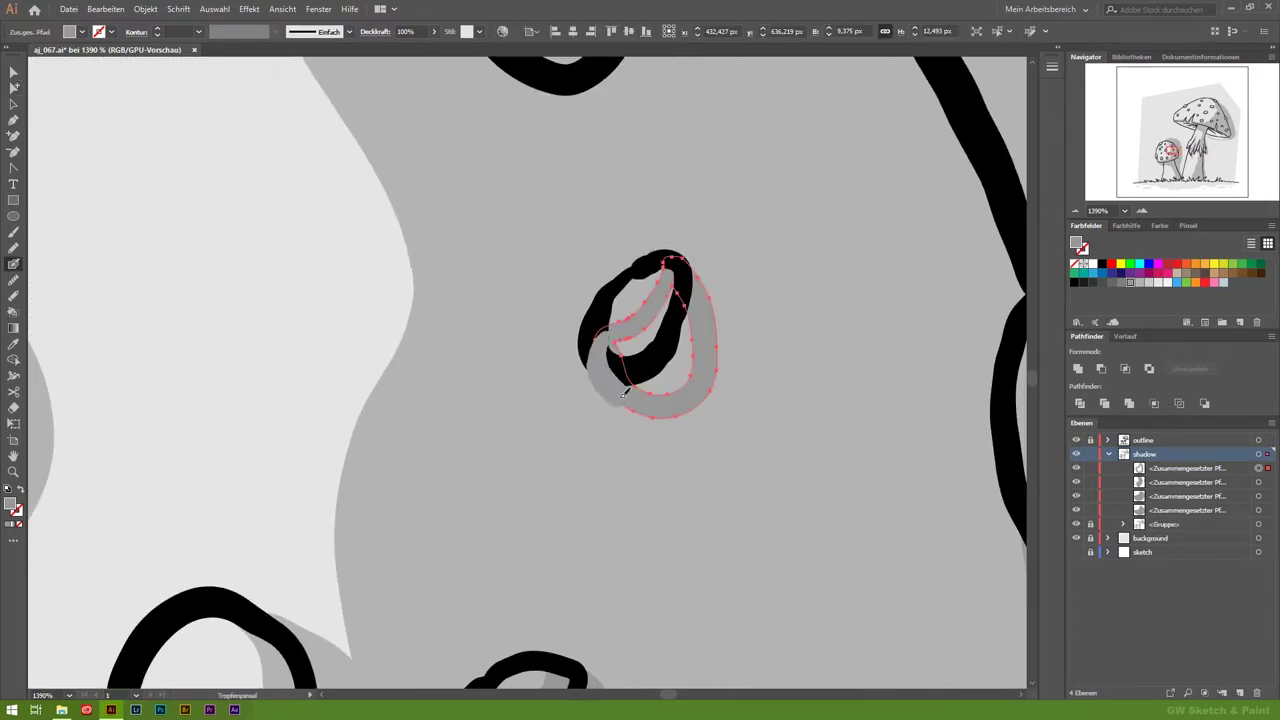
scroll(700, 350, "up", 4)
scroll(700, 350, "left", 1)
mouse_move(612, 172)
left_mouse_down()
mouse_move(650, 262)
mouse_move(622, 180)
left_mouse_up()
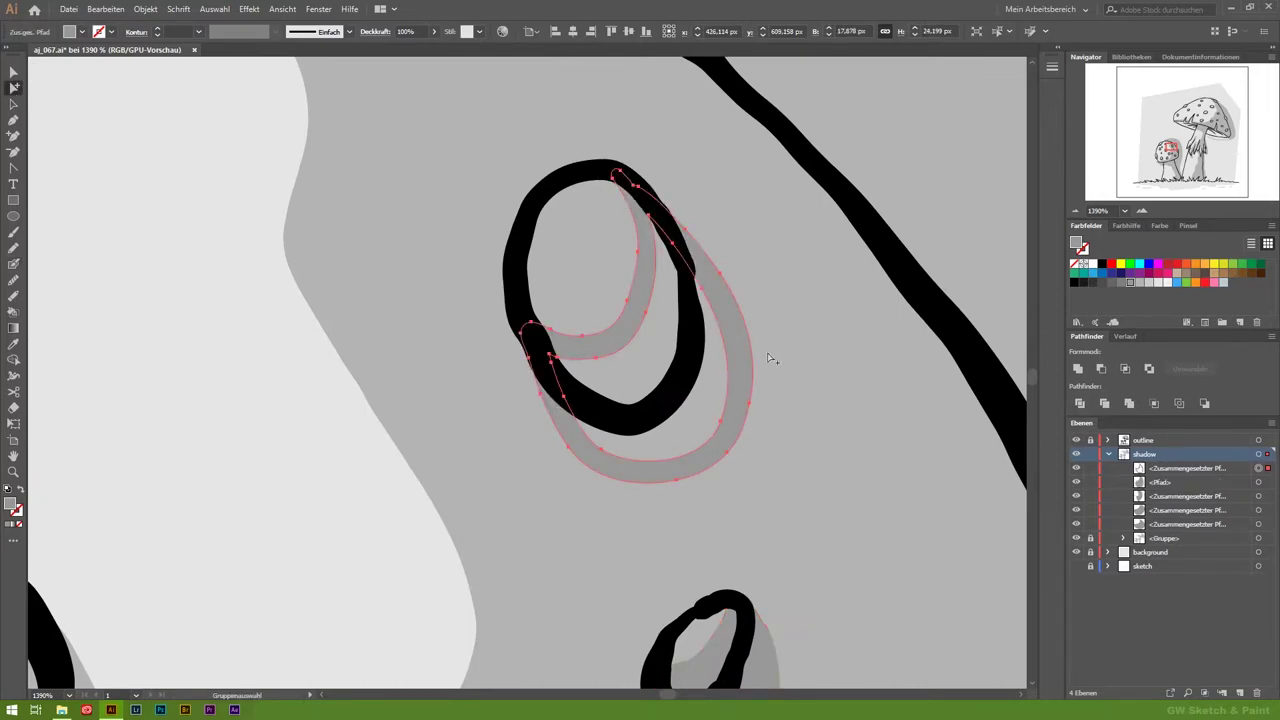
left_click(366, 529)
Step: On the big toadstool's cap, paint a crescent inside one spot, undoing the upper spot's stroke
key("z")
scroll(500, 434, "down", 5)
mouse_move(781, 540)
left_mouse_down()
mouse_move(749, 323)
mouse_move(357, 520)
mouse_move(557, 500)
mouse_move(629, 432)
left_mouse_up()
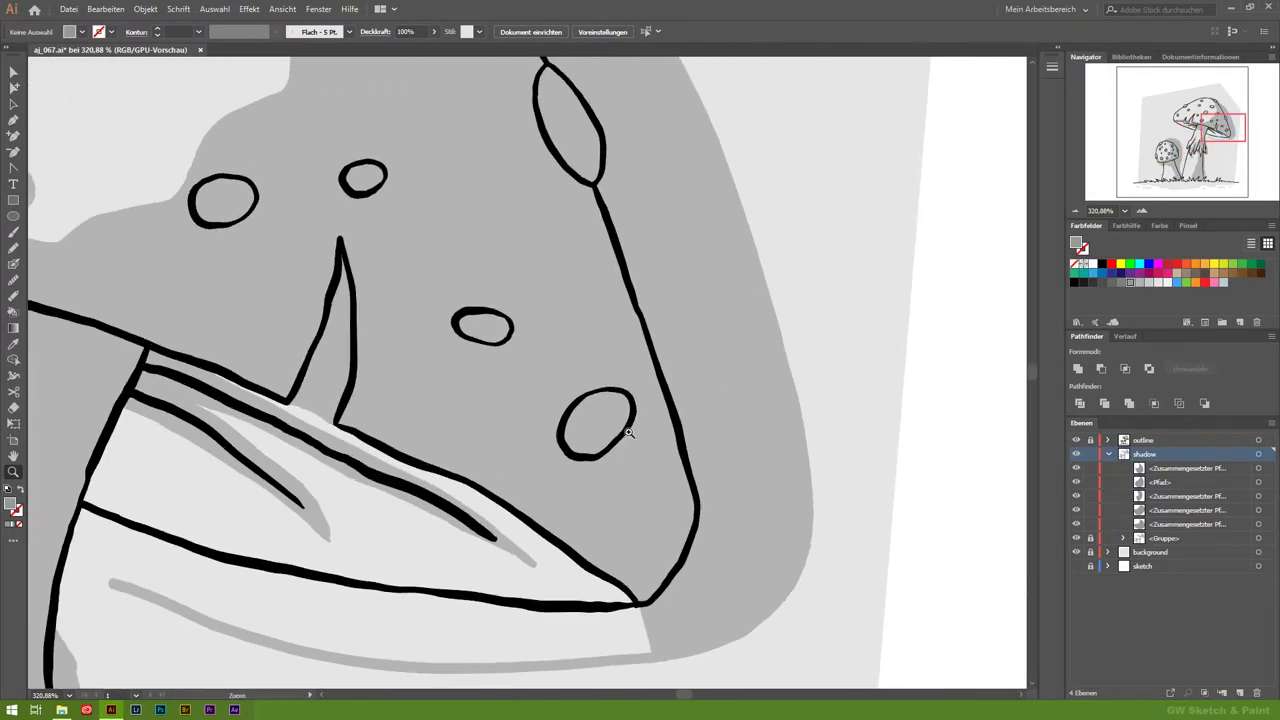
scroll(629, 432, "up", 5)
mouse_move(668, 321)
left_mouse_down()
mouse_move(594, 580)
mouse_move(720, 360)
mouse_move(645, 322)
left_mouse_up()
left_click_drag(538, 182, 644, 220)
mouse_move(395, 125)
left_mouse_down()
mouse_move(285, 170)
mouse_move(480, 220)
mouse_move(400, 125)
left_mouse_up()
key("ctrl+z")
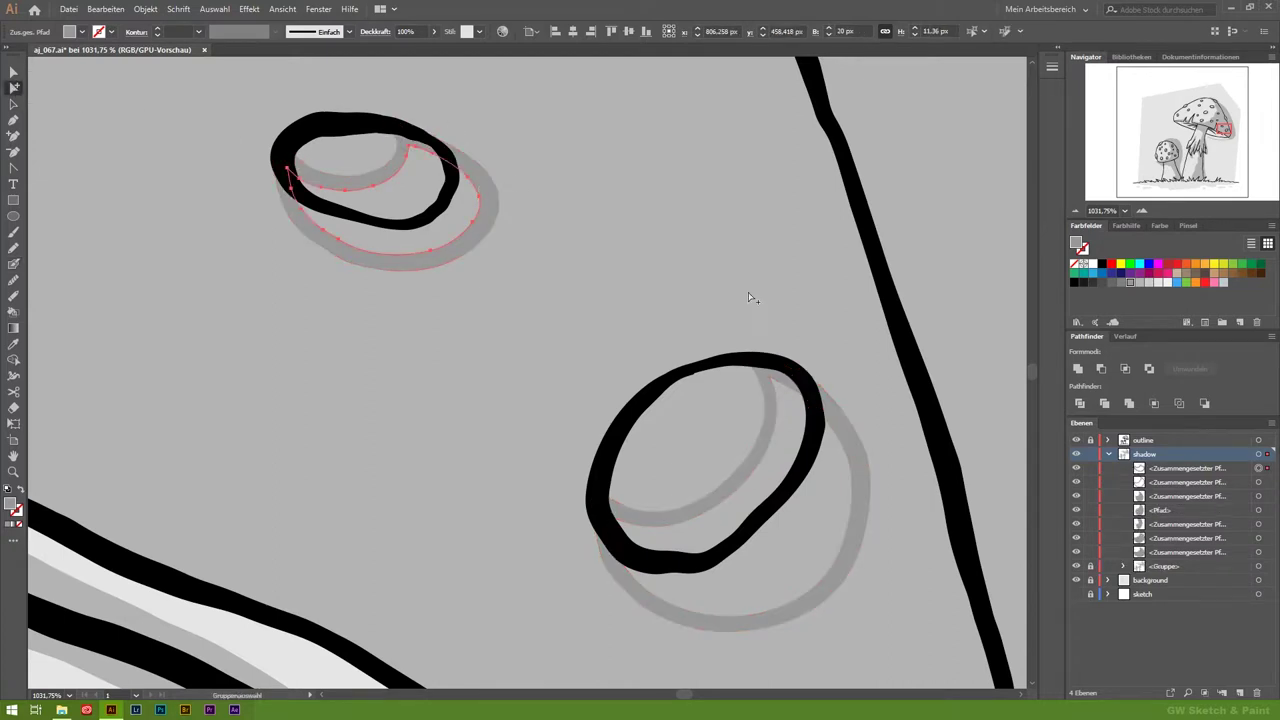
key("ctrl+shift+a")
Step: Shade the big cap's right, left and rim spots with grey shadows
left_click_drag(386, 309, 754, 546)
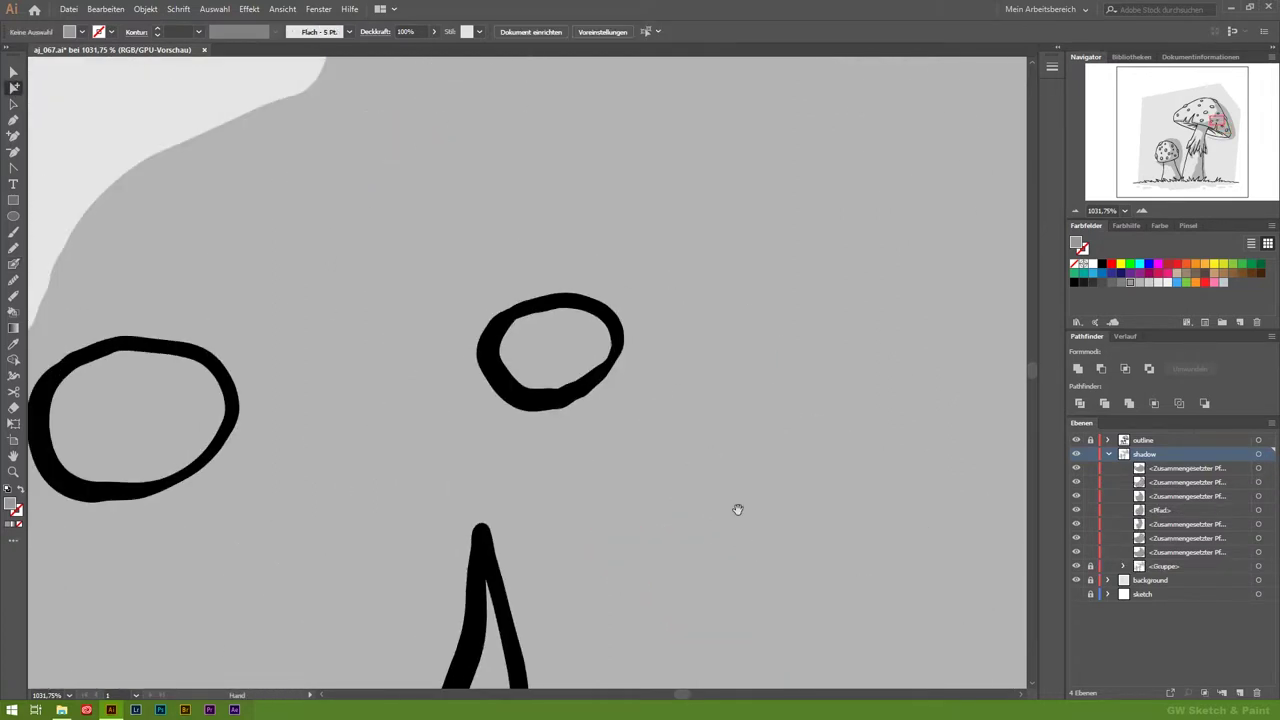
left_click_drag(755, 250, 843, 208)
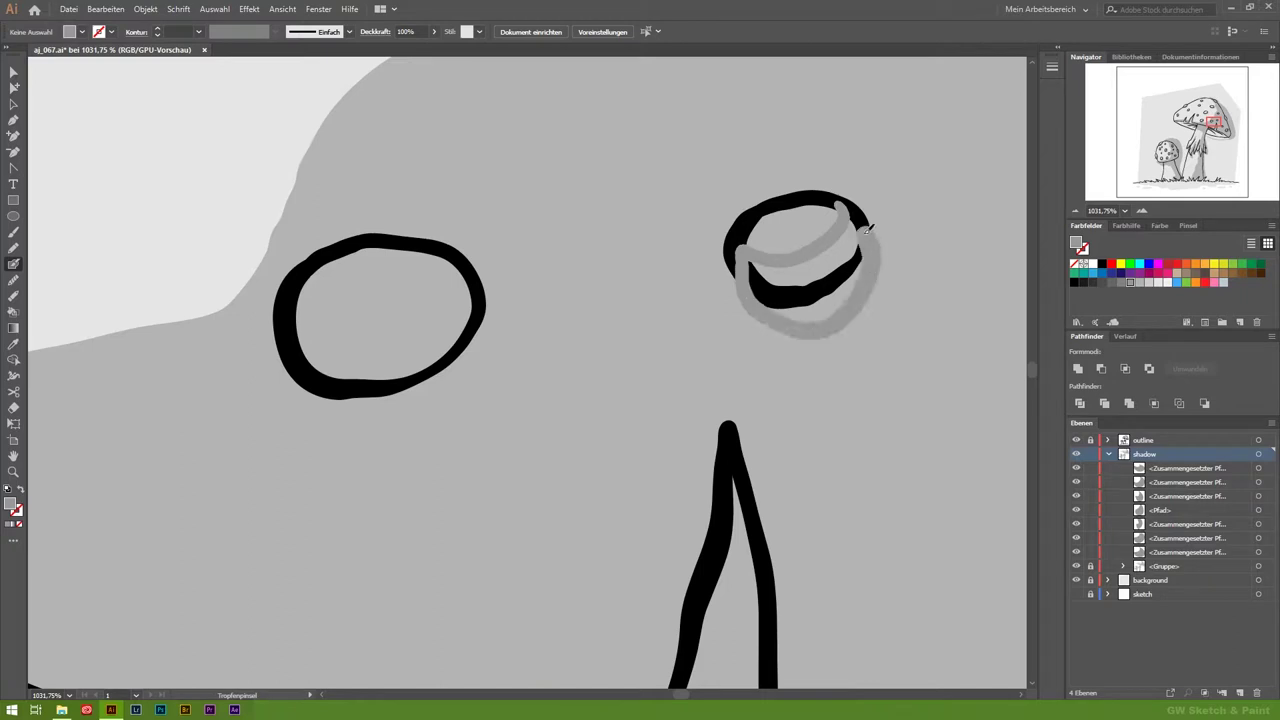
left_click_drag(443, 250, 489, 301)
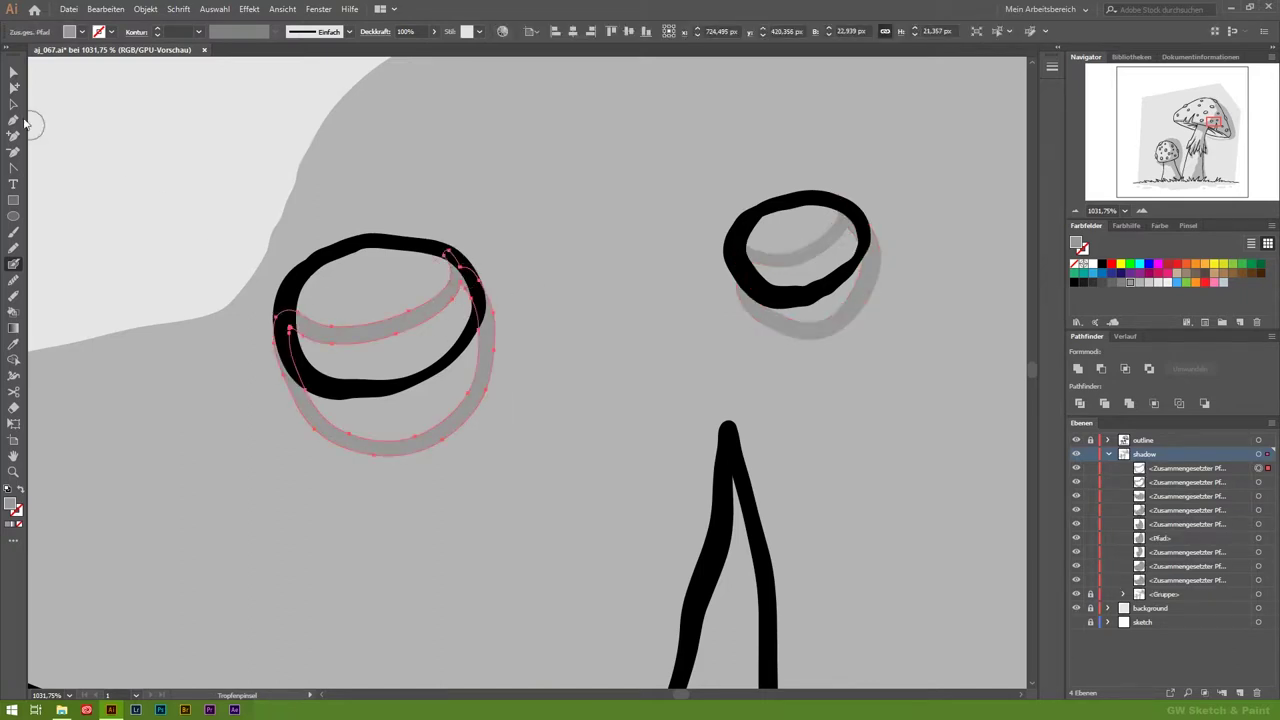
key("ctrl+shift+a")
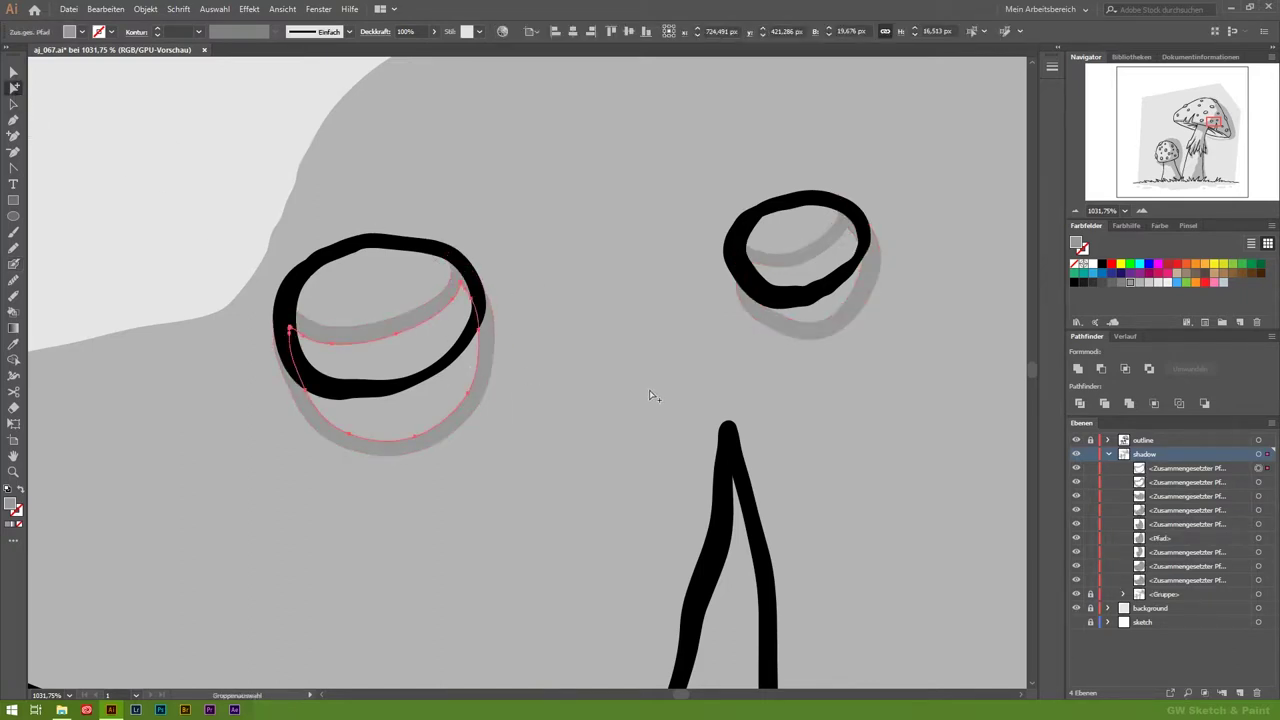
mouse_move(828, 368)
left_mouse_down()
mouse_move(683, 440)
mouse_move(558, 347)
left_mouse_up()
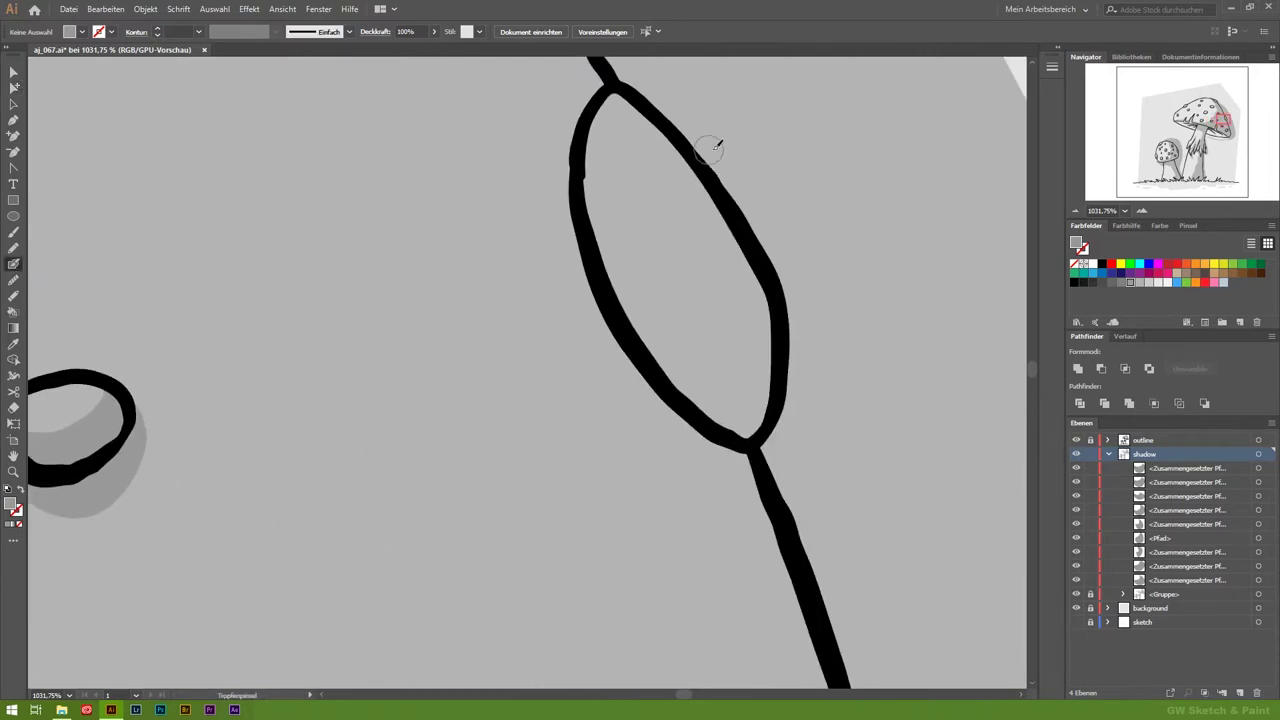
left_click_drag(683, 150, 664, 101)
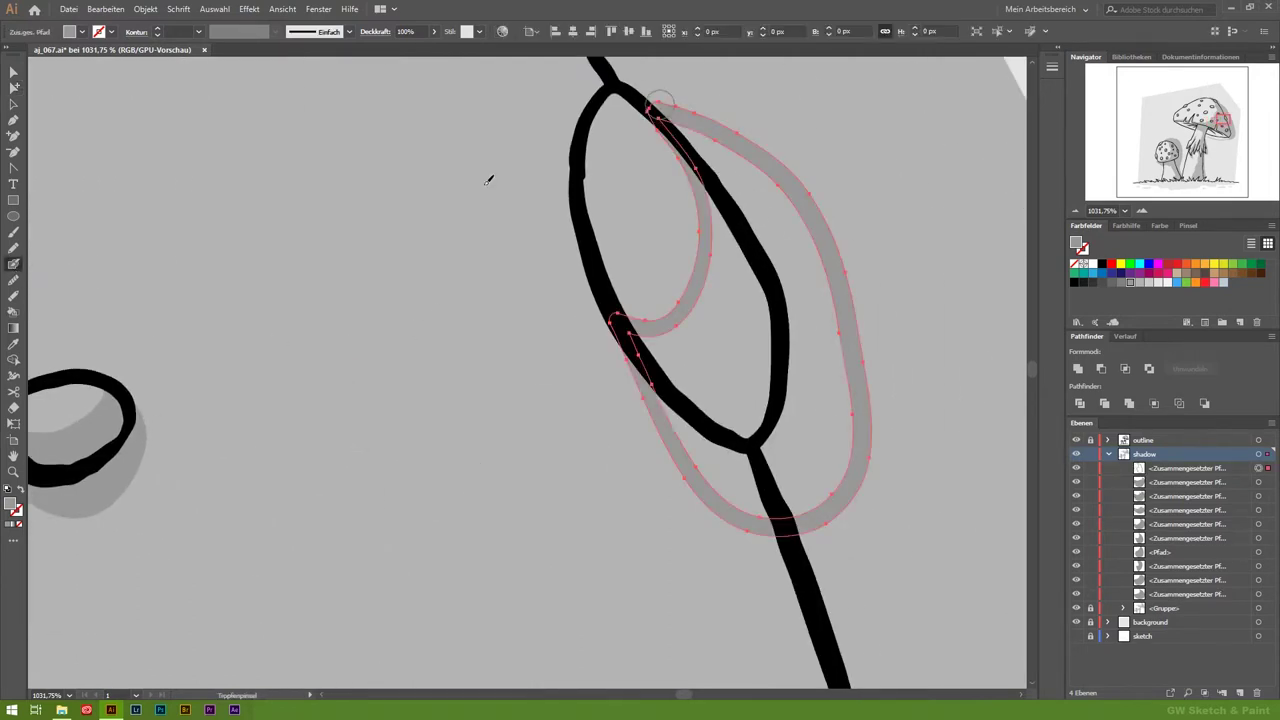
key("ctrl+shift+a")
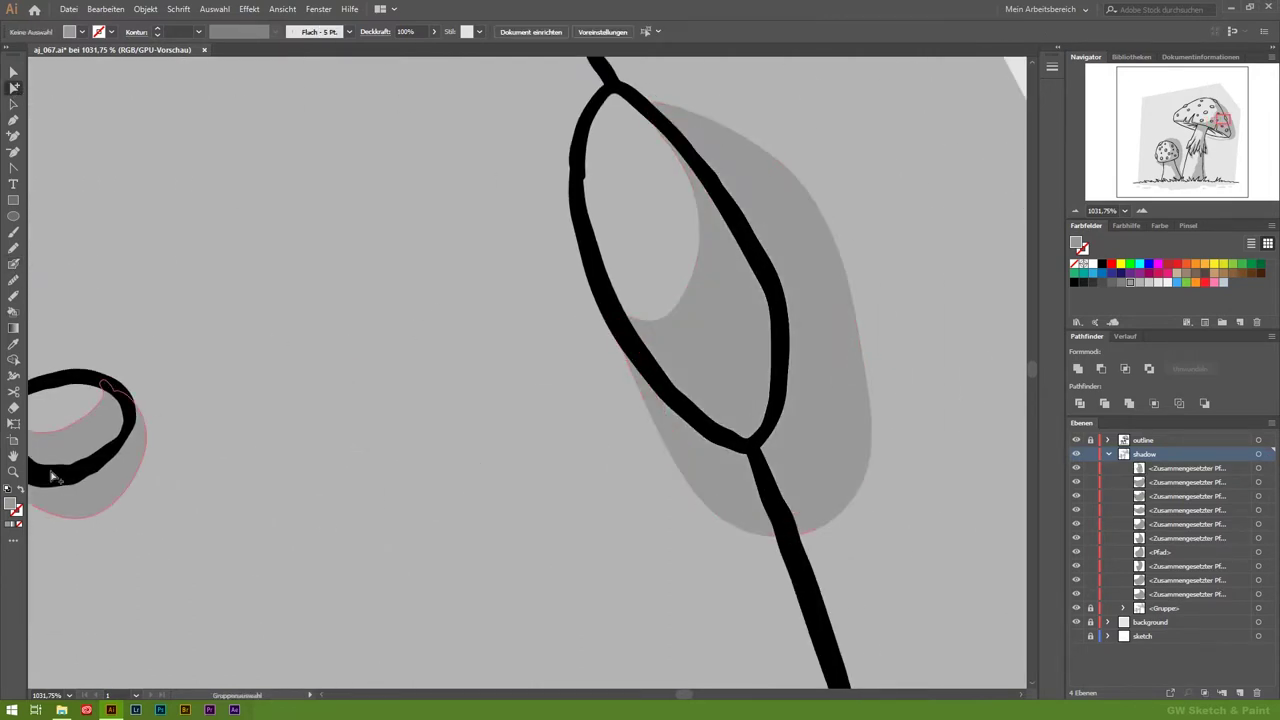
Step: Fill another big-cap spot with a solid grey shadow and start one on an edge spot
key("z")
left_click(365, 516, "alt")
left_click(365, 516, "alt")
left_click_drag(512, 310, 729, 377)
key("shift+b")
mouse_move(623, 210)
left_mouse_down()
mouse_move(458, 322)
mouse_move(626, 212)
left_mouse_up()
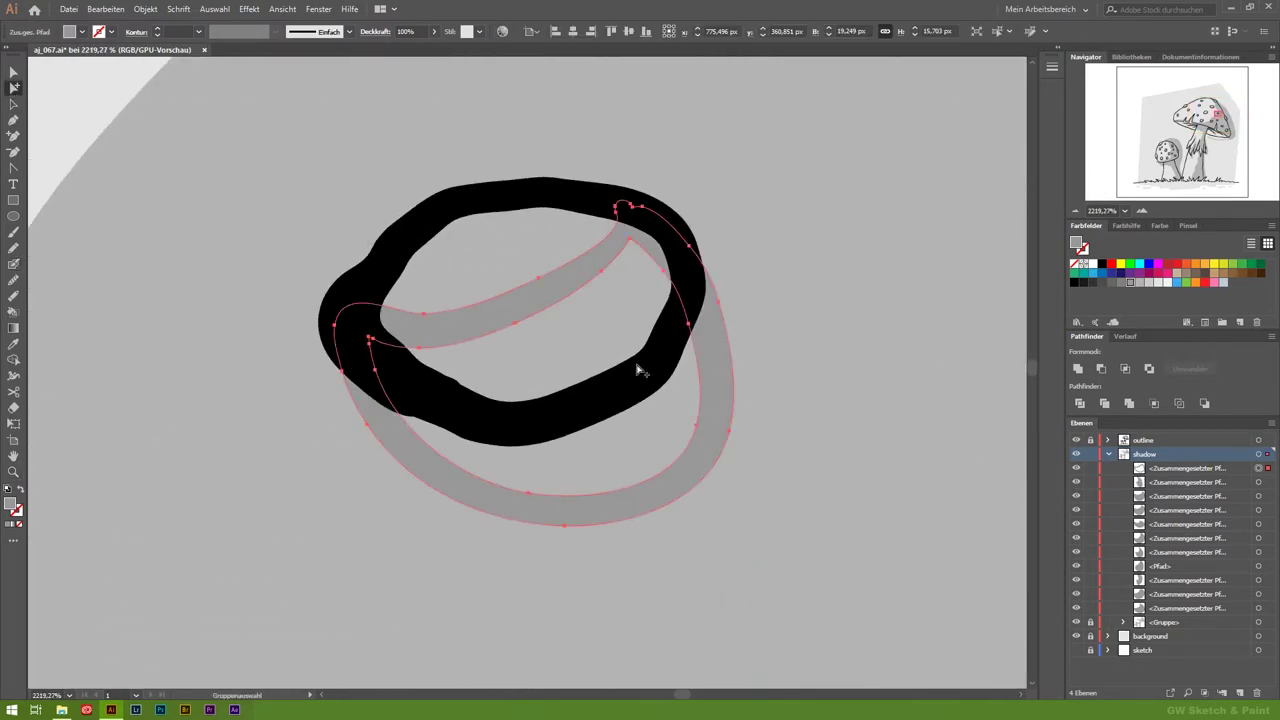
left_click_drag(640, 370, 565, 517)
left_click(554, 473, "alt")
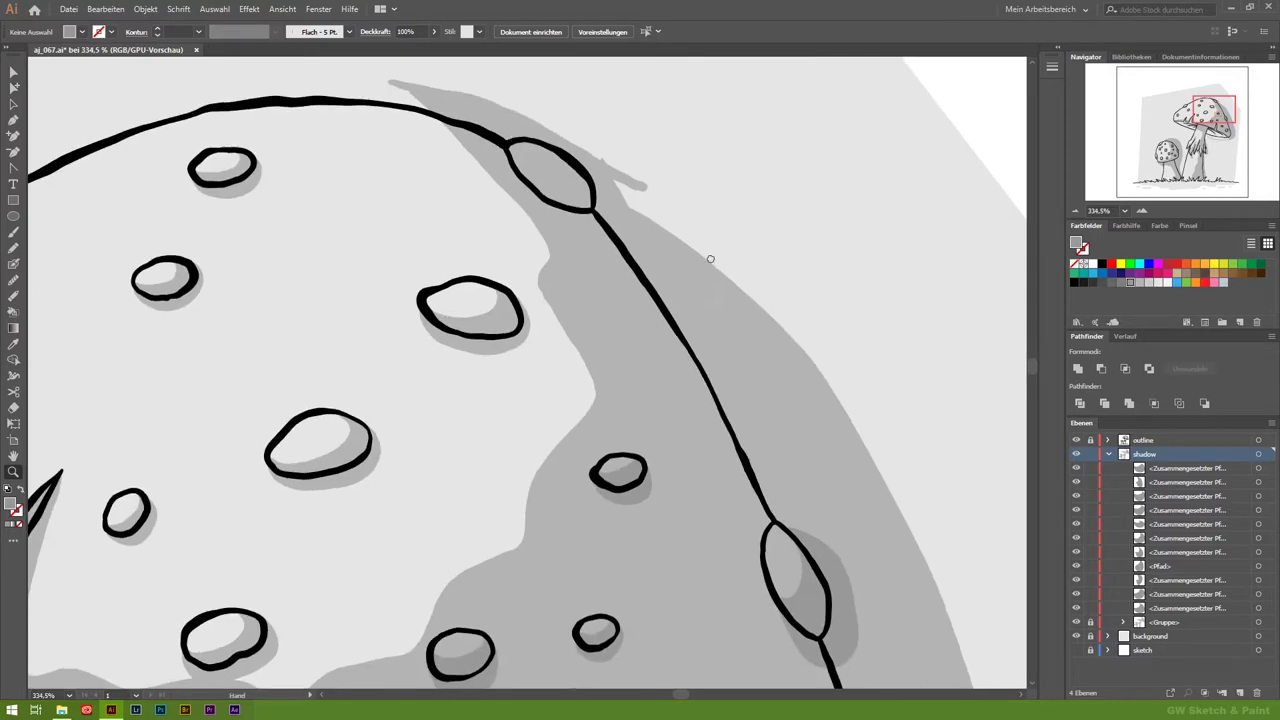
left_click_drag(700, 420, 761, 440)
left_click_drag(645, 238, 655, 240)
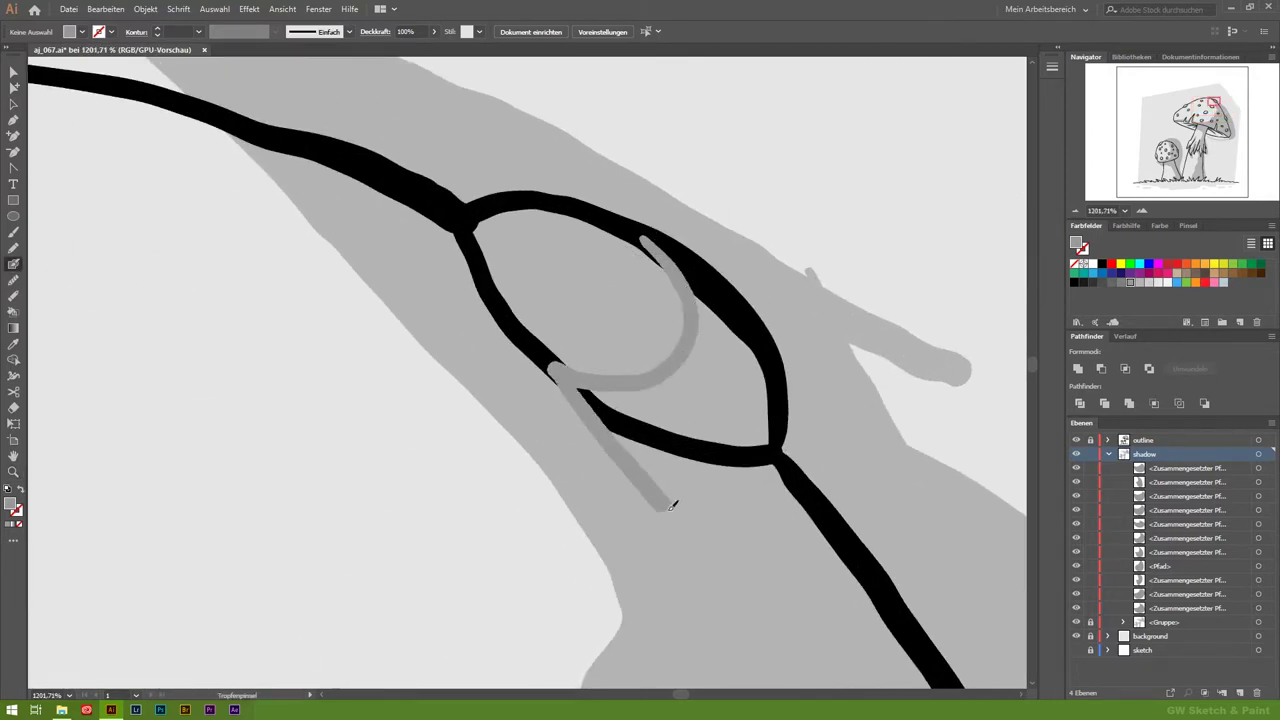
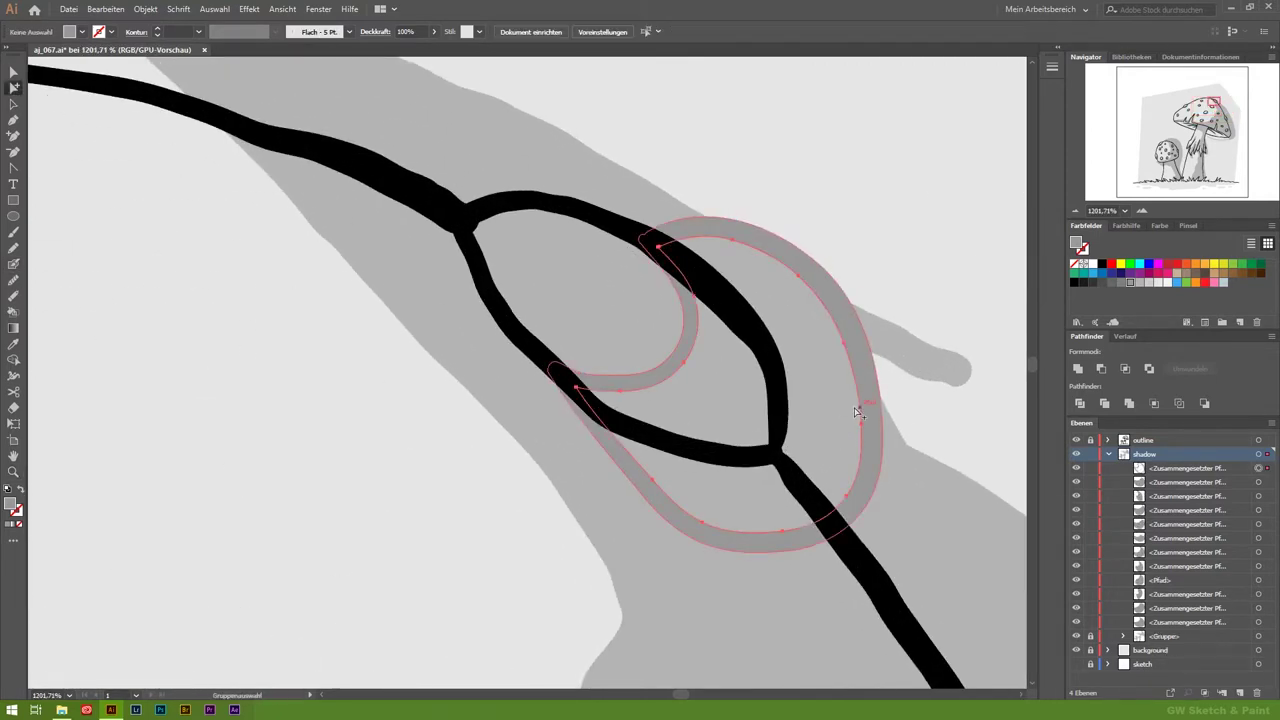
Step: Paint four grey shadow patches on the ground below the grass
key("ctrl+shift+a")
key("z")
left_click_drag(520, 506, 302, 506)
scroll(302, 506, "down", 3)
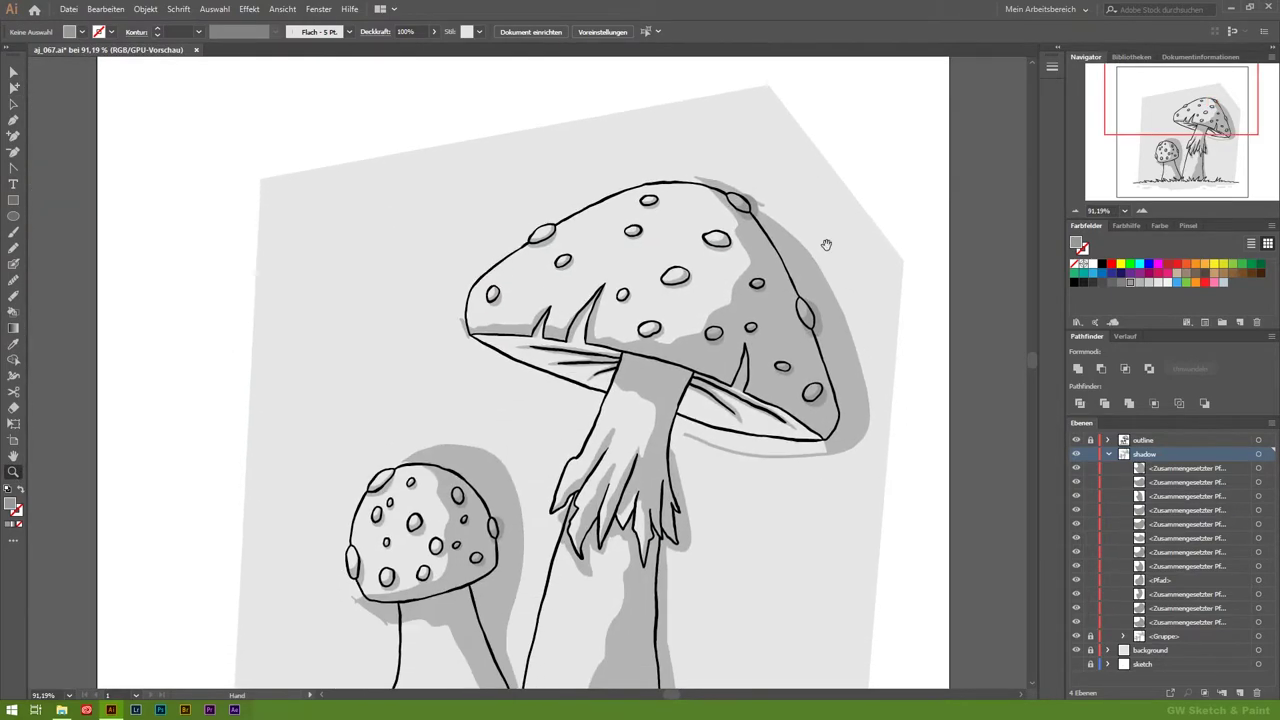
left_click(760, 523)
key("ctrl+0")
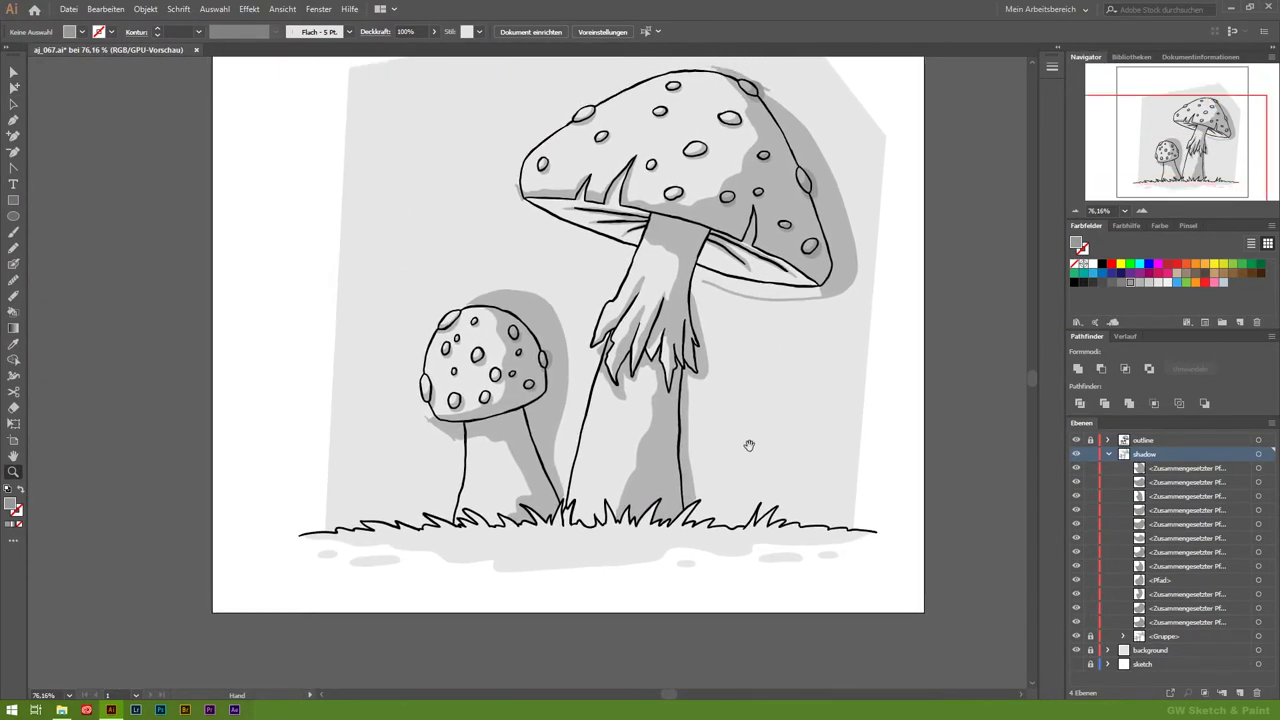
left_click_drag(466, 580, 691, 542)
mouse_move(743, 525)
left_mouse_down()
mouse_move(526, 517)
mouse_move(536, 529)
left_mouse_up()
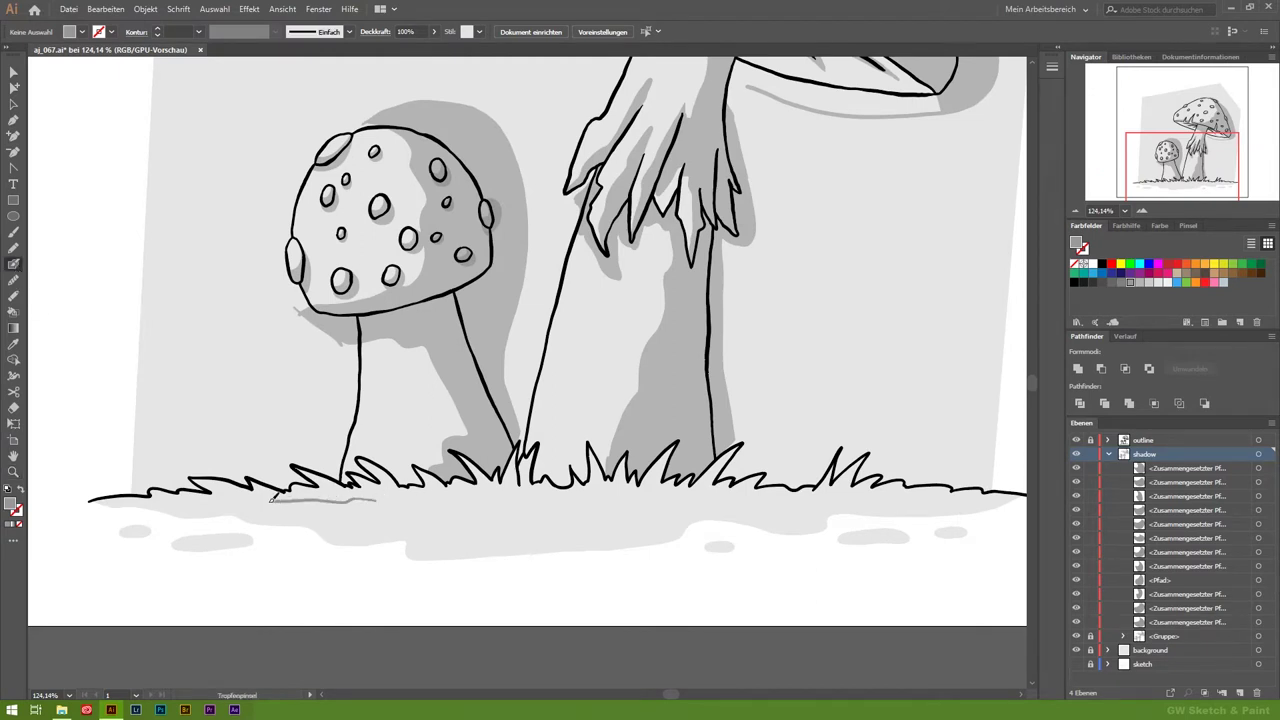
left_click_drag(436, 496, 490, 530)
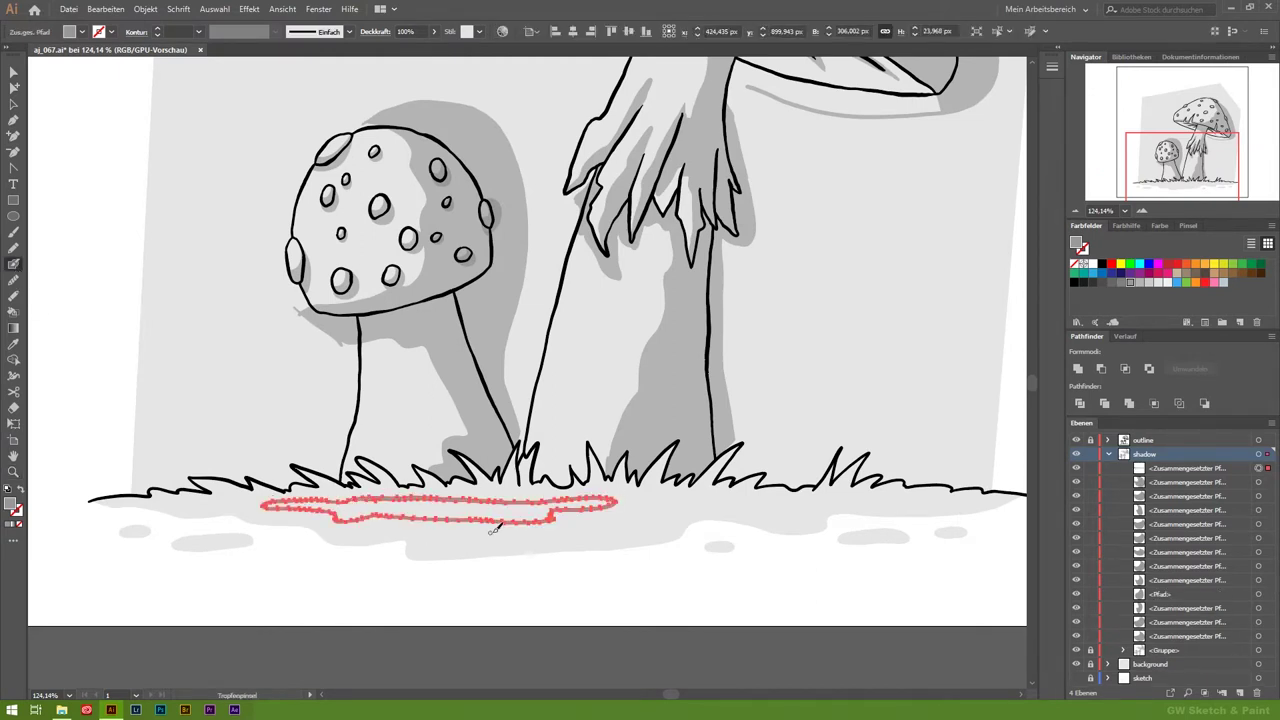
left_click_drag(630, 510, 660, 522)
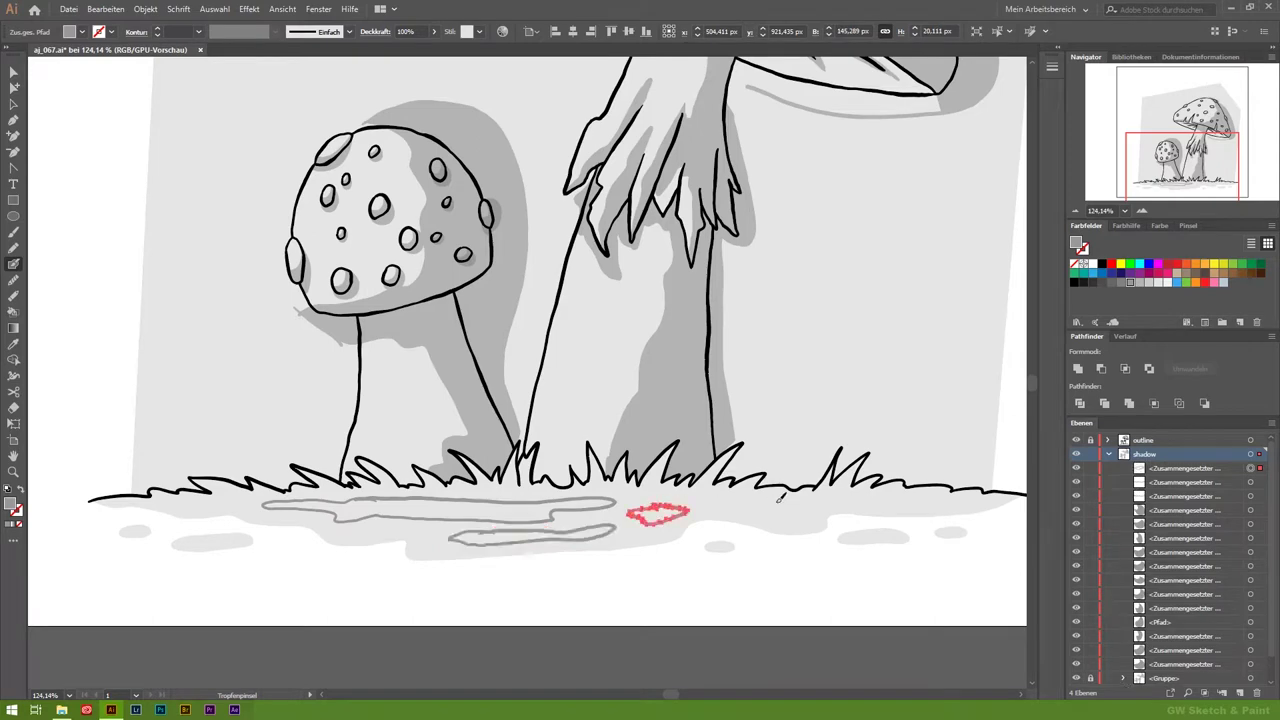
left_click_drag(835, 493, 775, 498)
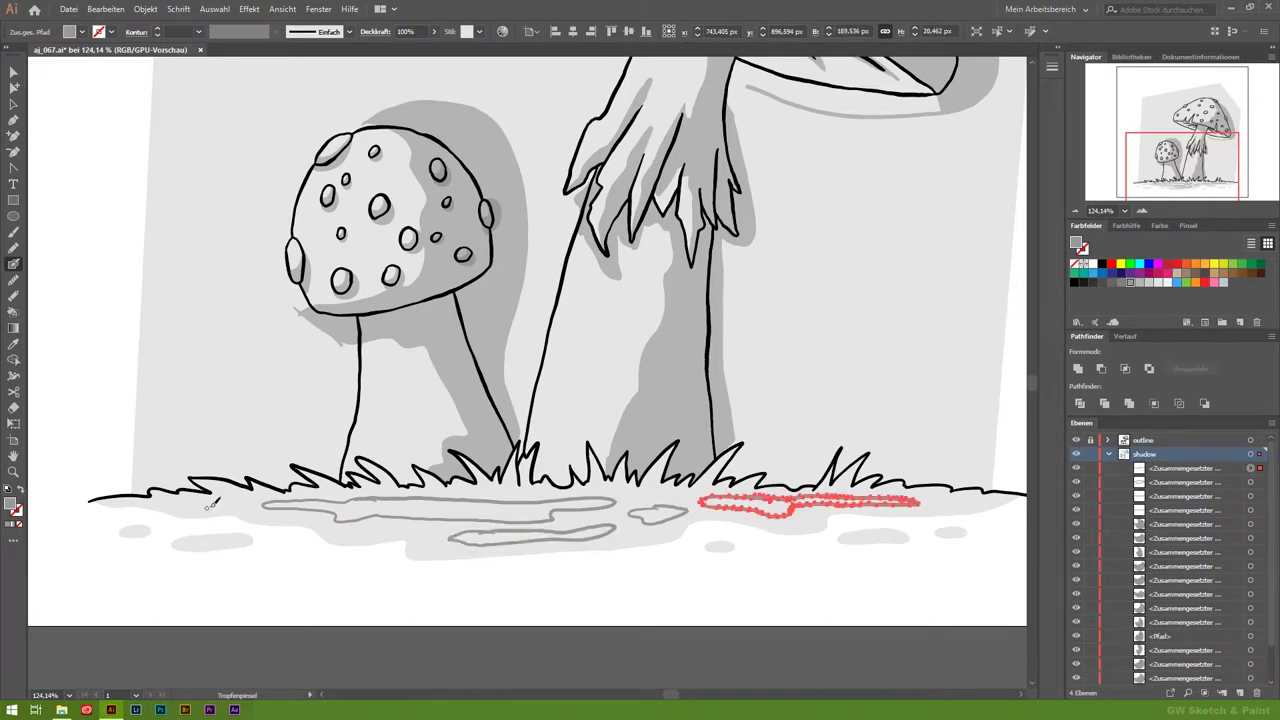
mouse_move(240, 503)
left_mouse_down()
mouse_move(205, 504)
mouse_move(537, 543)
left_mouse_up()
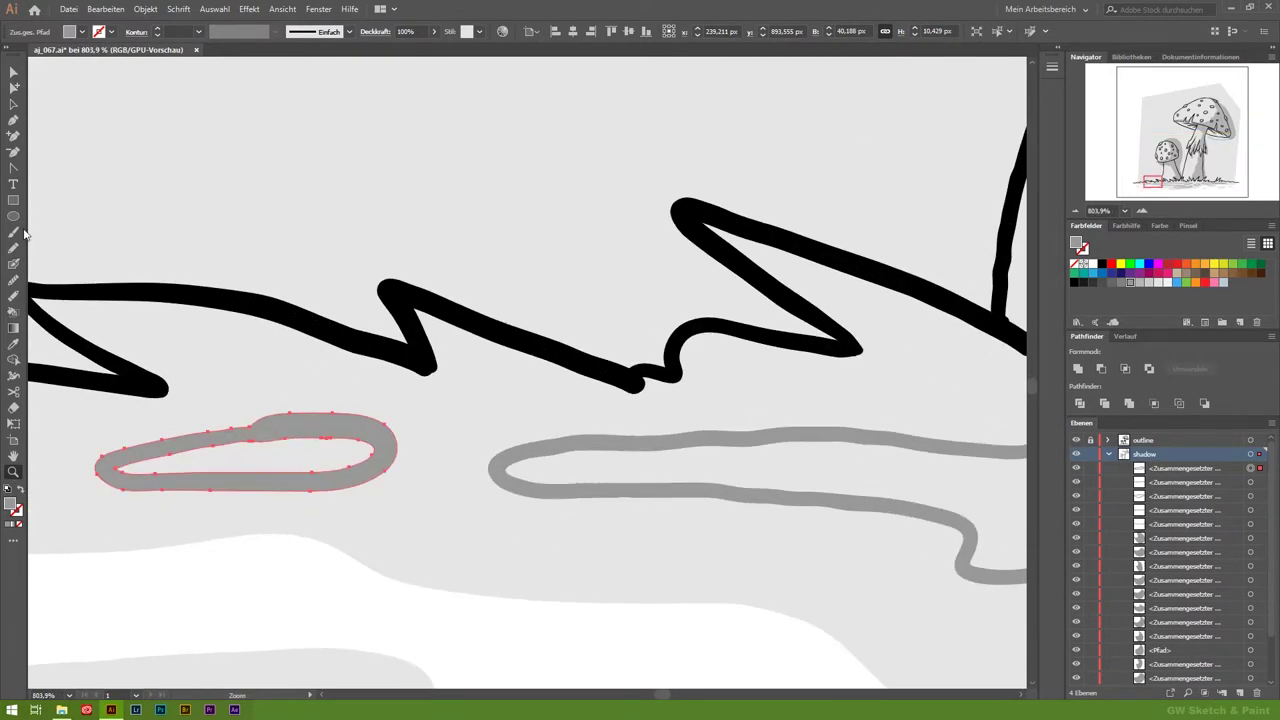
Step: Fill the hollow shadow outlines in as solid grey shapes
mouse_move(138, 453)
left_mouse_down()
mouse_move(351, 449)
mouse_move(349, 460)
left_mouse_up()
scroll(349, 460, "right", 5)
left_click(826, 415)
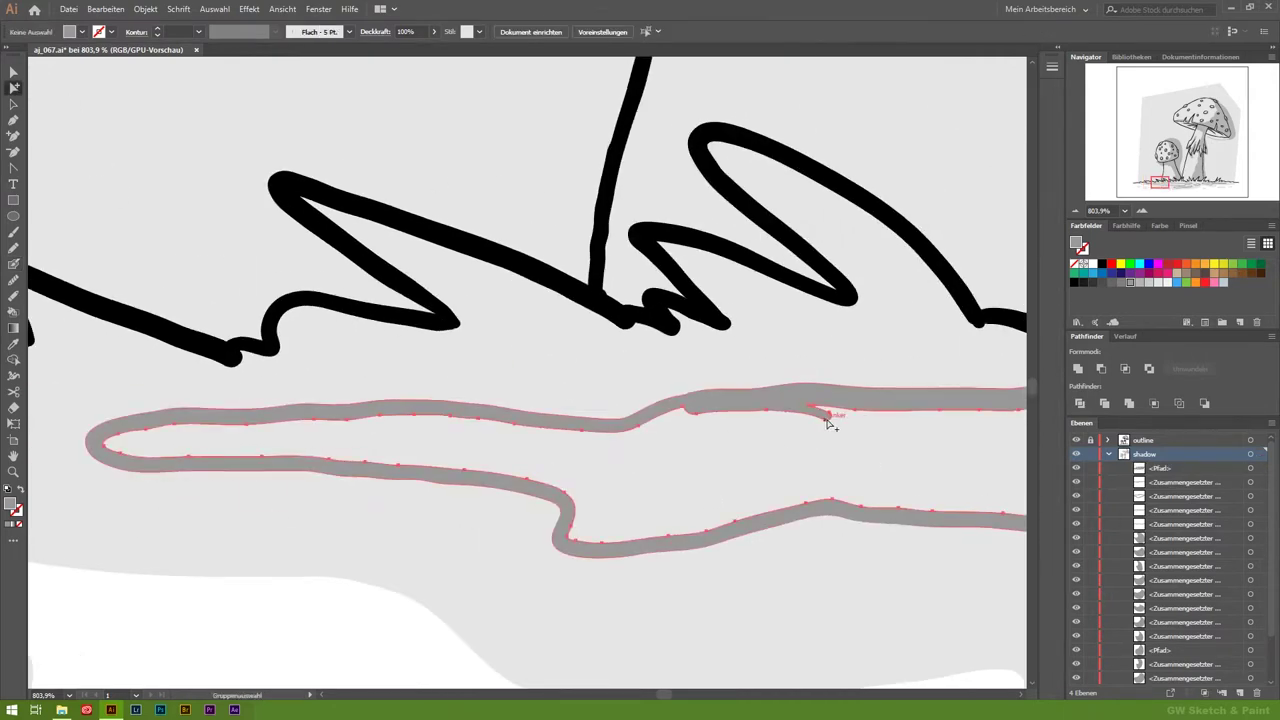
left_click(526, 560)
scroll(354, 451, "down", 5)
left_click(615, 448)
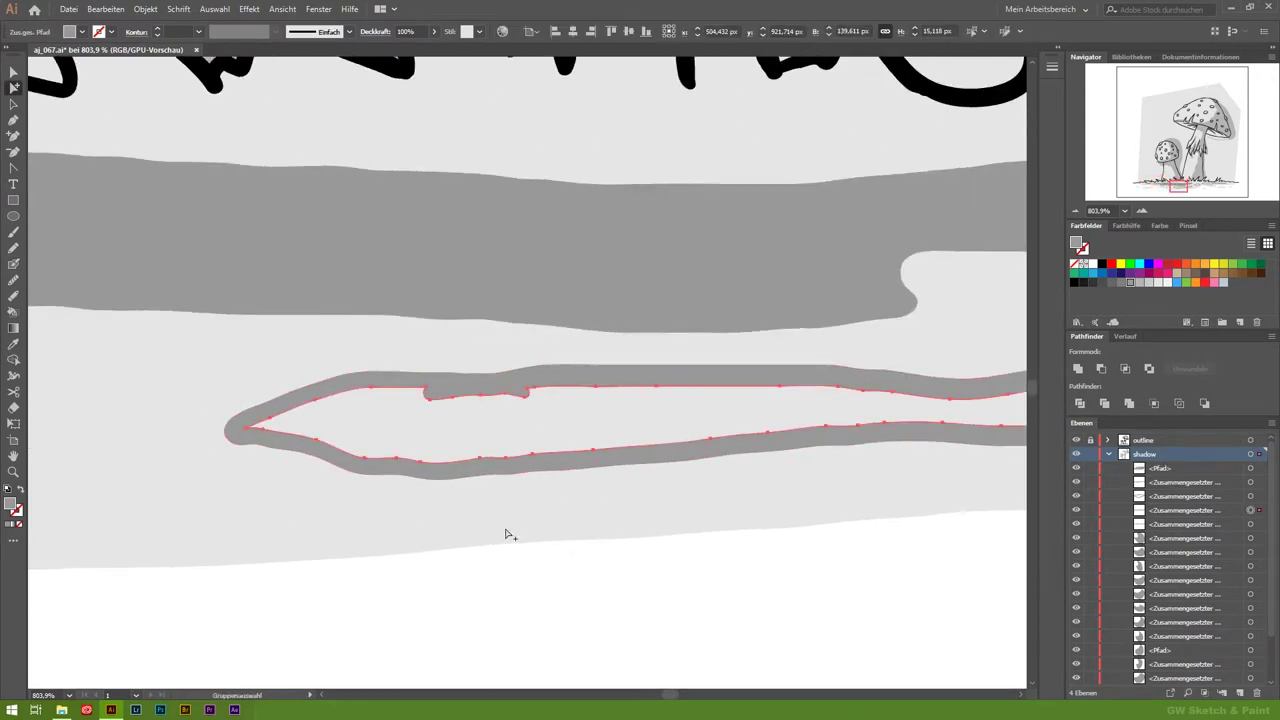
scroll(306, 471, "up", 5)
left_click(541, 471)
key("ctrl+alt+shift+8")
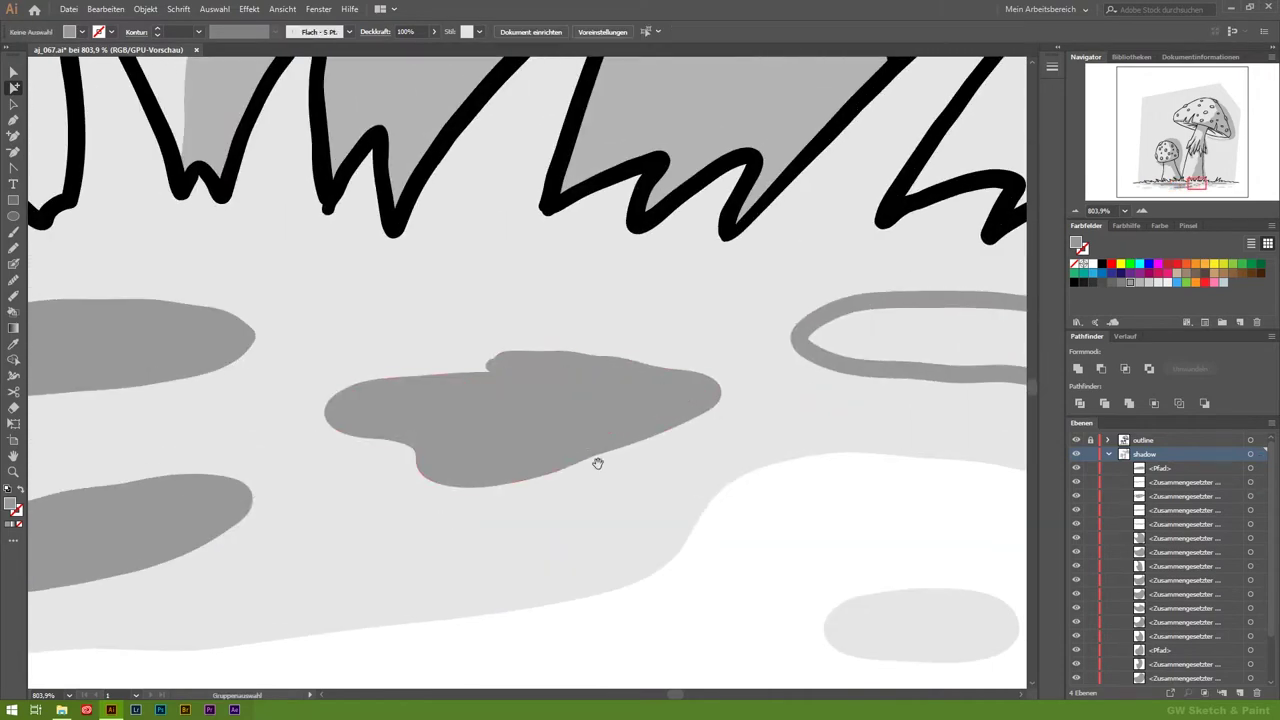
scroll(650, 463, "right", 5)
left_click(740, 463)
key("ctrl+alt+shift+8")
Step: Merge all the shadow shapes with Pathfinder Unite and set the fill to white
left_click_drag(334, 565, 619, 424)
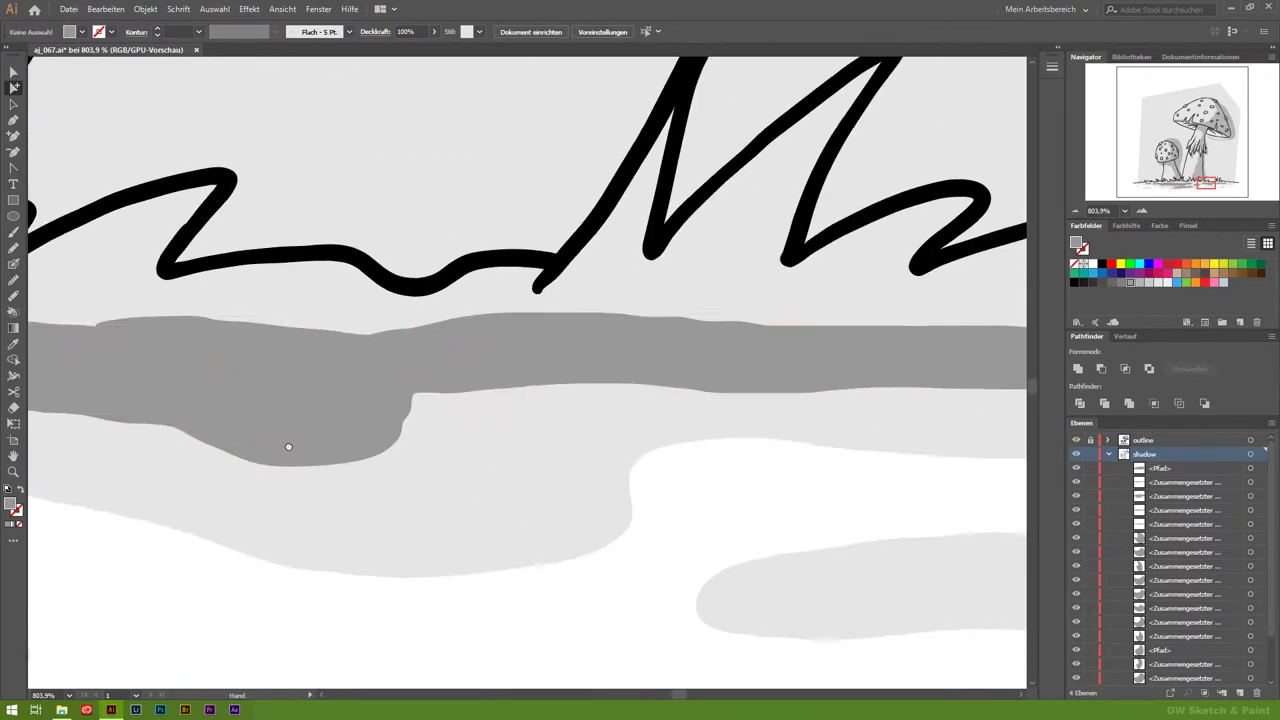
key("ctrl+0")
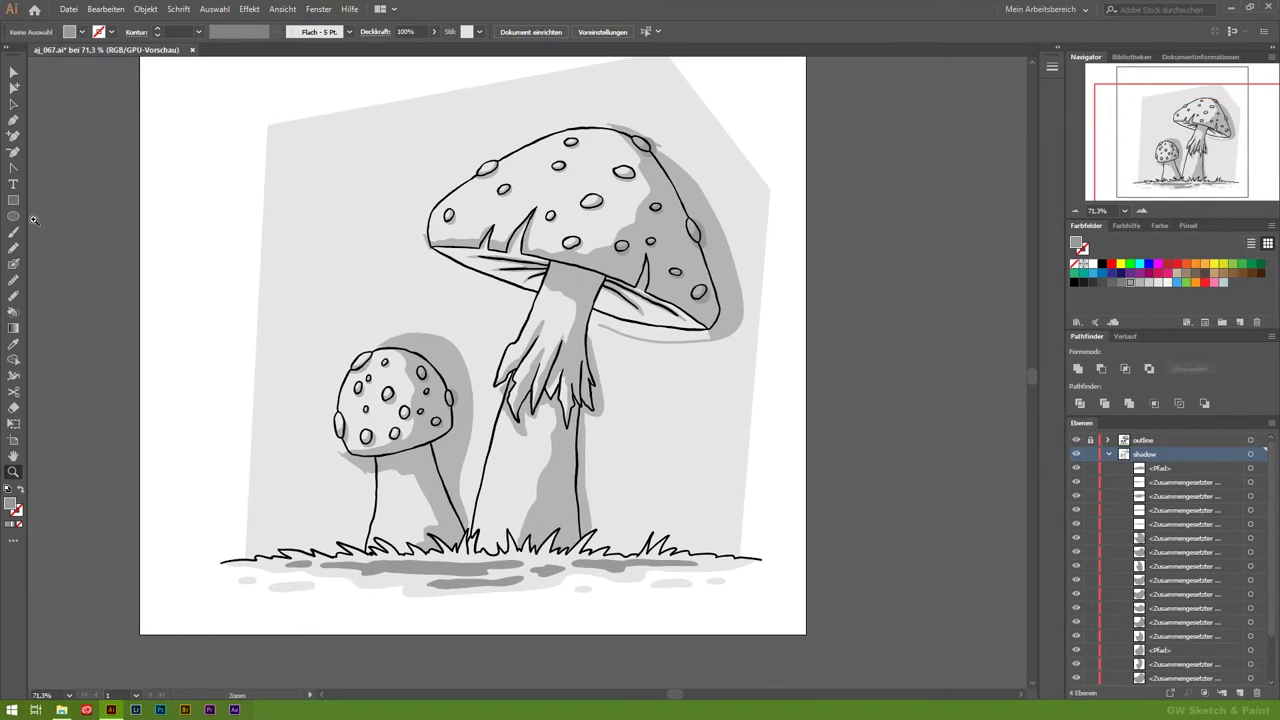
left_click_drag(194, 82, 784, 641)
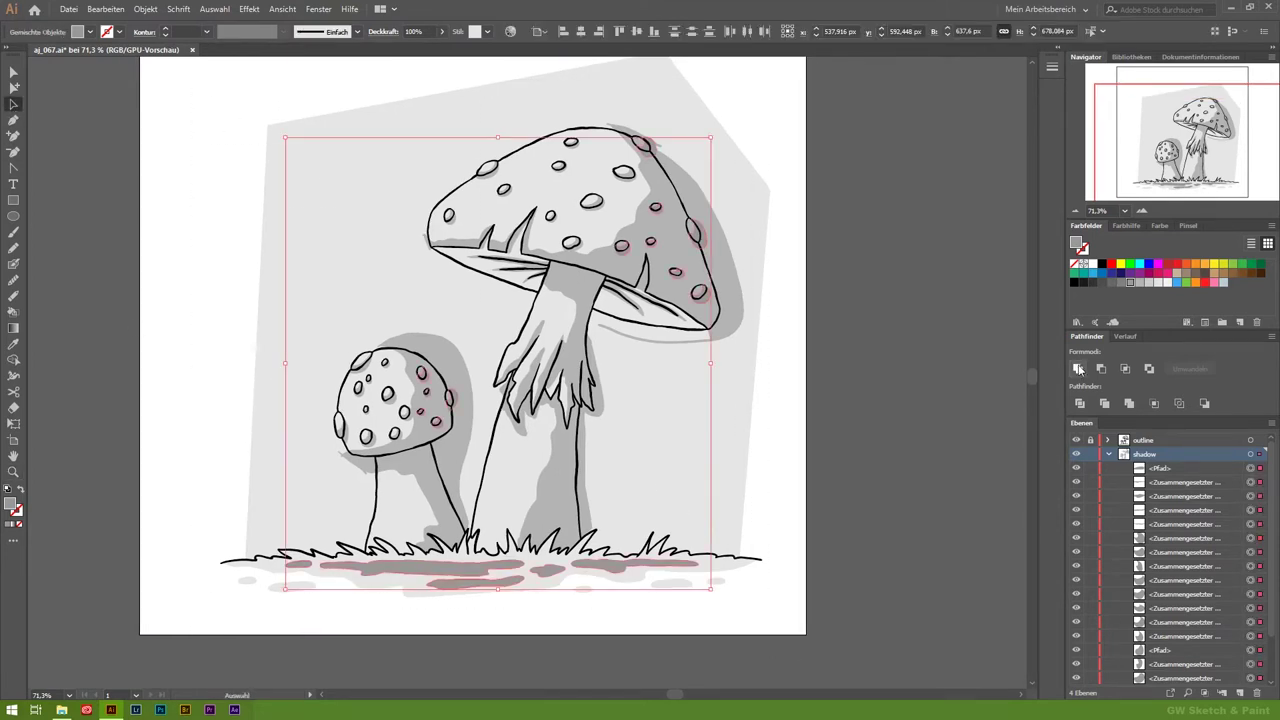
left_click(1078, 369)
key("ctrl+shift+a")
left_click(1157, 282)
Step: Try a Blob Brush highlight stroke on the small mushroom's stem, then undo it
left_click_drag(522, 468, 590, 470)
key("shift+b")
left_click_drag(330, 244, 376, 342)
key("ctrl+z")
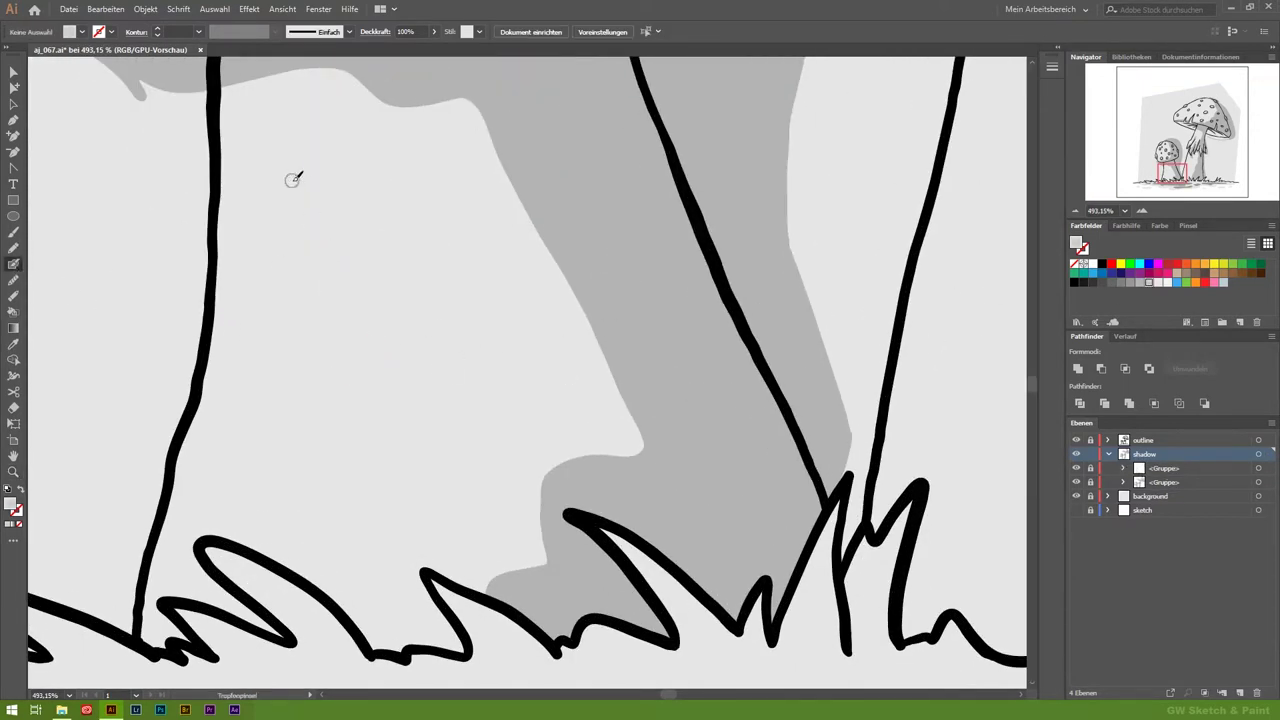
Step: Paint pale highlight streaks and spots along the small mushroom's stem
left_click_drag(292, 179, 340, 286)
key("ctrl+z")
mouse_move(278, 140)
left_mouse_down()
mouse_move(288, 281)
mouse_move(284, 120)
left_mouse_up()
mouse_move(347, 303)
left_mouse_down()
mouse_move(370, 508)
mouse_move(360, 303)
mouse_move(390, 268)
left_mouse_up()
left_click_drag(425, 405, 428, 472)
left_click_drag(490, 502, 492, 522)
mouse_move(468, 240)
left_mouse_down()
mouse_move(463, 266)
mouse_move(470, 242)
left_mouse_up()
left_click_drag(206, 478, 217, 492)
left_click_drag(227, 438, 230, 450)
left_click_drag(236, 125, 240, 137)
key("a")
left_click(306, 309)
left_click(463, 334)
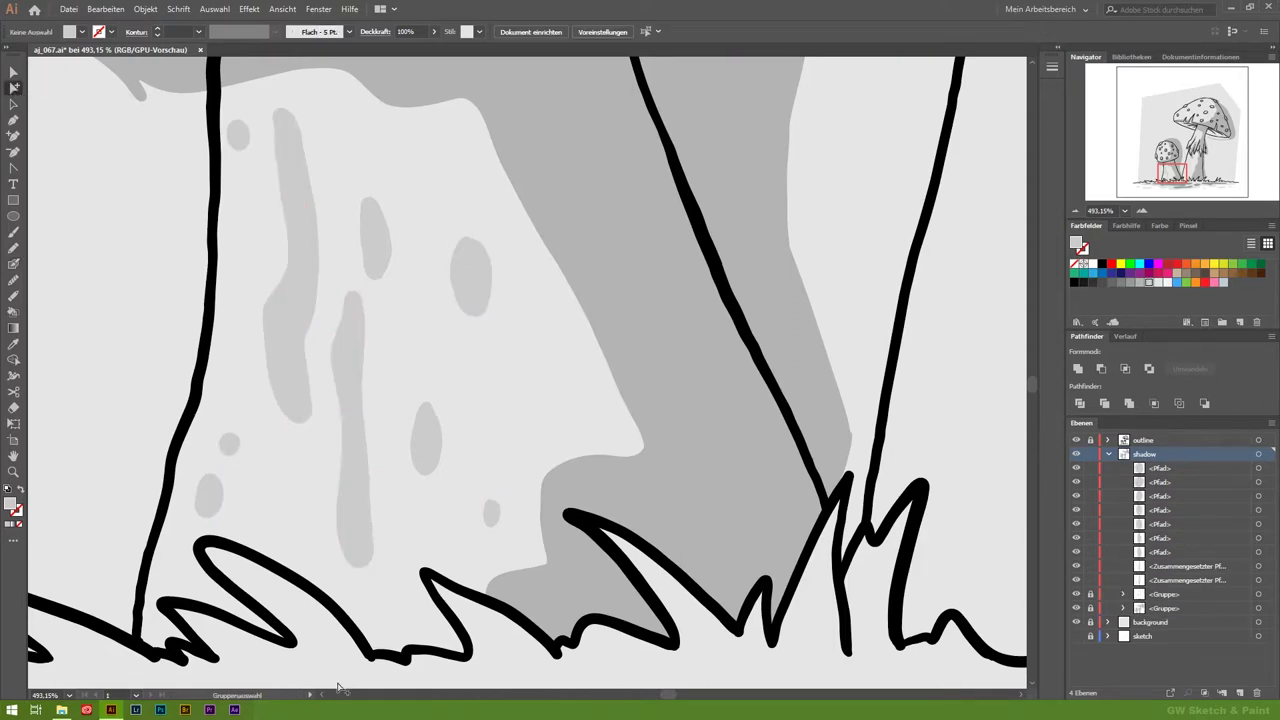
Step: Paint pale highlight streaks and spots on the big mushroom's stem
key("ctrl+0")
left_click(640, 440)
left_click(14, 264)
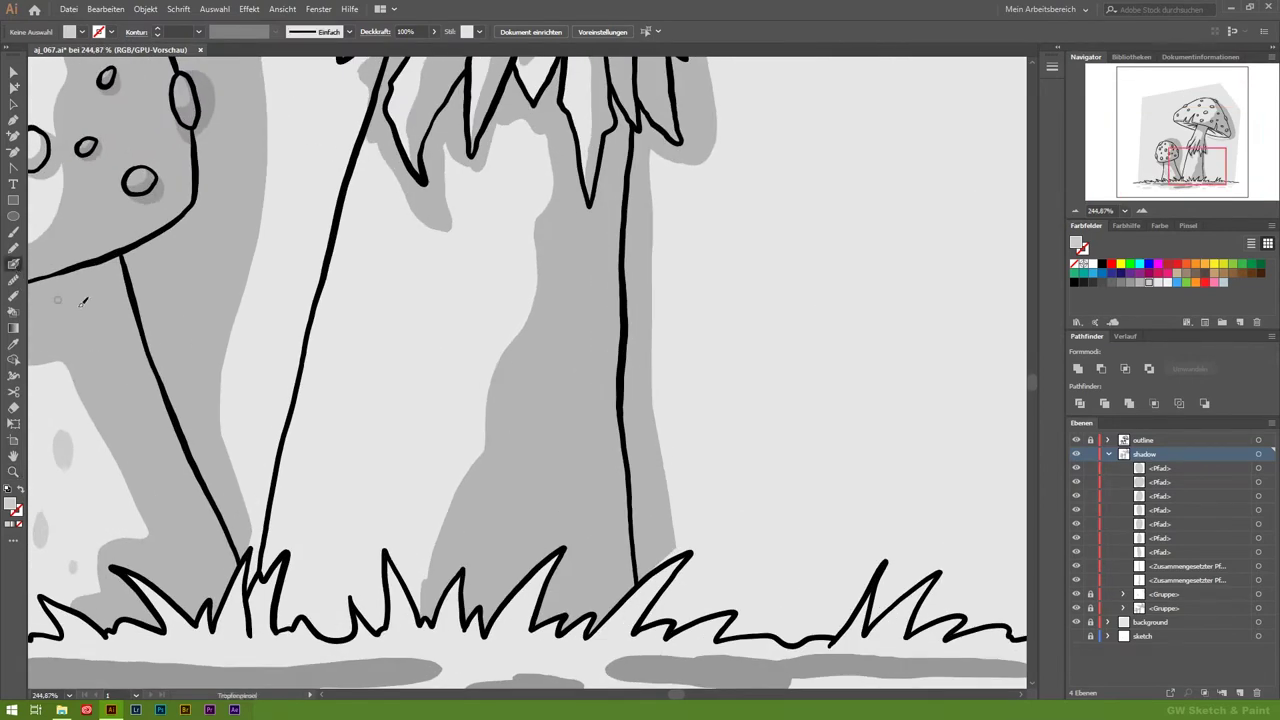
mouse_move(428, 345)
left_mouse_down()
mouse_move(408, 450)
mouse_move(365, 468)
left_mouse_up()
left_click_drag(348, 305, 348, 300)
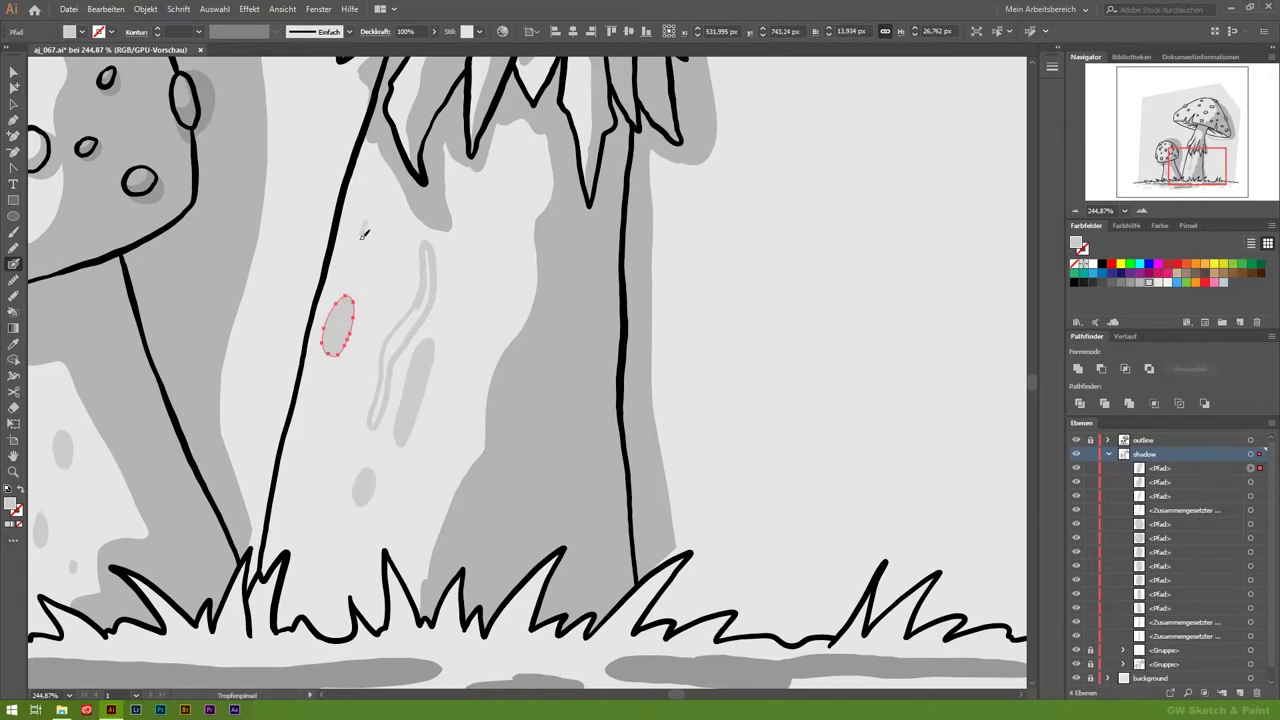
left_click_drag(365, 236, 366, 232)
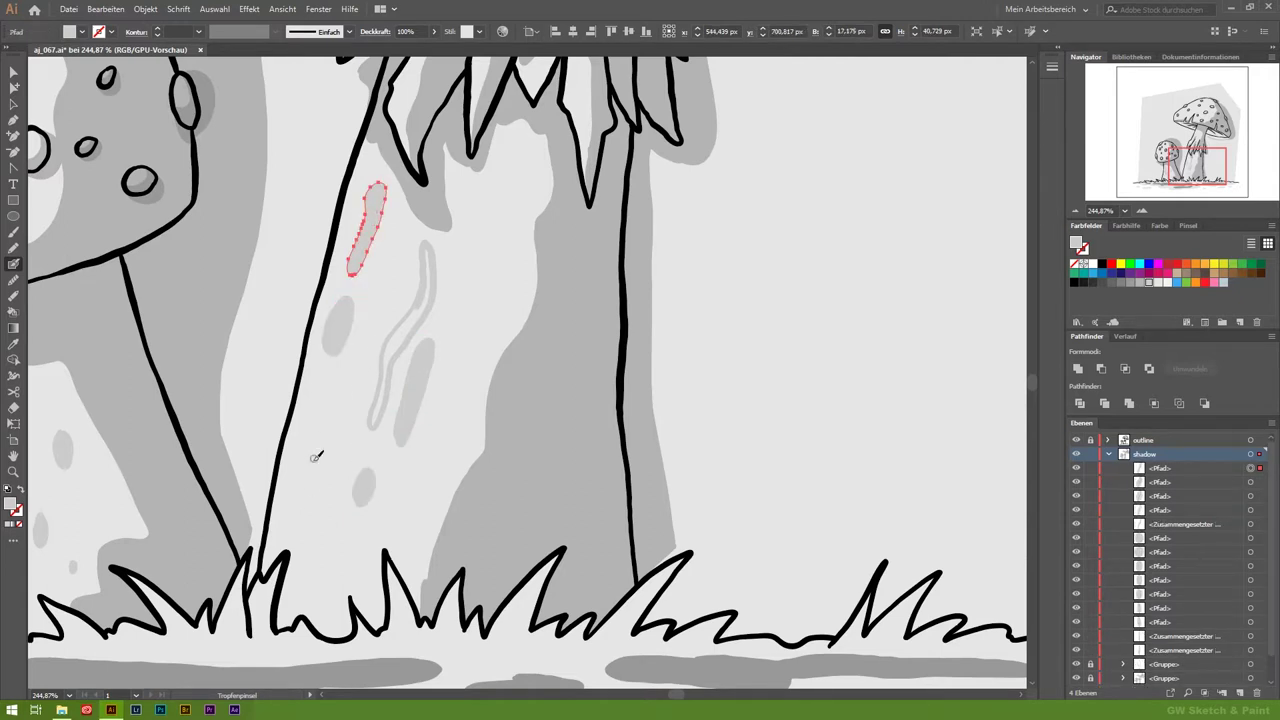
left_click_drag(322, 439, 324, 442)
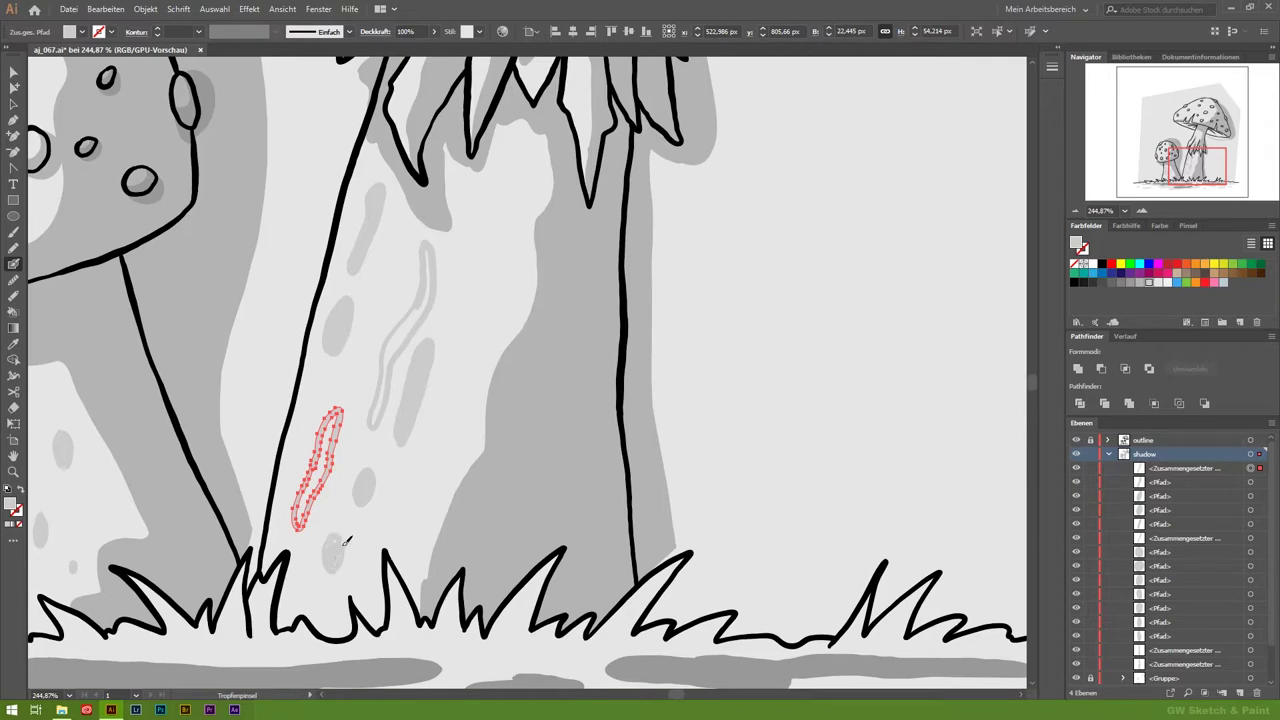
left_click_drag(334, 544, 331, 558)
left_click(417, 489)
left_click_drag(523, 172, 492, 255)
Step: Inspect the pale streak on the big stem up close with Direct Selection
left_click_drag(310, 484, 340, 380)
key("a")
left_click(395, 337)
scroll(530, 326, "down", 5)
scroll(608, 280, "left", 3)
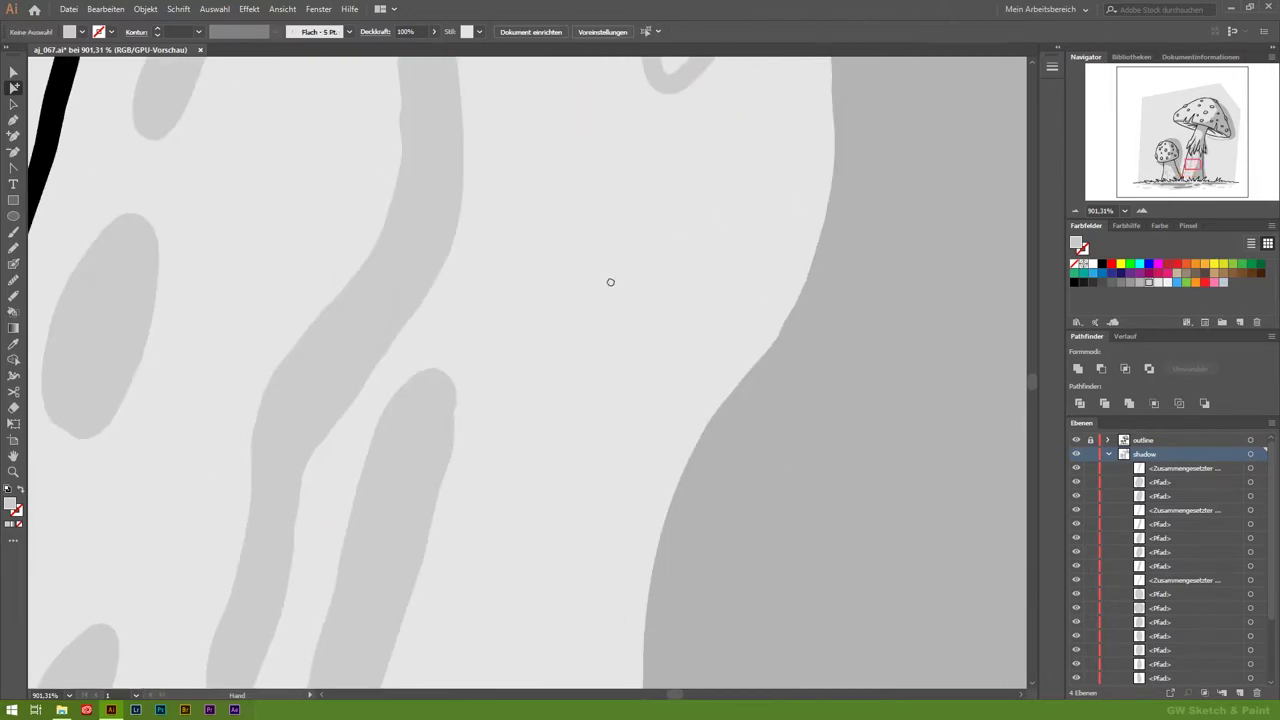
key("ctrl+shift+a")
Step: Paint a highlight loop, streak and two spots on the big stem's ragged base
double_click(13, 472)
scroll(430, 330, "up", 2)
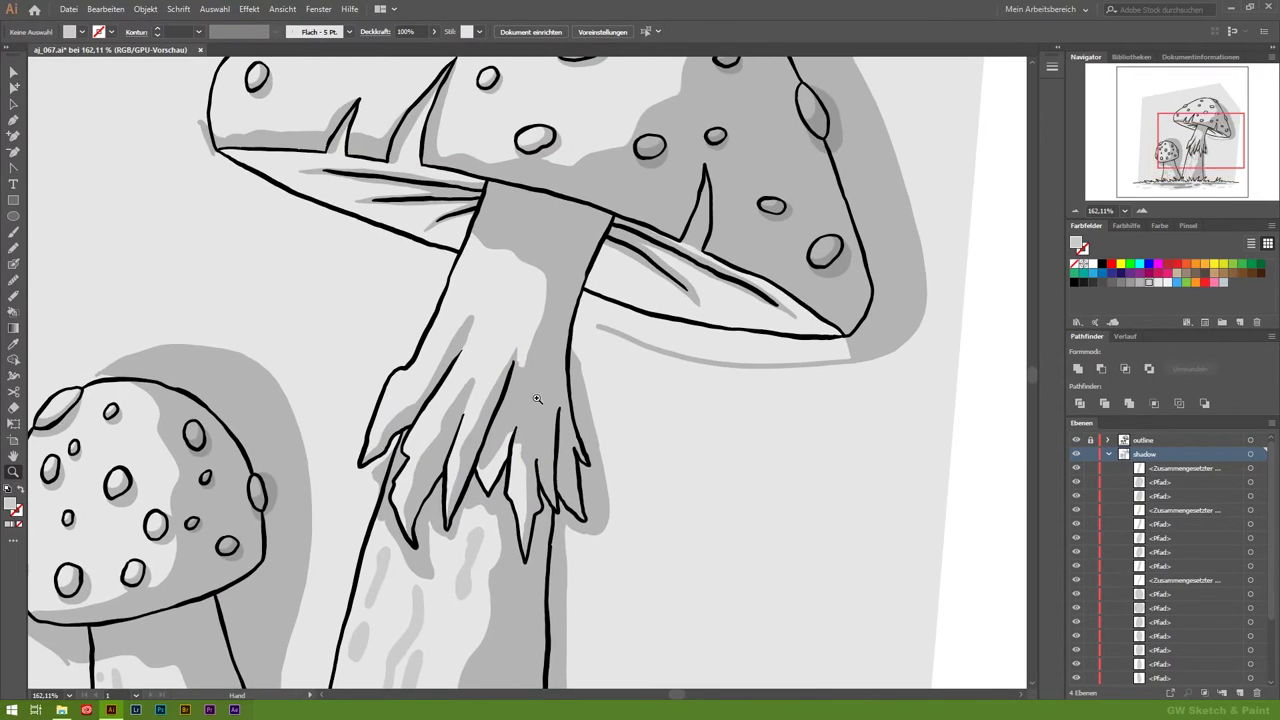
scroll(430, 330, "up", 5)
left_click(13, 264)
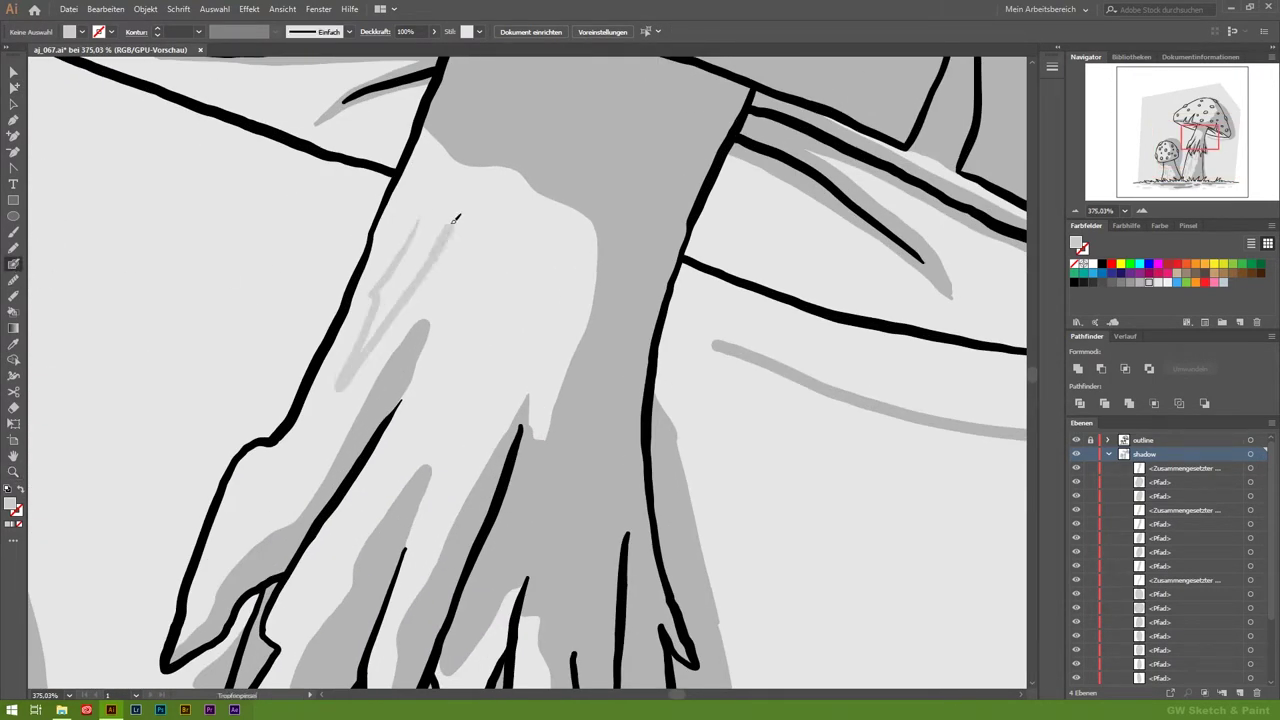
left_click_drag(378, 288, 340, 386)
left_click_drag(492, 257, 500, 250)
left_click_drag(445, 392, 428, 440)
left_click_drag(560, 286, 550, 314)
Step: Reposition the highlight streak and spot on the ragged base
left_click(14, 89)
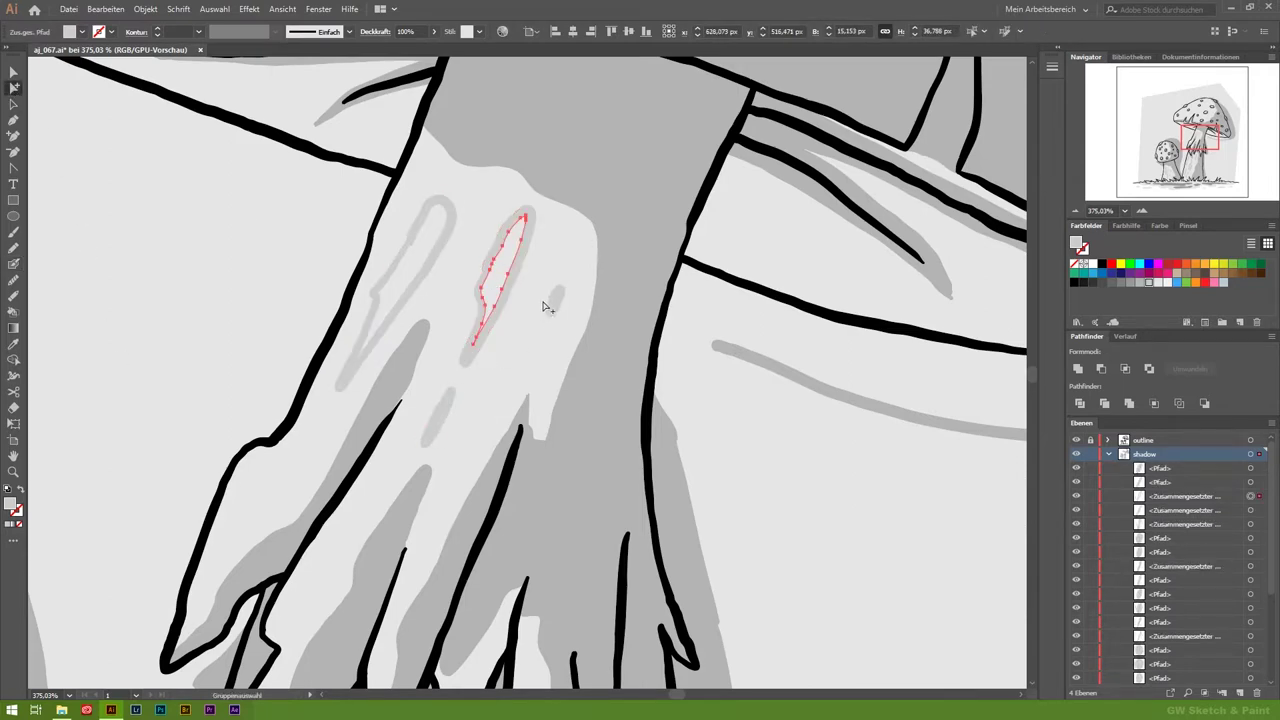
left_click_drag(499, 264, 497, 281)
left_click_drag(434, 423, 404, 428)
left_click_drag(490, 300, 466, 318)
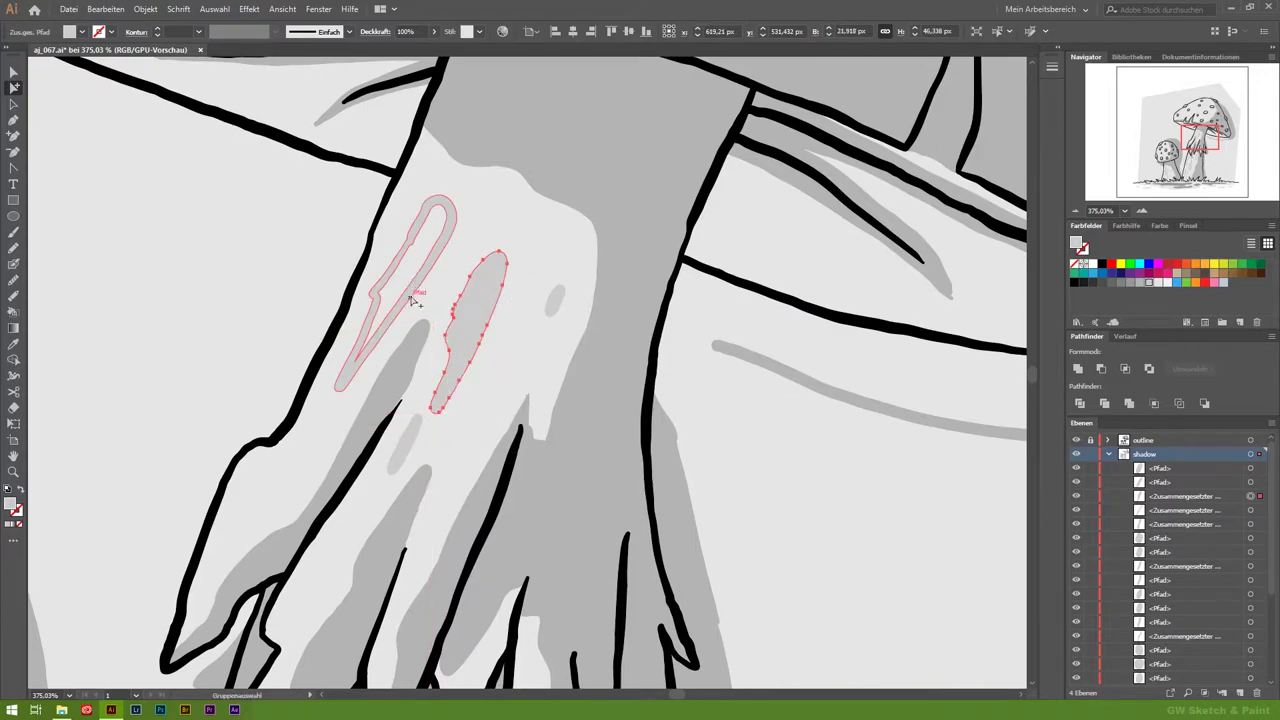
left_click(366, 514)
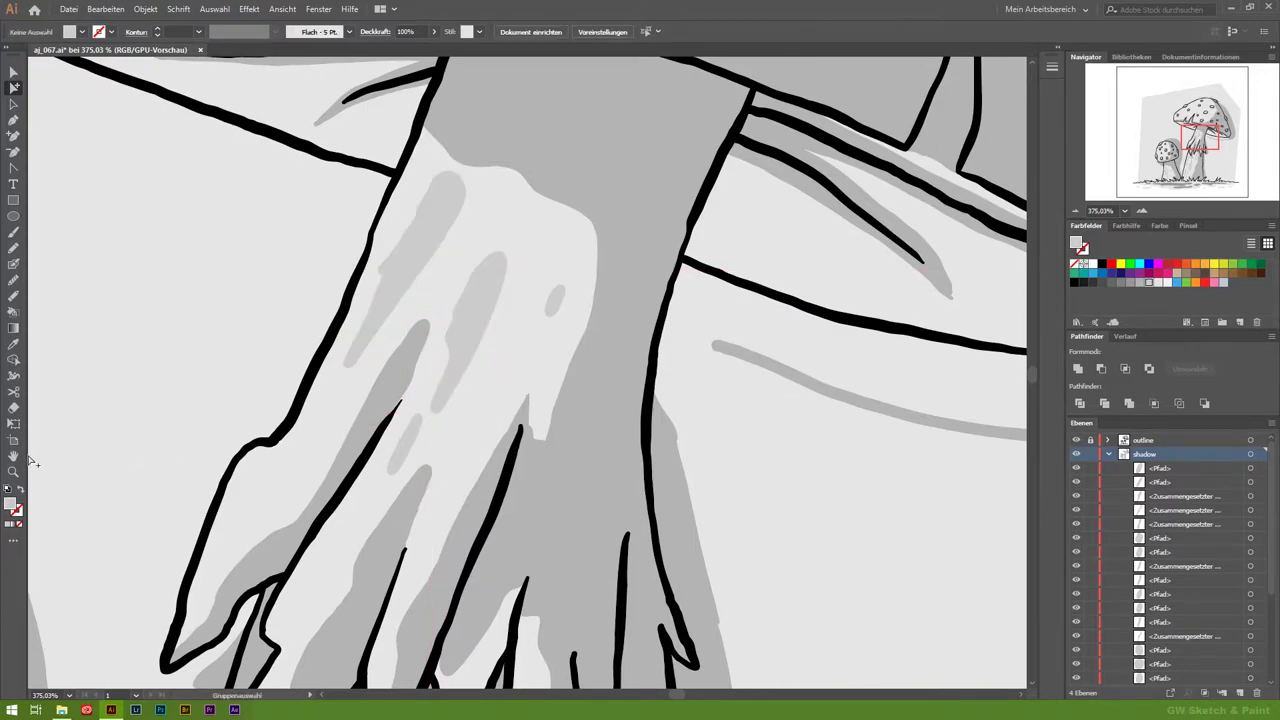
left_click(14, 471)
mouse_move(640, 320)
left_mouse_down()
mouse_move(519, 321)
mouse_move(620, 321)
left_mouse_up()
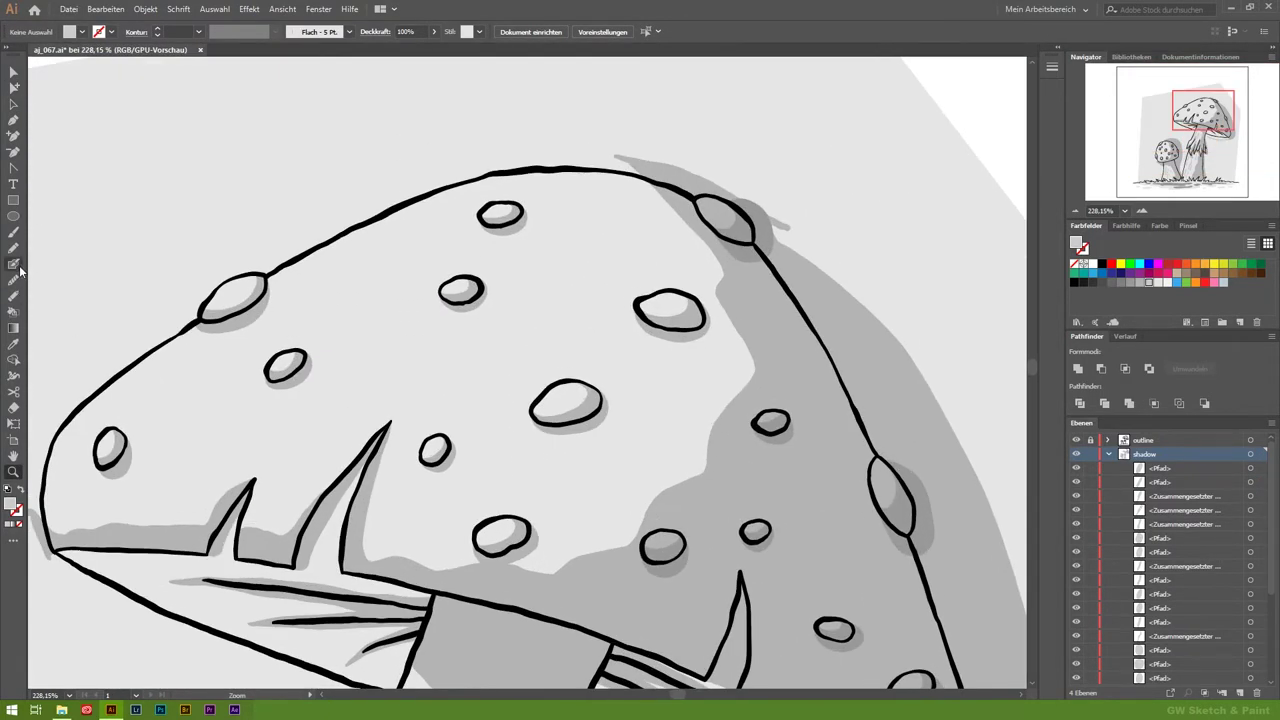
key("shift+b")
Step: Paint pale streaks, loops and blotches across the big mushroom cap
left_click_drag(399, 328, 418, 380)
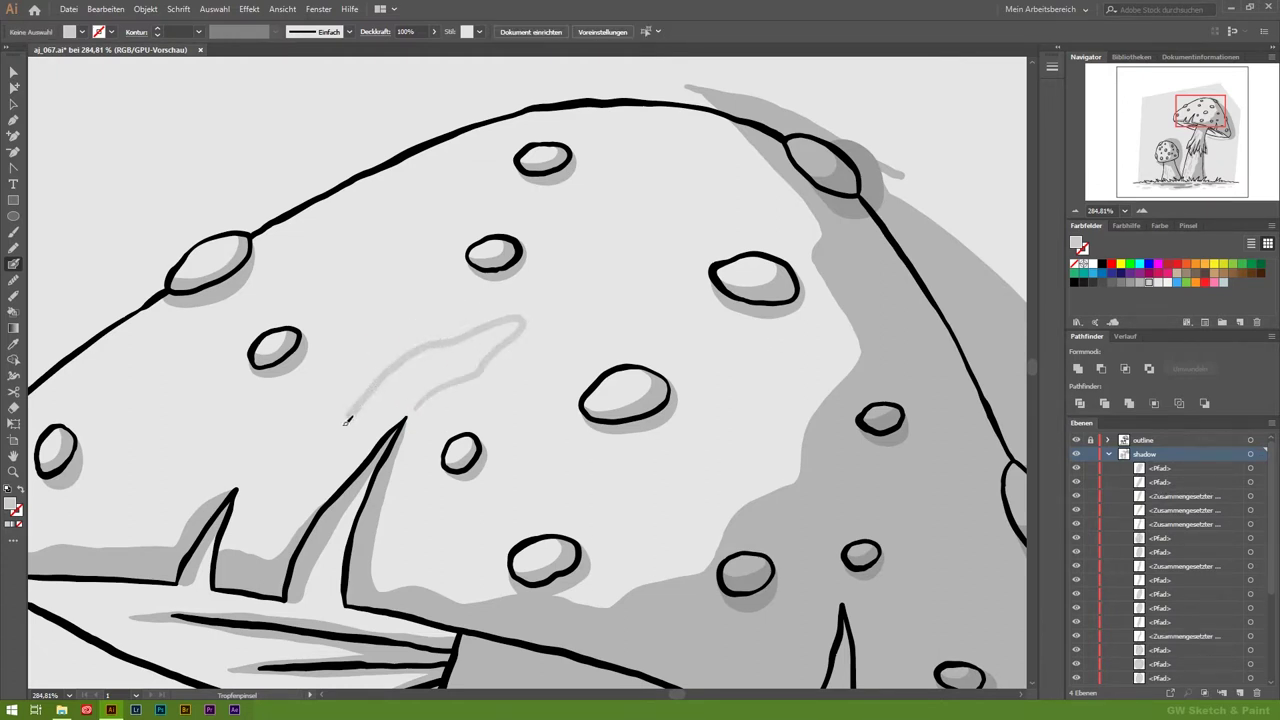
left_click_drag(485, 366, 405, 412)
mouse_move(630, 290)
left_mouse_down()
mouse_move(562, 318)
mouse_move(528, 352)
left_mouse_up()
left_click_drag(165, 446, 205, 412)
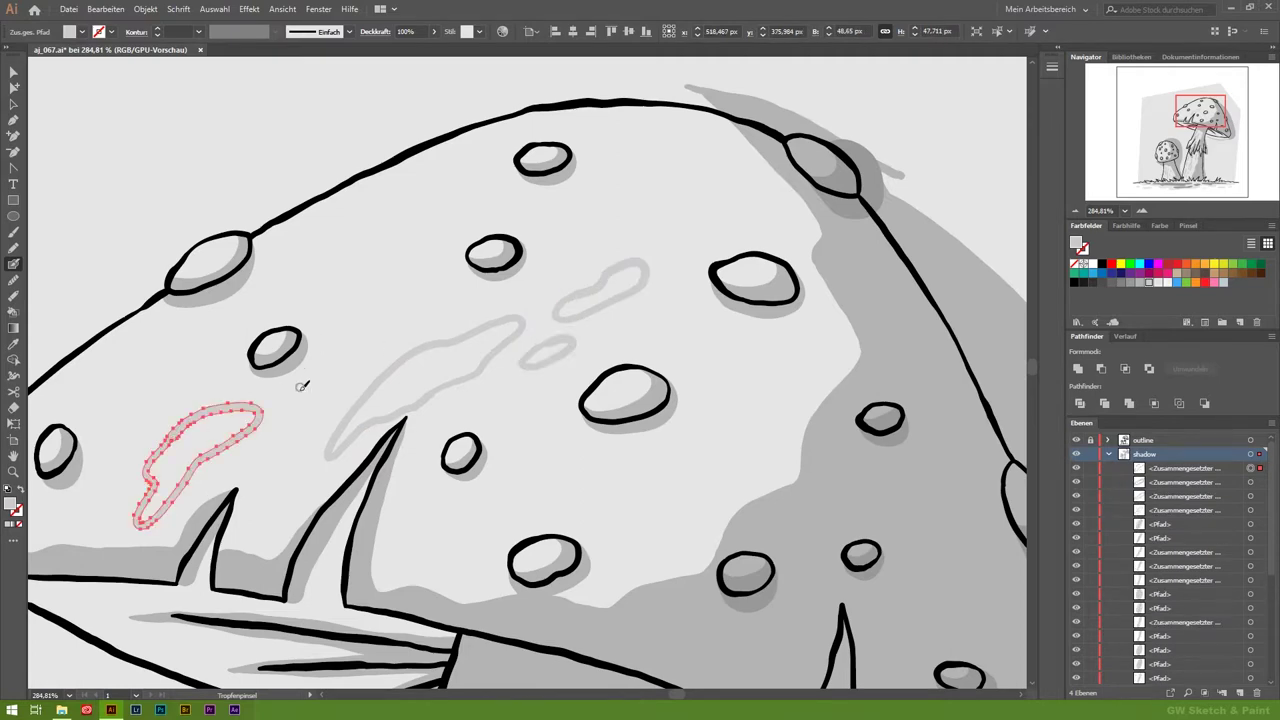
left_click_drag(368, 219, 398, 262)
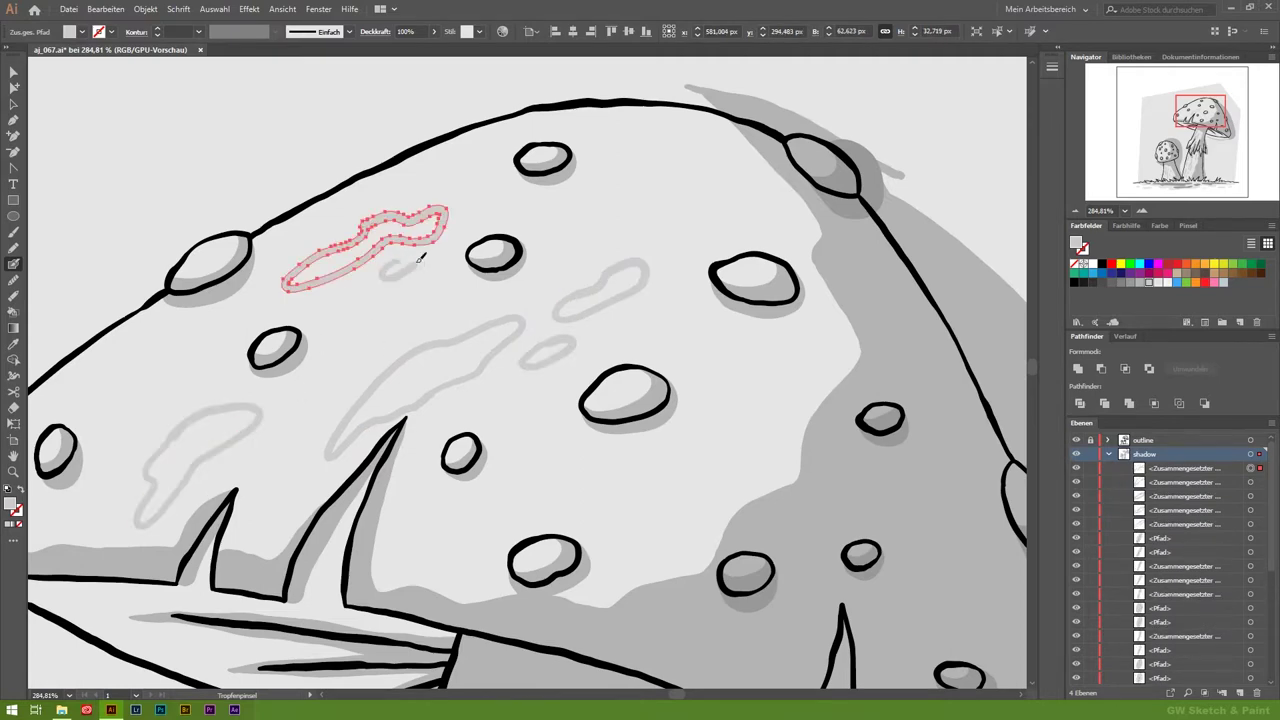
mouse_move(646, 488)
left_mouse_down()
mouse_move(626, 548)
mouse_move(698, 452)
mouse_move(690, 502)
left_mouse_up()
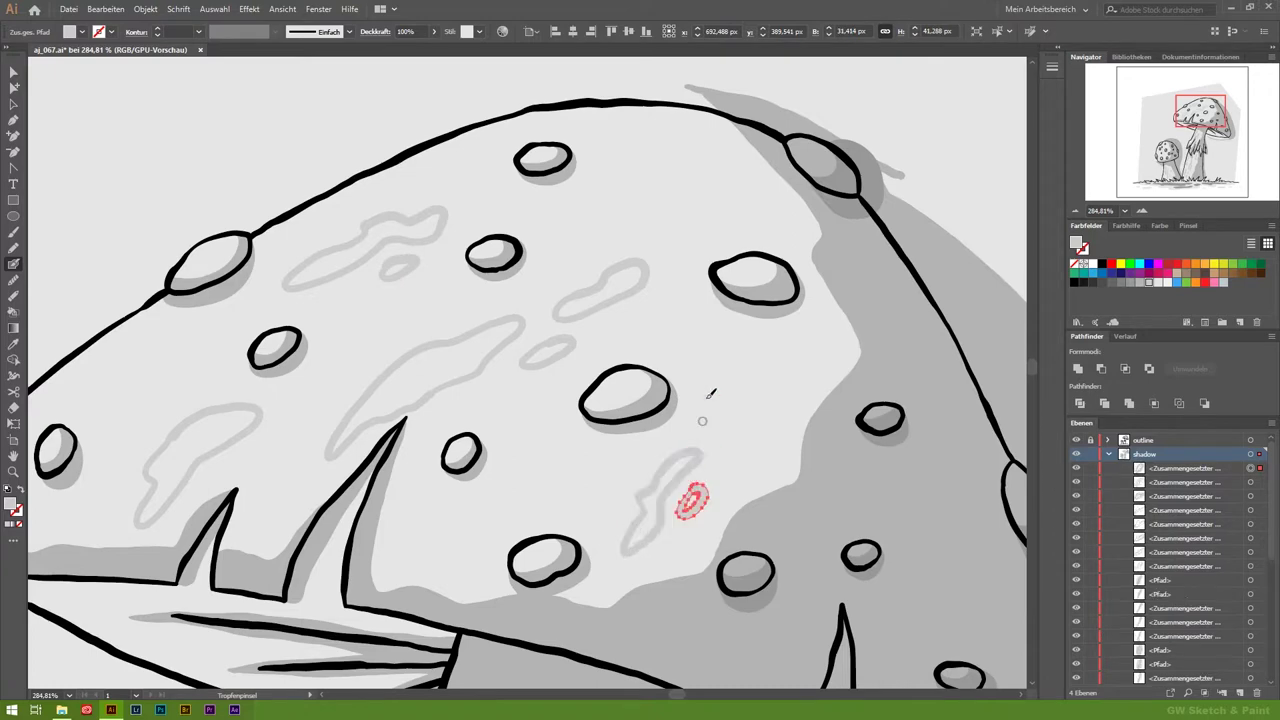
left_click_drag(679, 151, 676, 156)
Step: Inspect one of the big cap's texture blotches up close
left_click(144, 481)
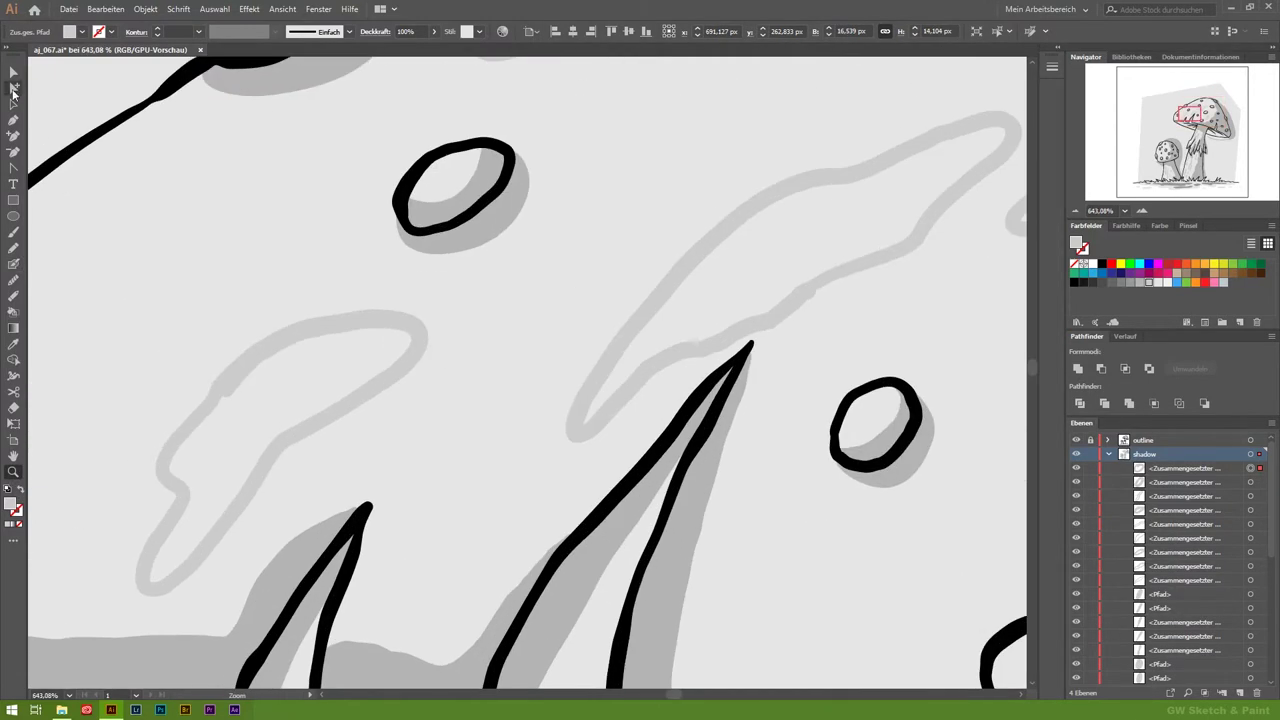
left_click(409, 334)
left_click(437, 531)
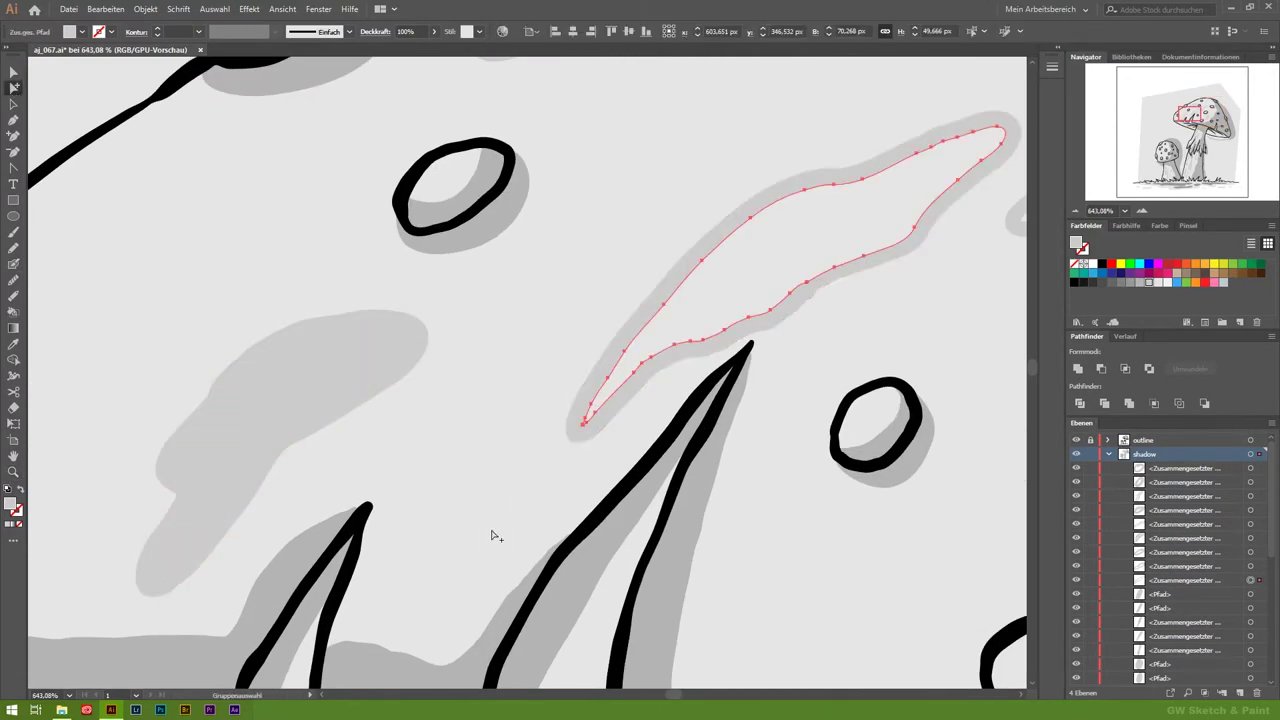
scroll(460, 490, "right", 5)
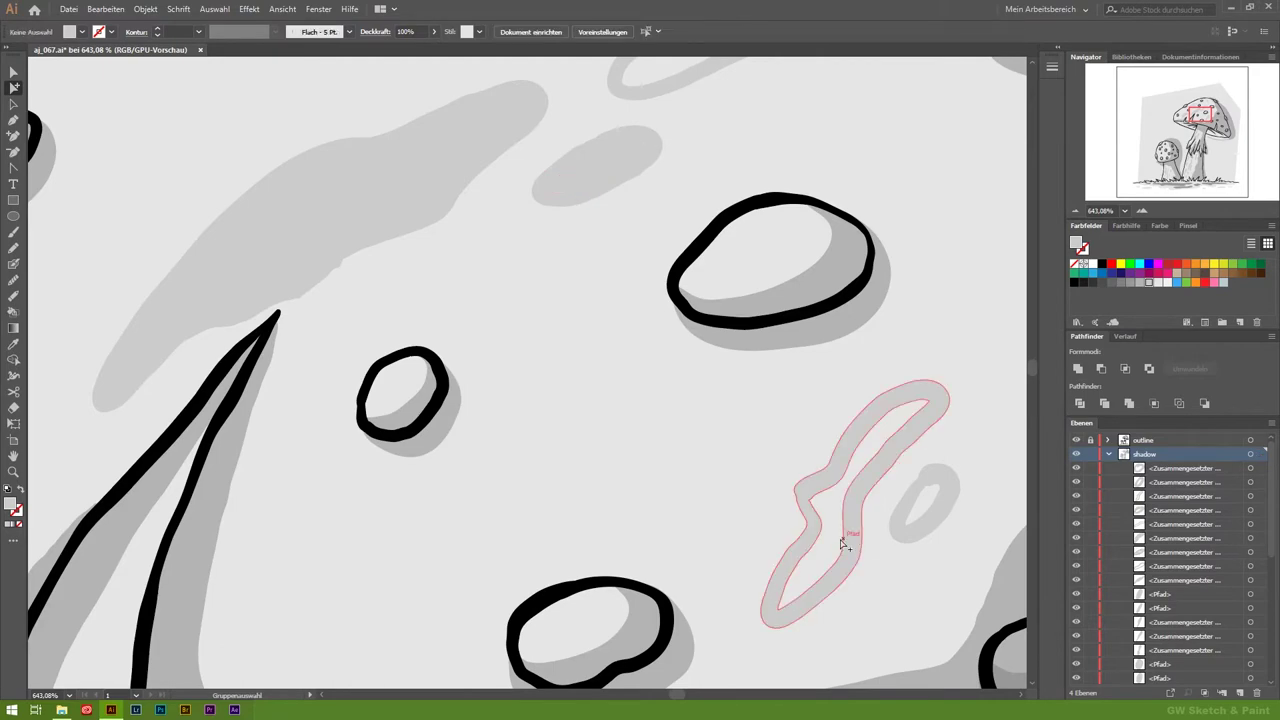
scroll(516, 456, "up", 4)
scroll(516, 456, "right", 3)
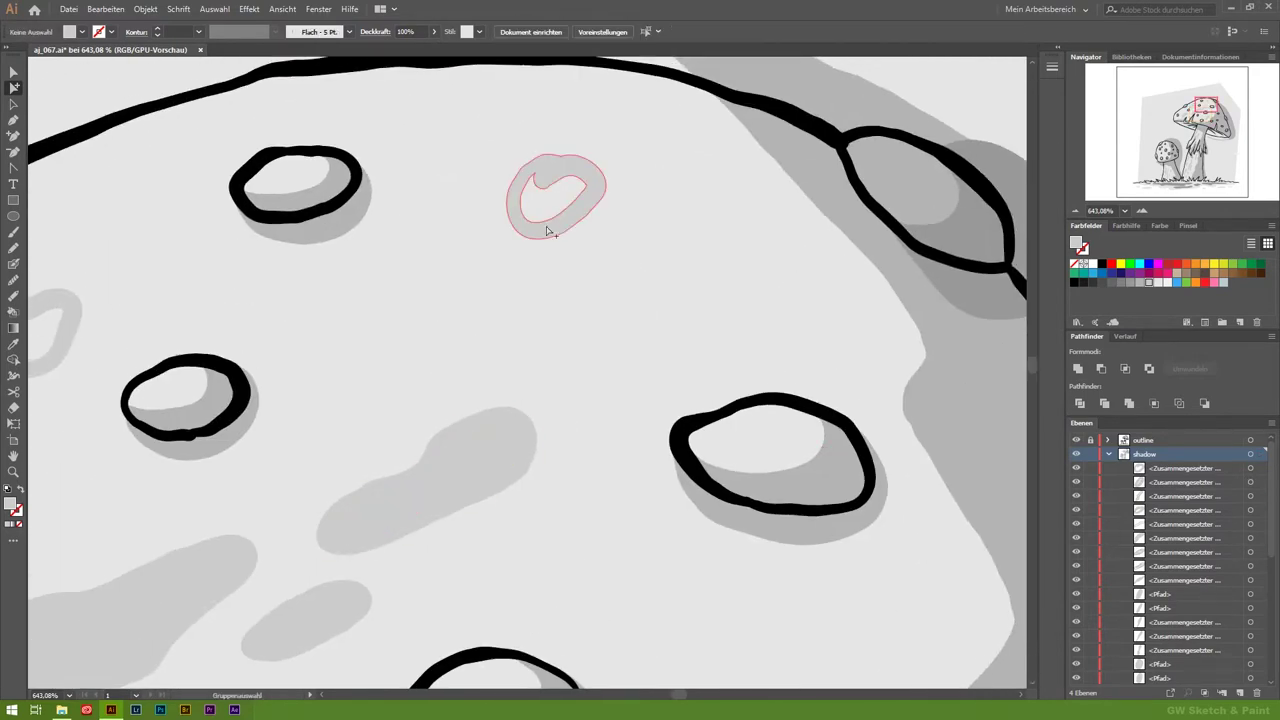
scroll(323, 446, "left", 4)
scroll(323, 446, "down", 1)
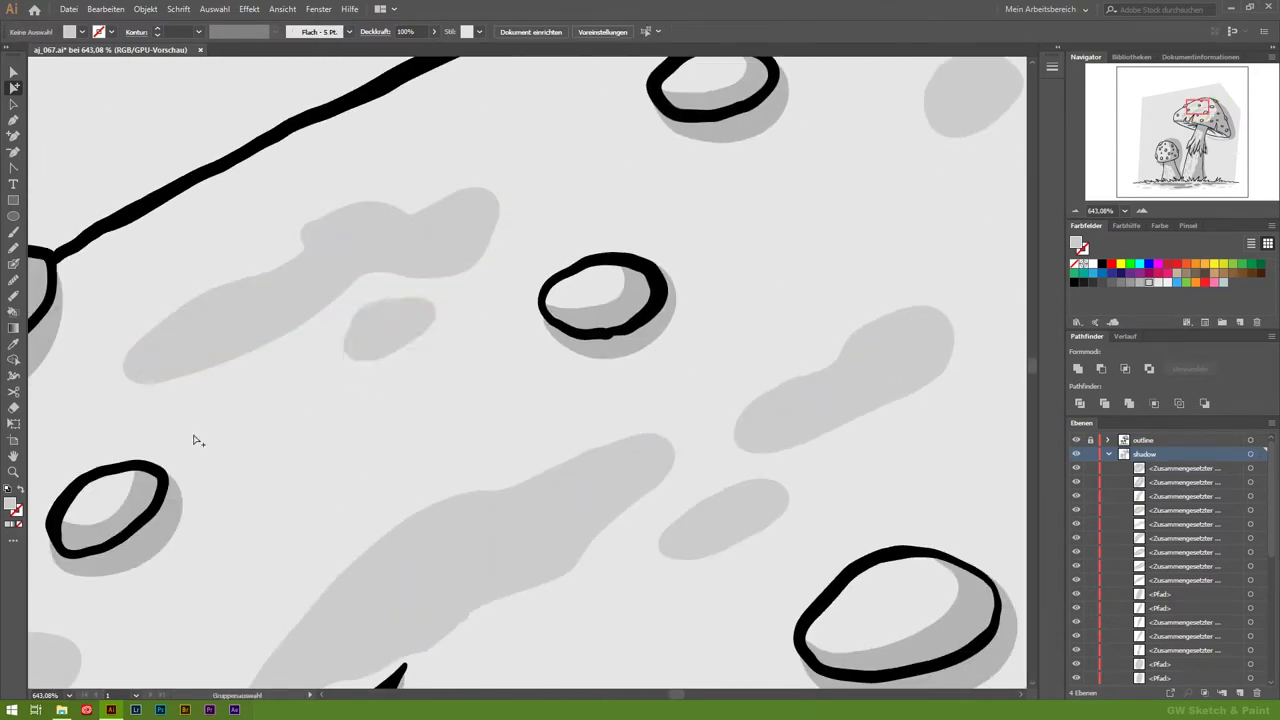
scroll(523, 477, "down", 10)
scroll(393, 412, "up", 5)
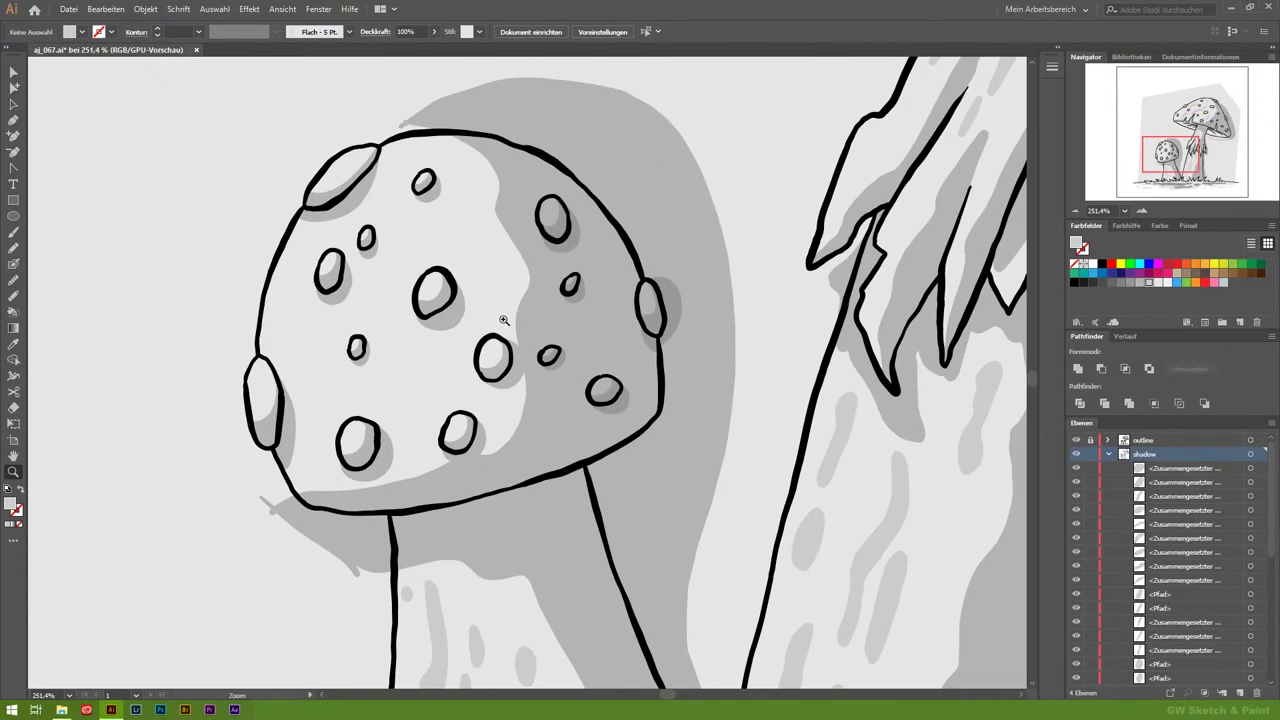
Step: Paint light-grey blotches, streaks and small dots on the small mushroom cap
key("shift+b")
mouse_move(183, 357)
left_mouse_down()
mouse_move(199, 505)
mouse_move(168, 302)
left_mouse_up()
left_click_drag(254, 444, 250, 474)
mouse_move(395, 157)
left_mouse_down()
mouse_move(421, 174)
mouse_move(445, 105)
left_mouse_up()
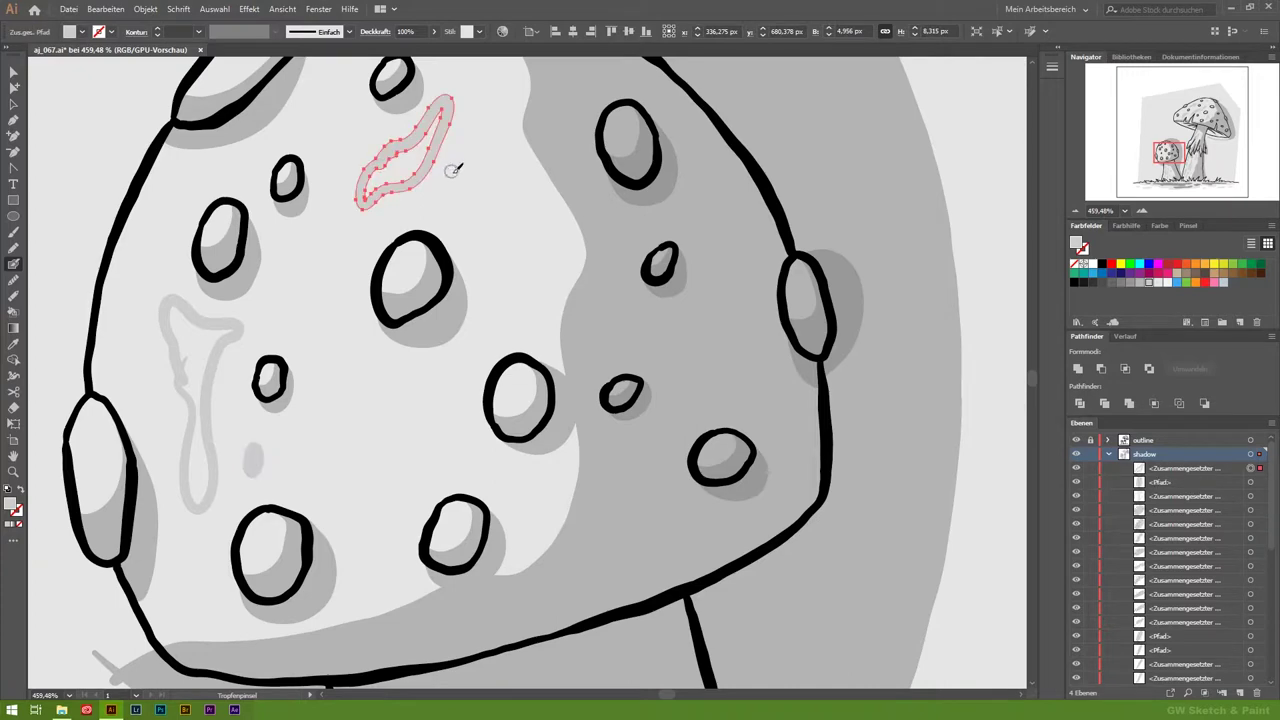
left_click(460, 188)
left_click(498, 219)
left_click_drag(394, 414, 386, 429)
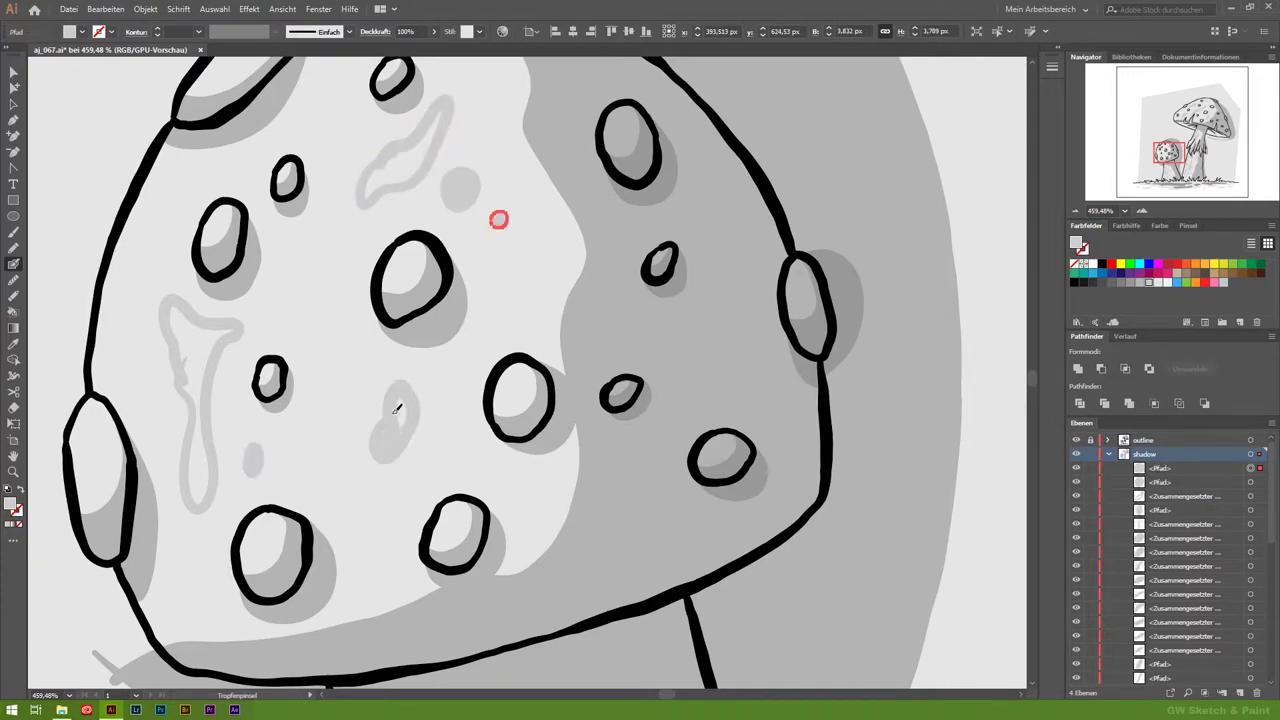
left_click(385, 515)
left_click(406, 420)
left_click_drag(310, 256, 306, 268)
left_click(14, 90)
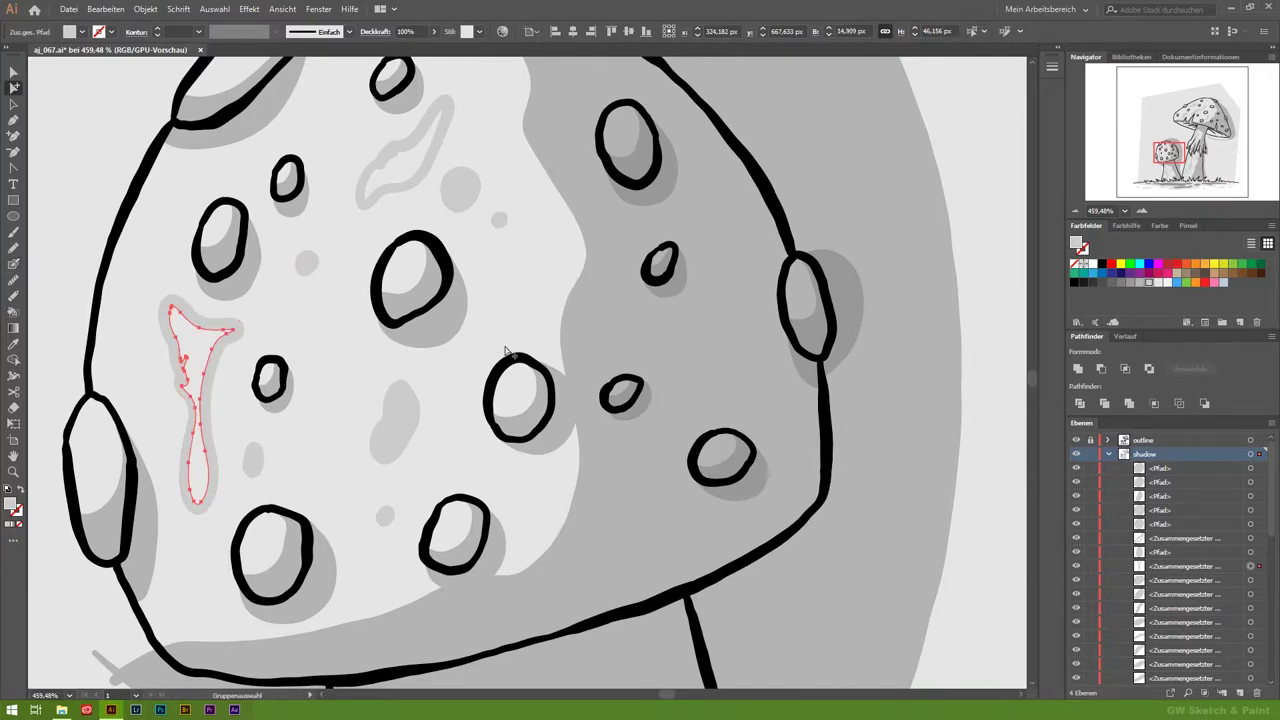
Step: Marquee-select all the shadow shapes and group them
key("z")
scroll(320, 400, "down", 10)
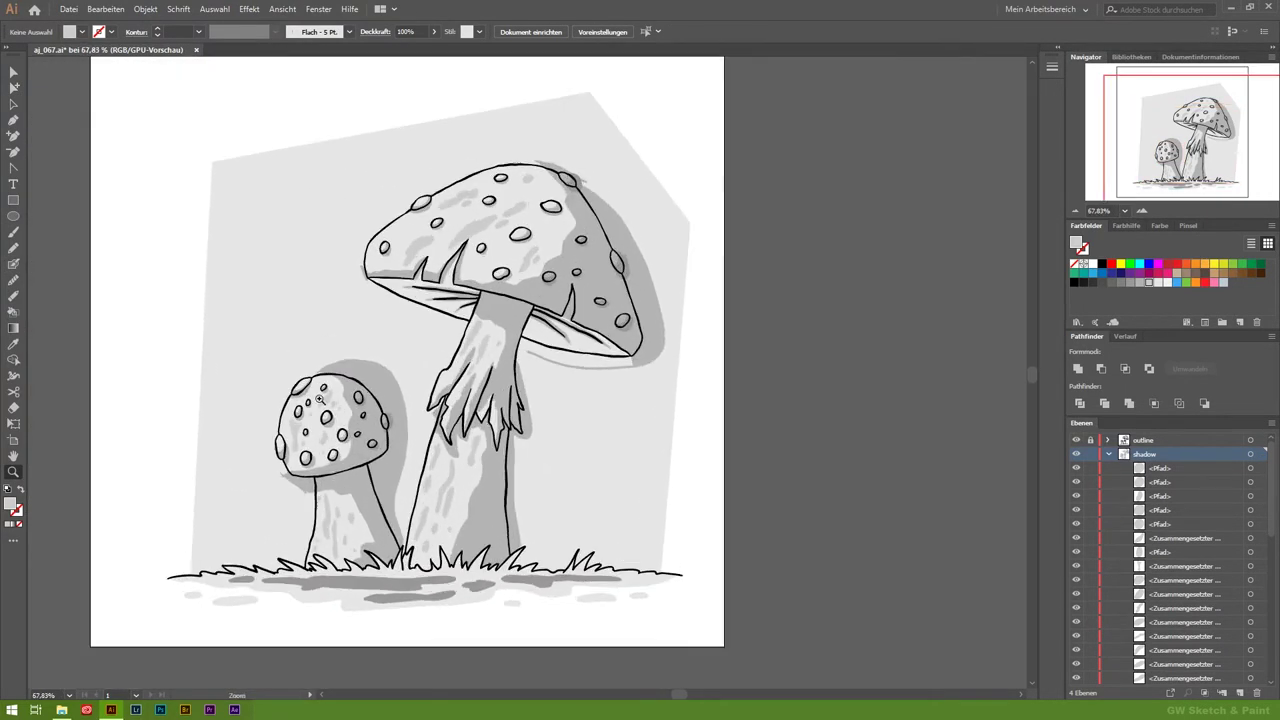
key("v")
left_click_drag(160, 95, 690, 627)
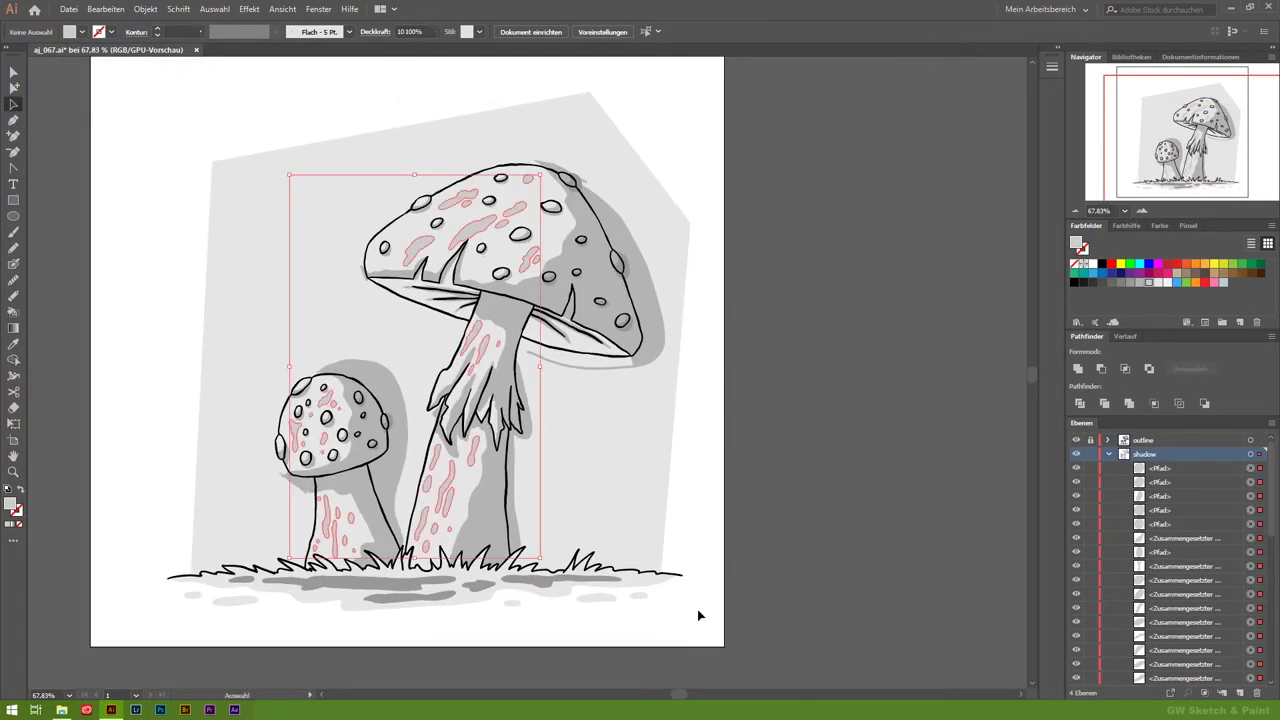
left_click(1078, 368)
left_click(1091, 468)
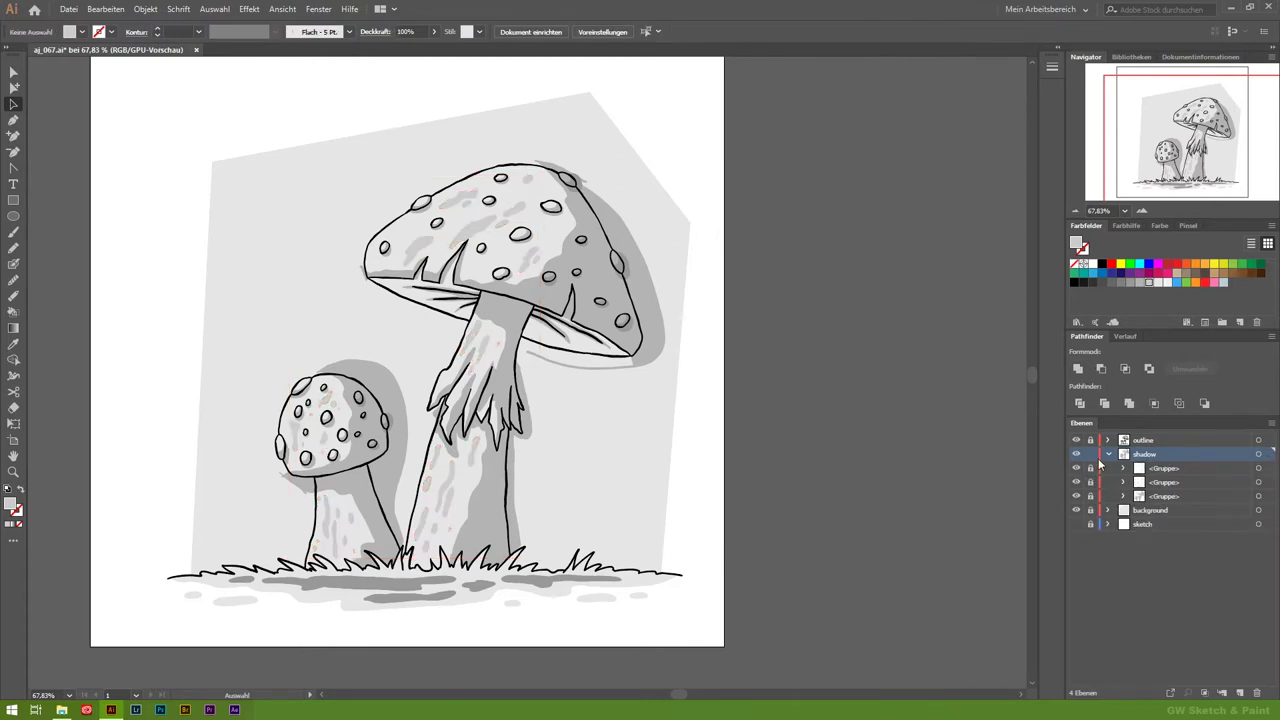
Step: Fit the artboard in view and save the document
key("h")
key("ctrl+1")
key("ctrl+0")
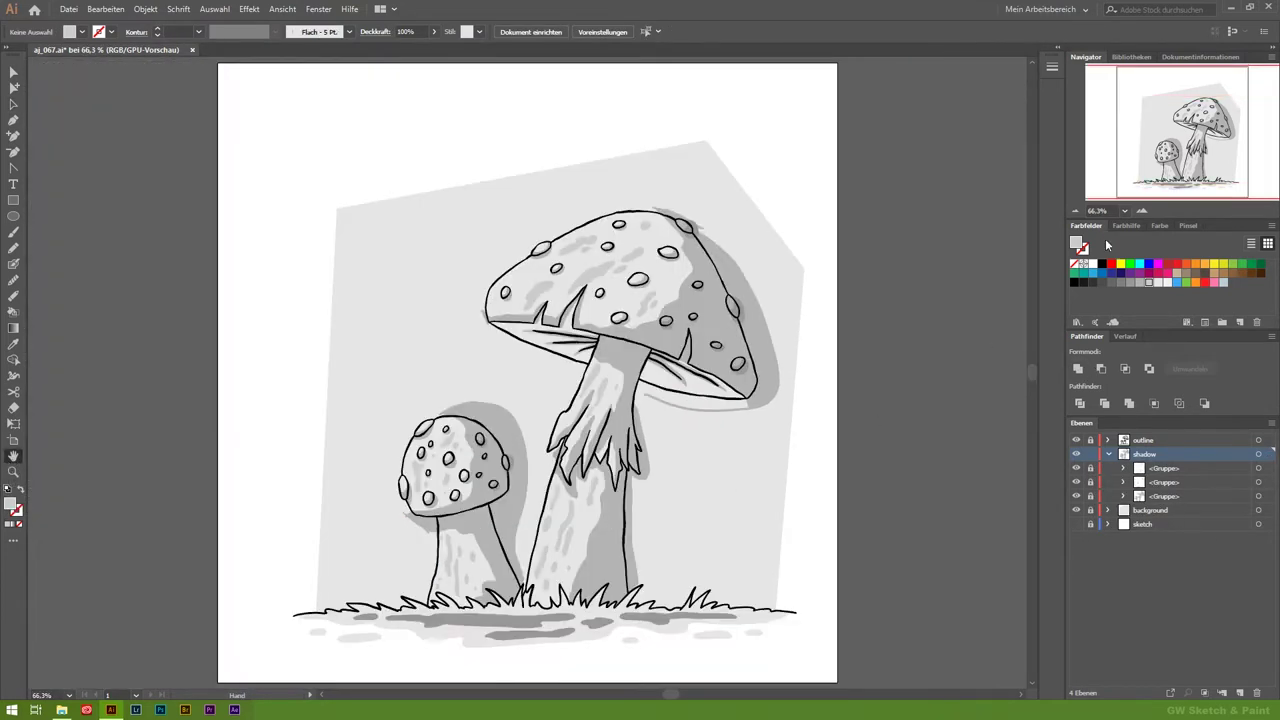
key("ctrl+s")
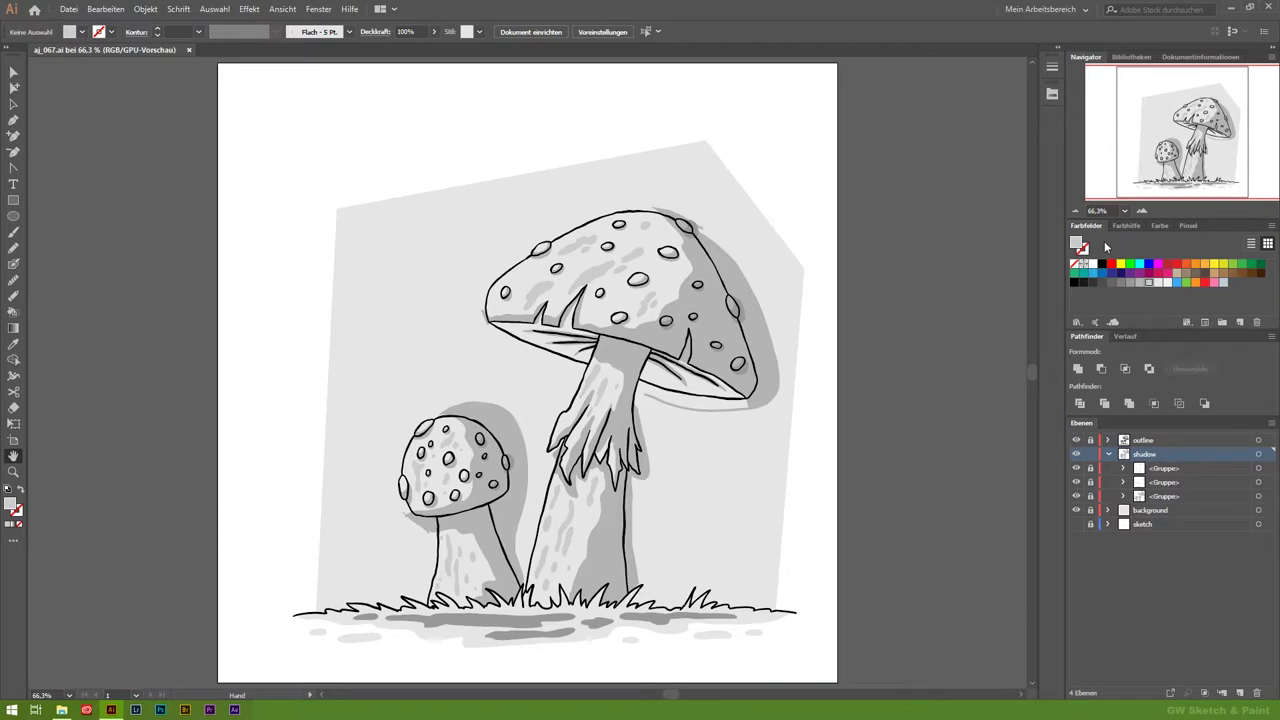
left_click(1107, 511)
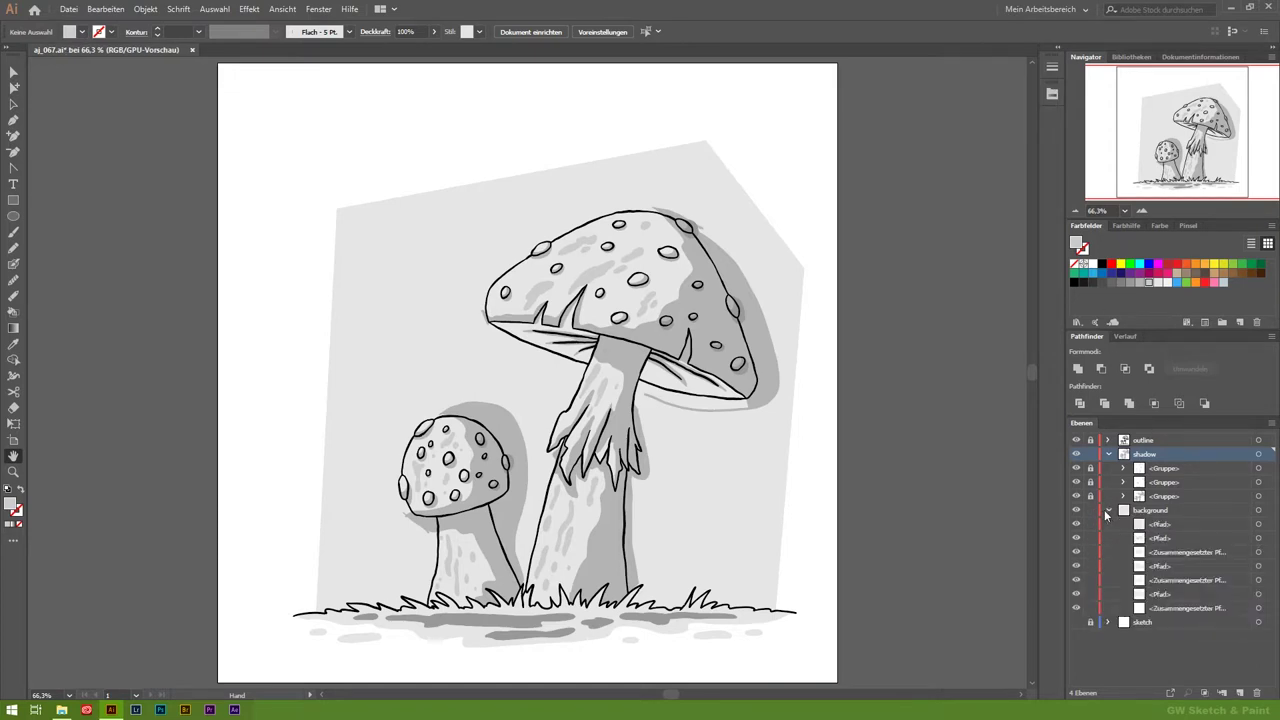
Step: Lock the grey backdrop and simplify the ground shadow shapes with Vereinfachen
left_click(1268, 527)
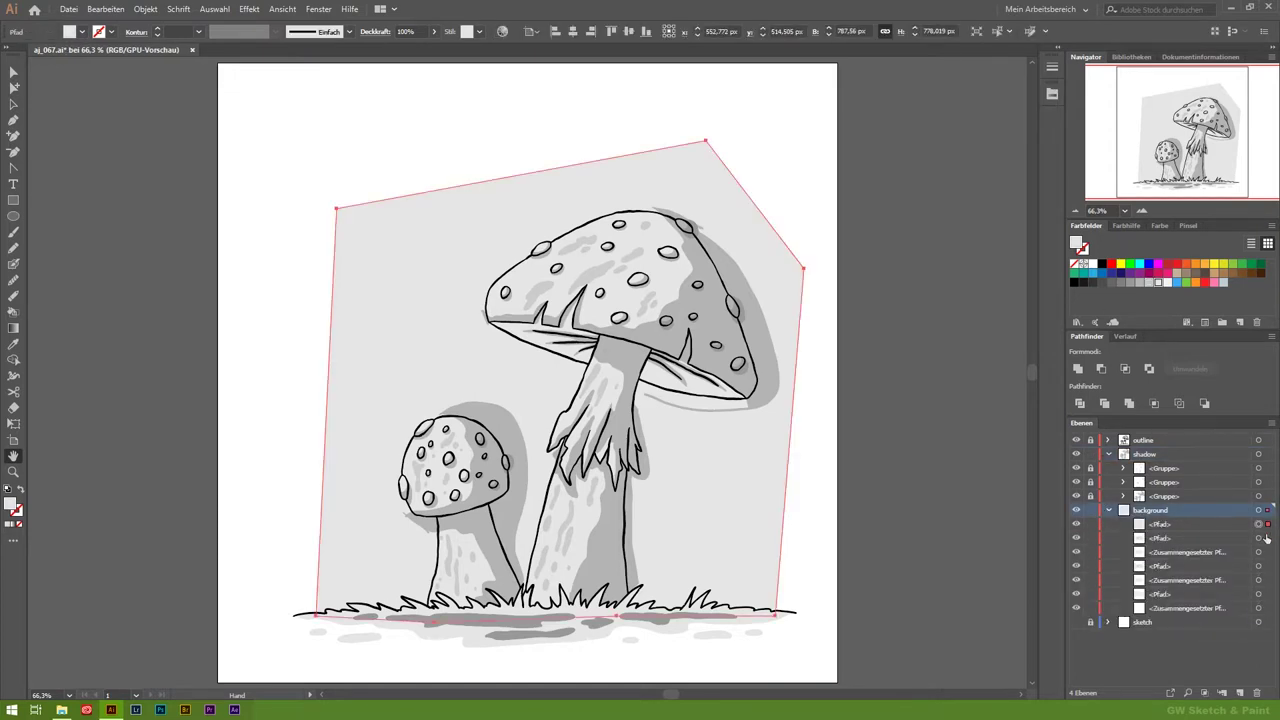
left_click(1090, 525)
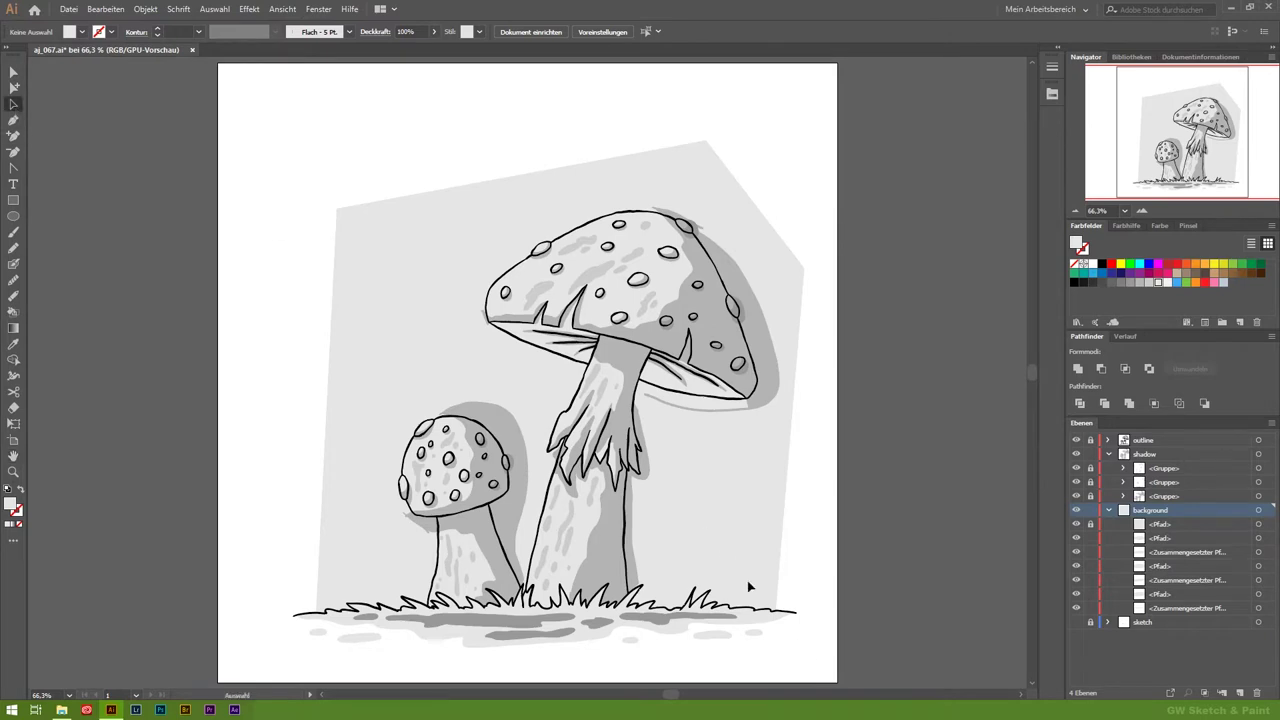
left_click_drag(256, 577, 233, 578)
left_click(146, 10)
mouse_move(160, 311)
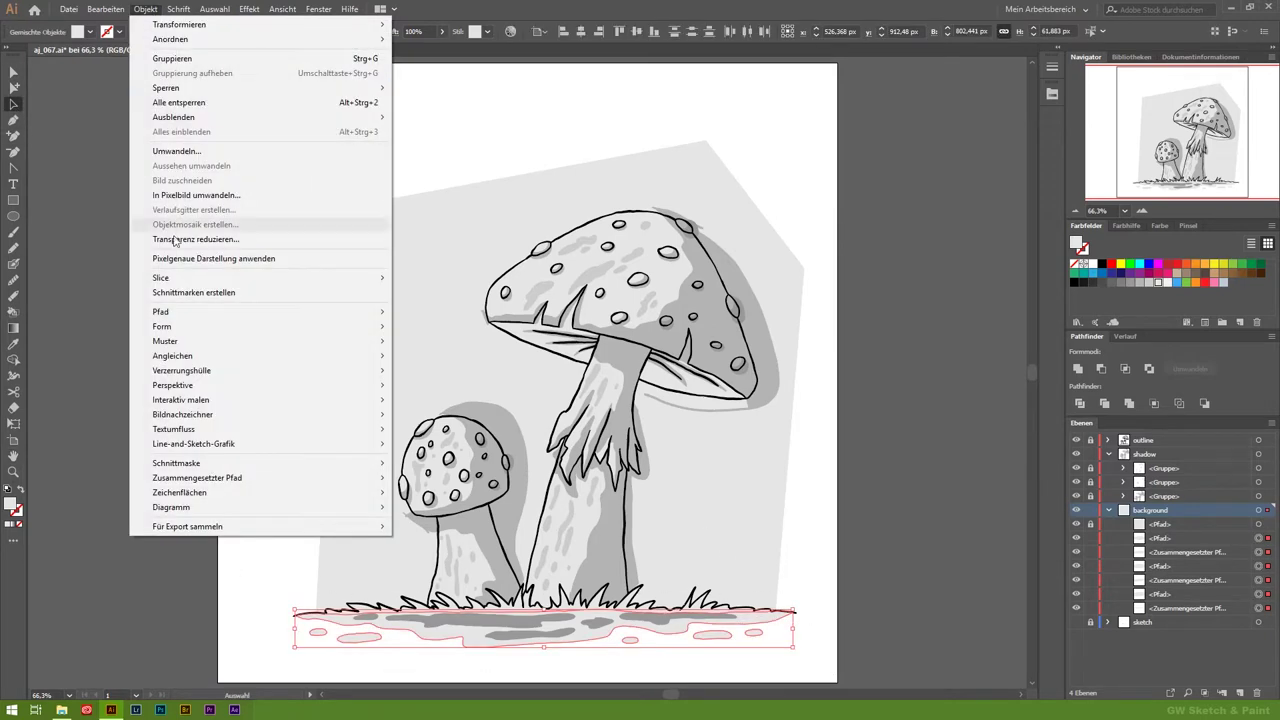
left_click(447, 396)
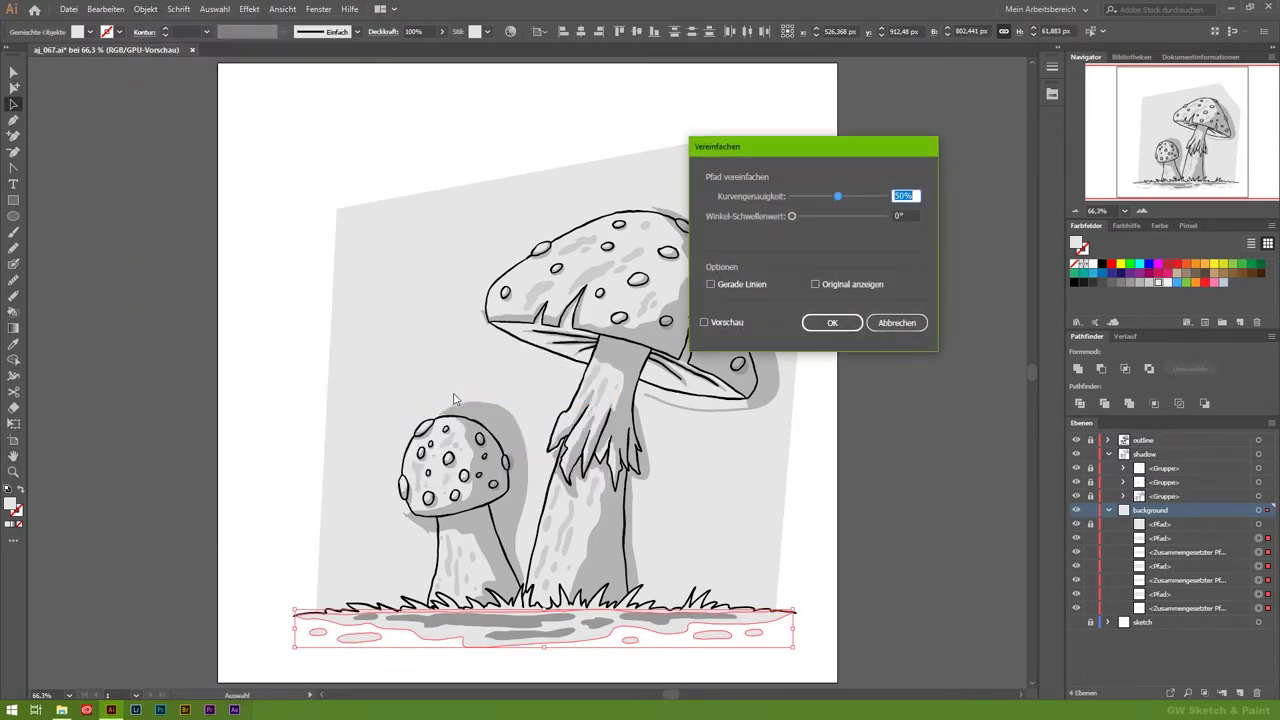
type("95")
left_click(728, 326)
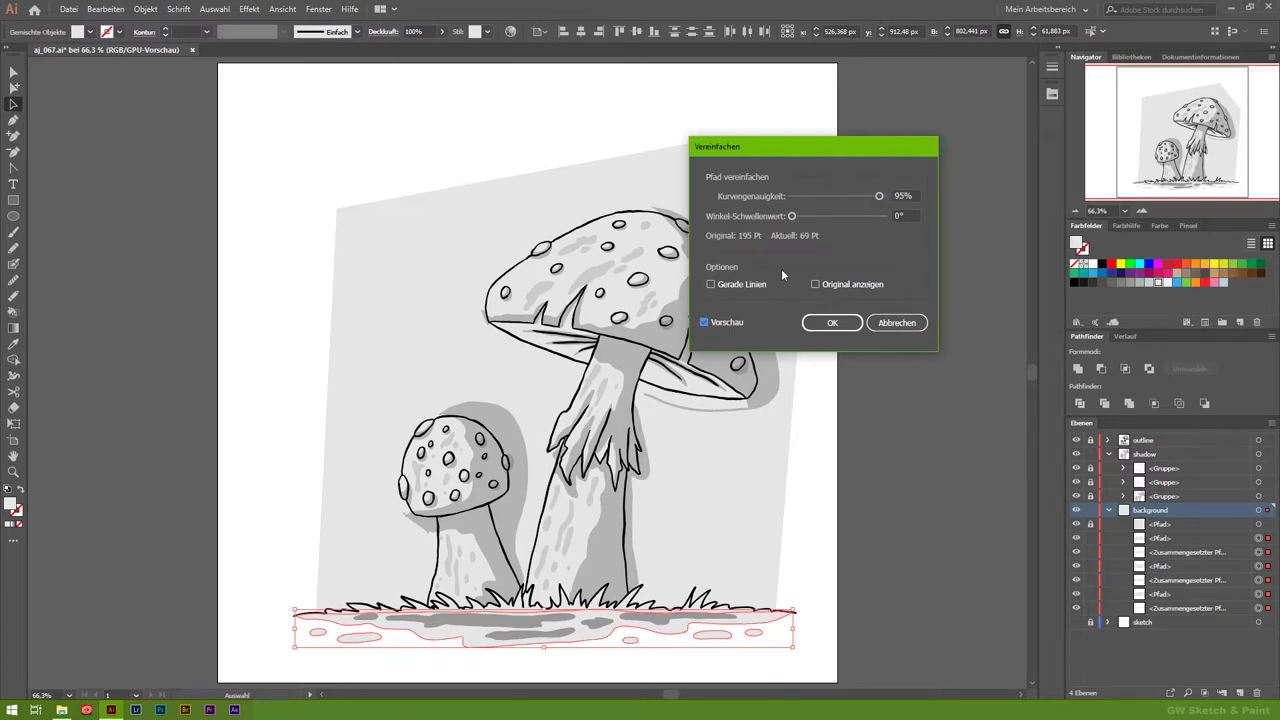
left_click(831, 323)
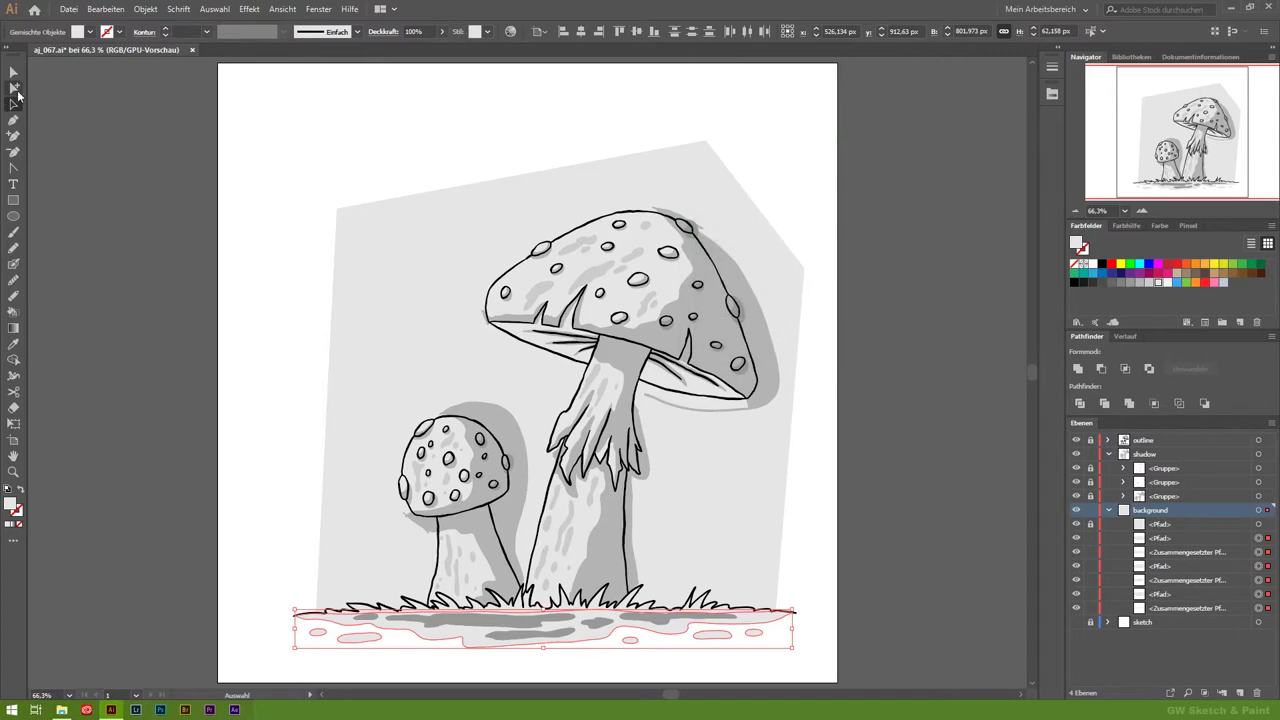
Step: Group all background layer paths and lock the background layer
left_click(1259, 511)
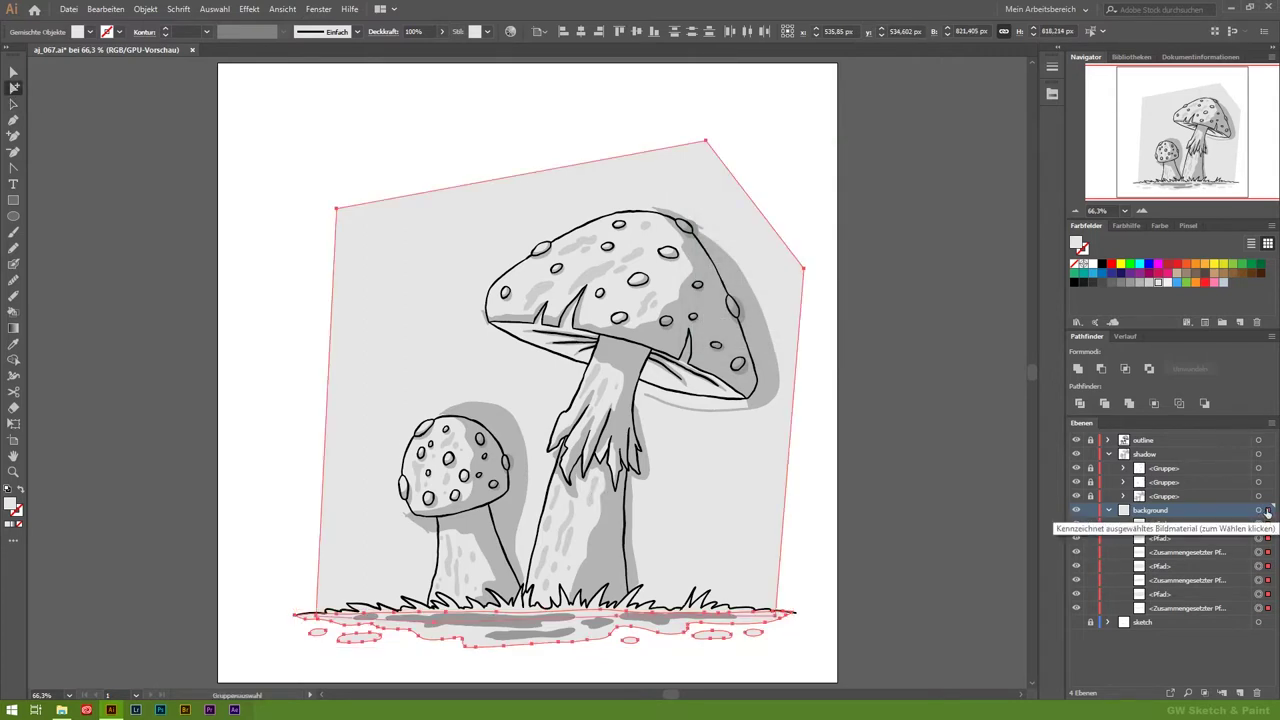
left_click(1077, 368)
left_click(1091, 510)
Step: Simplify all shadow-layer shapes at 97% curve accuracy, then hide the shadow and background layers
left_click(1260, 454)
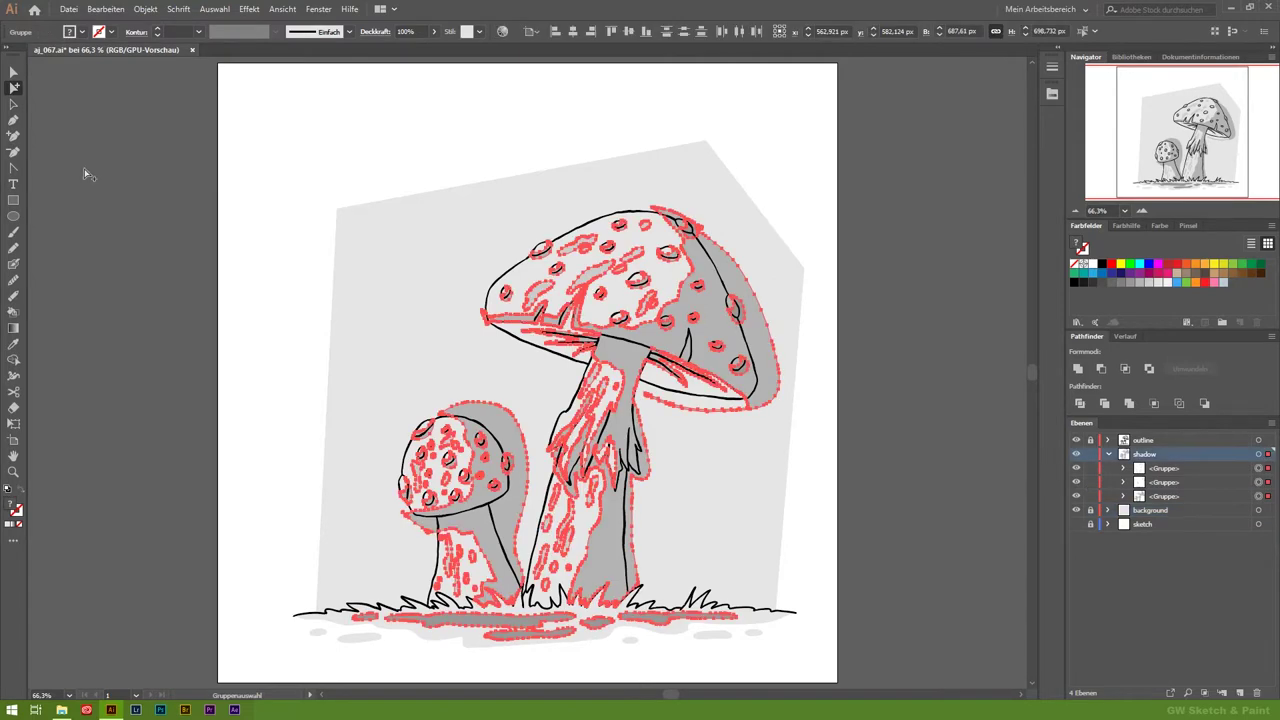
left_click(137, 9)
mouse_move(160, 311)
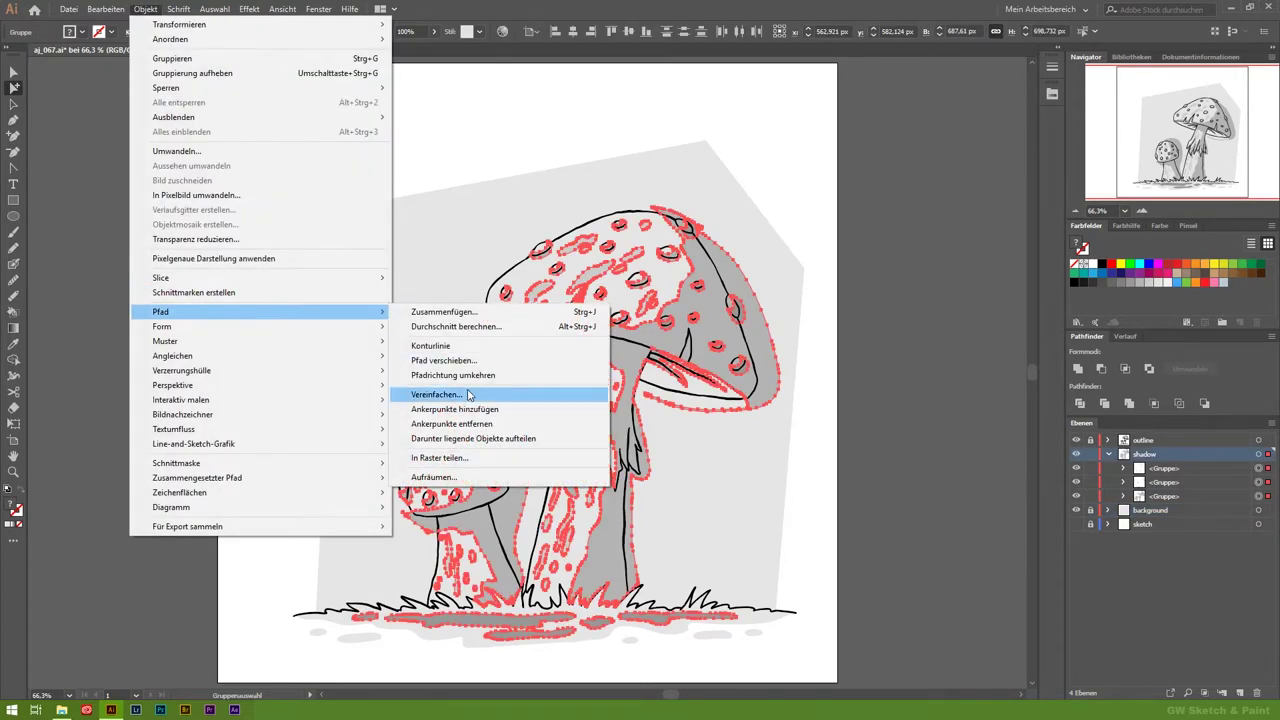
left_click(470, 395)
mouse_move(780, 147)
left_mouse_down()
mouse_move(814, 143)
mouse_move(839, 92)
left_mouse_up()
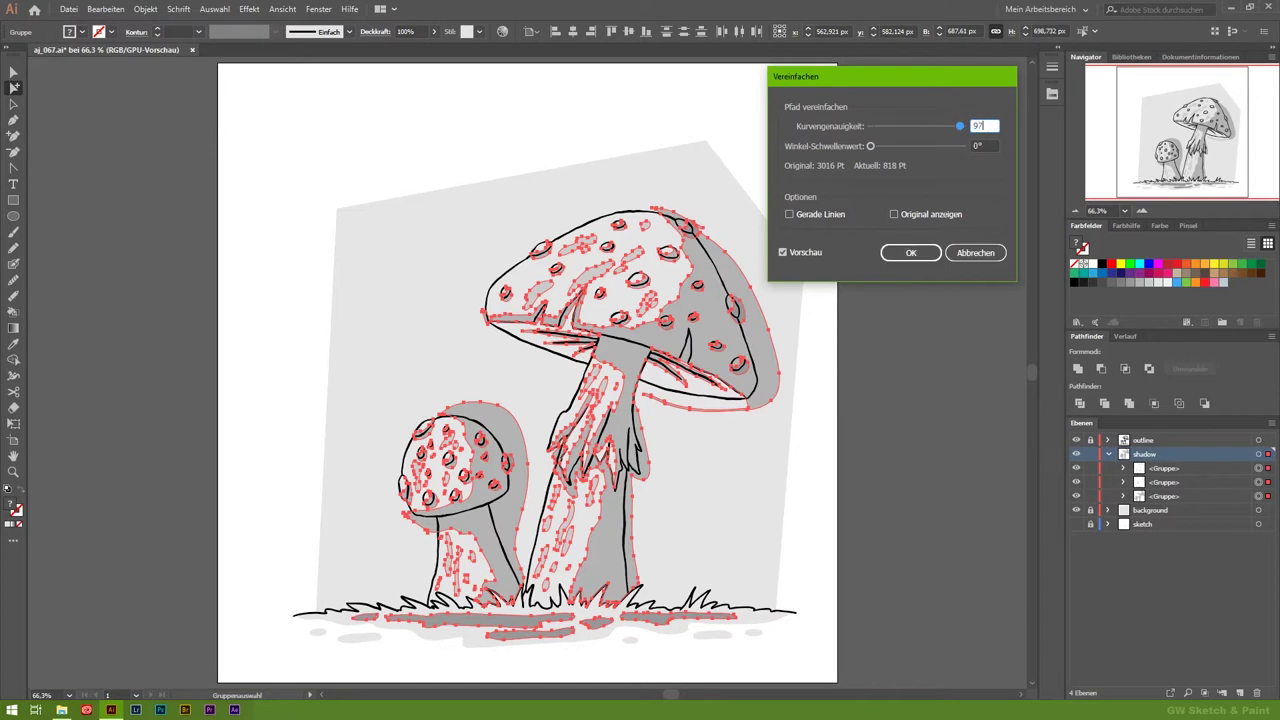
key("Tab")
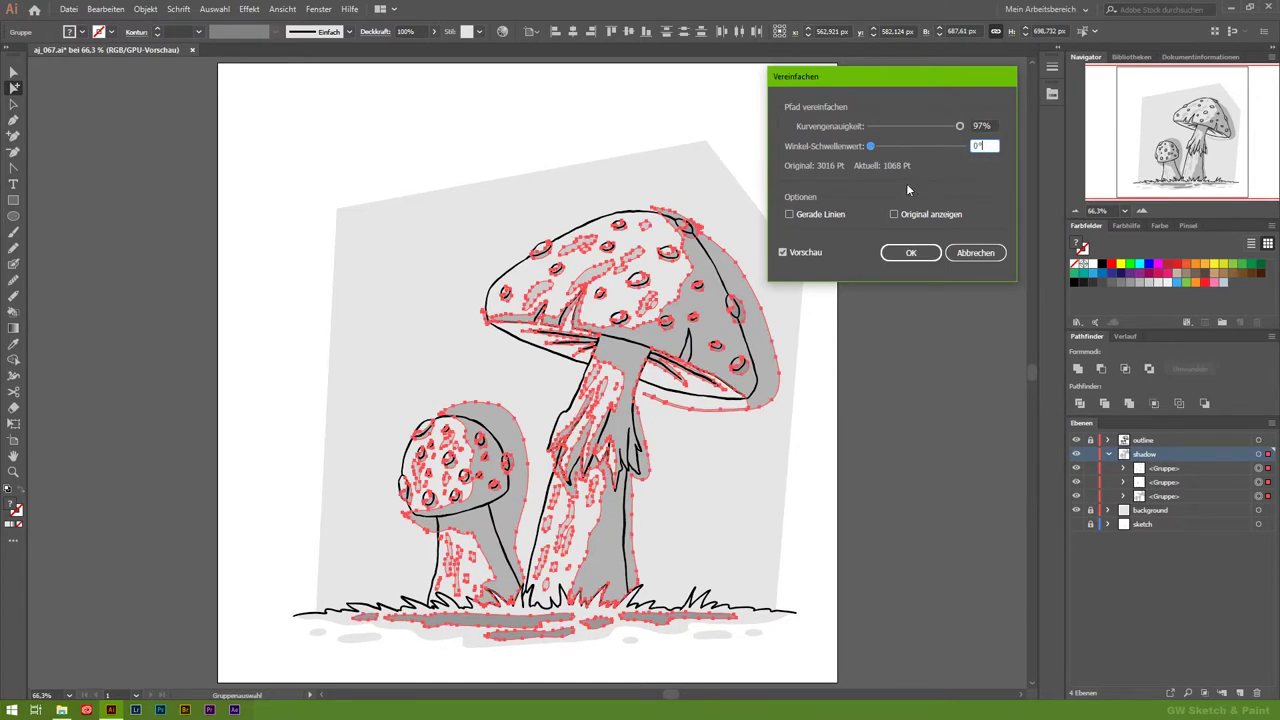
left_click(910, 252)
key("ctrl+shift+a")
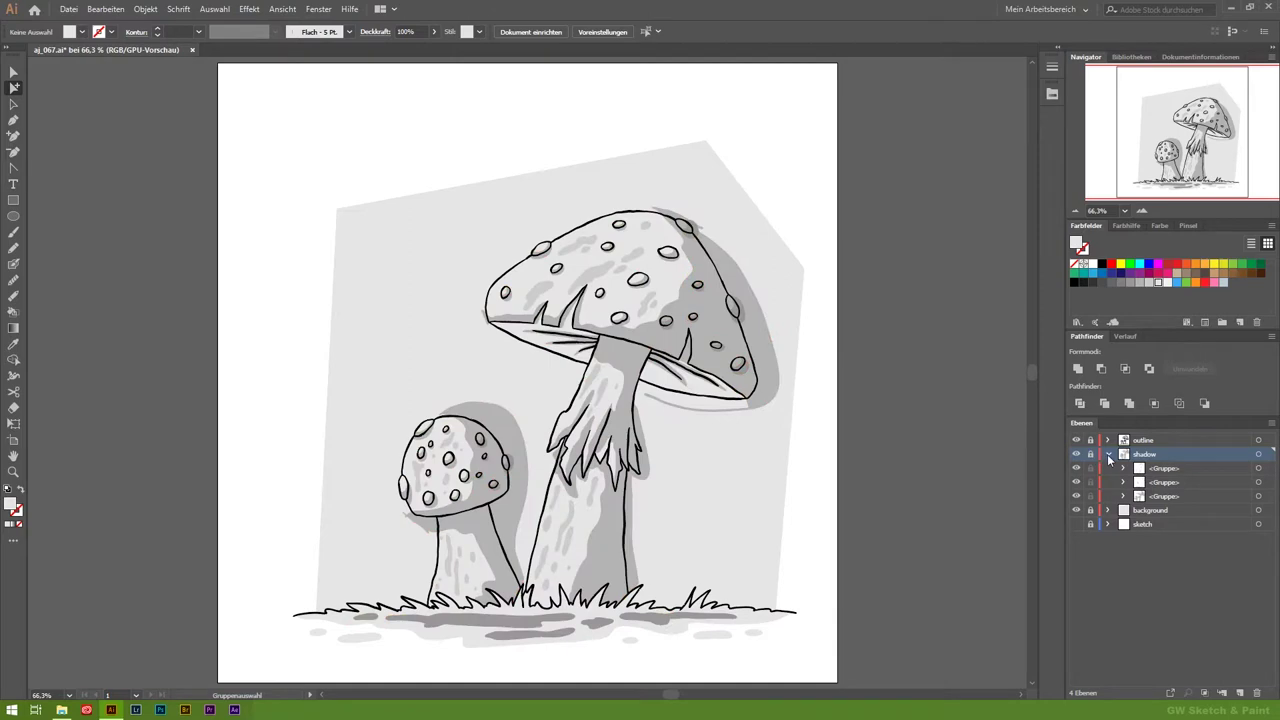
left_click(1108, 454)
left_click(1076, 454)
left_click(1076, 468)
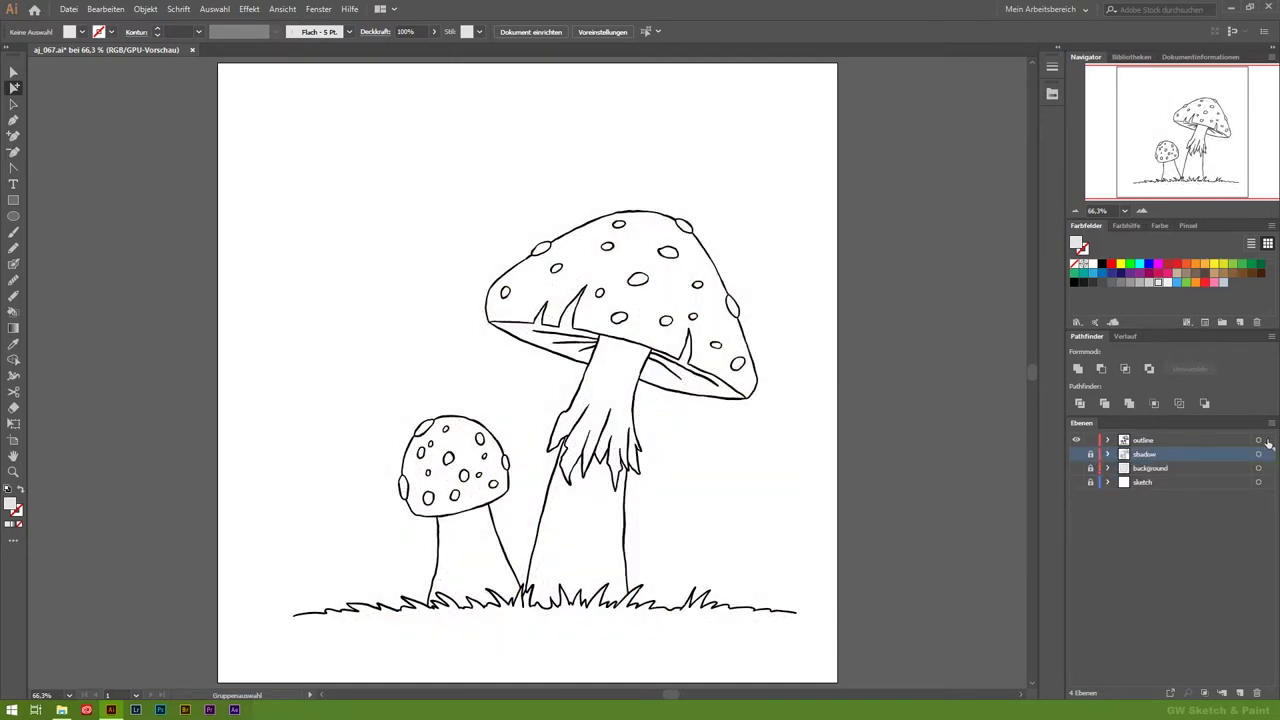
Step: Convert the outline strokes into filled shapes with Objekt > Pfad > Konturlinie
left_click(1268, 441)
left_click(145, 9)
left_click(443, 345)
key("ctrl+shift+a")
Step: Zoom in on the big cap's lower-right tip and erase the stray junction bump with the Eraser
key("z")
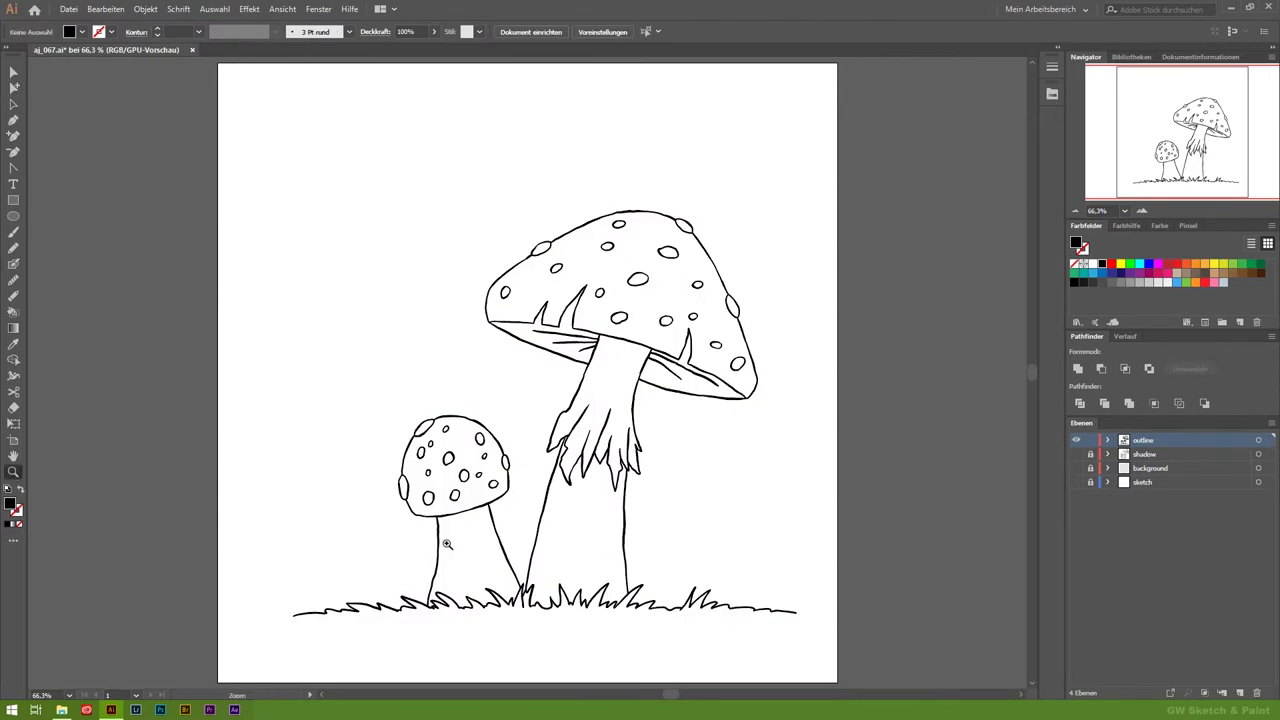
left_click_drag(436, 620, 77, 373)
scroll(543, 477, "up", 2)
scroll(551, 194, "up", 2)
scroll(414, 266, "up", 2)
scroll(695, 263, "up", 2)
scroll(589, 431, "up", 3)
scroll(169, 283, "right", 3)
scroll(297, 380, "up", 2)
scroll(380, 491, "up", 2)
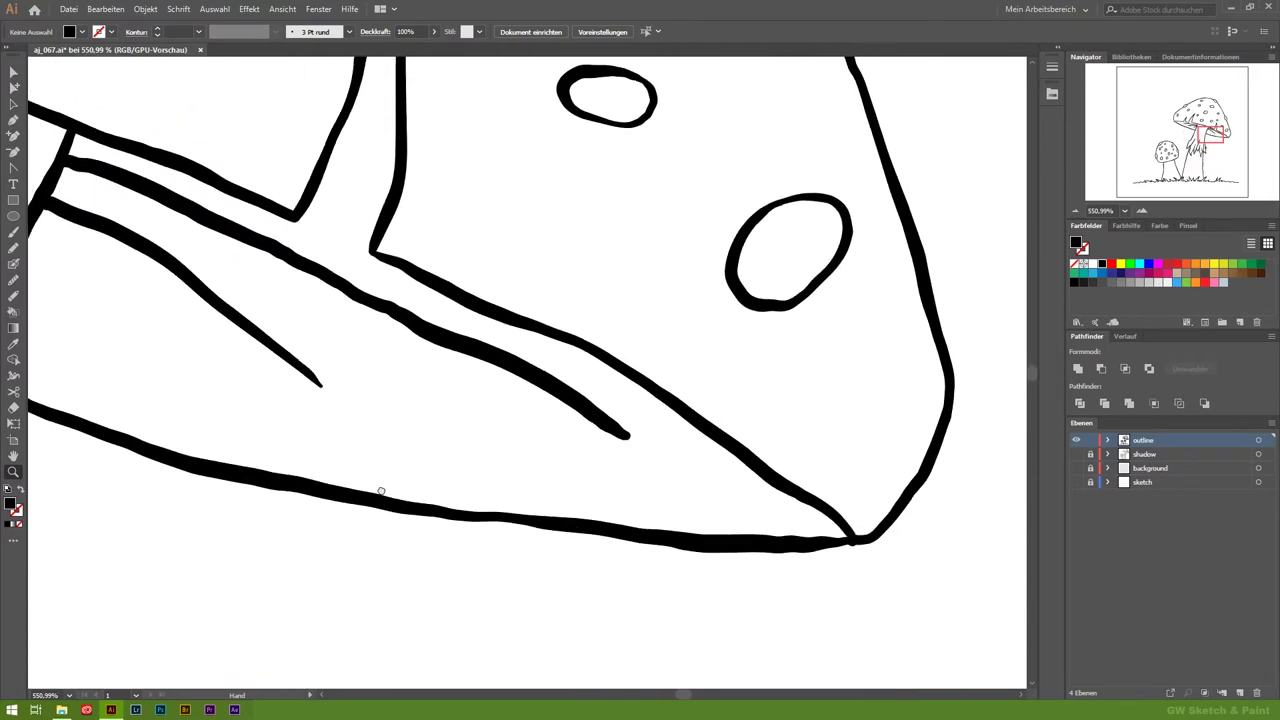
scroll(380, 491, "down", 3)
scroll(380, 491, "right", 3)
scroll(491, 346, "up", 5)
left_click(507, 395)
key("a")
key("shift+e")
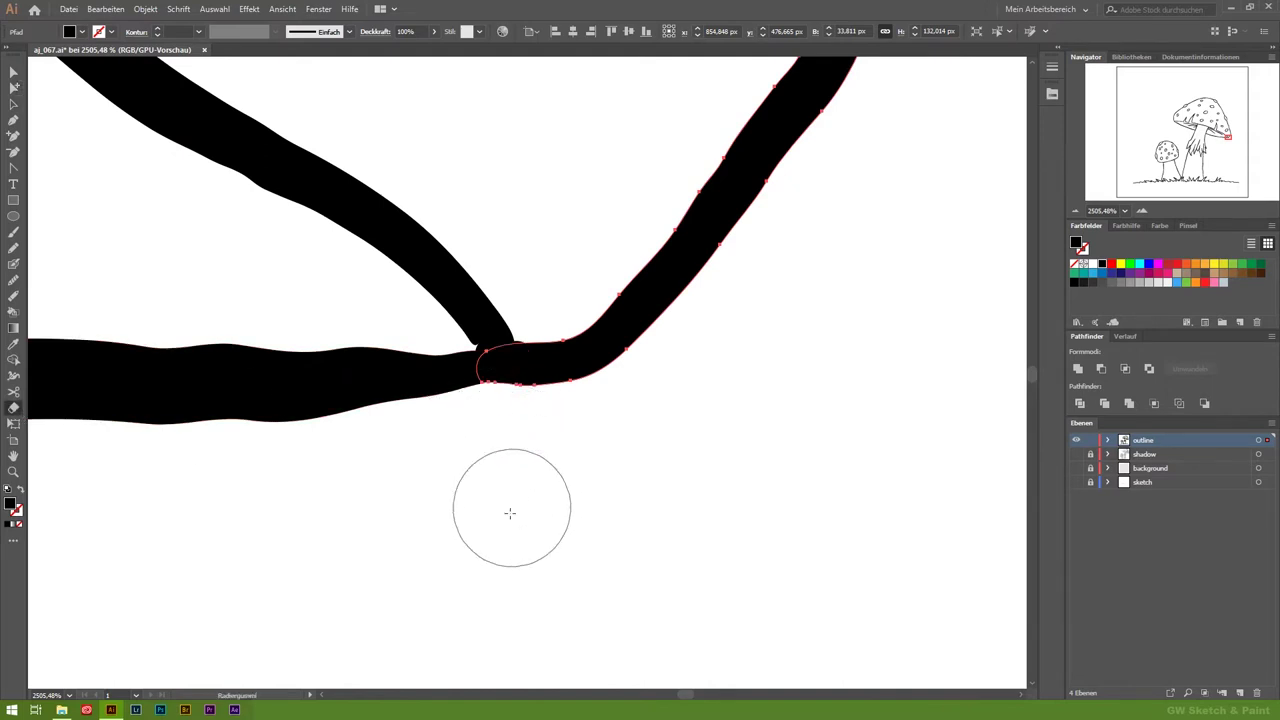
key("ctrl+shift+a")
Step: Navigate over to the small mushroom's cap and expand the outline layer's path list
key("z")
scroll(449, 389, "down", 5)
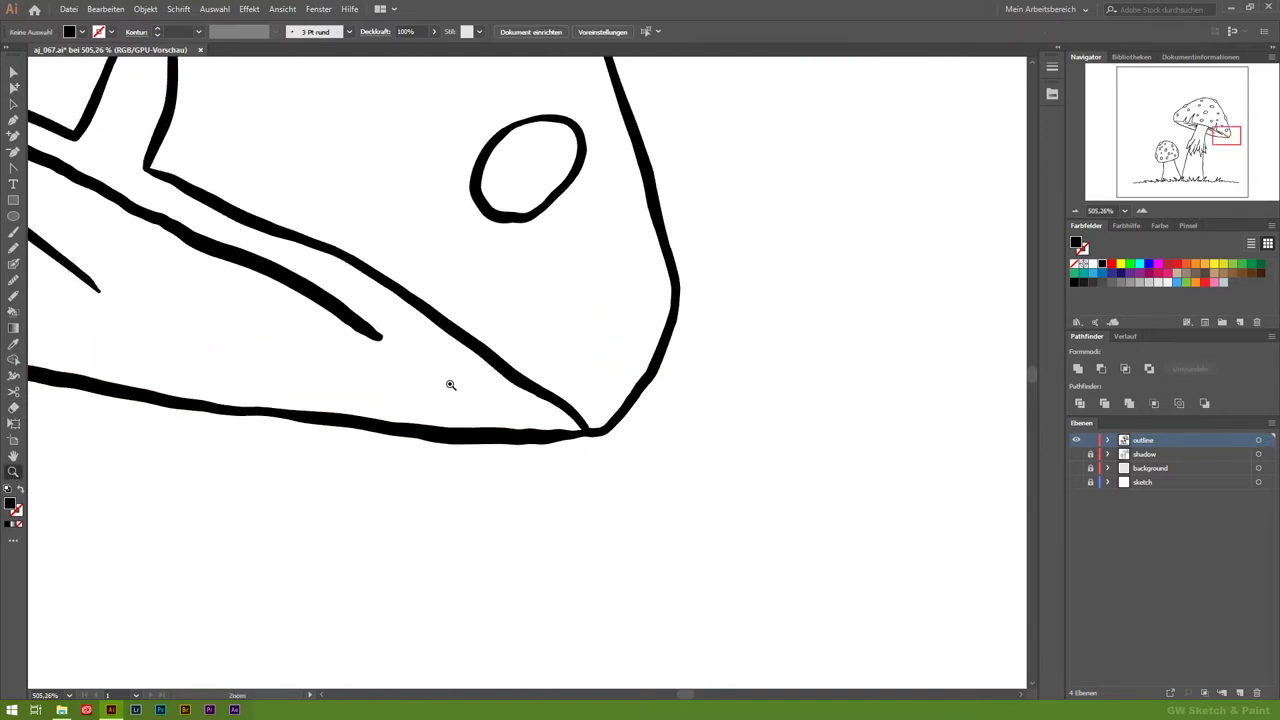
left_click_drag(311, 286, 563, 480)
mouse_move(514, 260)
left_mouse_down()
mouse_move(594, 437)
mouse_move(499, 256)
left_mouse_up()
mouse_move(381, 487)
left_mouse_down()
mouse_move(314, 560)
mouse_move(543, 460)
mouse_move(480, 357)
mouse_move(481, 238)
left_mouse_up()
left_click(481, 238, "alt")
left_click(364, 450, "alt")
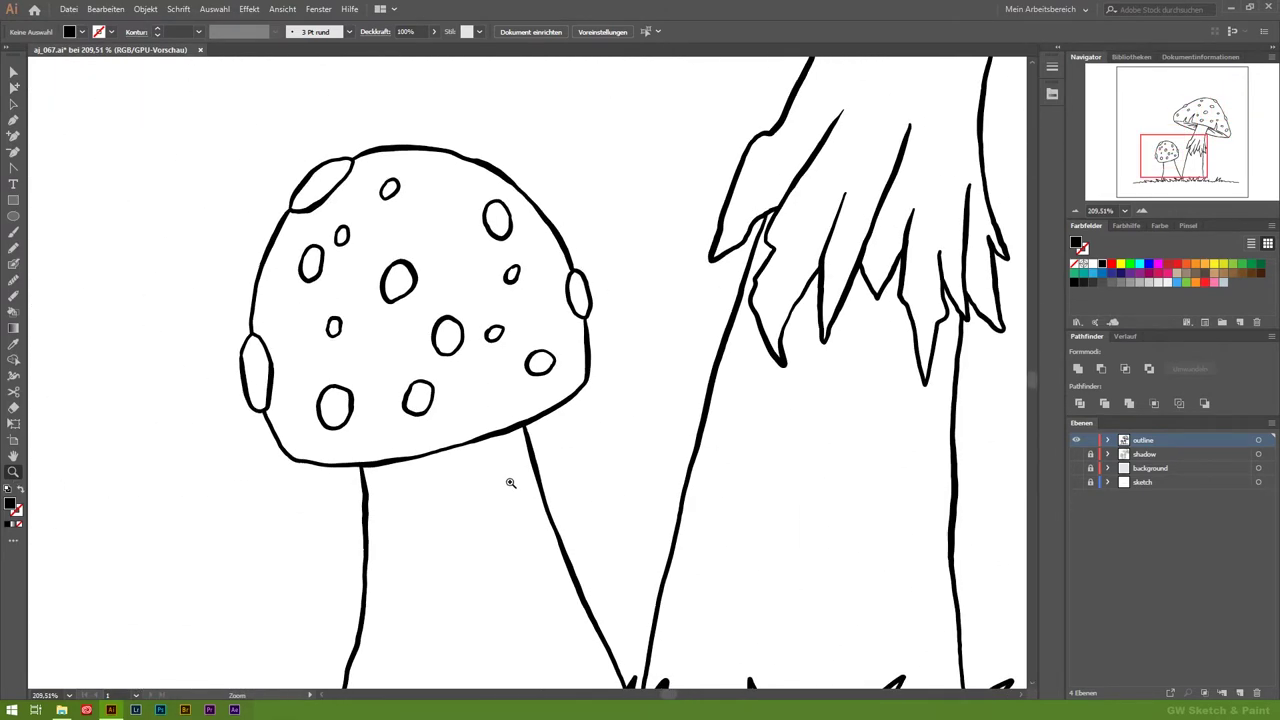
Step: Unite all outline paths into one shape and simplify it at 98% curve accuracy
left_click(1107, 440)
left_click(1251, 440)
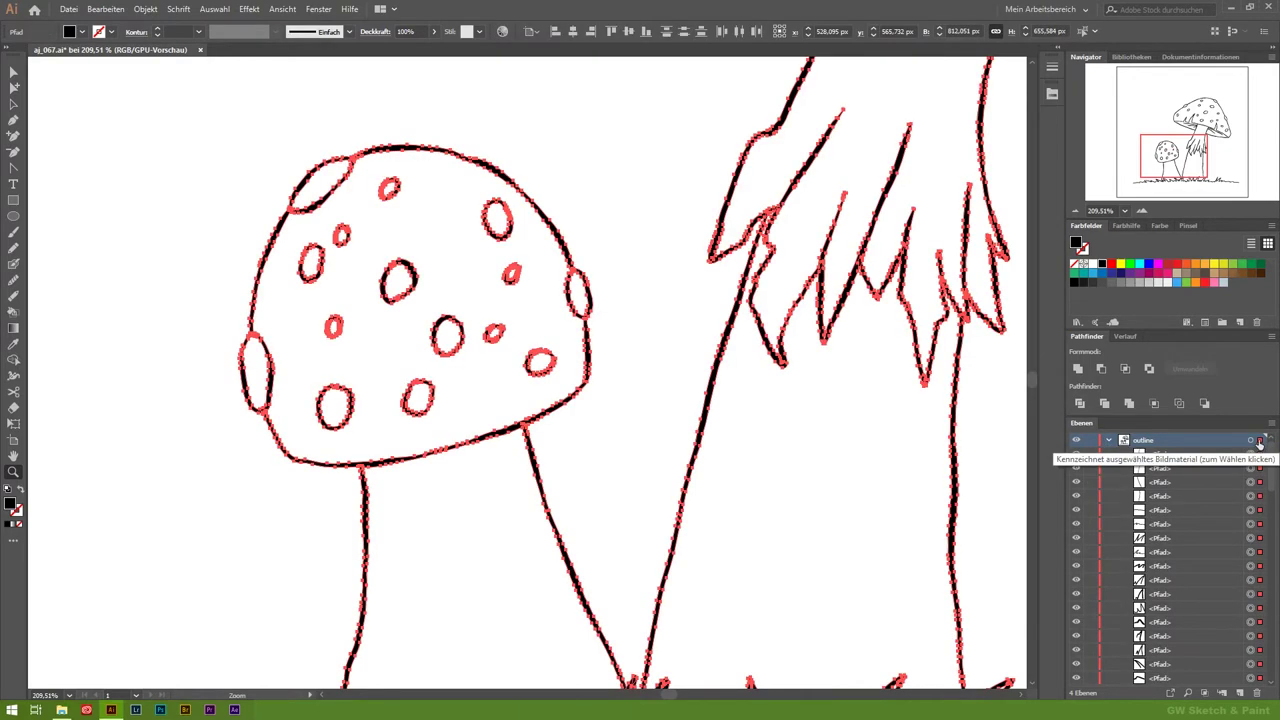
left_click(1077, 369)
left_click(145, 9)
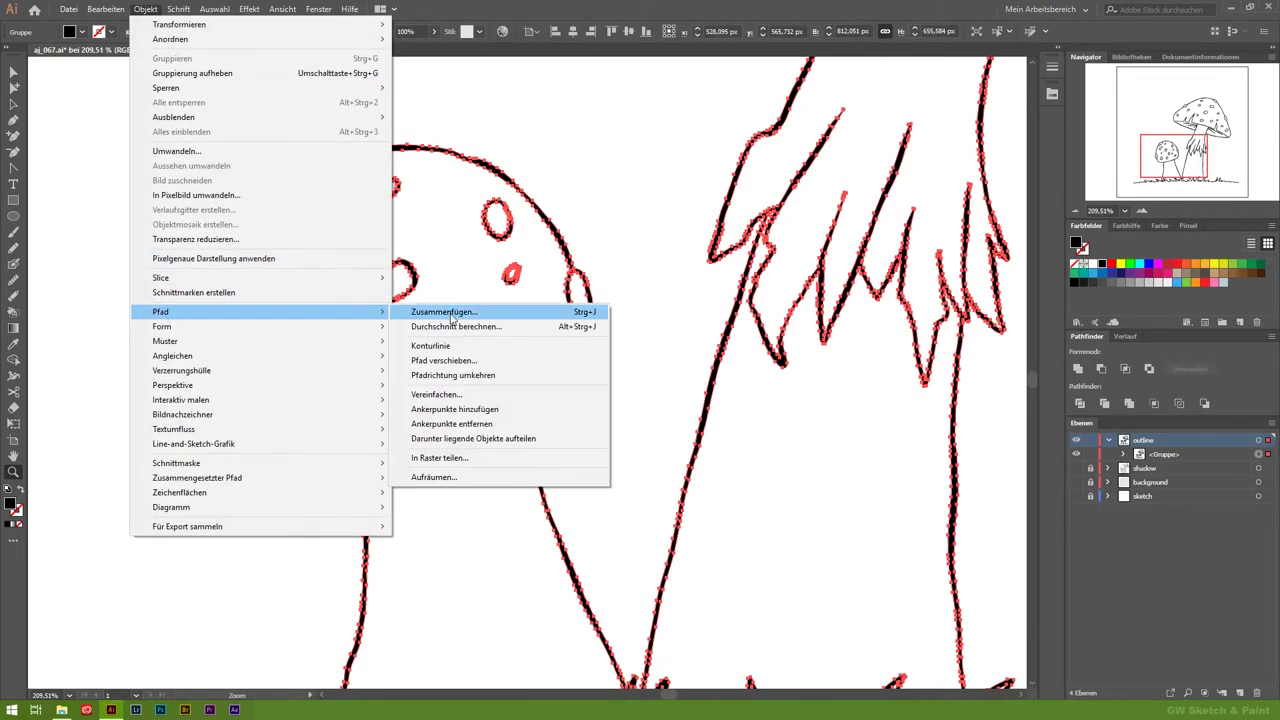
left_click(430, 388)
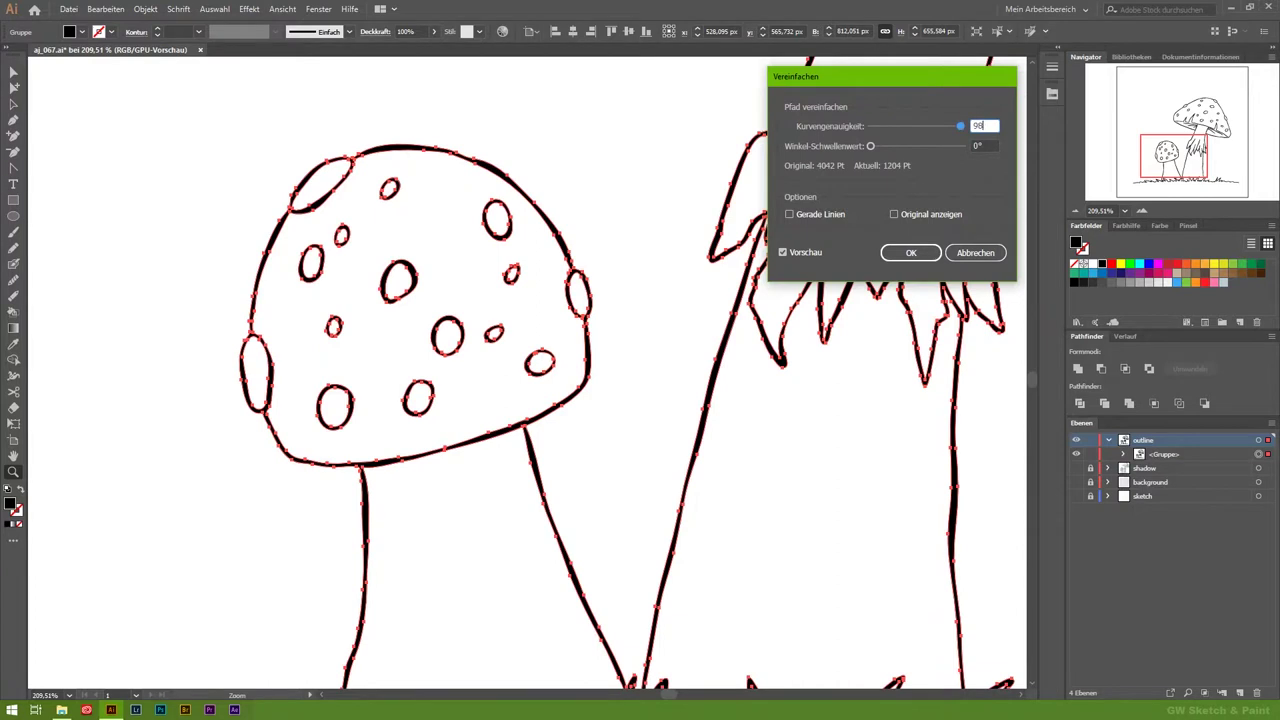
key("Tab")
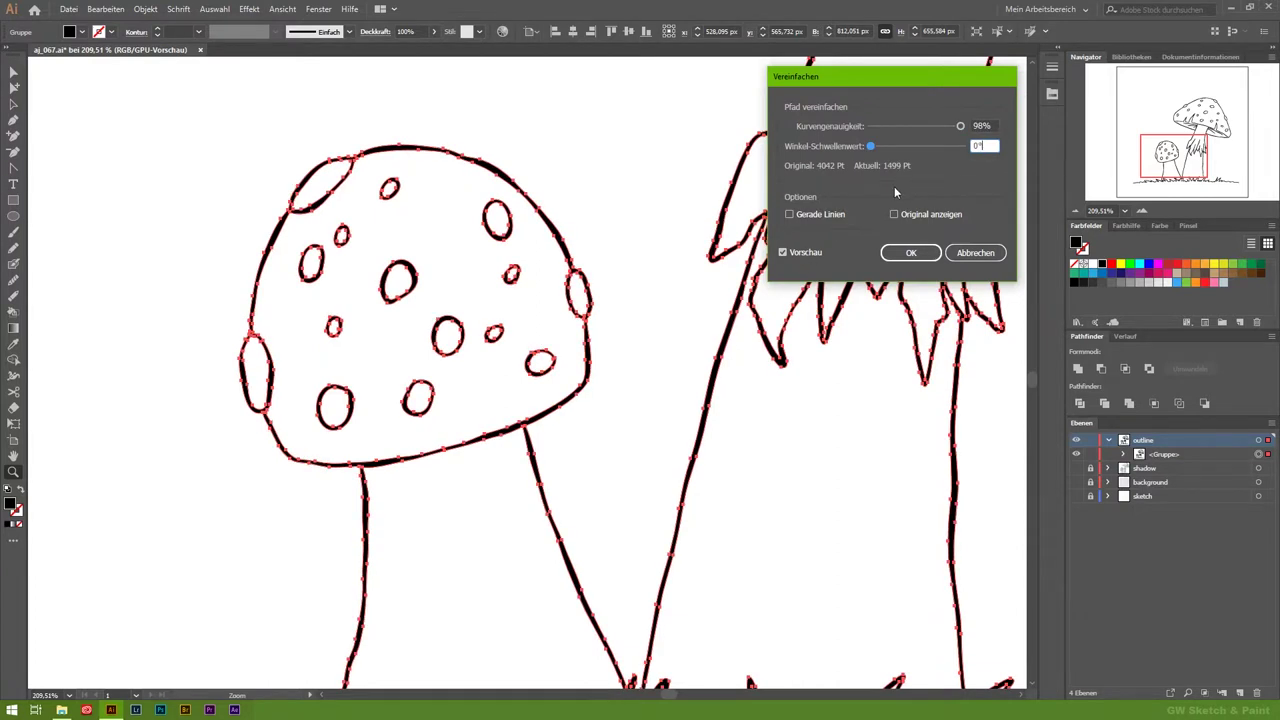
left_click(908, 251)
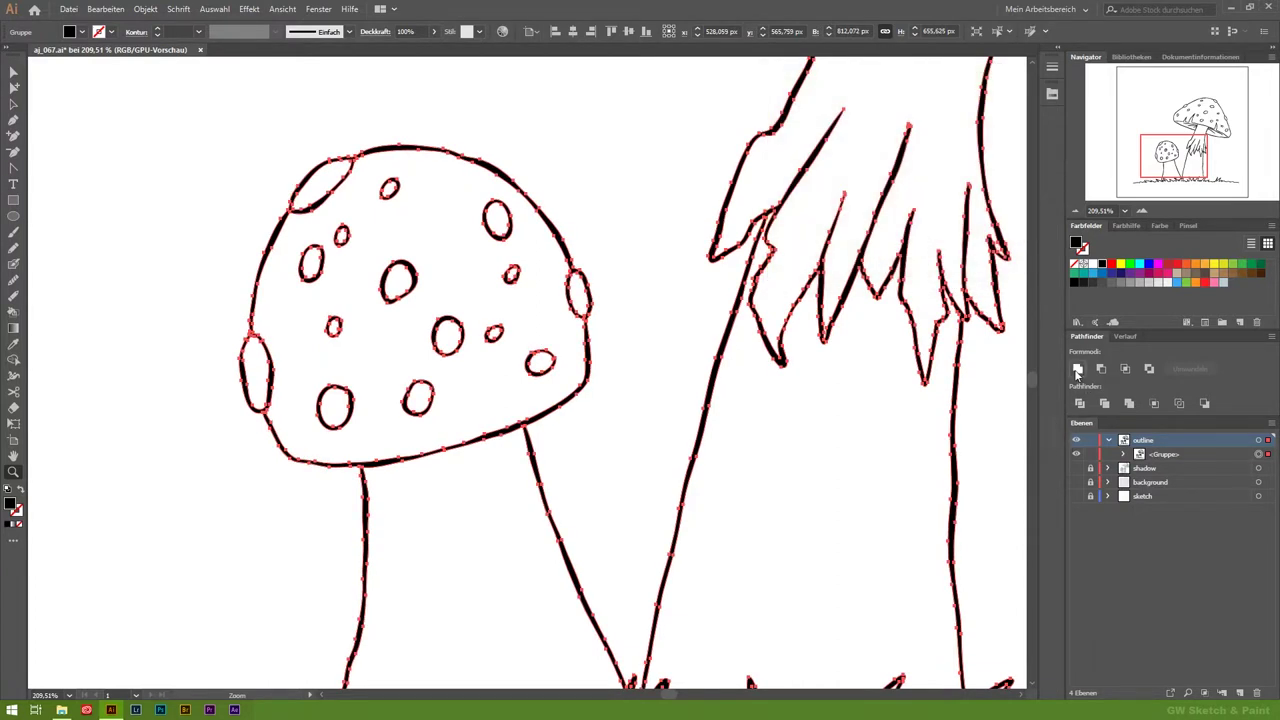
Step: Rename the merged sublayer 'outline' and fit the whole artboard in view
double_click(1166, 455)
type("tline")
key("Return")
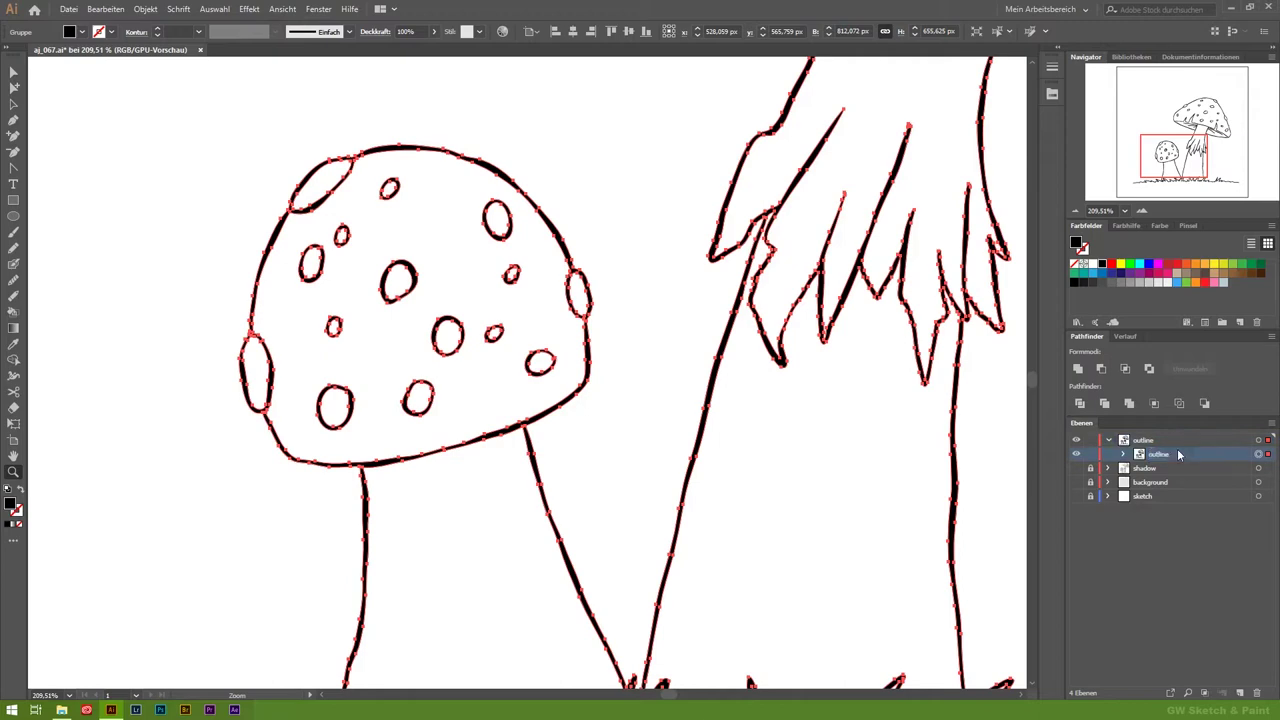
key("ctrl+0")
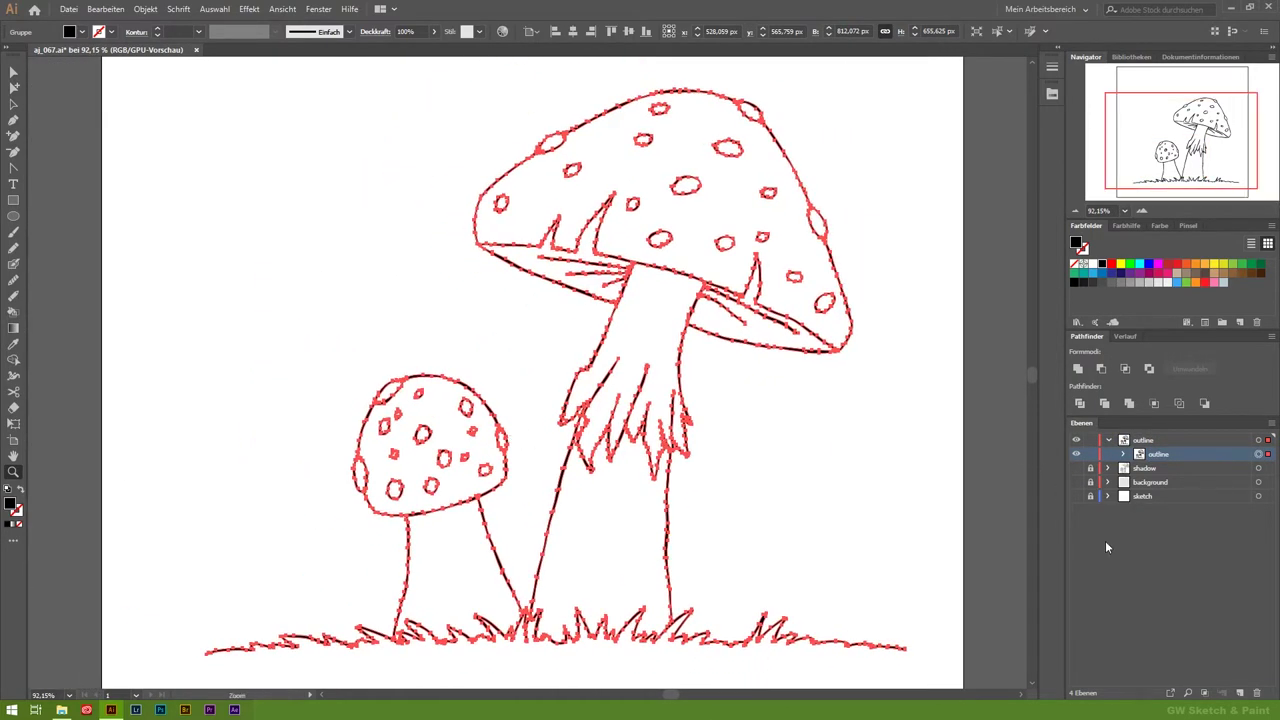
Step: Show and unlock the background layer, add the outline copy, and divide the grey shape along it
left_click(1076, 482)
left_click(1107, 482)
left_click(1152, 482)
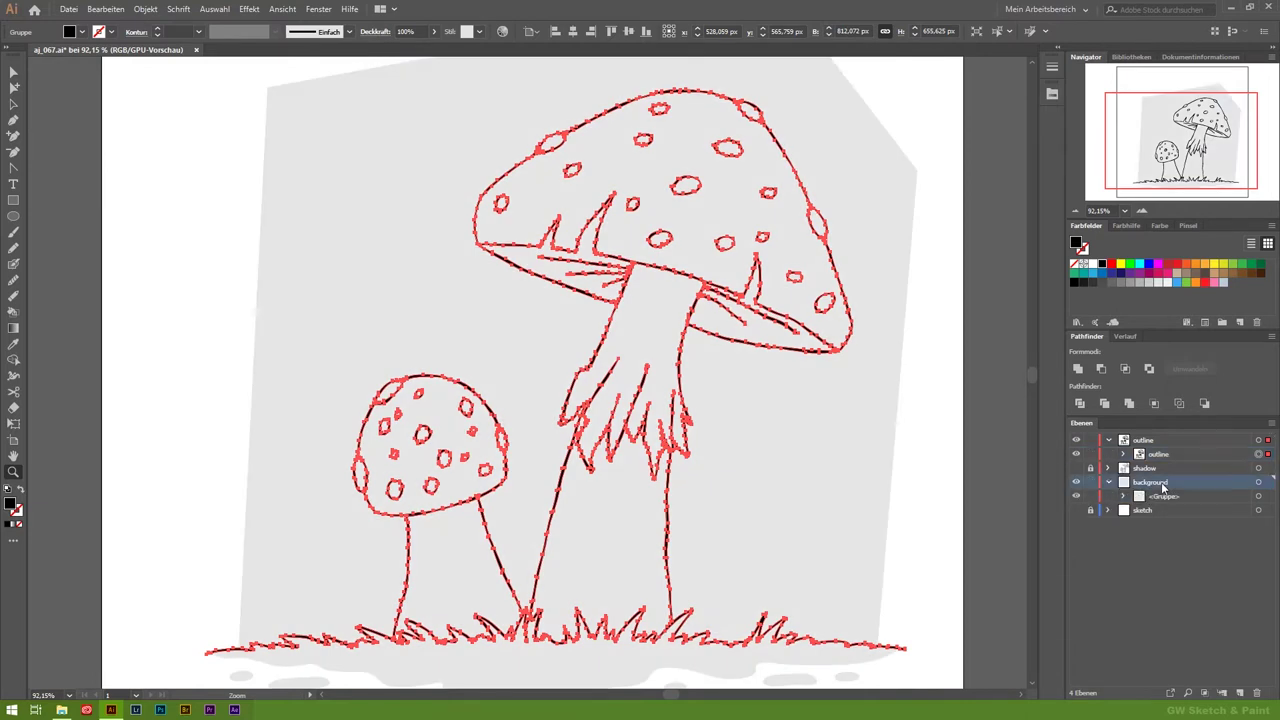
left_click(1109, 440)
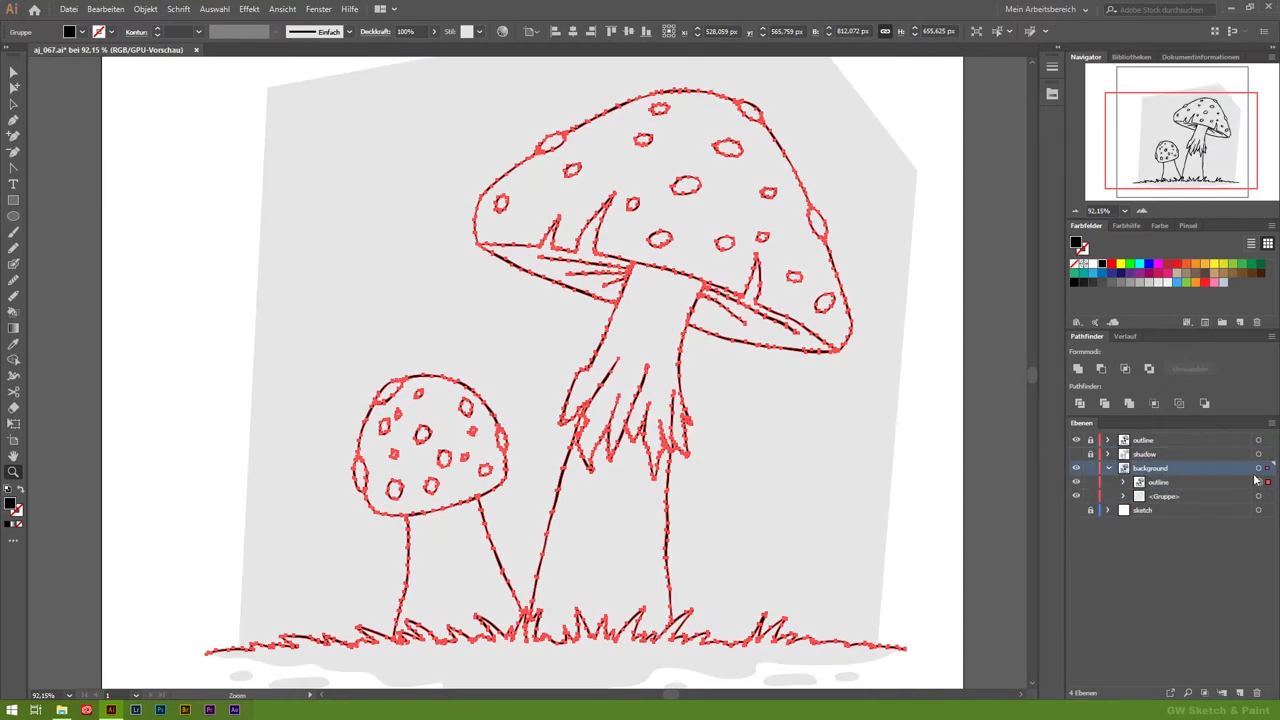
left_click(1259, 468)
left_click(1105, 403)
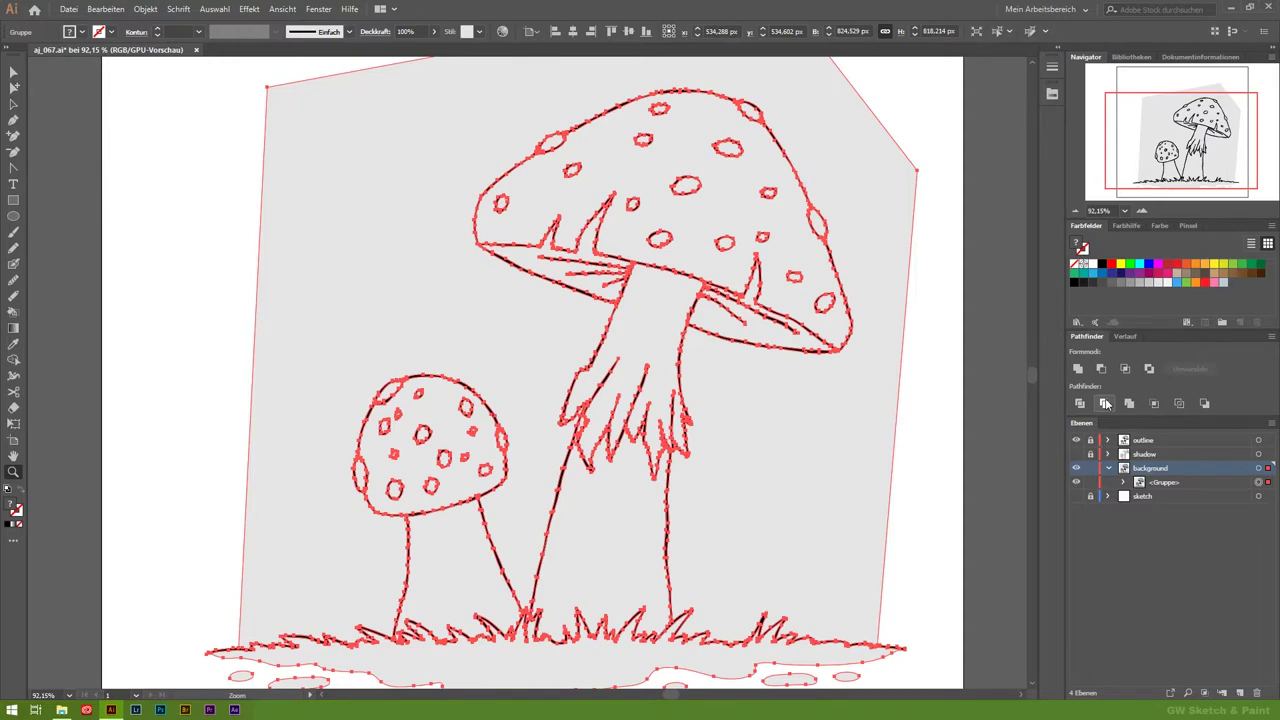
Step: Delete the outer grey piece surrounding the mushrooms, leaving white around them
key("ctrl+shift+a")
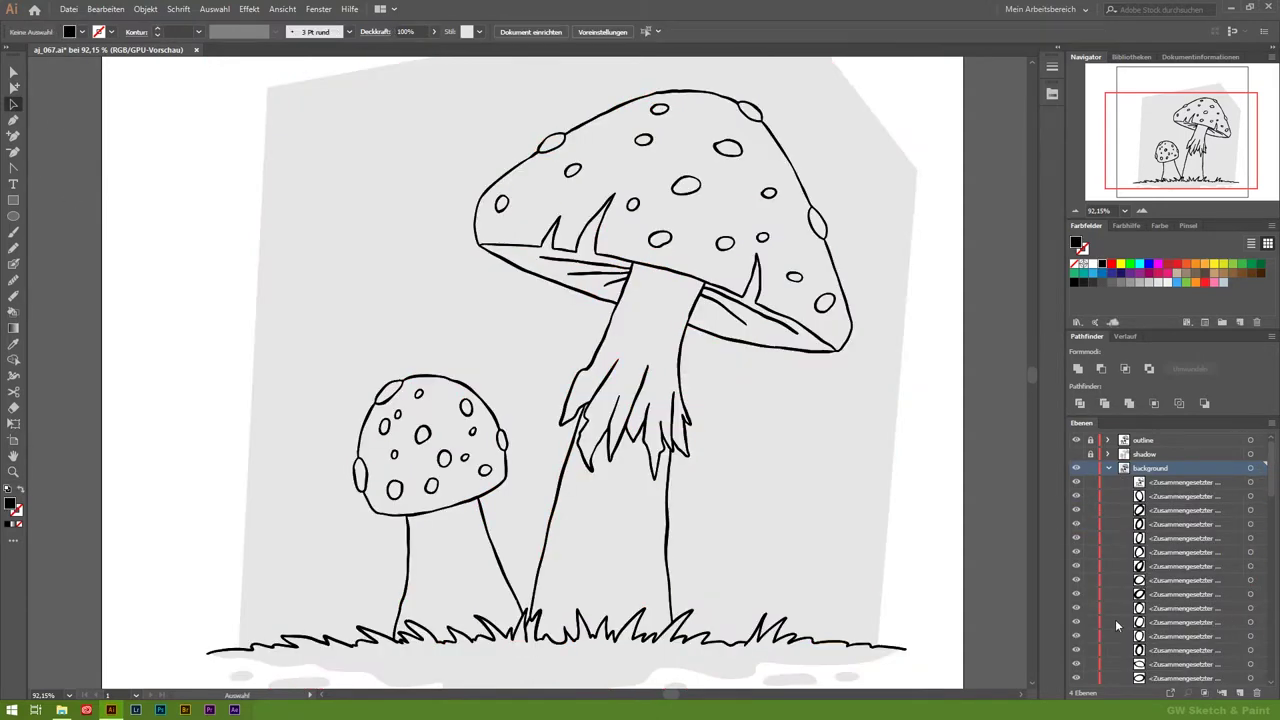
left_click(1256, 484)
left_click(214, 8)
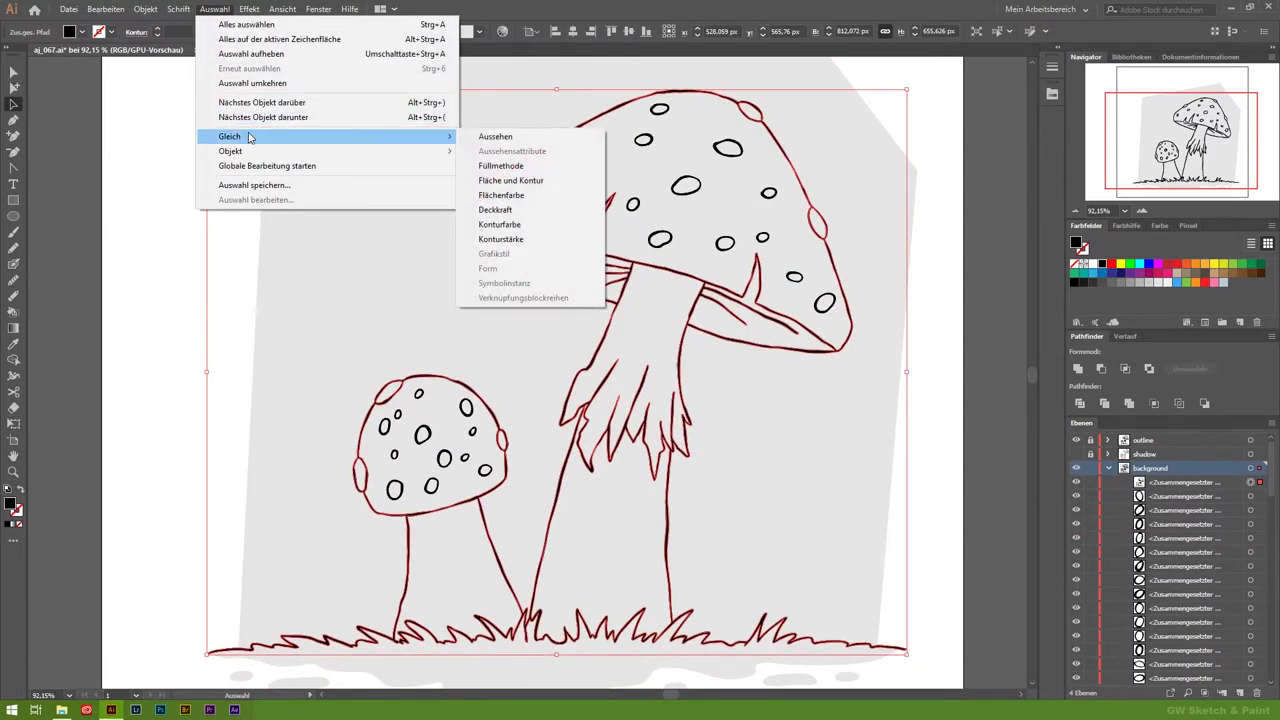
left_click(548, 197)
key("ctrl+shift+a")
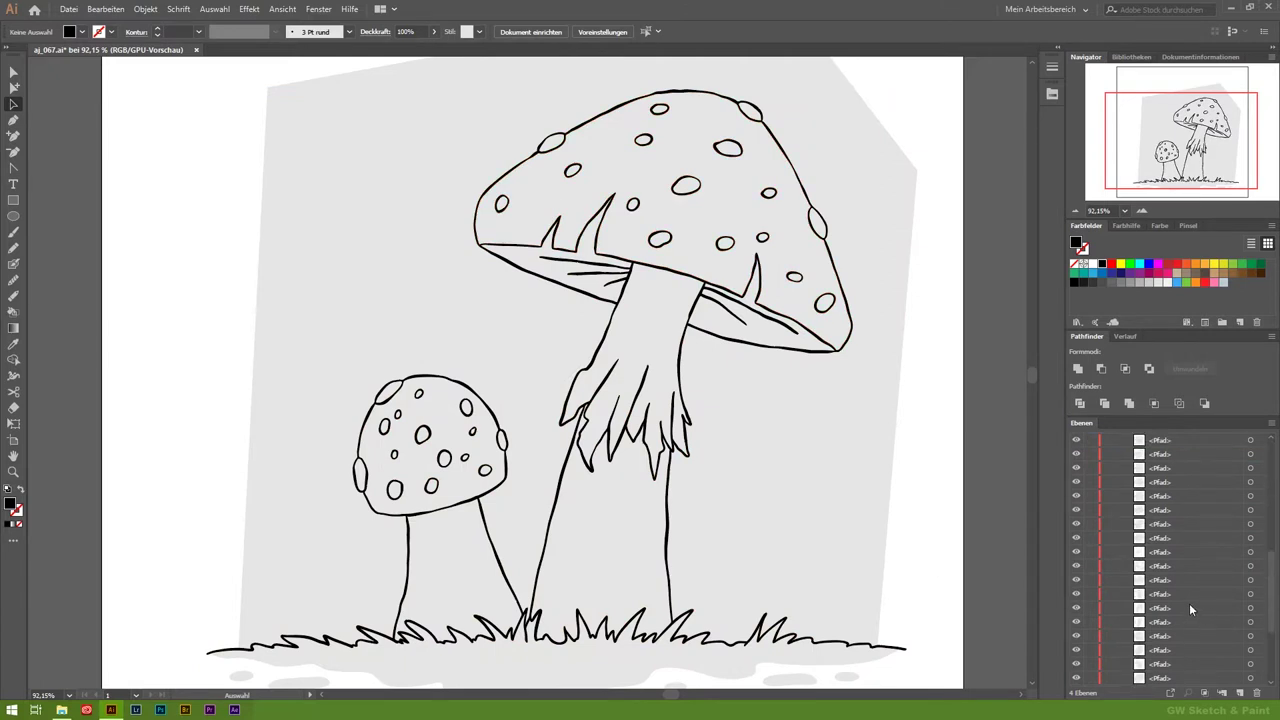
left_click(857, 523)
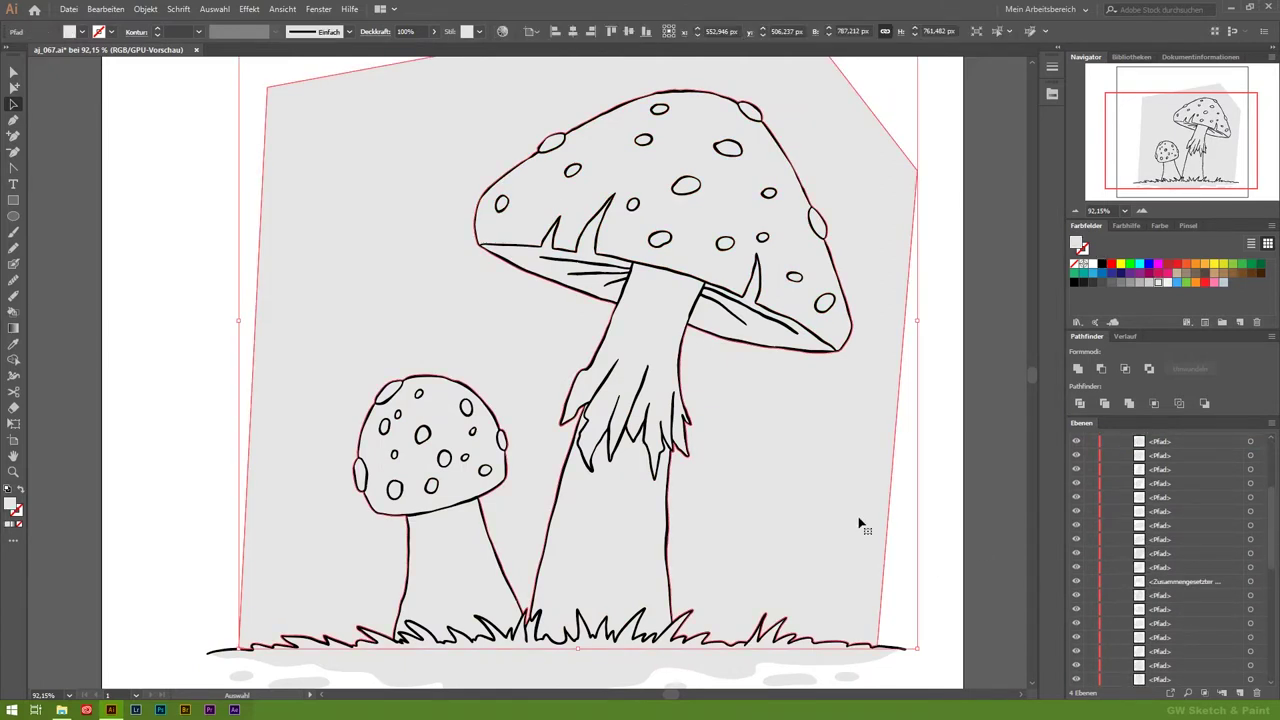
key("Delete")
Step: Fill the grass and ground shapes with an olive green swatch
left_click_drag(835, 511, 800, 402)
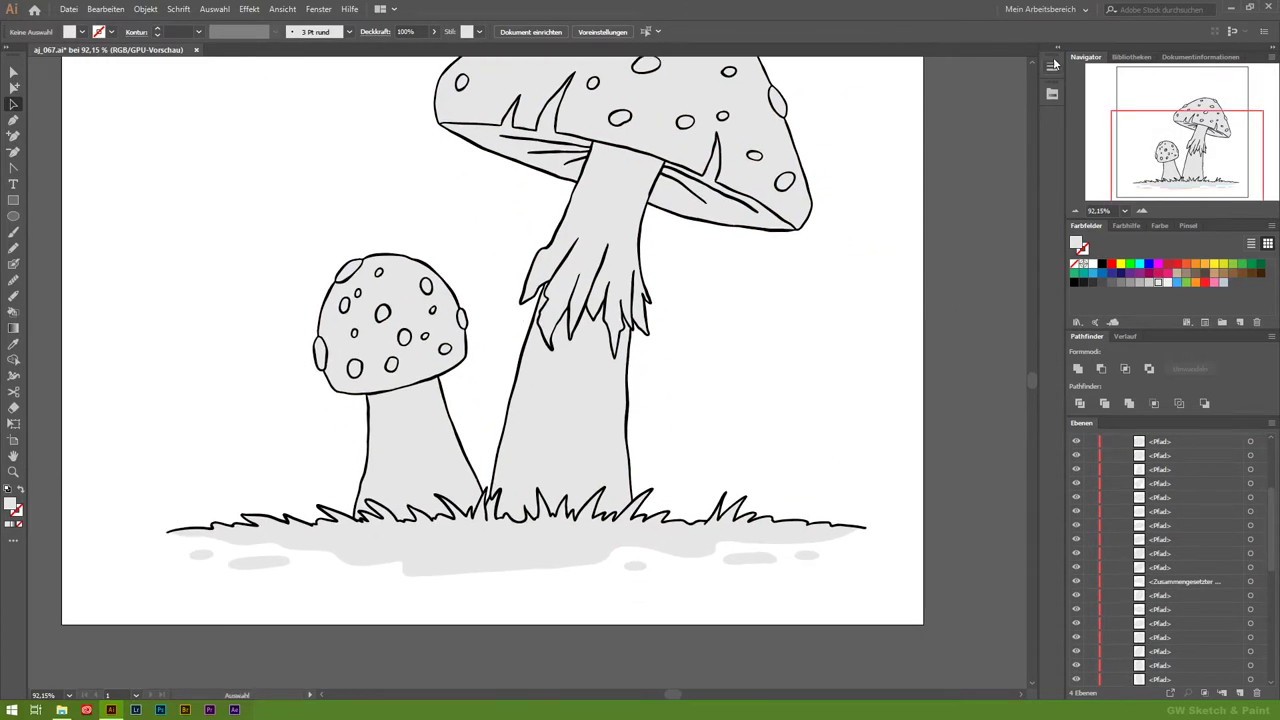
left_click(1052, 66)
left_click_drag(578, 590, 194, 557)
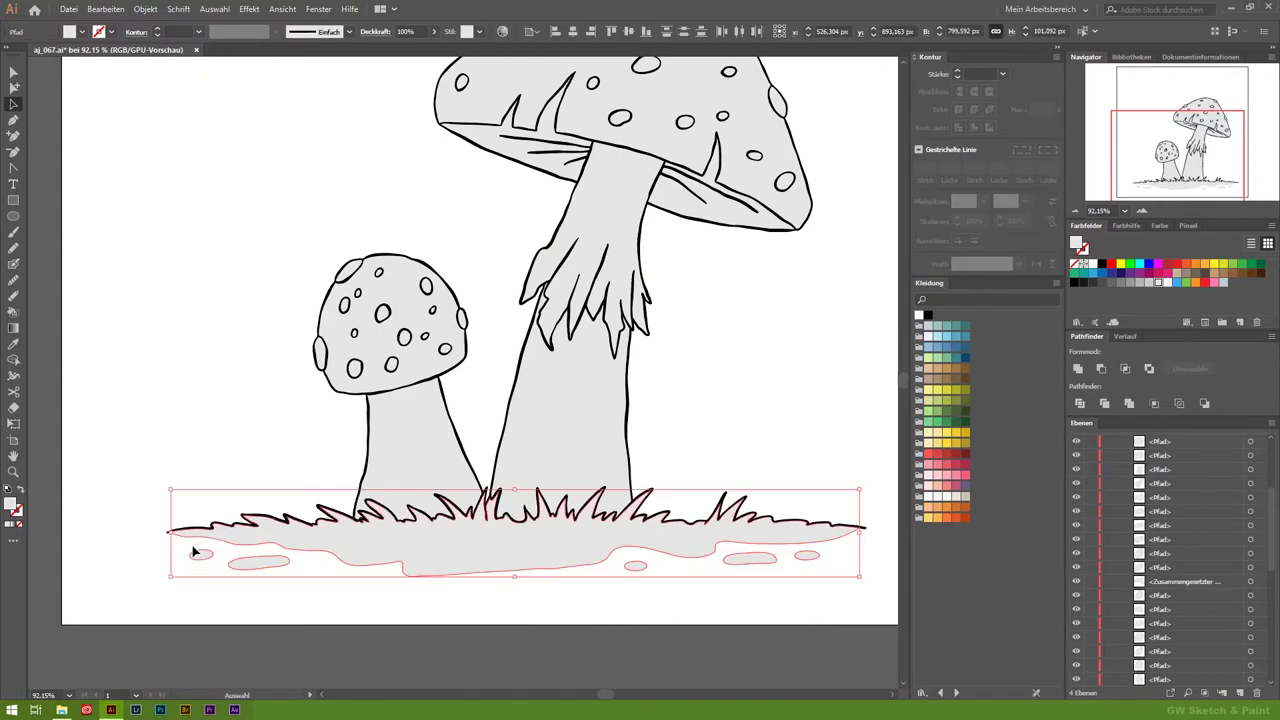
left_click(942, 413)
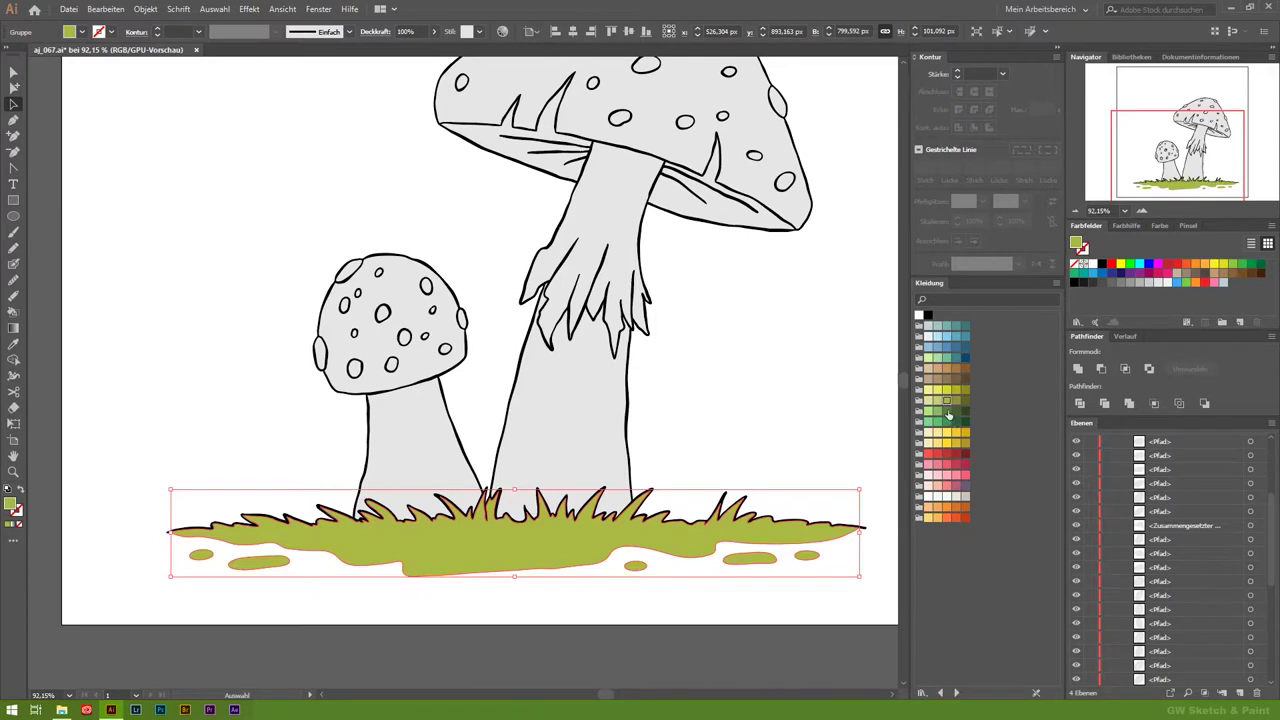
scroll(1096, 574, "up", 5)
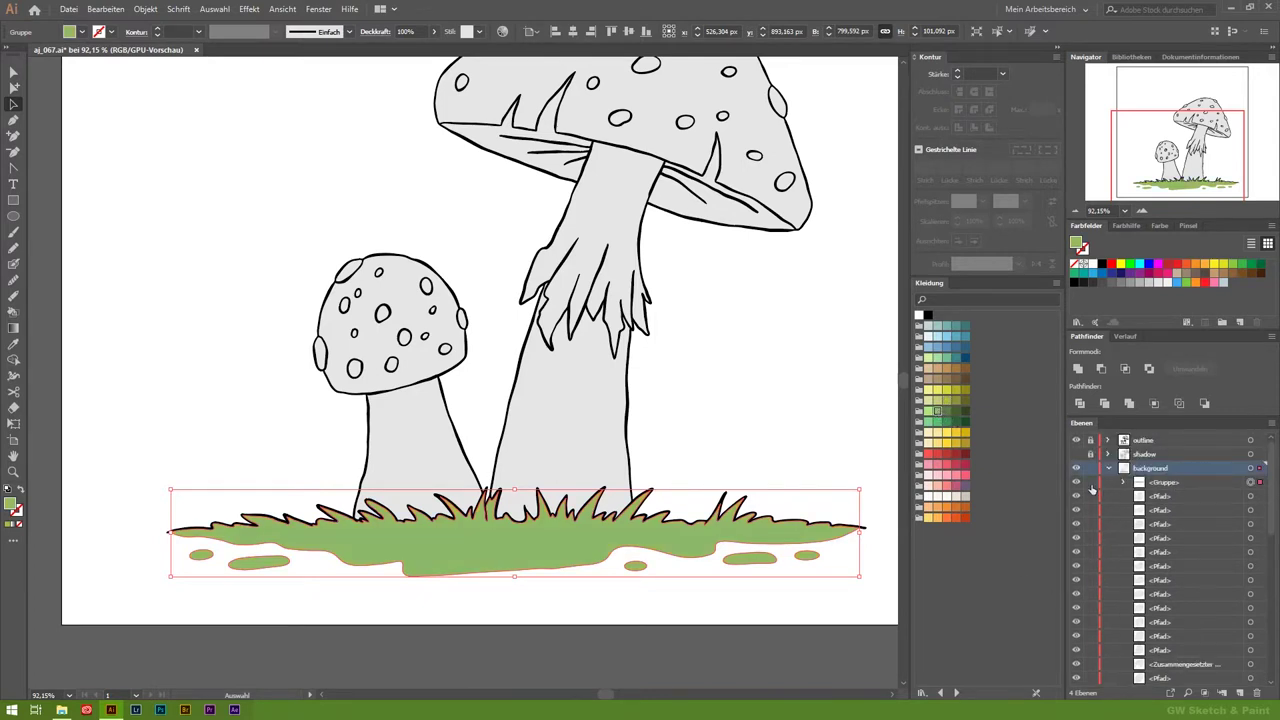
left_click(803, 480)
scroll(760, 450, "up", 3)
left_click(686, 241)
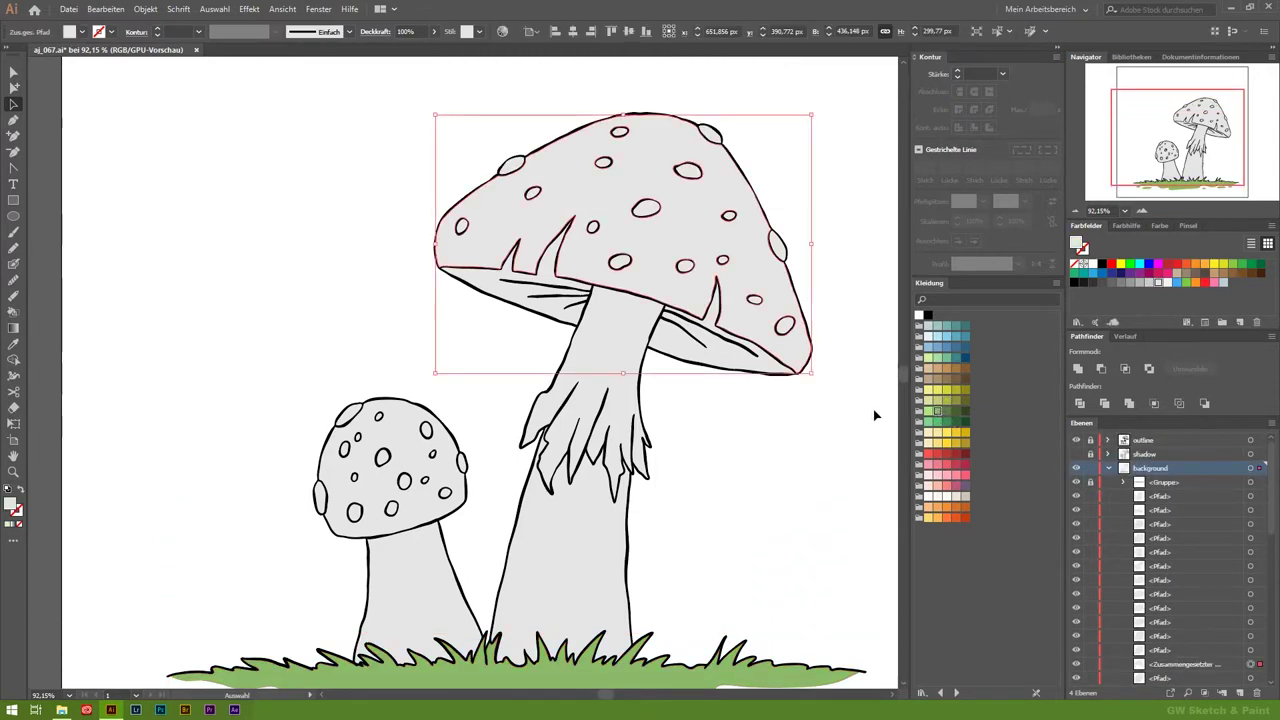
left_click(937, 454)
left_click(448, 462)
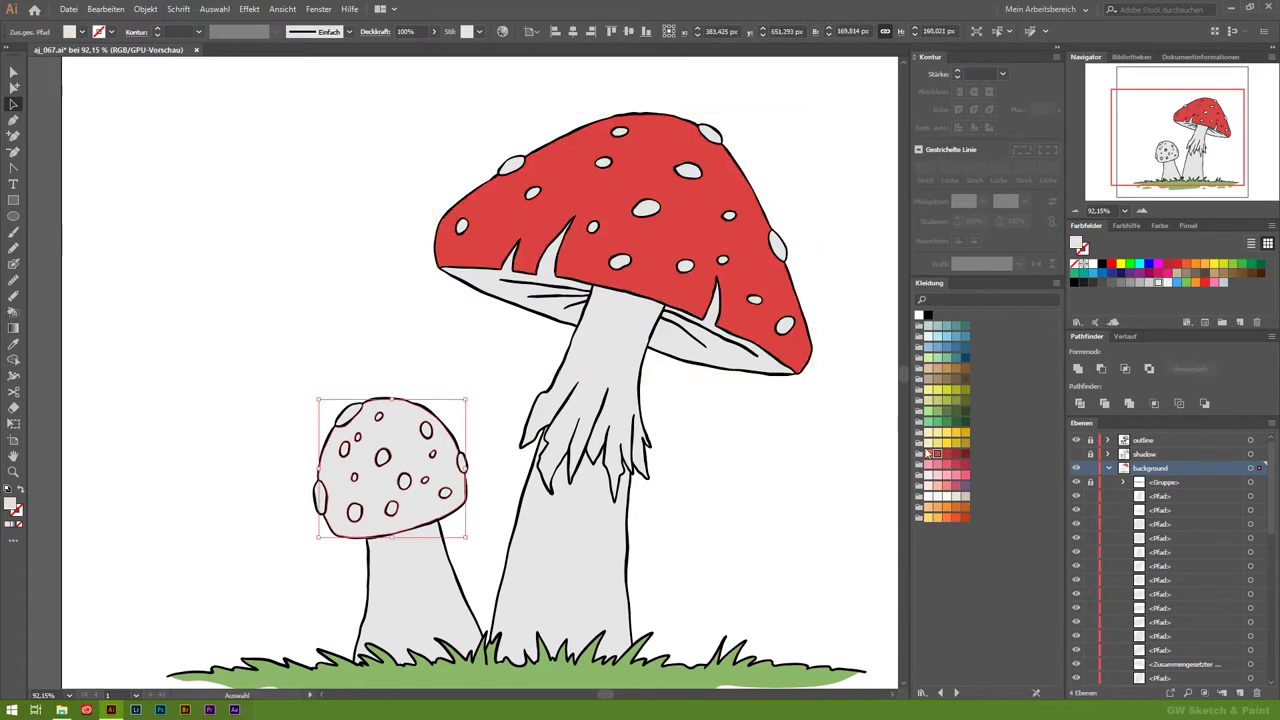
left_click(935, 454)
left_click(1102, 403)
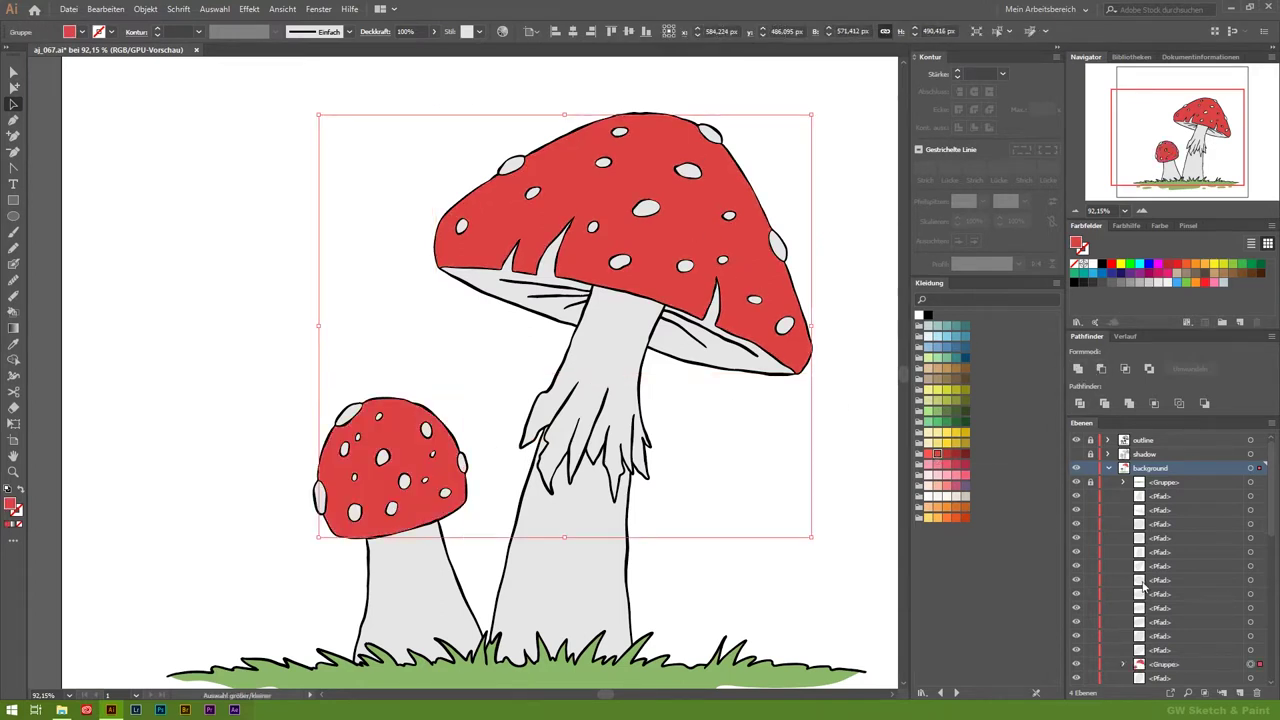
left_click(666, 531)
left_click_drag(709, 571, 531, 429)
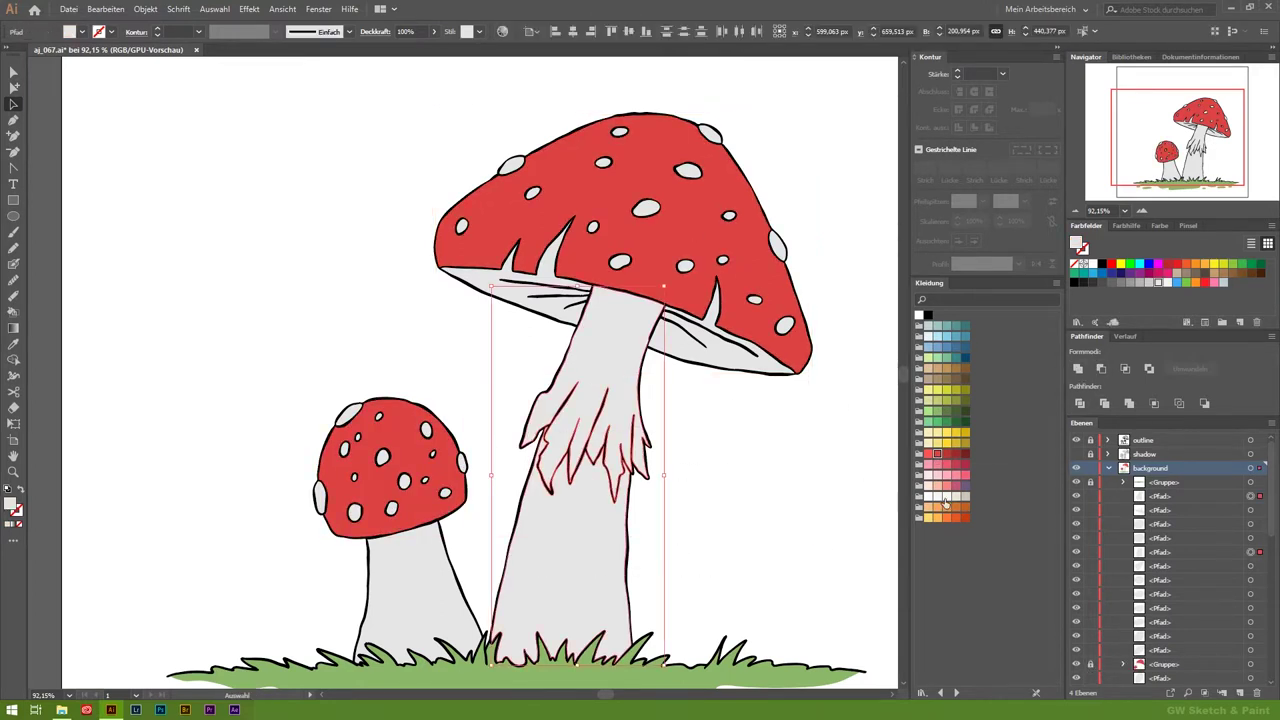
left_click(415, 600)
key("i")
left_click(560, 560)
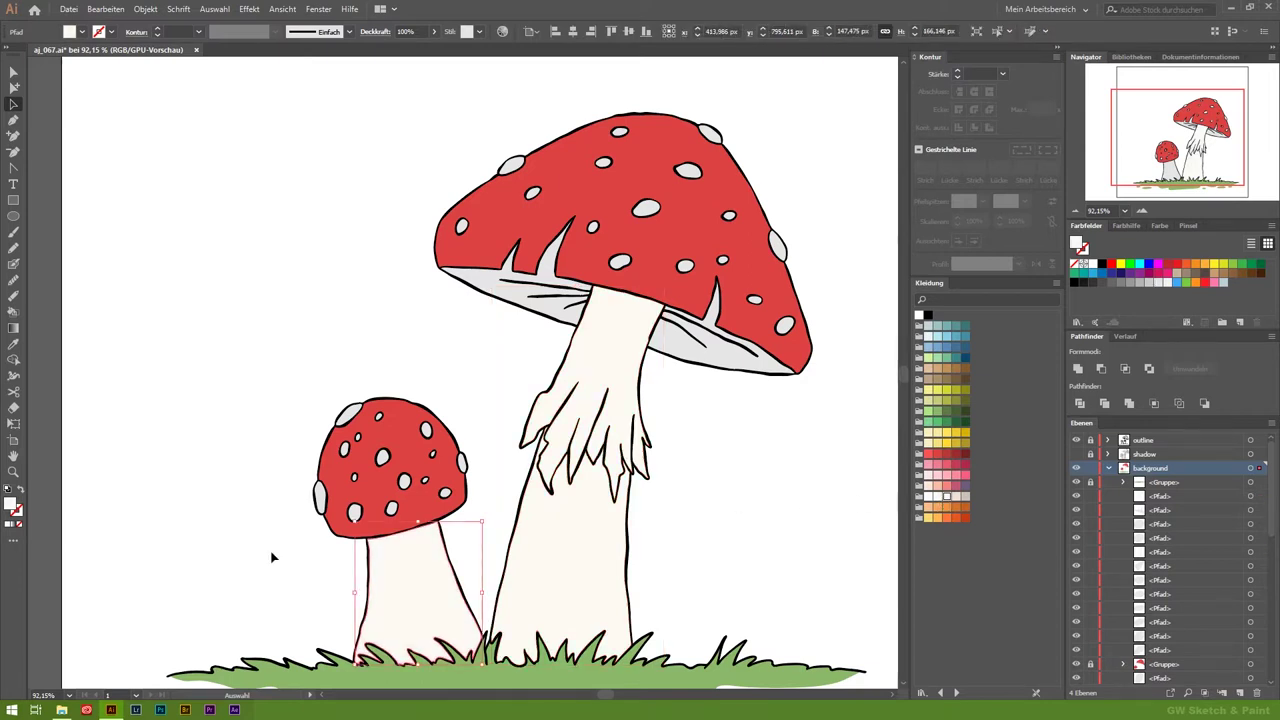
key("z")
left_click(14, 87)
left_click_drag(266, 342, 440, 512)
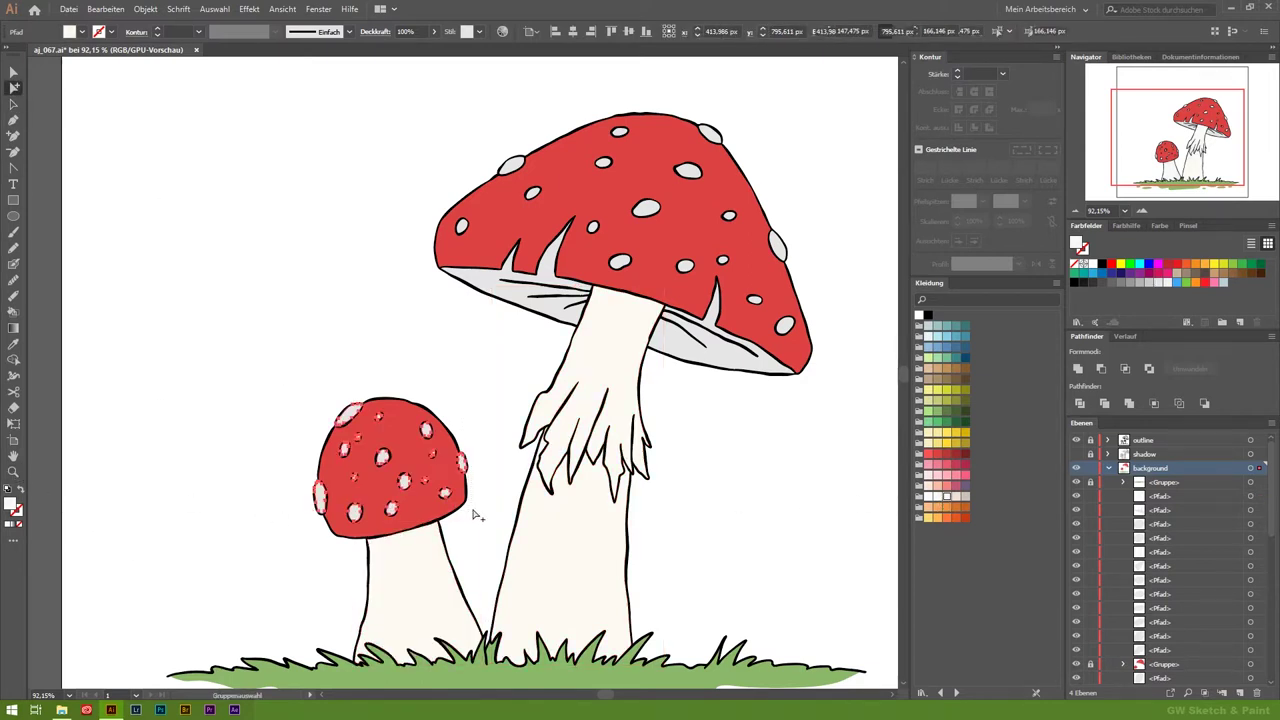
left_click_drag(396, 138, 718, 214)
left_click(619, 131)
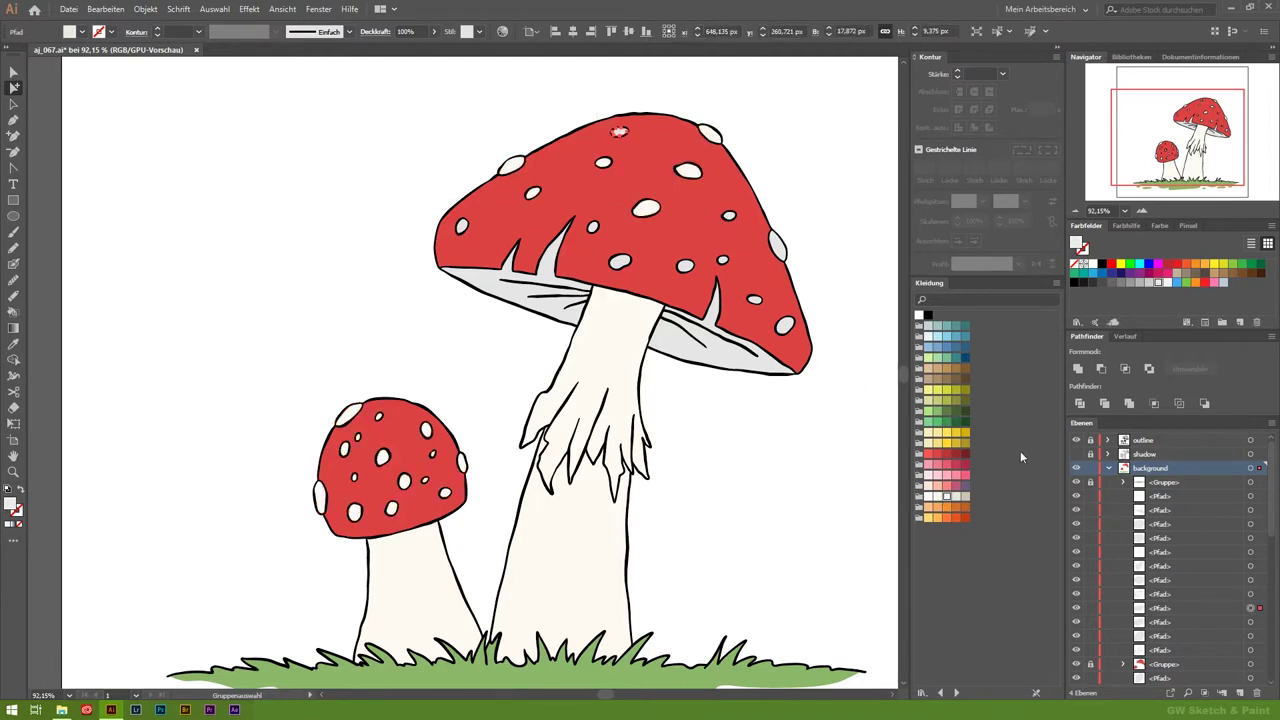
left_click(461, 227)
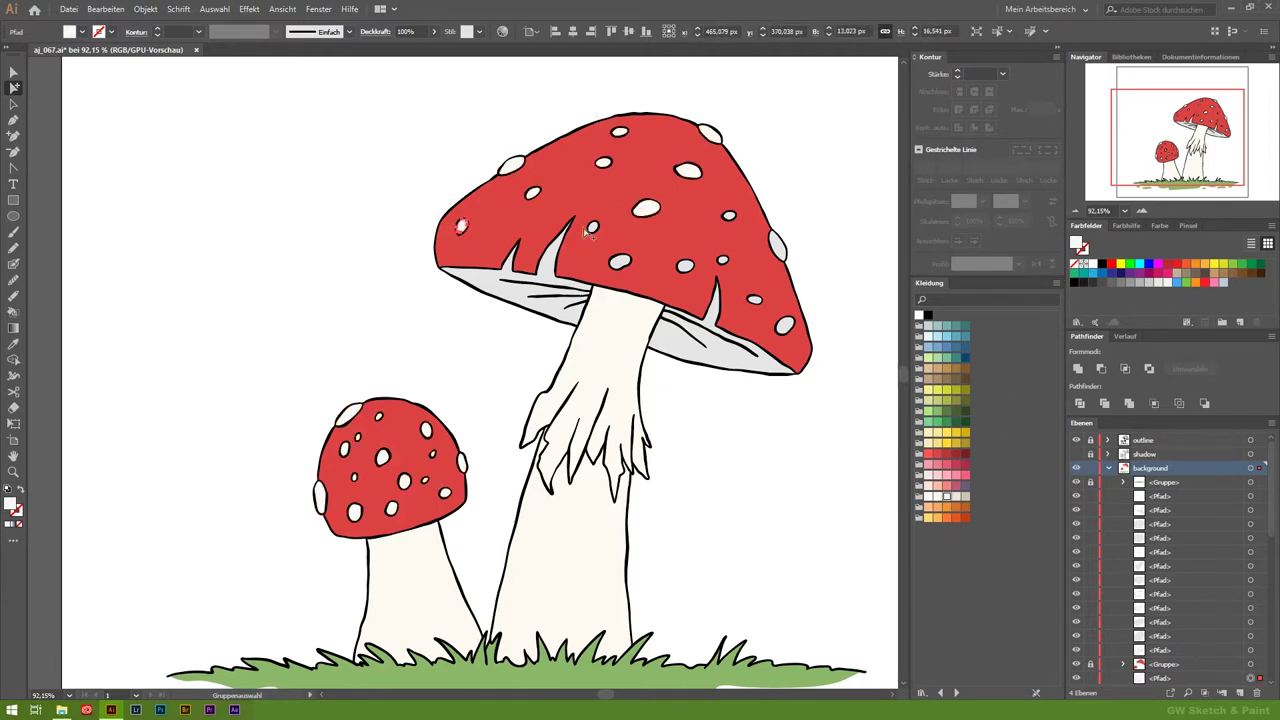
Step: Select the big cap's spots and every object sharing their fill colour
left_click_drag(588, 214, 634, 272)
left_click_drag(662, 206, 740, 278)
left_click_drag(812, 326, 812, 328)
left_click(224, 10)
left_click(500, 196)
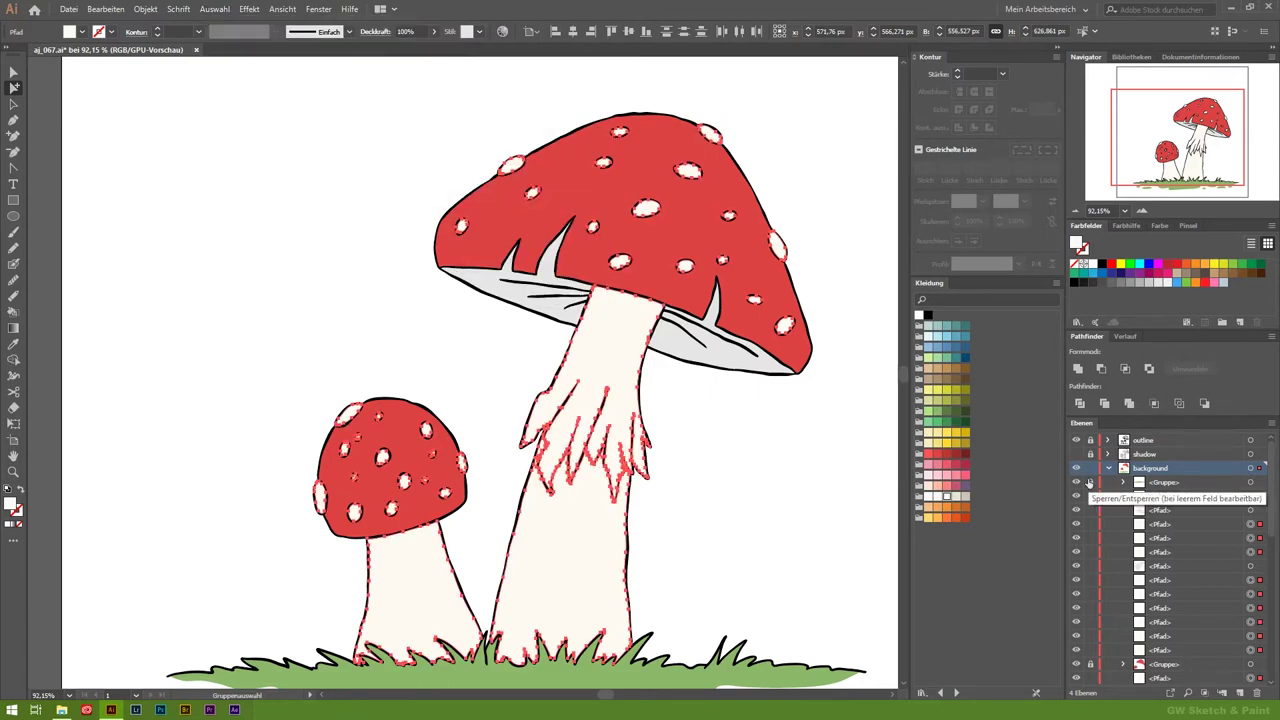
left_click(1122, 496)
key("ctrl+shift+a")
Step: Fill both mushroom undersides with beige and unite them into one shape
left_click(743, 370)
left_click(966, 496)
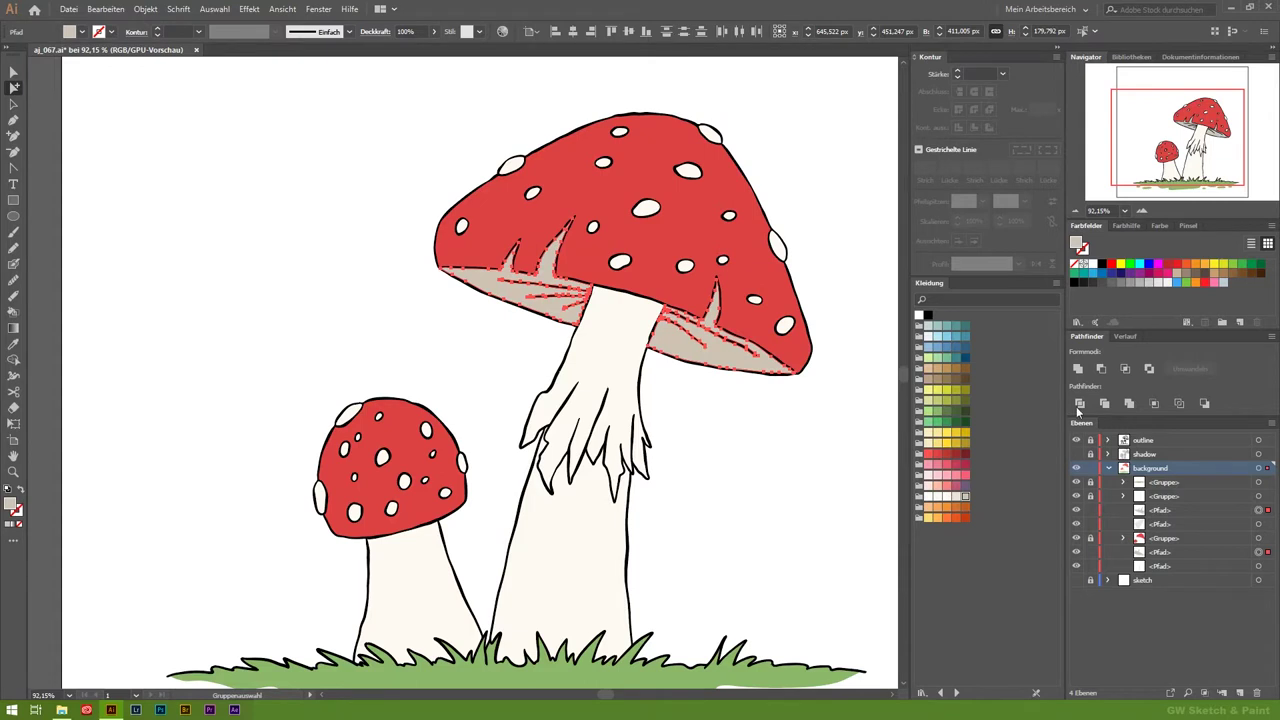
left_click(1077, 369)
key("ctrl+shift+a")
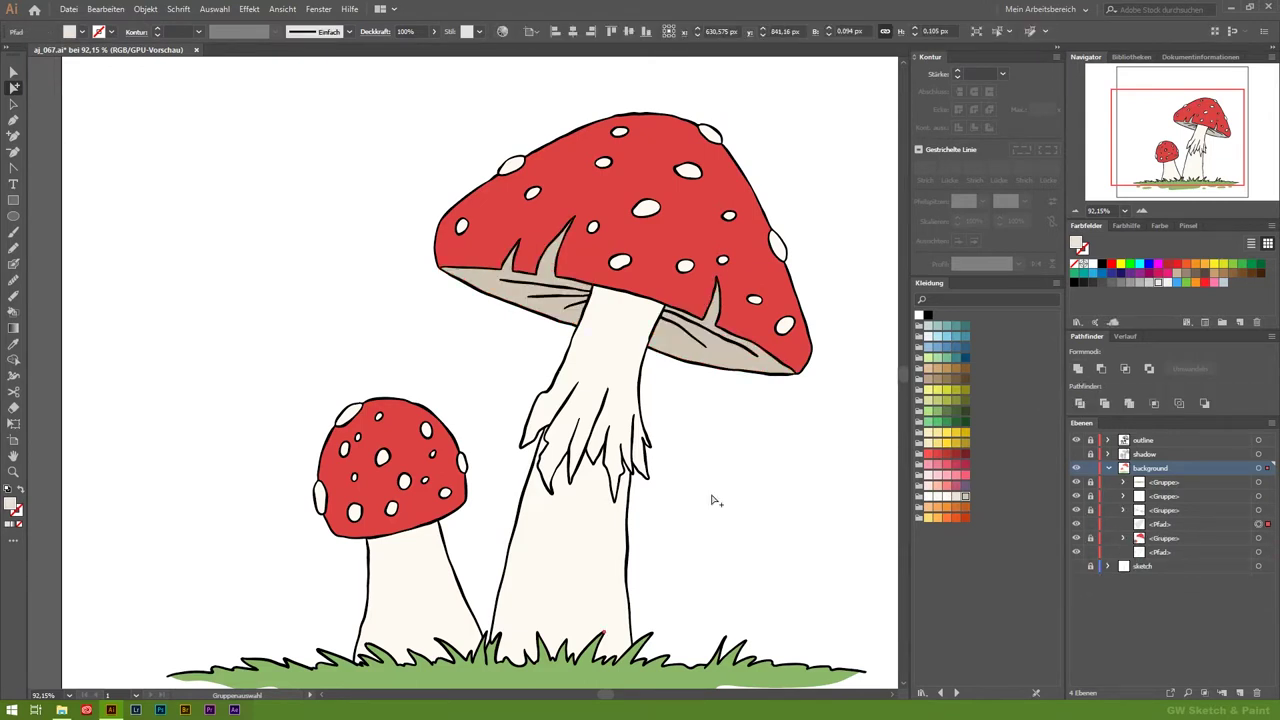
scroll(712, 500, "down", 2)
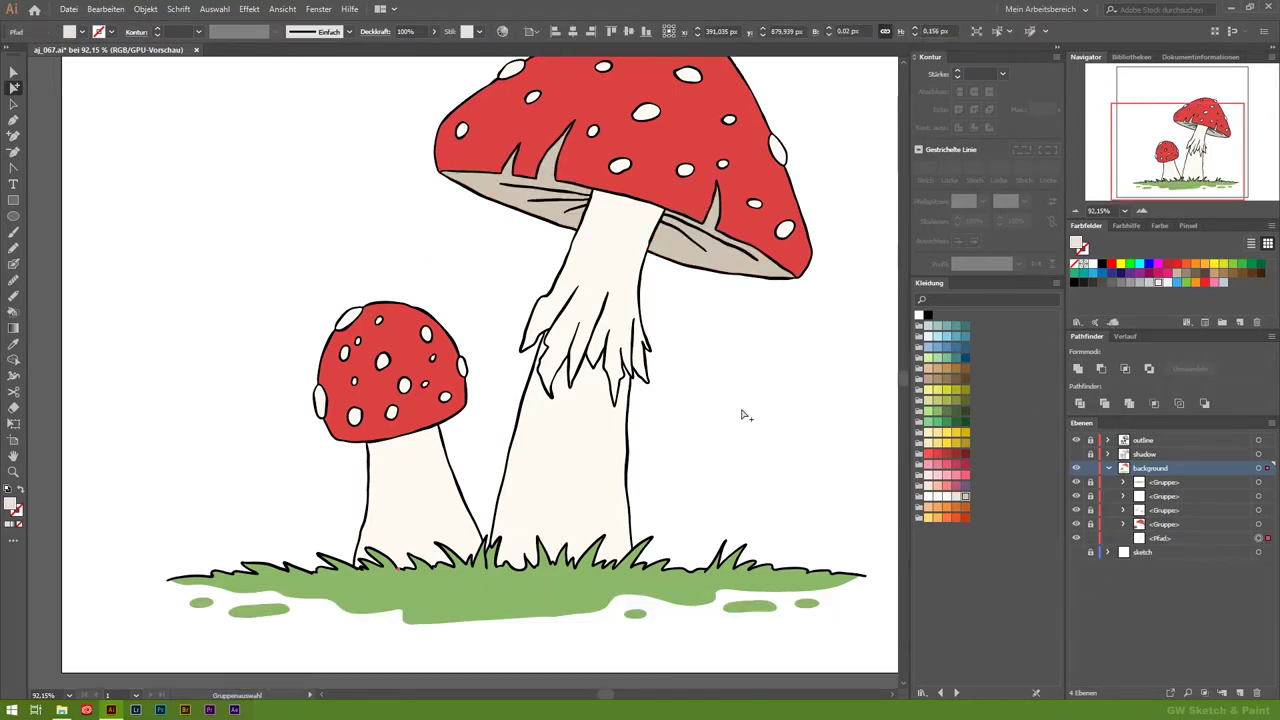
scroll(740, 414, "up", 3)
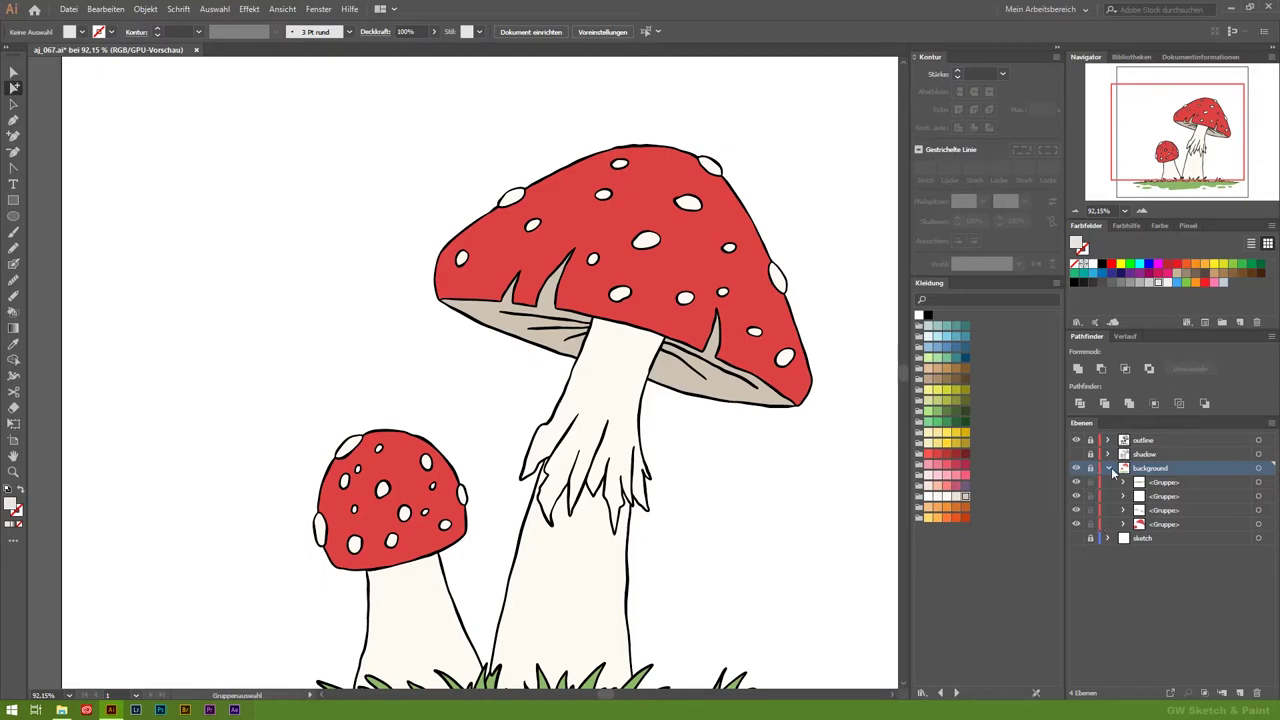
Step: Show the shadow layer, make it active, and paste the outline in place into it
left_click(1108, 468)
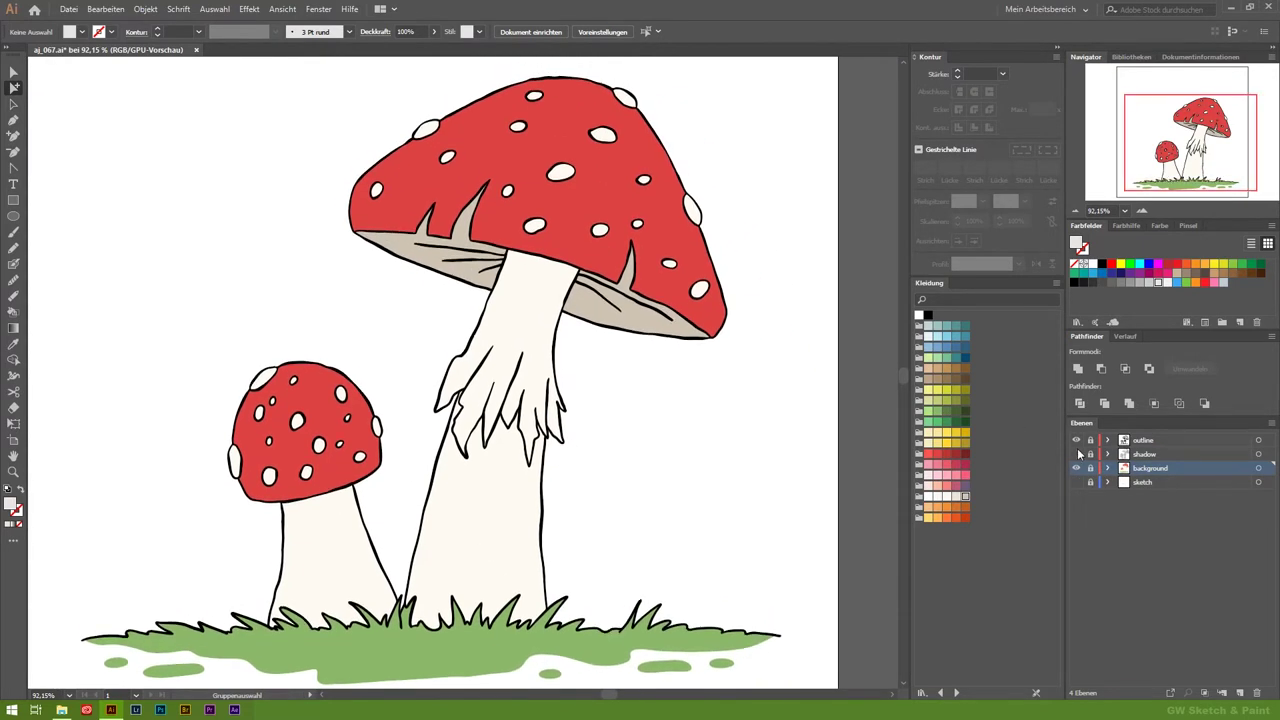
left_click(1077, 454)
left_click(1107, 454)
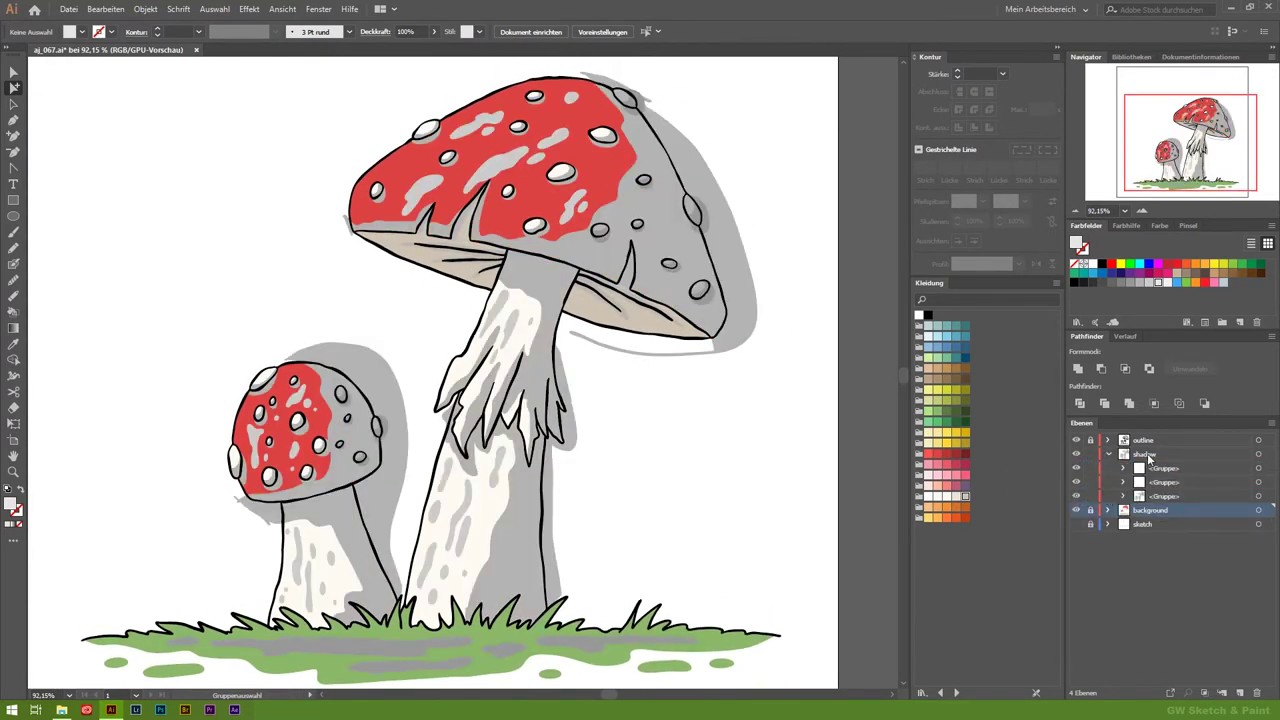
left_click(1148, 458)
key("ctrl+f")
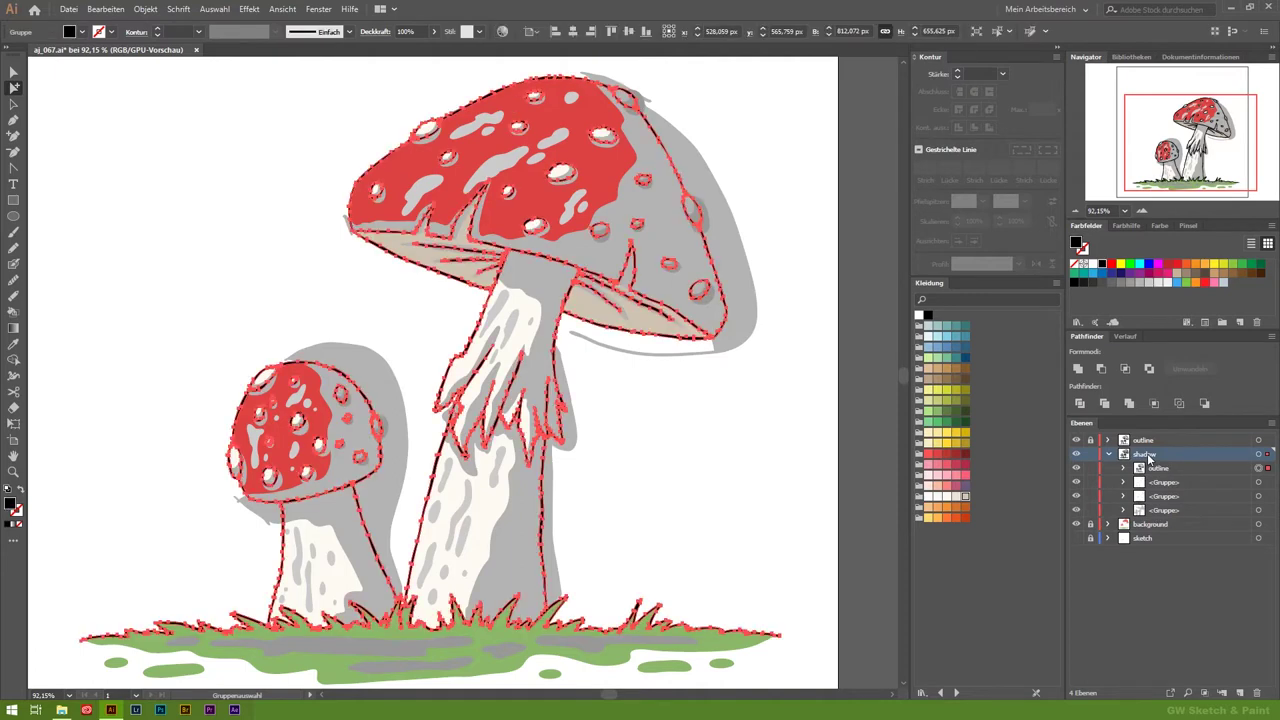
Step: Hide two shadow groups, divide the shadows along the outline copy, and select the black pieces
left_click(1076, 482)
left_click(1076, 496)
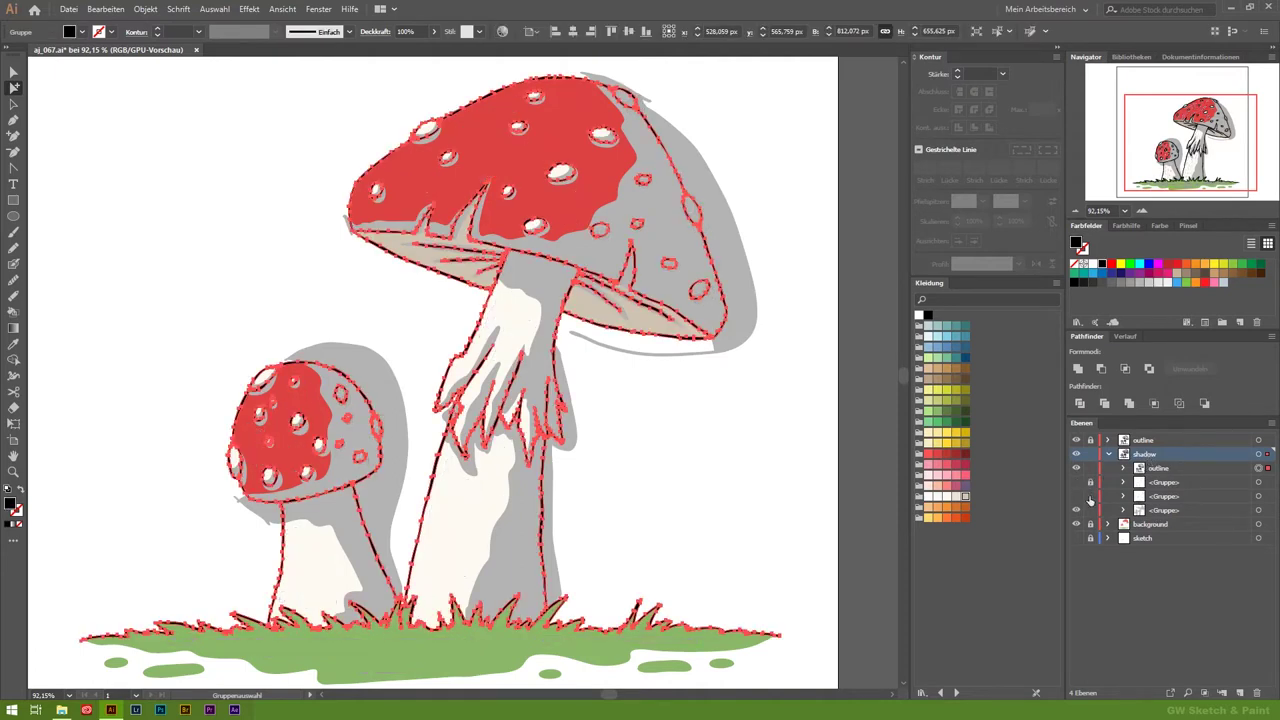
left_click_drag(1155, 476, 1155, 503)
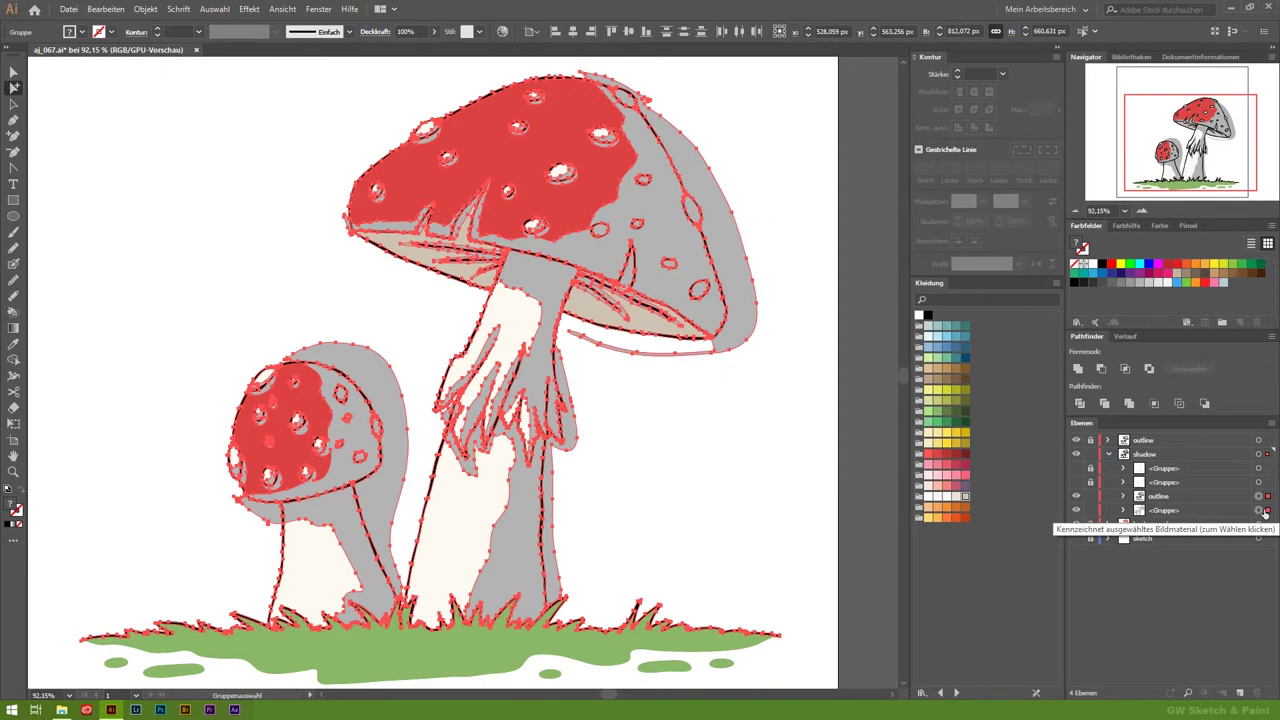
left_click(1105, 404)
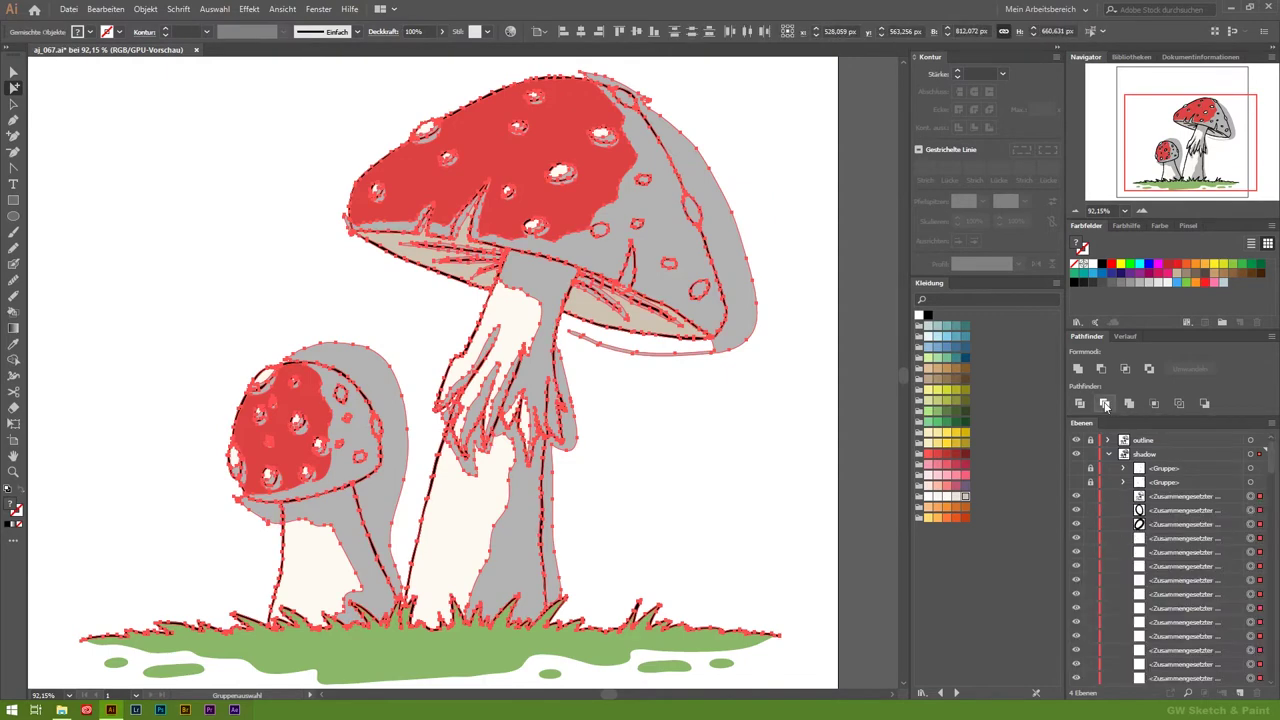
left_click(1250, 496)
left_click(214, 9)
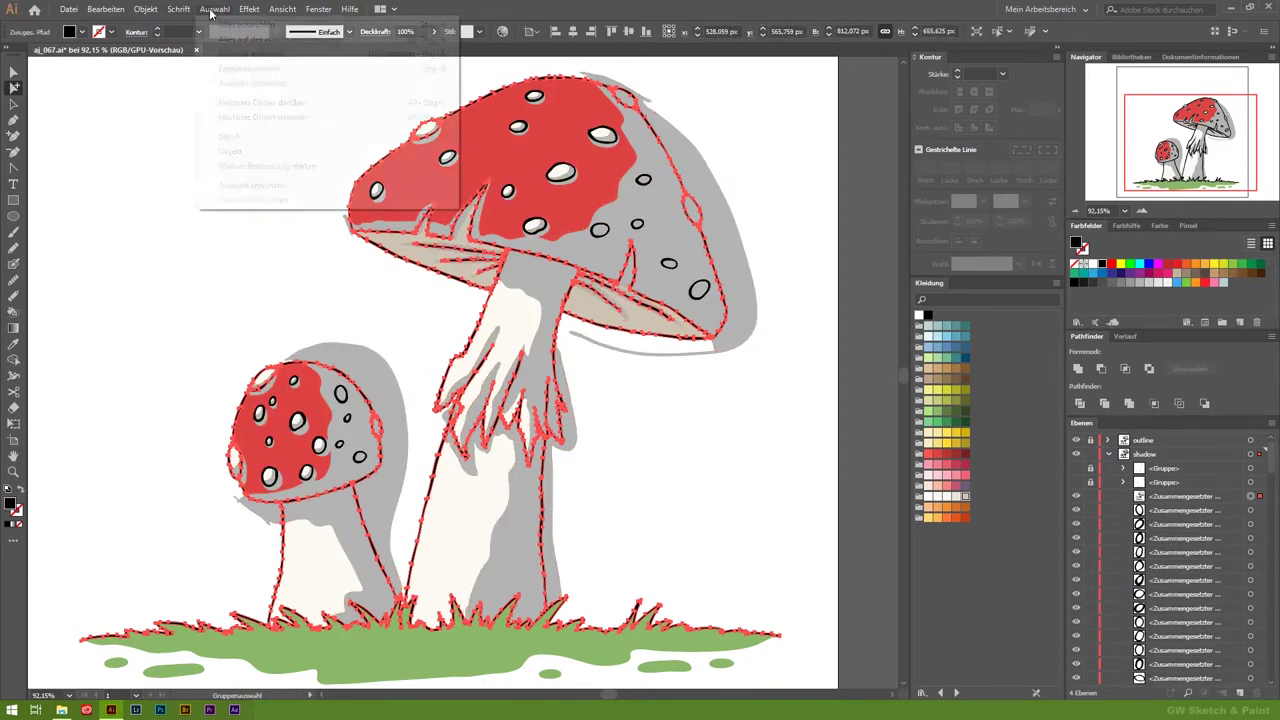
left_click(550, 195)
key("ctrl+shift+a")
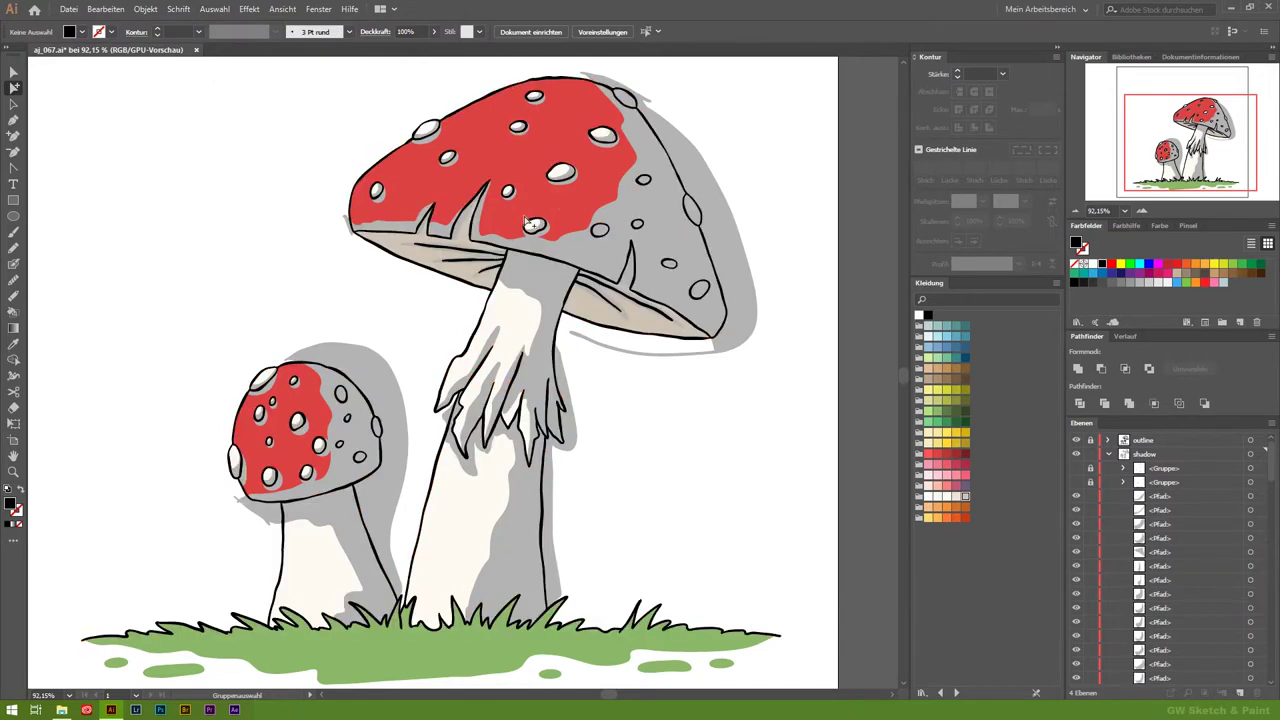
scroll(1173, 576, "down", 5)
Step: Select all shadow-layer pieces sharing one fill colour via Select > Same > Fill Color
left_click(1259, 470)
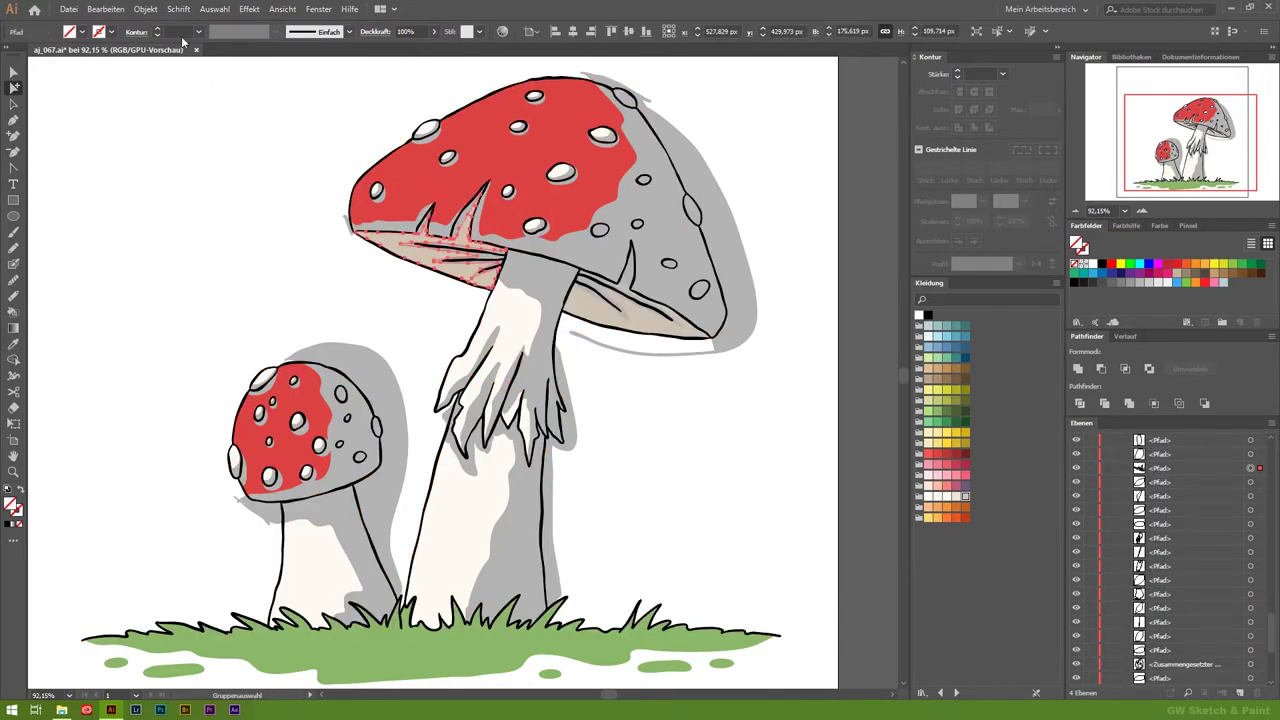
left_click(214, 9)
left_click(568, 197)
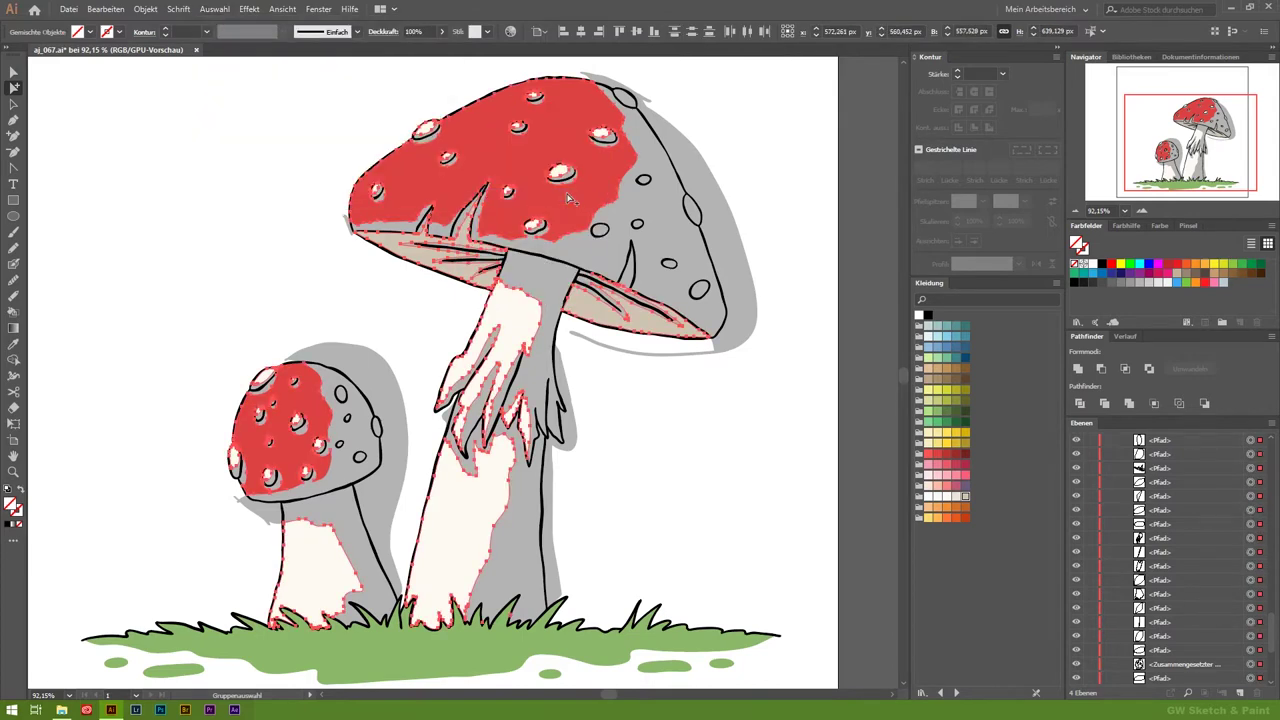
key("ctrl+shift+a")
Step: Delete both mushrooms' grey drop shadows and the grey bit under the small cap
left_click(748, 340)
key("Delete")
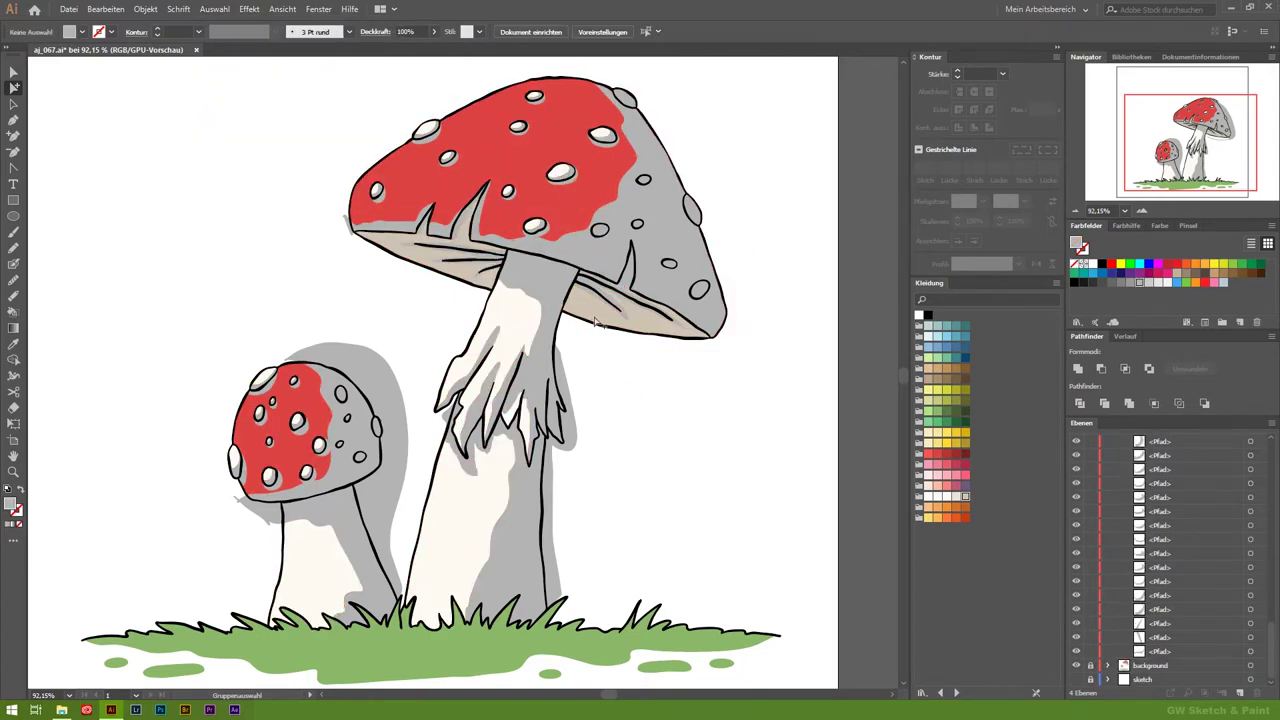
left_click(377, 375)
key("Delete")
left_click(262, 508)
key("Delete")
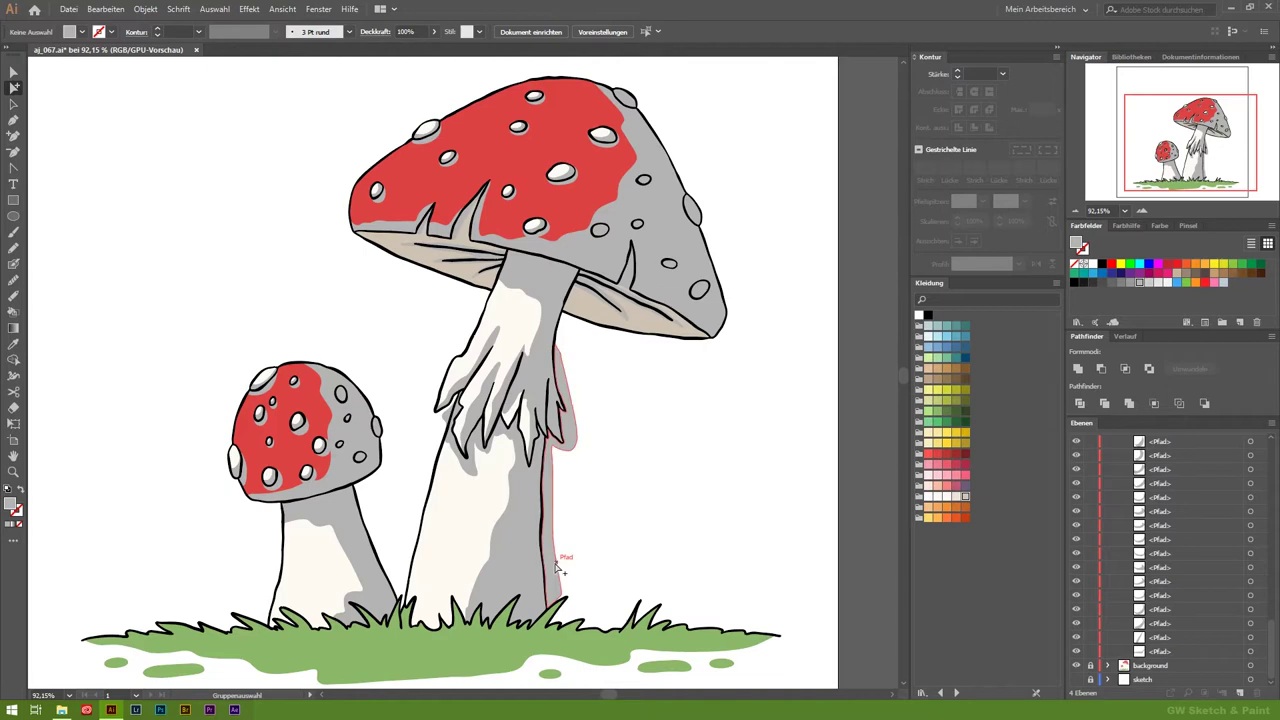
left_click(635, 95, "ctrl")
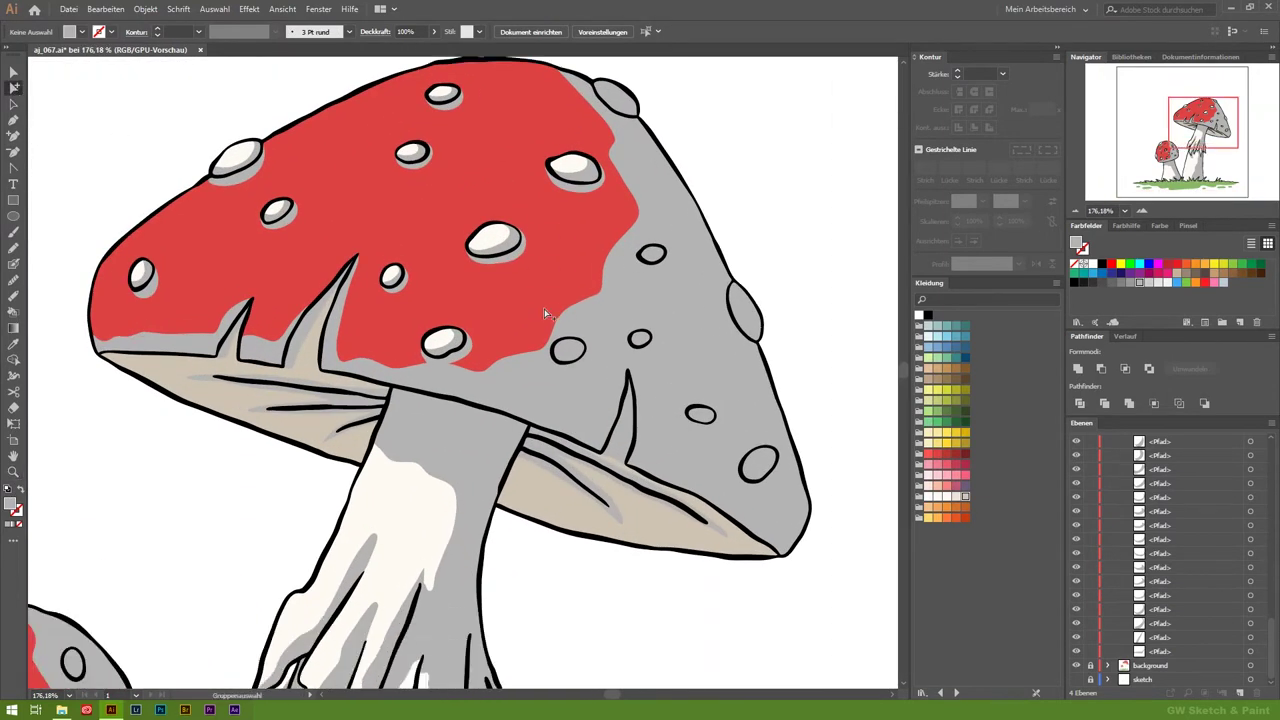
Step: Recolour the big cap's gill lines with a Color Guide shade and unite them into one shape
left_click(555, 458)
left_click(370, 410, "shift")
left_click(1128, 226)
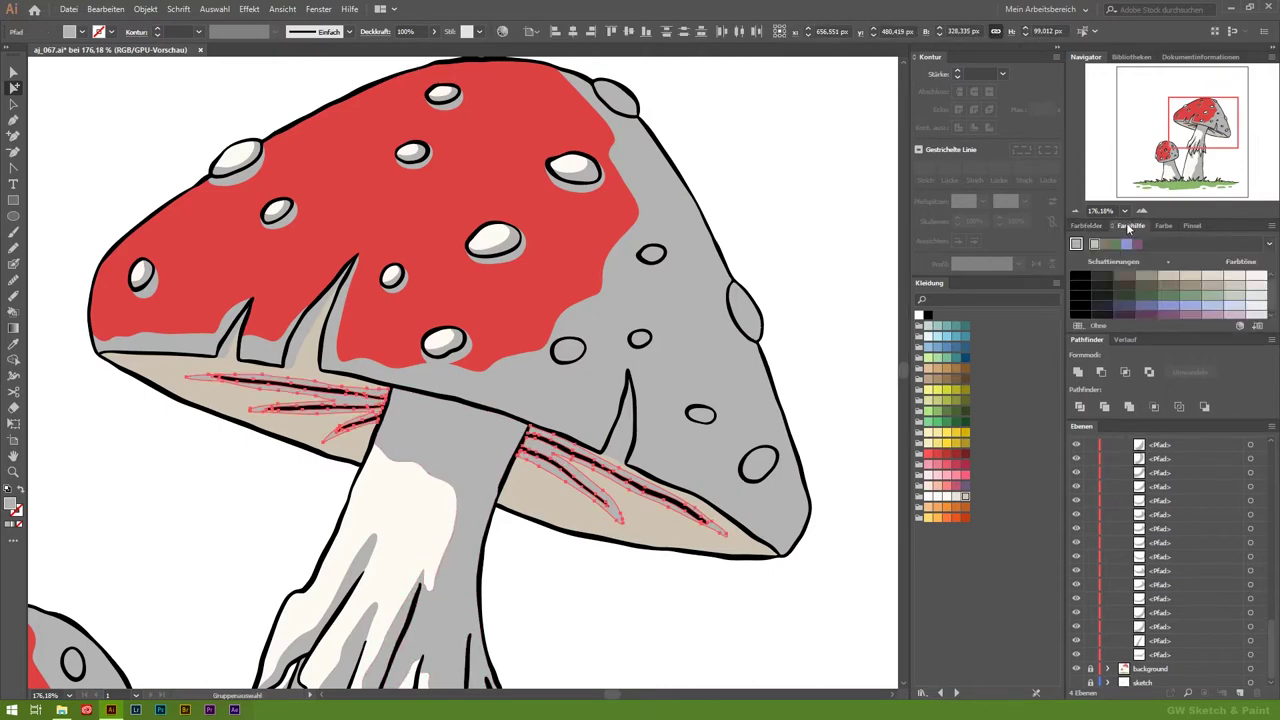
left_click(1272, 226)
left_click(1180, 277)
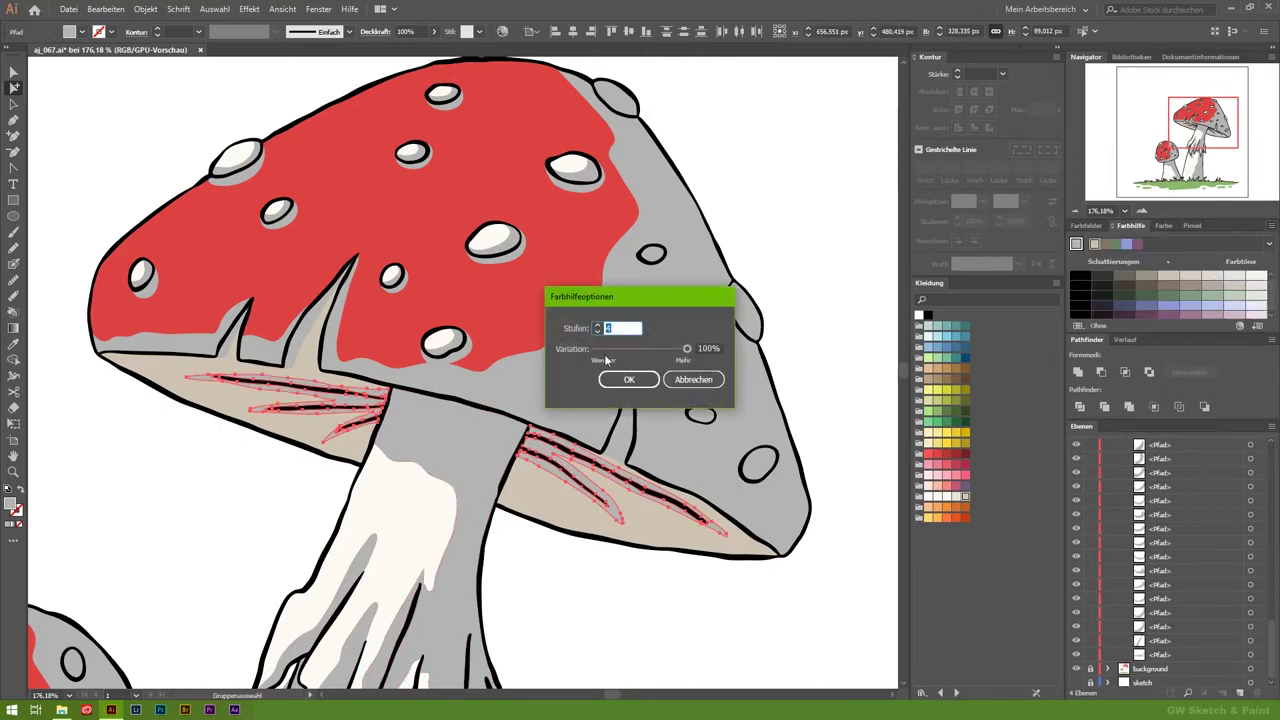
left_click(624, 379)
left_click(14, 343)
left_click(157, 365)
left_click(1138, 277)
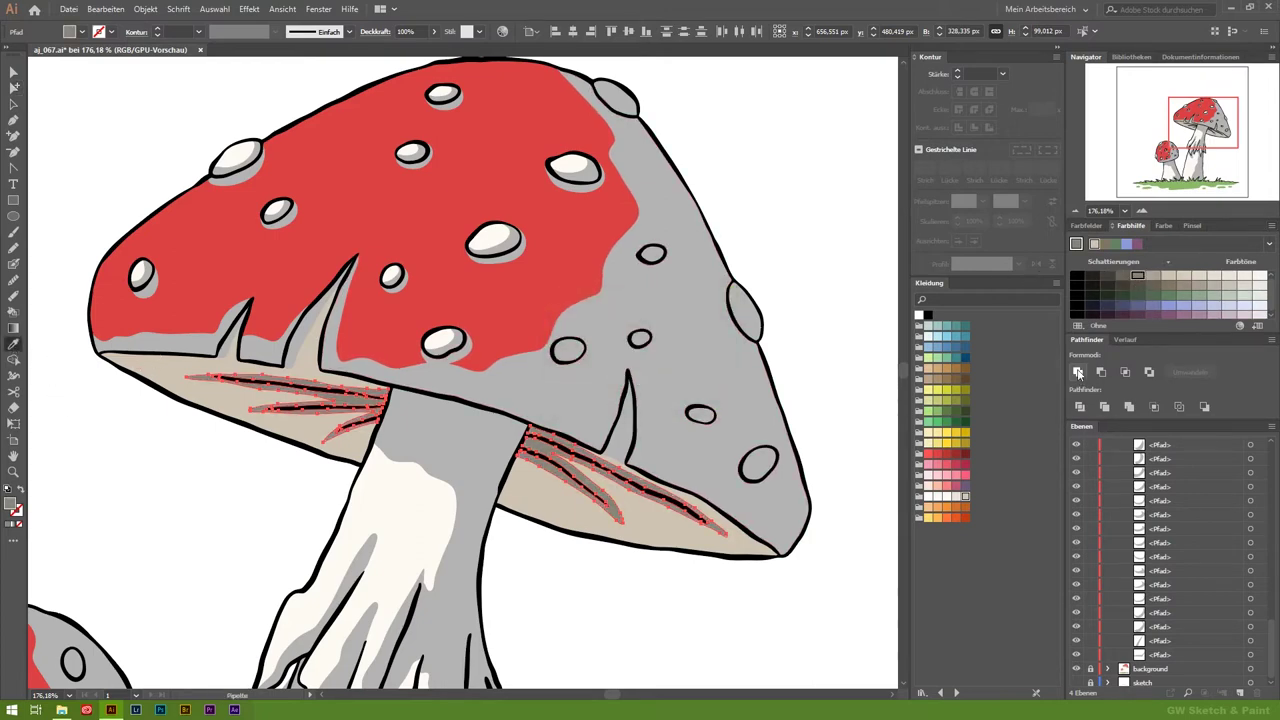
left_click(1078, 372)
key("ctrl+shift+a")
Step: Fill the grey shading area on the big cap with the cap's red
left_click(14, 87)
left_click(533, 378)
left_click(14, 343)
left_click(129, 338)
left_click(1056, 57)
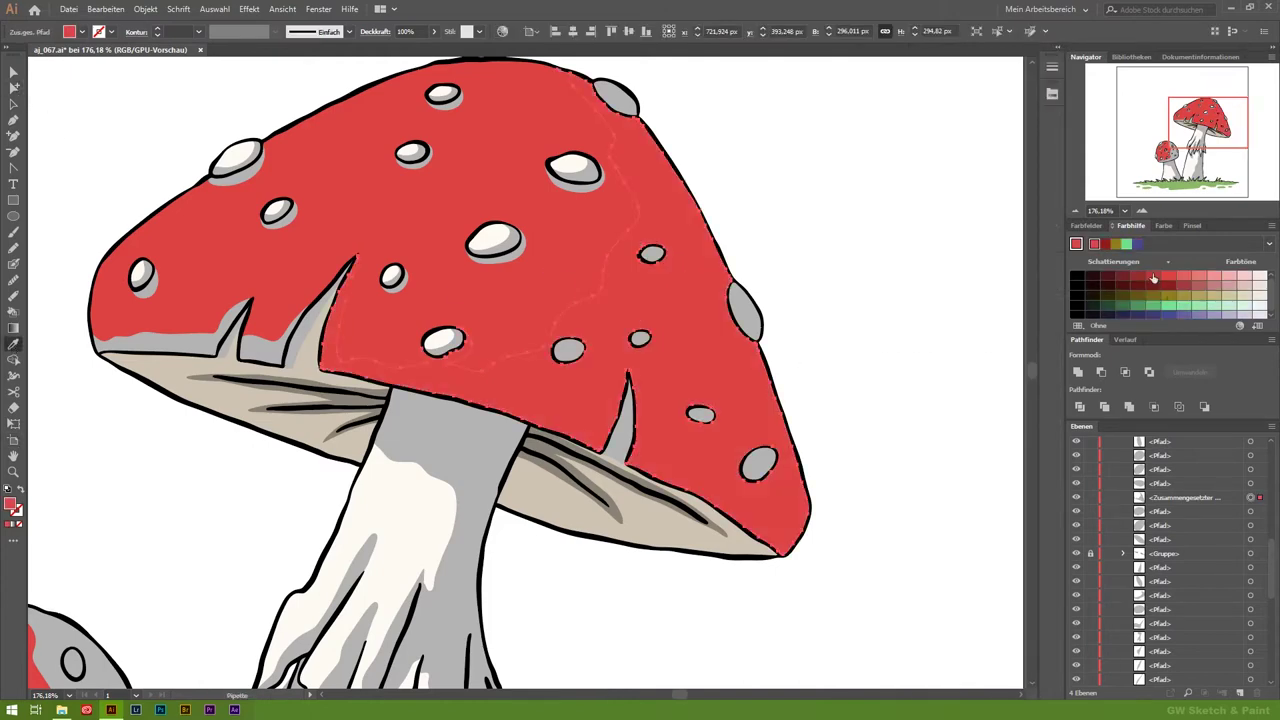
Step: Recolour the remaining grey shading pieces on the big cap dark red
left_click(1138, 276)
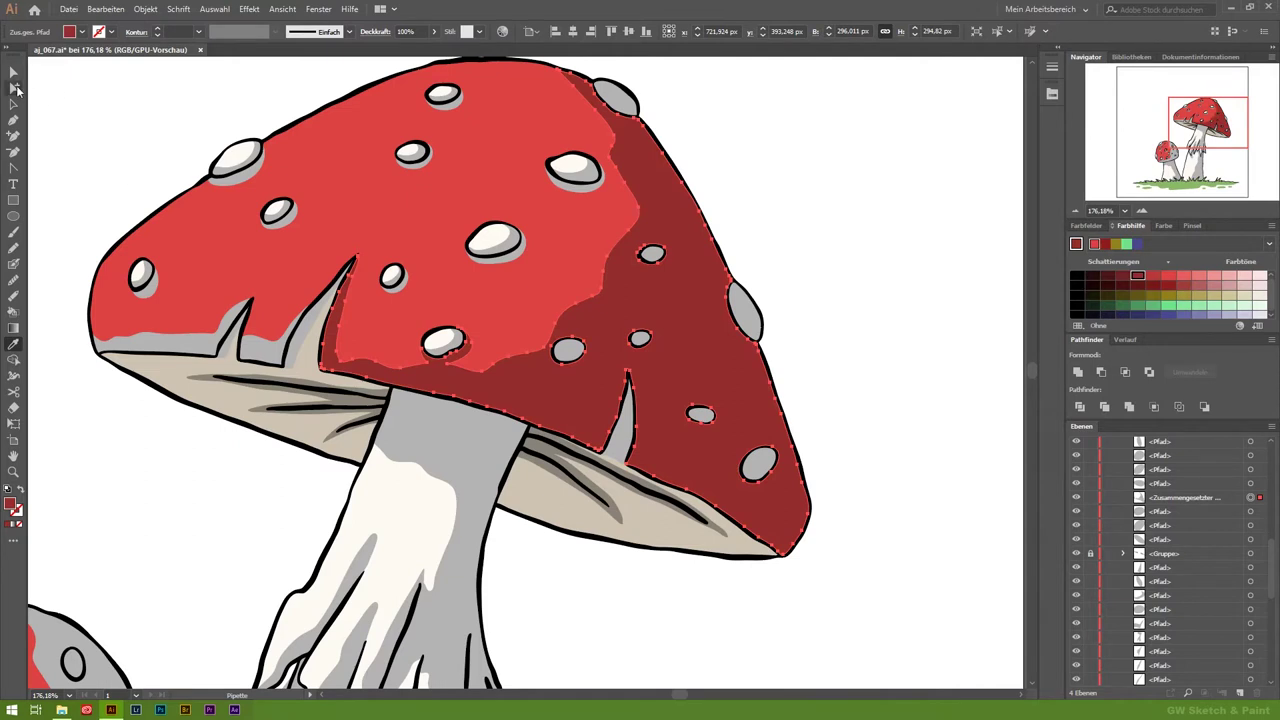
left_click(14, 88)
left_click(265, 350)
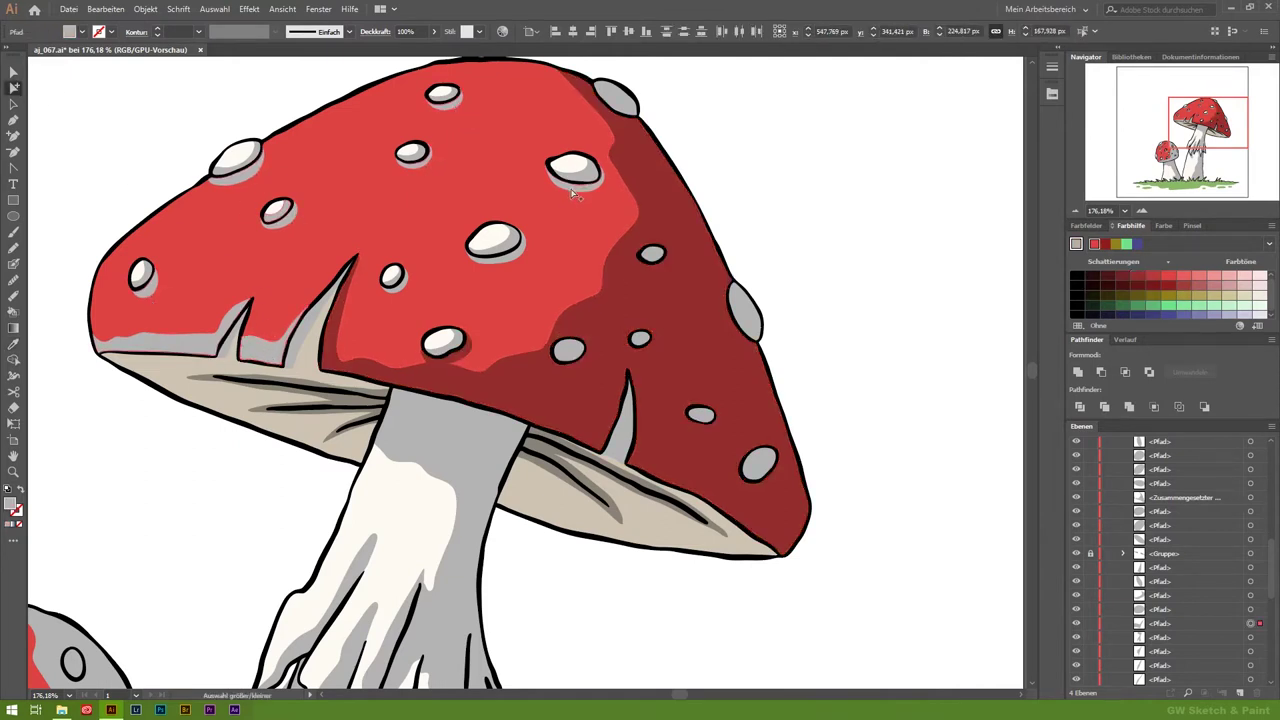
left_click(405, 289, "alt")
left_click(1137, 278)
left_click(280, 213)
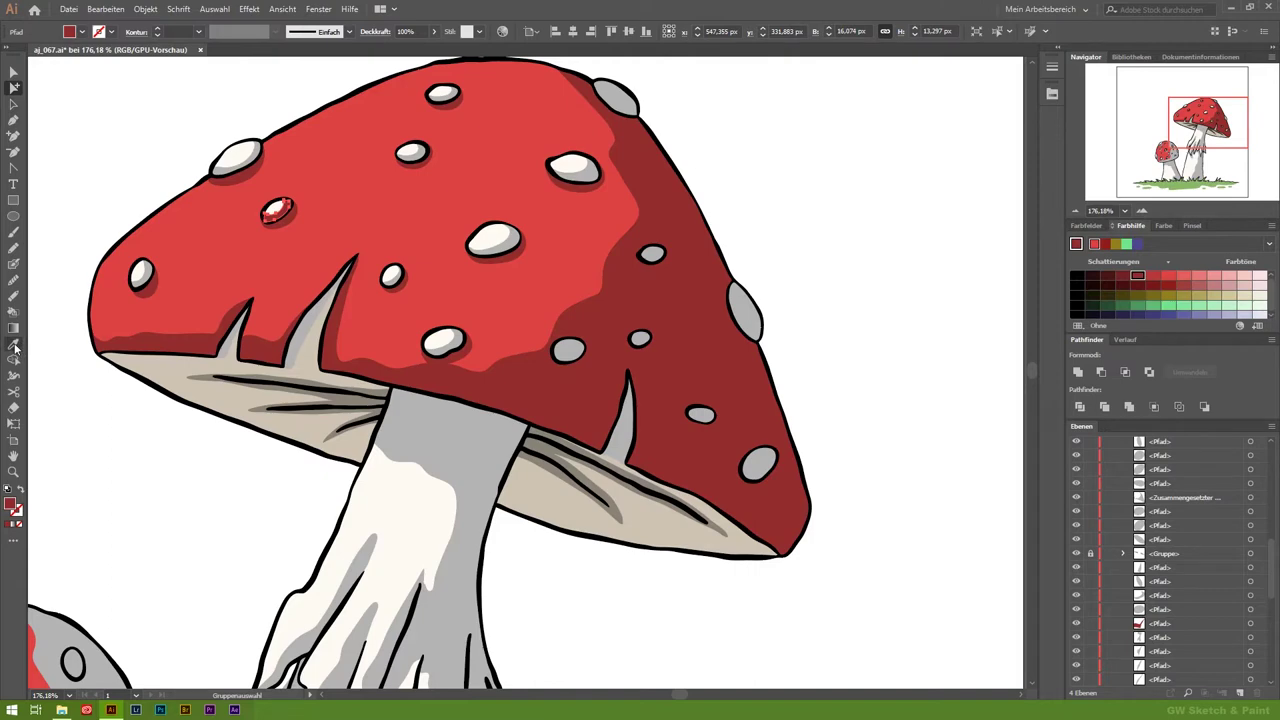
key("ctrl+shift+a")
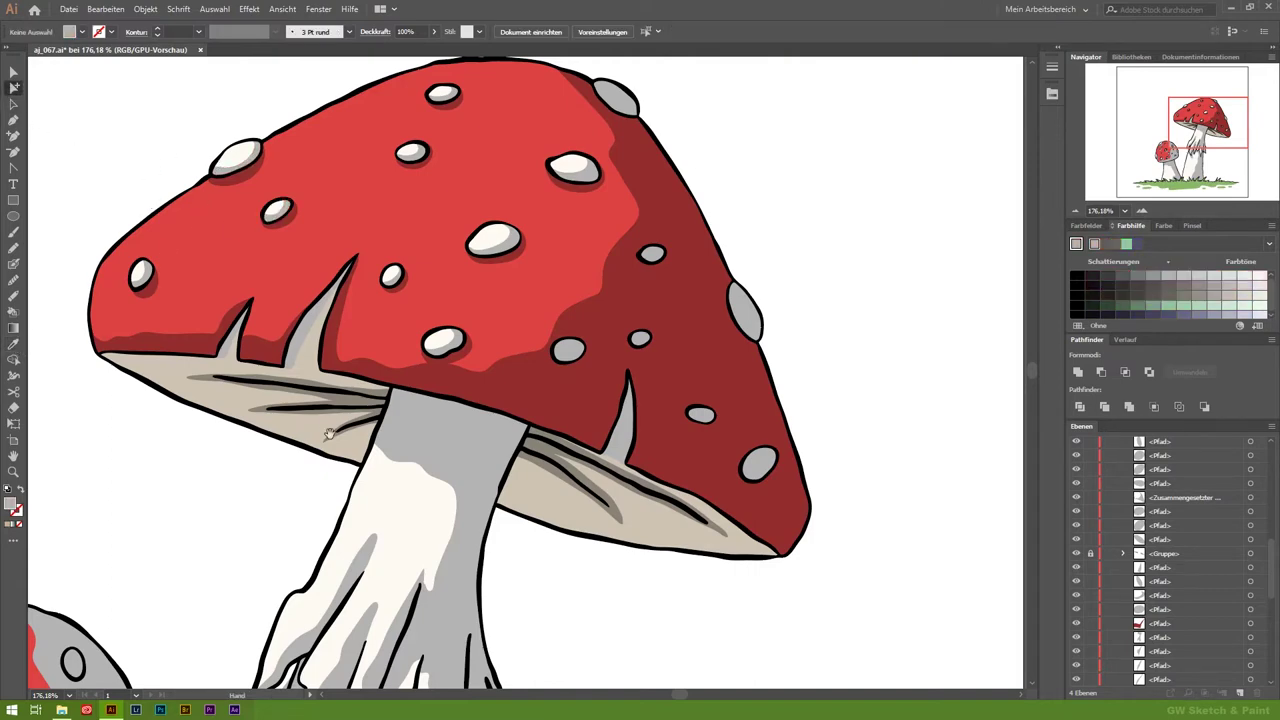
Step: Give the spikes under the cap the grey stem tone and group them
left_click_drag(327, 425, 412, 345)
left_click(325, 255)
left_click(400, 240, "shift")
left_click(697, 365, "shift")
key("i")
left_click(530, 358)
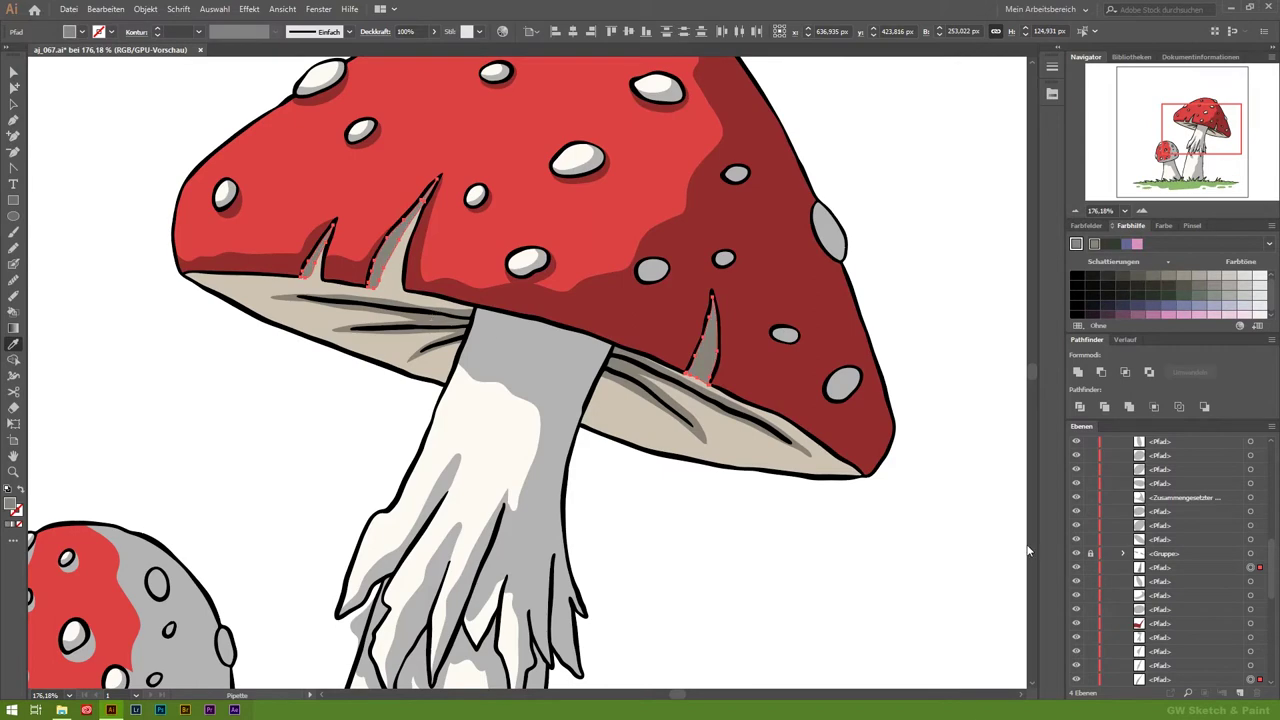
key("ctrl+g")
left_click(1090, 567)
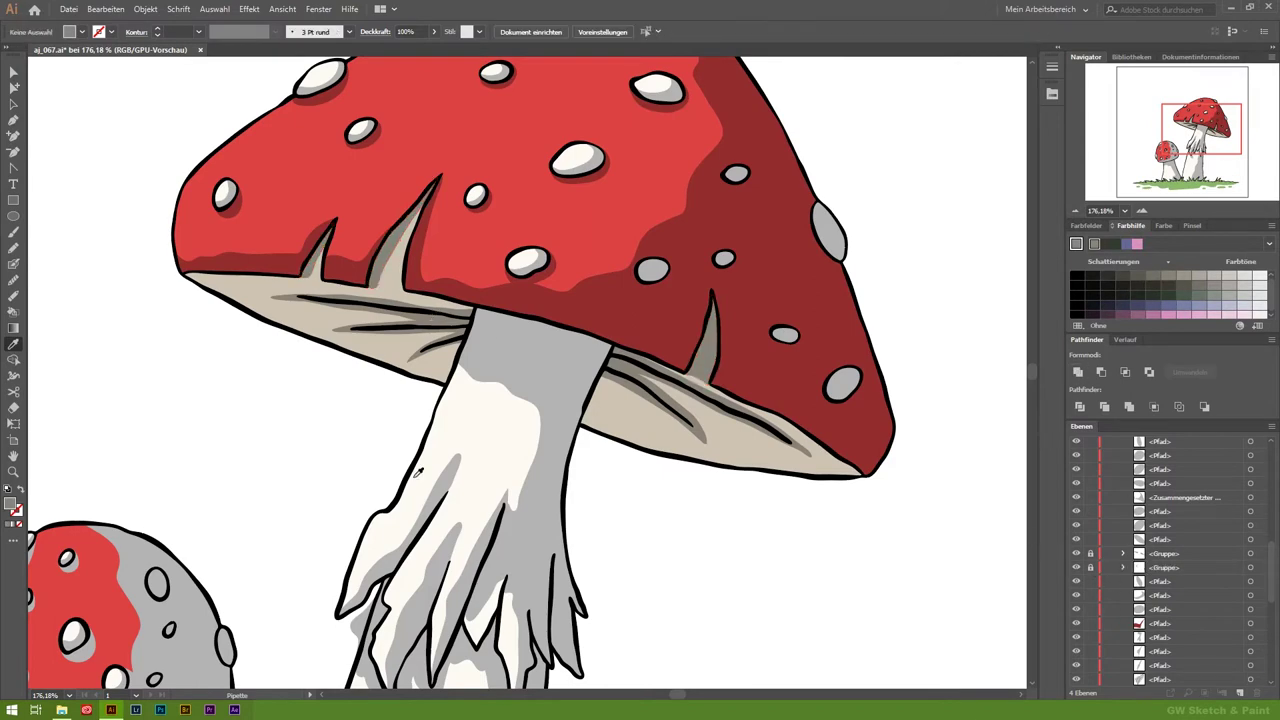
Step: Colour the small mushroom's grey cap areas with the dark red shade
left_click_drag(418, 472, 503, 416)
left_click(13, 88)
left_click(299, 369)
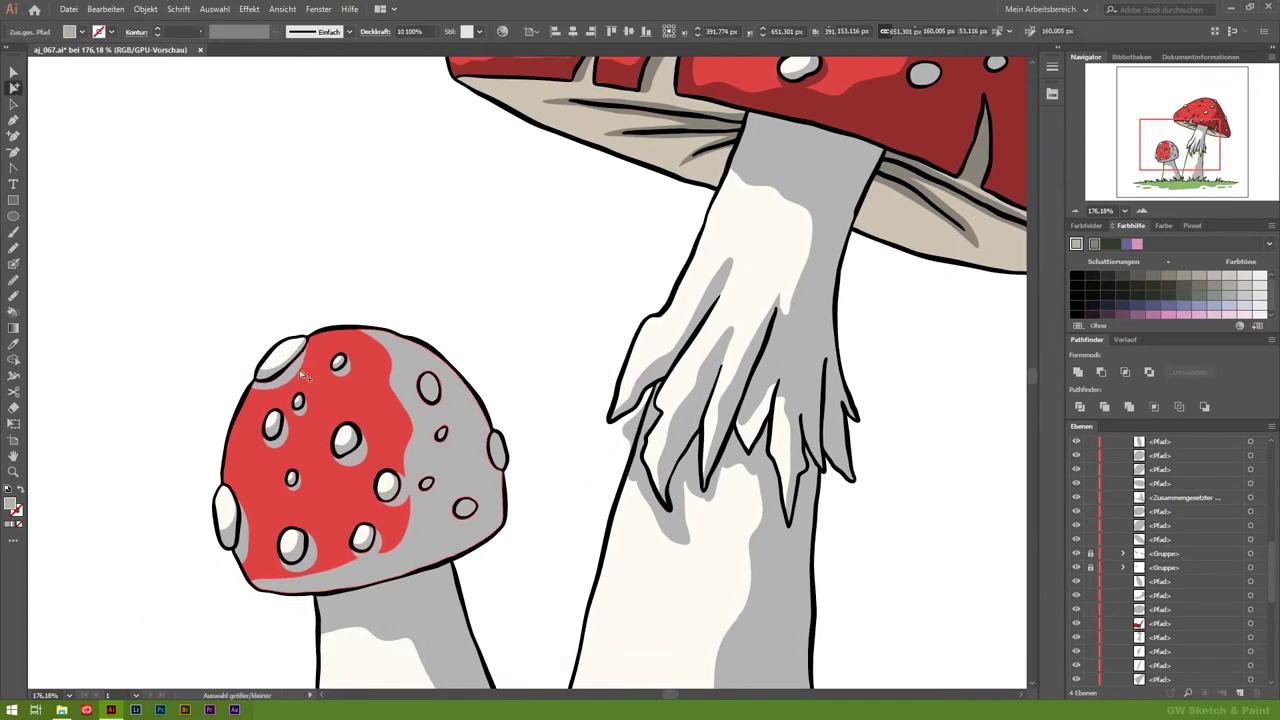
left_click(307, 430, "shift")
left_click(300, 572, "shift")
left_click(15, 344)
left_click(1005, 130)
left_click(14, 88)
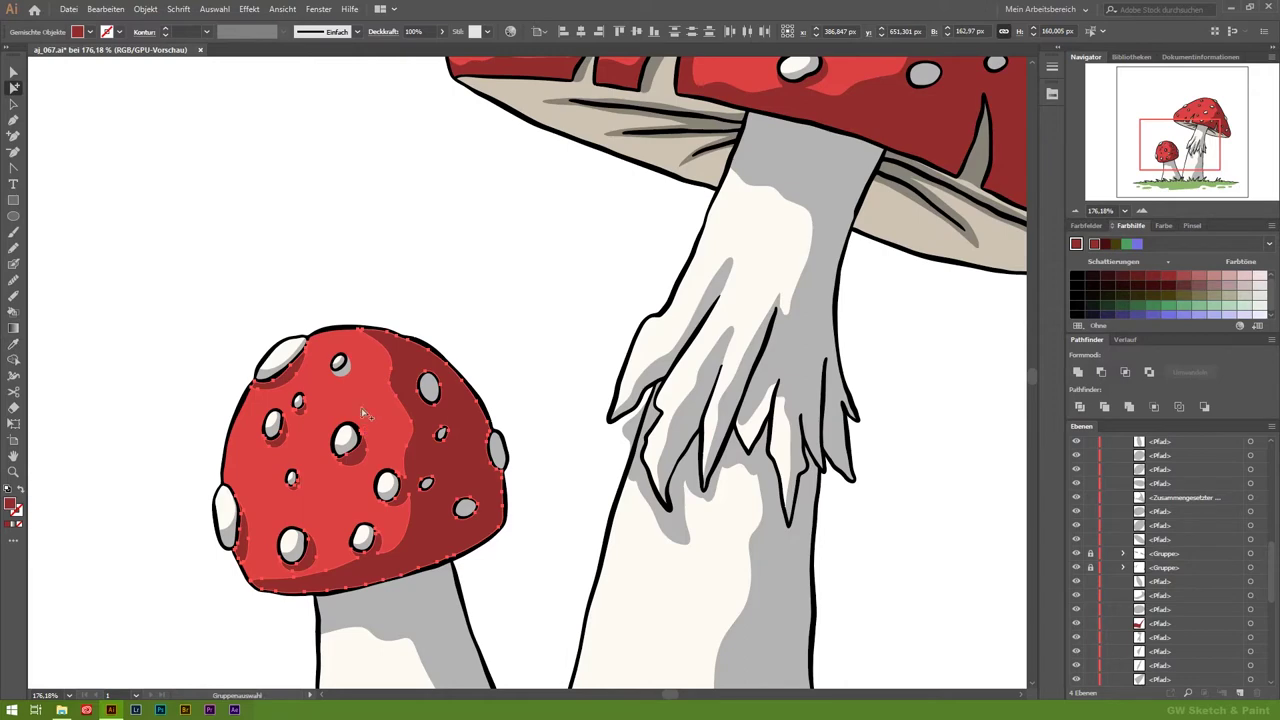
left_click(339, 363)
left_click(15, 344)
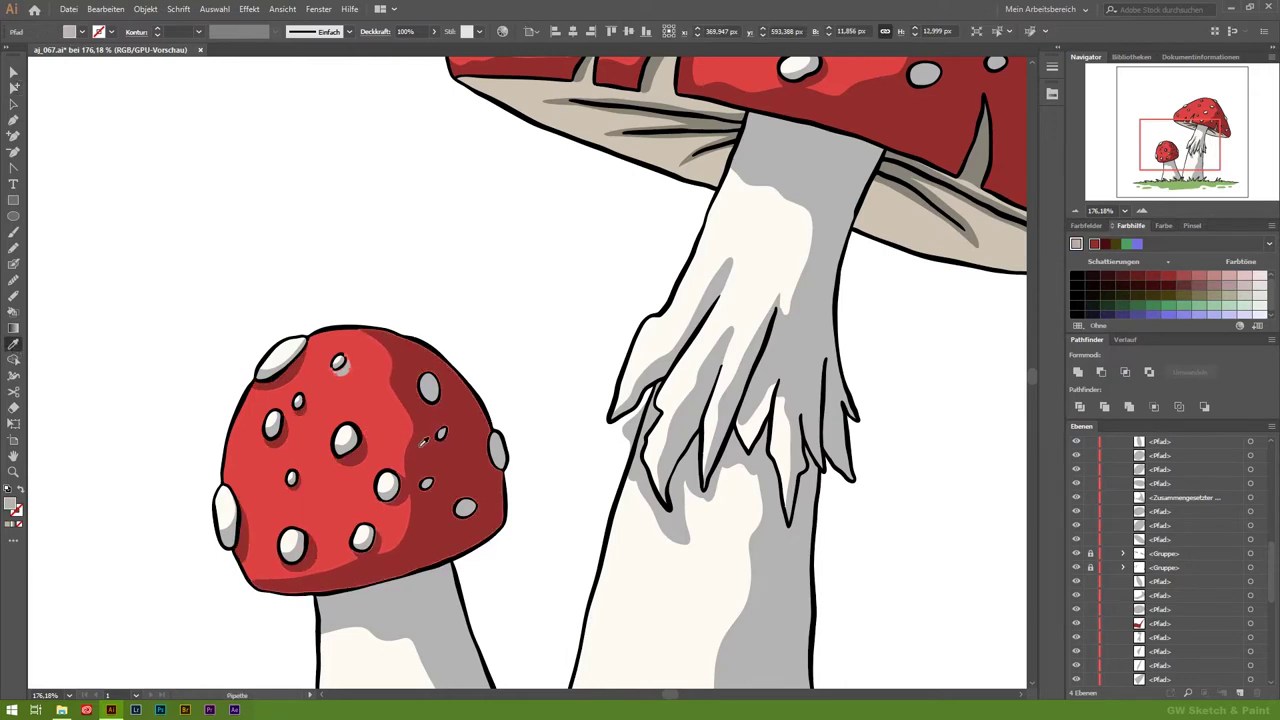
Step: Unite all shapes sharing the red cap fill via Select > Same > Fill Color, then zoom out
left_click(214, 9)
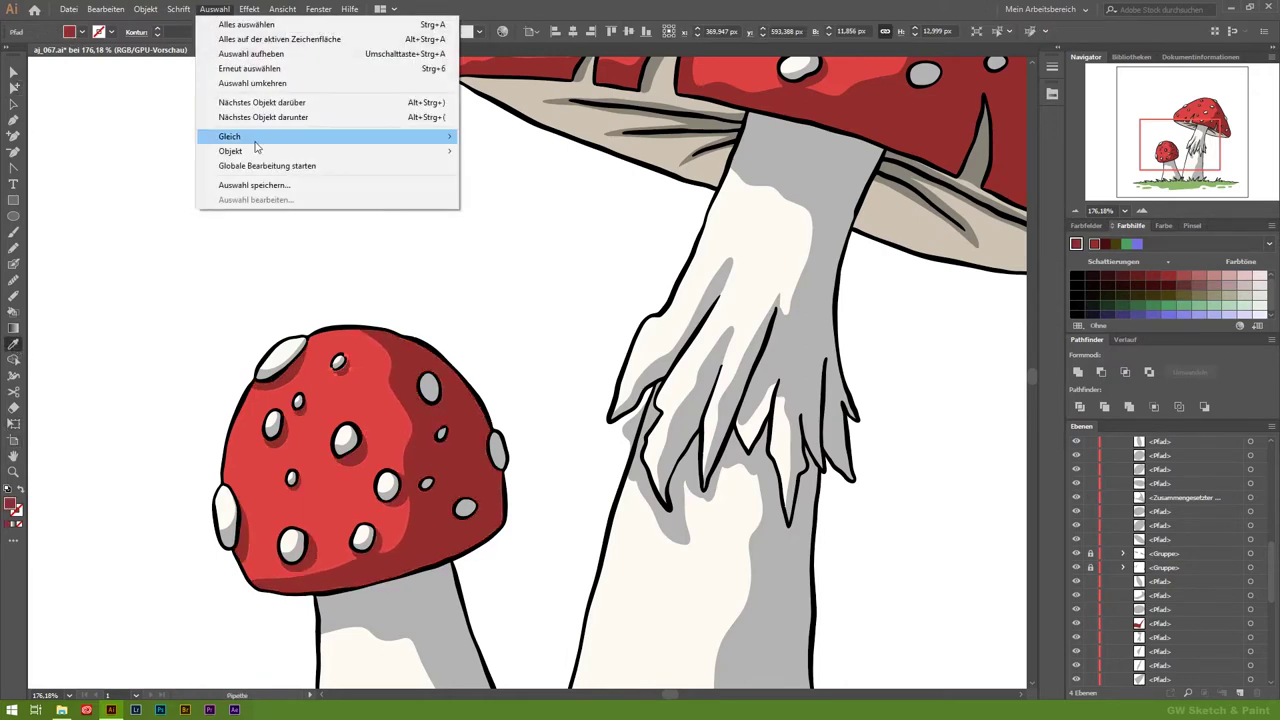
left_click(560, 194)
left_click(1077, 372)
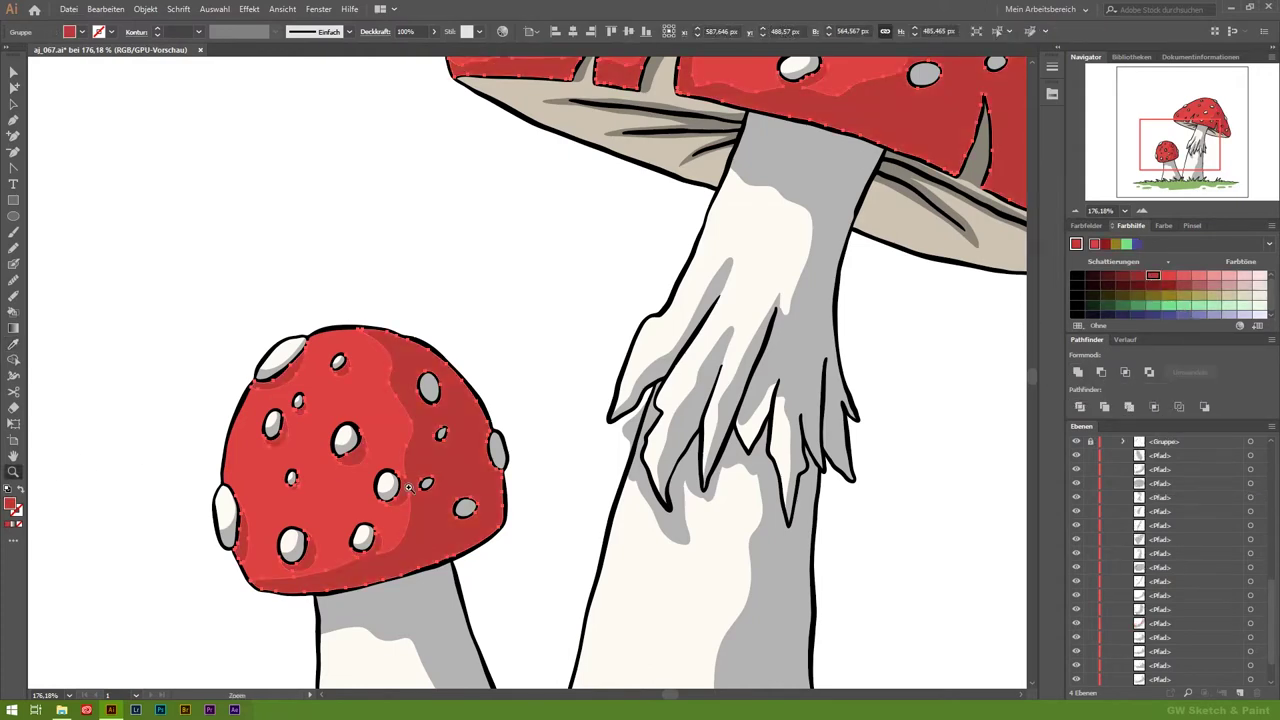
key("ctrl+0")
key("ctrl+plus")
key("v")
left_click(713, 450)
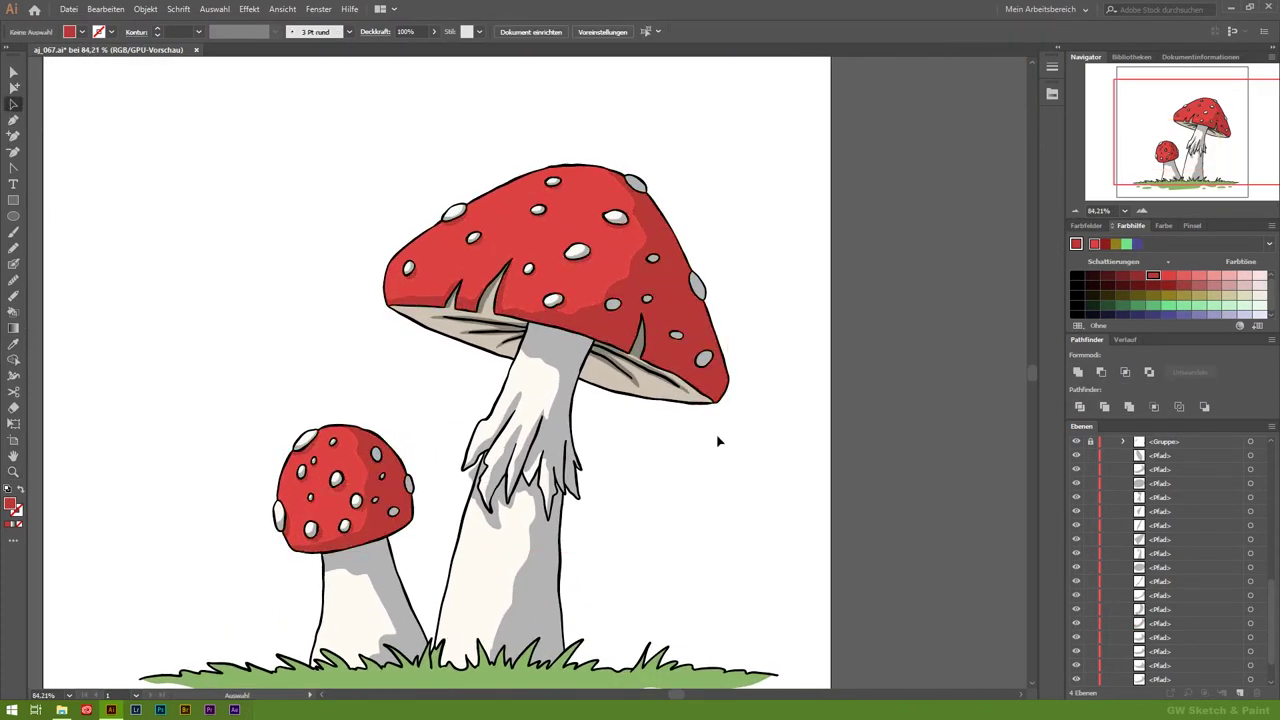
Step: Change the shadow group's fill to a different grey swatch
scroll(1210, 509, "up", 3)
scroll(1210, 509, "up", 3)
left_click(1250, 499)
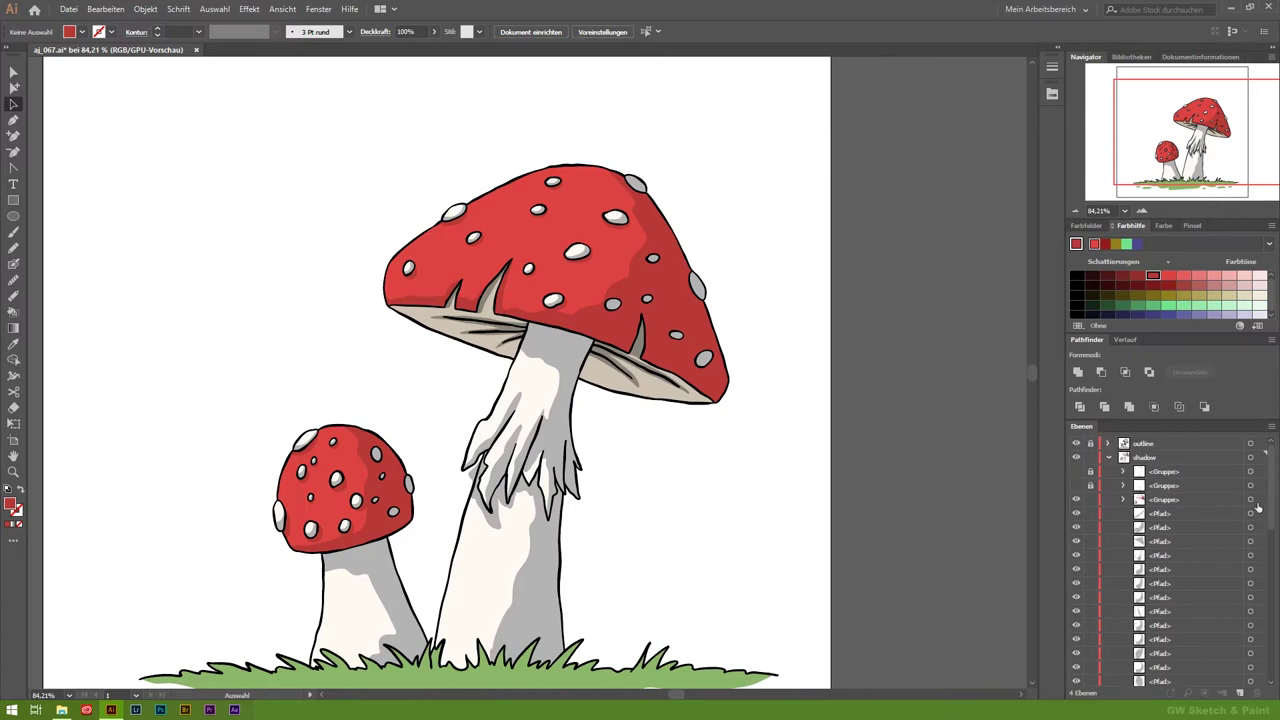
left_click(1145, 288)
left_click(848, 363)
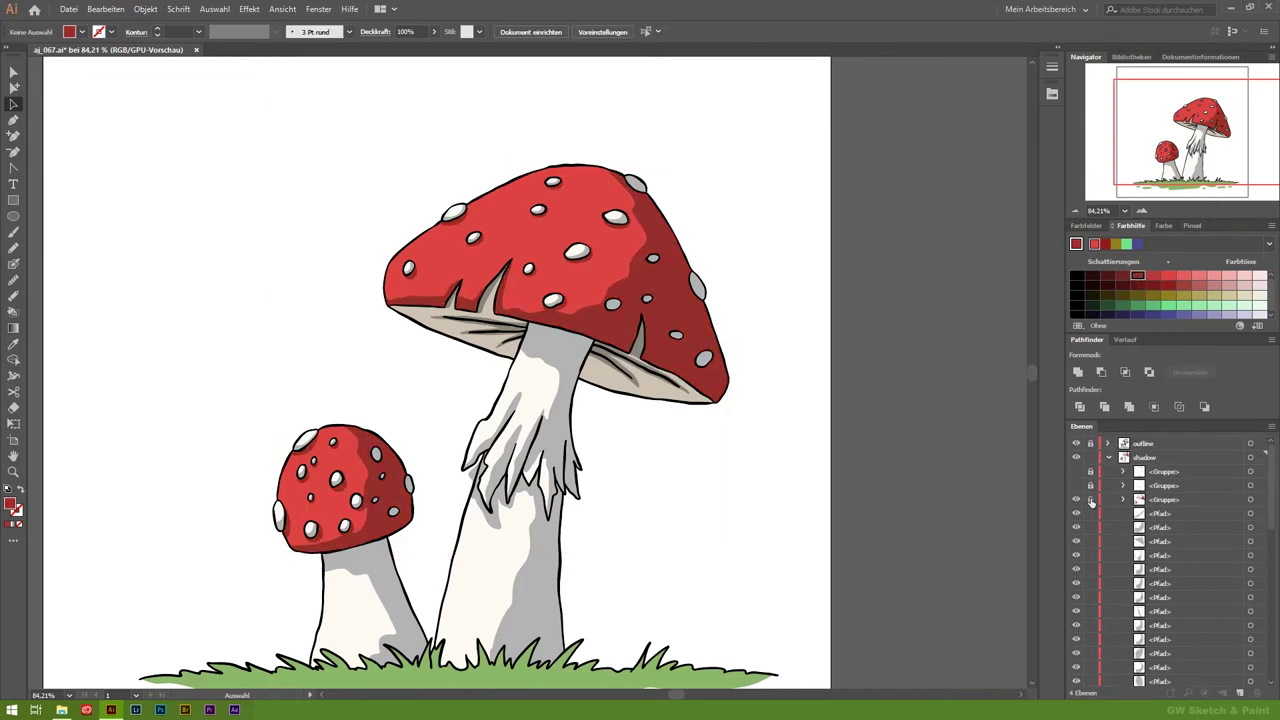
Step: Lighten the big and small stem shadows to the same paler grey
scroll(438, 517, "down", 2)
left_click(476, 408)
left_click_drag(434, 336, 613, 490)
left_click(13, 343)
left_click(1152, 297)
left_click(1137, 277)
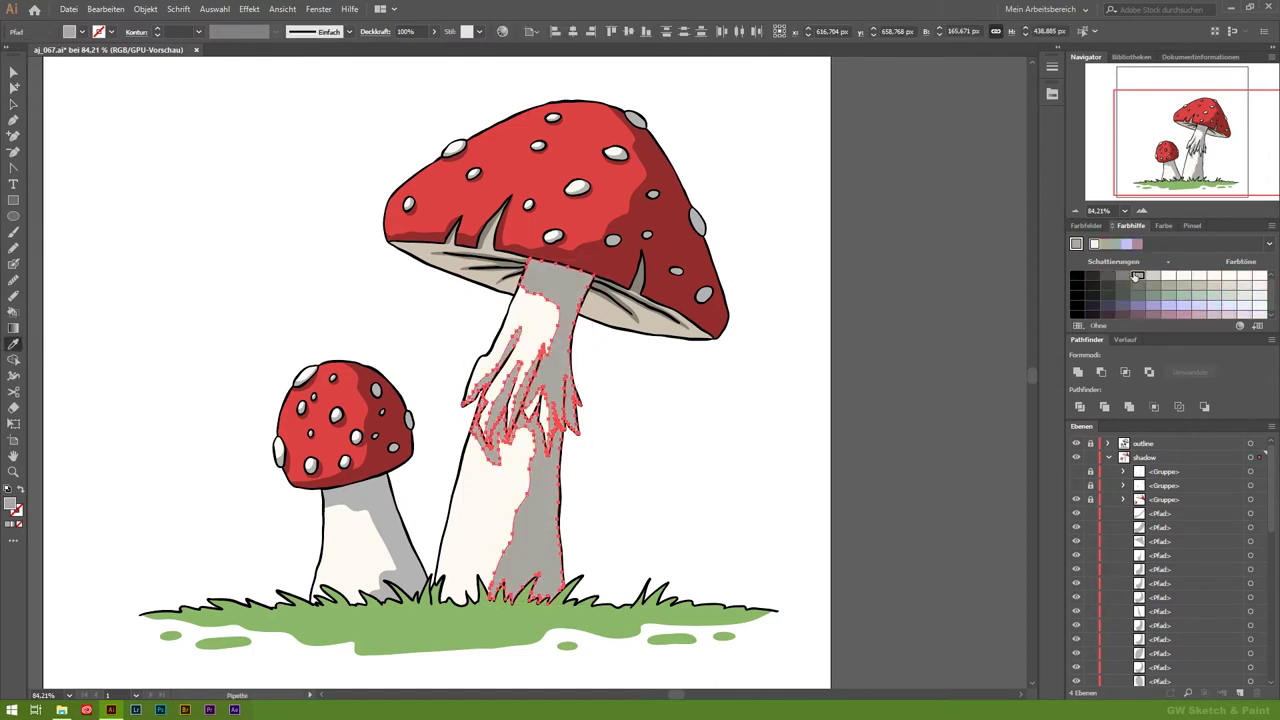
left_click(1152, 277)
left_click(13, 87)
left_click(183, 191)
left_click(420, 522)
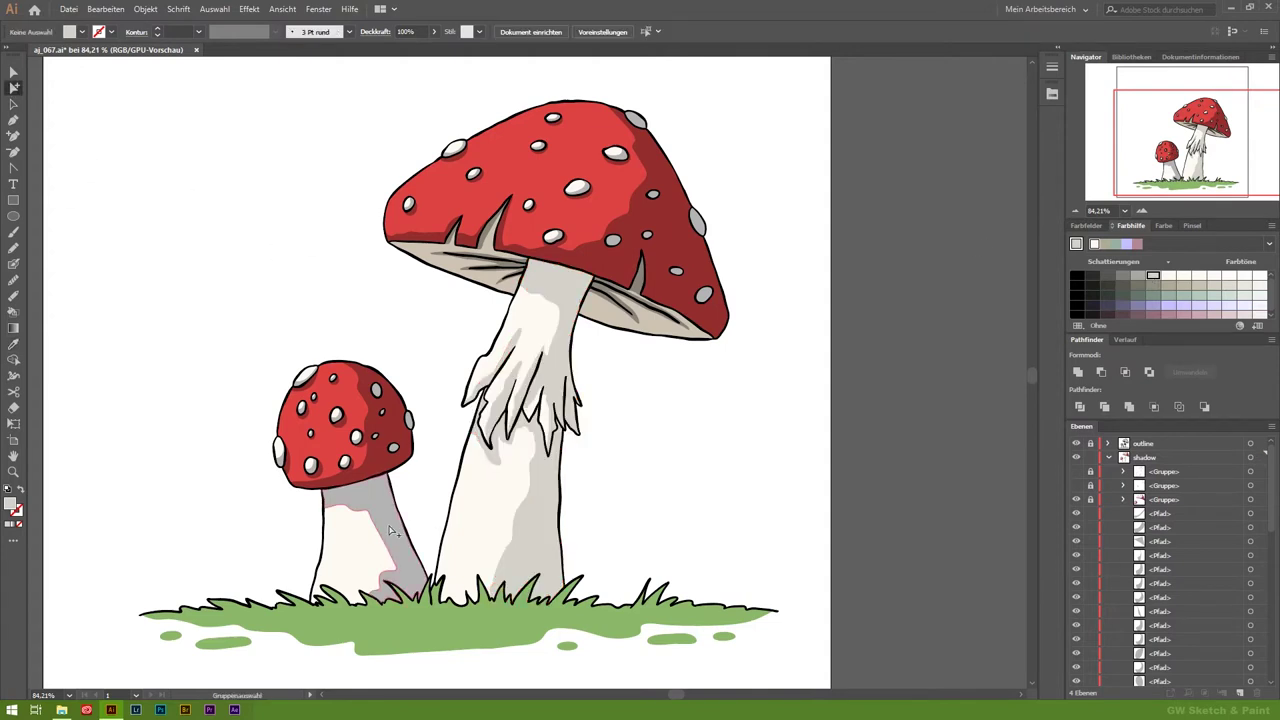
left_click(1152, 277)
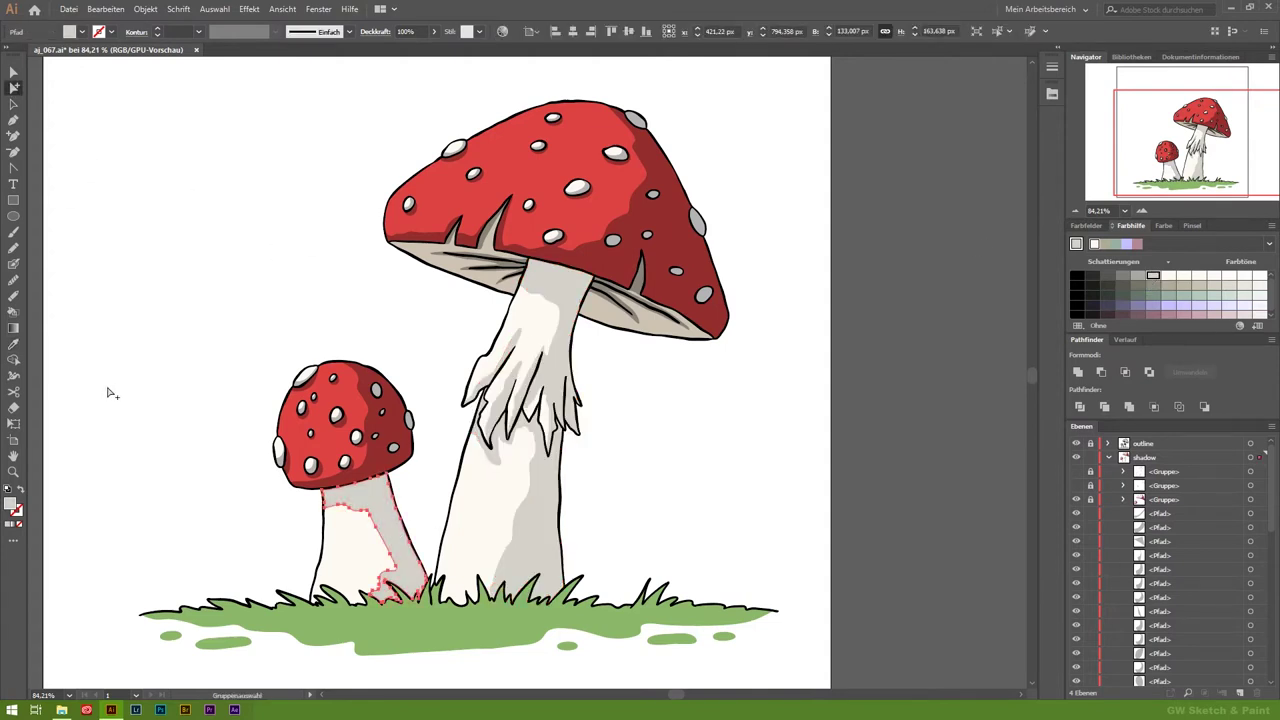
Step: Give the small cap's white spots the cream stem colour
left_click(13, 471)
left_click_drag(337, 482, 525, 573)
left_click(13, 87)
mouse_move(86, 100)
left_mouse_down()
mouse_move(571, 414)
mouse_move(598, 456)
left_mouse_up()
key("i")
left_click(473, 555)
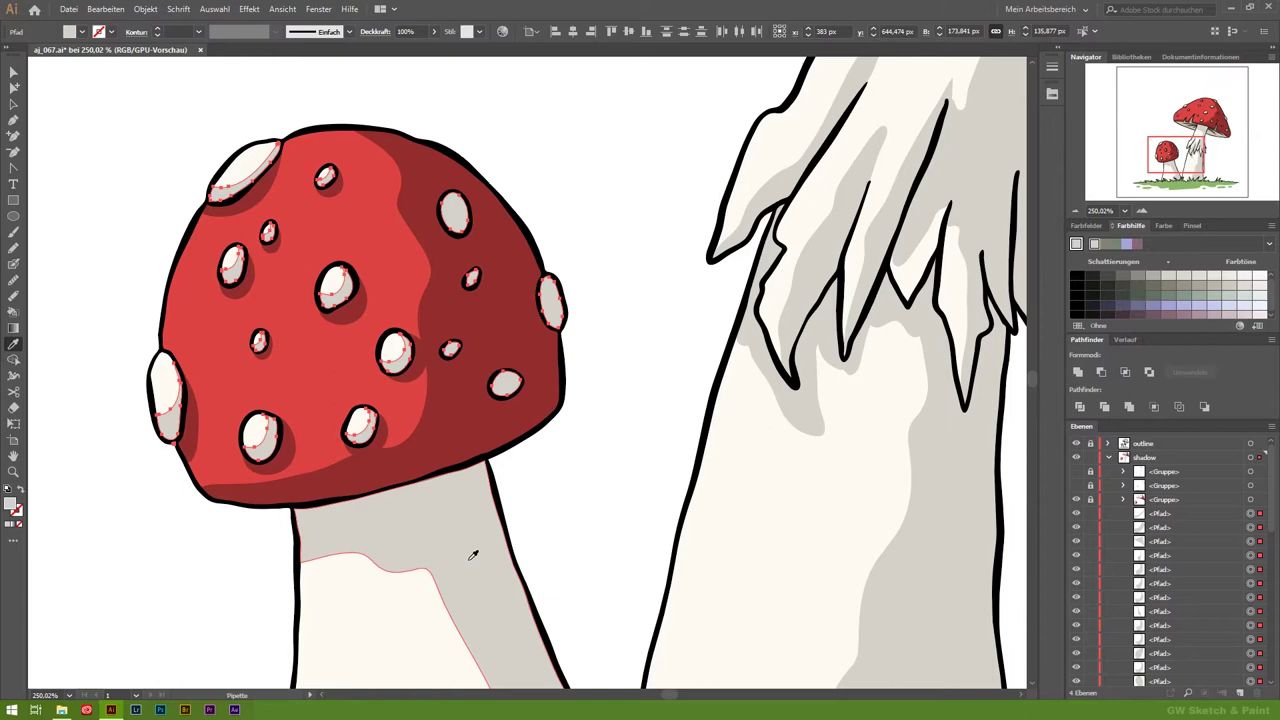
Step: Give the big cap's spots the cream stem colour
key("z")
key("ctrl+0")
left_click(540, 330)
left_click(14, 88)
left_click_drag(248, 110, 794, 456)
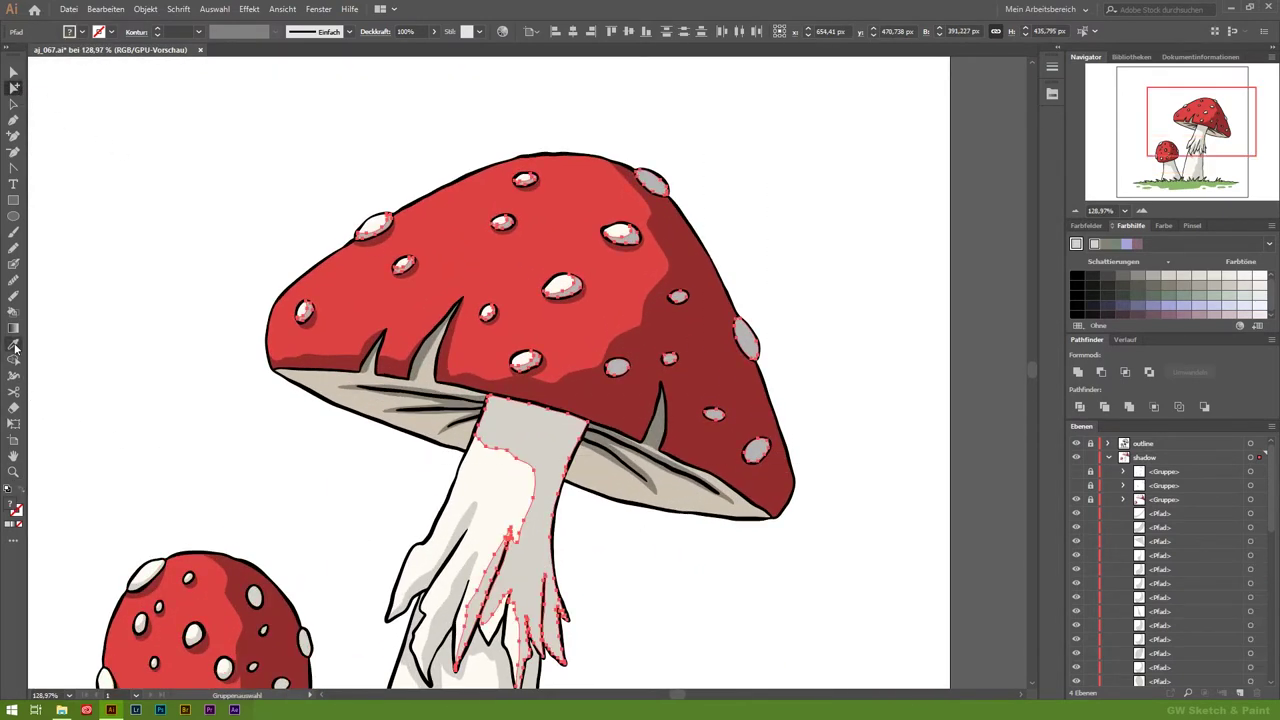
left_click(14, 345)
left_click(541, 447)
Step: Unite all shapes with the same cream fill, then fit the artboard in view
left_click(212, 9)
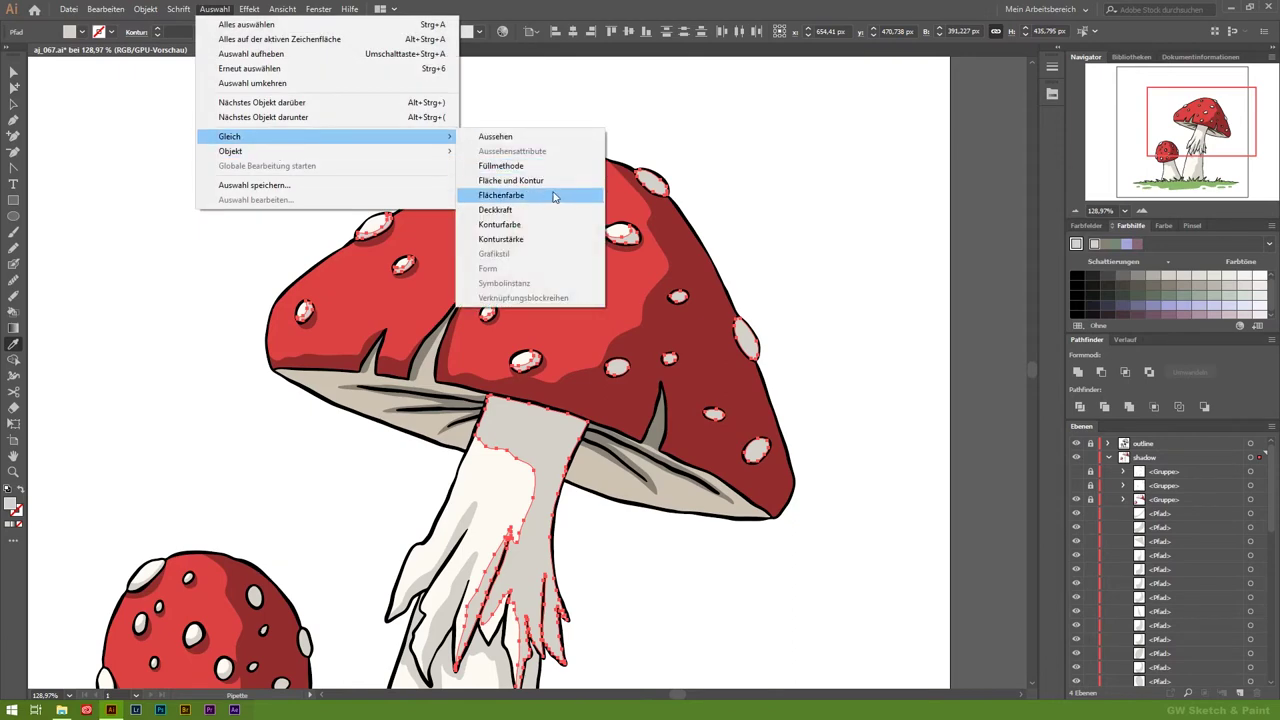
left_click(555, 192)
left_click(1078, 372)
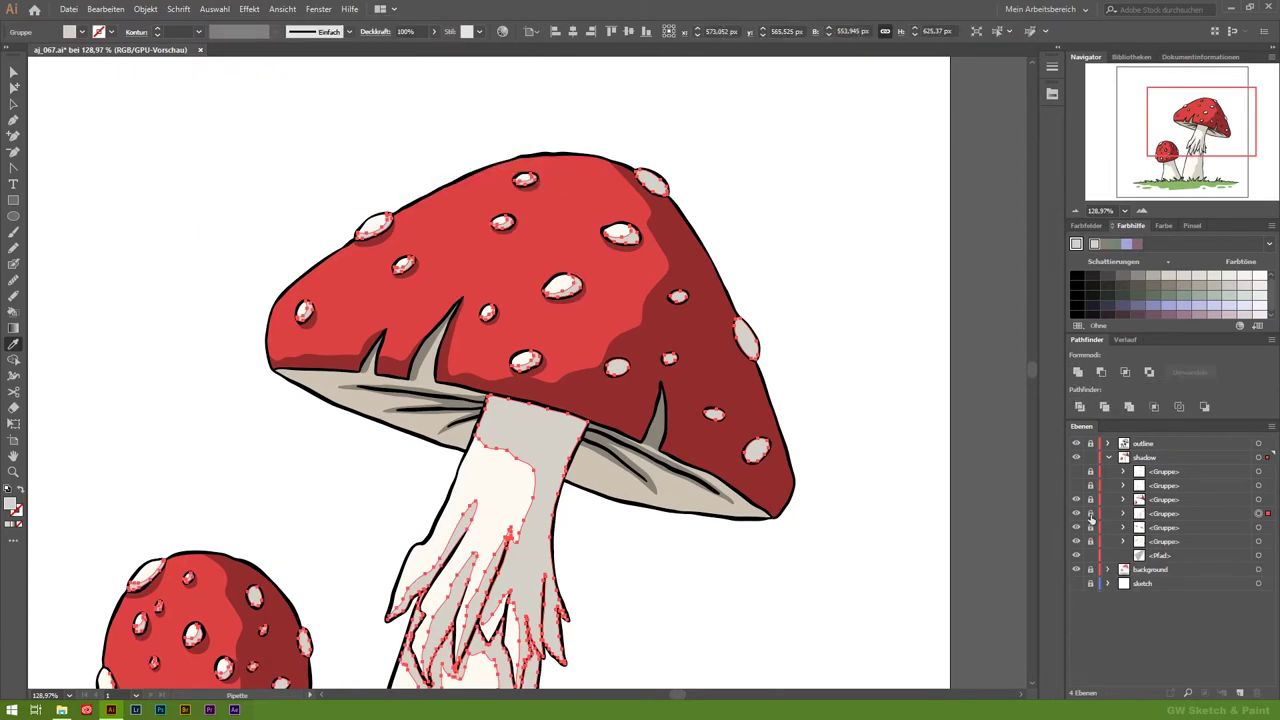
key("ctrl+shift+a")
key("z")
key("ctrl+0")
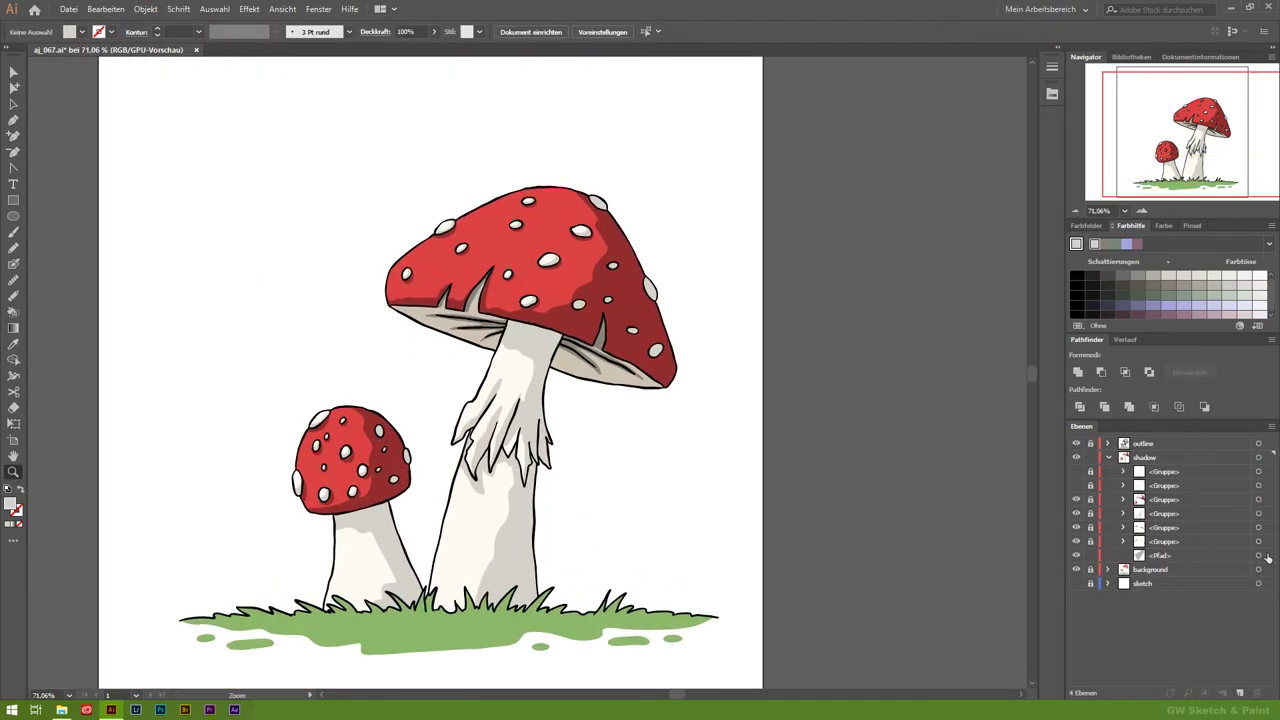
Step: Delete the stray shadow path, paste an outline copy into the shadow layer and reveal the shadow group
left_click(1266, 555)
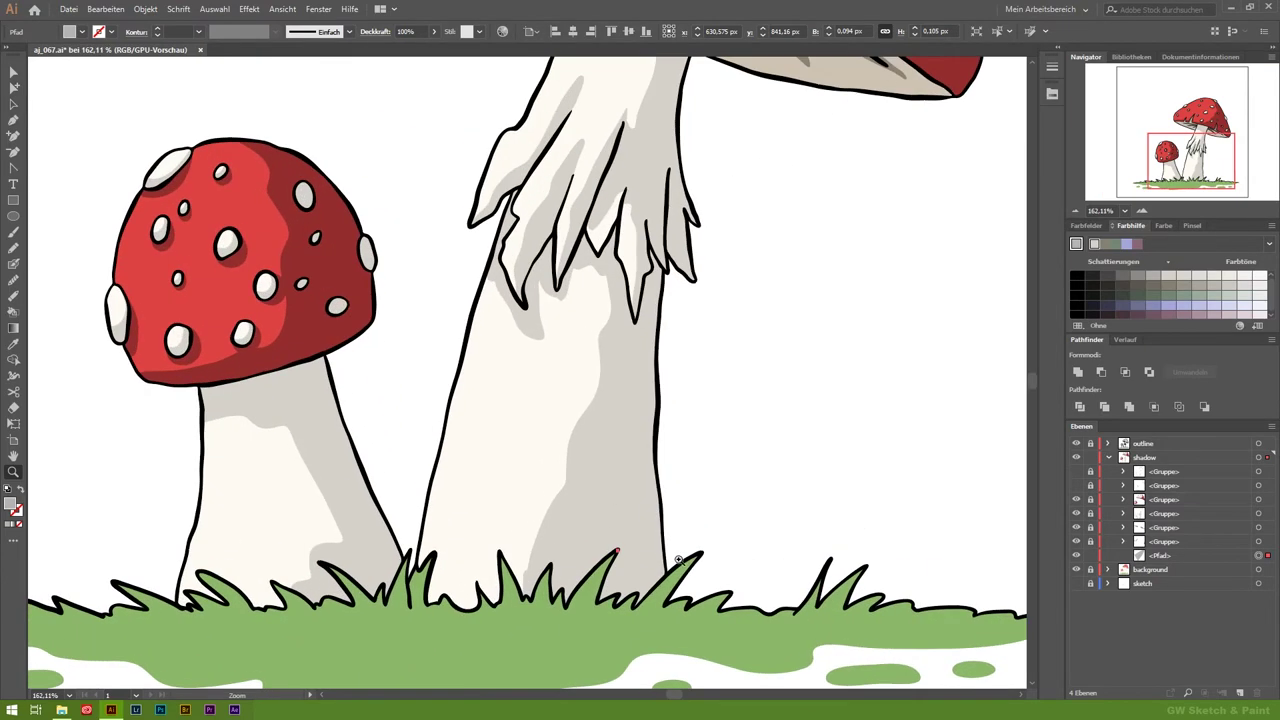
left_click_drag(544, 590, 864, 469)
key("Delete")
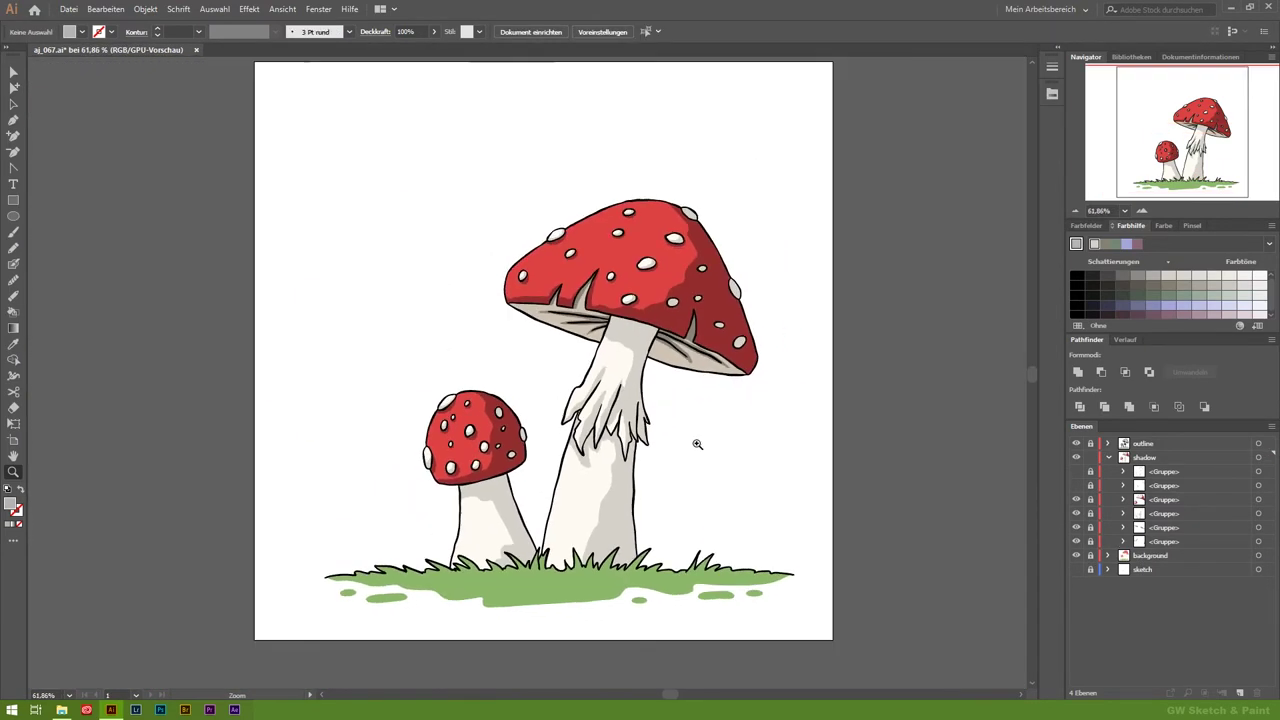
left_click(1141, 458)
key("ctrl+f")
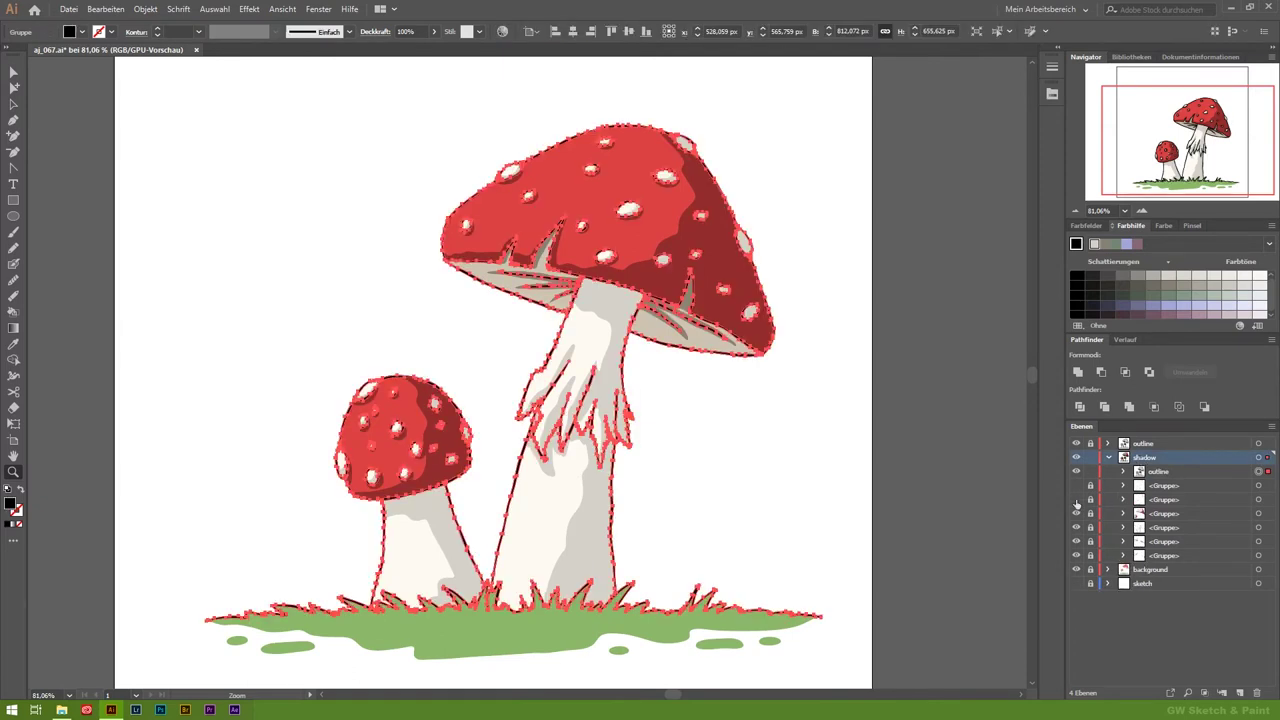
left_click(1076, 499)
left_click_drag(1158, 471, 1158, 492)
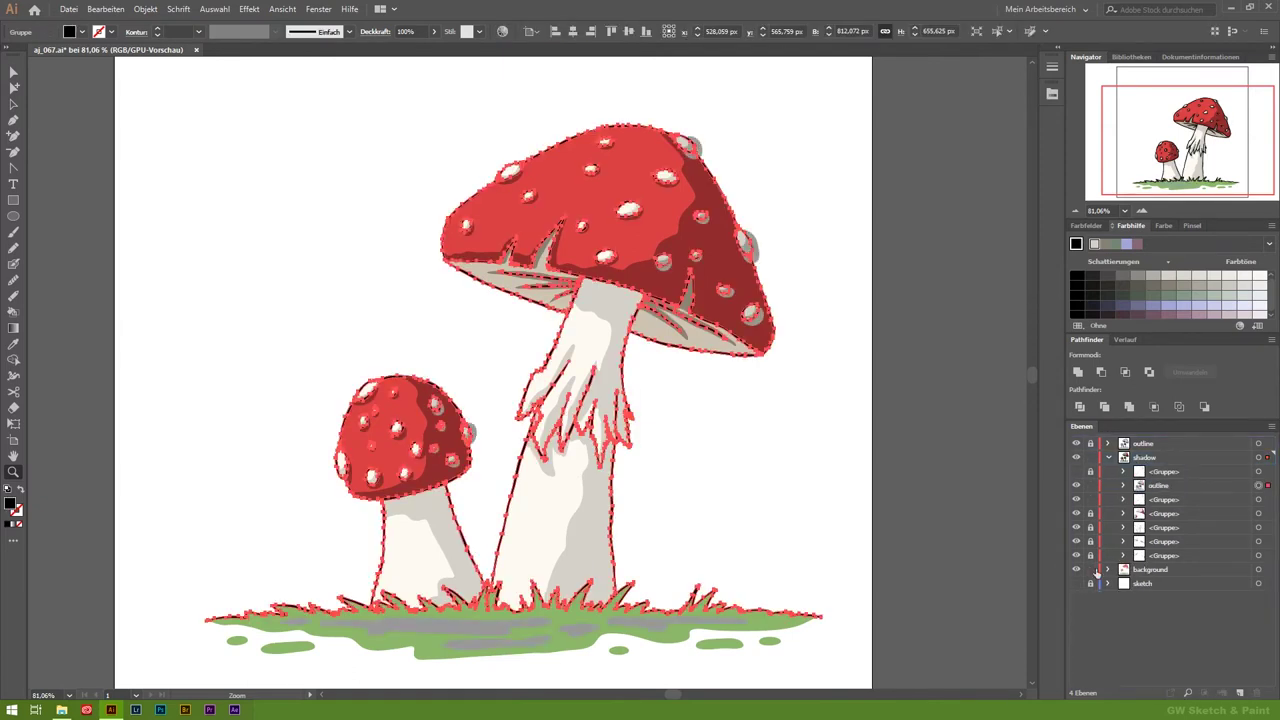
left_click(1163, 513)
left_click(1167, 555, "shift")
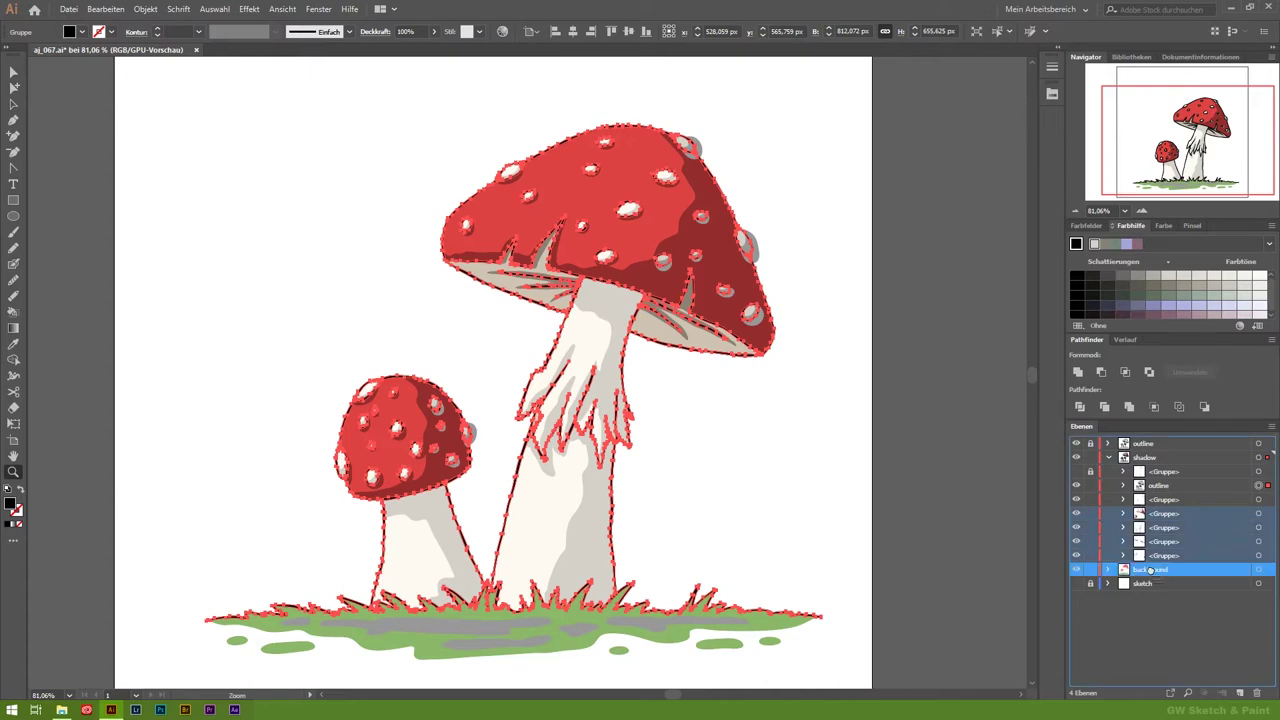
key("Delete")
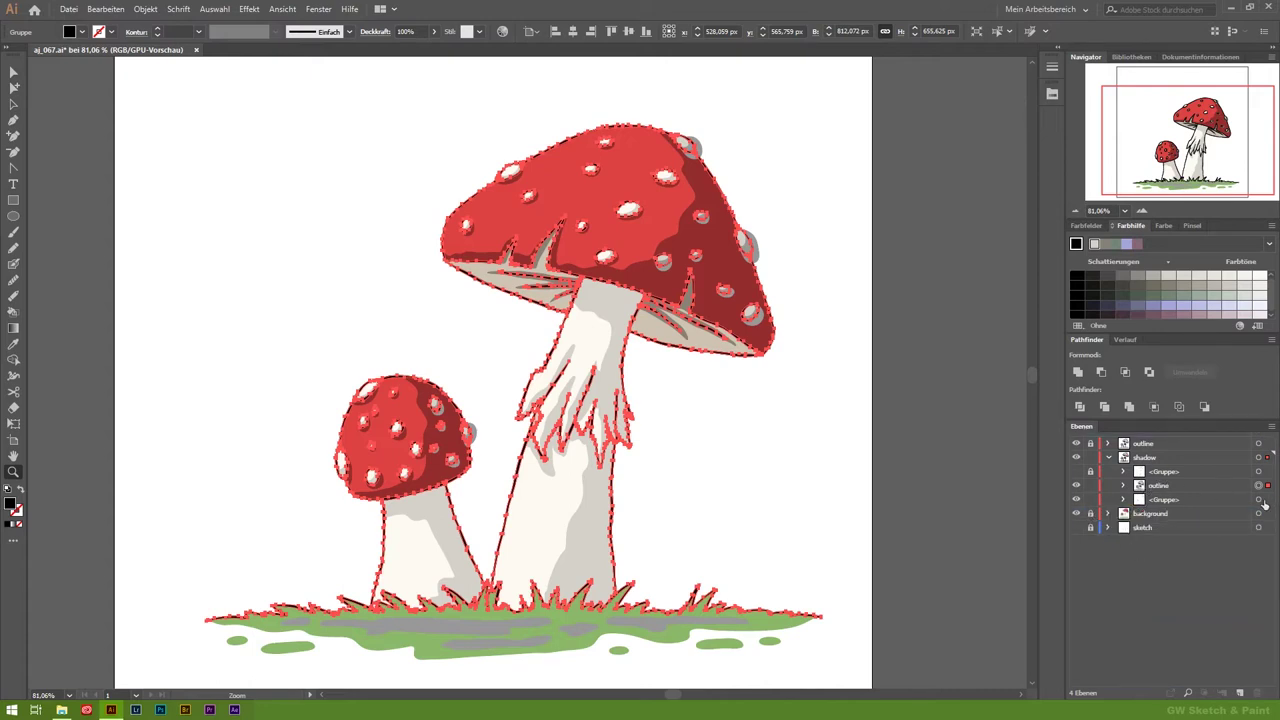
Step: Divide the shadow group along the outline, then select all pieces sharing the spots' fill
left_click(1262, 500, "shift")
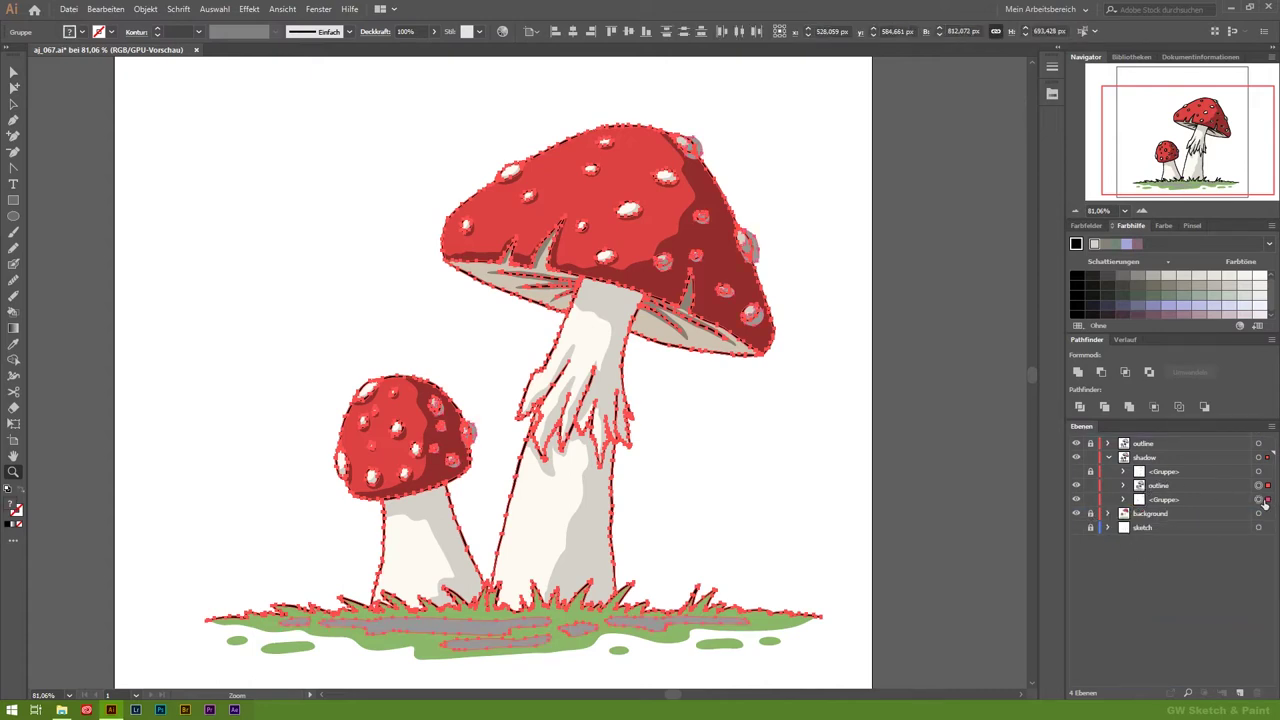
left_click(1105, 407)
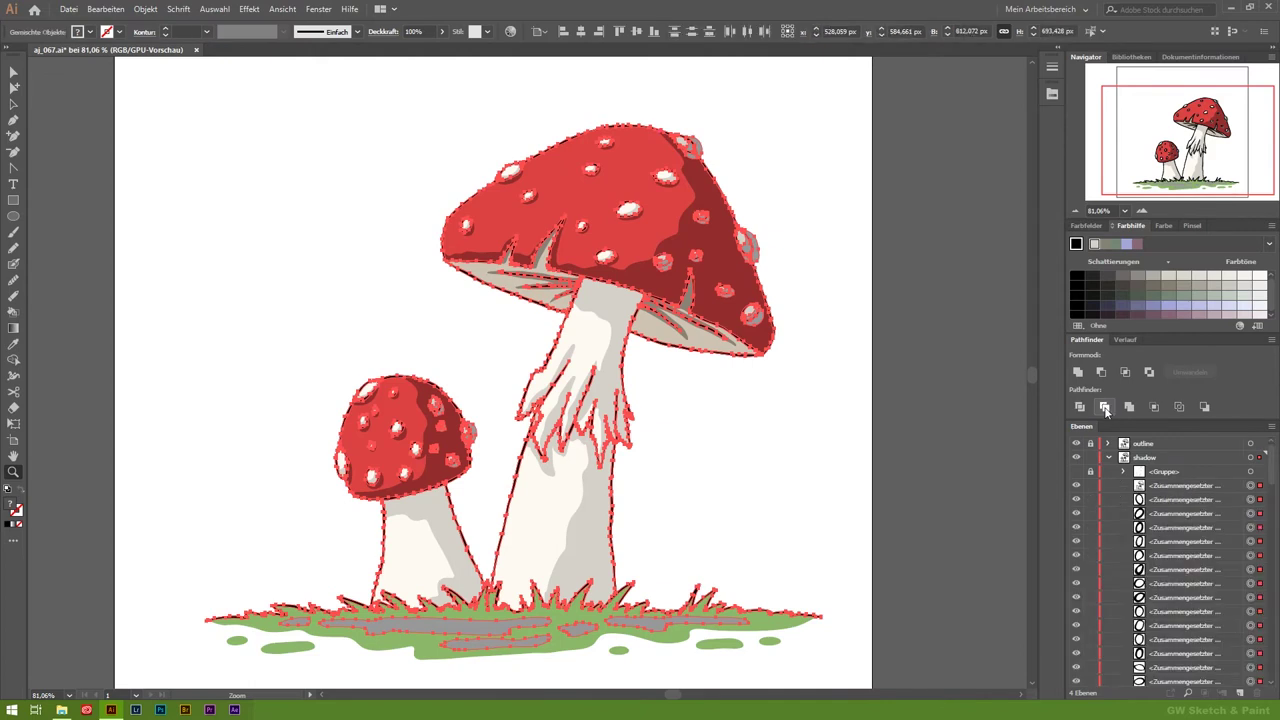
left_click(665, 176)
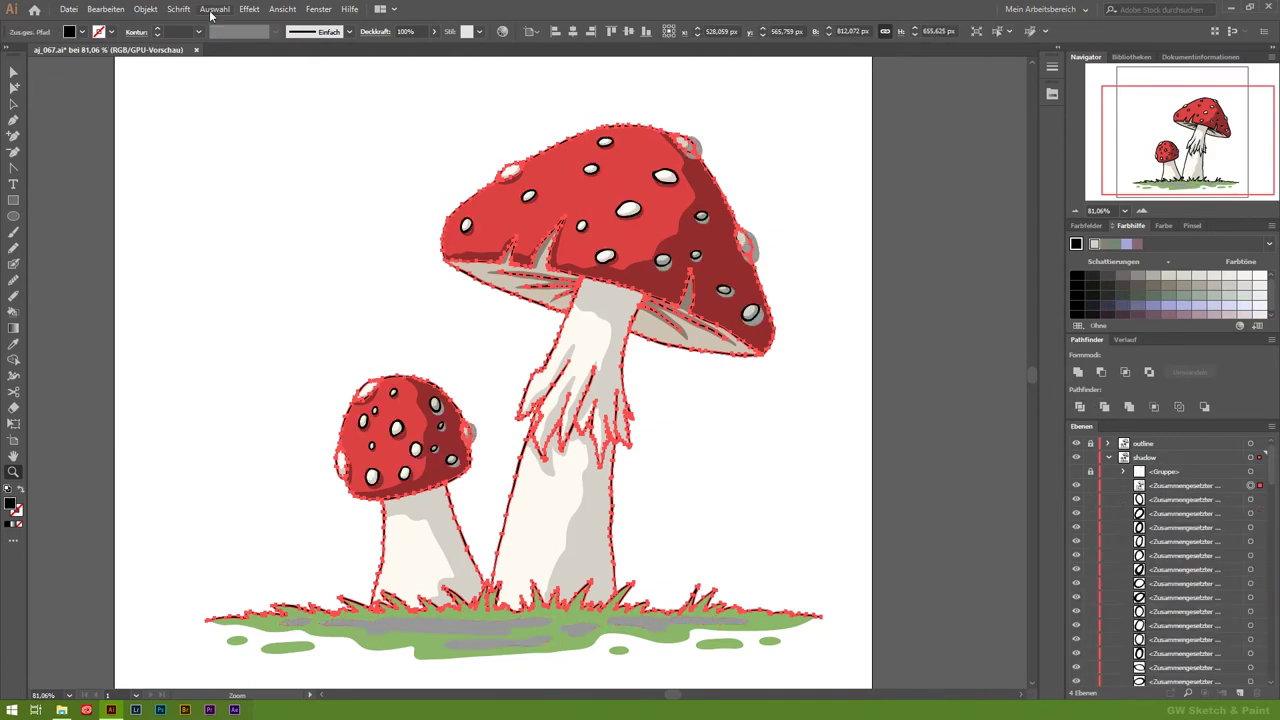
left_click(214, 9)
left_click(557, 196)
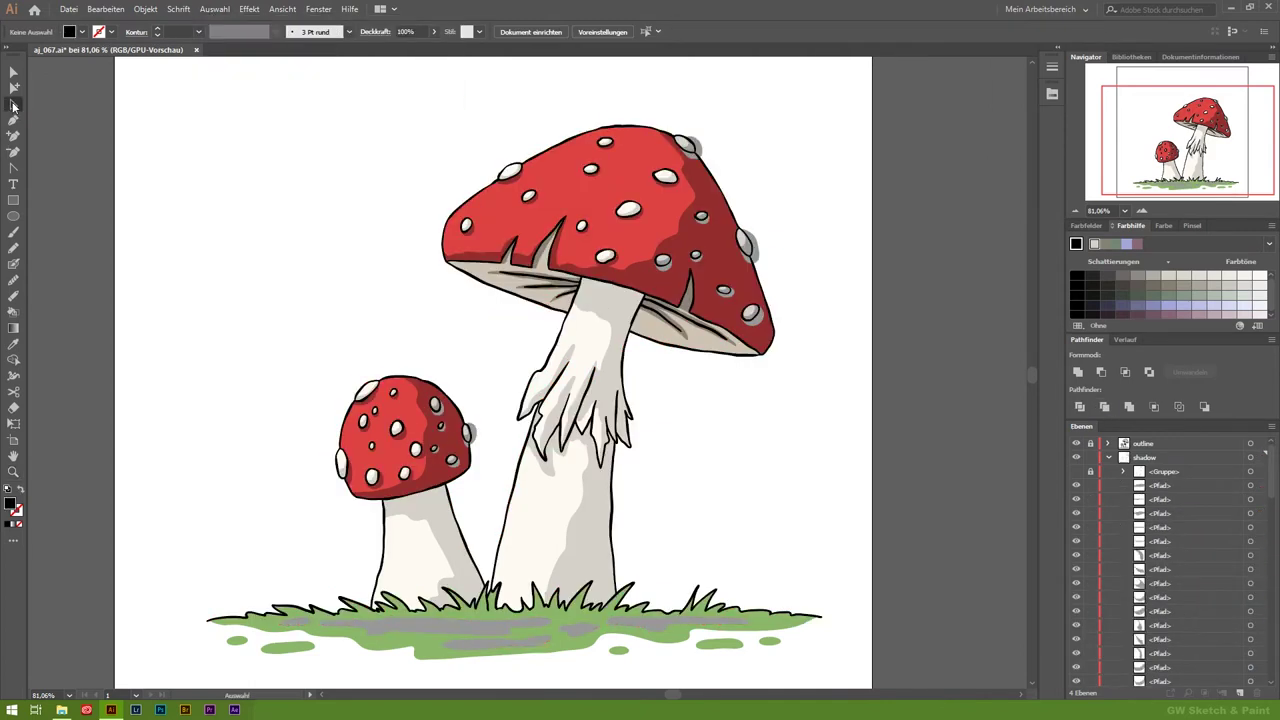
Step: Delete the shadow piece sticking out past the small cap's edge
left_click(1250, 625)
left_click(214, 9)
left_click(501, 195)
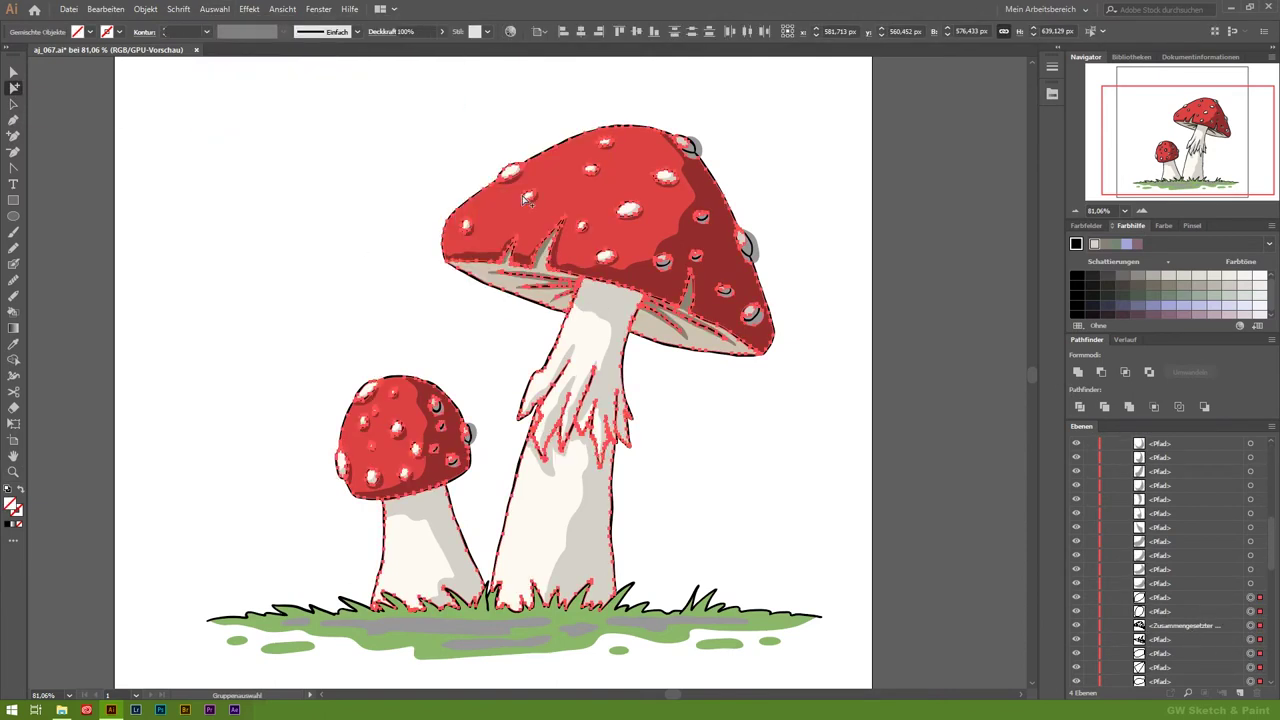
key("ctrl+shift+a")
left_click(14, 472)
left_click_drag(432, 462, 717, 494)
key("a")
left_click(619, 318)
key("Delete")
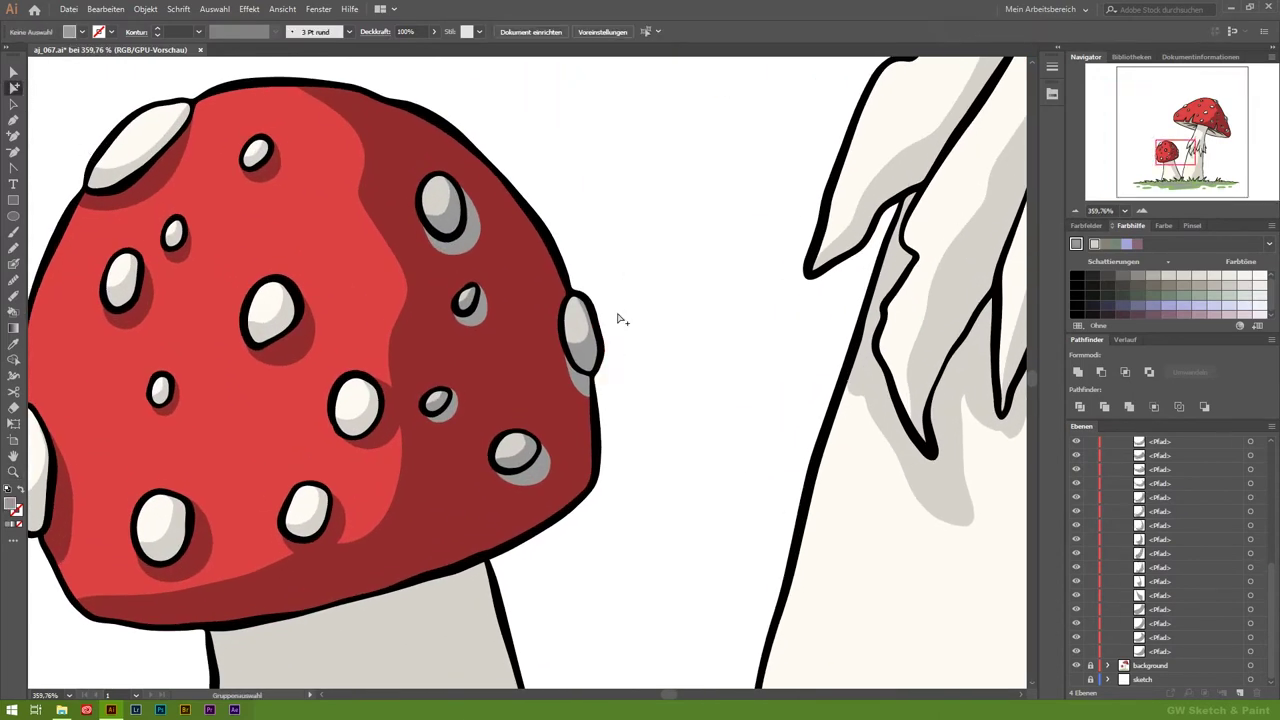
Step: Tint the first set of cap spot shadows dark red with the Eyedropper
left_click(459, 420)
left_click(489, 322, "shift")
left_click(455, 232, "shift")
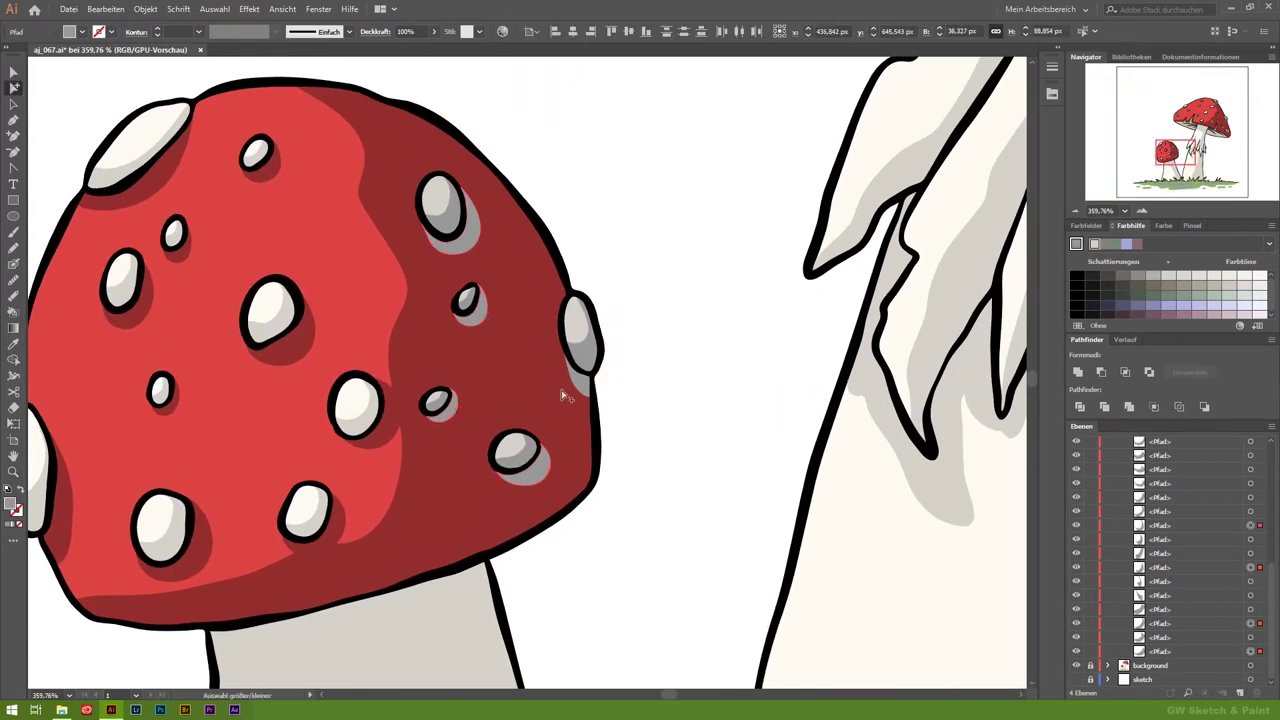
left_click(575, 385, "shift")
left_click(13, 344)
left_click(471, 351)
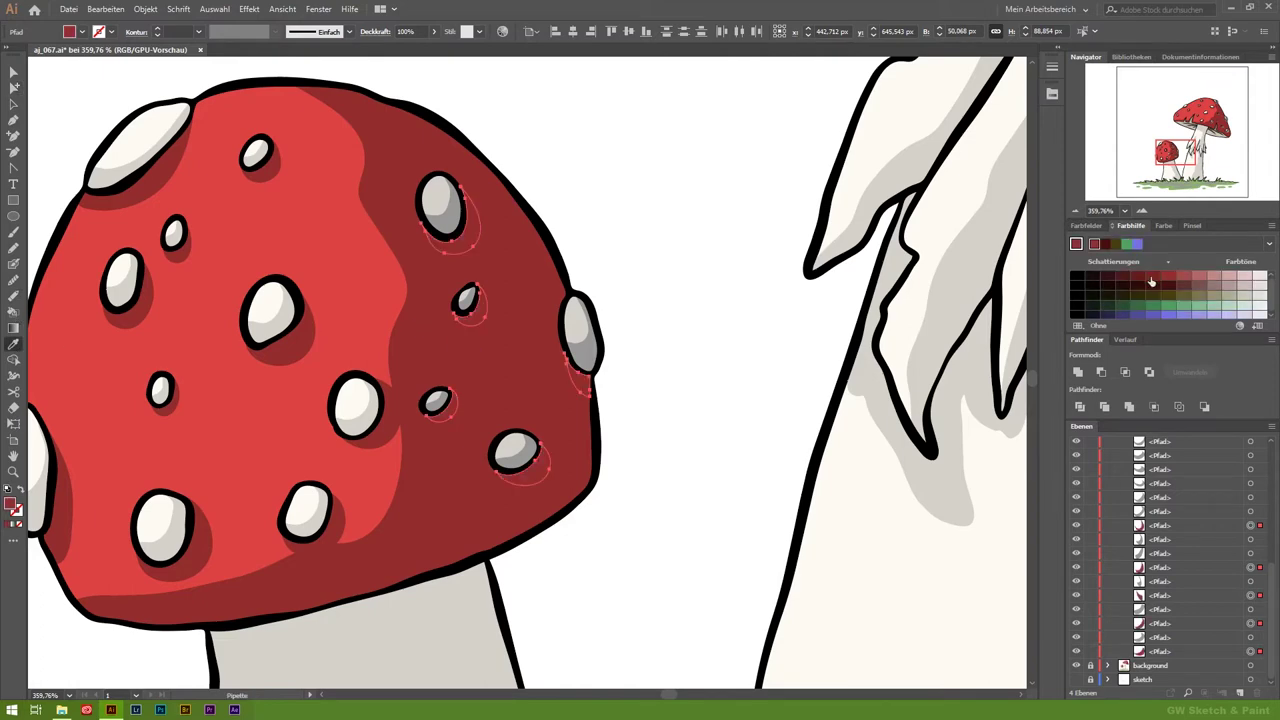
left_click(15, 104)
left_click(541, 135)
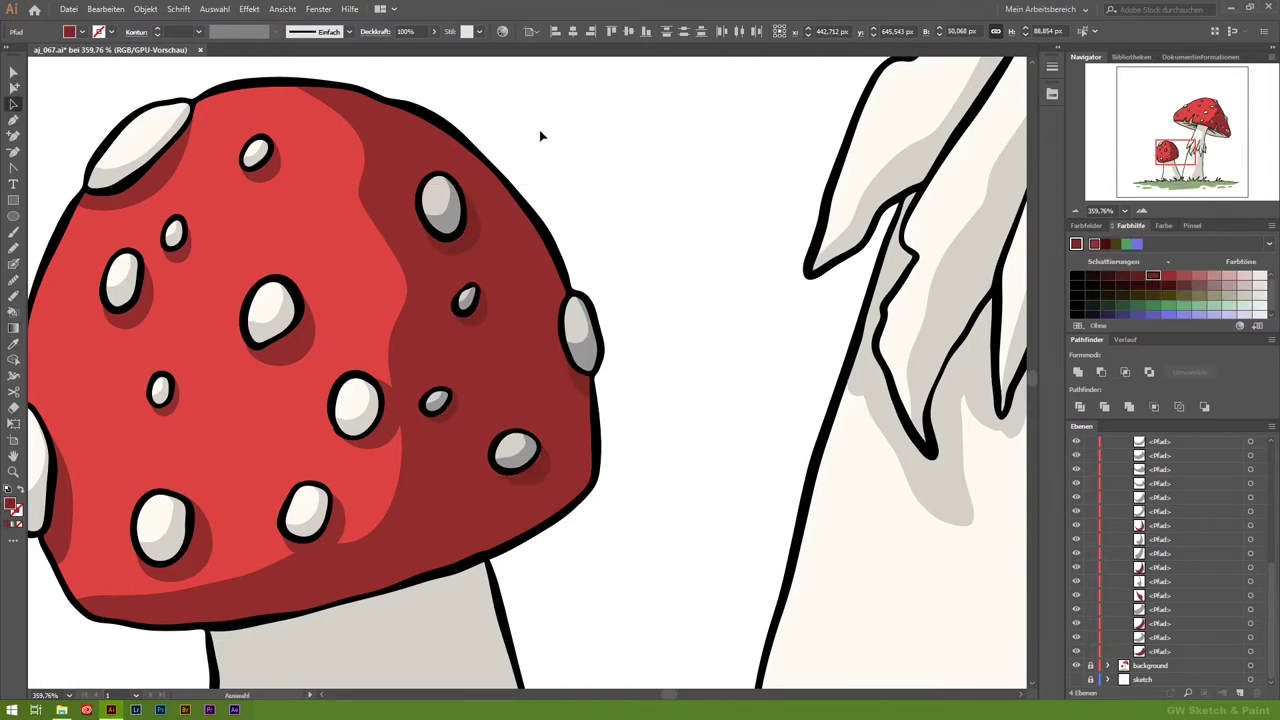
Step: Give the small cap's remaining spot shadows a darker red
left_click(13, 472)
scroll(248, 430, "down", 4)
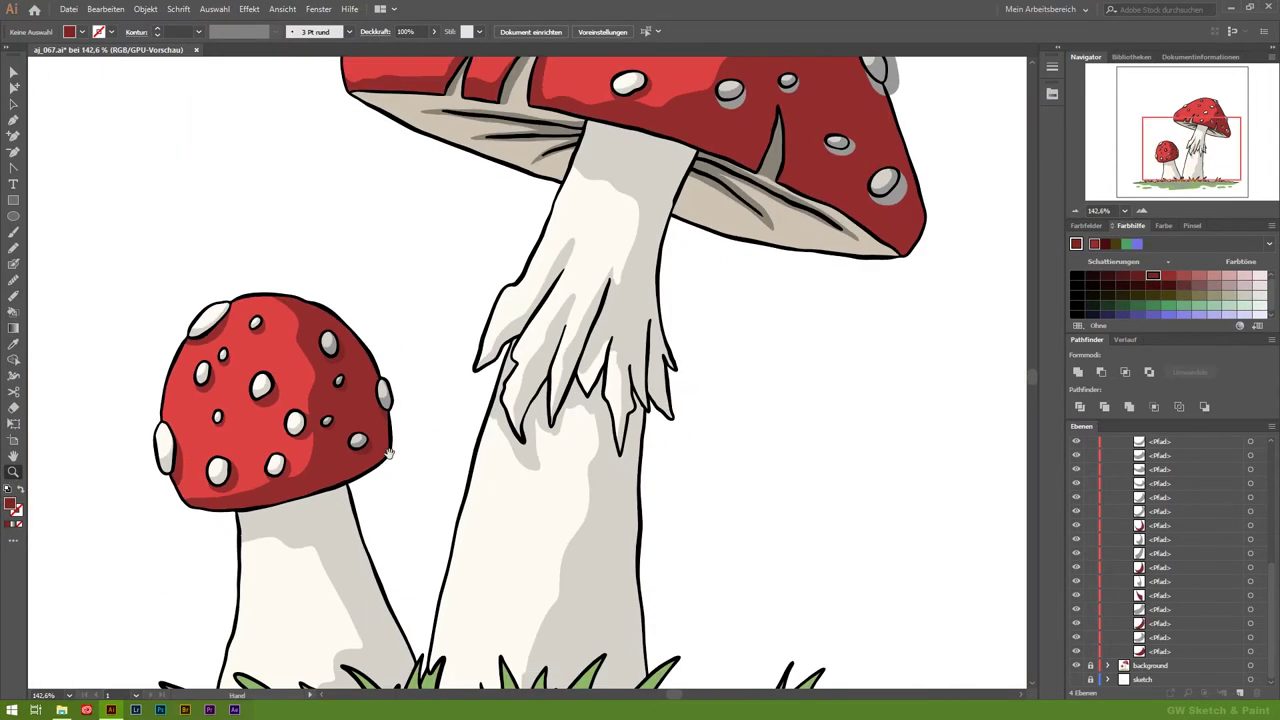
scroll(310, 426, "up", 5)
key("a")
left_click(408, 194)
left_click(440, 292, "shift")
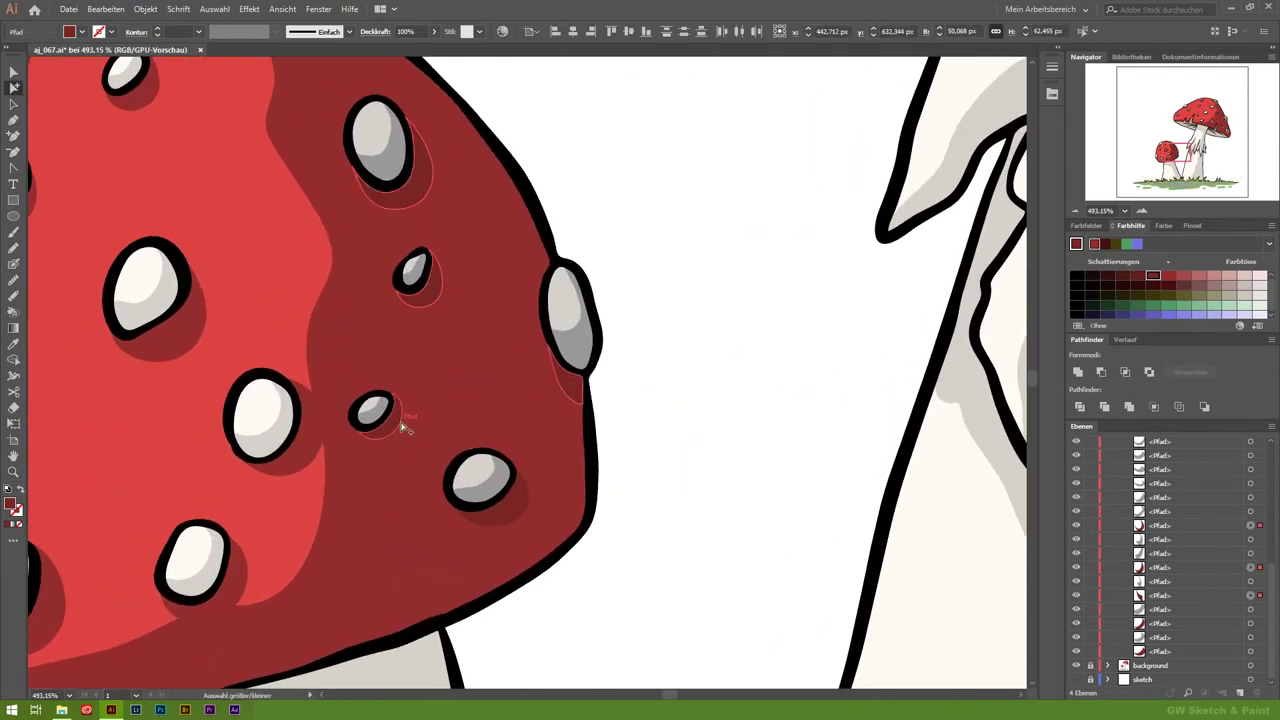
left_click(509, 509)
key("ctrl+shift+a")
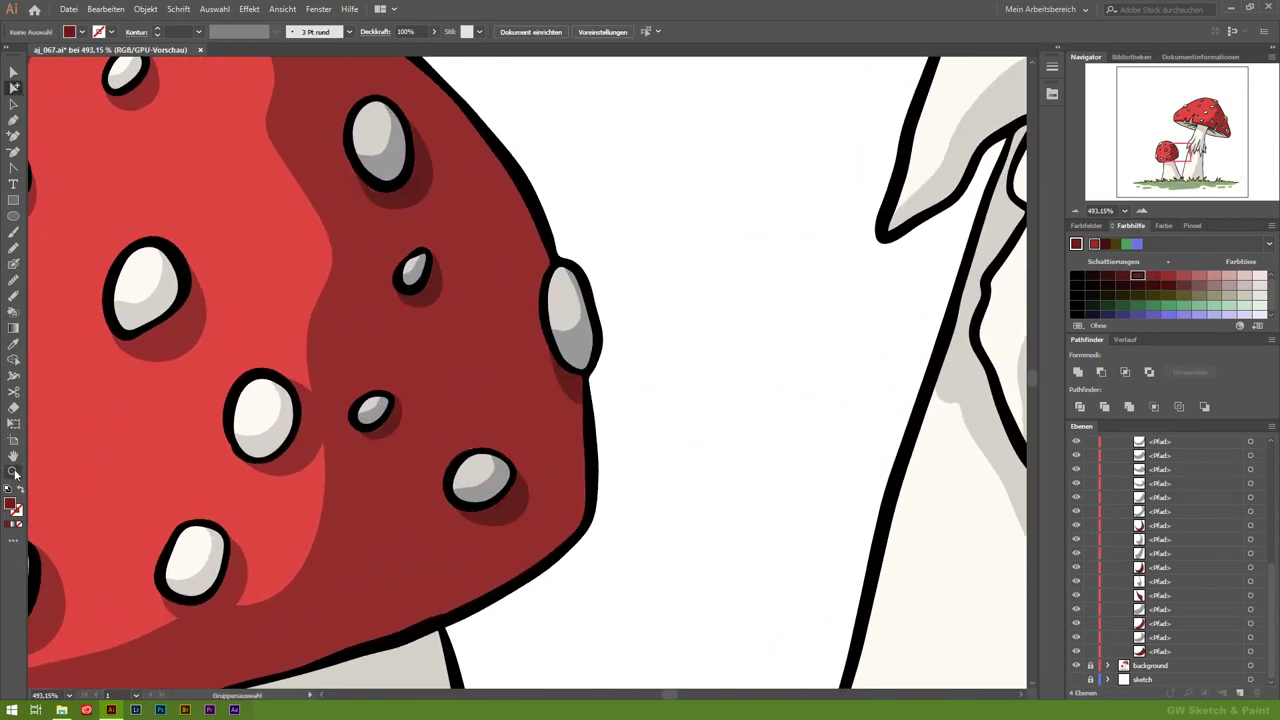
Step: Tint the large cap's spot shadows darker red, sampled from the Color Guide
left_click(16, 474)
scroll(94, 437, "down", 5)
scroll(337, 449, "up", 2)
scroll(551, 163, "up", 2)
left_click(16, 90)
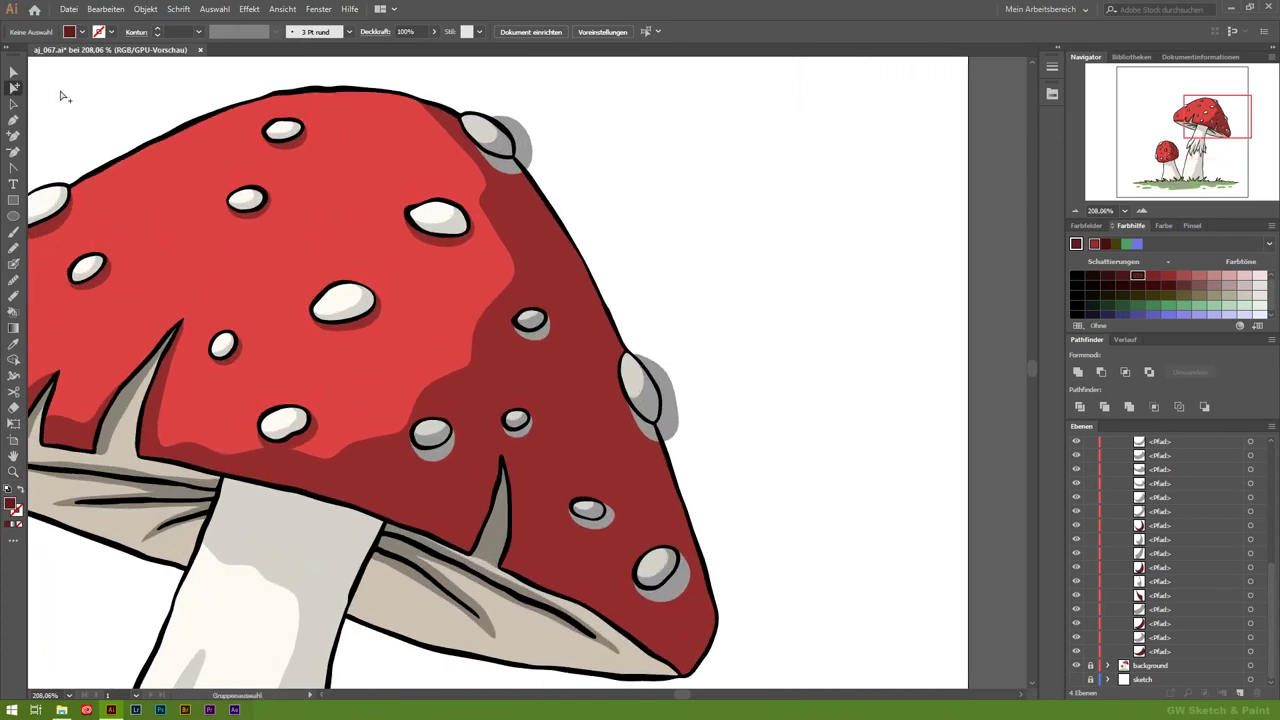
left_click(527, 137)
key("Delete")
left_click(686, 394)
key("Delete")
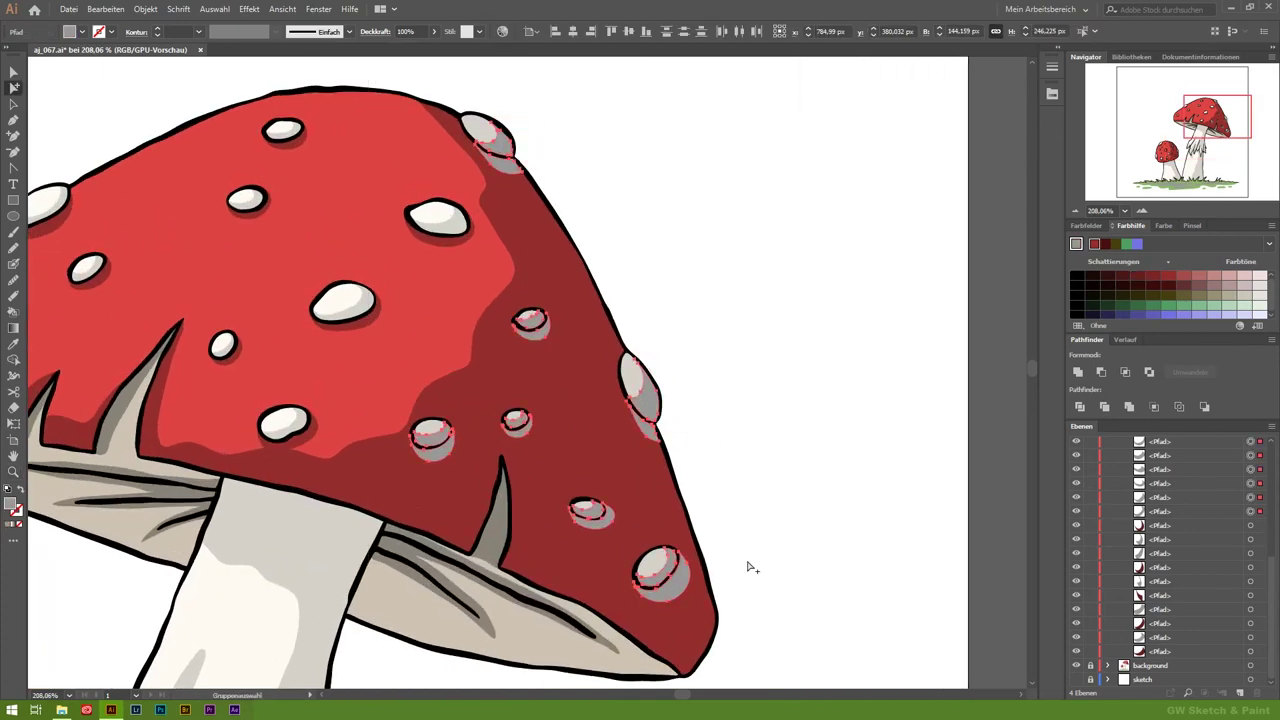
left_click(674, 598)
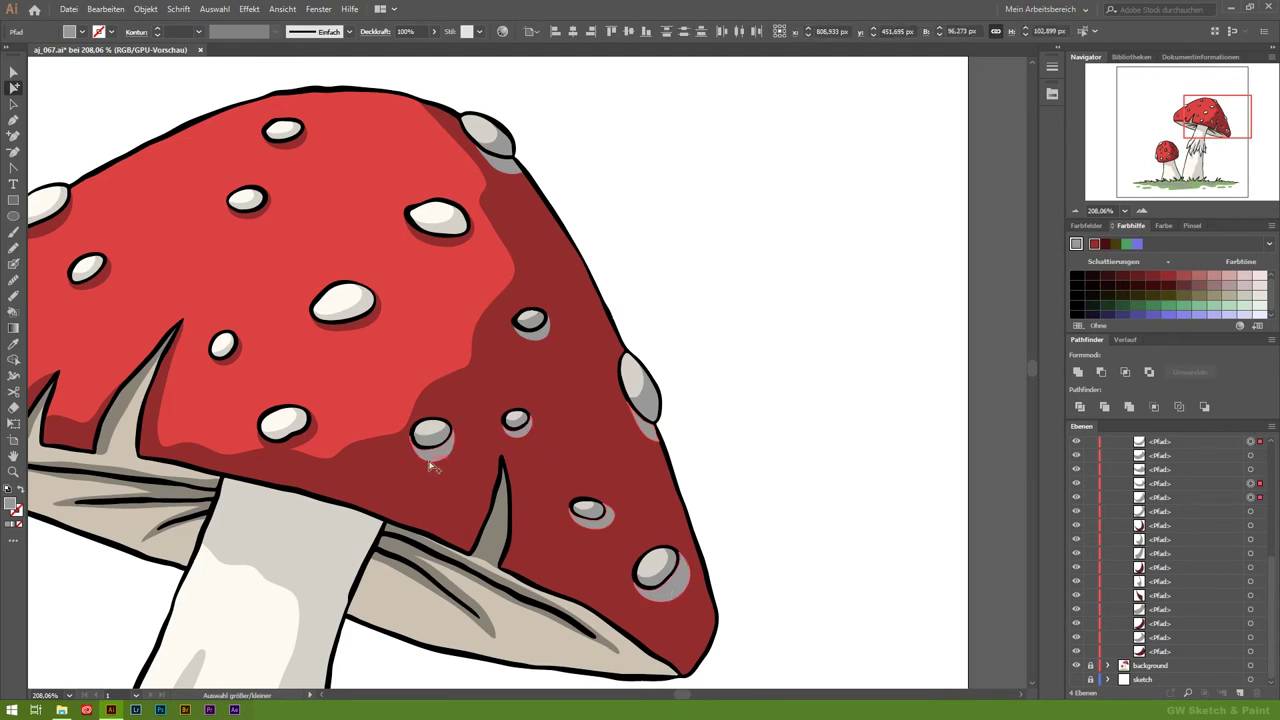
left_click(13, 343)
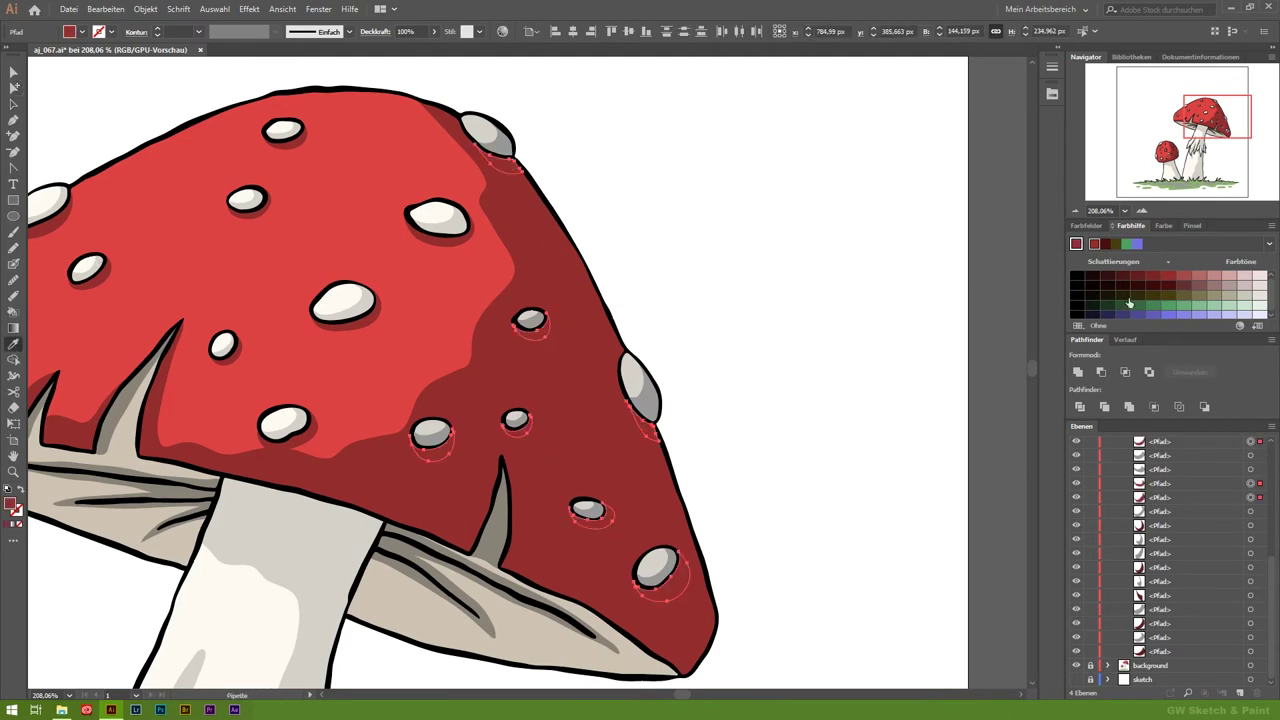
left_click(1137, 278)
Step: Group the recoloured shadow shapes
left_click(13, 471)
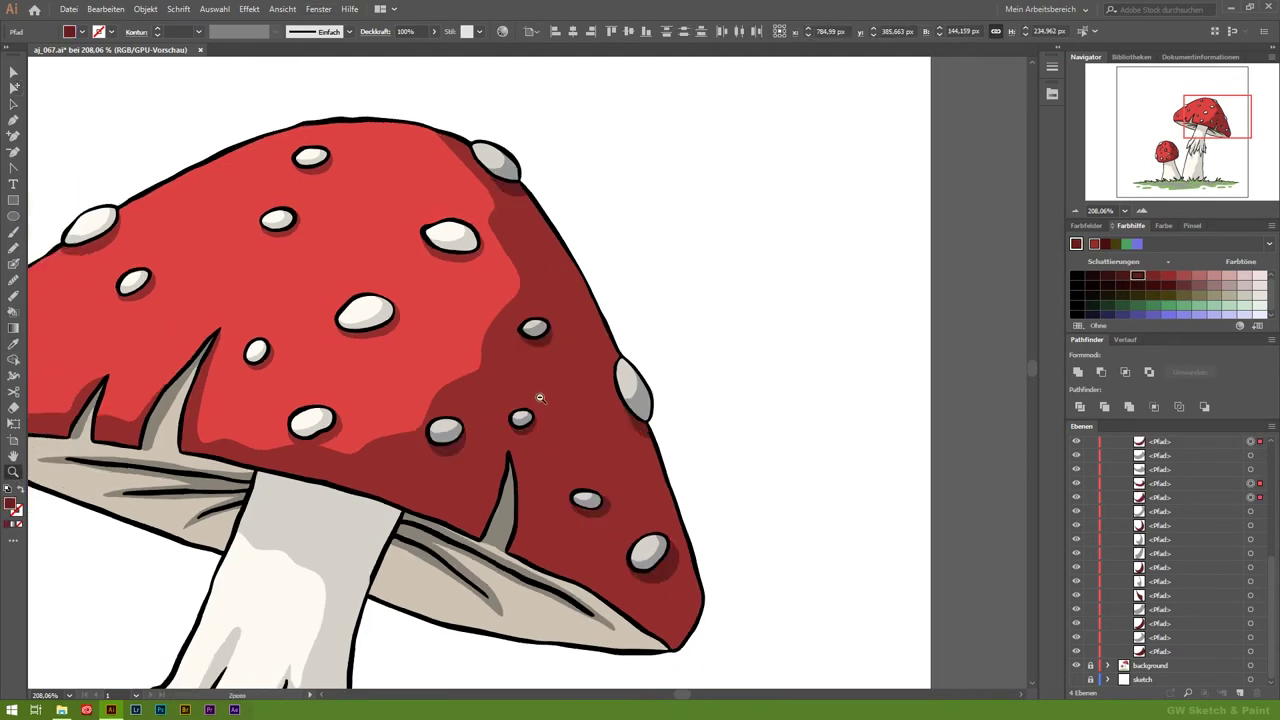
left_click_drag(520, 400, 380, 400)
left_click(214, 9)
left_click(555, 181)
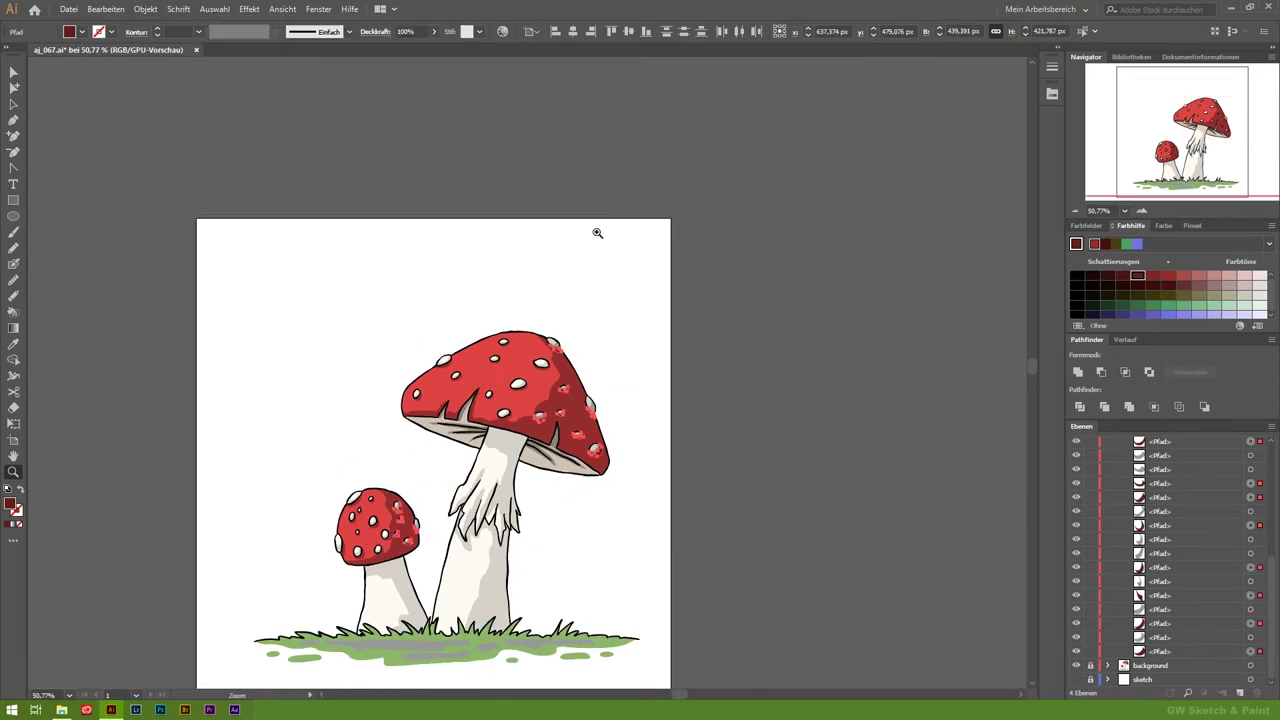
key("ctrl+g")
key("ctrl+2")
Step: Select every spot shadow sharing the dark red fill and group them
left_click_drag(565, 480, 640, 480)
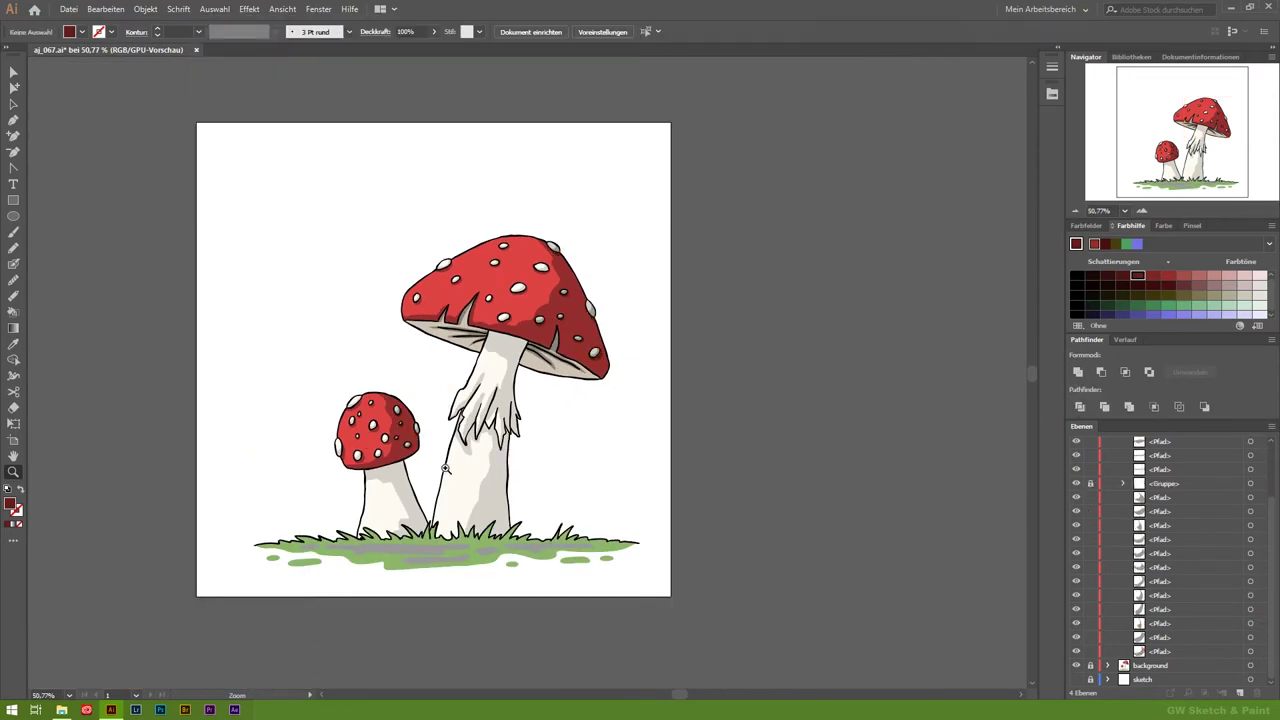
key("a")
left_click_drag(342, 87, 815, 360)
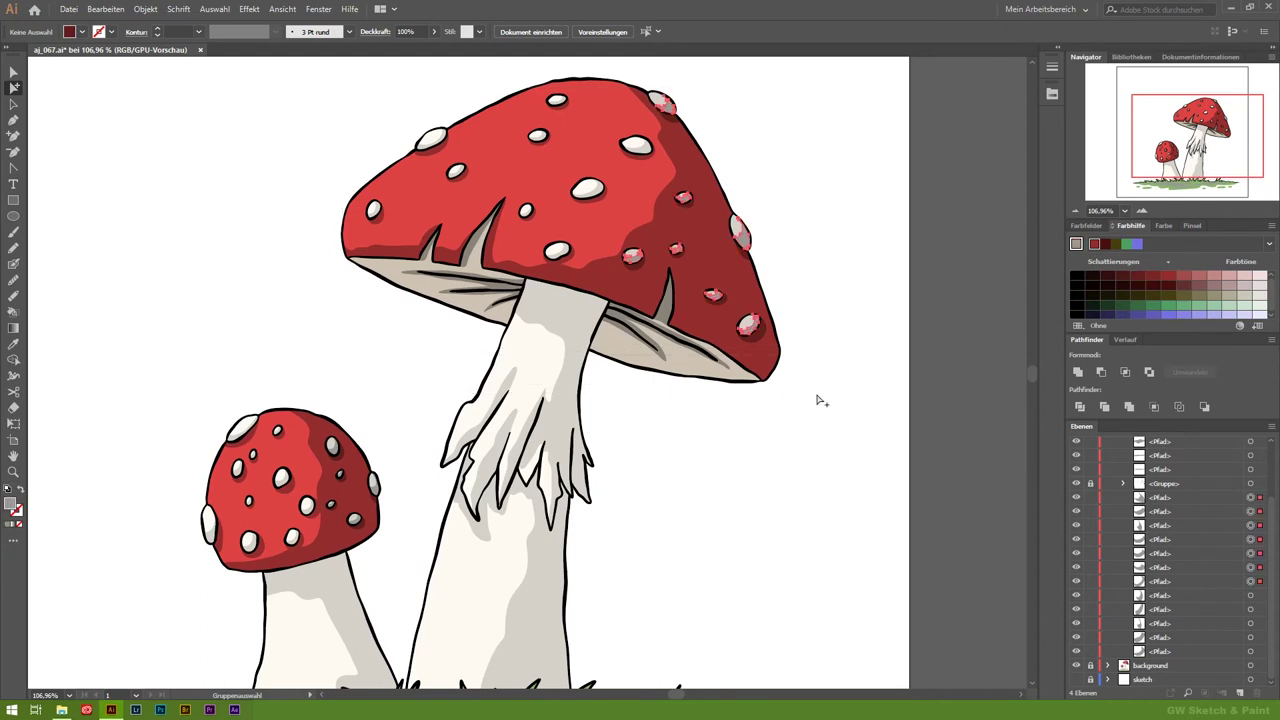
left_click(13, 471)
left_click(13, 343)
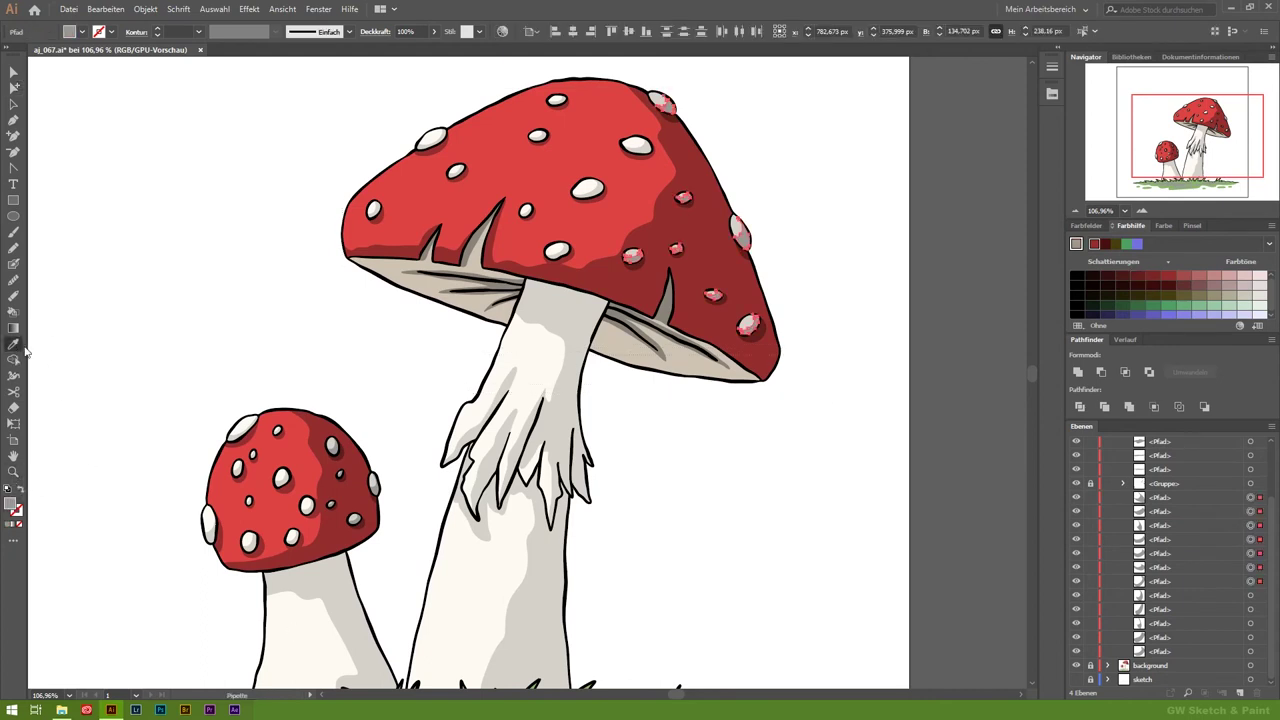
left_click_drag(168, 364, 377, 550)
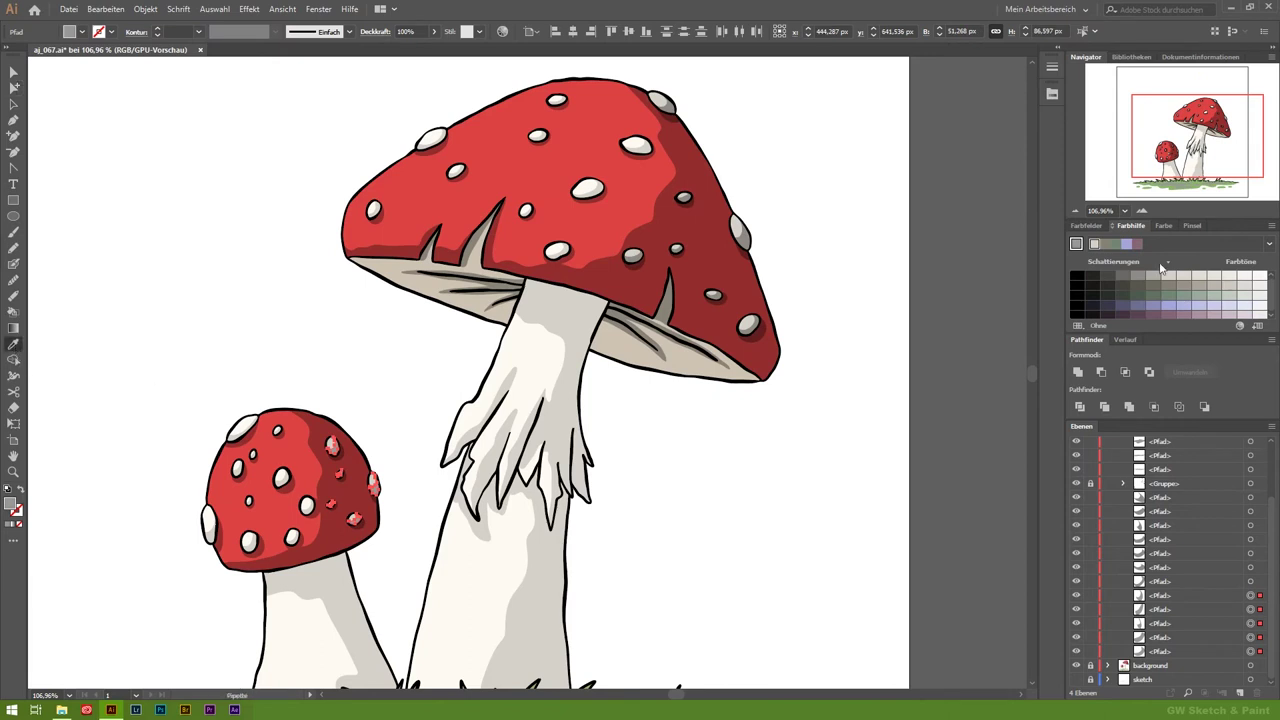
left_click(214, 9)
mouse_move(230, 136)
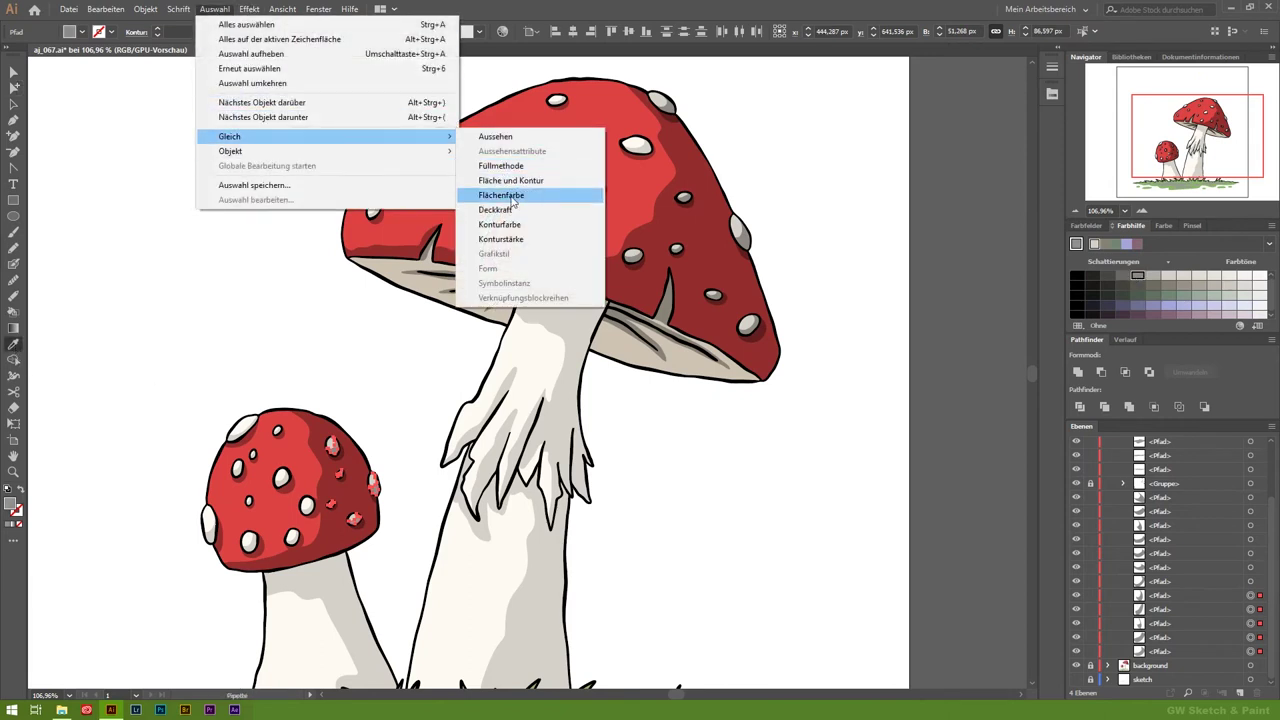
left_click(480, 174)
left_click(1079, 372)
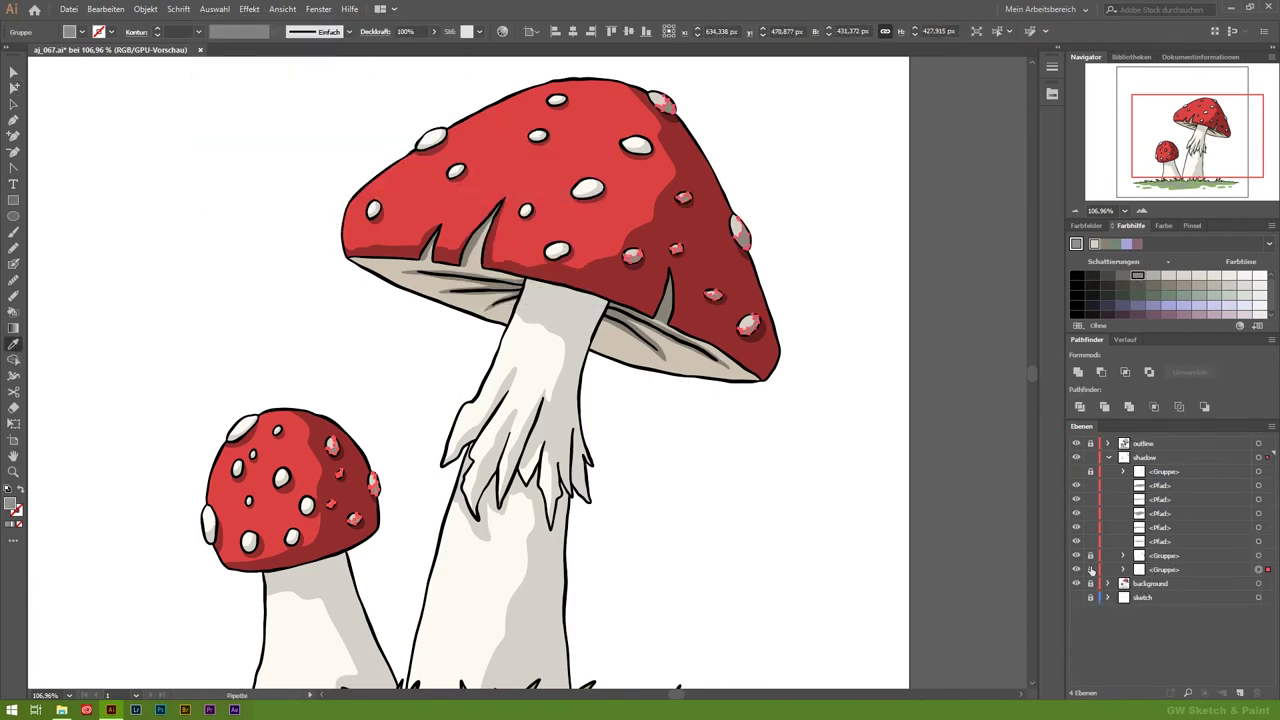
Step: Recolour the grass shadows a darker green and group them
key("a")
scroll(677, 463, "down", 3)
scroll(677, 463, "down", 2)
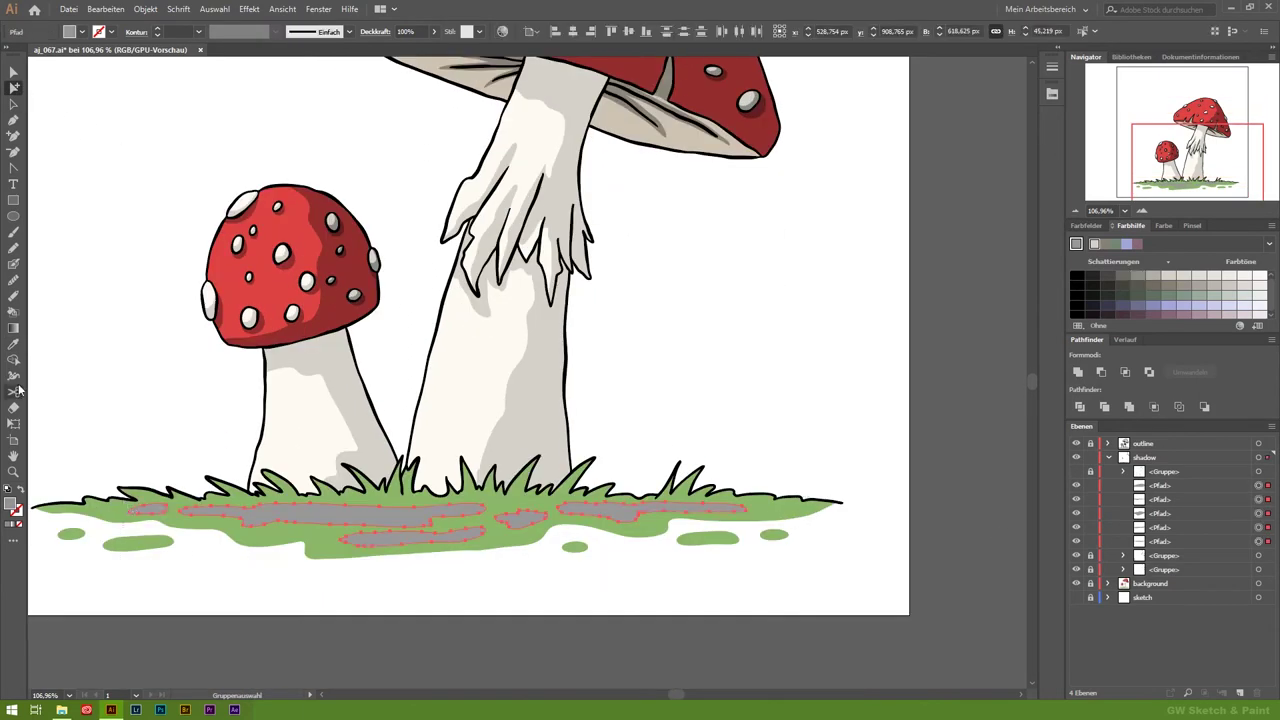
left_click(13, 344)
left_click(279, 530)
left_click(1153, 276)
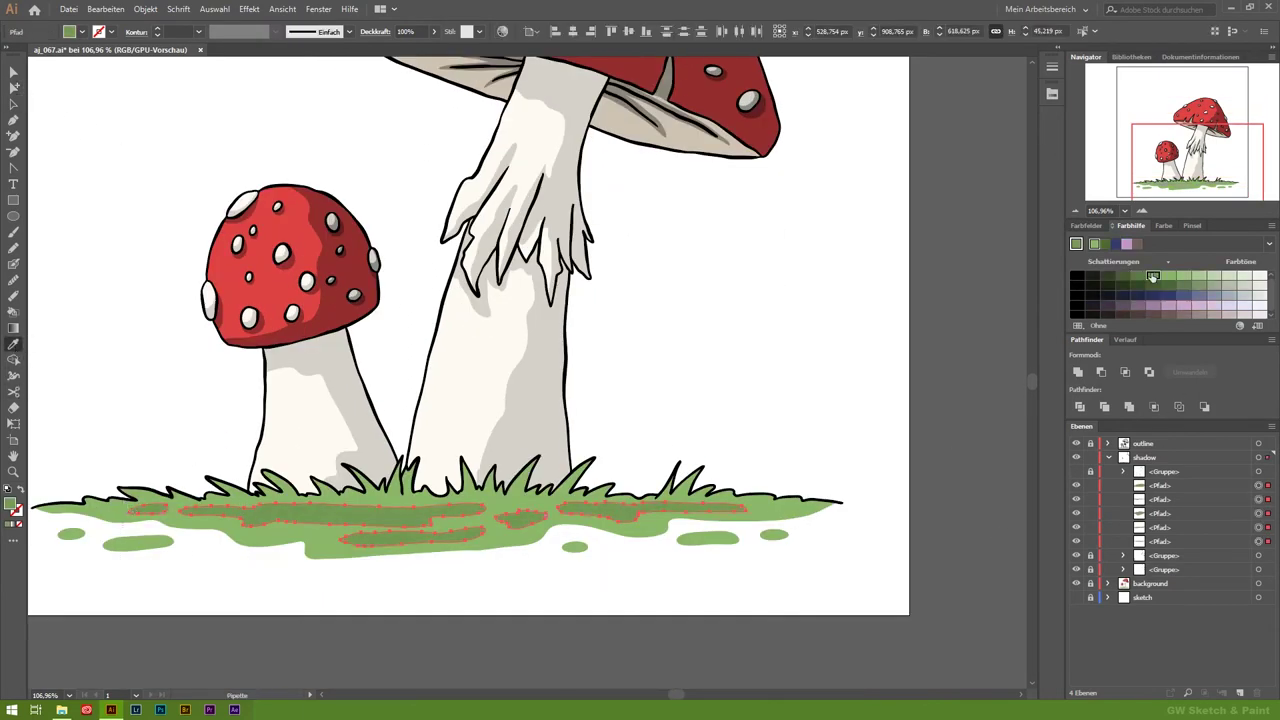
left_click(1079, 372)
Step: Merge the four shadow groups into one group in the shadow layer
left_click_drag(1090, 485, 1092, 508)
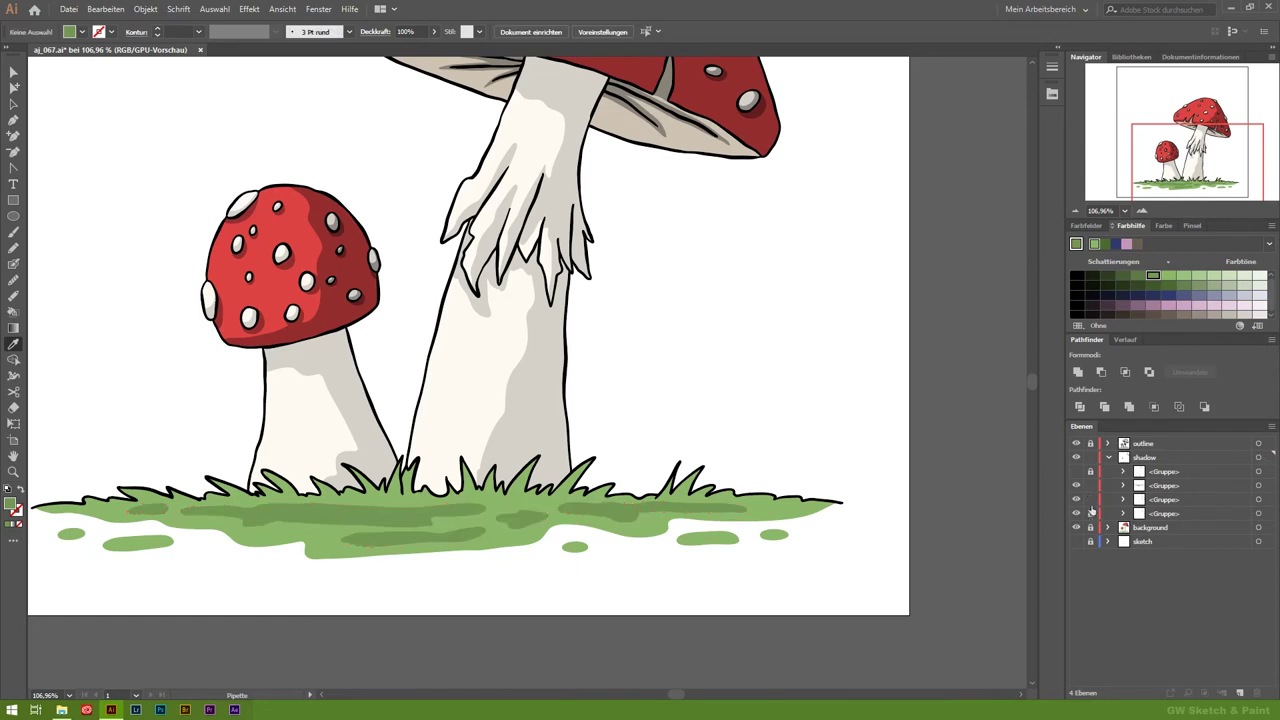
left_click(1139, 501, "shift")
key("ctrl+g")
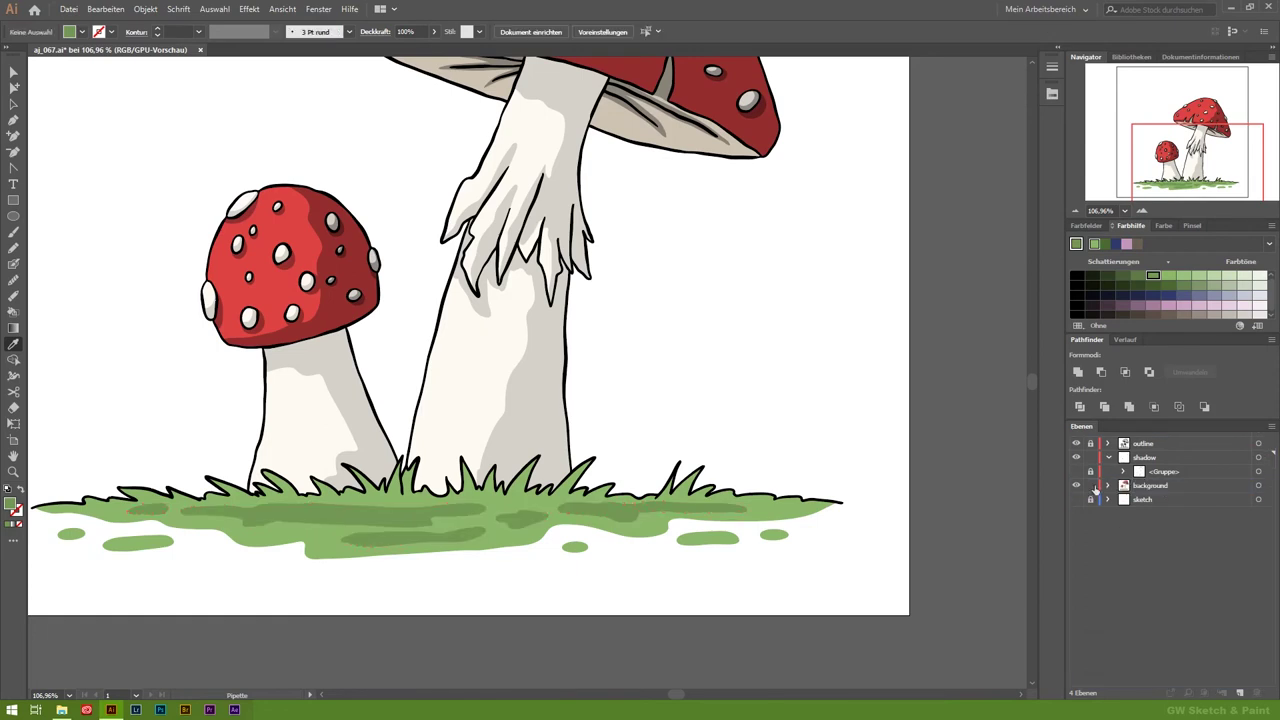
left_click(1076, 471)
Step: Delete the outline sublayer under the shadow layer
left_click(1150, 458, "alt")
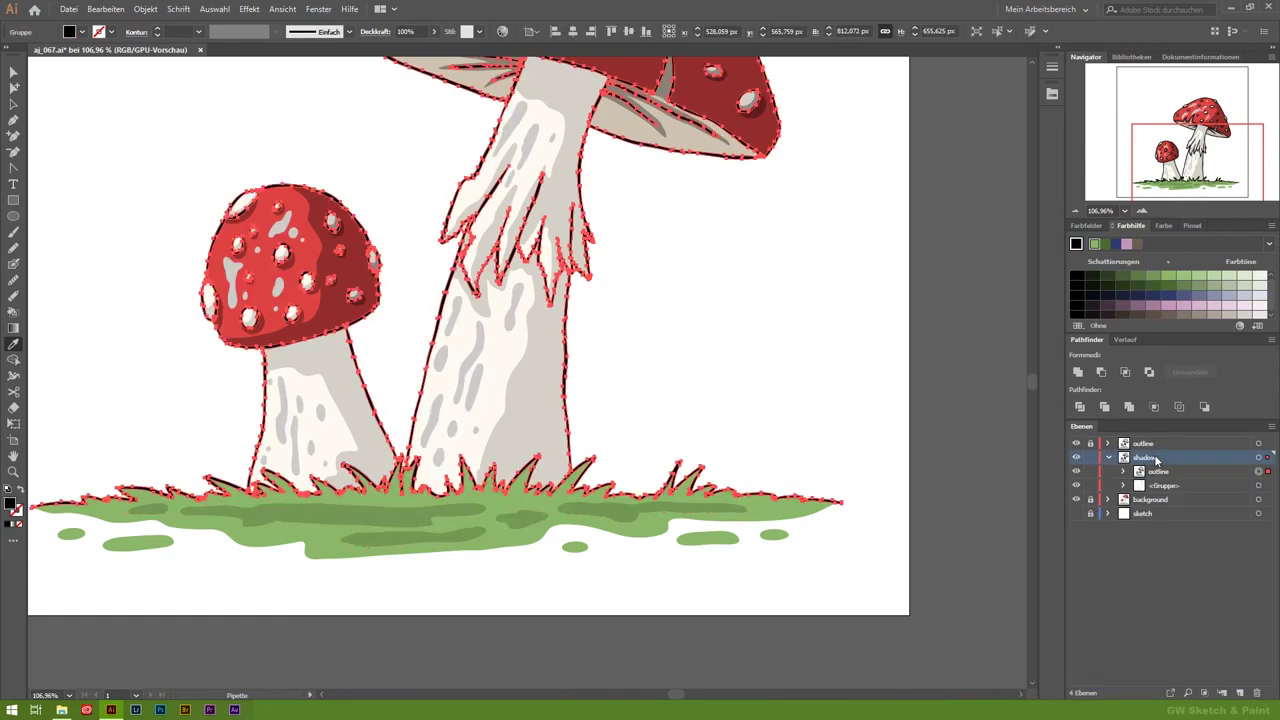
scroll(726, 366, "up", 3)
scroll(726, 366, "up", 2)
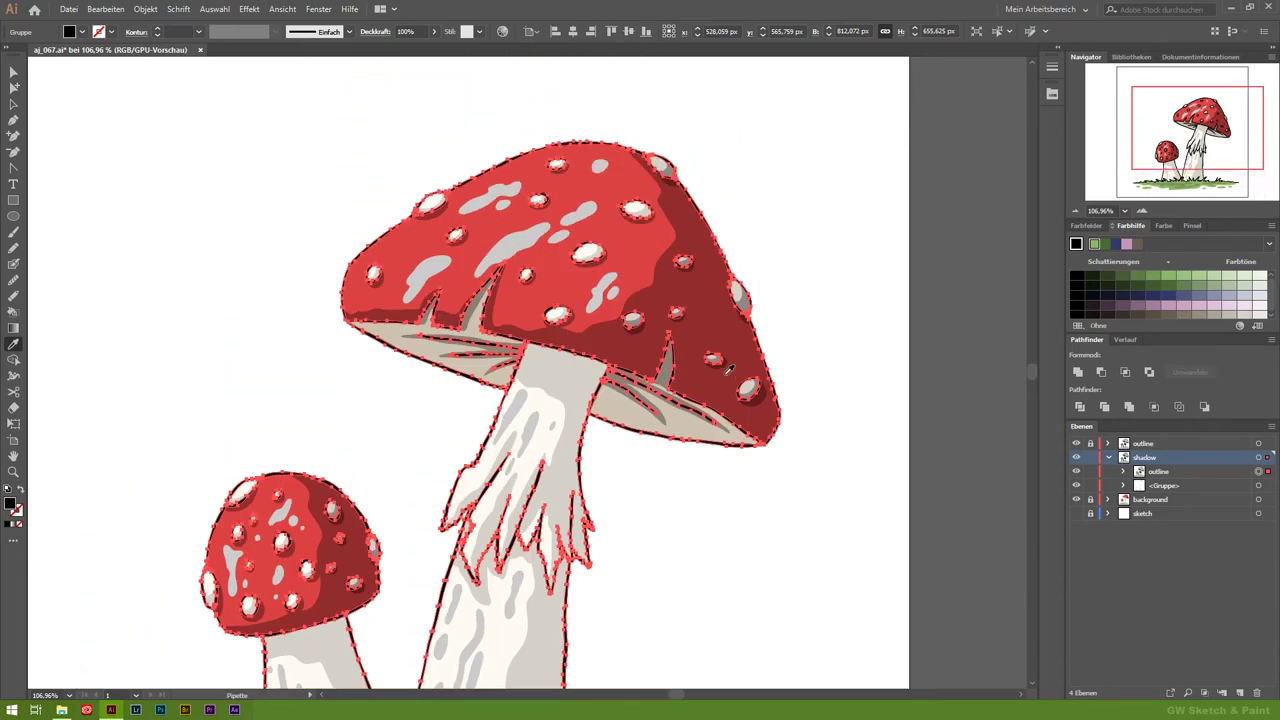
scroll(724, 377, "down", 2)
left_click(1076, 471)
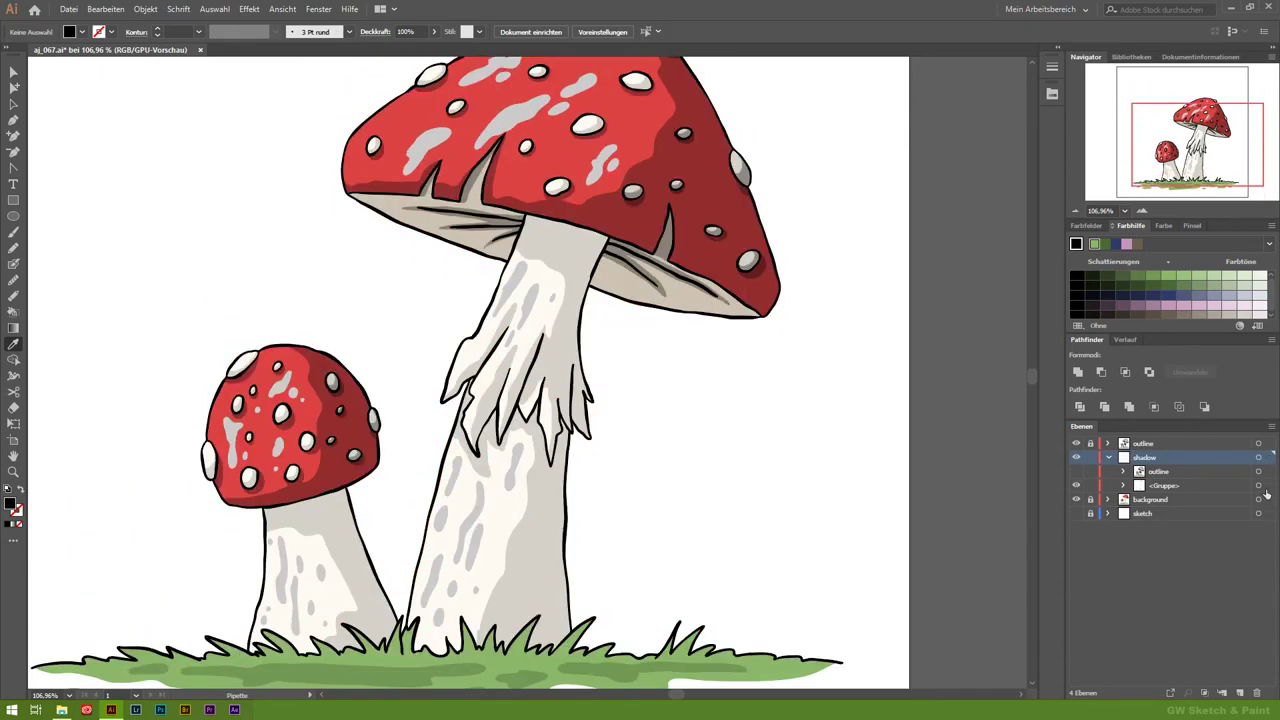
left_click(1158, 471)
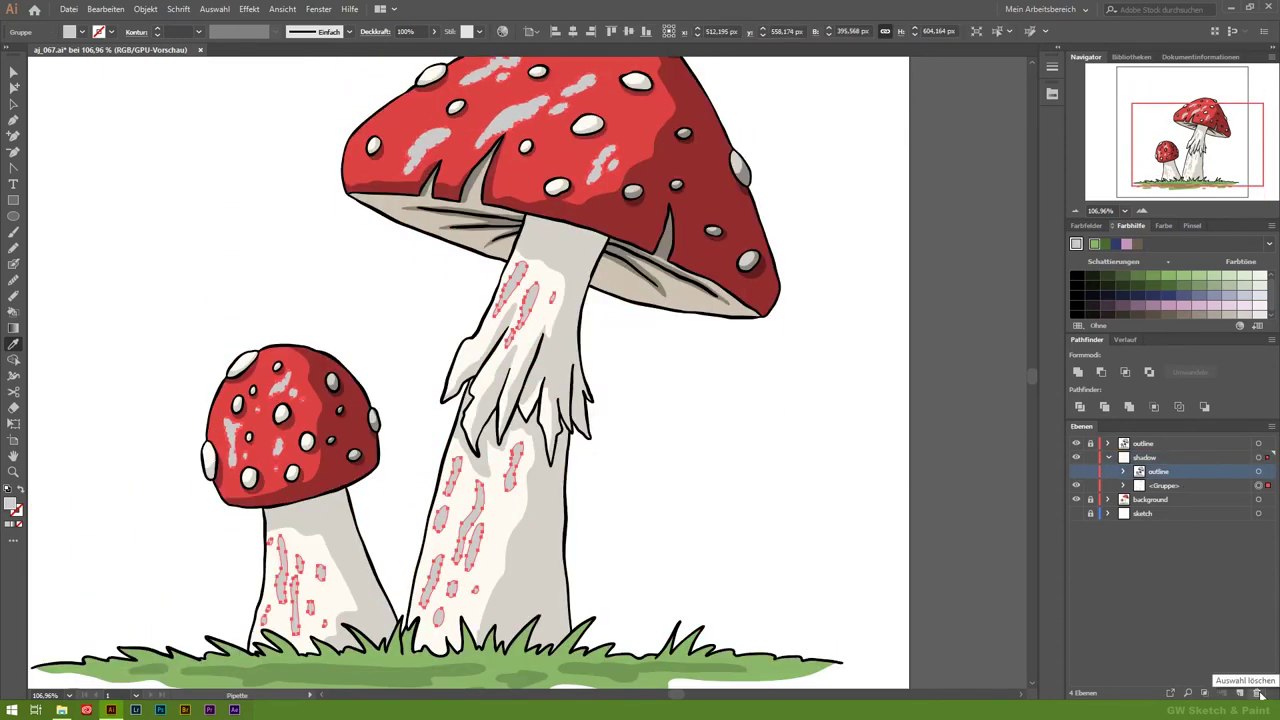
left_click(1260, 693)
key("a")
Step: Ungroup the shadow shapes into separate paths
scroll(318, 259, "up", 2)
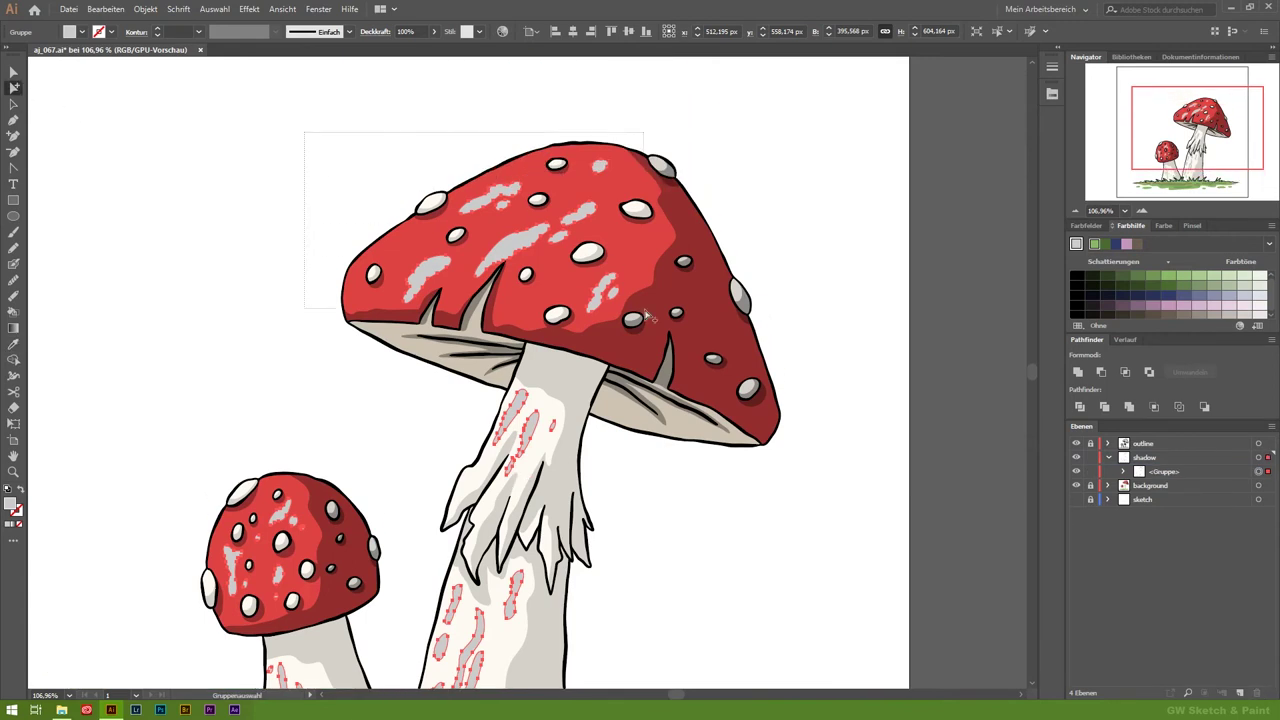
left_click_drag(305, 139, 645, 312)
left_click(1266, 461)
key("ctrl+shift+g")
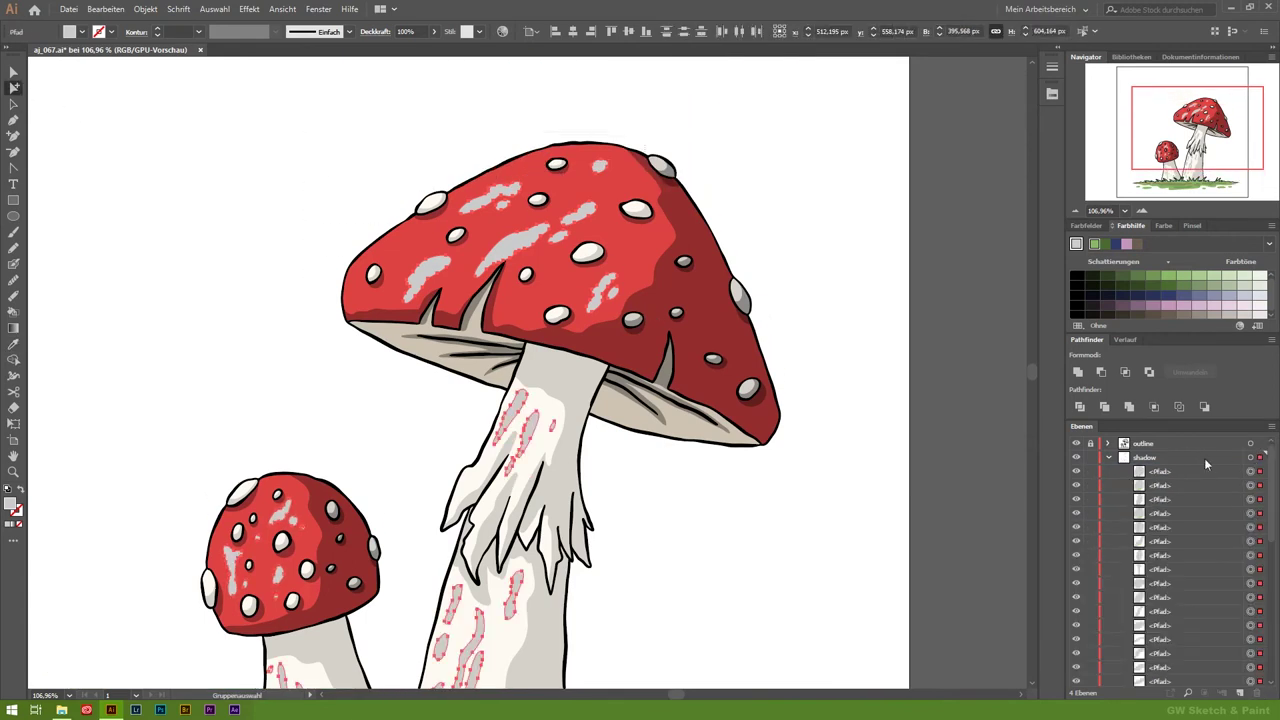
left_click(340, 390)
Step: Recolour the grey cap spots a darker red and group them
left_click_drag(274, 151, 664, 264)
scroll(229, 297, "down", 1)
left_click_drag(175, 318, 350, 520)
left_click(13, 345)
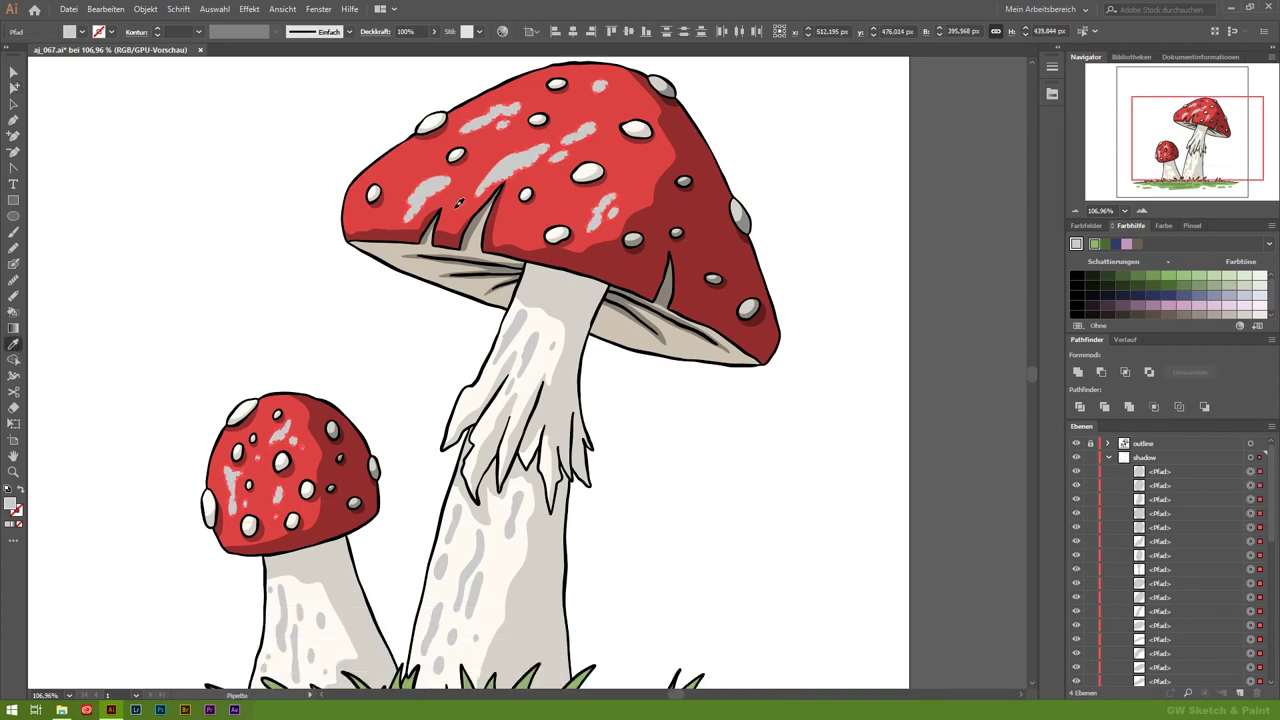
left_click(459, 203)
left_click(1152, 277)
key("ctrl+g")
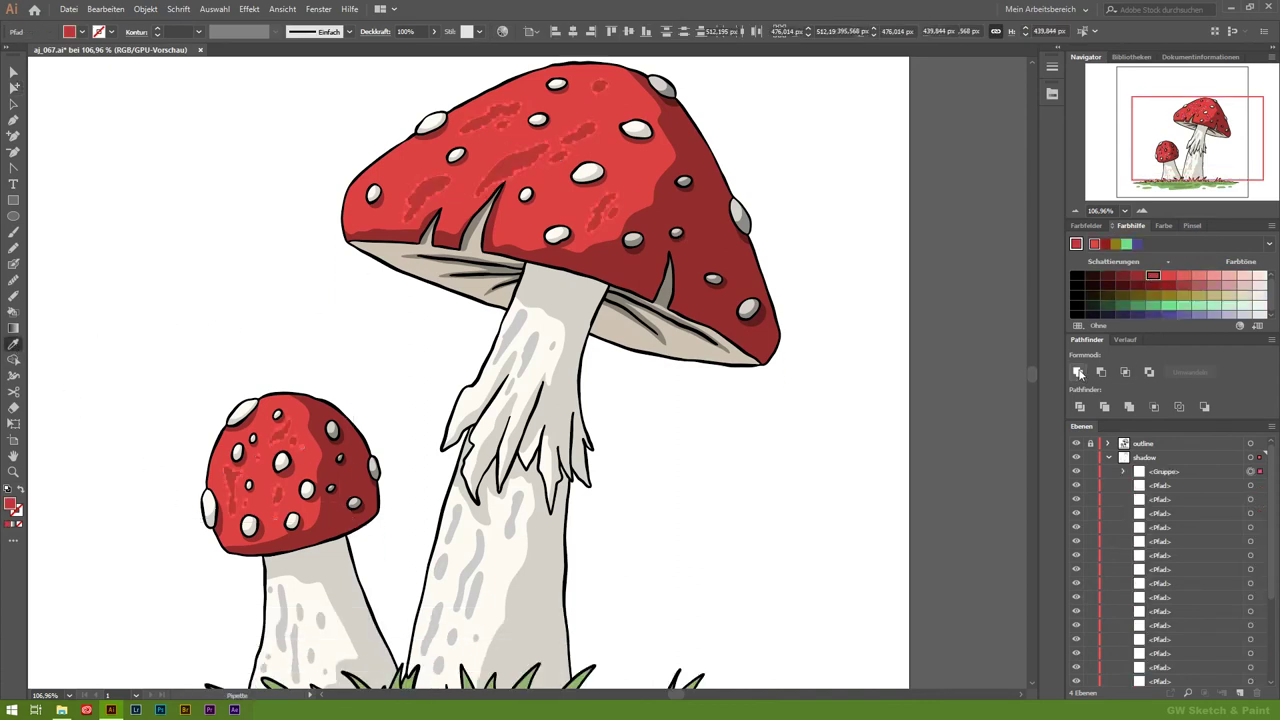
key("ctrl+shift+a")
key("ctrl+0")
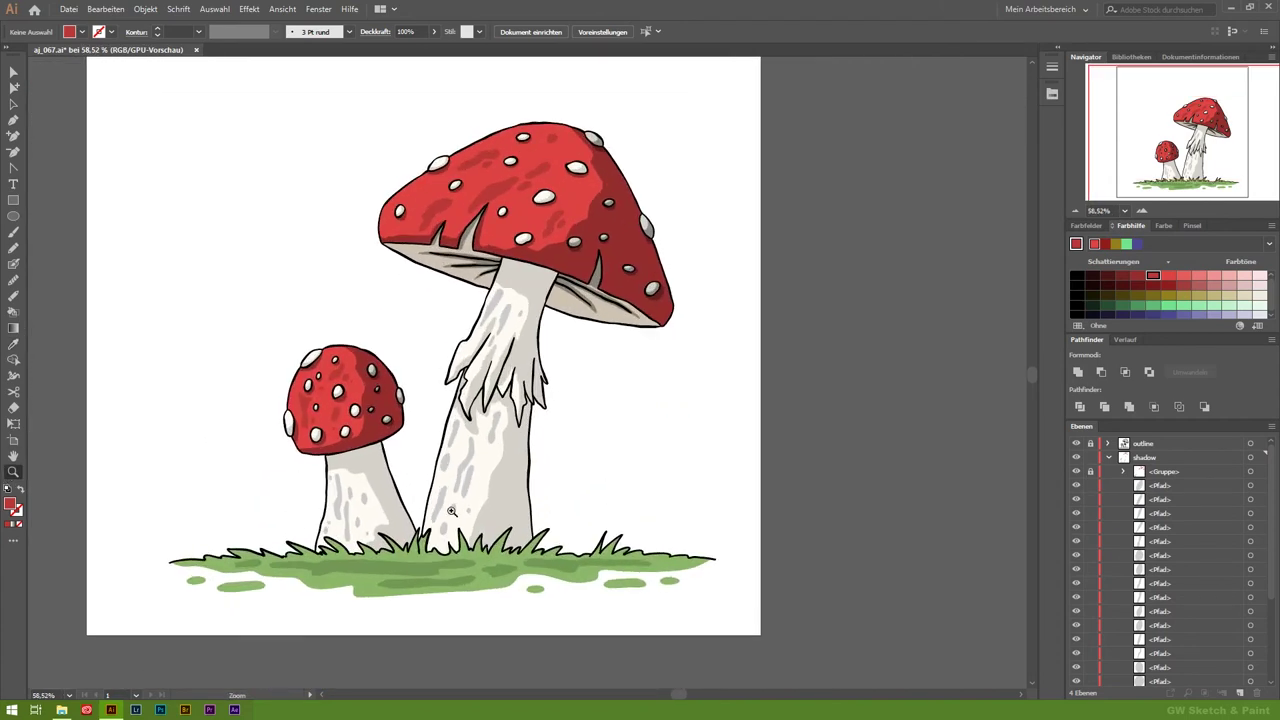
Step: Group the spots on both stems and give them a grey fill
left_click(14, 87)
mouse_move(154, 286)
left_mouse_down()
mouse_move(455, 515)
mouse_move(478, 560)
left_mouse_up()
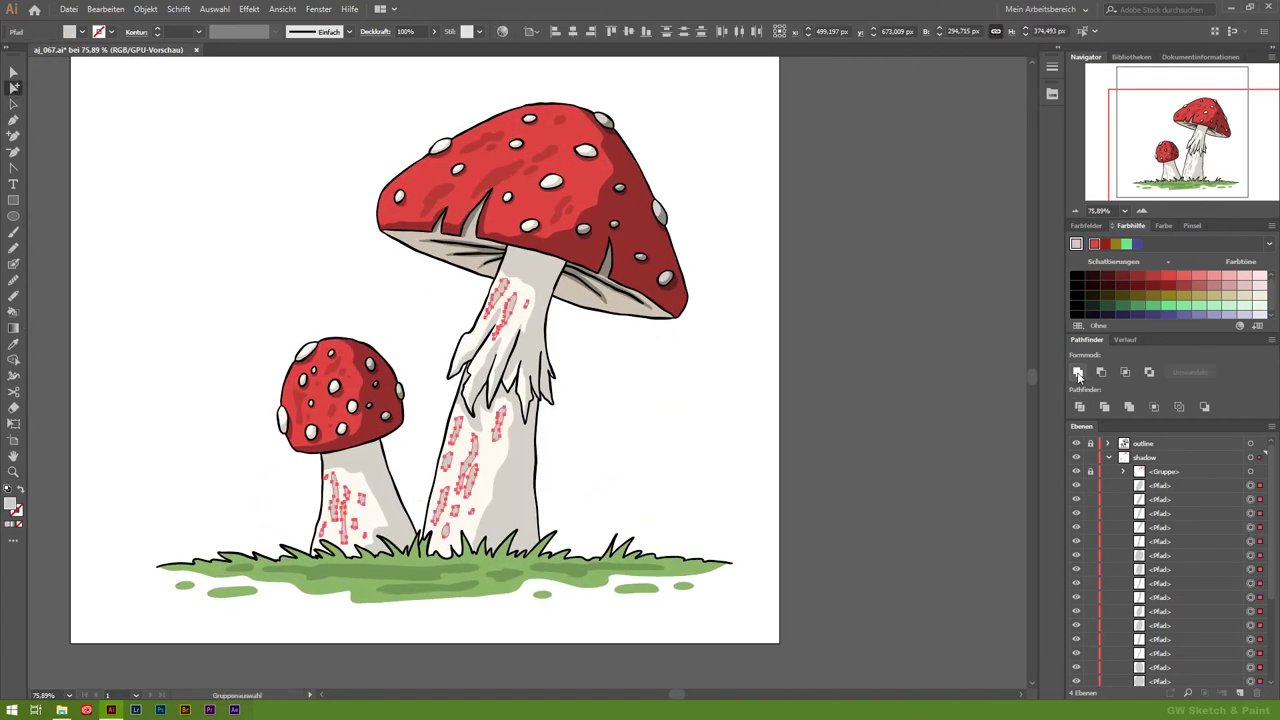
key("ctrl+g")
key("z")
left_click(369, 571)
key("i")
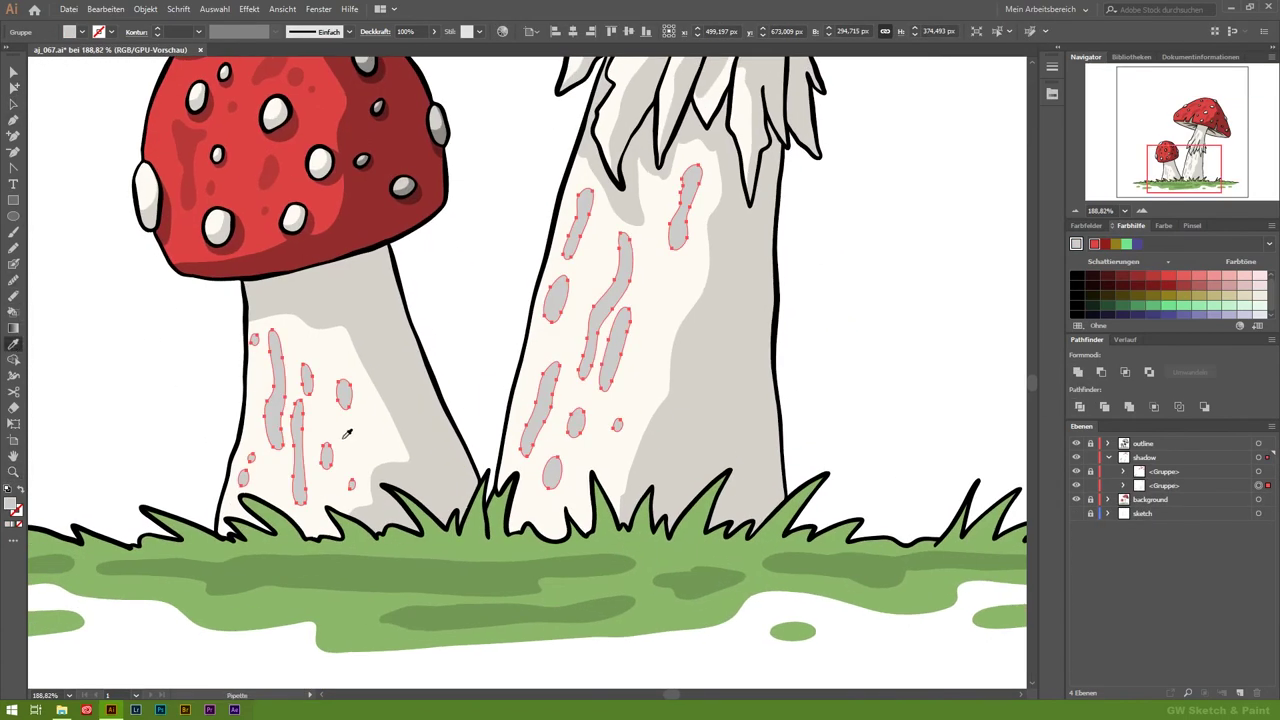
left_click(334, 536)
left_click(1153, 276)
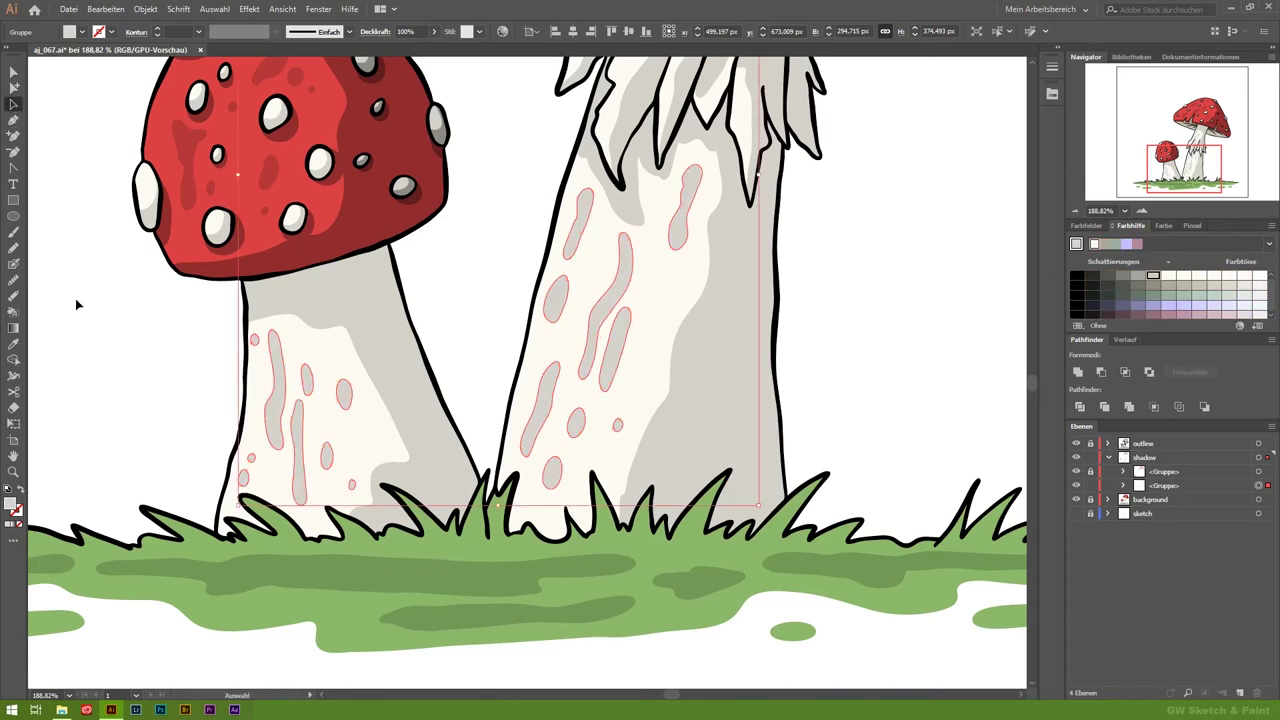
key("ctrl+shift+a")
key("z")
mouse_move(502, 452)
left_mouse_down()
mouse_move(387, 428)
mouse_move(520, 430)
mouse_move(521, 445)
left_mouse_up()
Step: Reposition several spots and the upper highlight on the two stems
left_click(14, 88)
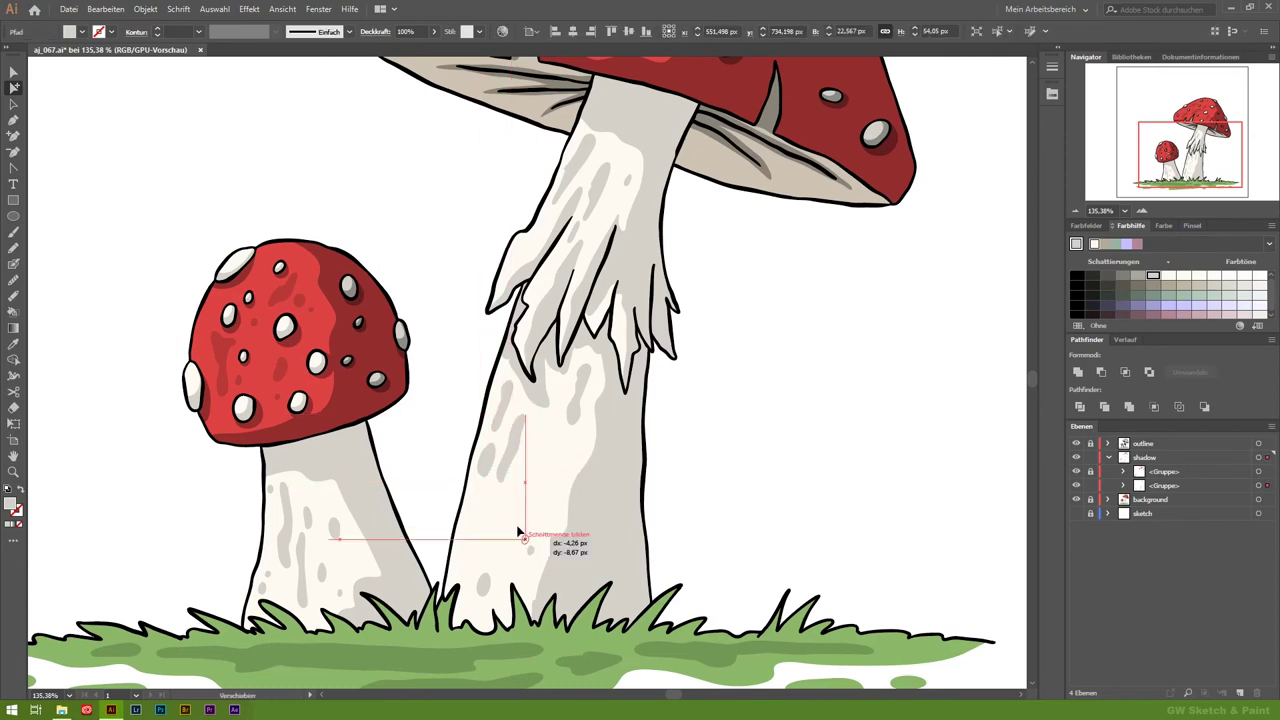
left_click_drag(490, 585, 472, 592)
left_click_drag(567, 236, 545, 246)
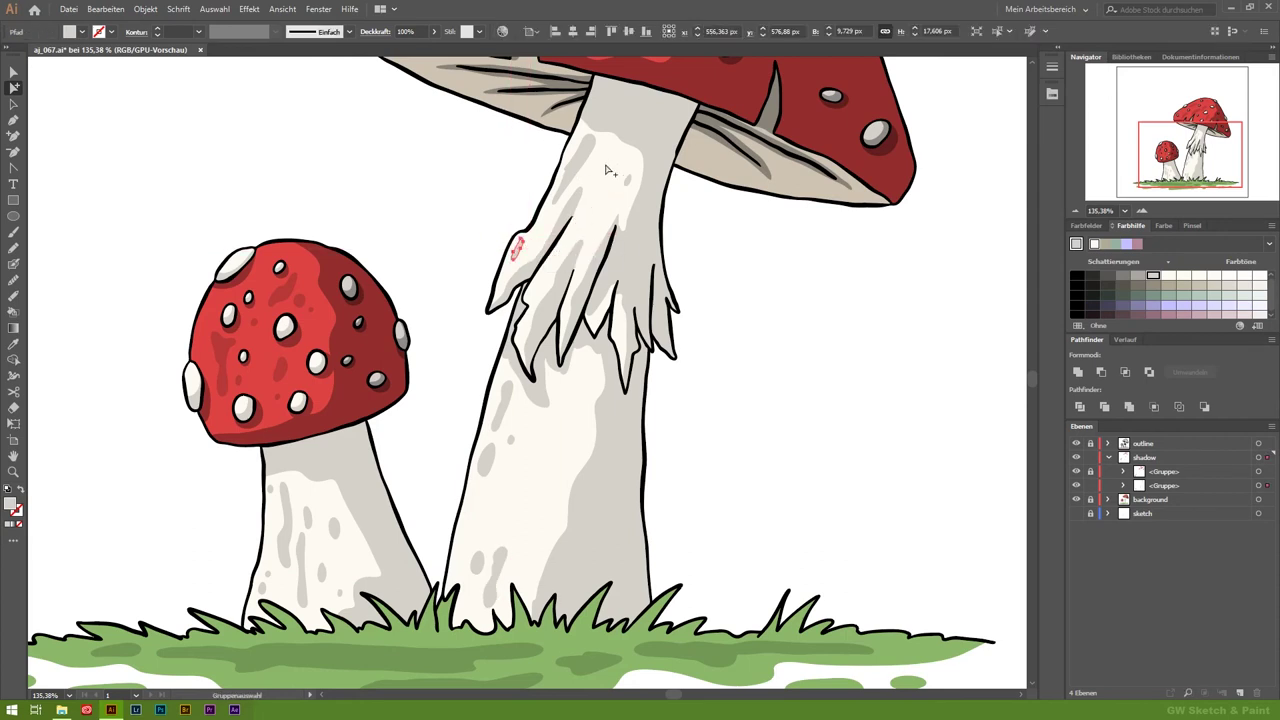
left_click_drag(600, 195, 590, 174)
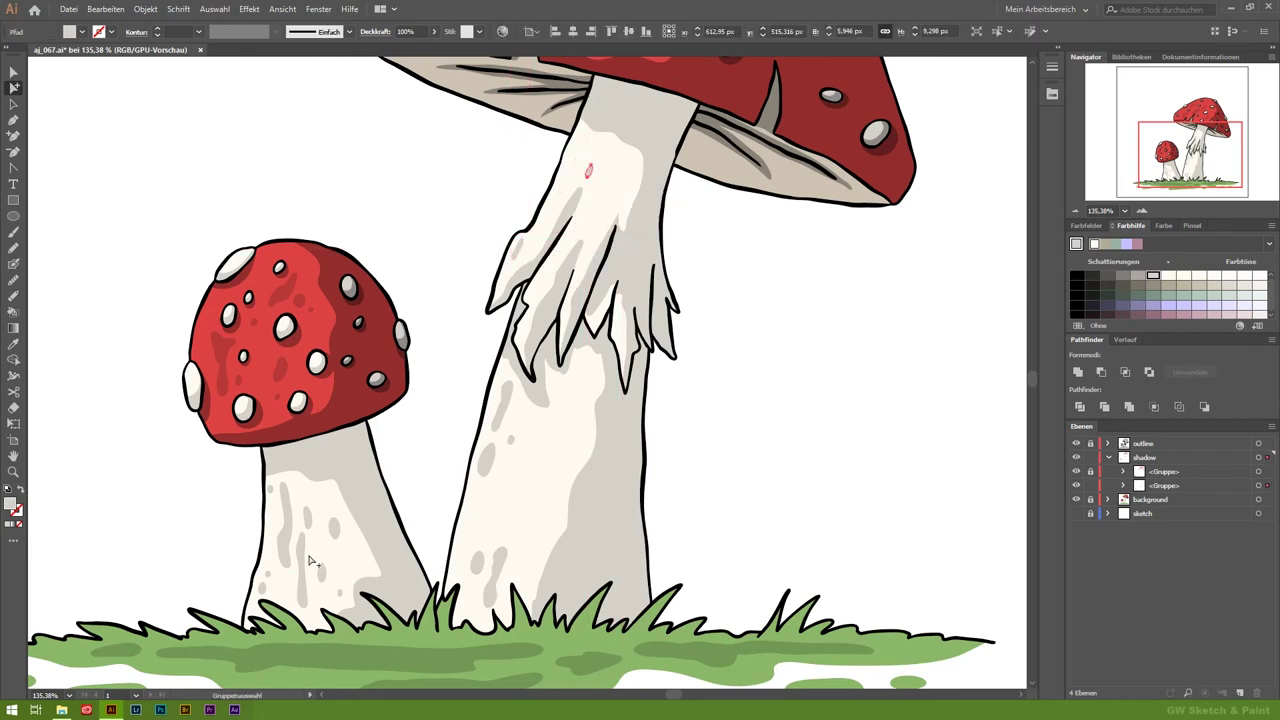
mouse_move(312, 520)
left_mouse_down()
mouse_move(320, 545)
mouse_move(279, 590)
left_mouse_up()
left_click(675, 502)
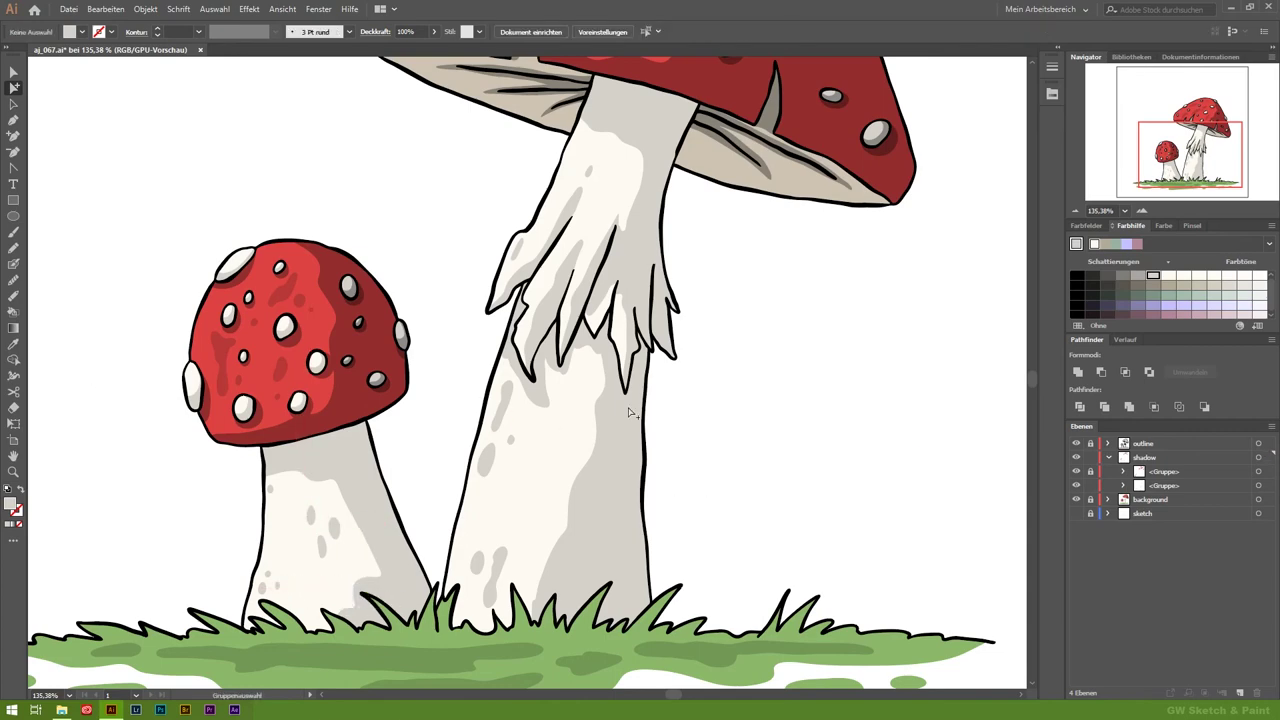
Step: Move a dark-red spot on the small cap, then view the whole drawing
scroll(640, 408, "up", 3)
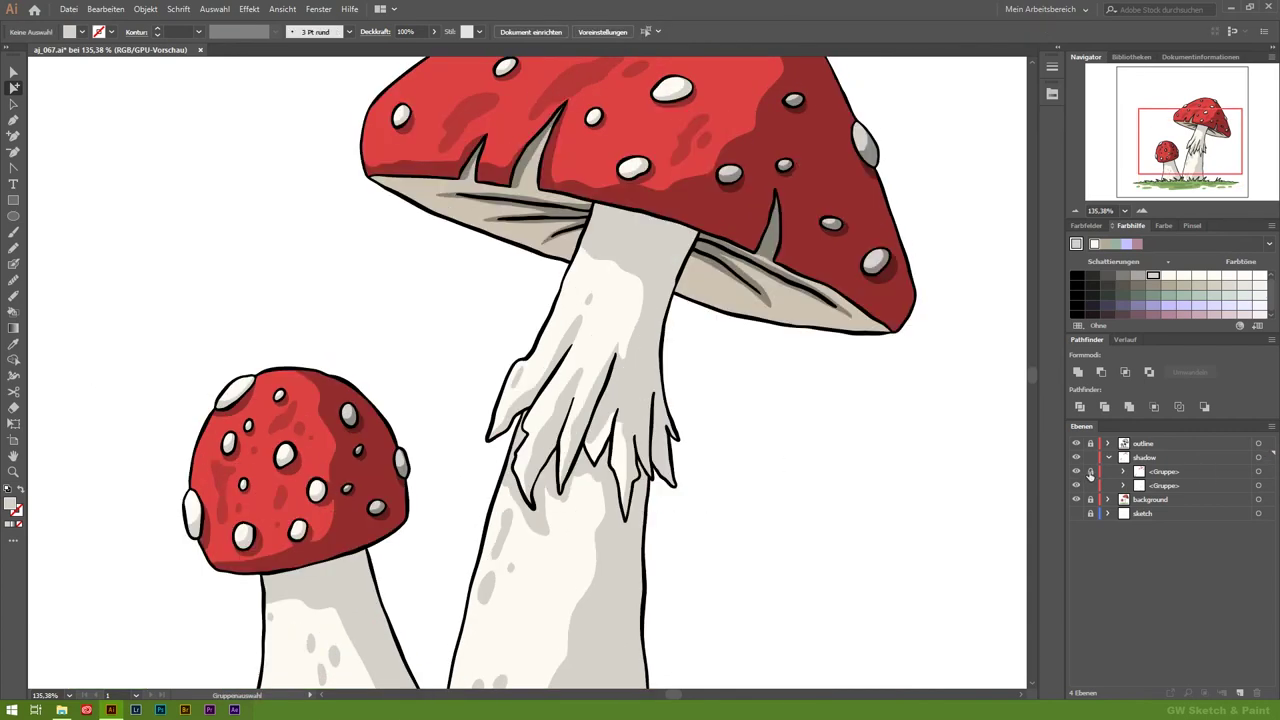
left_click_drag(285, 412, 259, 495)
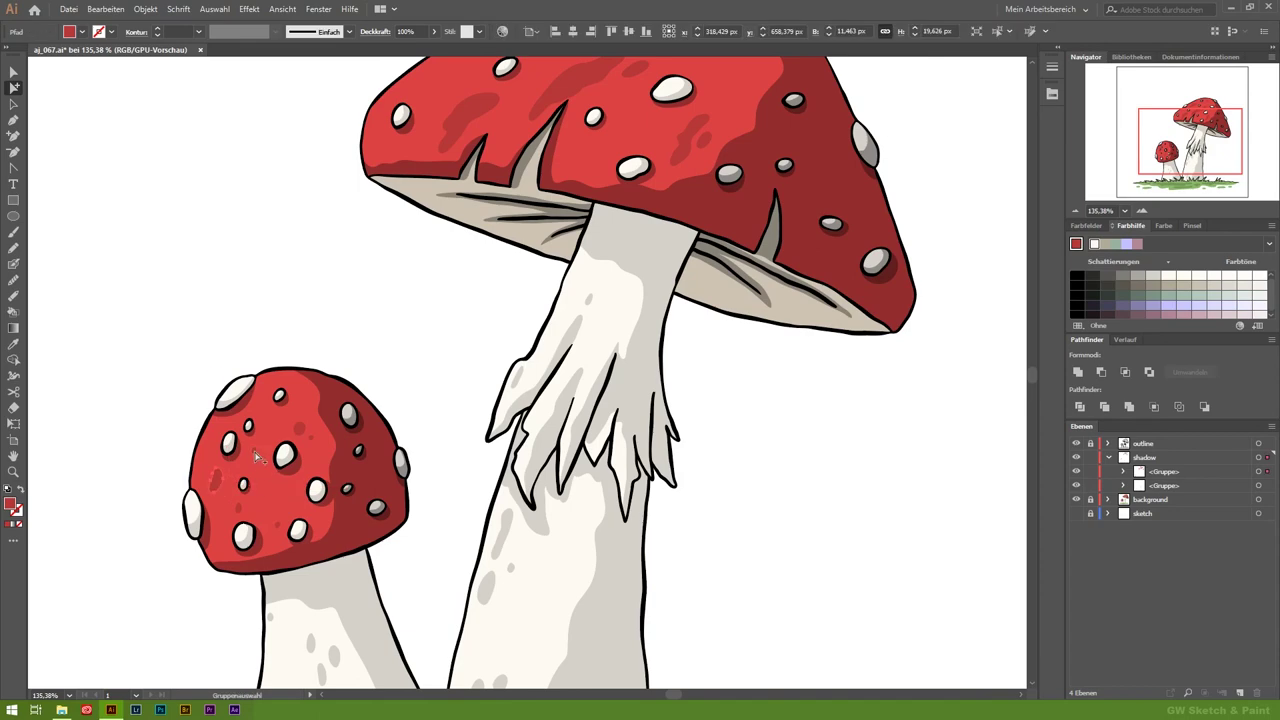
scroll(616, 308, "up", 5)
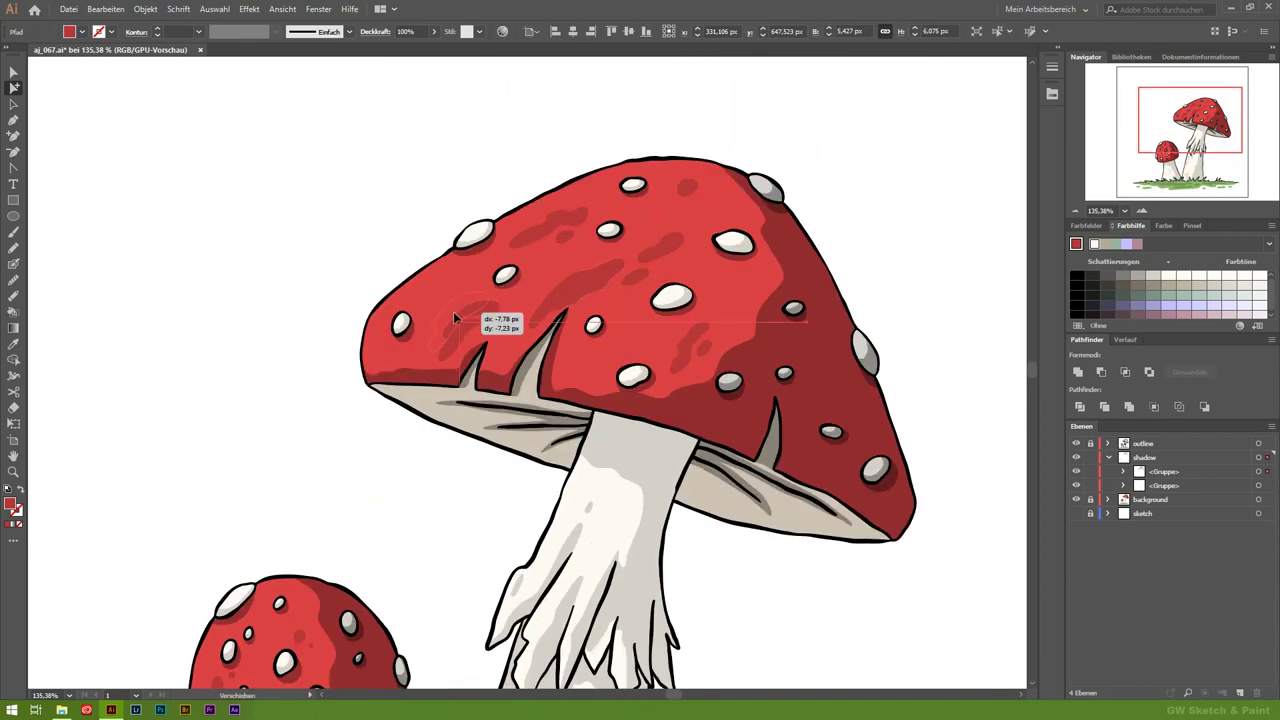
key("ctrl+shift+a")
key("z")
left_click(382, 434, "alt")
left_click(382, 434, "alt")
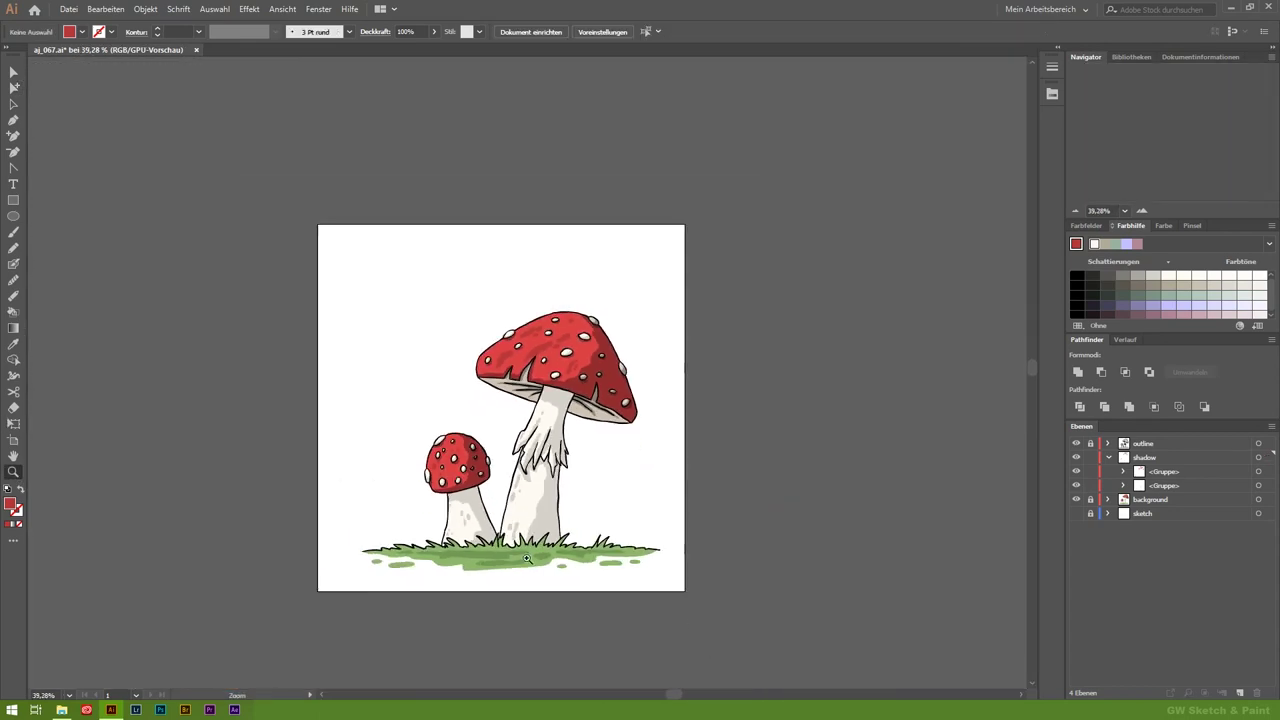
Step: Load the Landschaft swatch library with the background layer expanded
left_click(653, 438)
double_click(12, 455)
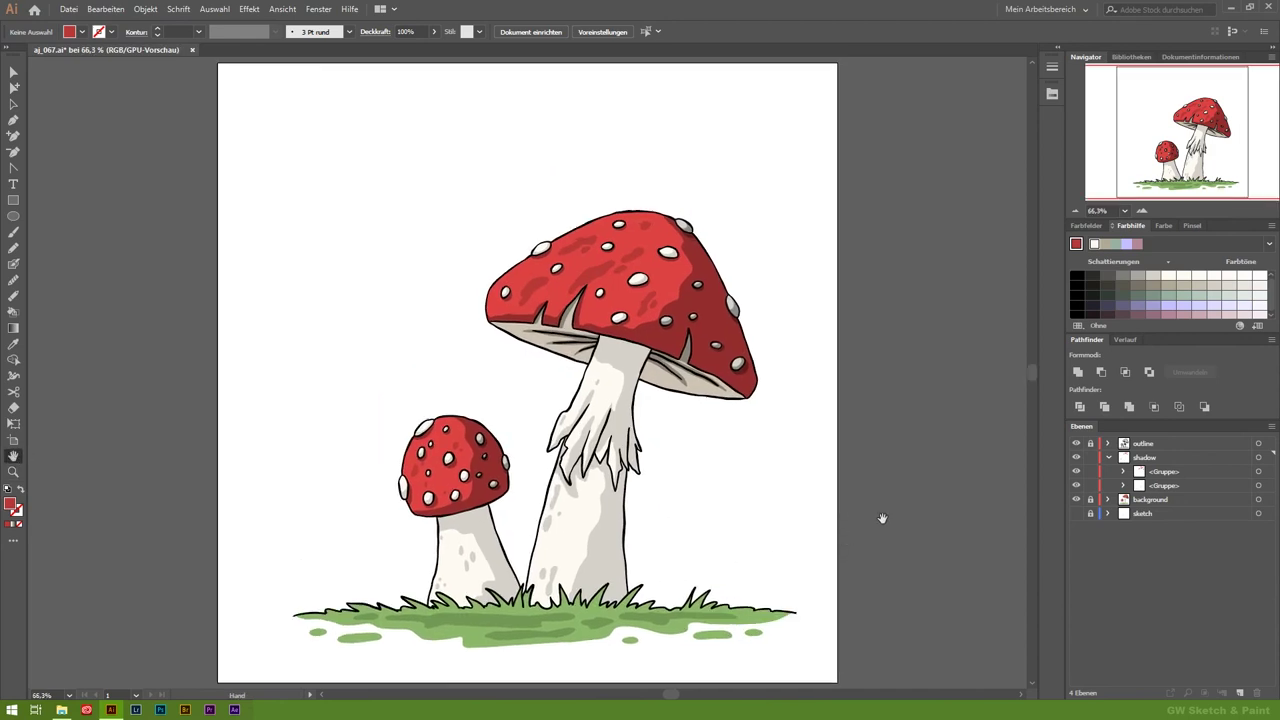
left_click(1107, 499)
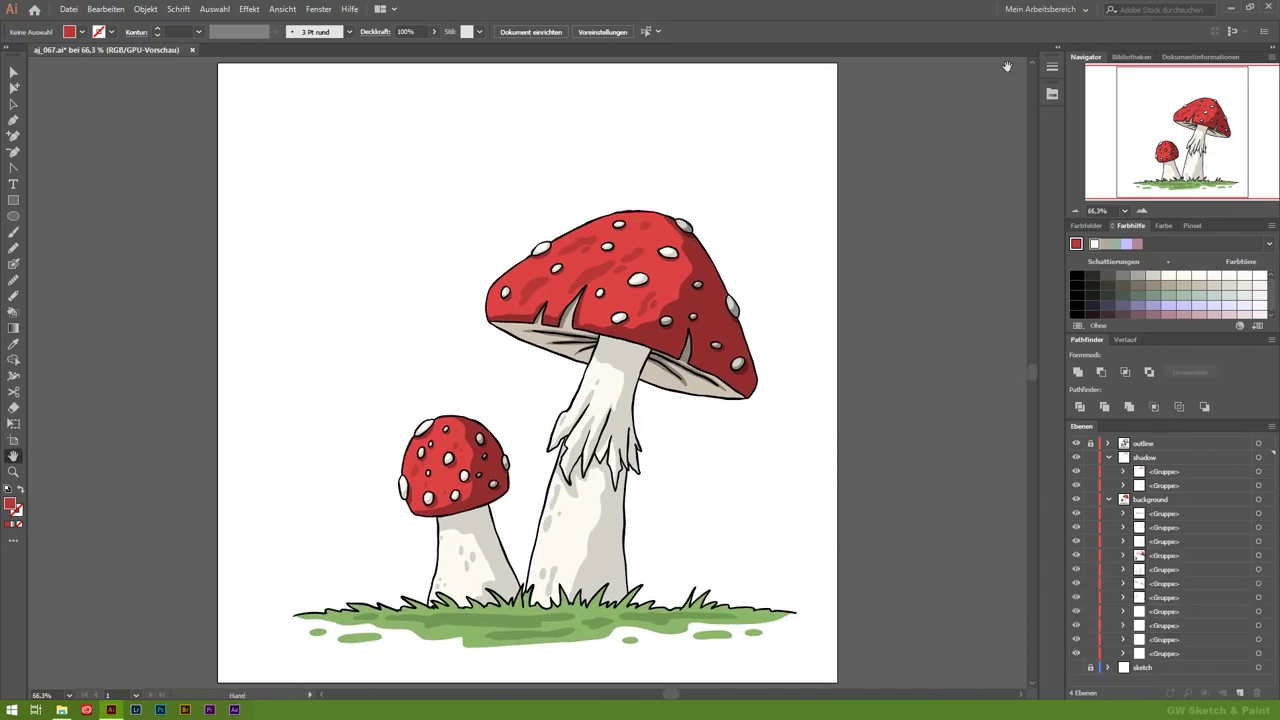
left_click(1054, 490)
left_click(940, 693)
left_click(957, 693)
left_click(957, 693)
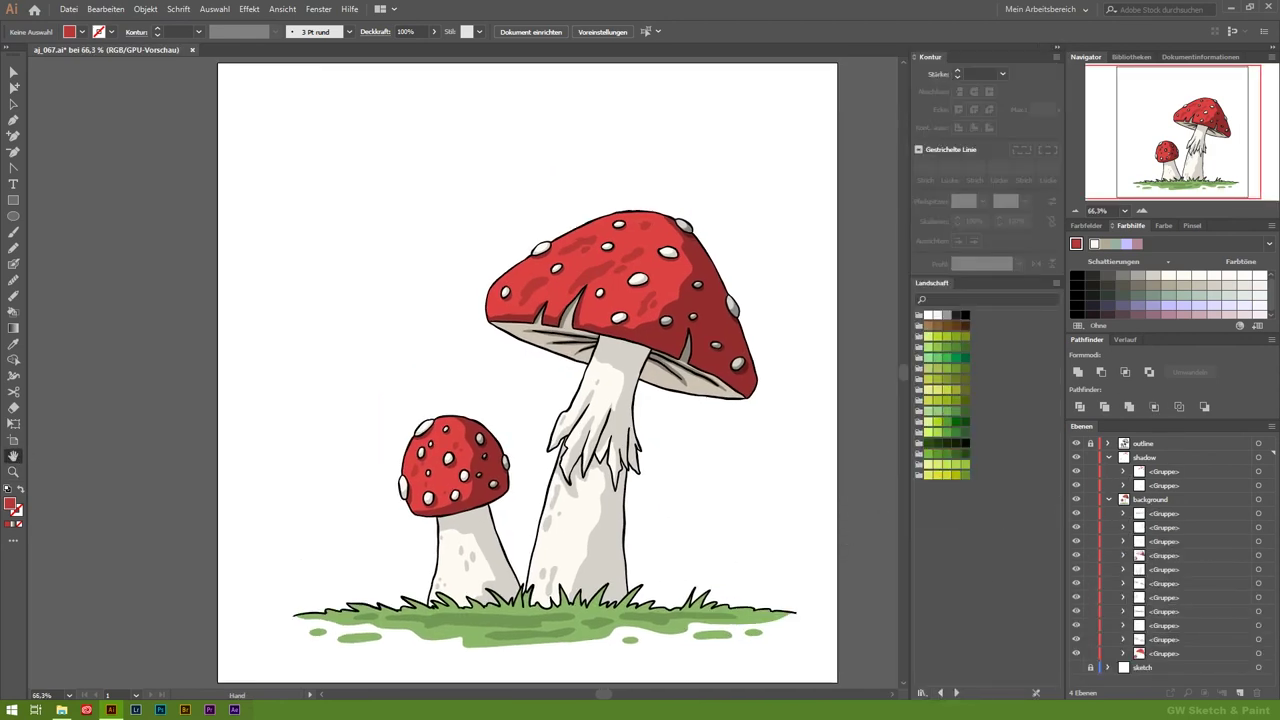
Step: Recolour the grass group a brighter lime green from the Landschaft swatches
left_click(14, 103)
left_click(465, 632)
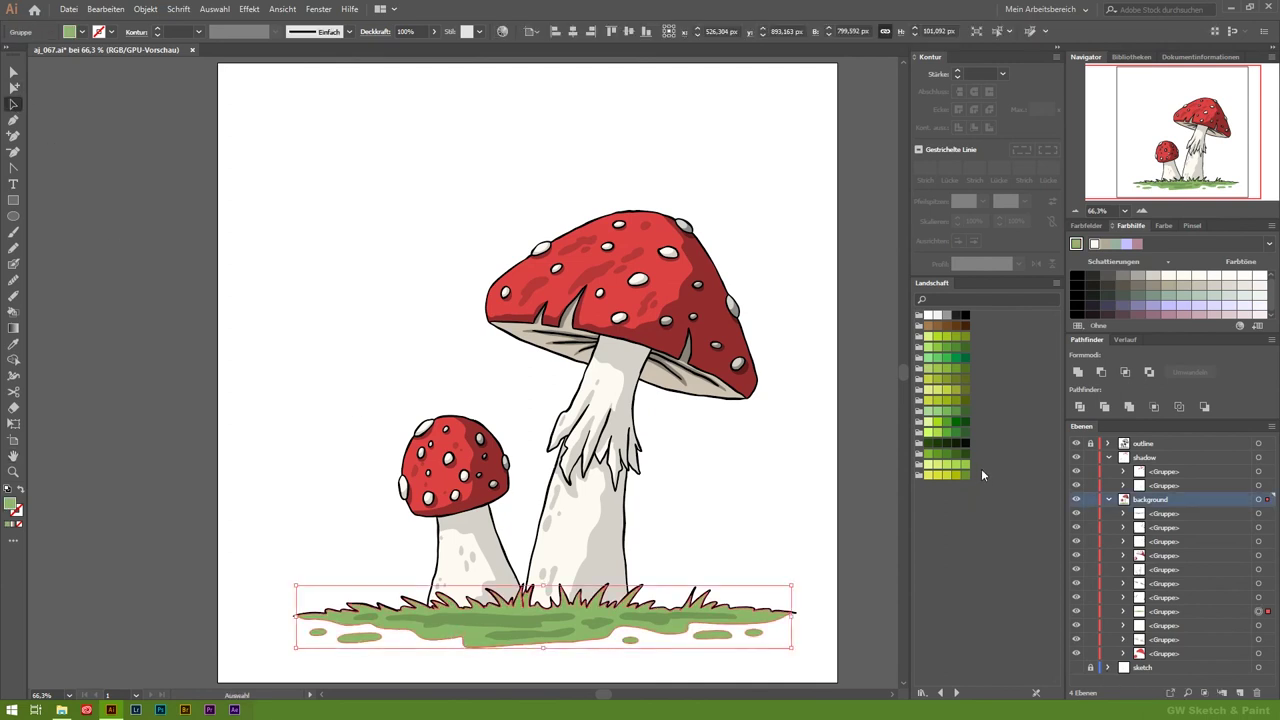
left_click(944, 340)
left_click(1191, 276)
Step: Make the dark grass stripe a lighter green at 50% opacity
left_click(652, 622)
key("i")
left_click(455, 597)
left_click(1153, 277)
left_click(12, 104)
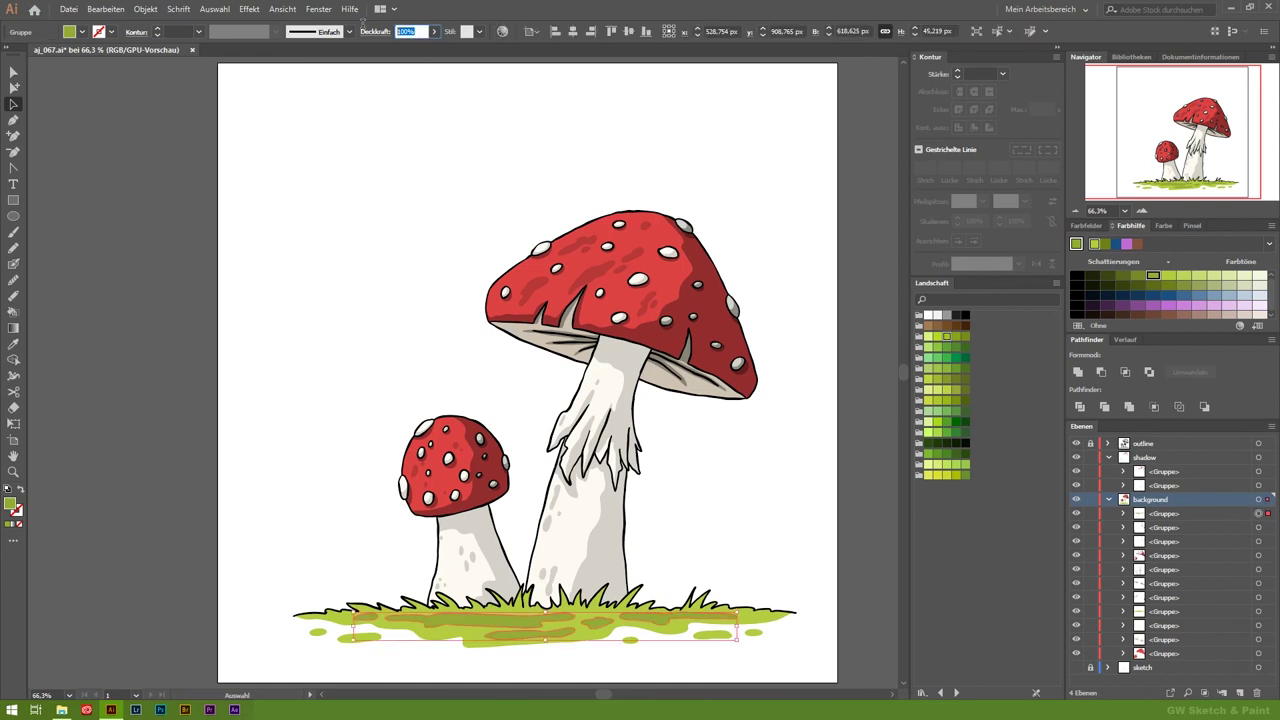
type("50")
key("Return")
left_click(194, 231)
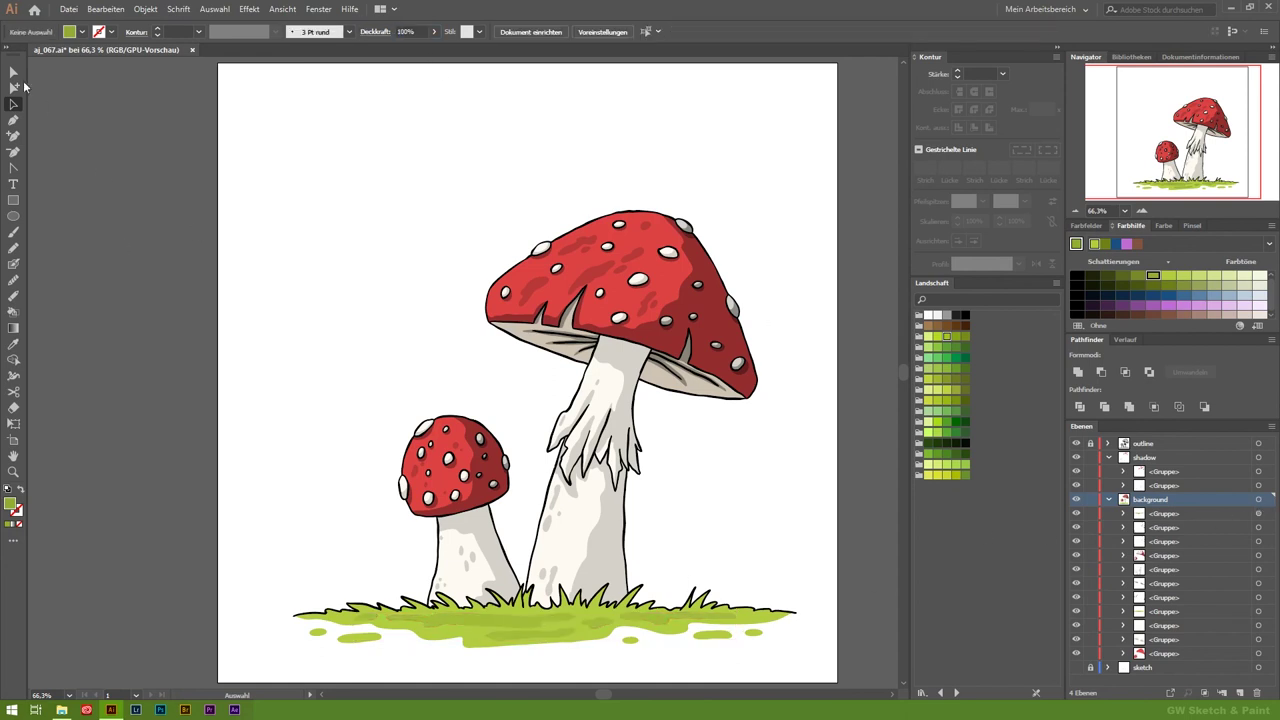
Step: Nudge two grass shapes into place, then collapse the layers and extra panels
left_click_drag(552, 630, 512, 632)
left_click_drag(658, 622, 586, 620)
left_click(580, 668)
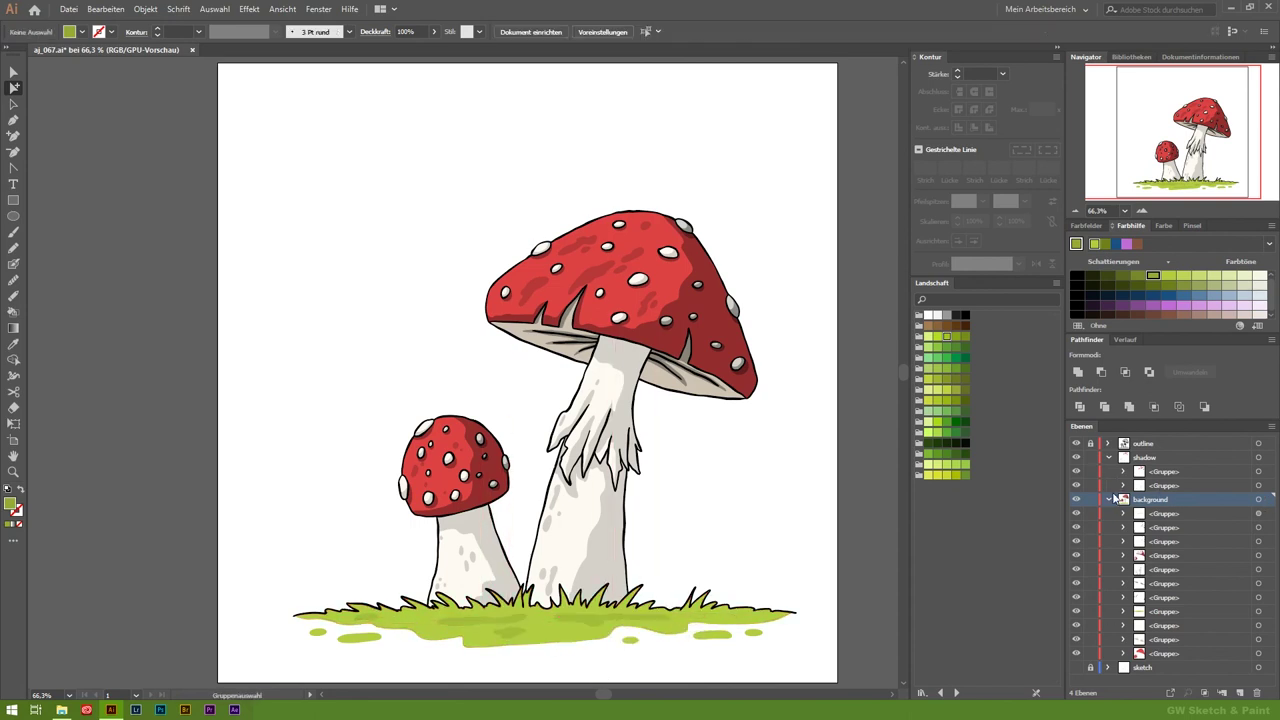
left_click(1108, 499)
left_click(1108, 457)
left_click(1258, 443)
left_click(1085, 226)
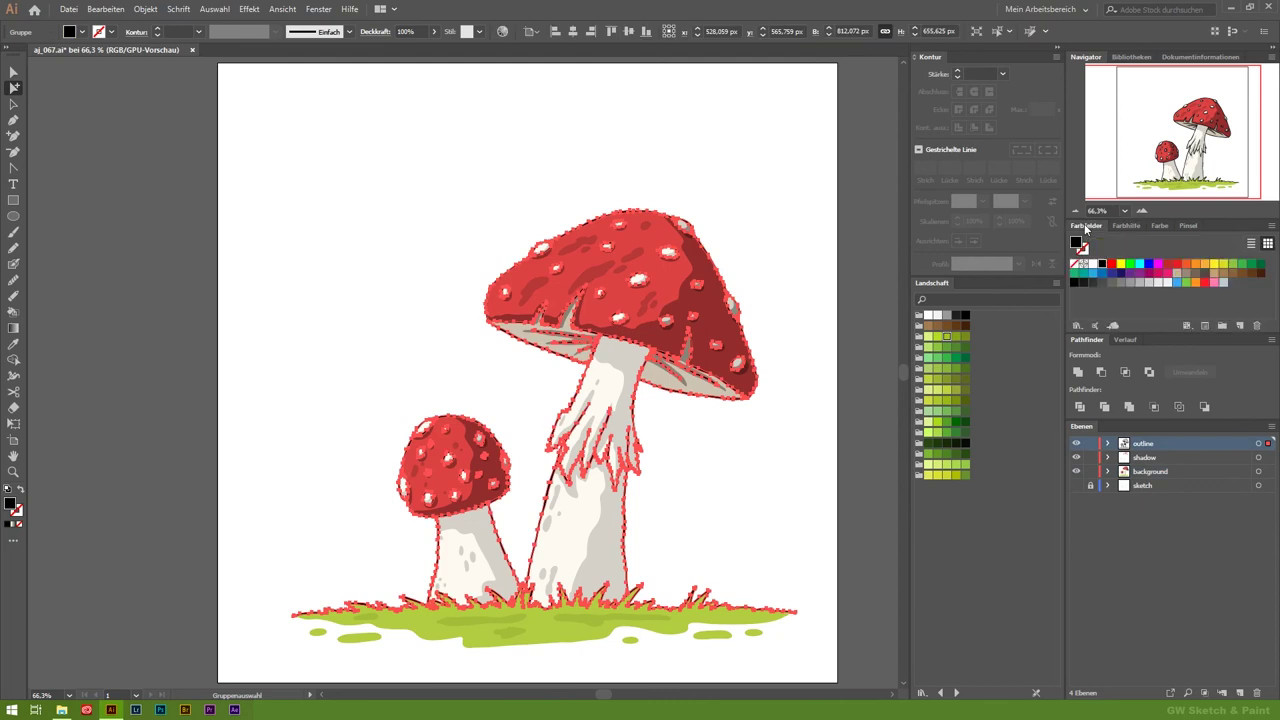
left_click(1057, 52)
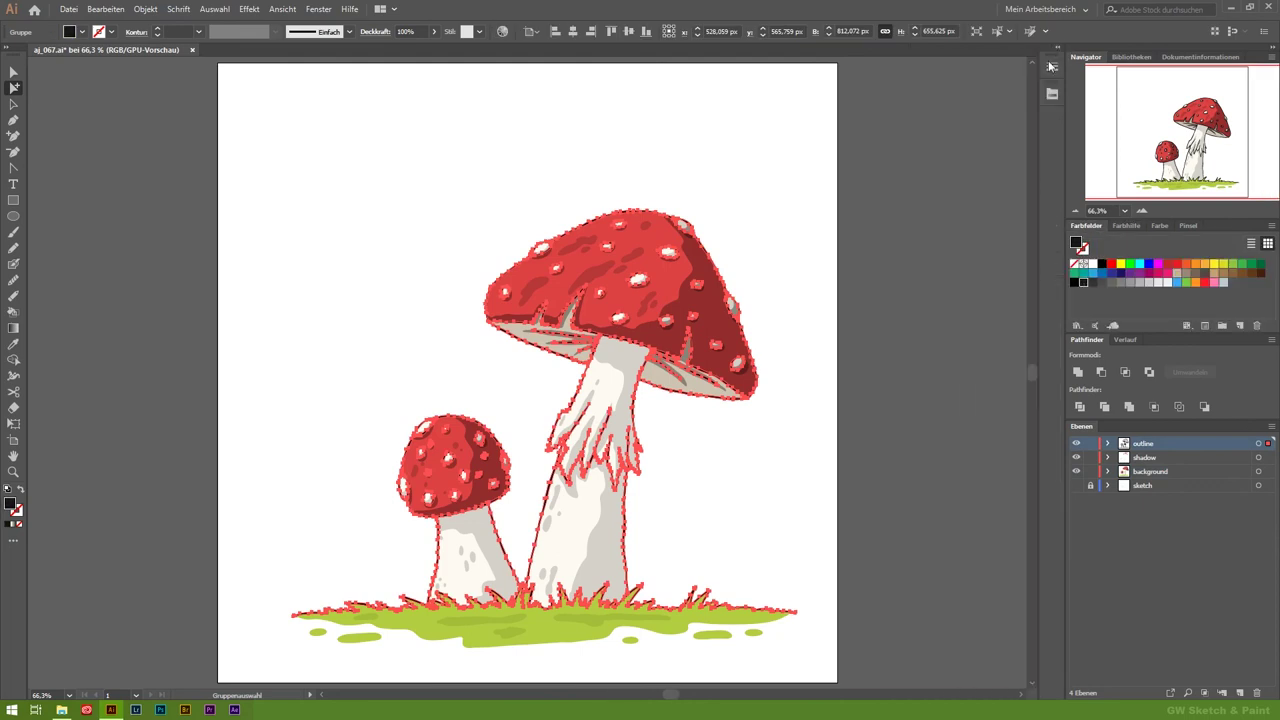
key("ctrl+shift+a")
left_click(14, 457)
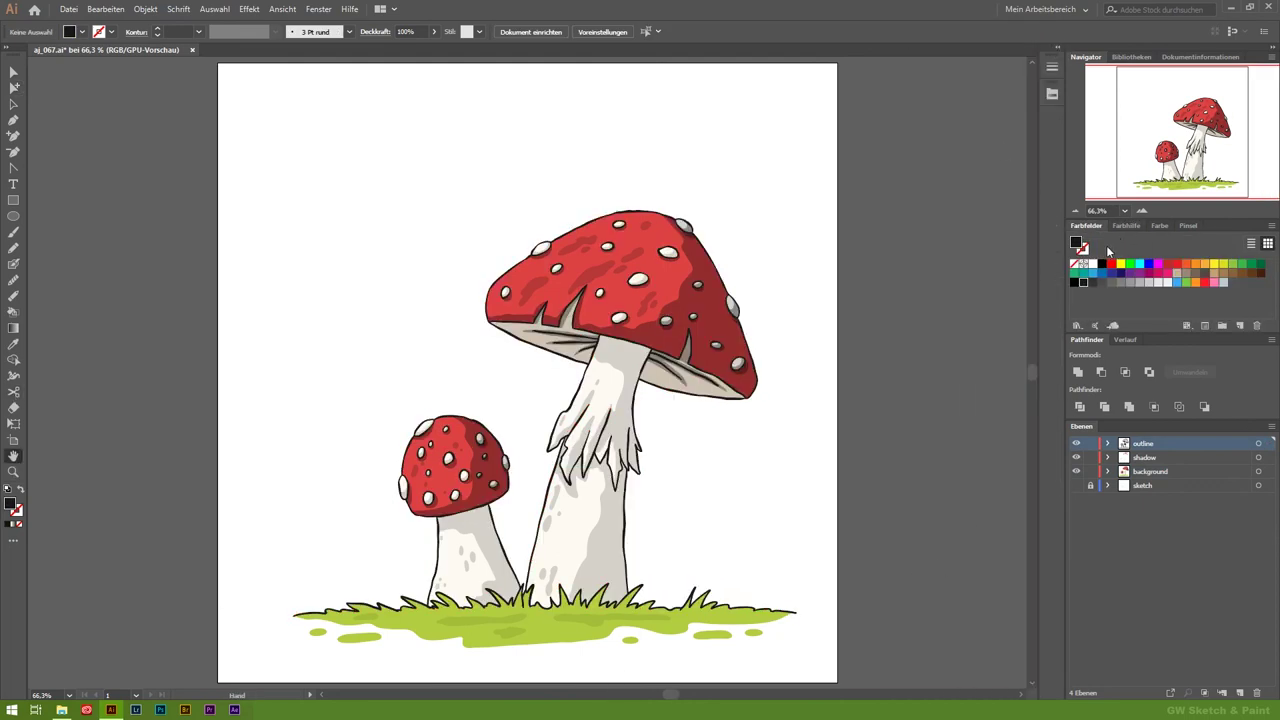